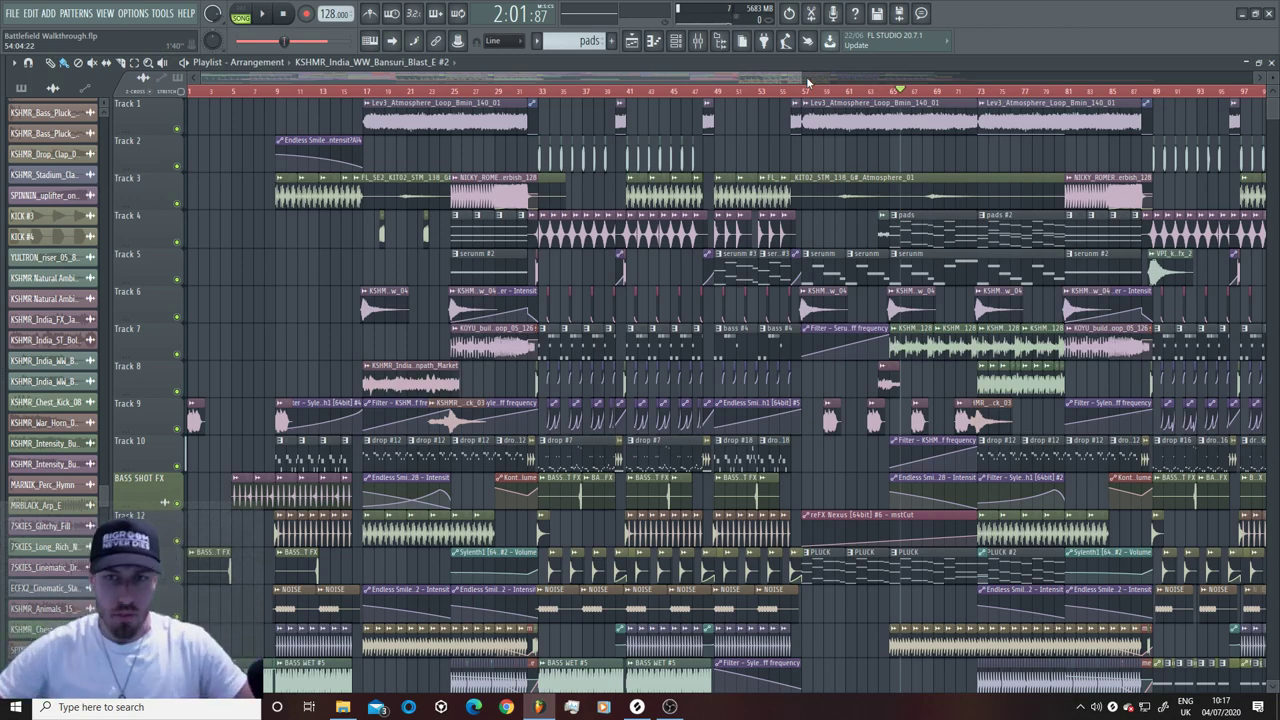
Step: Look over the full song arrangement in the playlist, from the intro through both drops to the outro
{"action": "left_click_drag", "start_coordinate": [806, 82], "coordinate": [770, 84]}
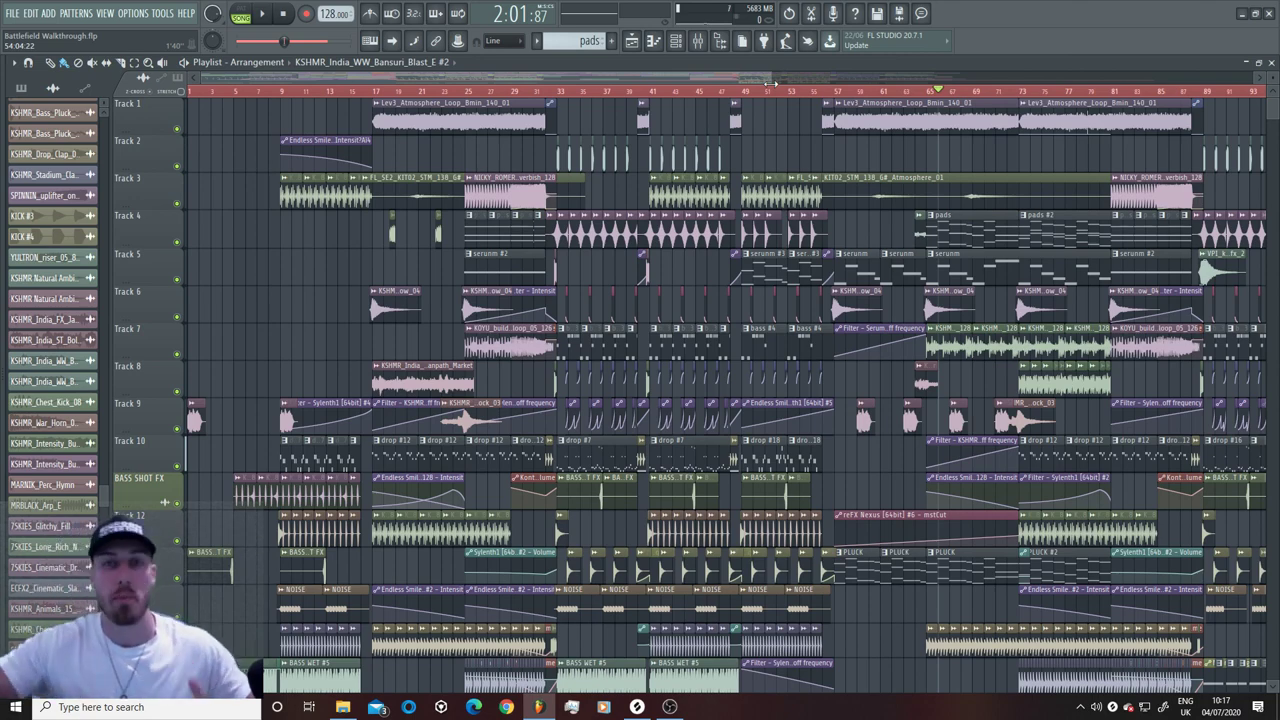
{"action": "left_click_drag", "start_coordinate": [770, 83], "coordinate": [957, 101]}
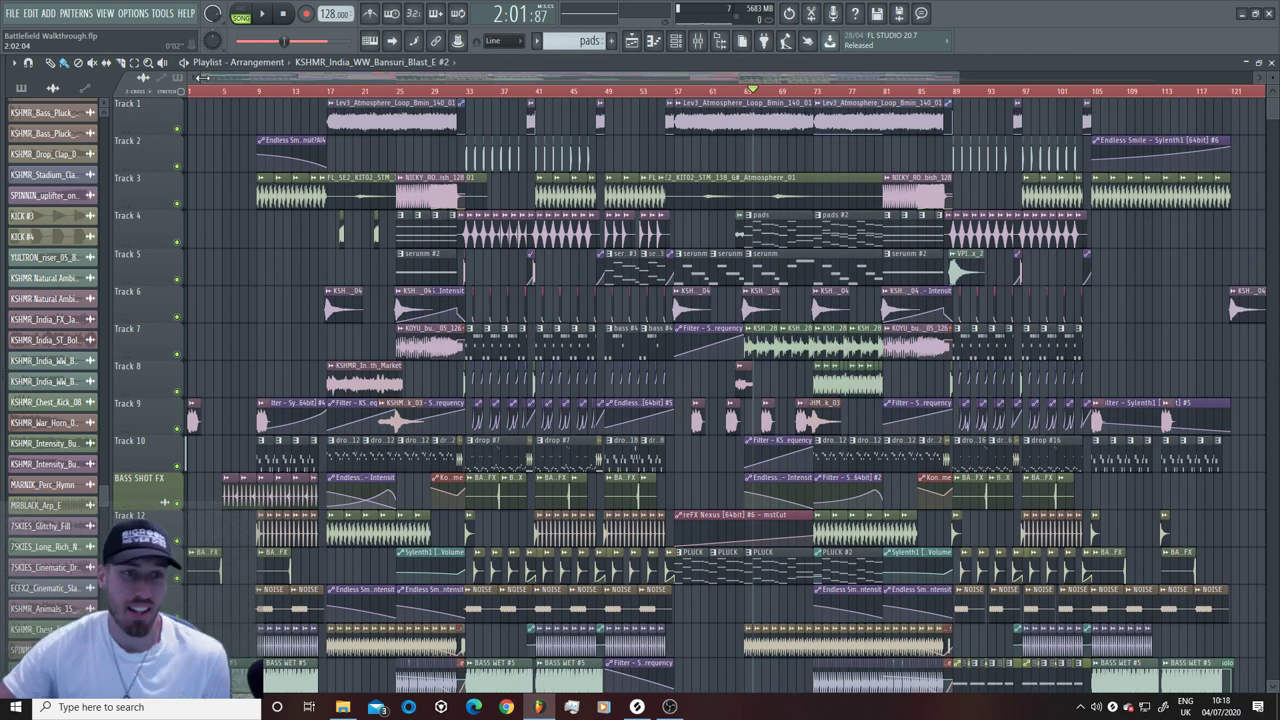
{"action": "left_click_drag", "start_coordinate": [195, 78], "coordinate": [253, 82]}
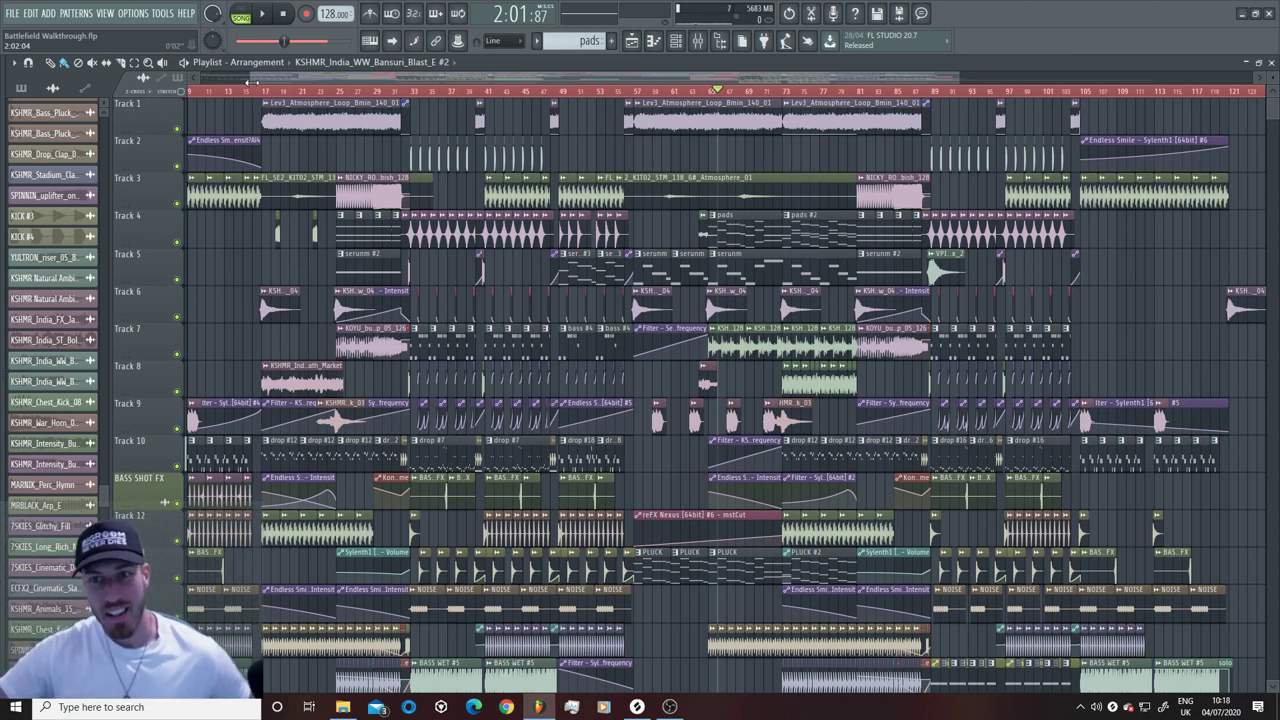
{"action": "left_click_drag", "start_coordinate": [961, 76], "coordinate": [928, 76]}
{"action": "left_click_drag", "start_coordinate": [250, 77], "coordinate": [302, 92]}
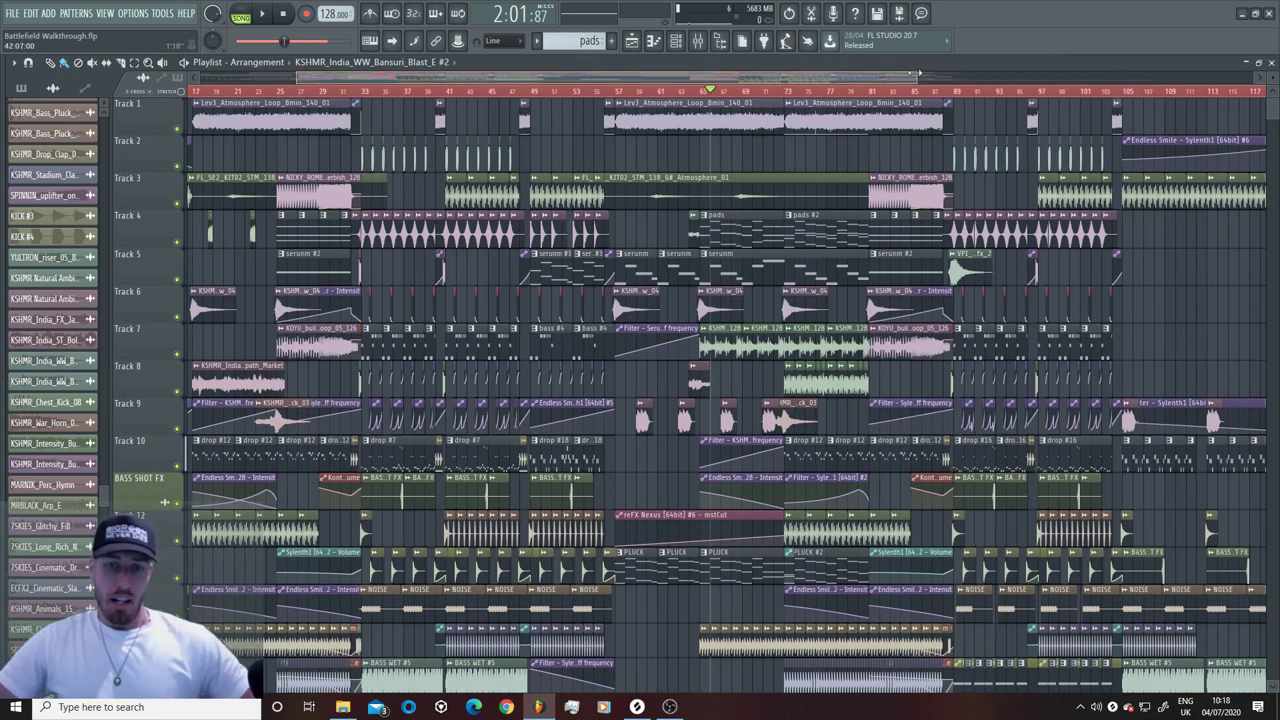
{"action": "left_click_drag", "start_coordinate": [918, 74], "coordinate": [817, 80]}
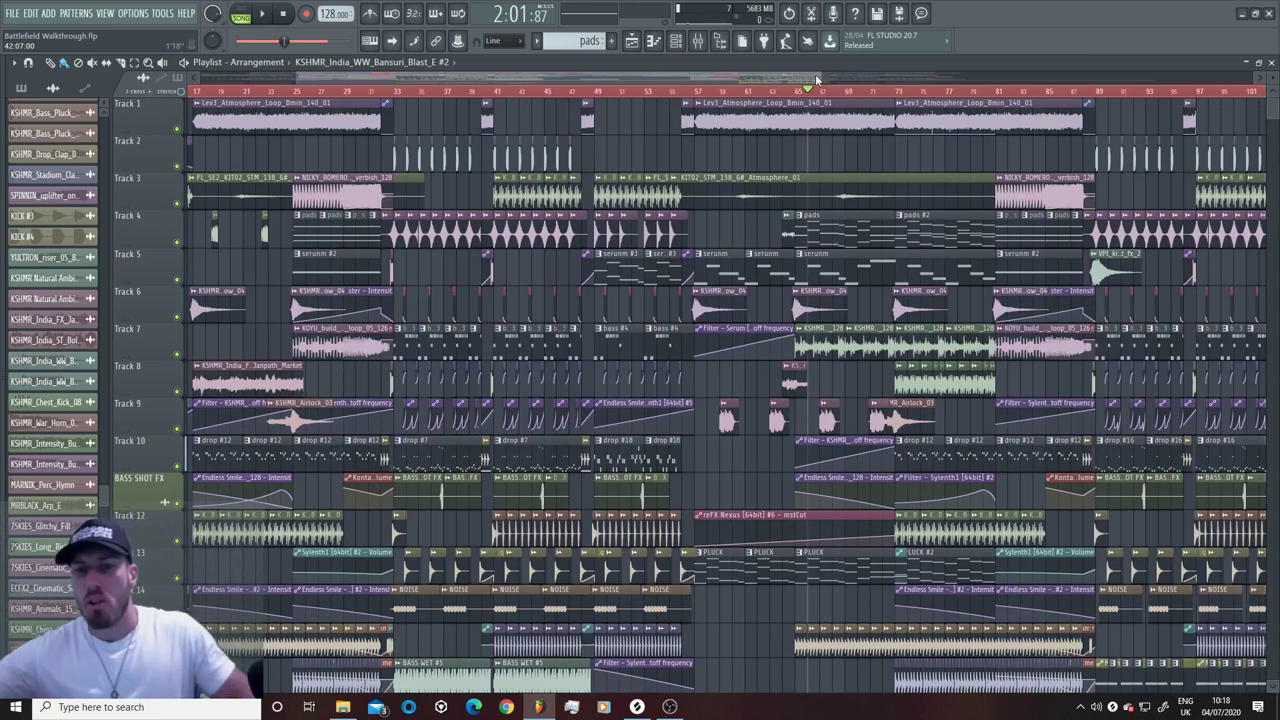
{"action": "left_click_drag", "start_coordinate": [817, 80], "coordinate": [764, 78]}
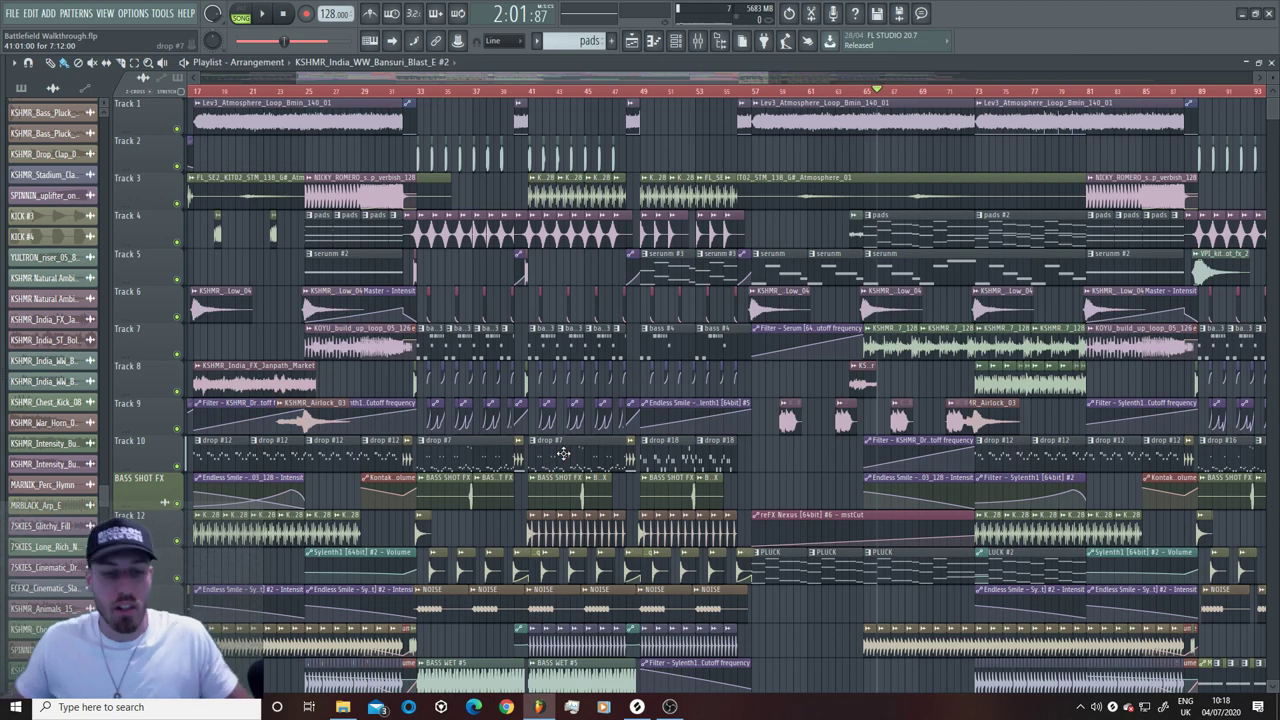
{"action": "left_click_drag", "start_coordinate": [766, 76], "coordinate": [728, 76]}
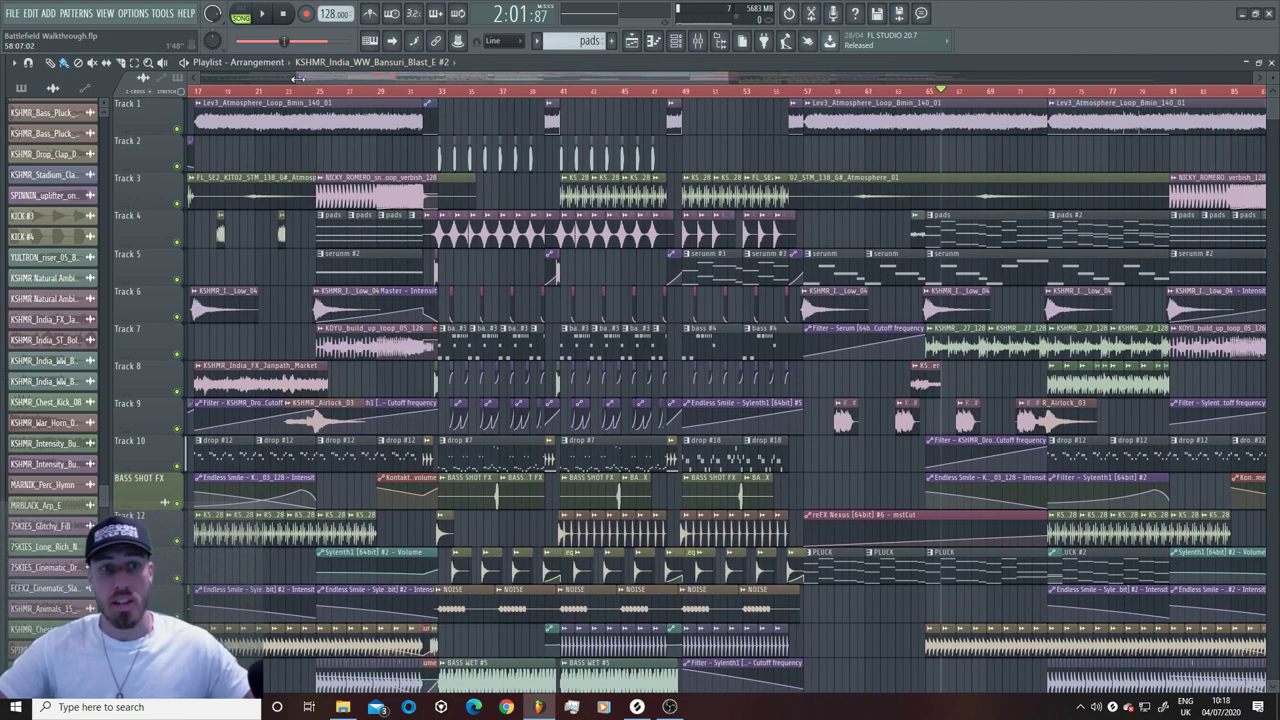
{"action": "left_click_drag", "start_coordinate": [298, 78], "coordinate": [305, 71]}
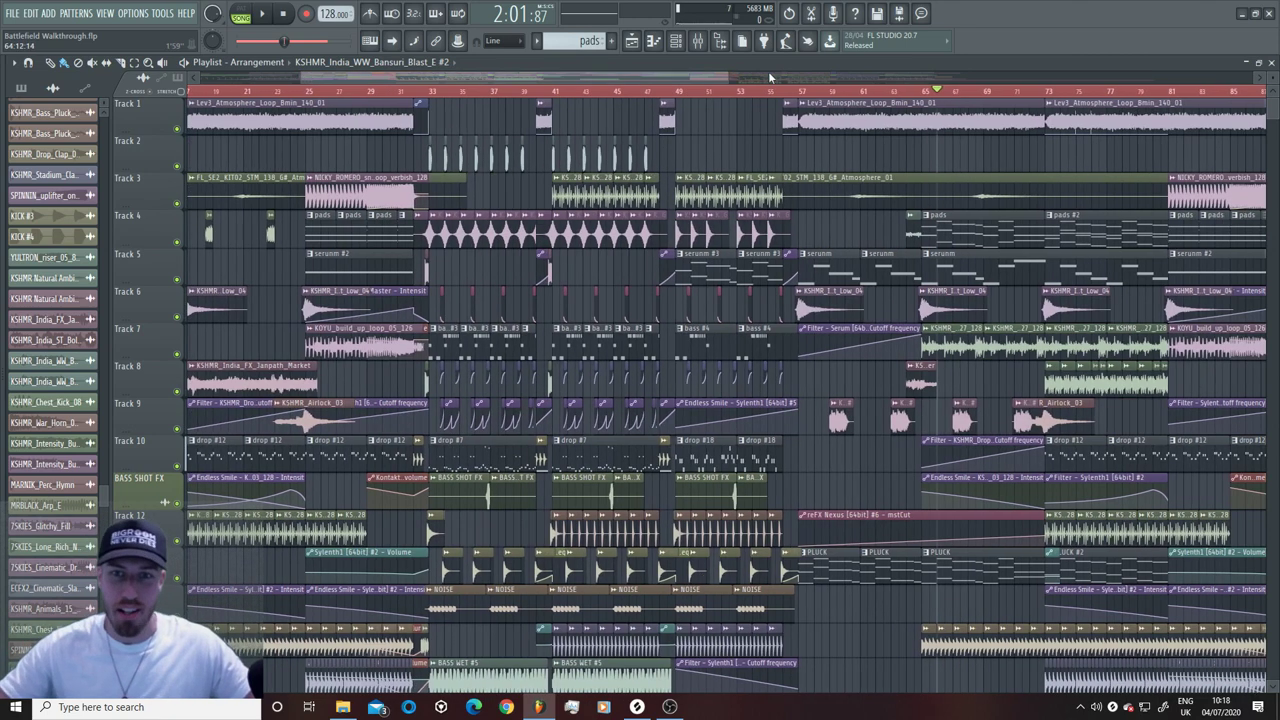
{"action": "left_click_drag", "start_coordinate": [730, 76], "coordinate": [1150, 78]}
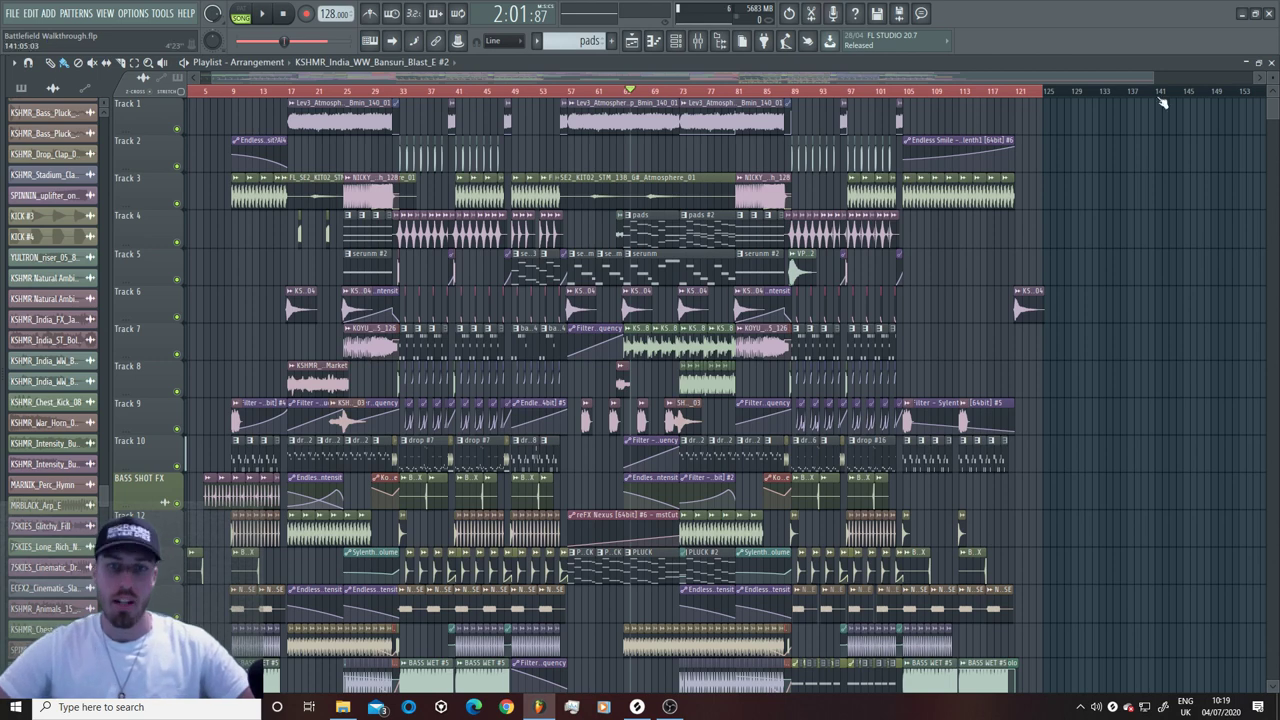
{"action": "left_click_drag", "start_coordinate": [1155, 77], "coordinate": [958, 71]}
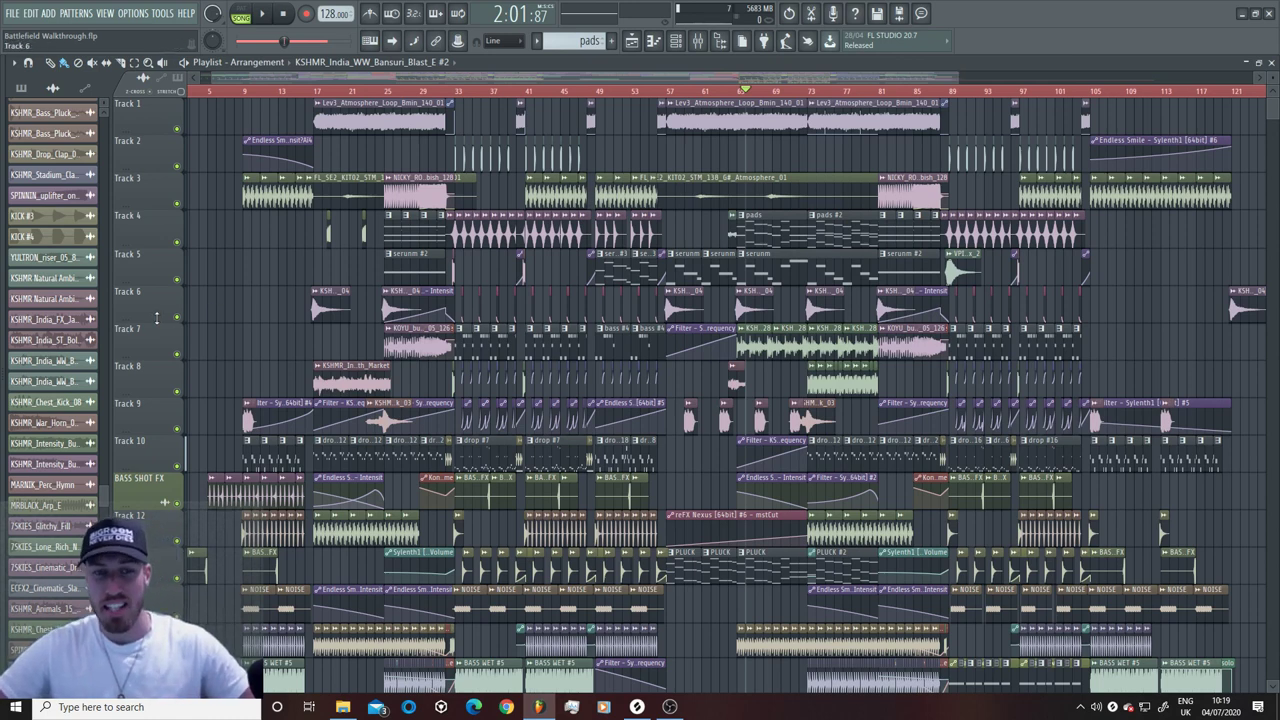
{"action": "left_click_drag", "start_coordinate": [156, 318], "coordinate": [157, 315]}
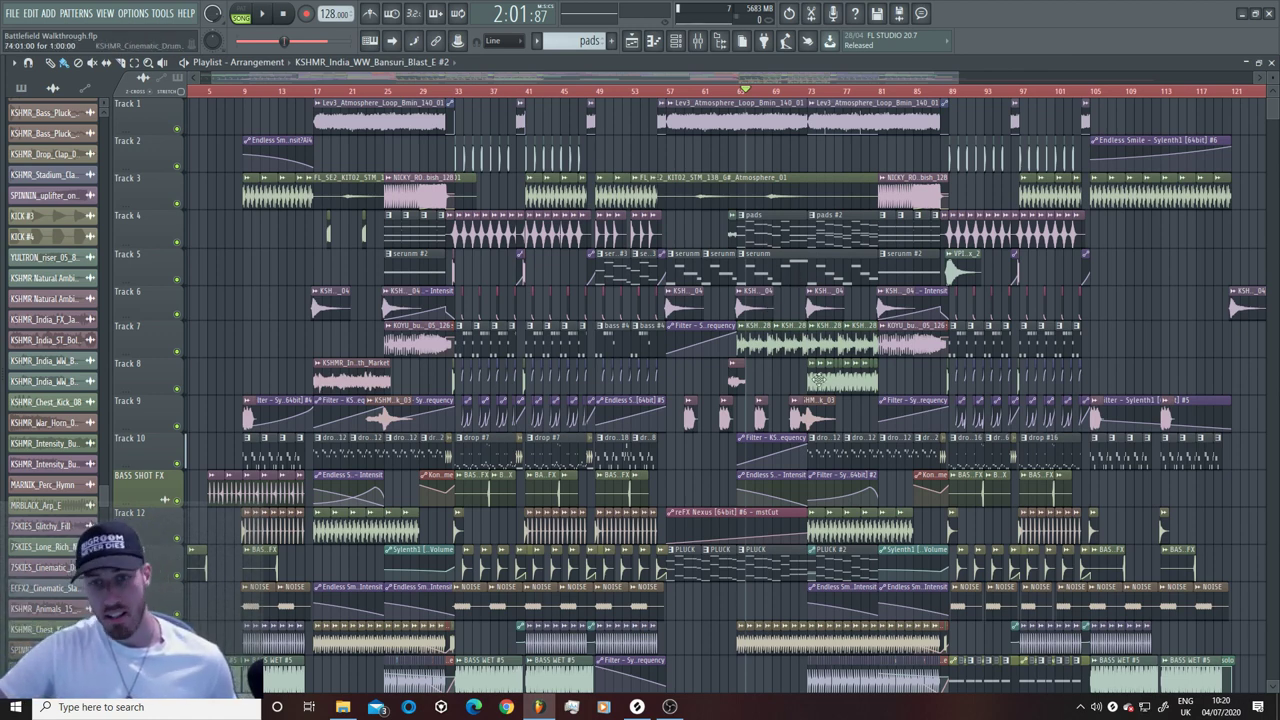
Step: Inspect the sample settings of the KSHMR_Impact_Low_04 clip on Track 6 near bar 73
{"action": "left_click", "coordinate": [818, 352]}
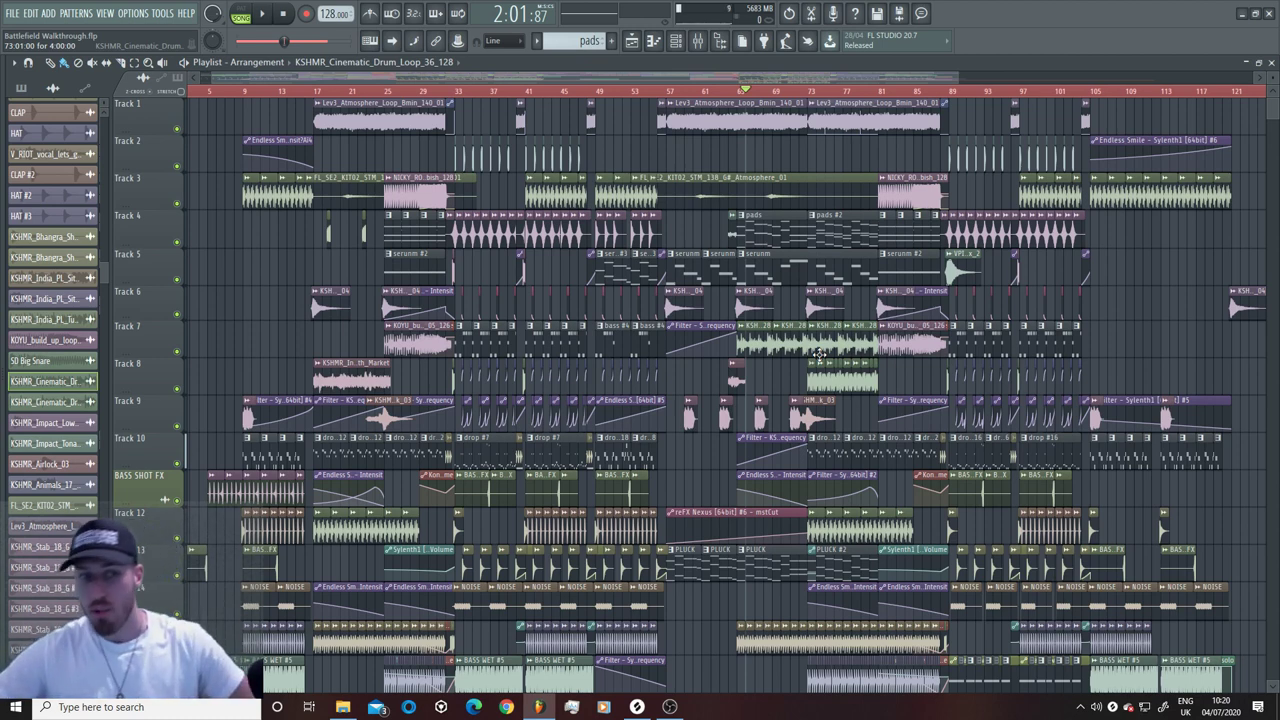
{"action": "double_click", "coordinate": [818, 304]}
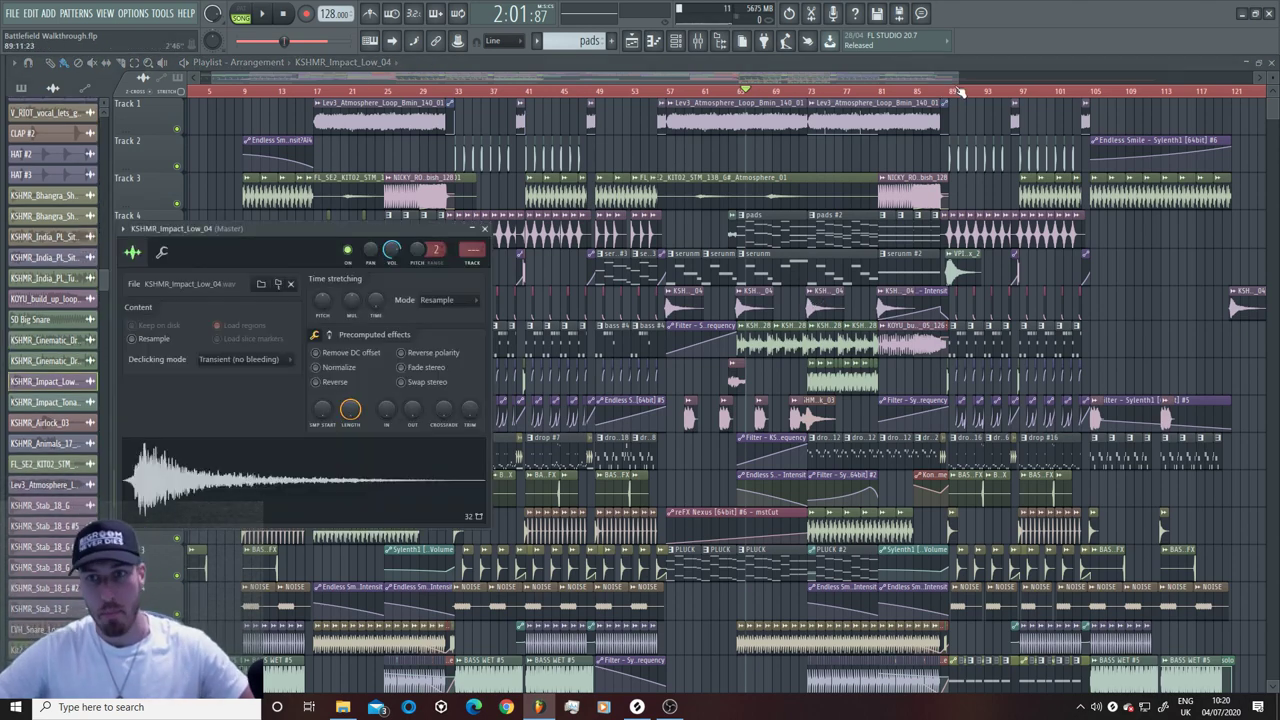
{"action": "left_click_drag", "start_coordinate": [945, 77], "coordinate": [941, 77]}
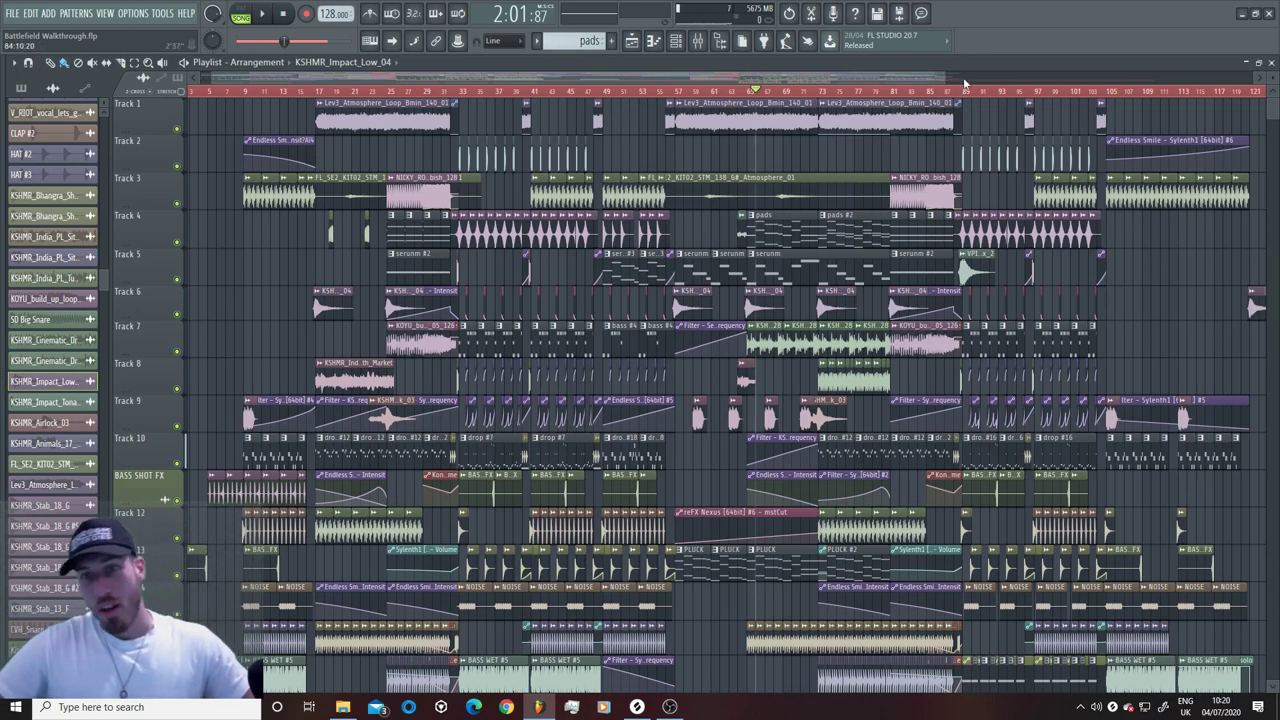
{"action": "left_click_drag", "start_coordinate": [941, 78], "coordinate": [936, 82]}
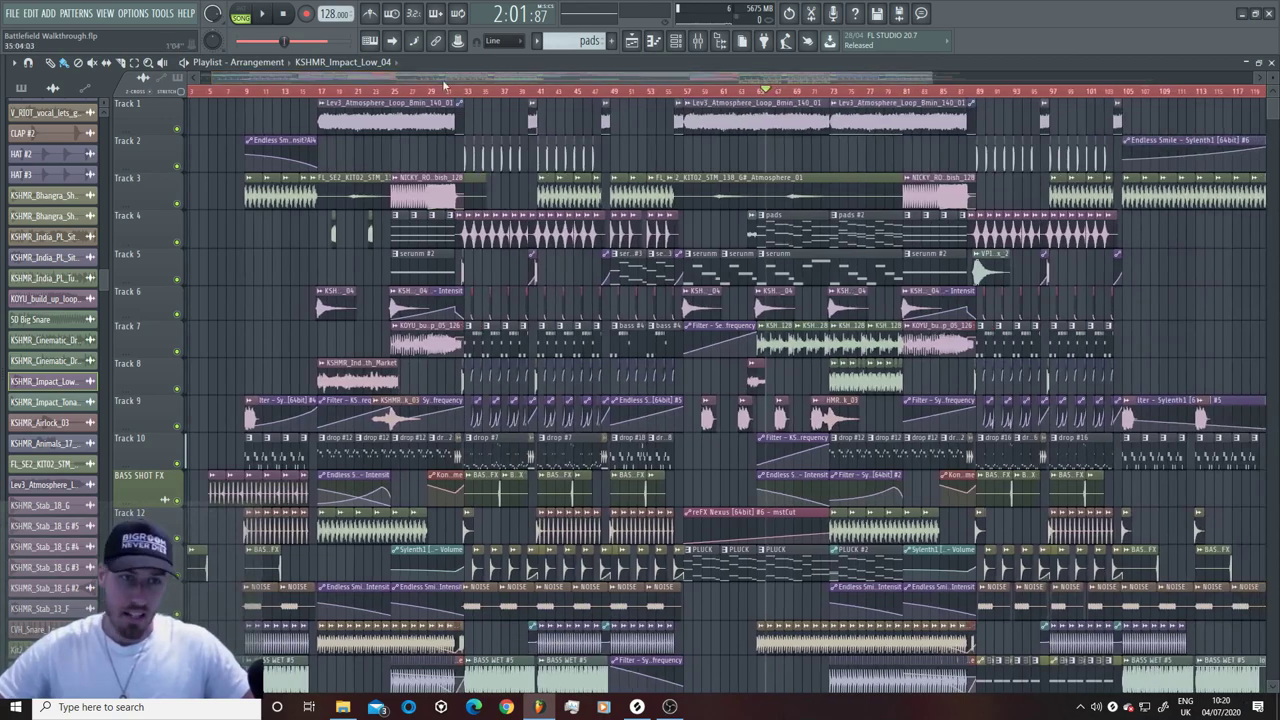
{"action": "left_click_drag", "start_coordinate": [208, 78], "coordinate": [272, 90]}
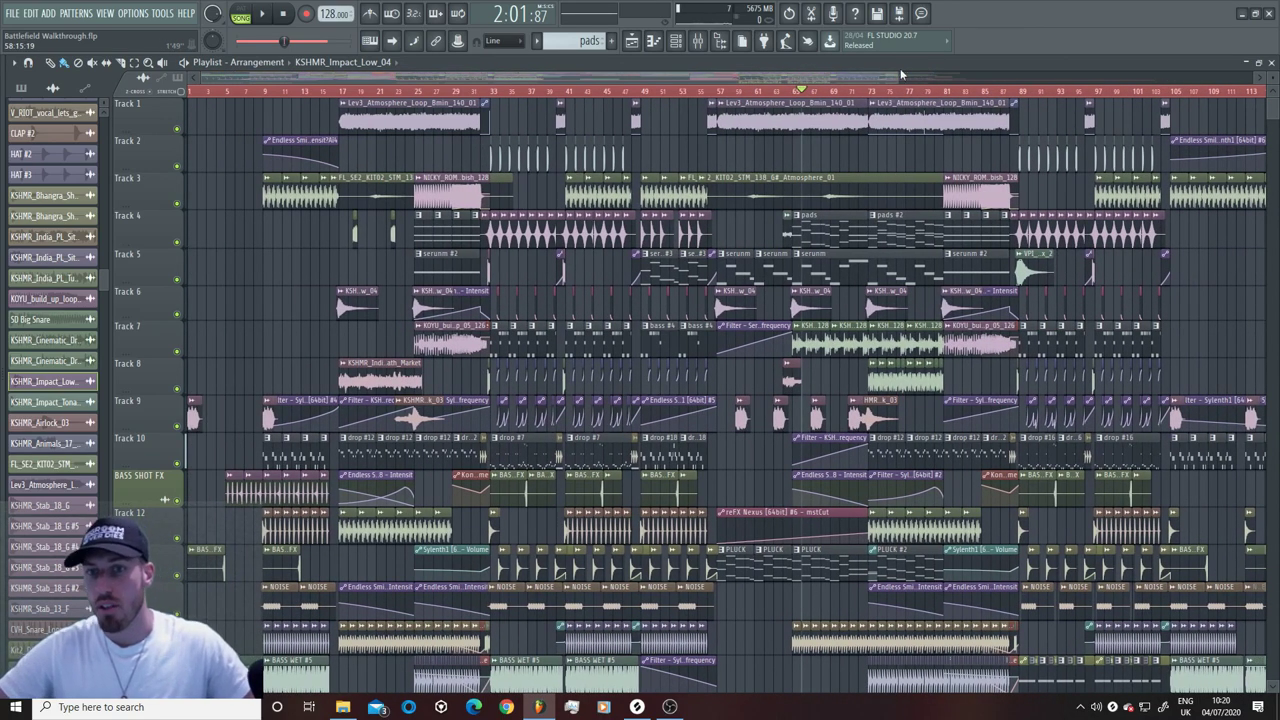
{"action": "left_click_drag", "start_coordinate": [900, 74], "coordinate": [620, 73]}
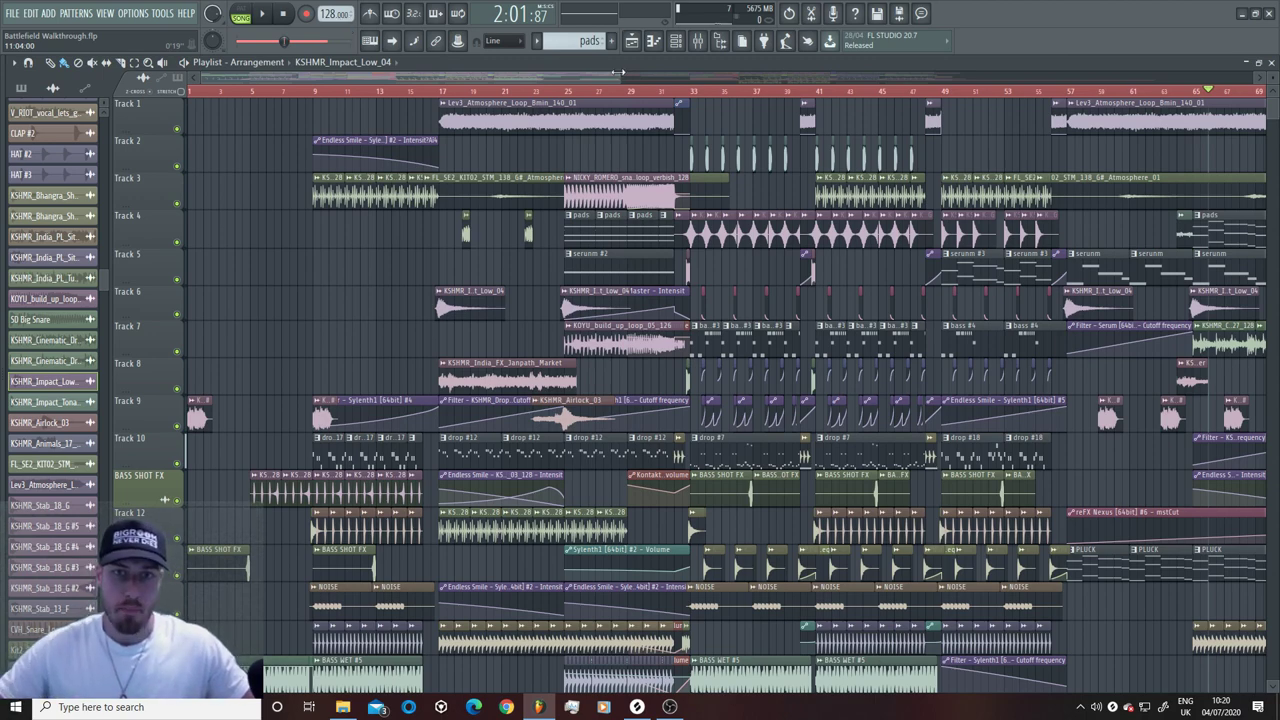
{"action": "mouse_move", "coordinate": [618, 72]}
{"action": "left_mouse_down"}
{"action": "mouse_move", "coordinate": [633, 78]}
{"action": "mouse_move", "coordinate": [617, 78]}
{"action": "left_mouse_up"}
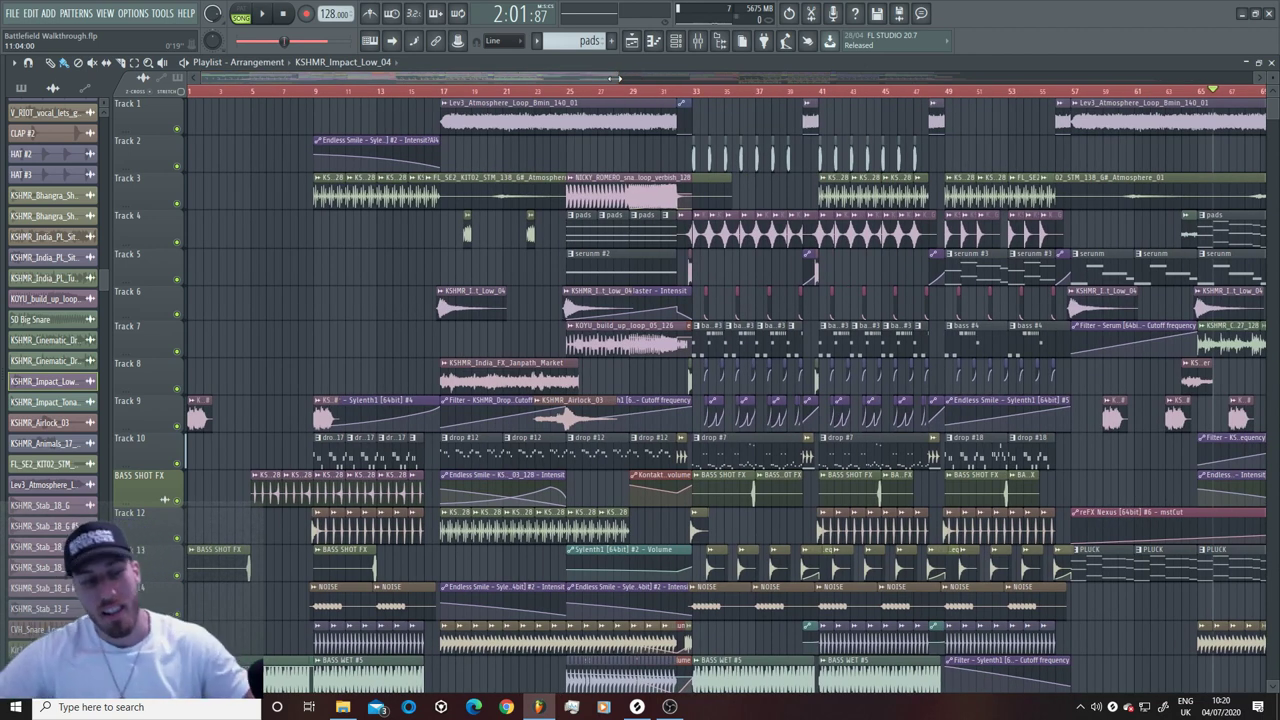
{"action": "left_click_drag", "start_coordinate": [620, 78], "coordinate": [944, 103]}
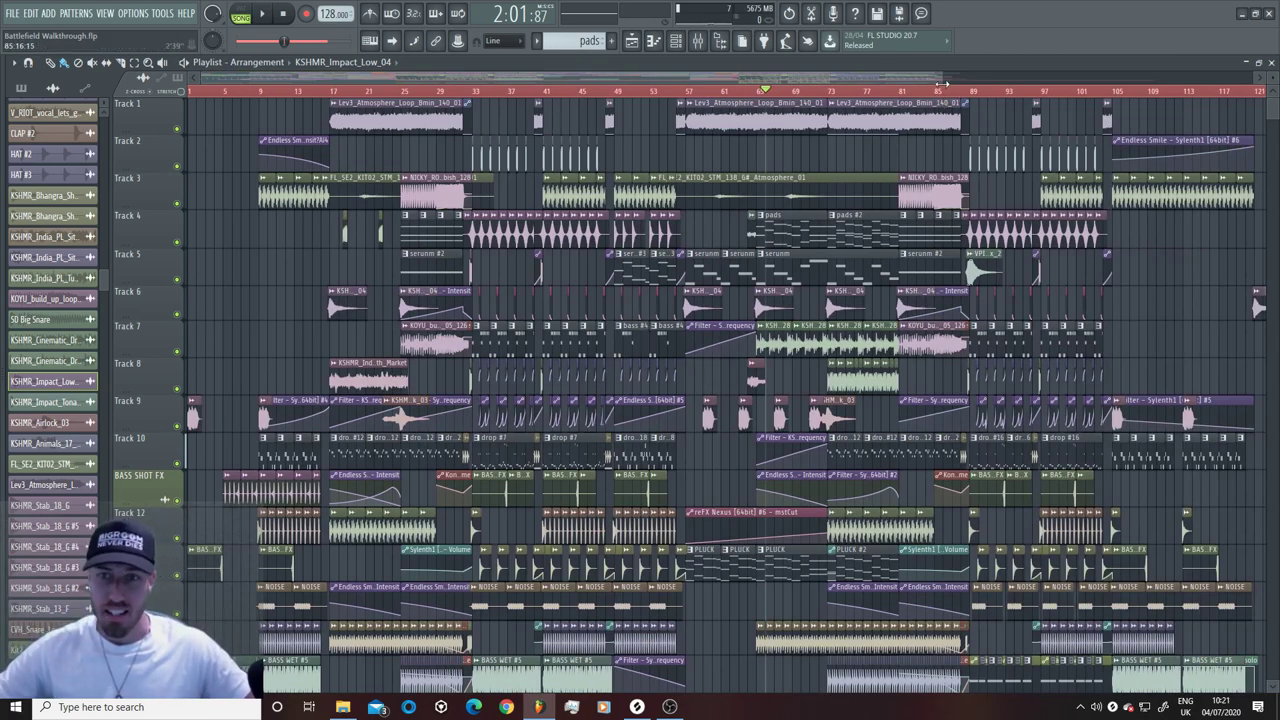
Step: Play the song from bar 25 through the first drop, and compare it with the second drop from bar 89
{"action": "scroll", "coordinate": [806, 210], "scroll_direction": "up", "scroll_amount": 4}
{"action": "scroll", "coordinate": [729, 157], "scroll_direction": "up", "scroll_amount": 2}
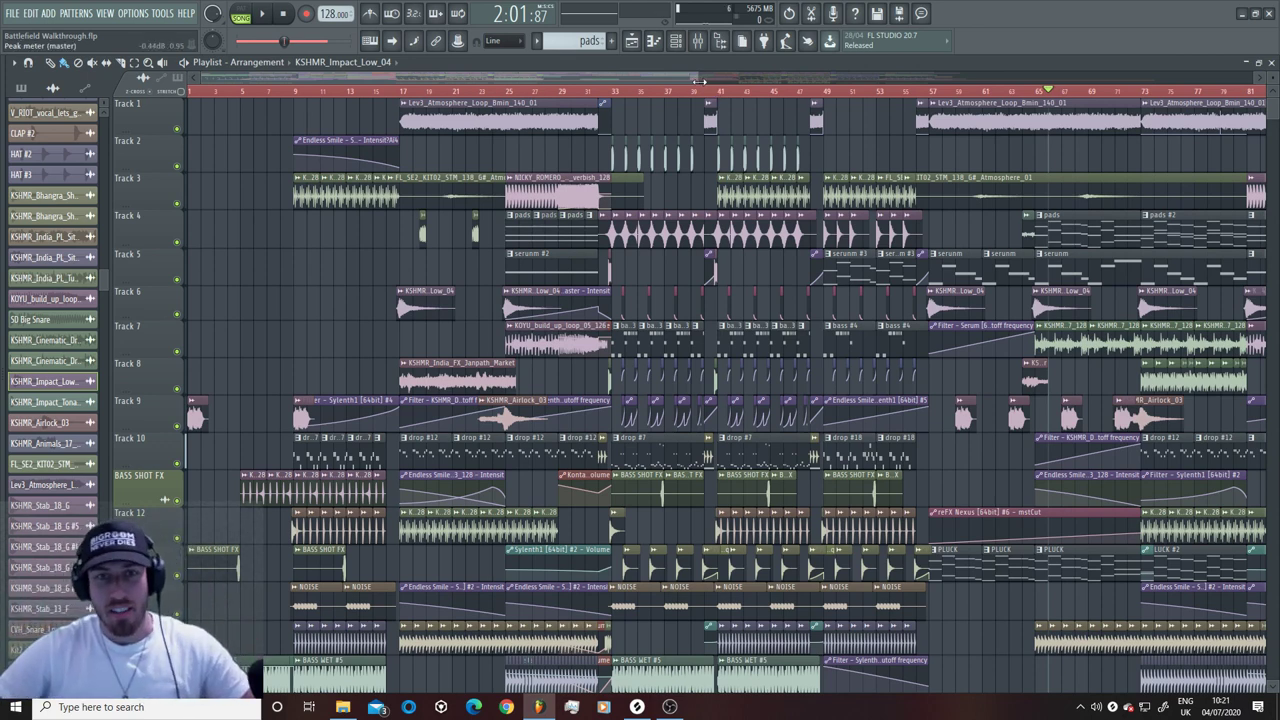
{"action": "left_click_drag", "start_coordinate": [698, 79], "coordinate": [605, 80]}
{"action": "left_click", "coordinate": [592, 88]}
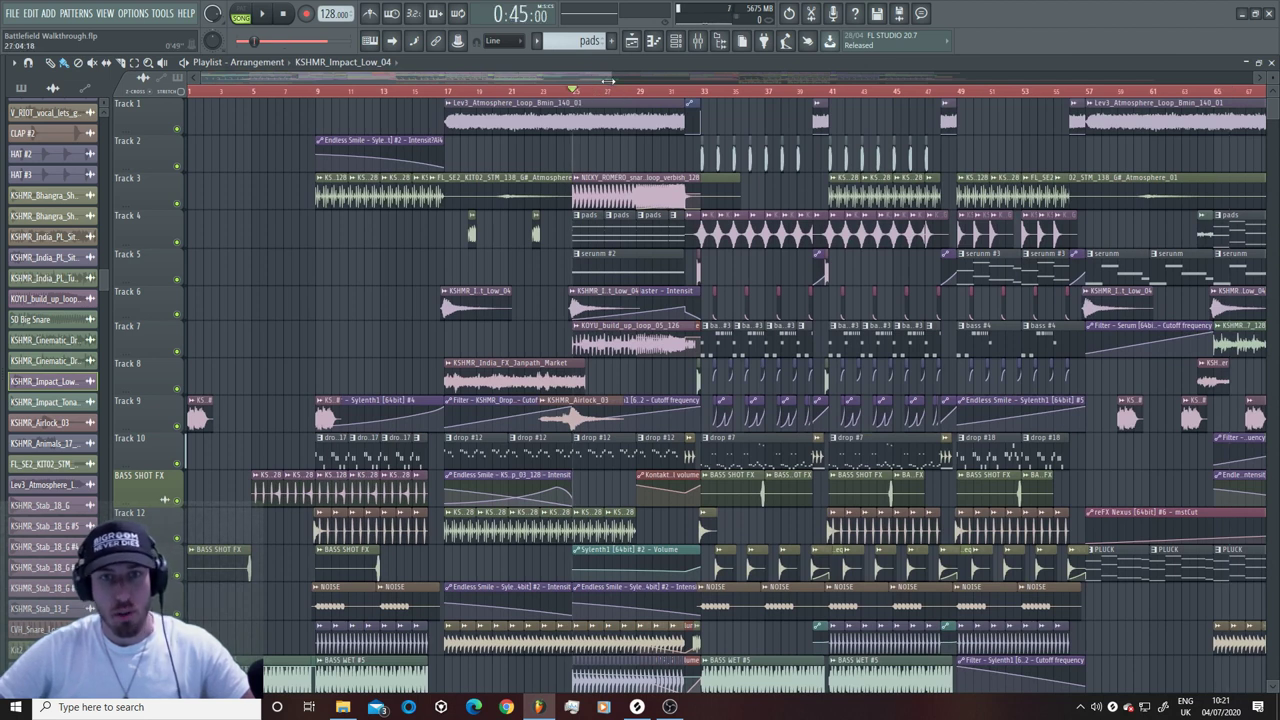
{"action": "key", "text": "space"}
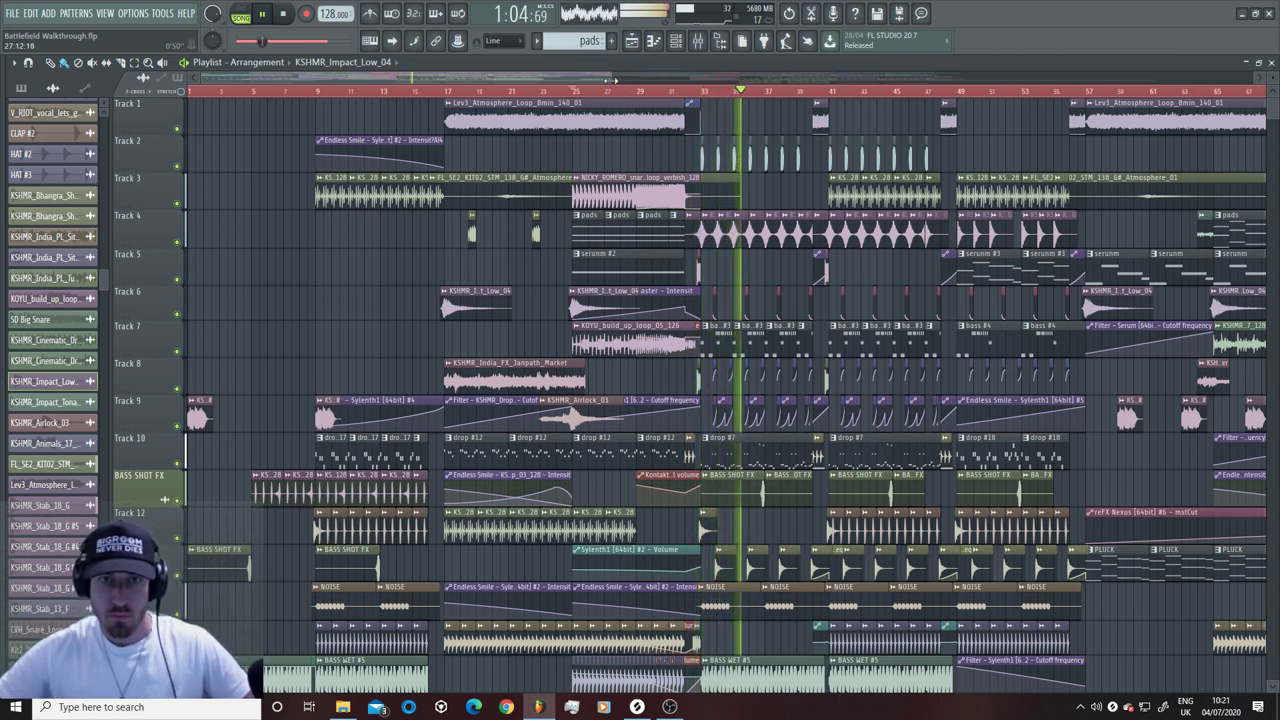
{"action": "left_click_drag", "start_coordinate": [614, 80], "coordinate": [1002, 82]}
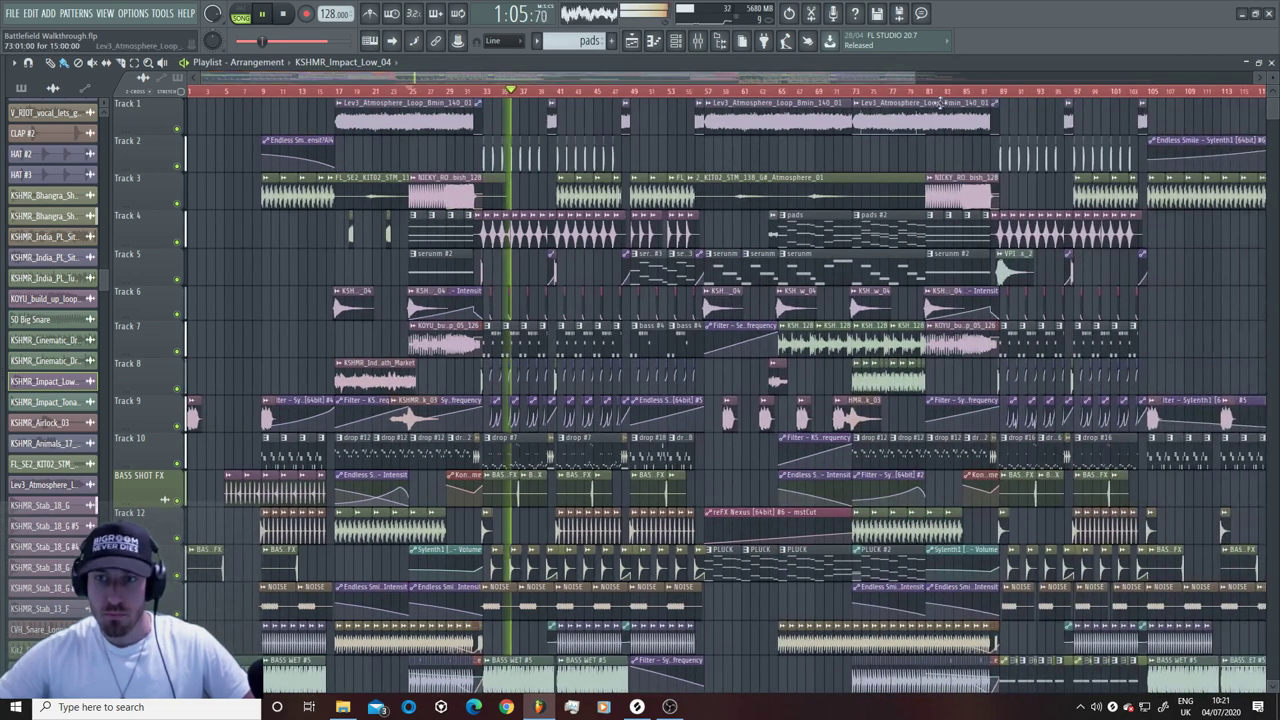
{"action": "left_click", "coordinate": [1004, 92]}
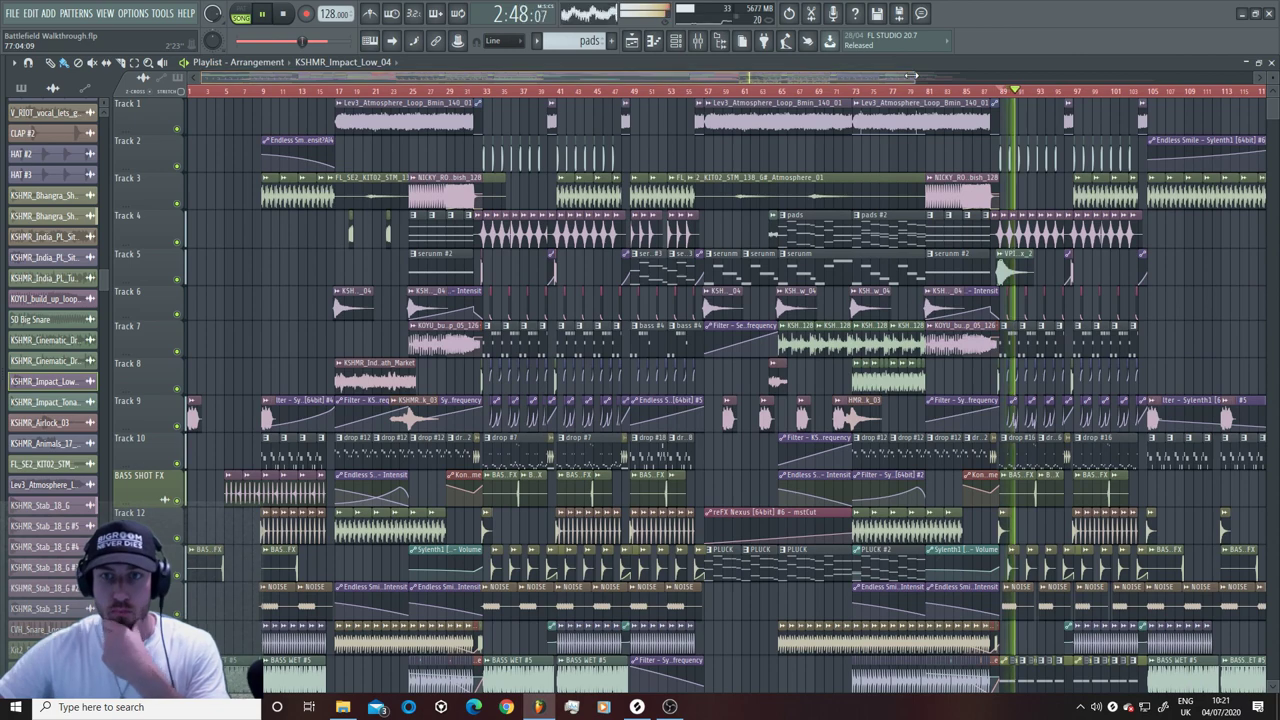
Step: Audition the break from bar 65 and from bar 73, and stop playback
{"action": "left_click_drag", "start_coordinate": [910, 75], "coordinate": [920, 76]}
{"action": "left_click", "coordinate": [775, 92]}
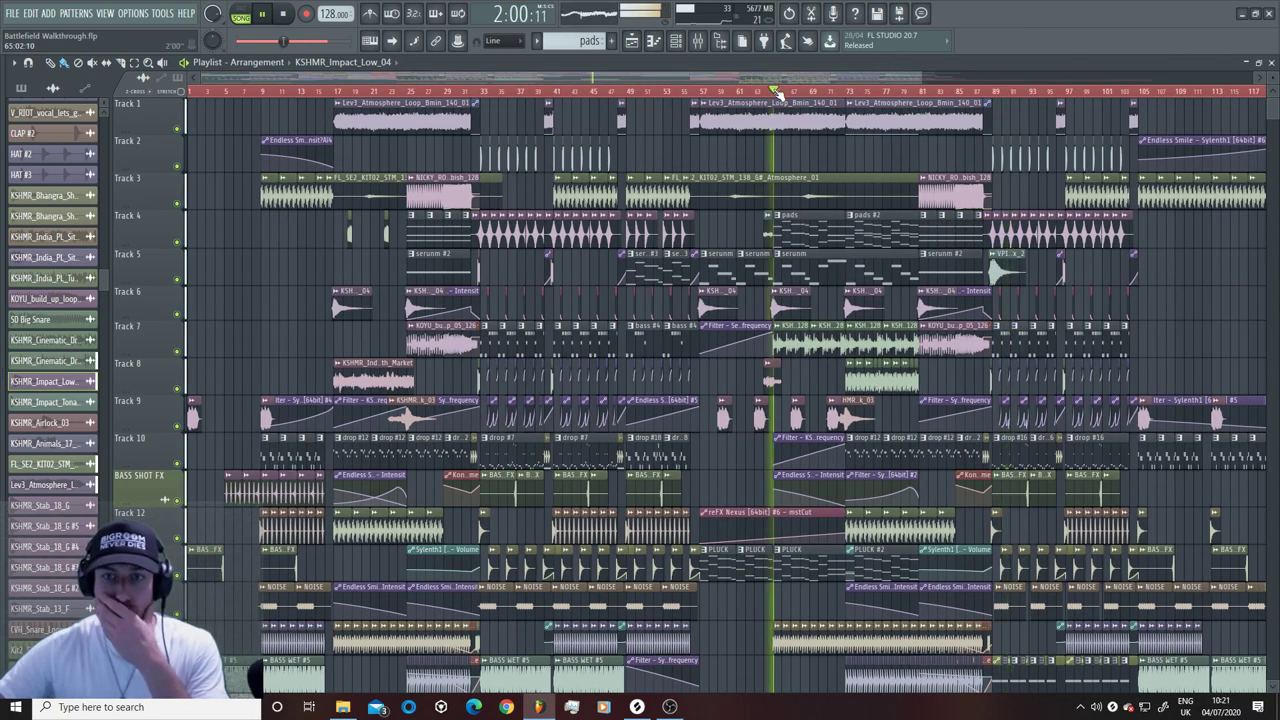
{"action": "left_click", "coordinate": [849, 92]}
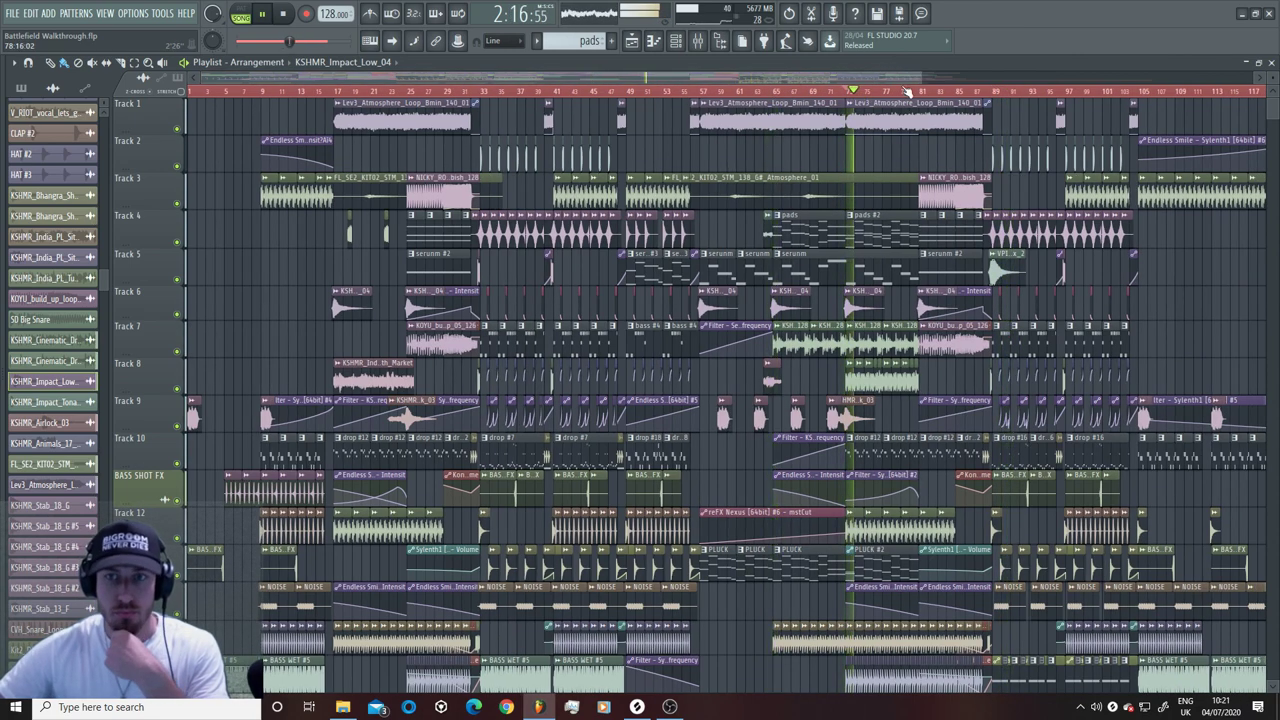
{"action": "left_click_drag", "start_coordinate": [925, 77], "coordinate": [960, 80]}
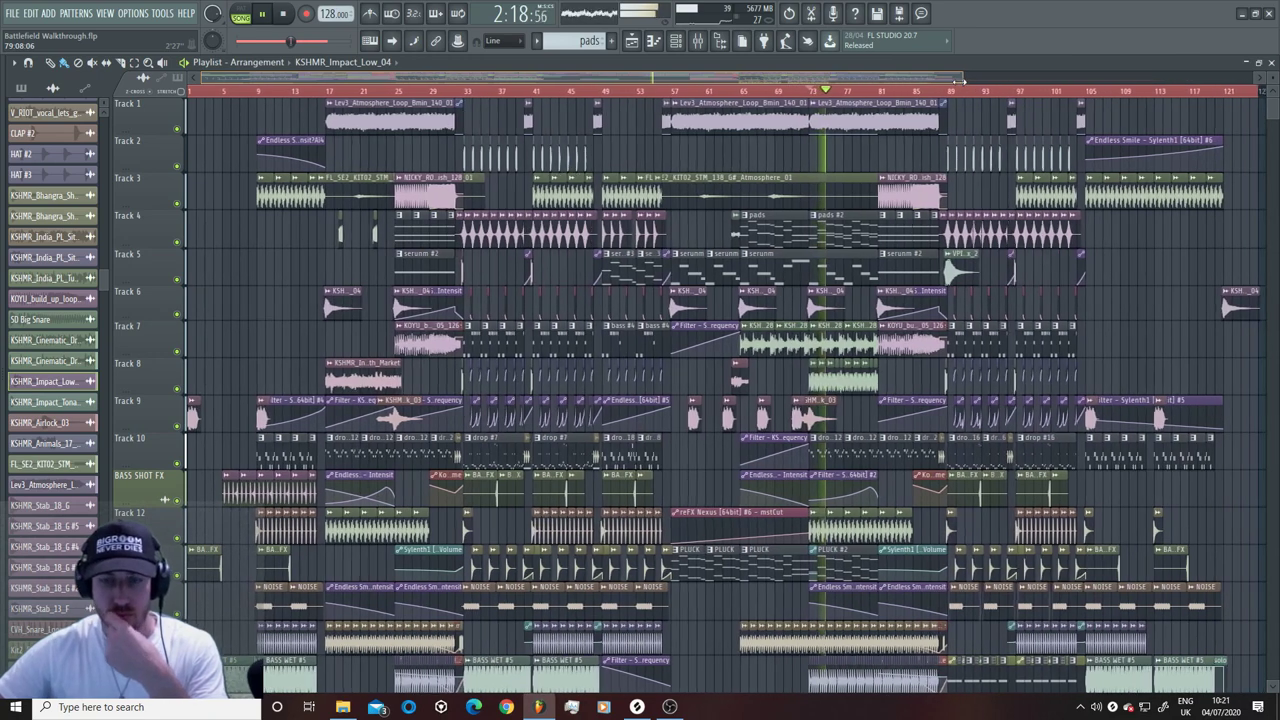
{"action": "key", "text": "space"}
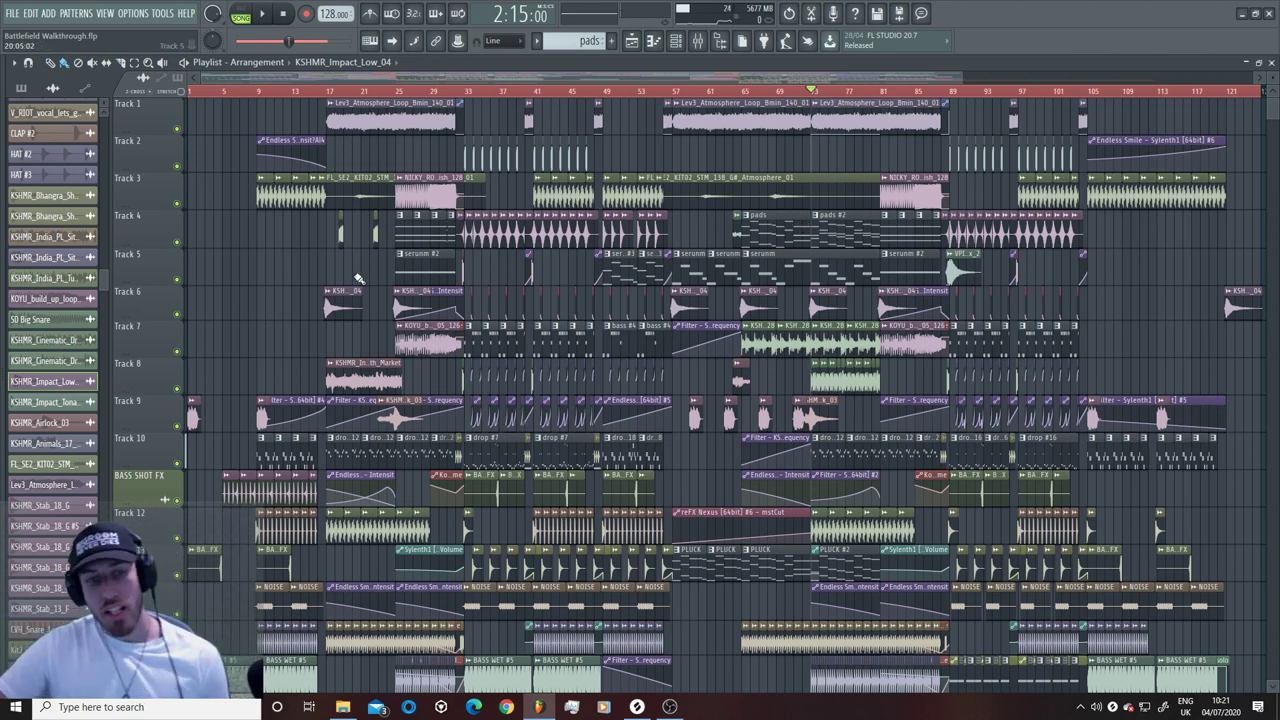
Step: Look through all playlist tracks down to the lowest used ones, selecting the Sylenth1 #2 cutoff automation on Track 9 and the Dazz clap on Track 21
{"action": "left_click", "coordinate": [450, 400]}
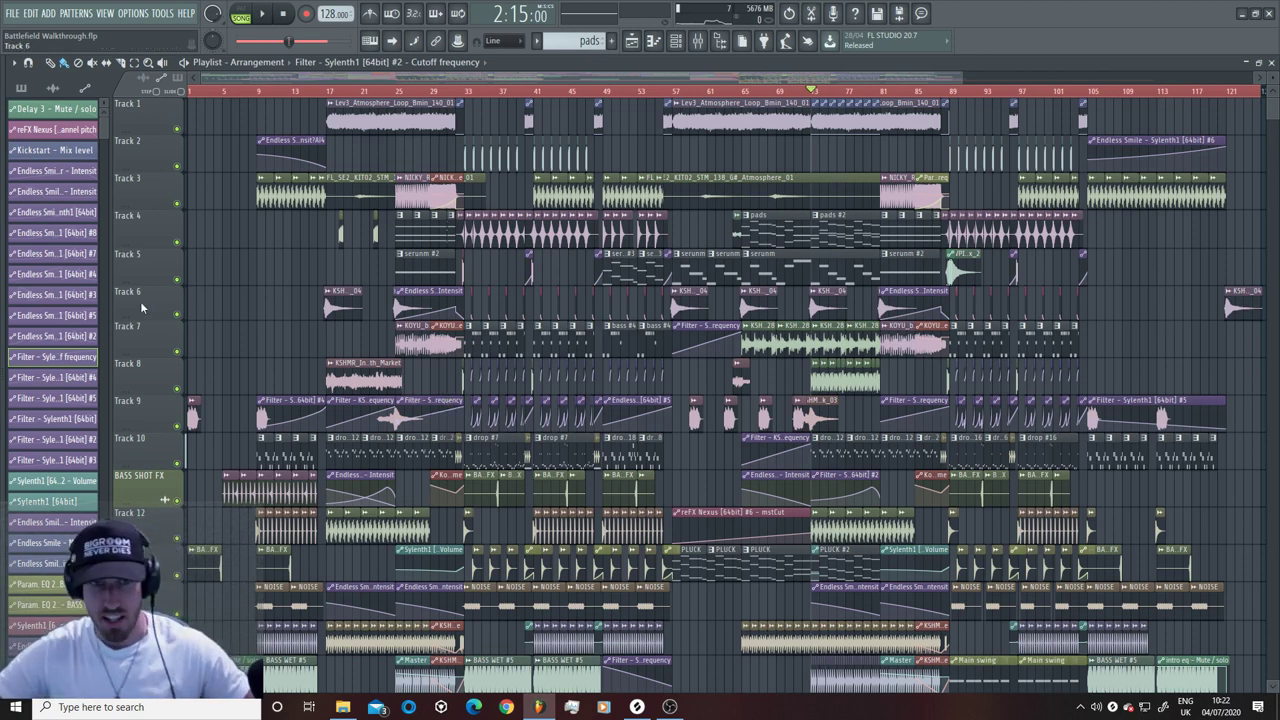
{"action": "scroll", "coordinate": [683, 367], "scroll_direction": "down", "scroll_amount": 5}
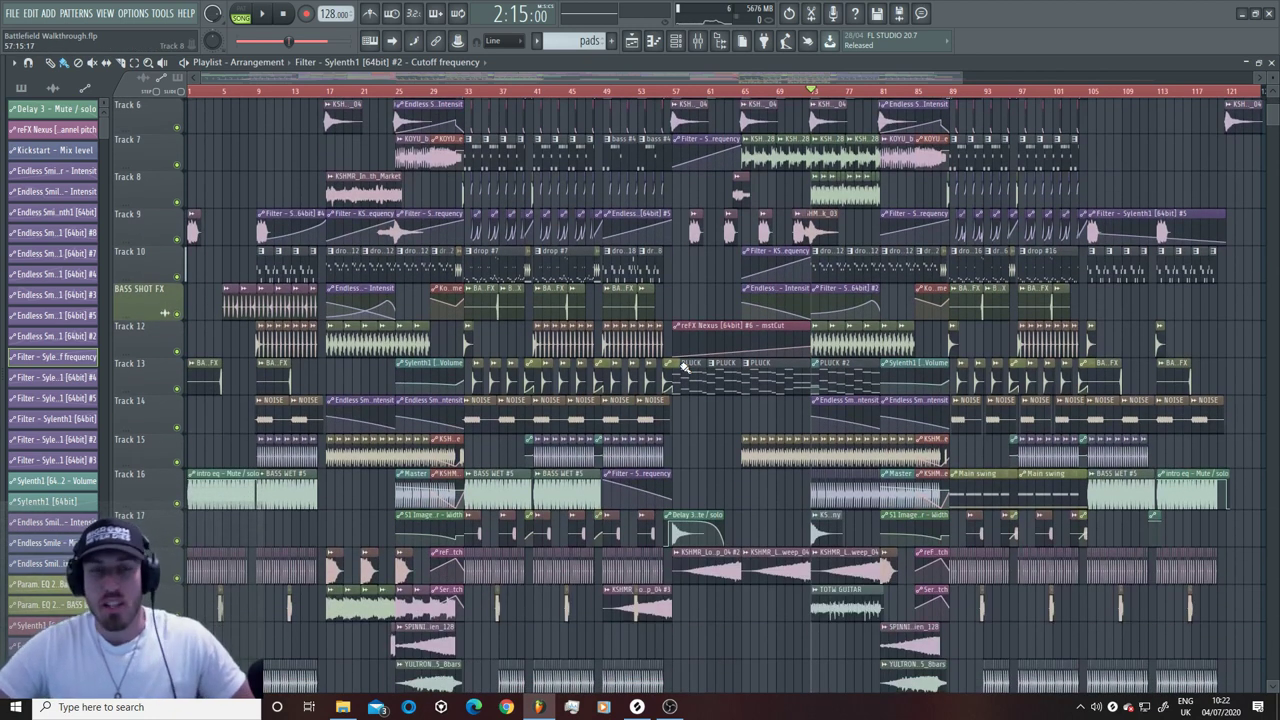
{"action": "scroll", "coordinate": [681, 366], "scroll_direction": "down", "scroll_amount": 8}
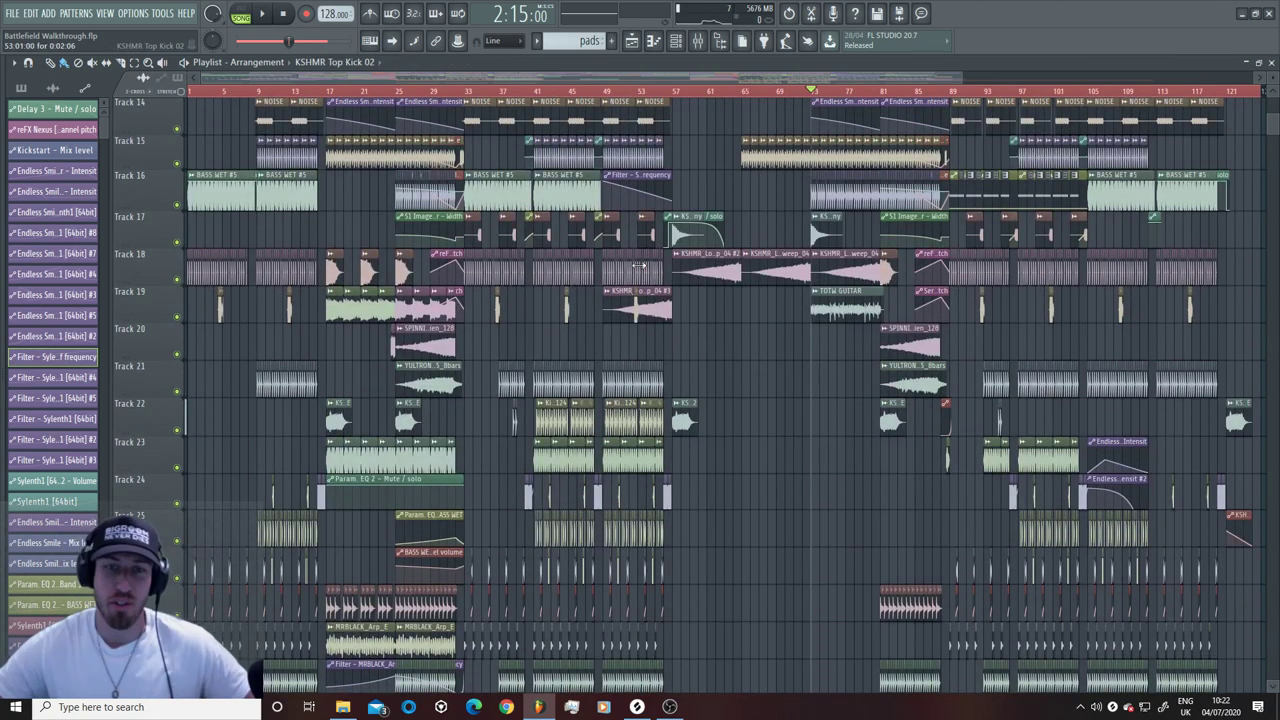
{"action": "left_click", "coordinate": [630, 384]}
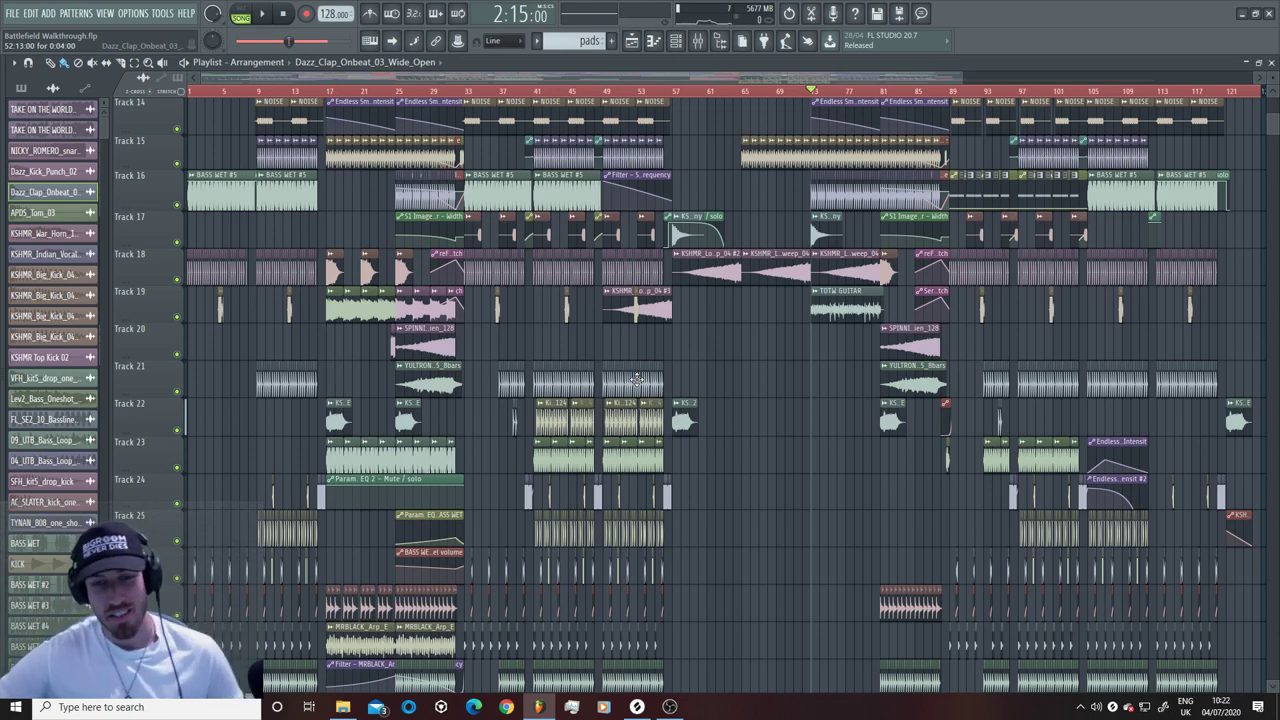
{"action": "scroll", "coordinate": [636, 380], "scroll_direction": "down", "scroll_amount": 10}
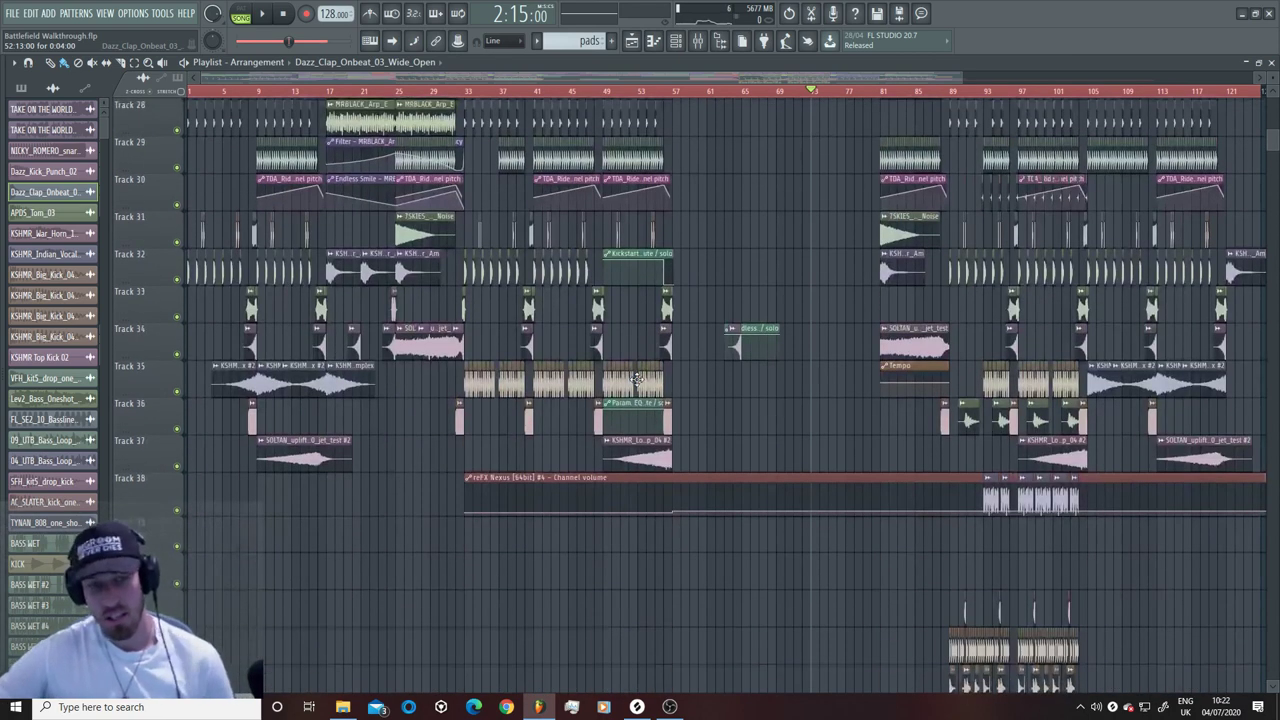
{"action": "scroll", "coordinate": [760, 480], "scroll_direction": "down", "scroll_amount": 5}
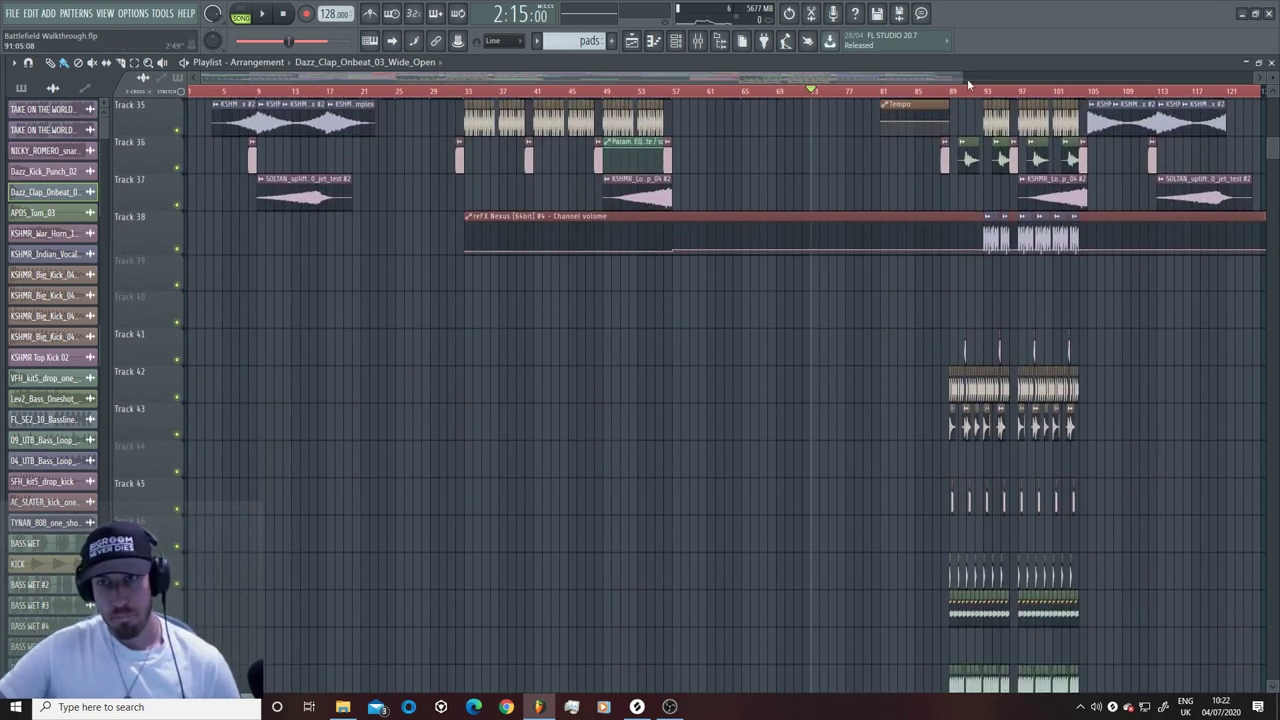
{"action": "left_click_drag", "start_coordinate": [962, 78], "coordinate": [1010, 80]}
{"action": "scroll", "coordinate": [963, 334], "scroll_direction": "down", "scroll_amount": 4}
{"action": "scroll", "coordinate": [694, 251], "scroll_direction": "up", "scroll_amount": 14}
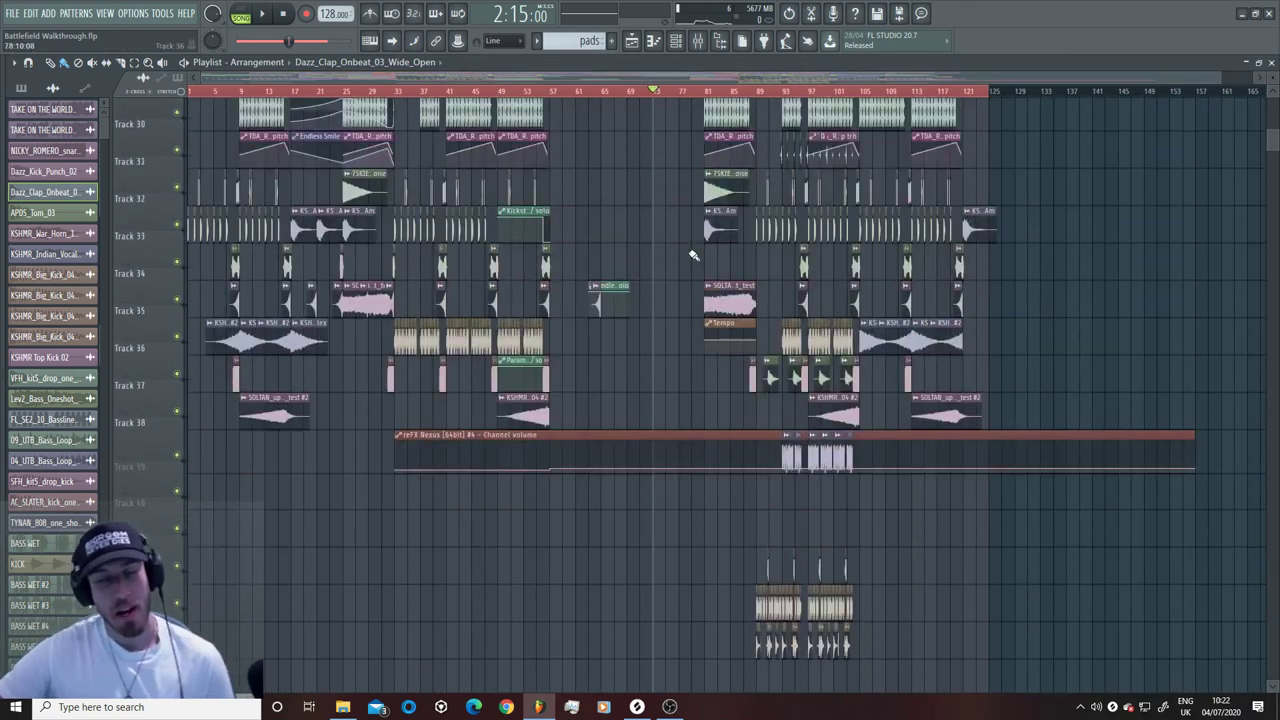
Step: Open the drop #7 pattern at bar 33 on Track 10 in the piano roll
{"action": "scroll", "coordinate": [694, 256], "scroll_direction": "up", "scroll_amount": 5}
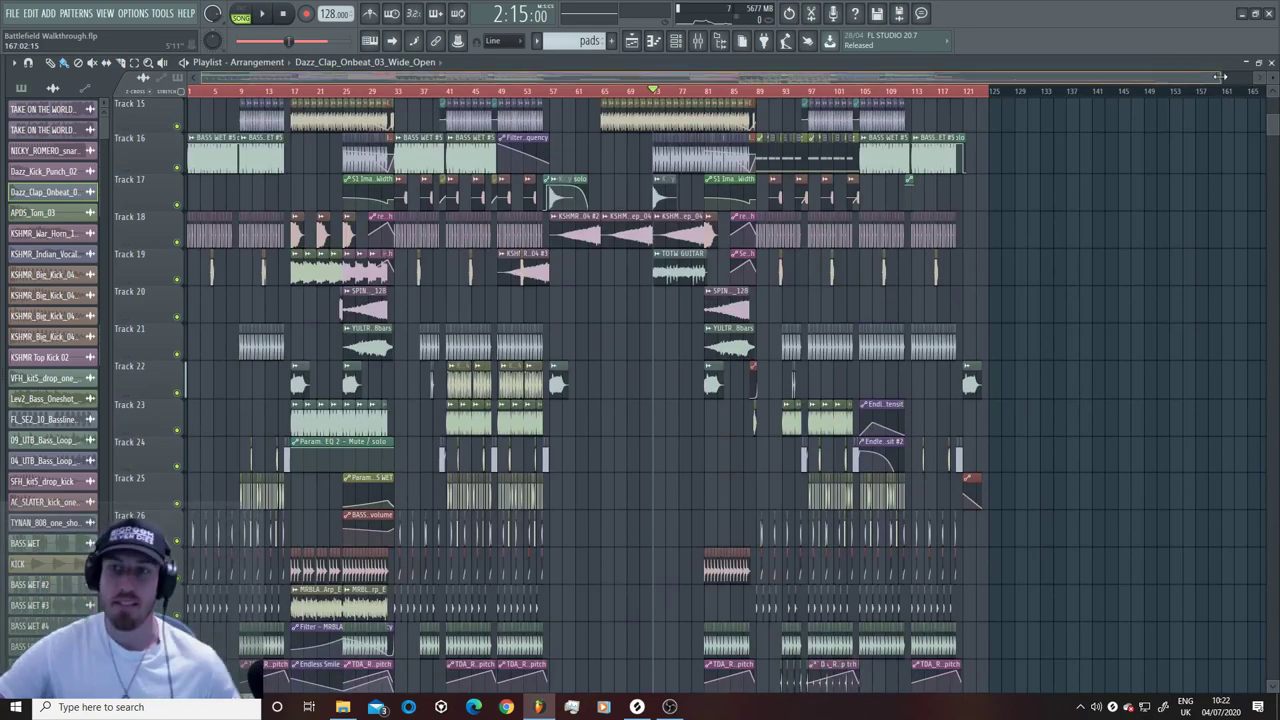
{"action": "scroll", "coordinate": [773, 107], "scroll_direction": "up", "scroll_amount": 3}
{"action": "scroll", "coordinate": [773, 107], "scroll_direction": "up", "scroll_amount": 12}
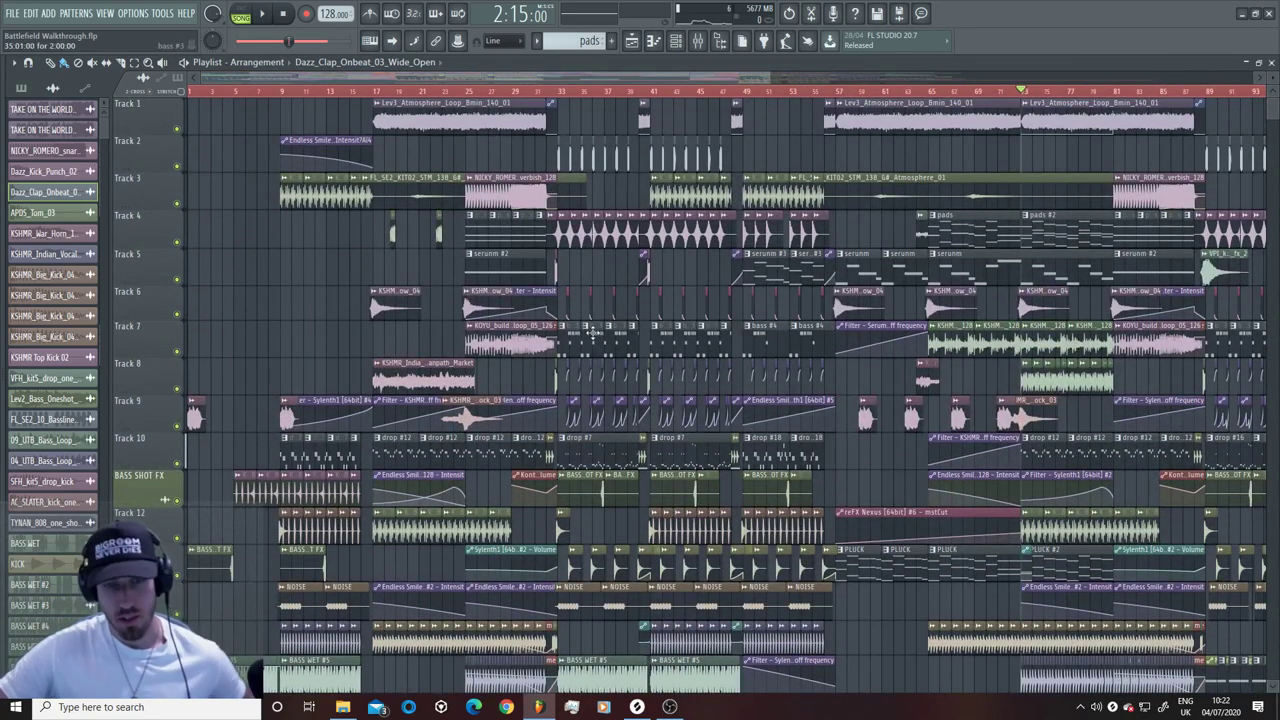
{"action": "left_click_drag", "start_coordinate": [768, 71], "coordinate": [620, 74]}
{"action": "left_click_drag", "start_coordinate": [200, 77], "coordinate": [389, 78]}
{"action": "left_click_drag", "start_coordinate": [635, 77], "coordinate": [555, 100]}
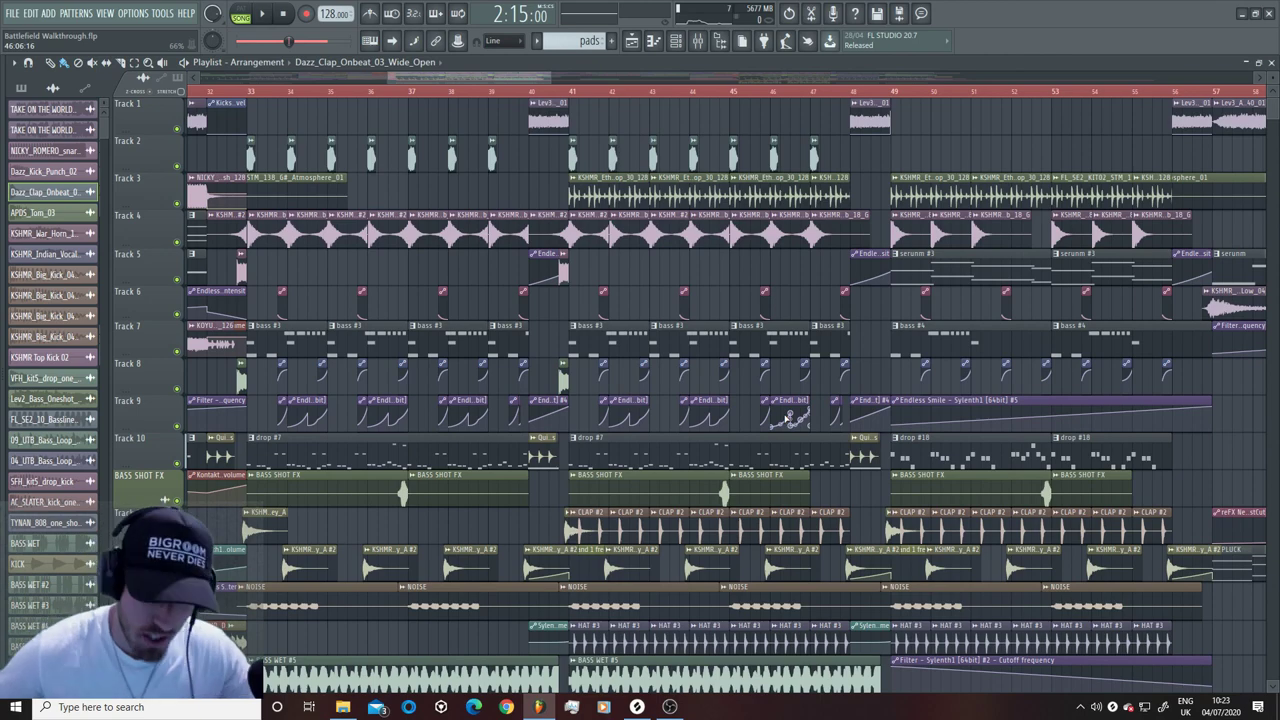
{"action": "scroll", "coordinate": [238, 233], "scroll_direction": "down", "scroll_amount": 5}
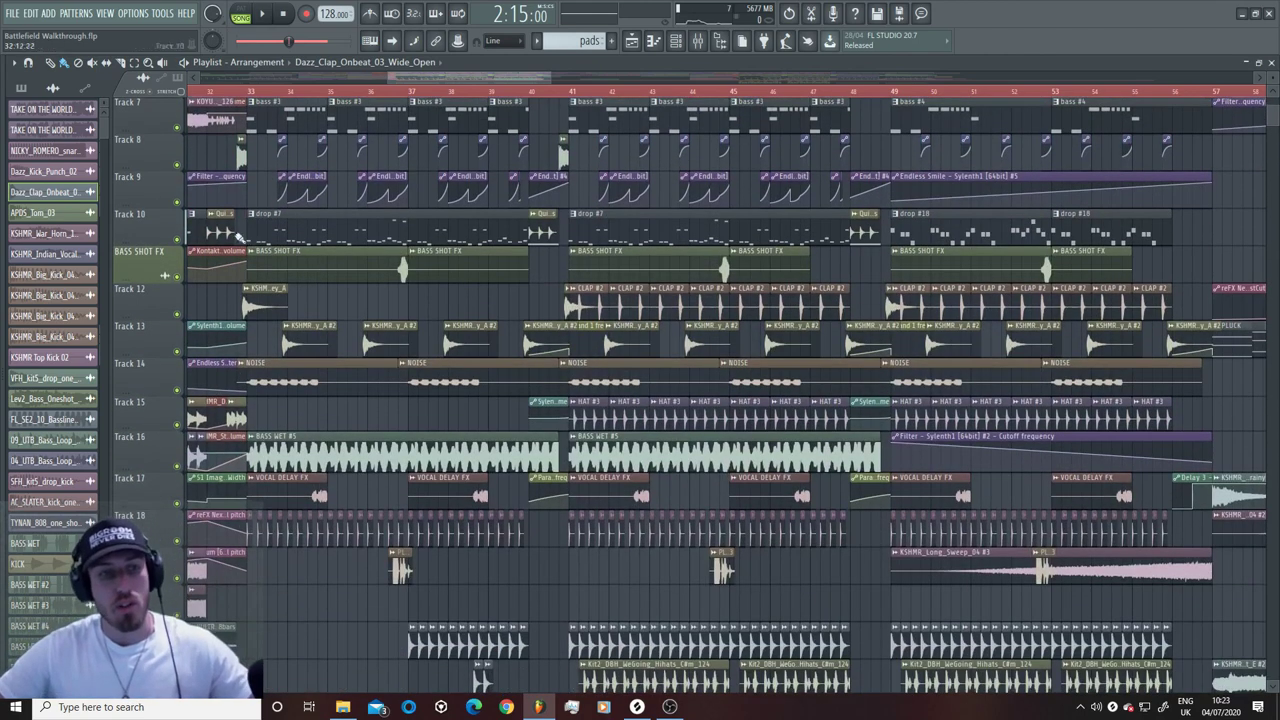
{"action": "double_click", "coordinate": [405, 245]}
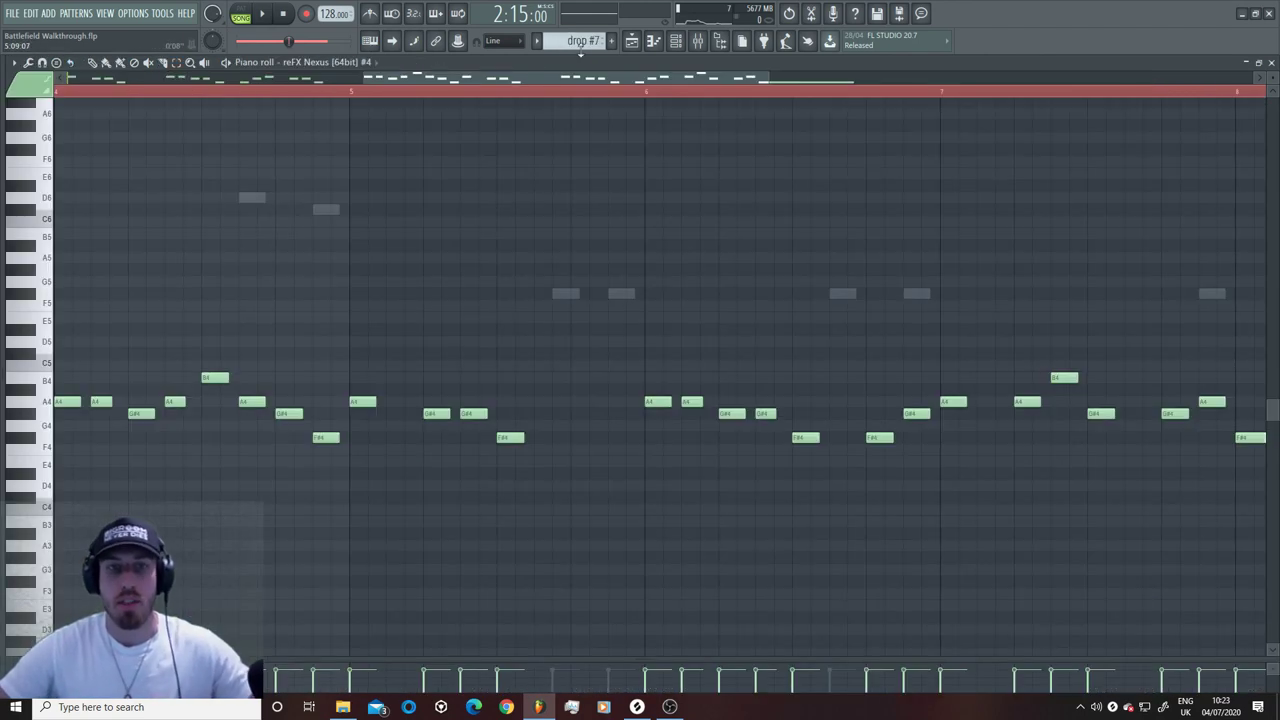
Step: Audition the Irish Flute and Kaval Kontakt layers of the drop #7 pattern in pattern mode
{"action": "left_click", "coordinate": [676, 40]}
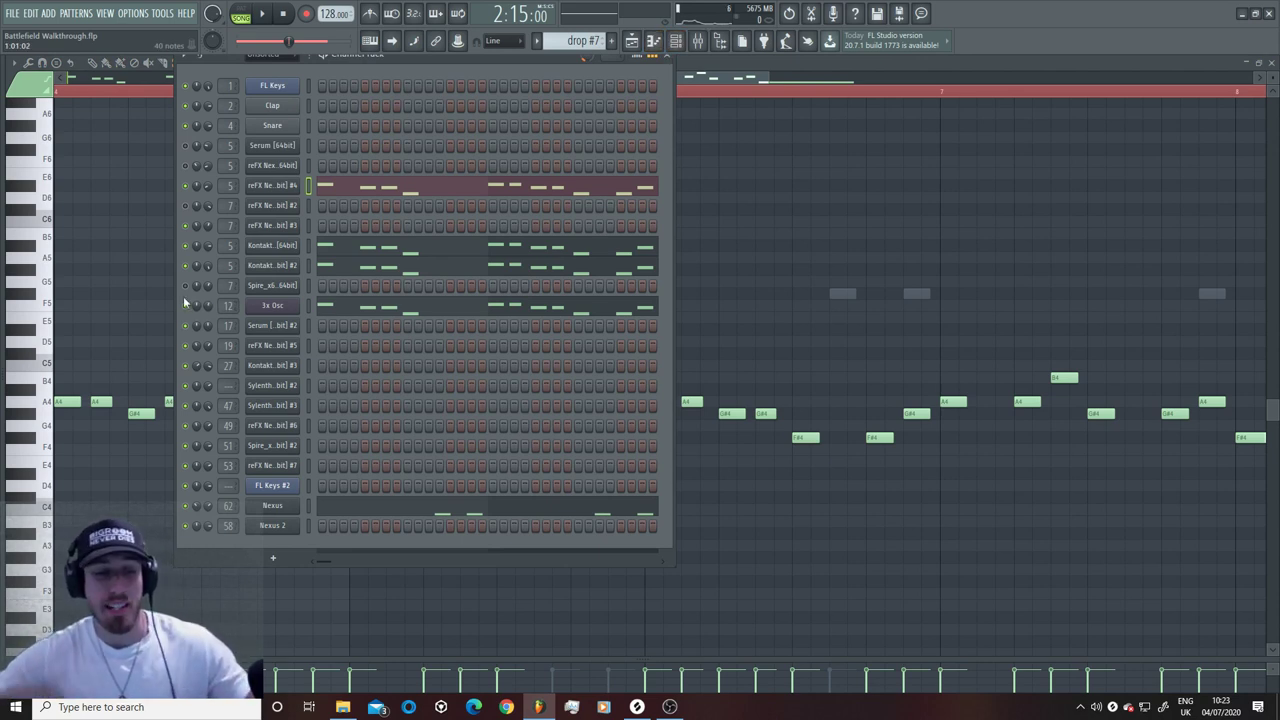
{"action": "left_click", "coordinate": [281, 247]}
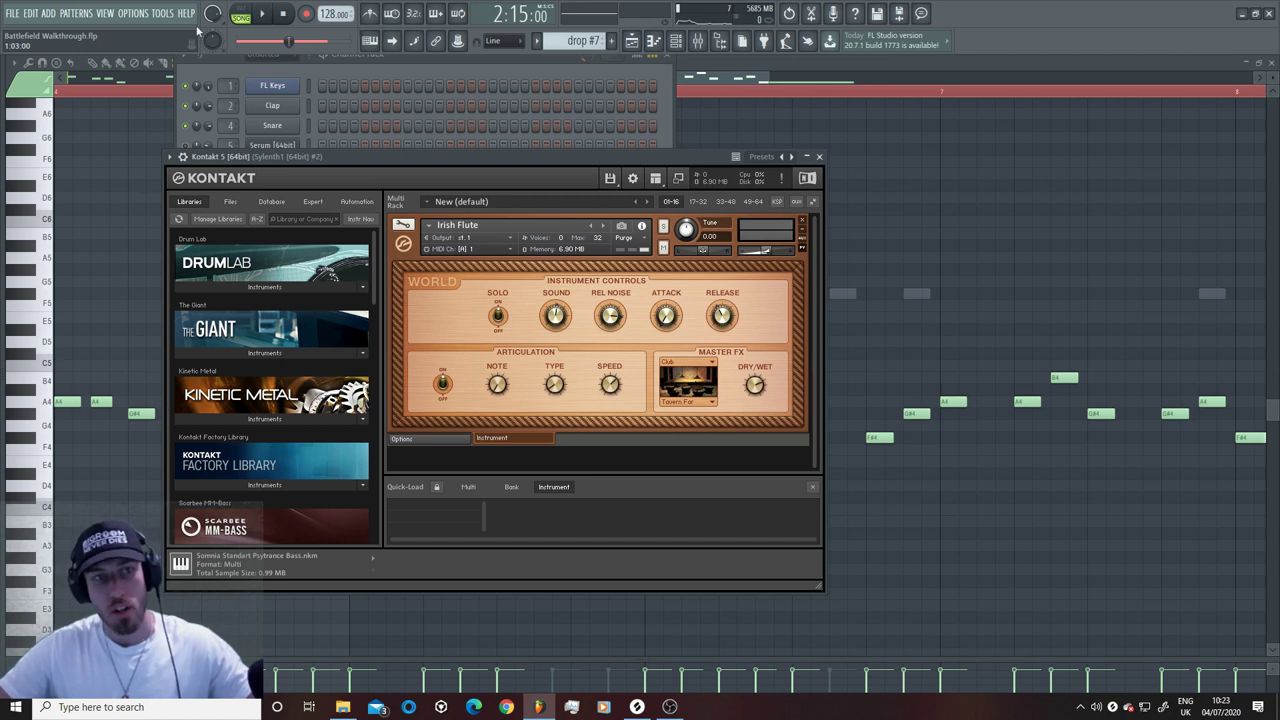
{"action": "left_click", "coordinate": [241, 13]}
{"action": "key", "text": "space"}
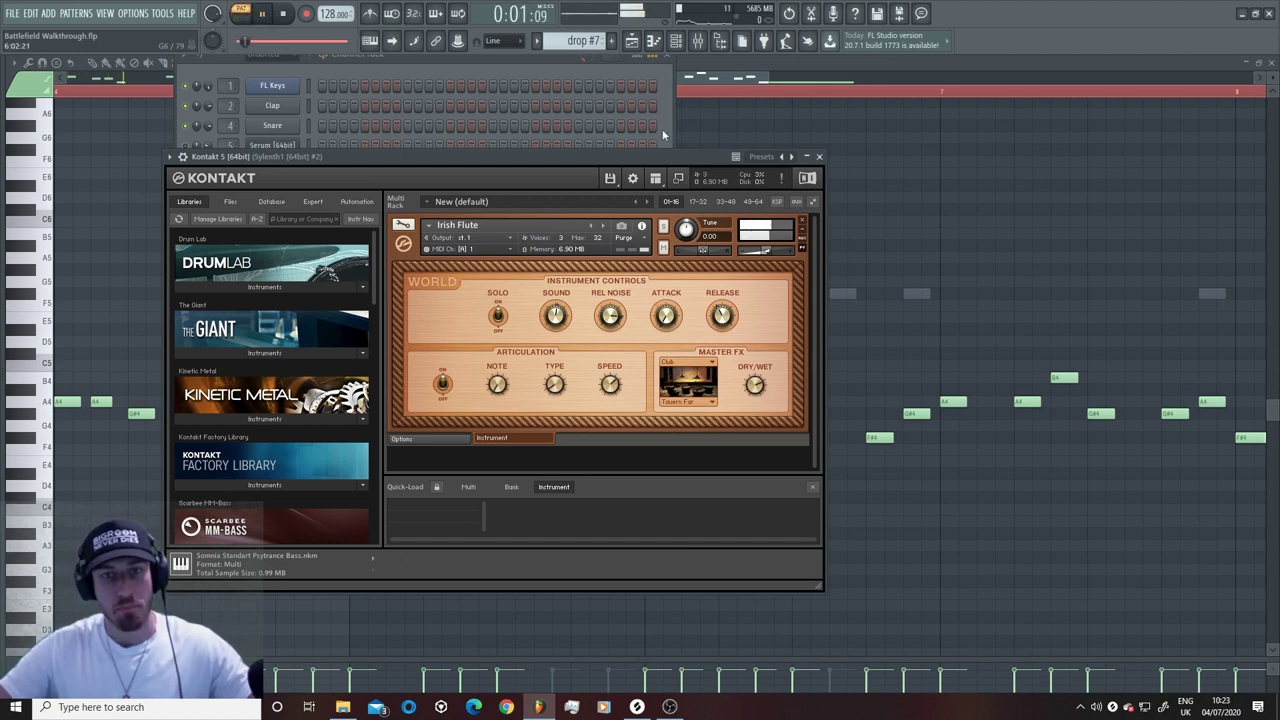
{"action": "key", "text": "F6"}
{"action": "key", "text": "space"}
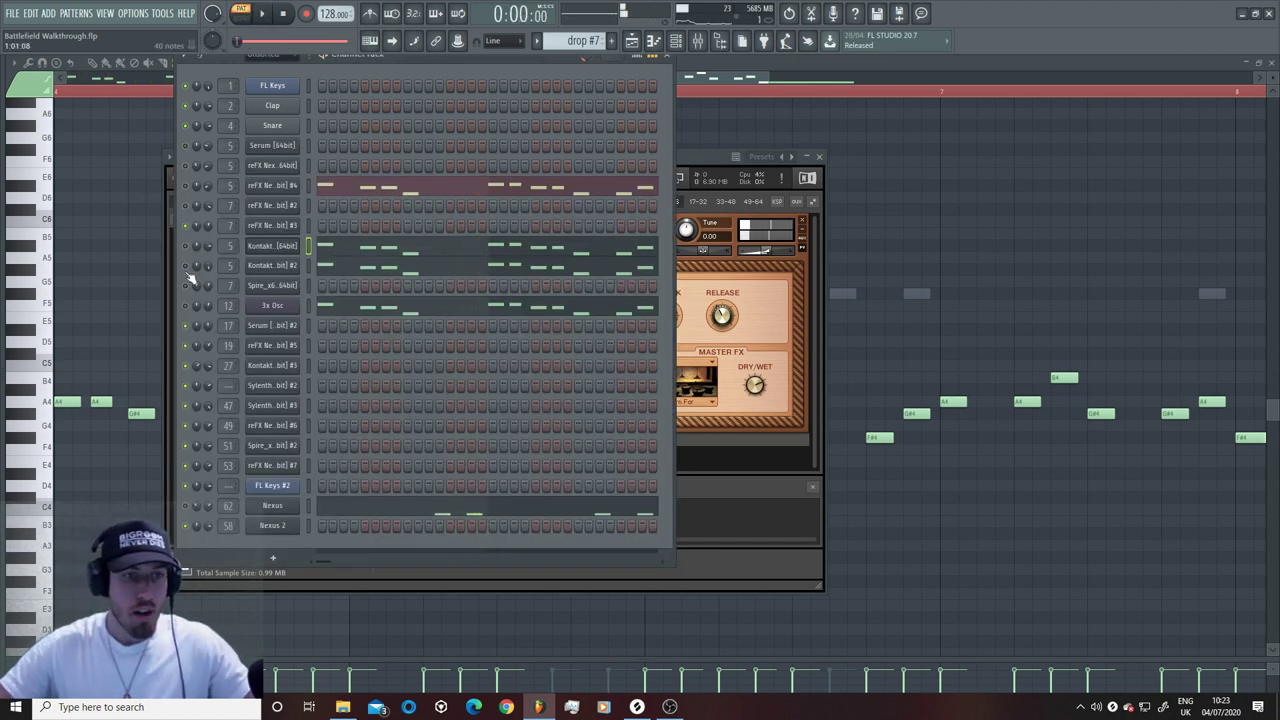
{"action": "left_click", "coordinate": [272, 265]}
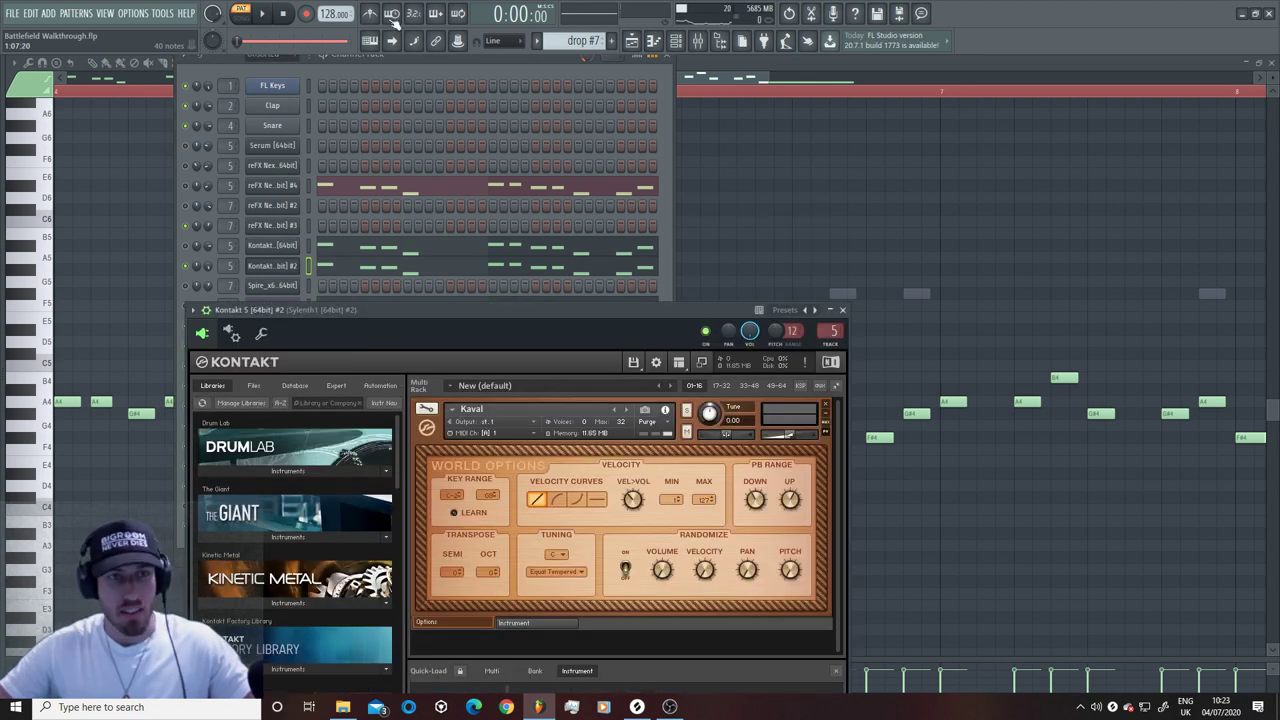
{"action": "left_click", "coordinate": [273, 14]}
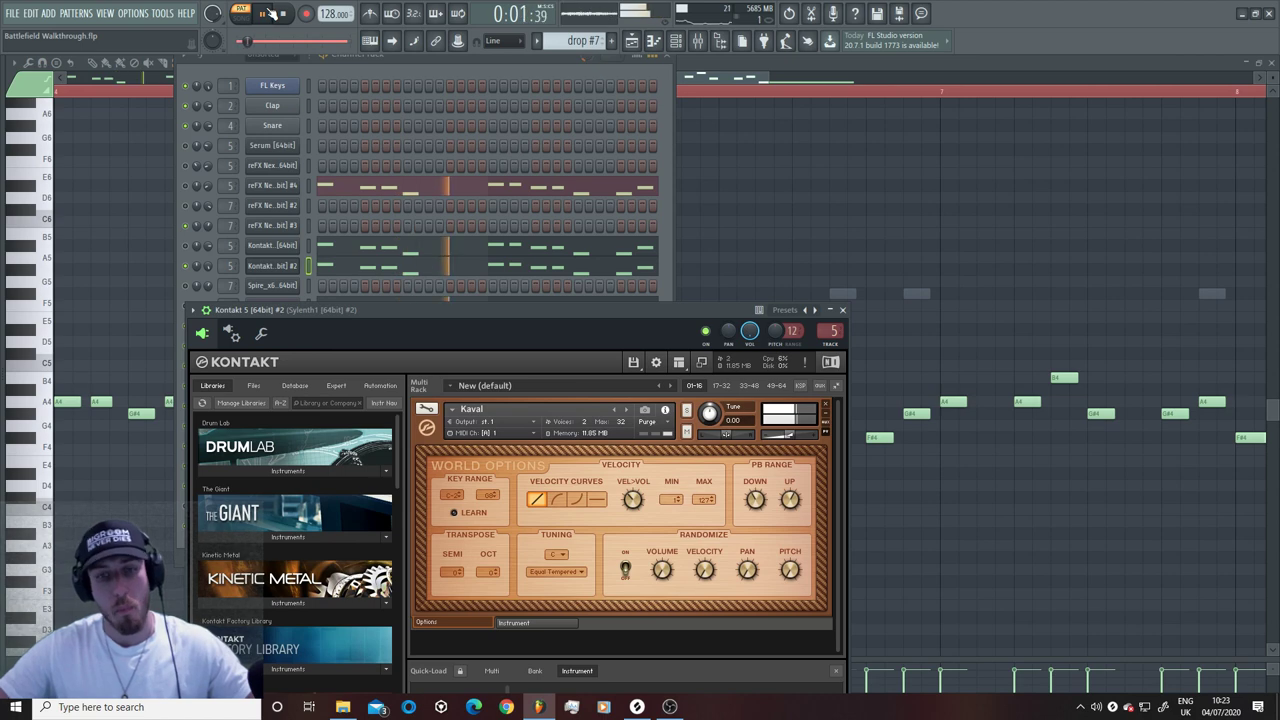
Step: Review the full length of the second Kontakt channel's melody in the piano roll during playback, and stop playback
{"action": "right_click", "coordinate": [296, 264]}
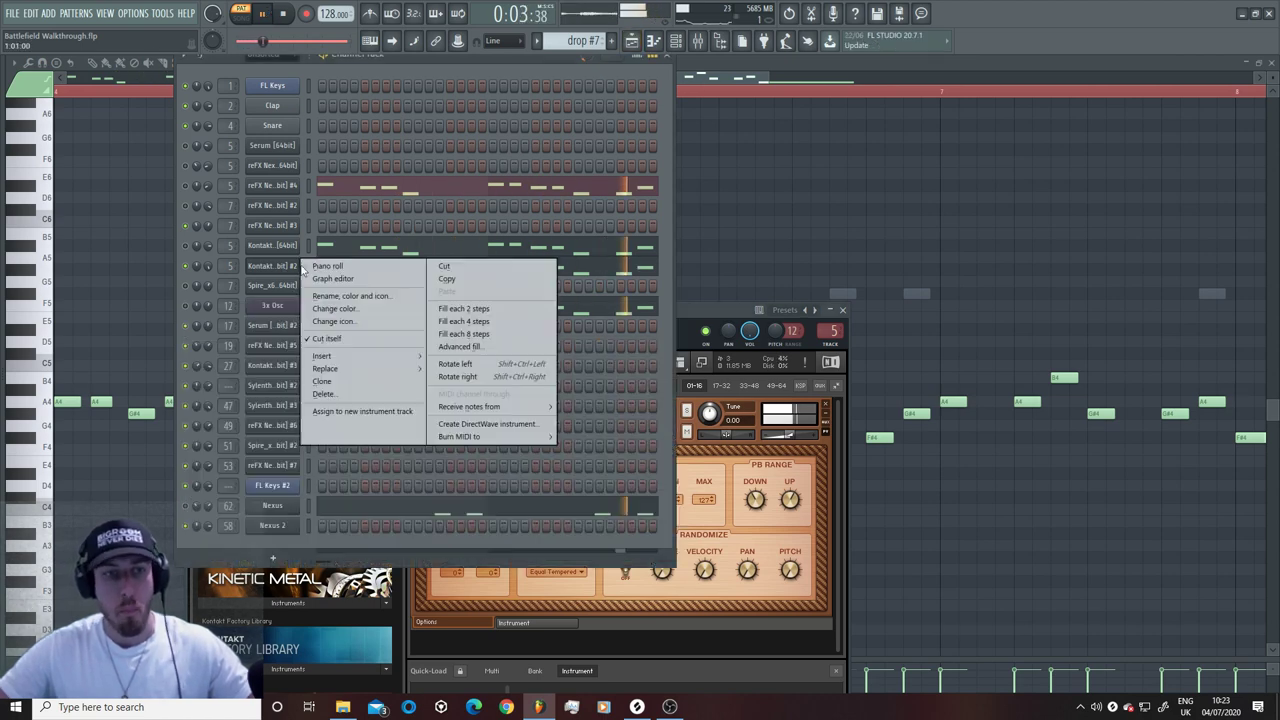
{"action": "left_click", "coordinate": [310, 262]}
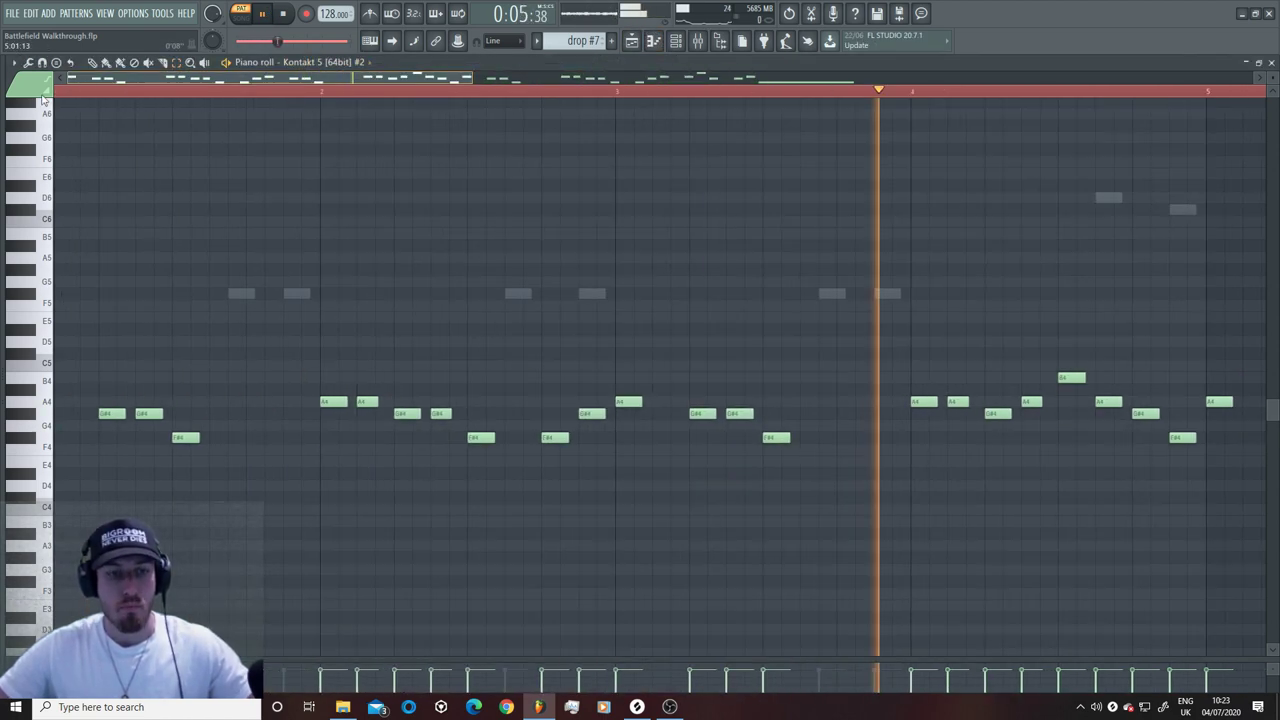
{"action": "left_click_drag", "start_coordinate": [472, 76], "coordinate": [980, 76]}
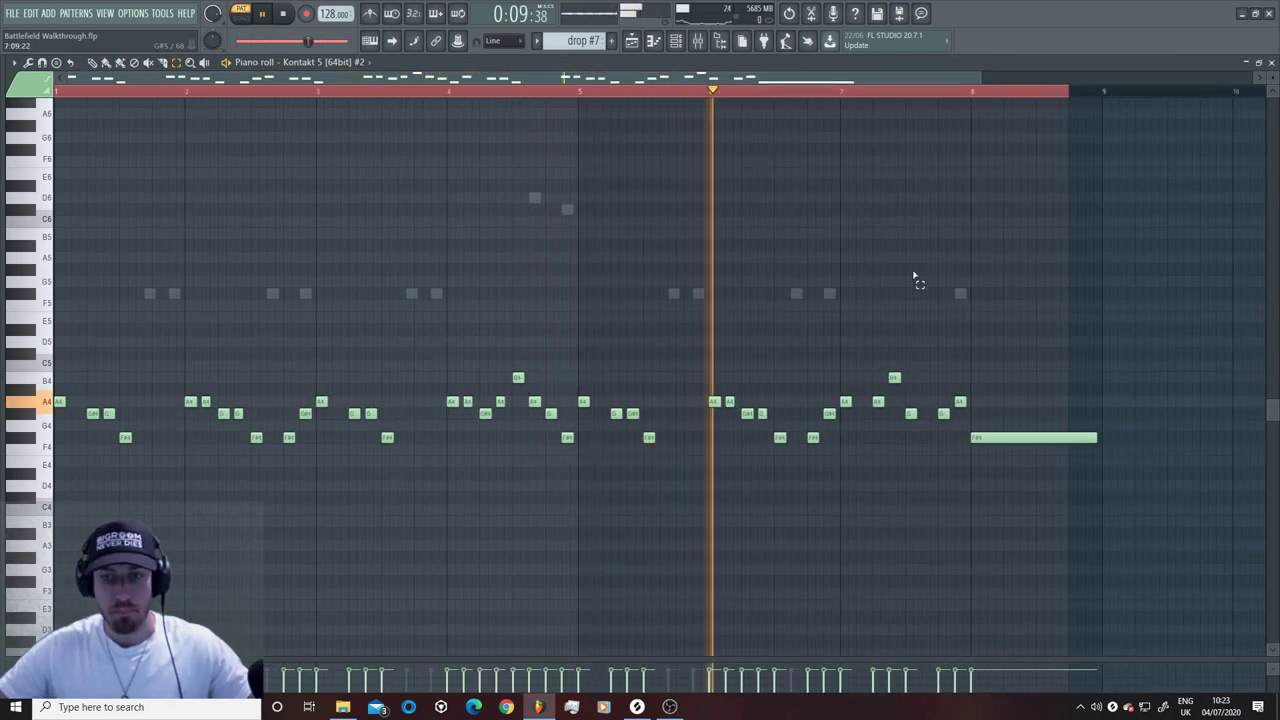
{"action": "left_click", "coordinate": [676, 45]}
{"action": "left_click", "coordinate": [676, 45]}
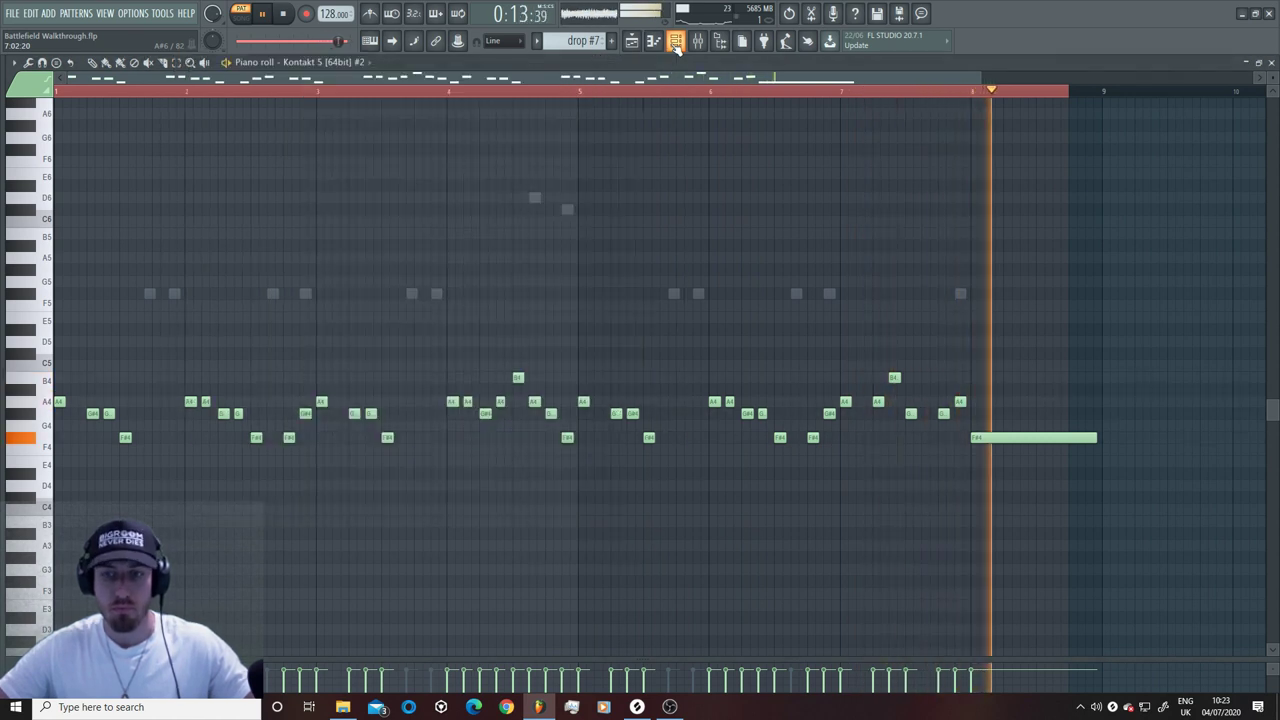
{"action": "key", "text": "space"}
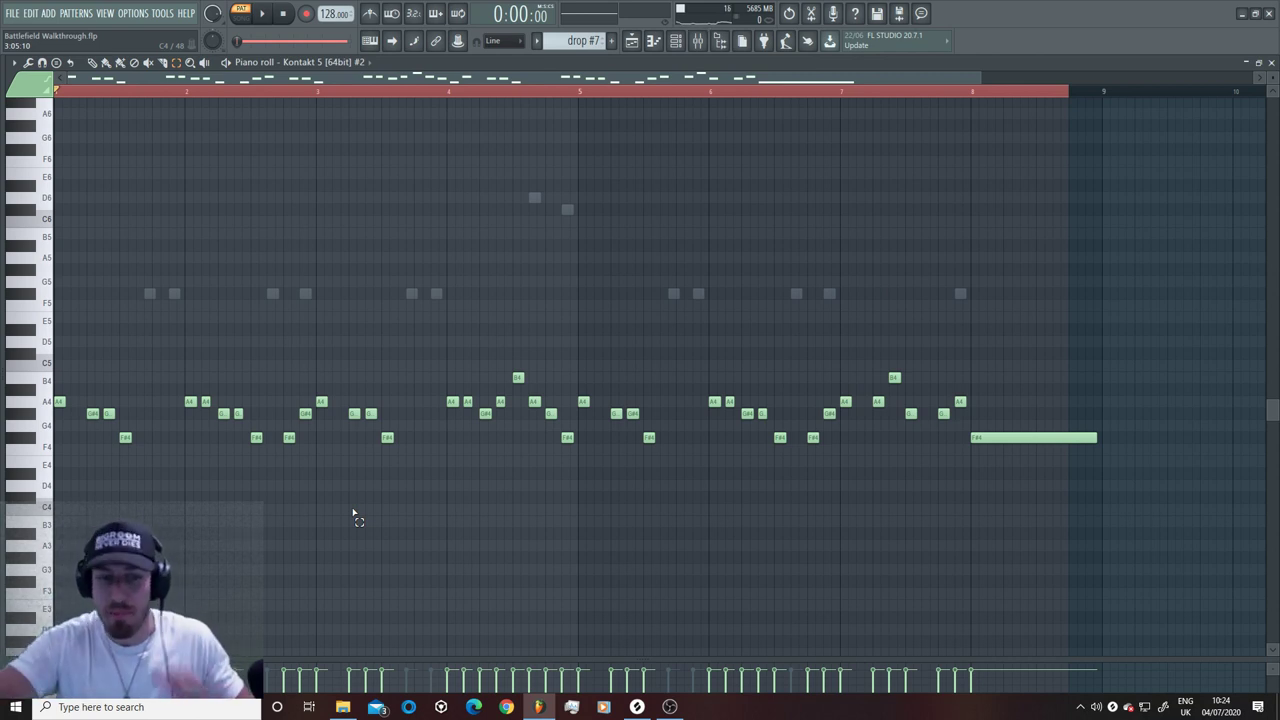
Step: Audition the Irish Flute and reFX Nexus #4 layers separately, and play them together with the second Kontakt layer
{"action": "left_click", "coordinate": [678, 43]}
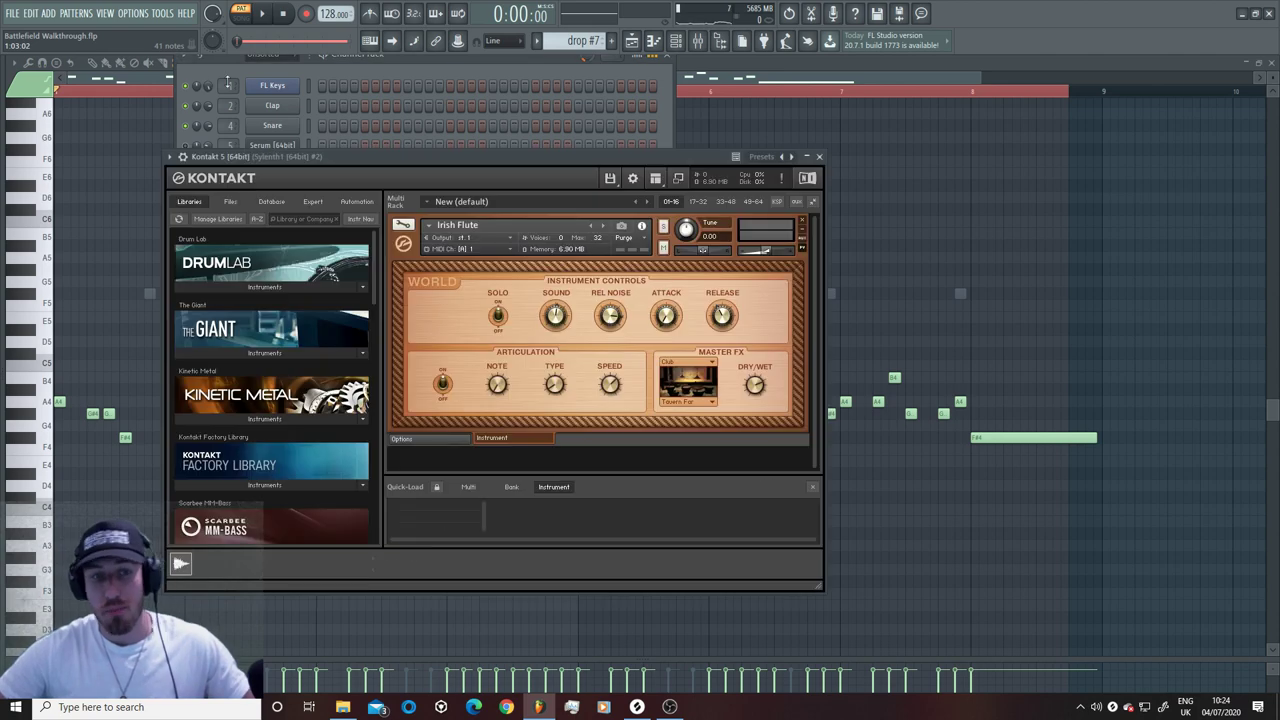
{"action": "key", "text": "space"}
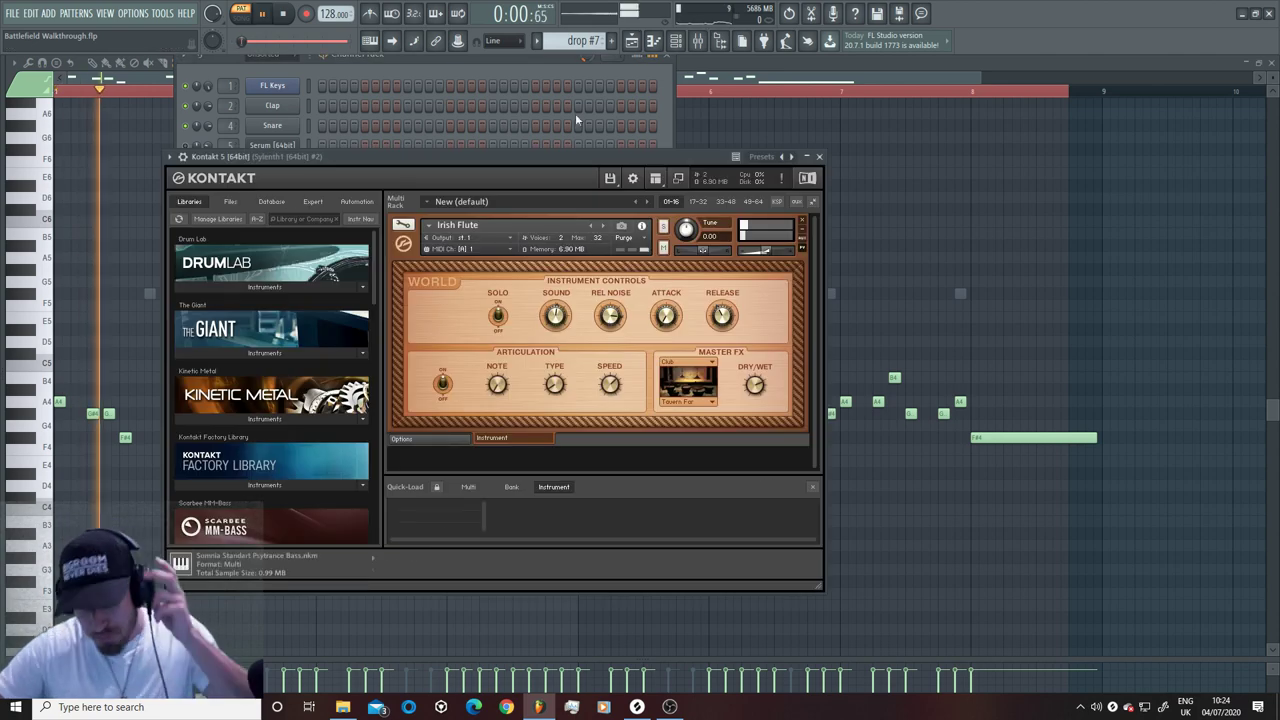
{"action": "left_click", "coordinate": [671, 124]}
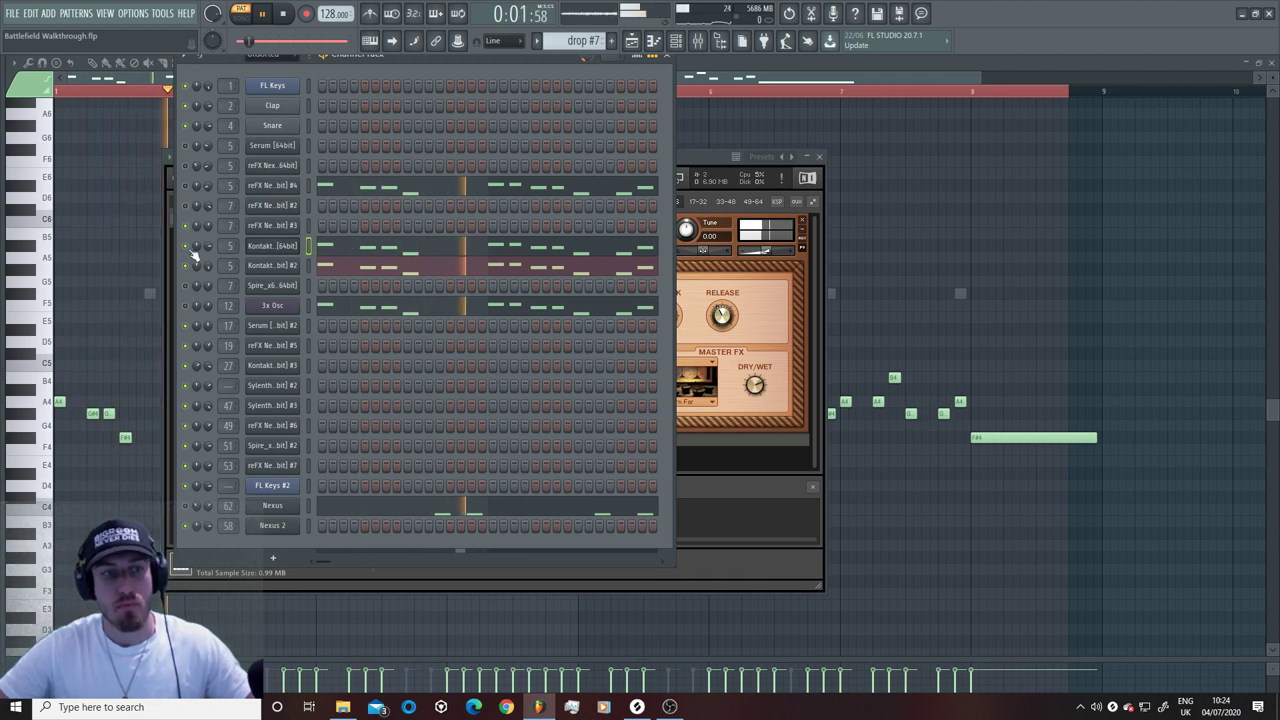
{"action": "key", "text": "space"}
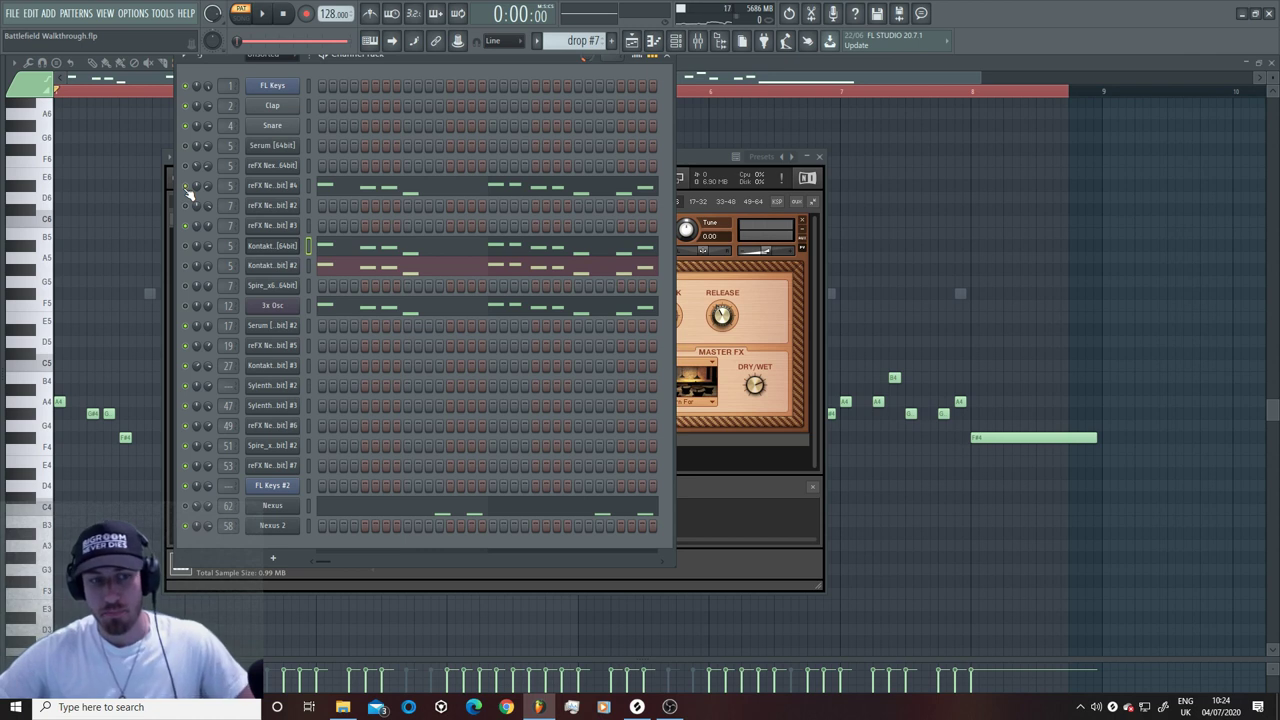
{"action": "key", "text": "space"}
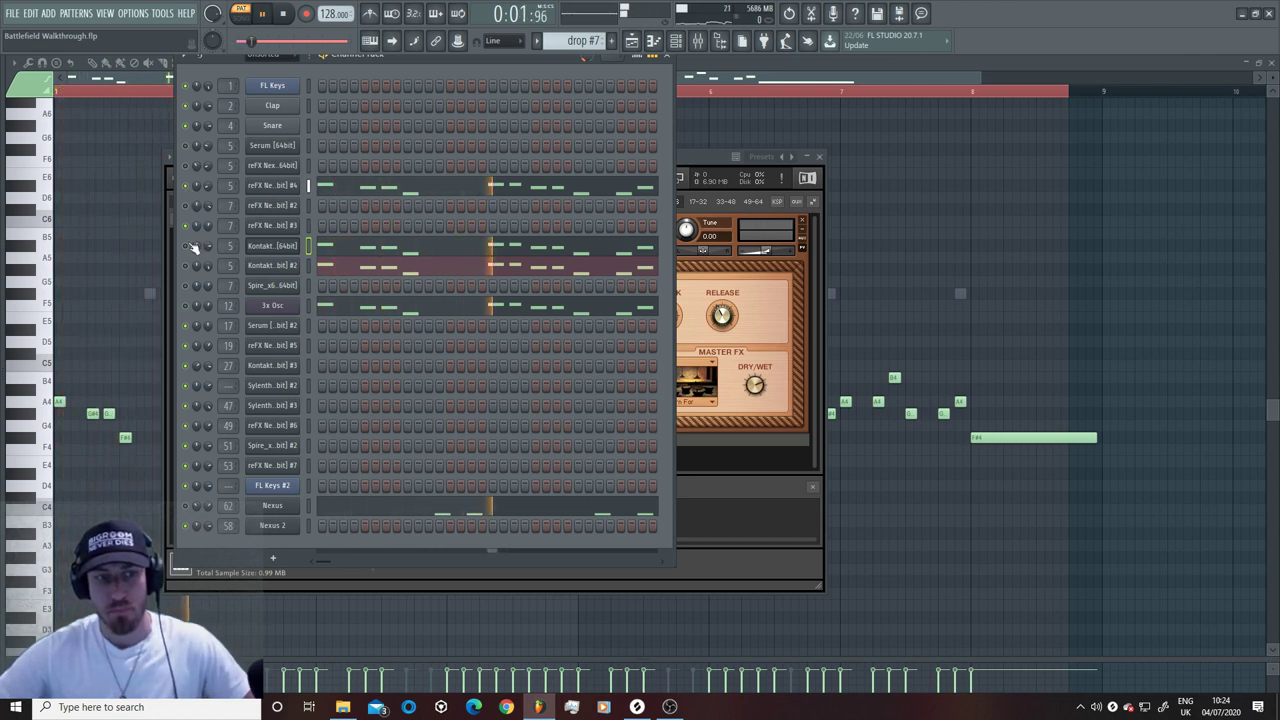
{"action": "key", "text": "space"}
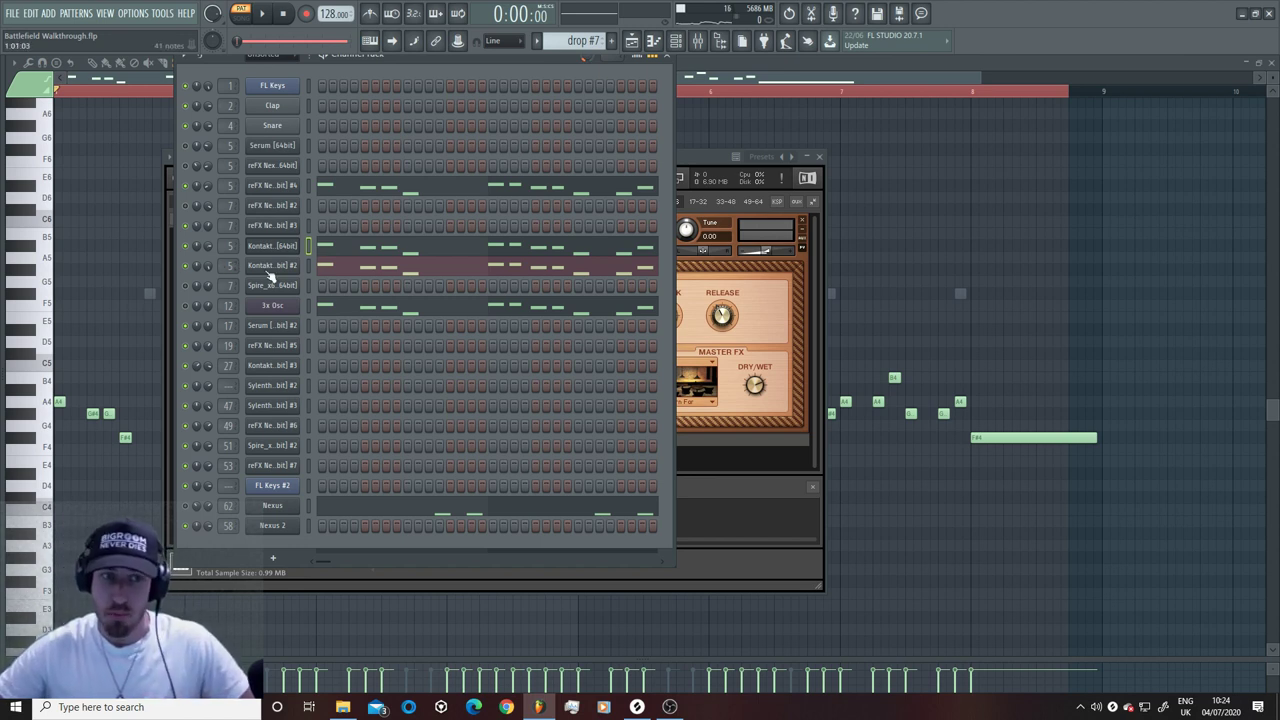
{"action": "key", "text": "space"}
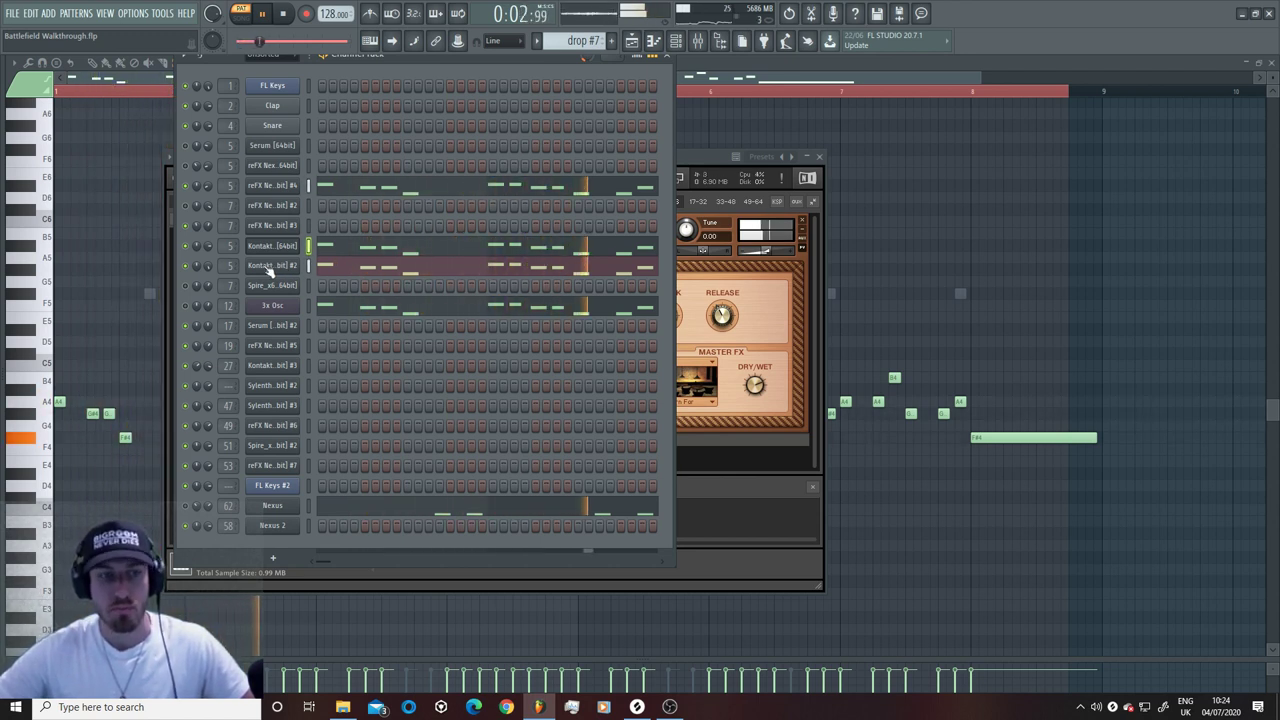
{"action": "key", "text": "space"}
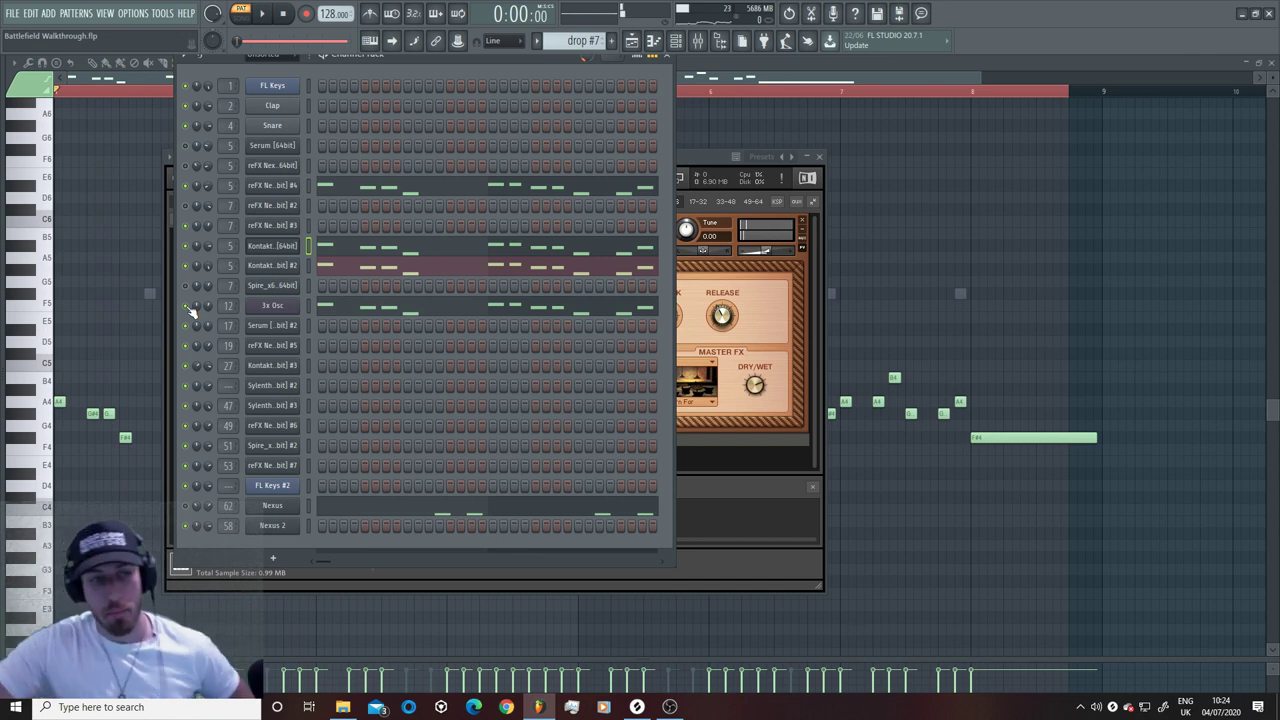
Step: Play the combined drop layers with 3x Osc and the Nexus channel added, and stop playback
{"action": "key", "text": "space"}
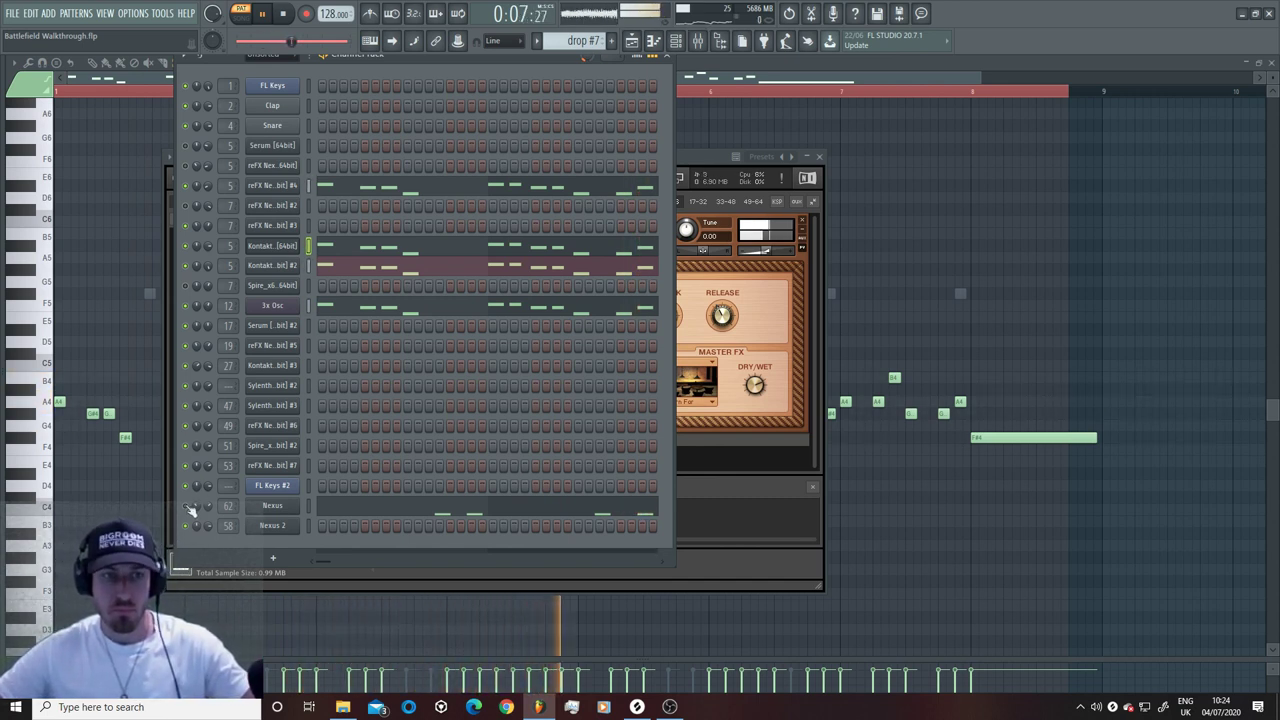
{"action": "key", "text": "space"}
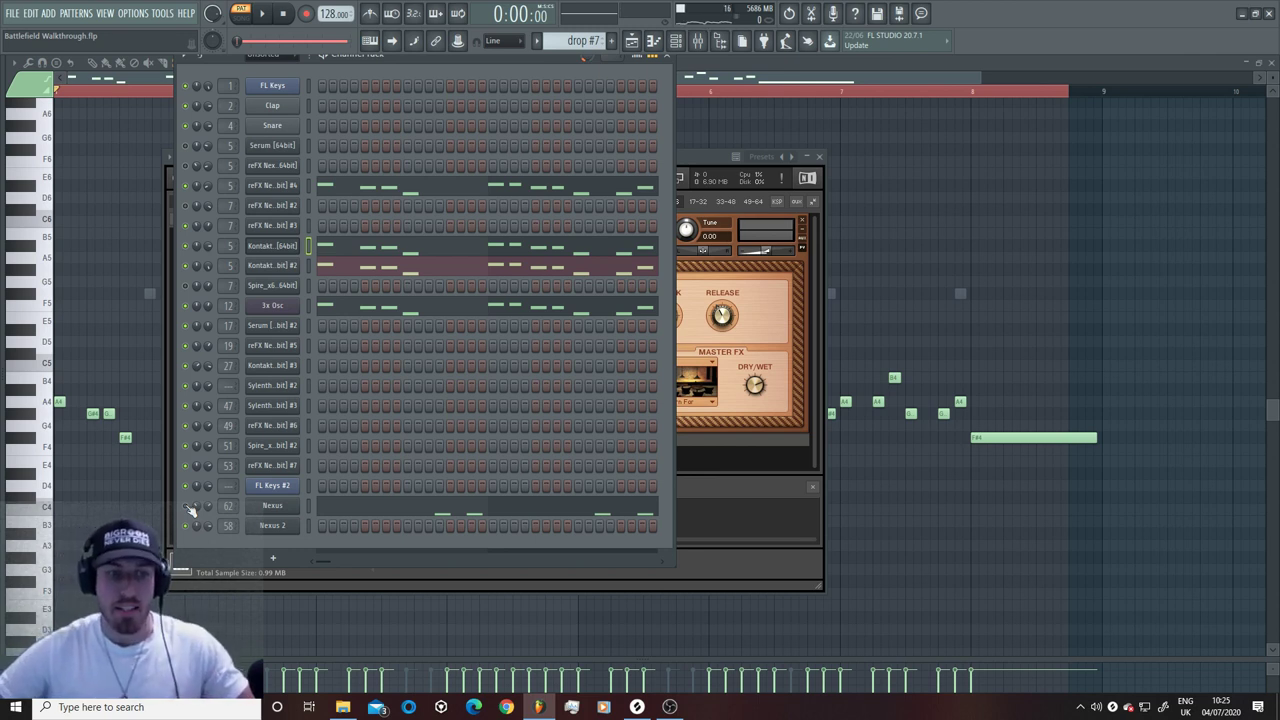
{"action": "key", "text": "space"}
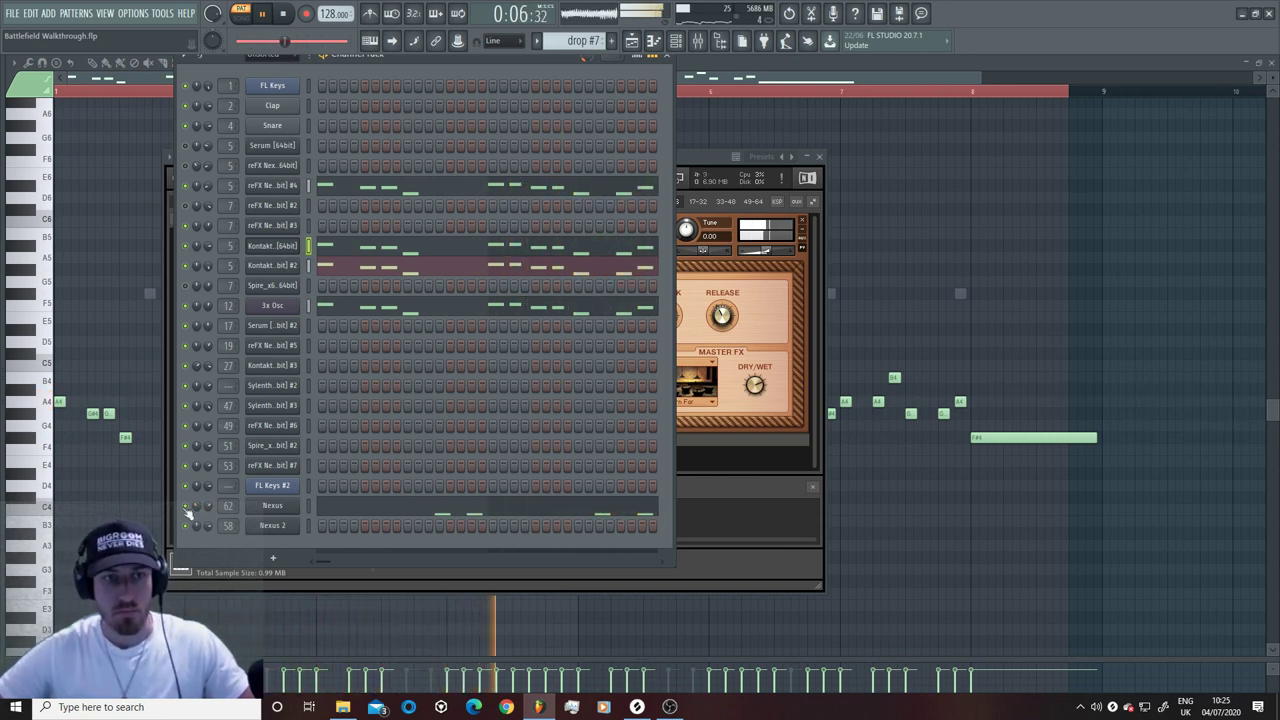
{"action": "left_click", "coordinate": [185, 505]}
{"action": "key", "text": "space"}
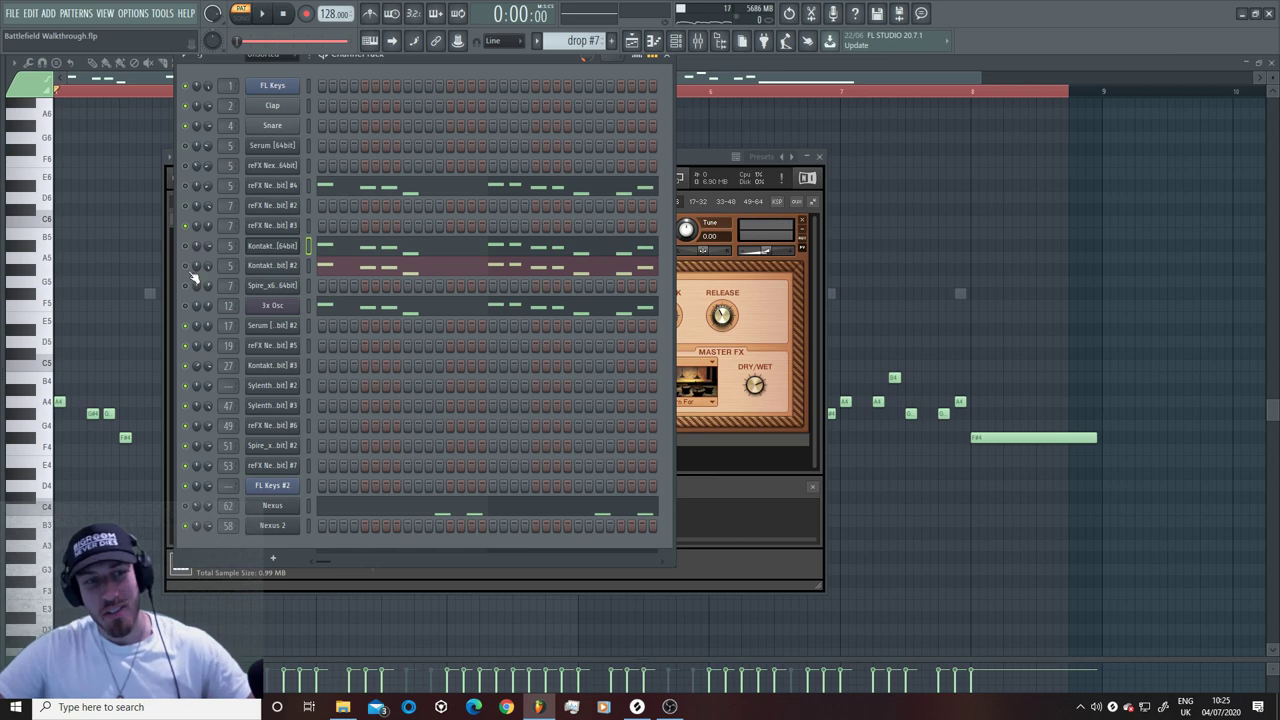
Step: Inspect the Kaval instrument in the second Kontakt channel and its library list
{"action": "left_click", "coordinate": [270, 268]}
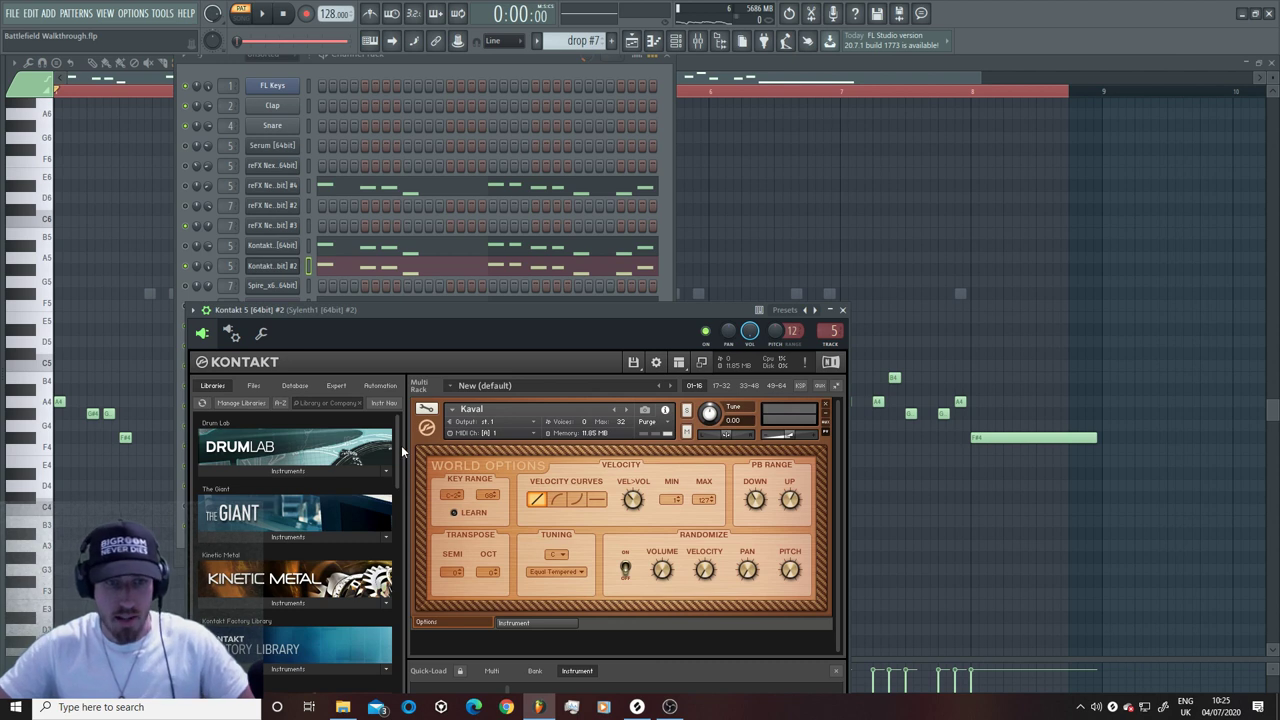
{"action": "scroll", "coordinate": [400, 455], "scroll_direction": "down", "scroll_amount": 5}
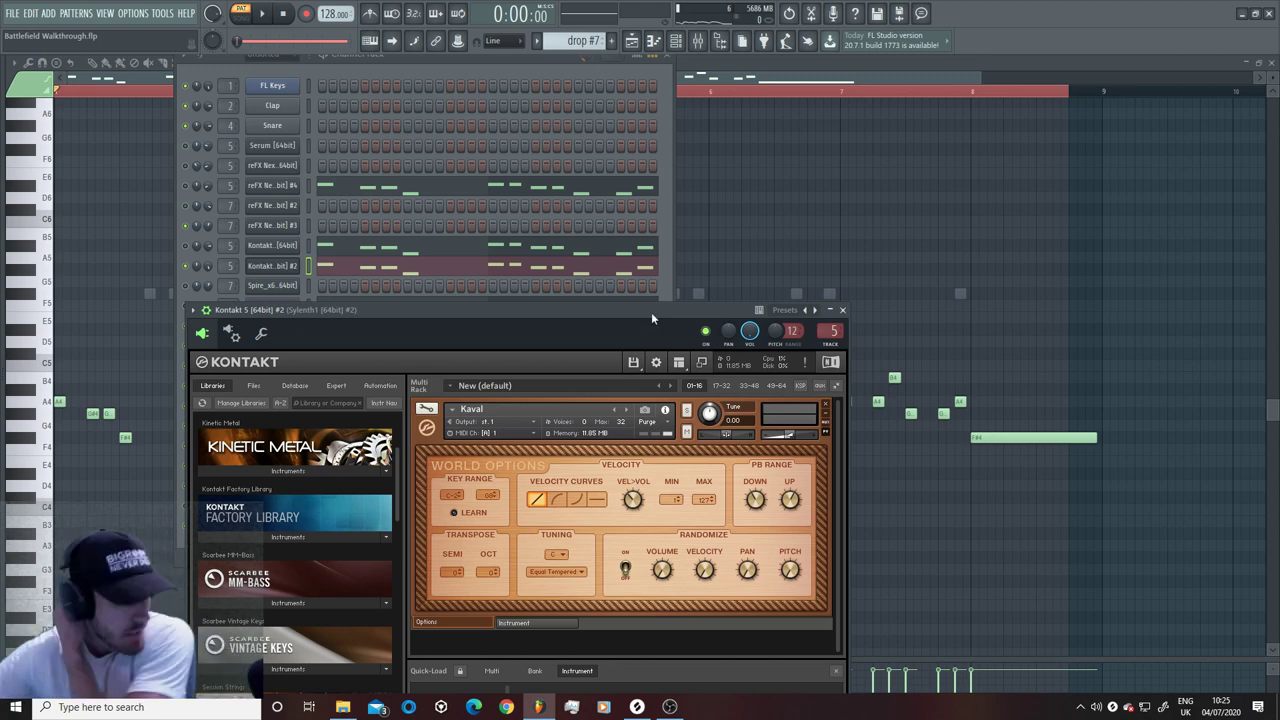
Step: Inspect CamelCrusher and Fruity Blood Overdrive on the Sylenth1 #2 mixer track, and bypass the effects from Fruity Delay 3 onward
{"action": "left_click", "coordinate": [698, 41]}
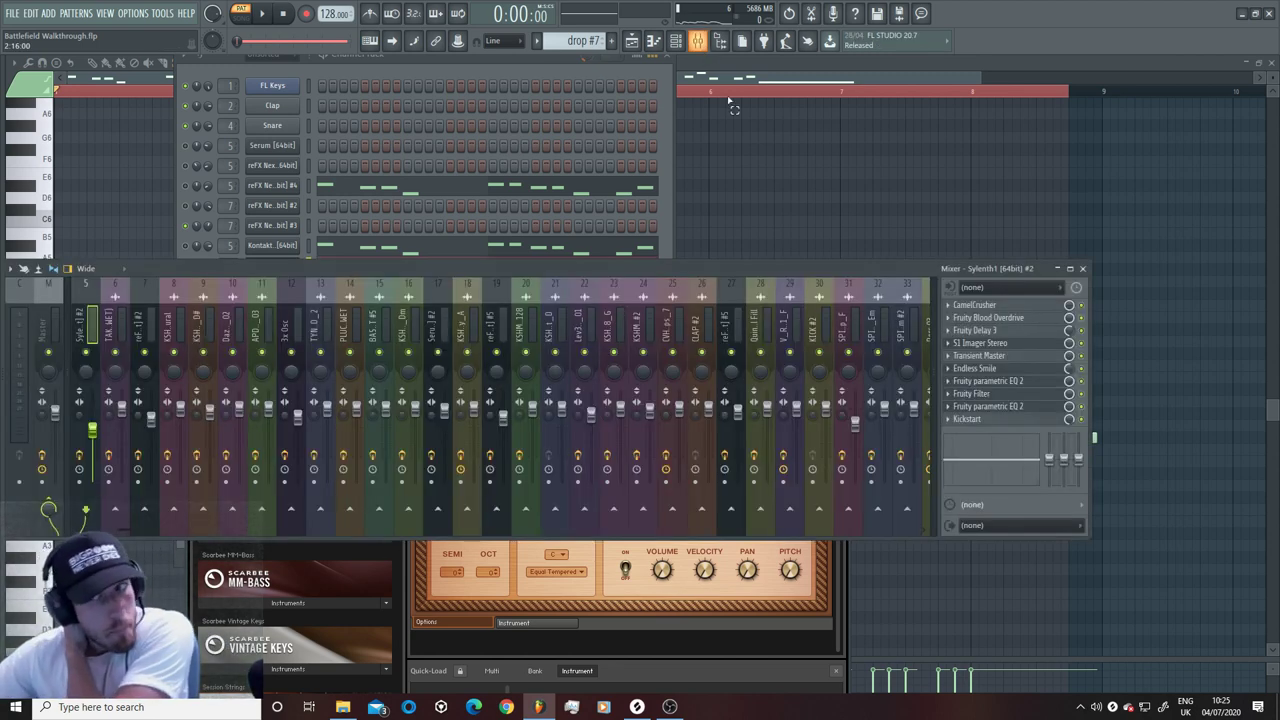
{"action": "left_click", "coordinate": [1033, 307]}
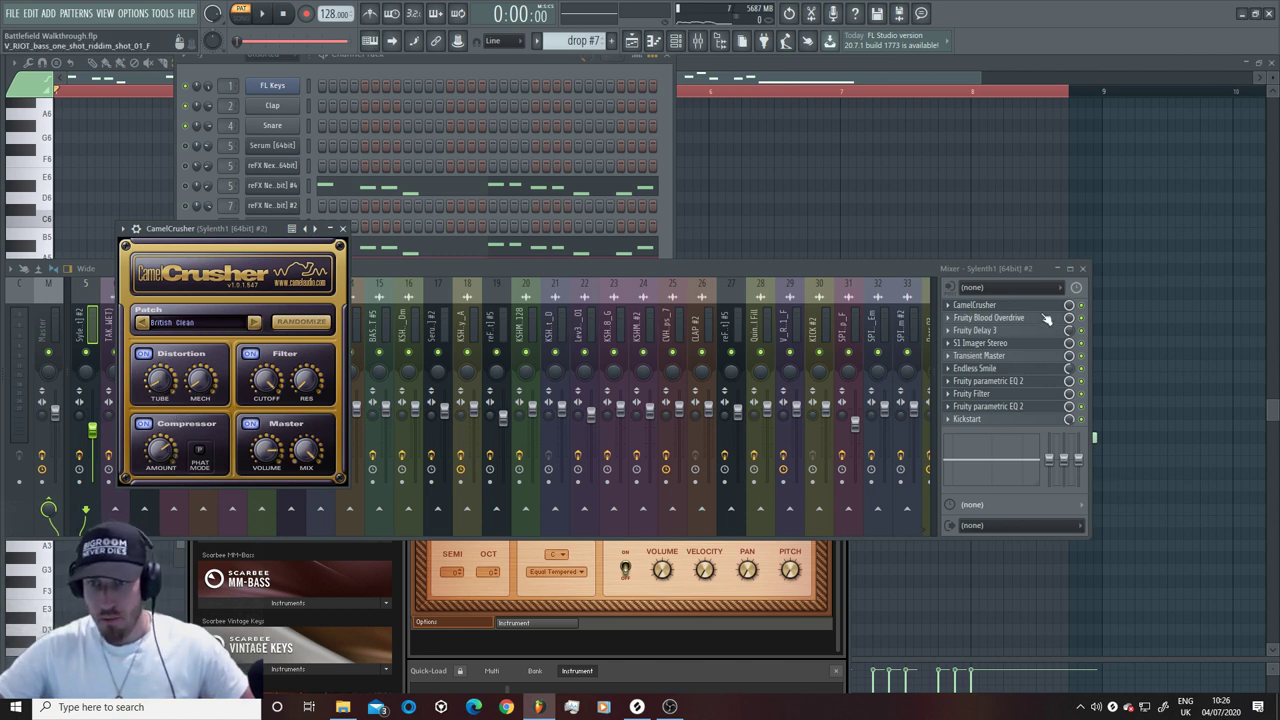
{"action": "left_click", "coordinate": [1046, 318]}
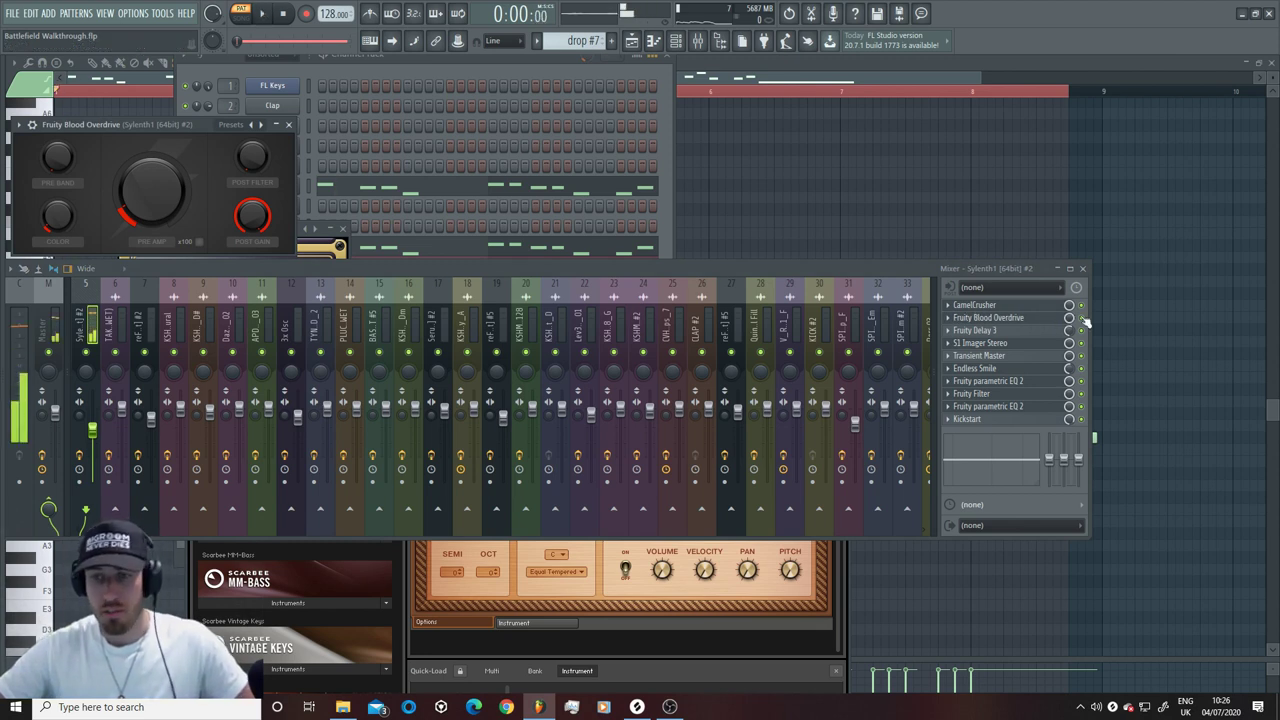
{"action": "left_click", "coordinate": [1082, 332]}
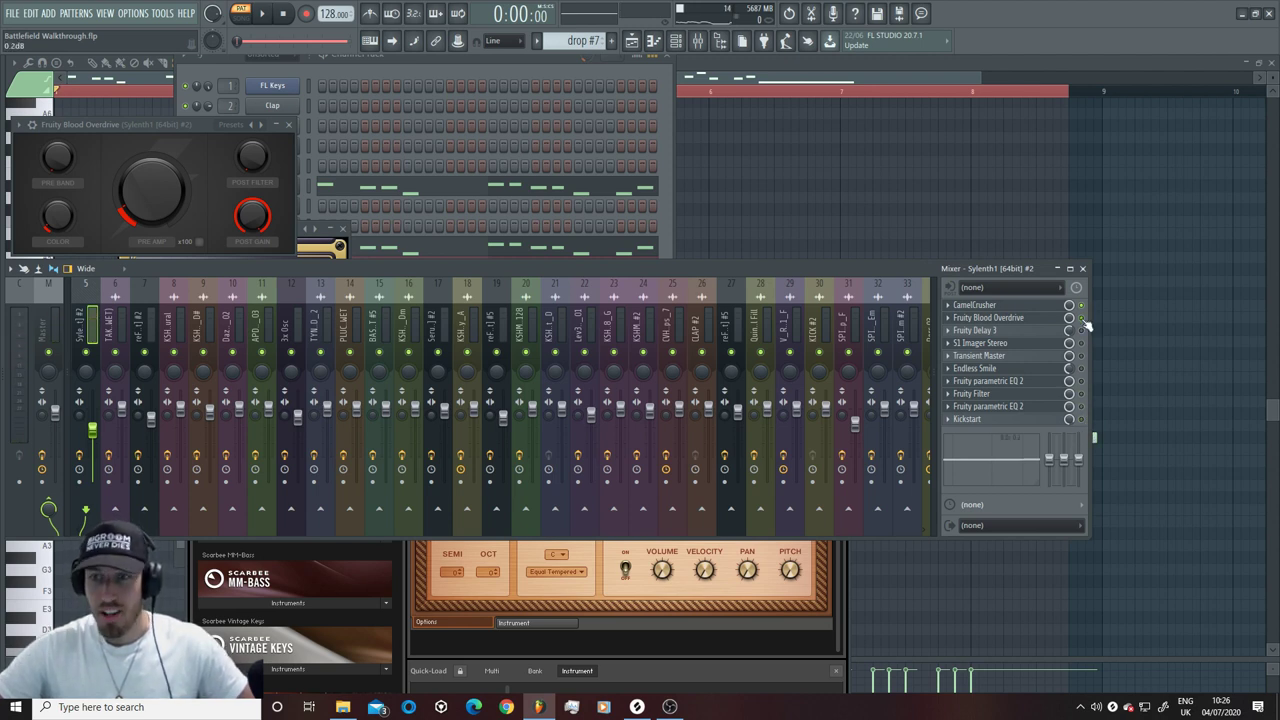
Step: Play the drop melody without effects, and compare it with CamelCrusher and Fruity Blood Overdrive switched on
{"action": "key", "text": "space"}
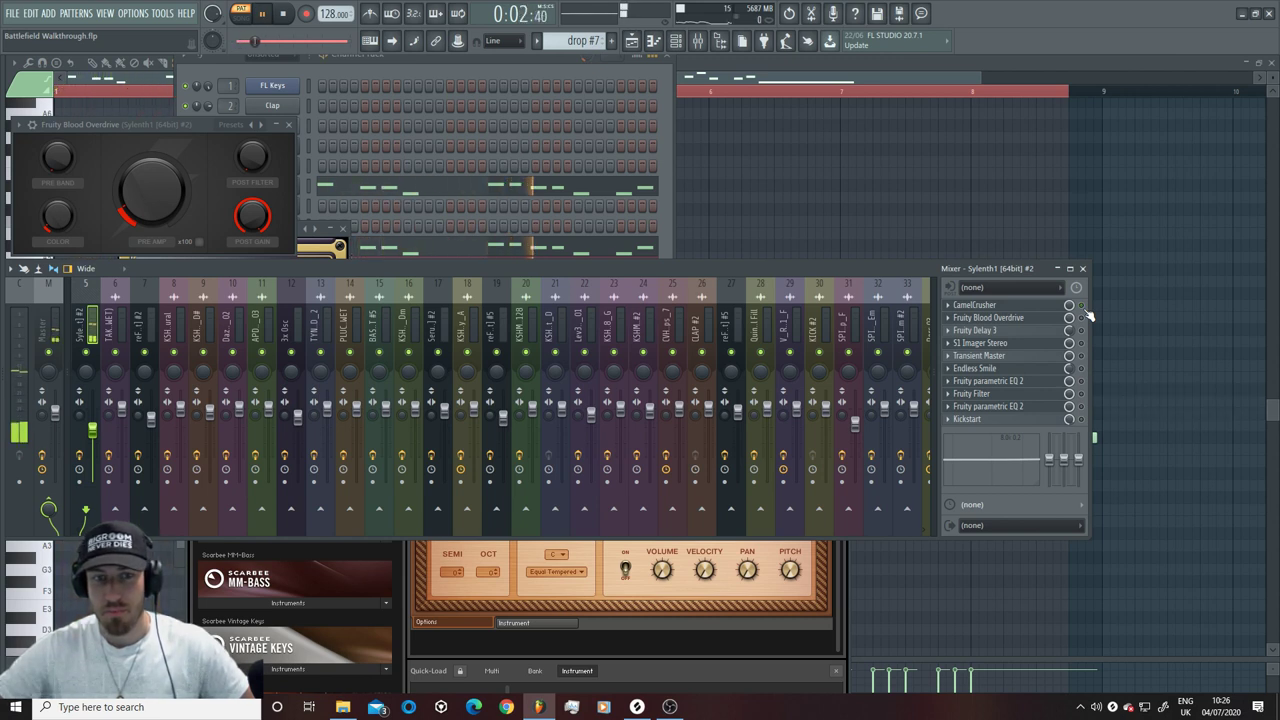
{"action": "key", "text": "space"}
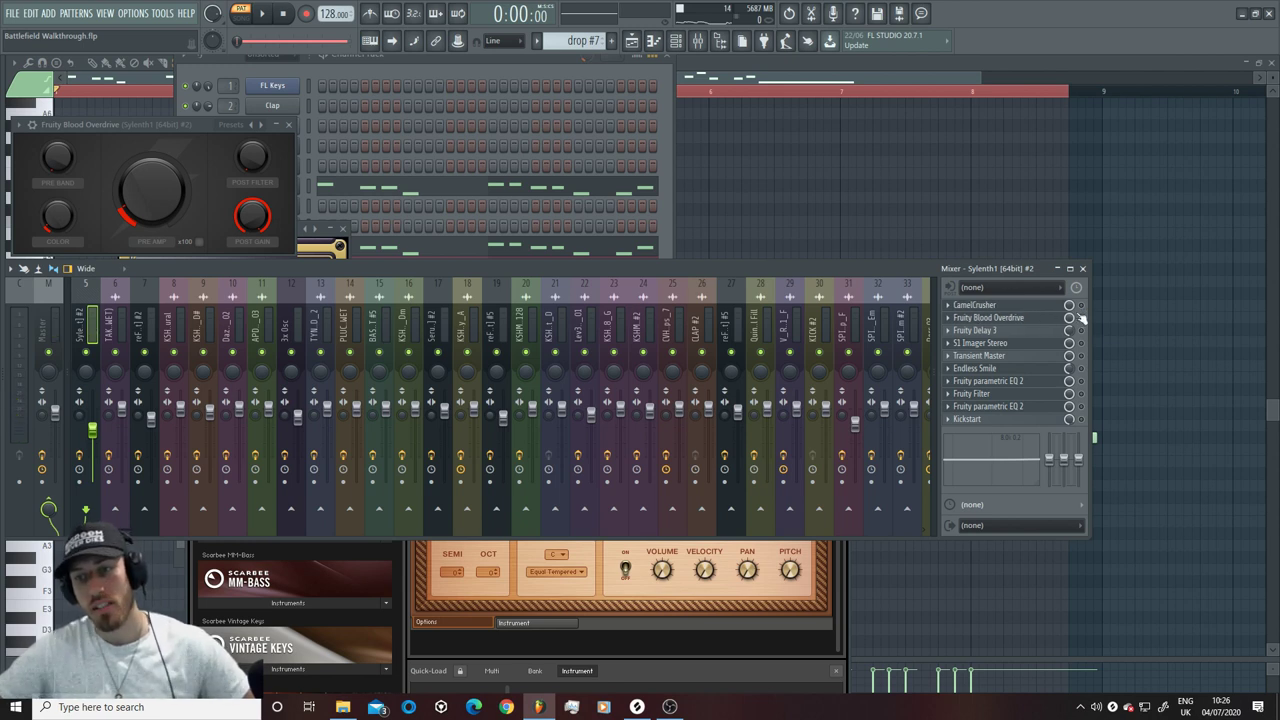
{"action": "key", "text": "space"}
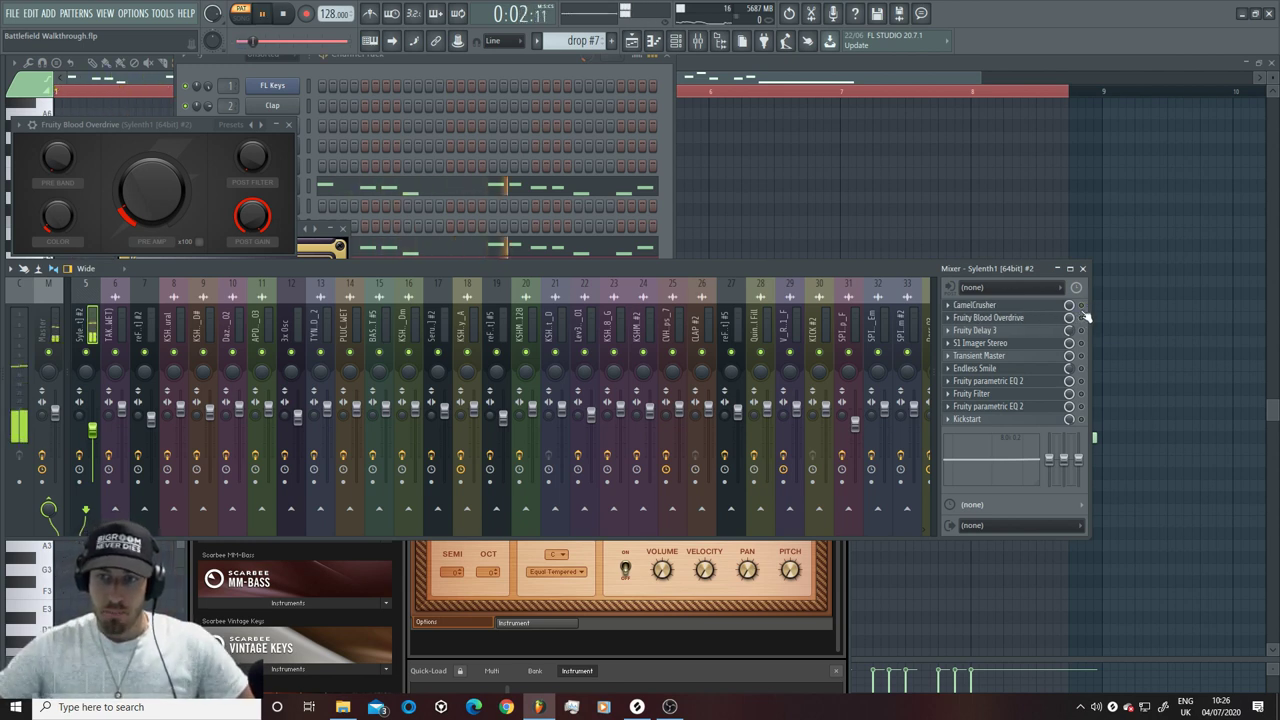
{"action": "key", "text": "space"}
{"action": "key", "text": "space"}
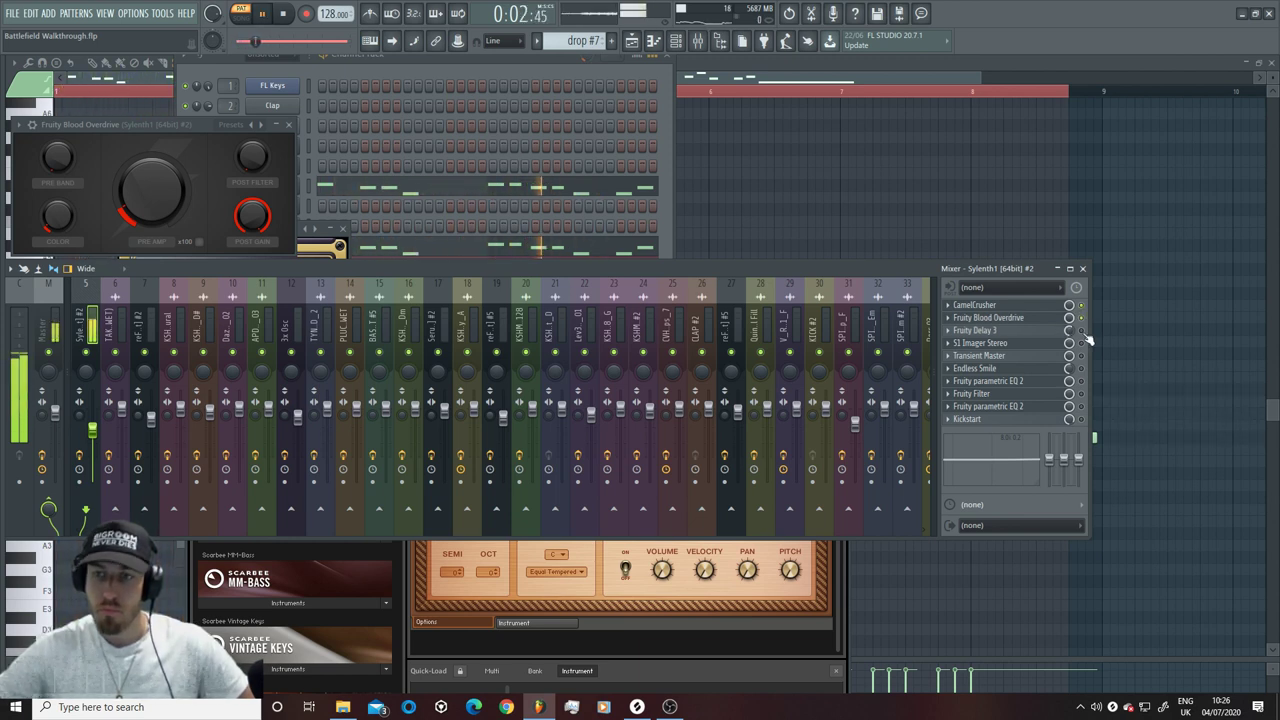
{"action": "key", "text": "space"}
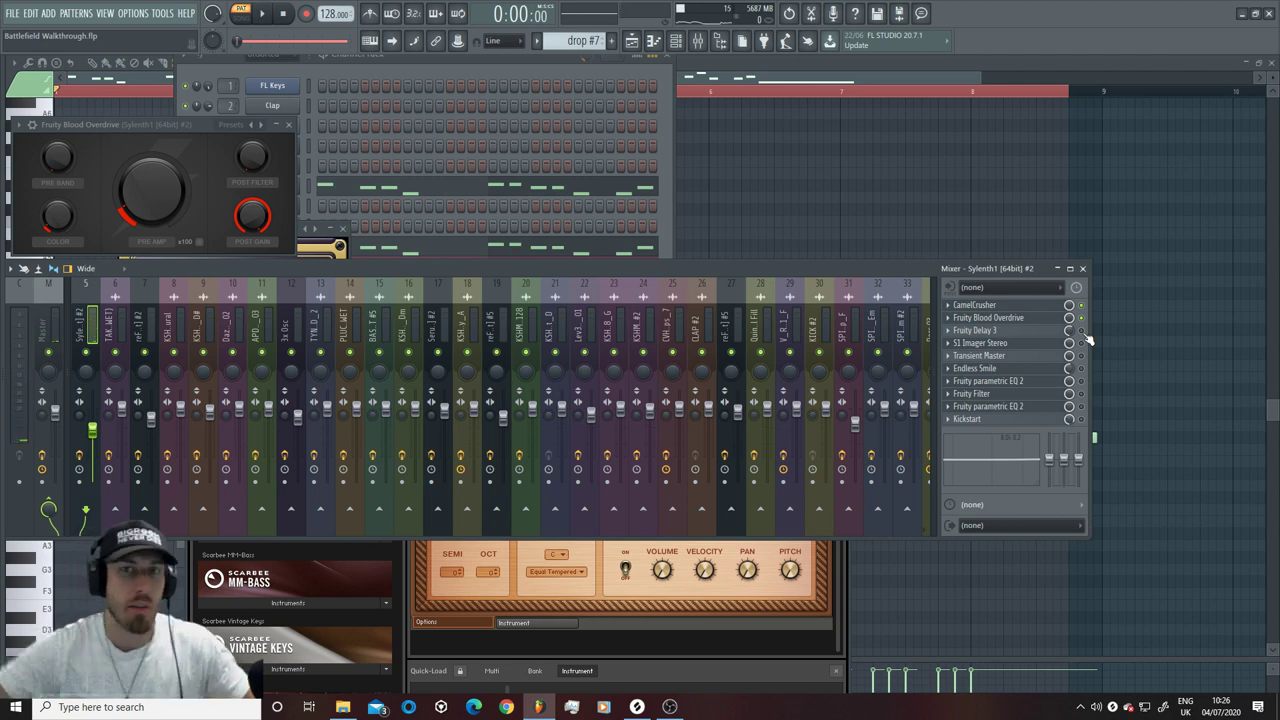
Step: Switch on Fruity Delay 3 and S1 Imager Stereo in turn, inspecting each effect's settings and playing the melody
{"action": "key", "text": "space"}
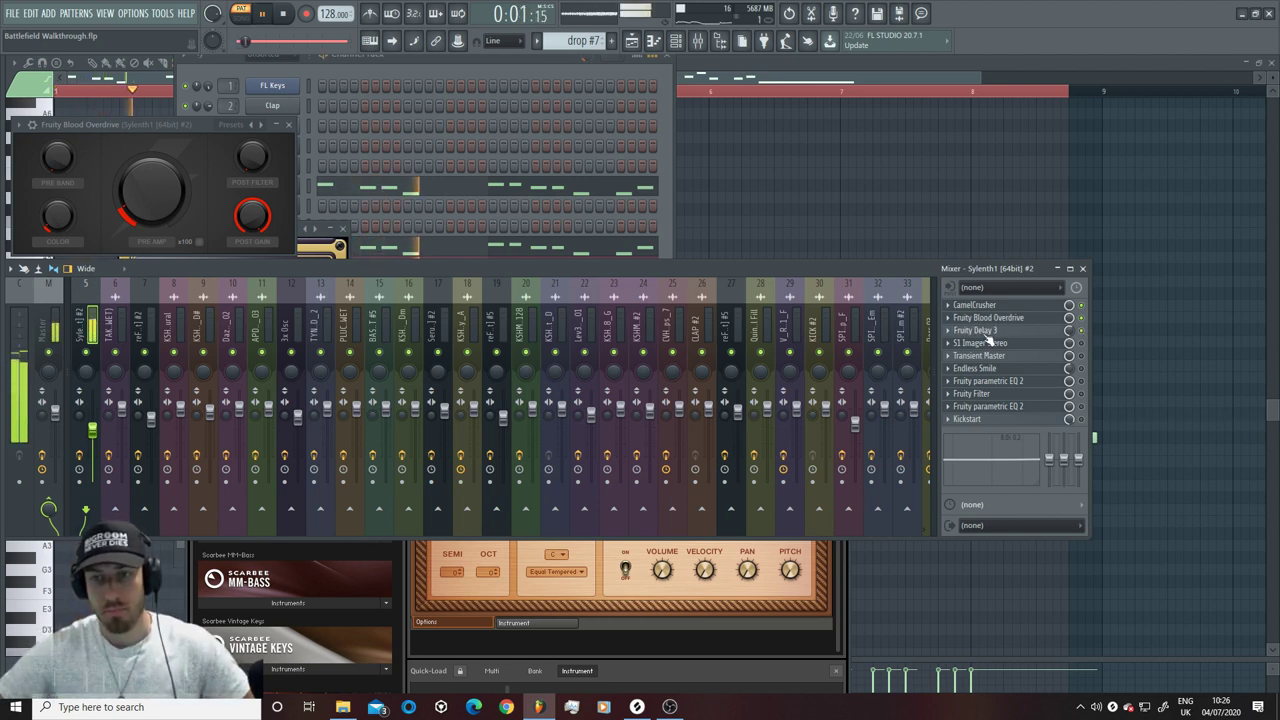
{"action": "left_click", "coordinate": [980, 331]}
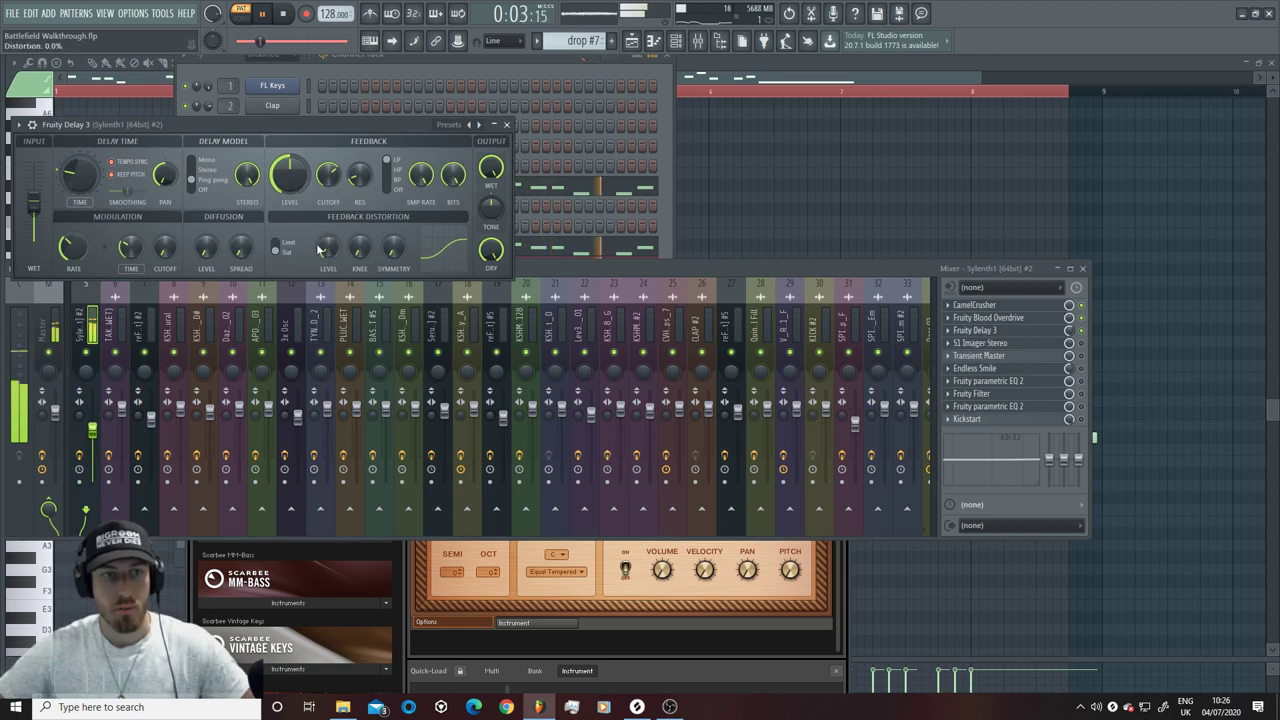
{"action": "key", "text": "space"}
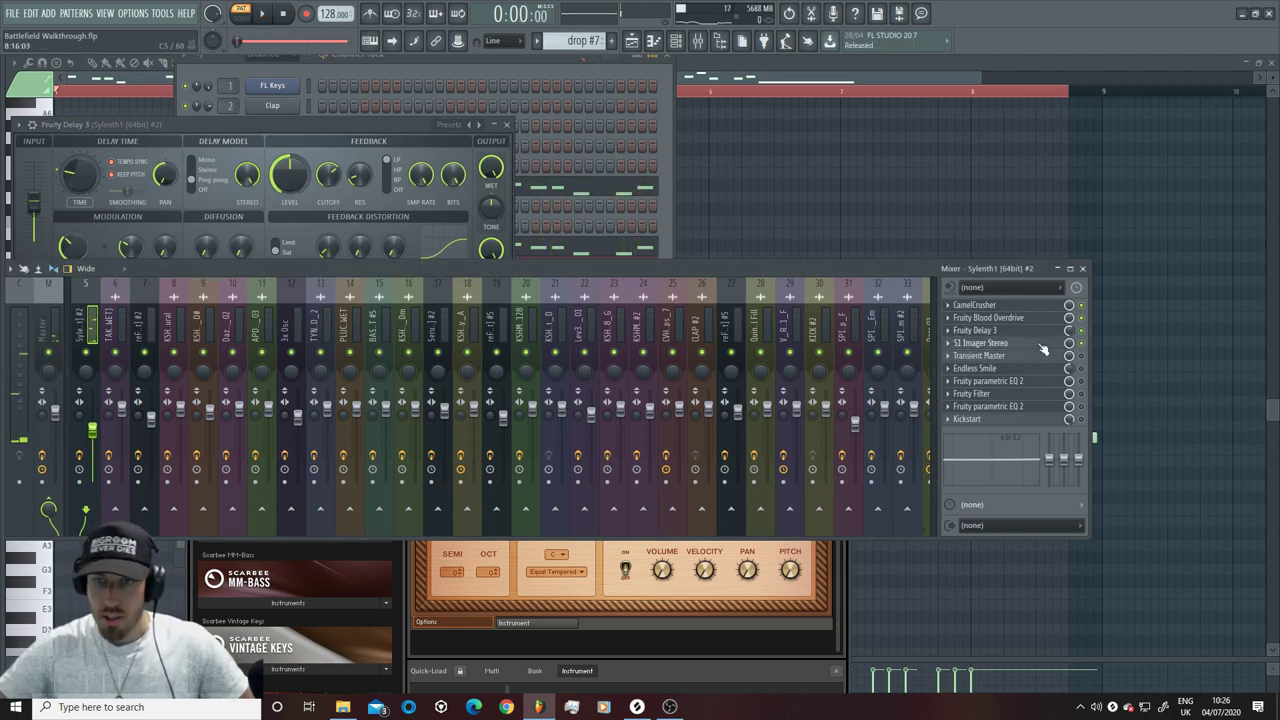
{"action": "left_click", "coordinate": [1043, 345]}
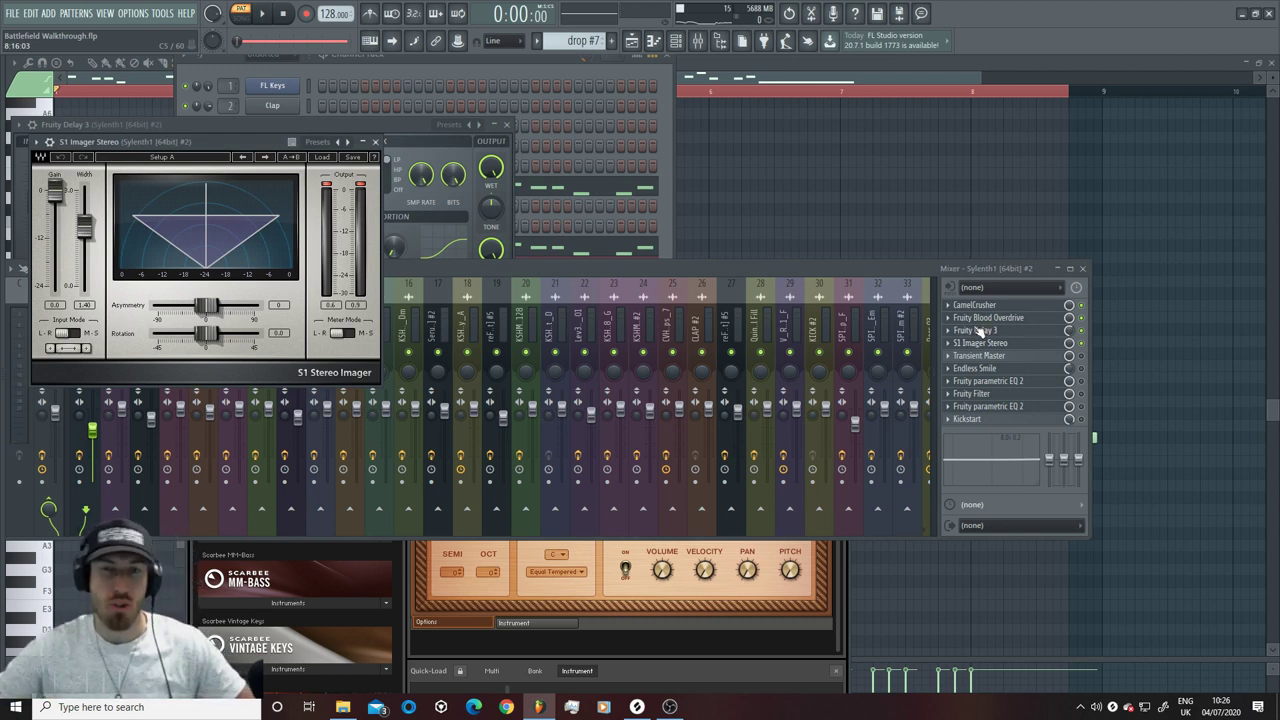
{"action": "key", "text": "space"}
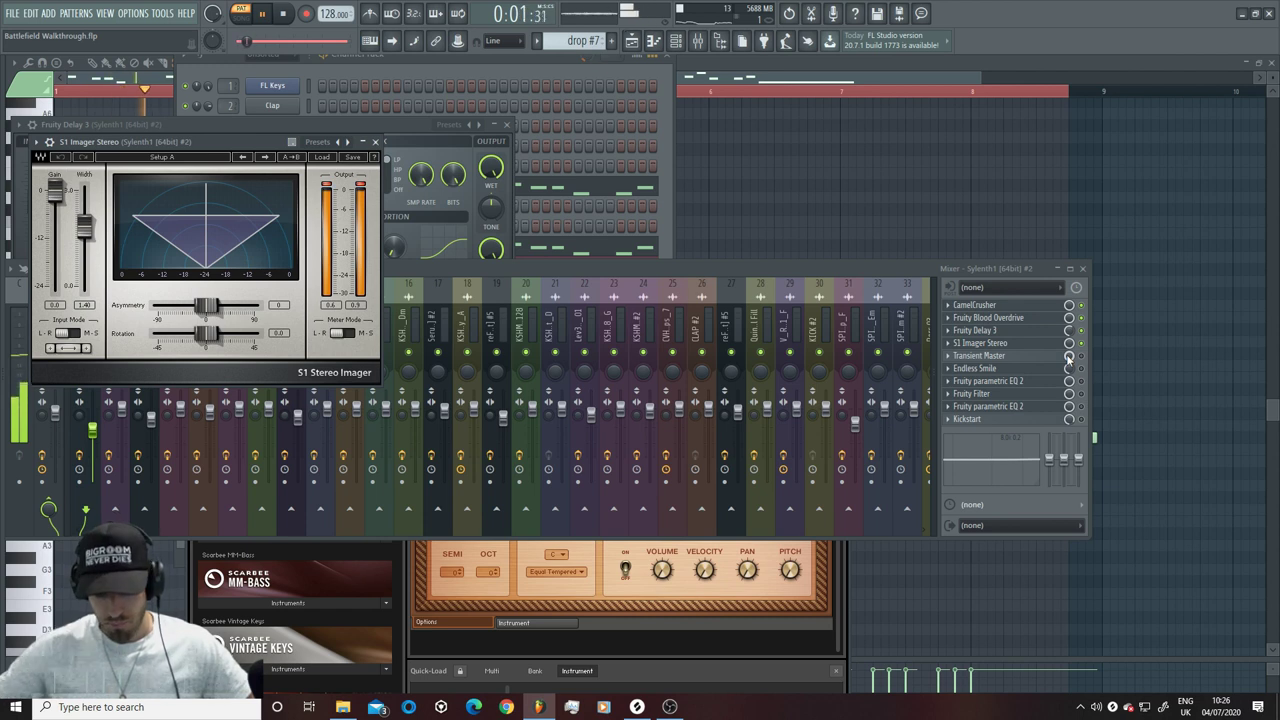
{"action": "key", "text": "space"}
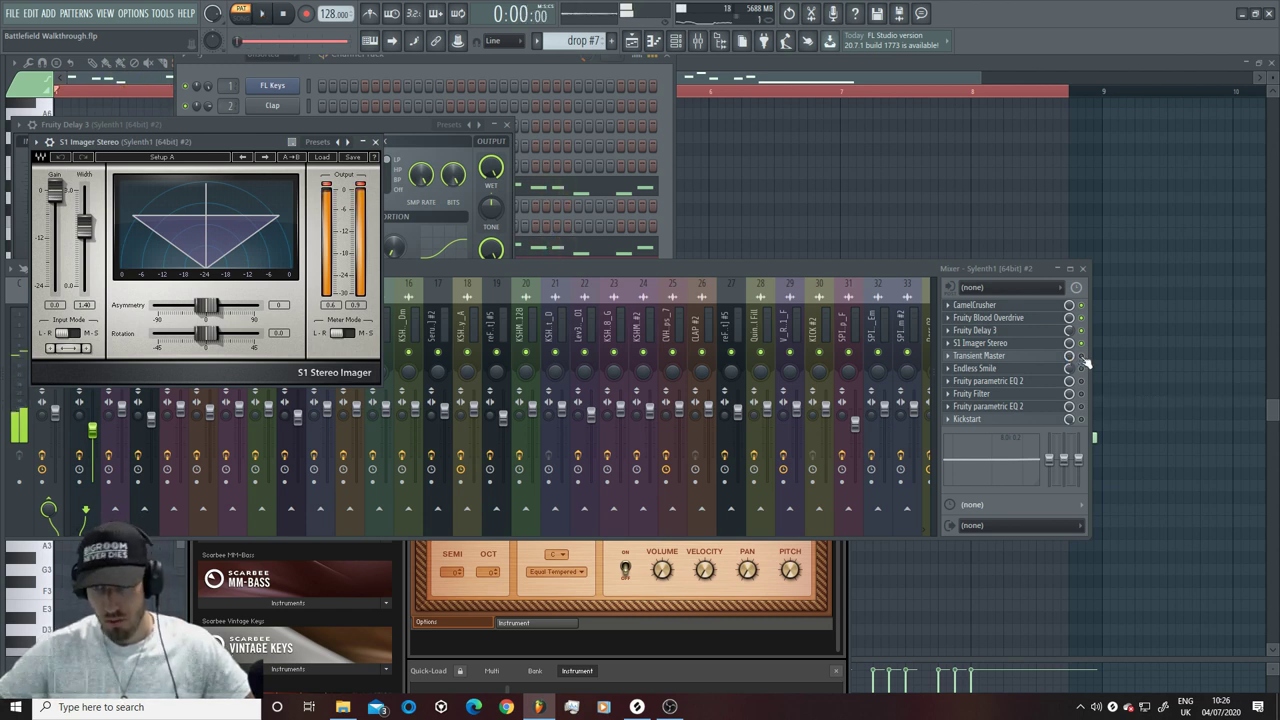
Step: Open Transient Master on the Sylenth1 #2 track and compare the melody with the effect on and off
{"action": "left_click", "coordinate": [1043, 362]}
{"action": "left_click", "coordinate": [1043, 360]}
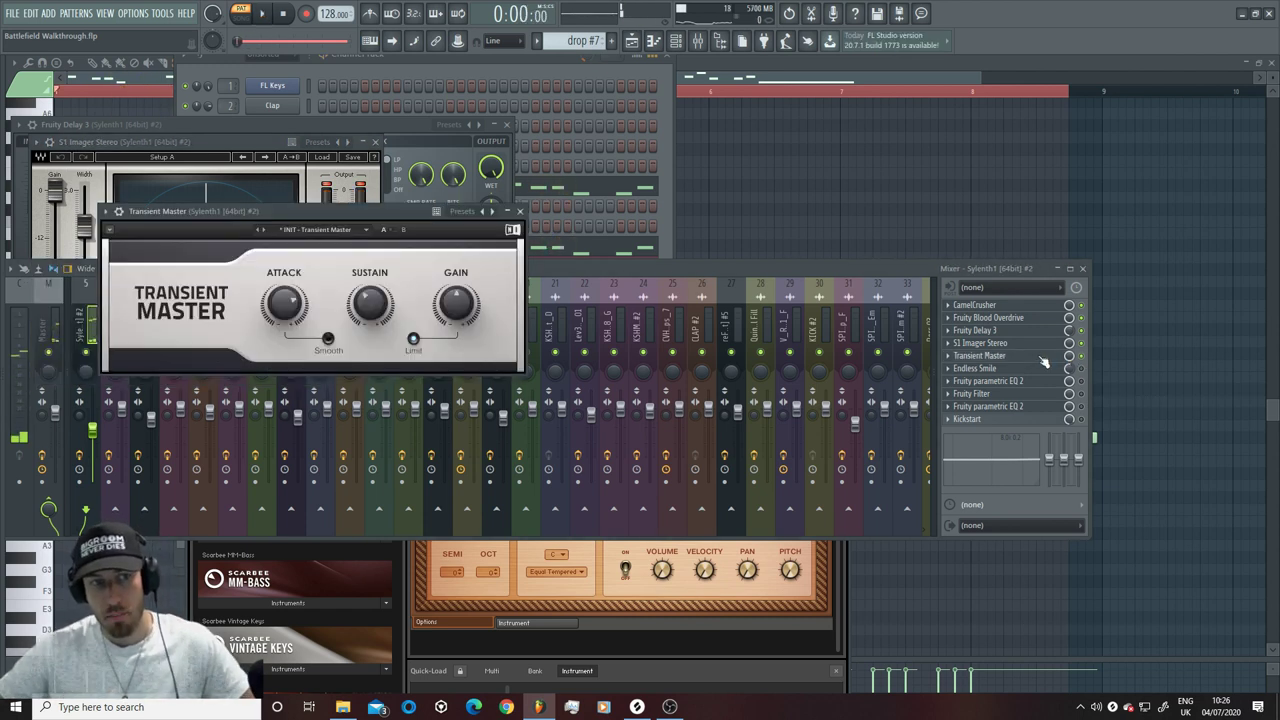
{"action": "key", "text": "space"}
{"action": "left_click", "coordinate": [1080, 366]}
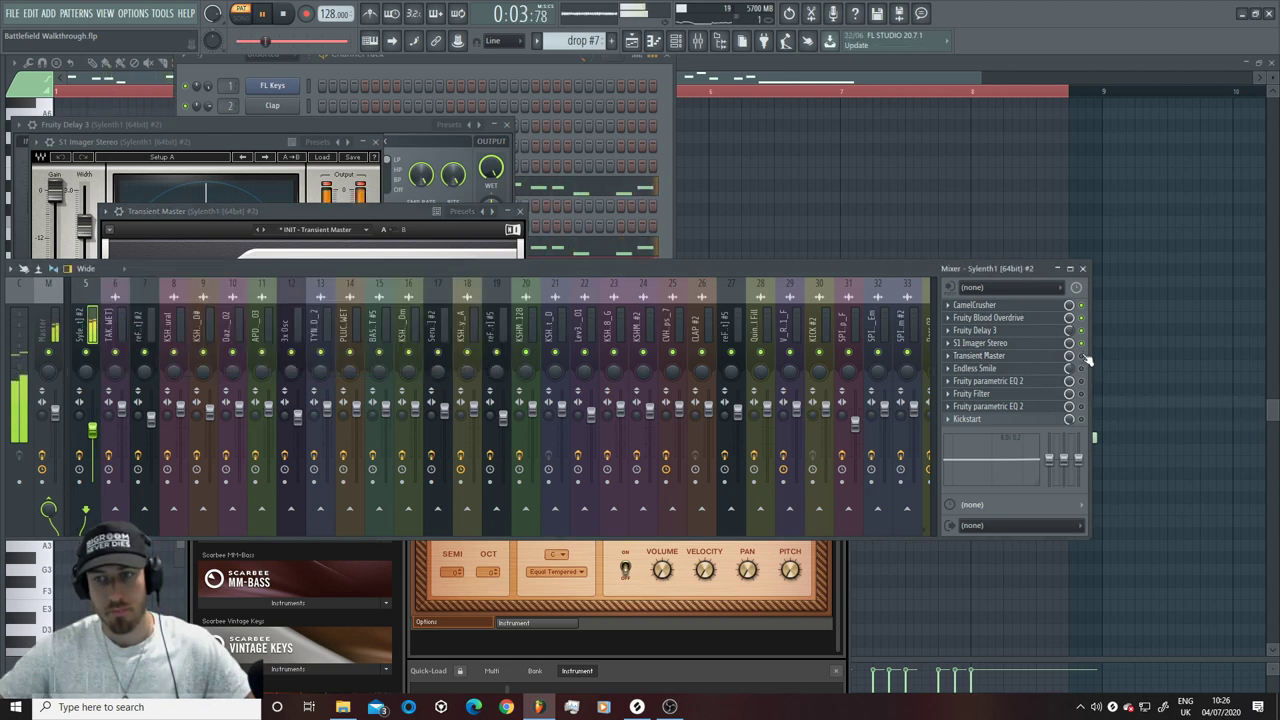
{"action": "key", "text": "space"}
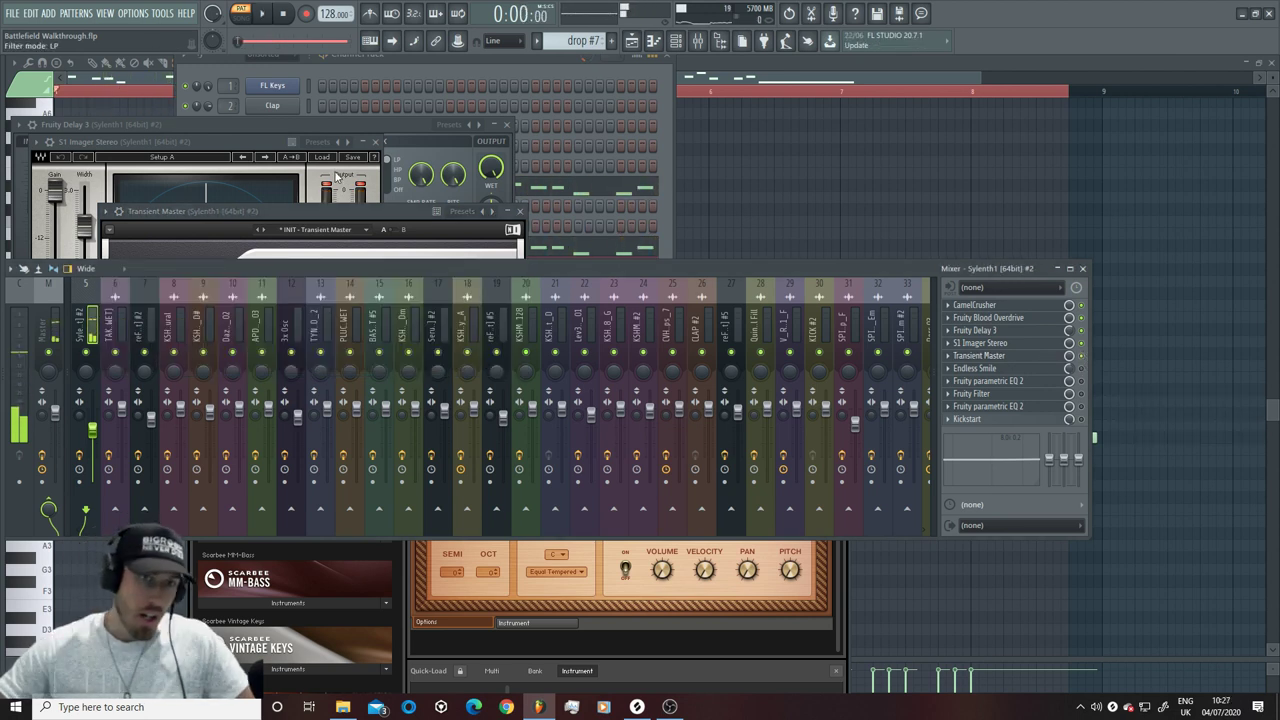
Step: Inspect Transient Master's sustain setting, replay the melody with the effect bypassed and enabled, and stop playback
{"action": "left_click", "coordinate": [336, 211]}
{"action": "left_click_drag", "start_coordinate": [370, 304], "coordinate": [372, 318]}
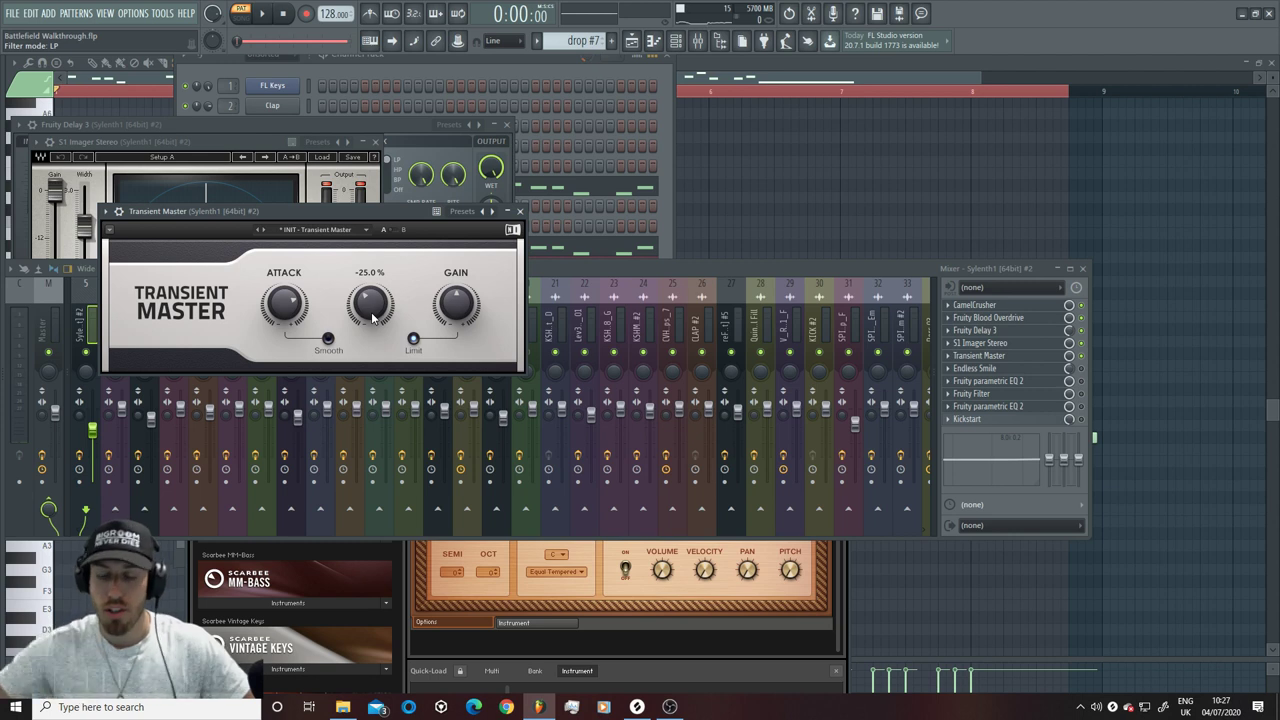
{"action": "left_click", "coordinate": [1087, 366]}
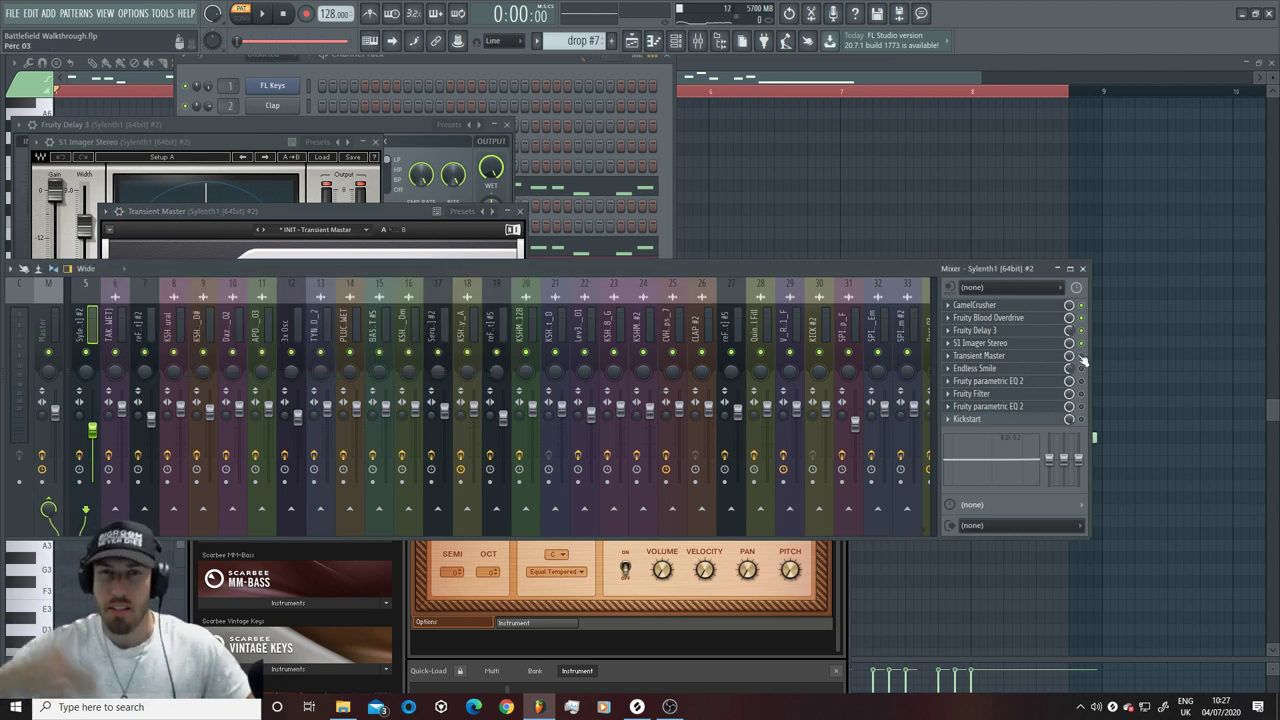
{"action": "key", "text": "space"}
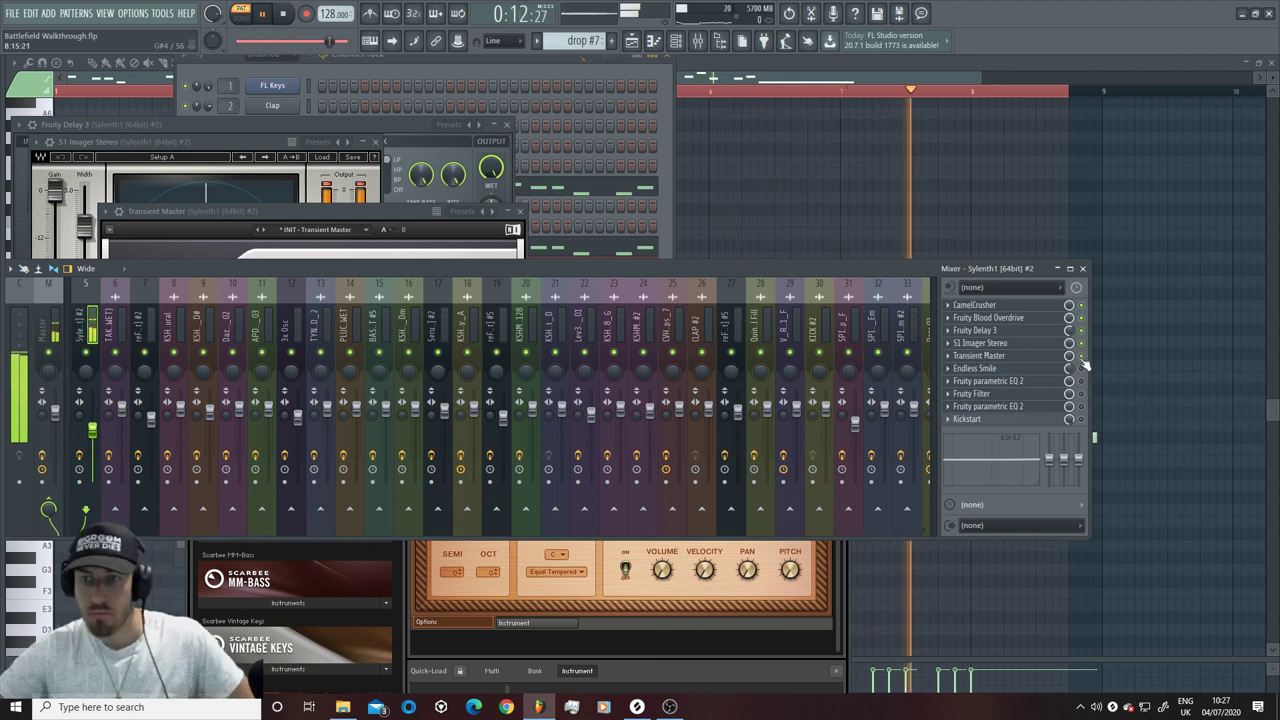
{"action": "key", "text": "space"}
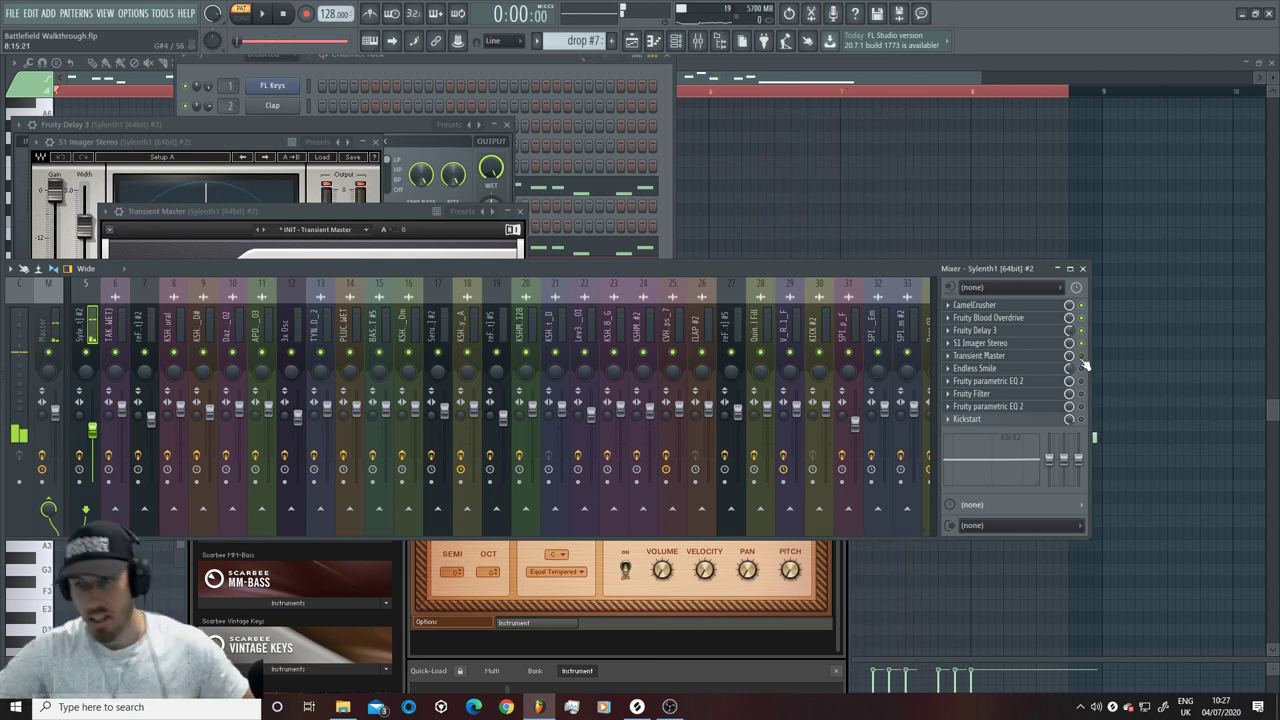
Step: Switch on Endless Smile, unmute its automation clips on playlist Track 9, and start song playback
{"action": "left_click", "coordinate": [985, 369]}
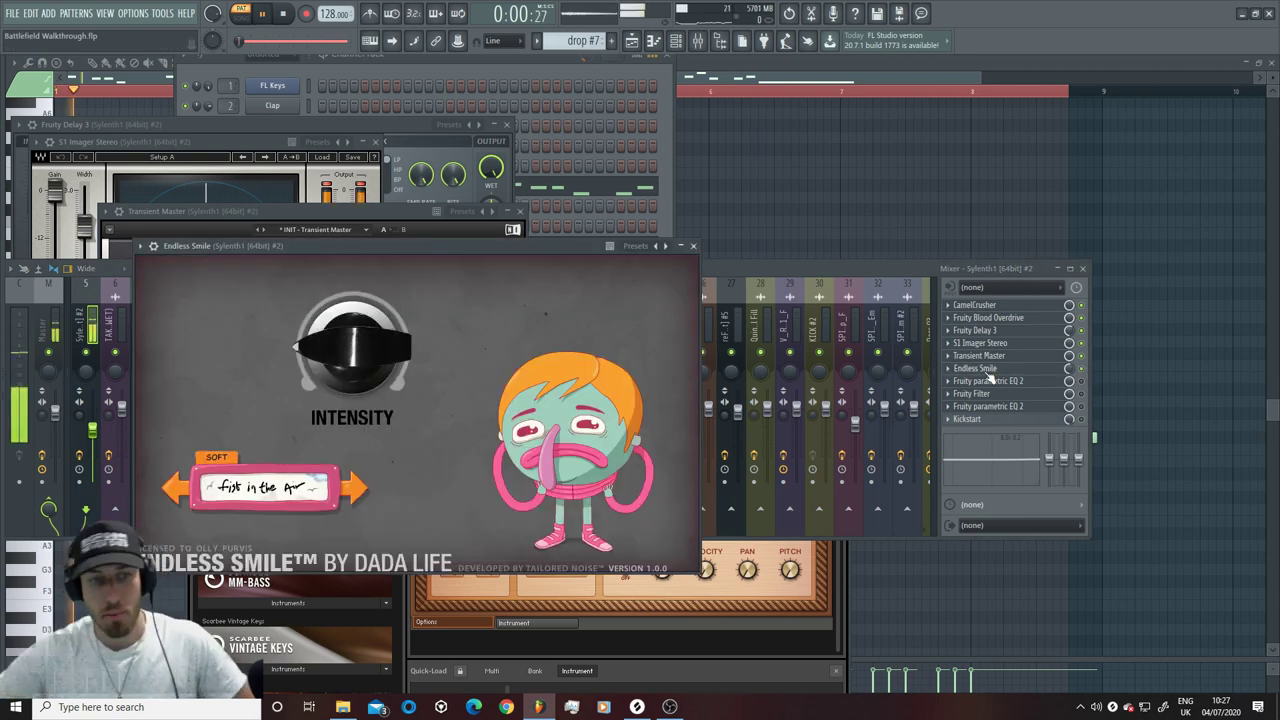
{"action": "left_click", "coordinate": [631, 40]}
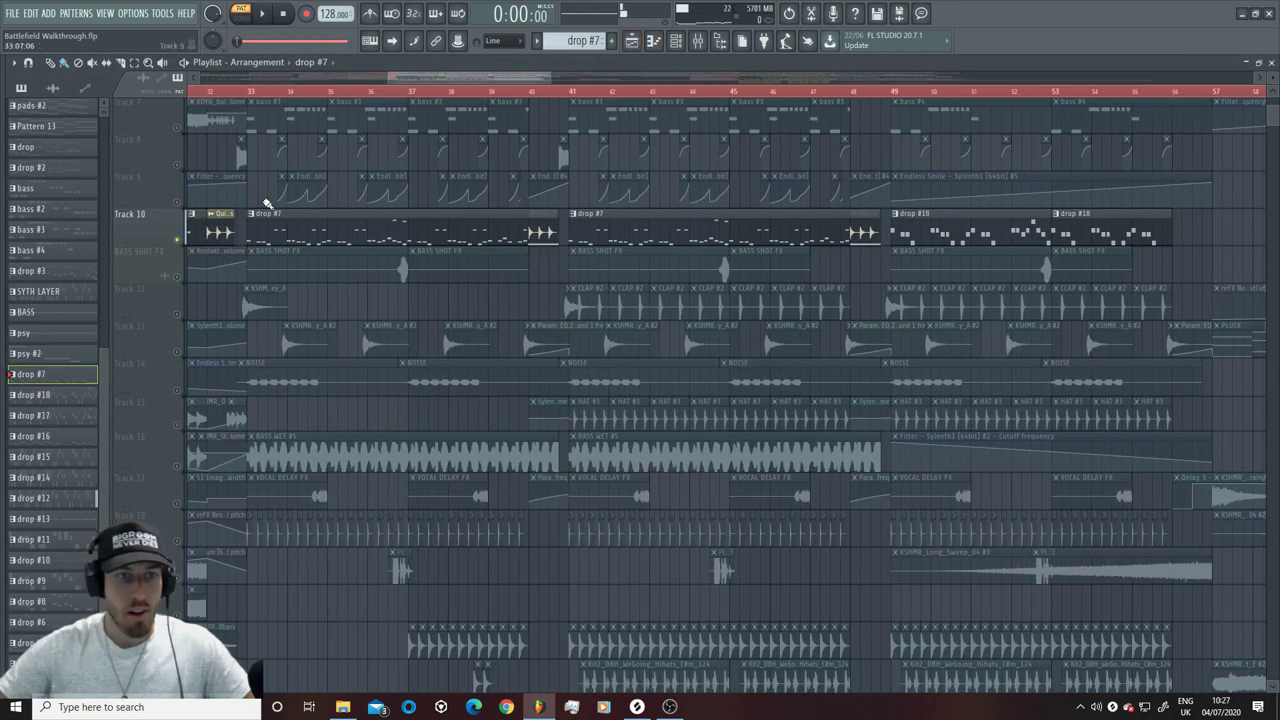
{"action": "left_click", "coordinate": [178, 202]}
{"action": "key", "text": "space"}
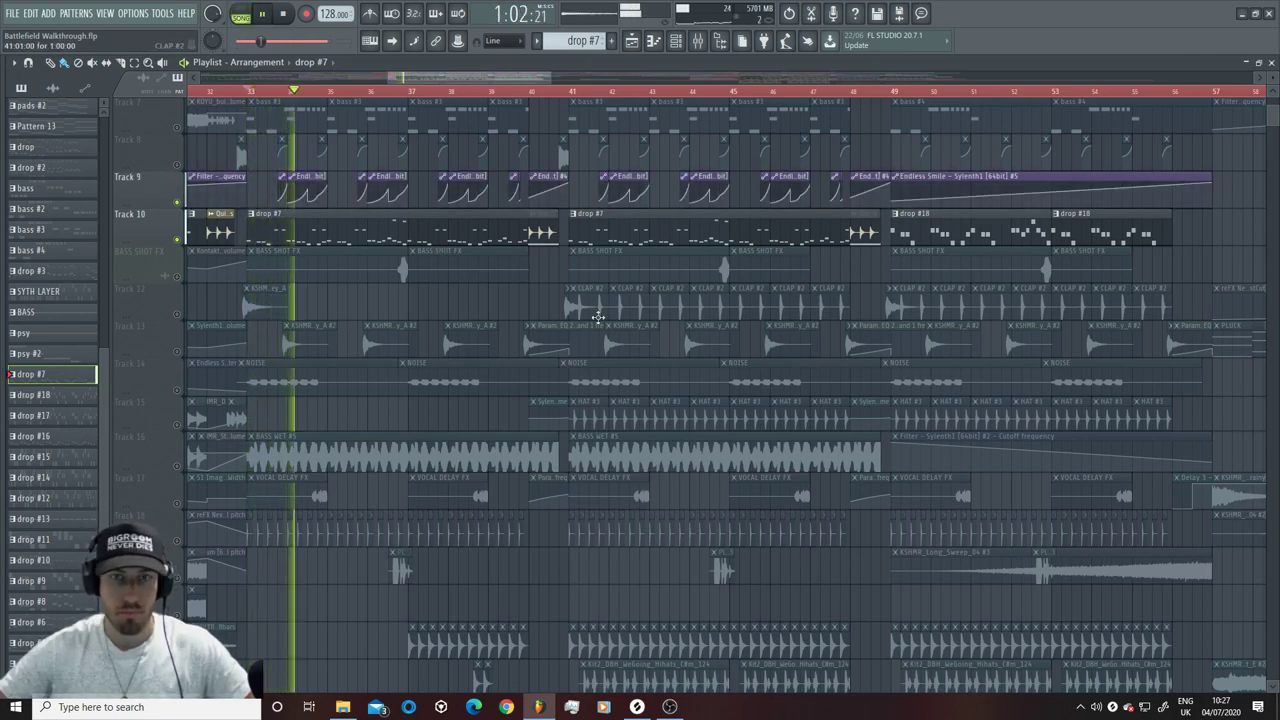
Step: Watch Endless Smile's automated intensity knob during song playback, and stop playback
{"action": "left_click", "coordinate": [698, 40]}
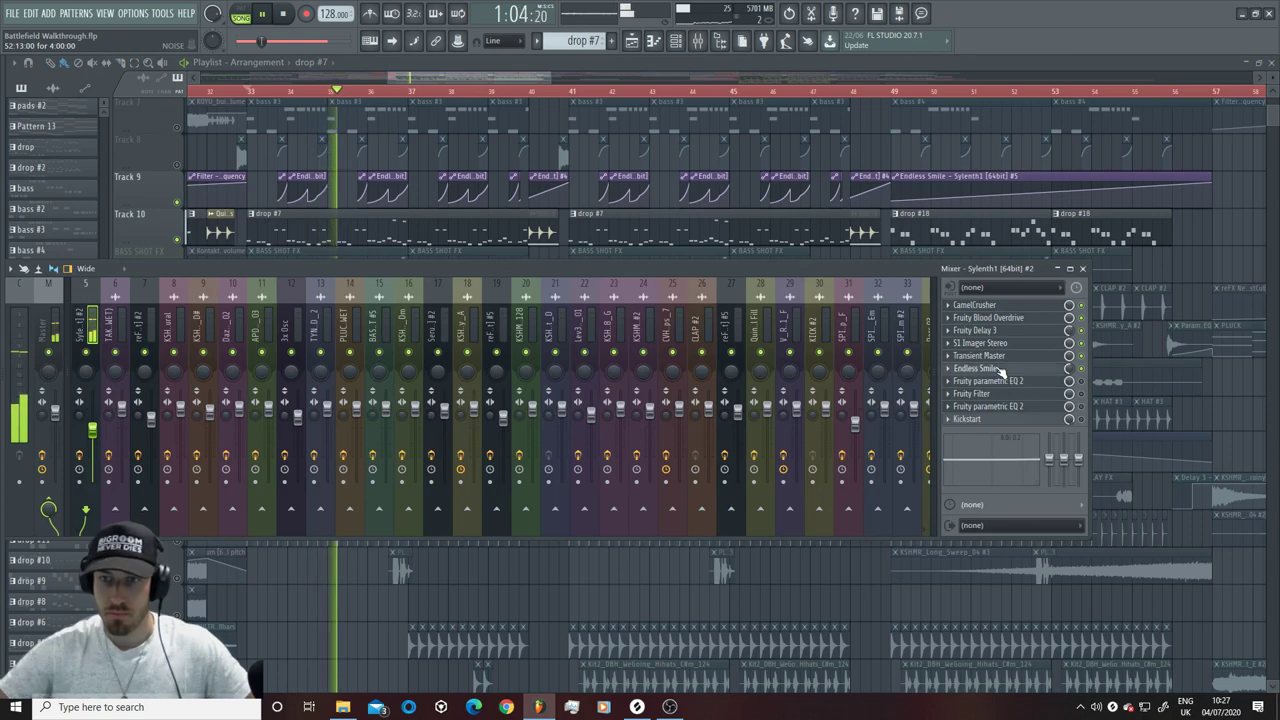
{"action": "left_click", "coordinate": [970, 368]}
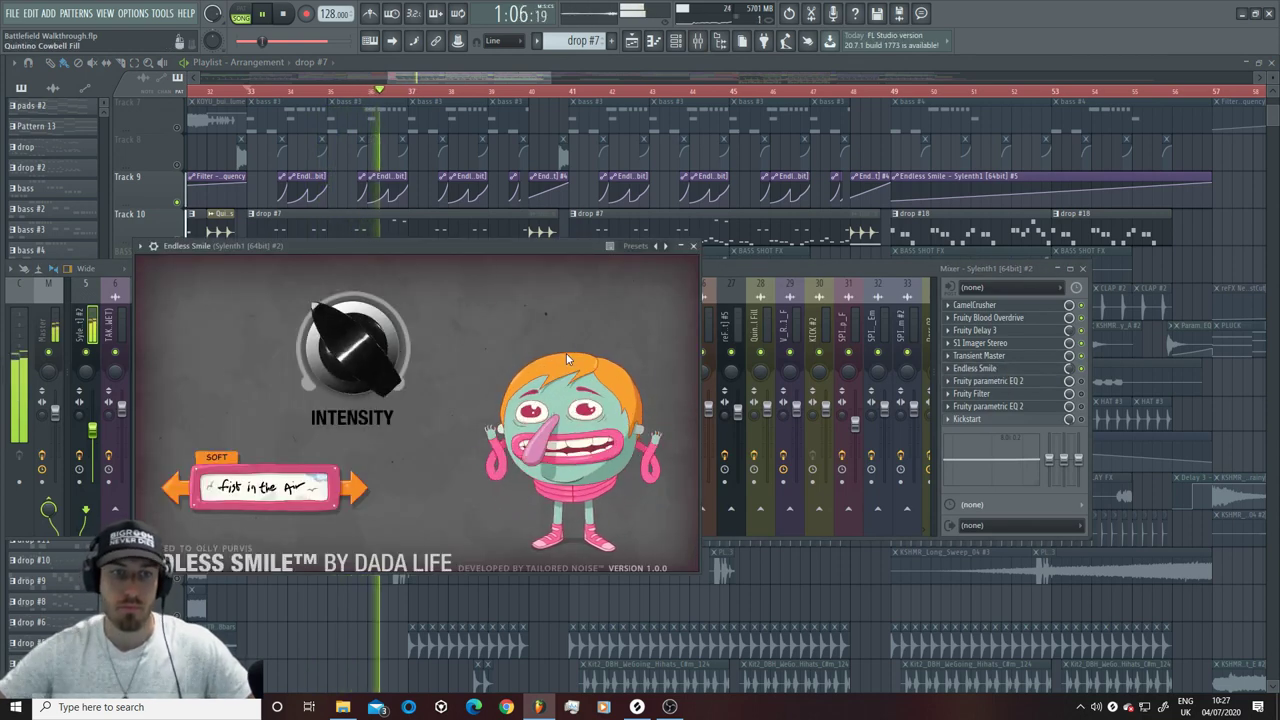
{"action": "key", "text": "space"}
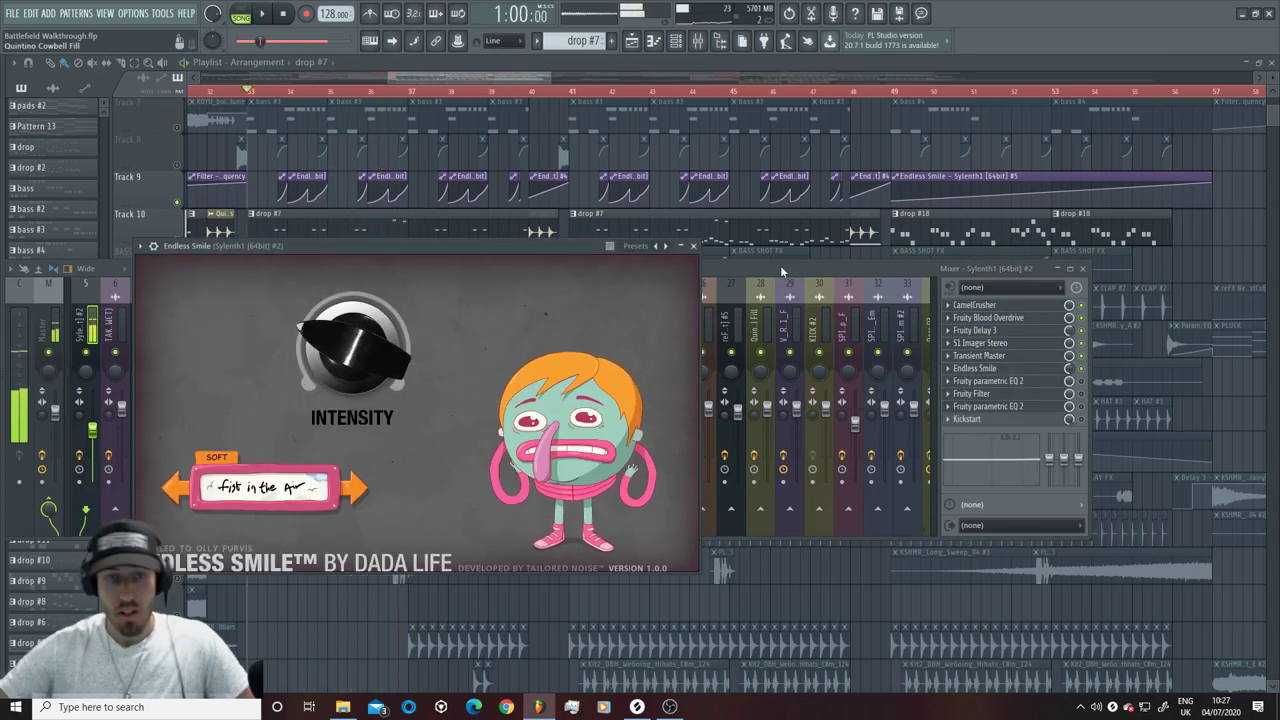
Step: Unmute Track 8 in the playlist, play the drop melody with its automation clips, and stop playback
{"action": "left_click", "coordinate": [720, 267]}
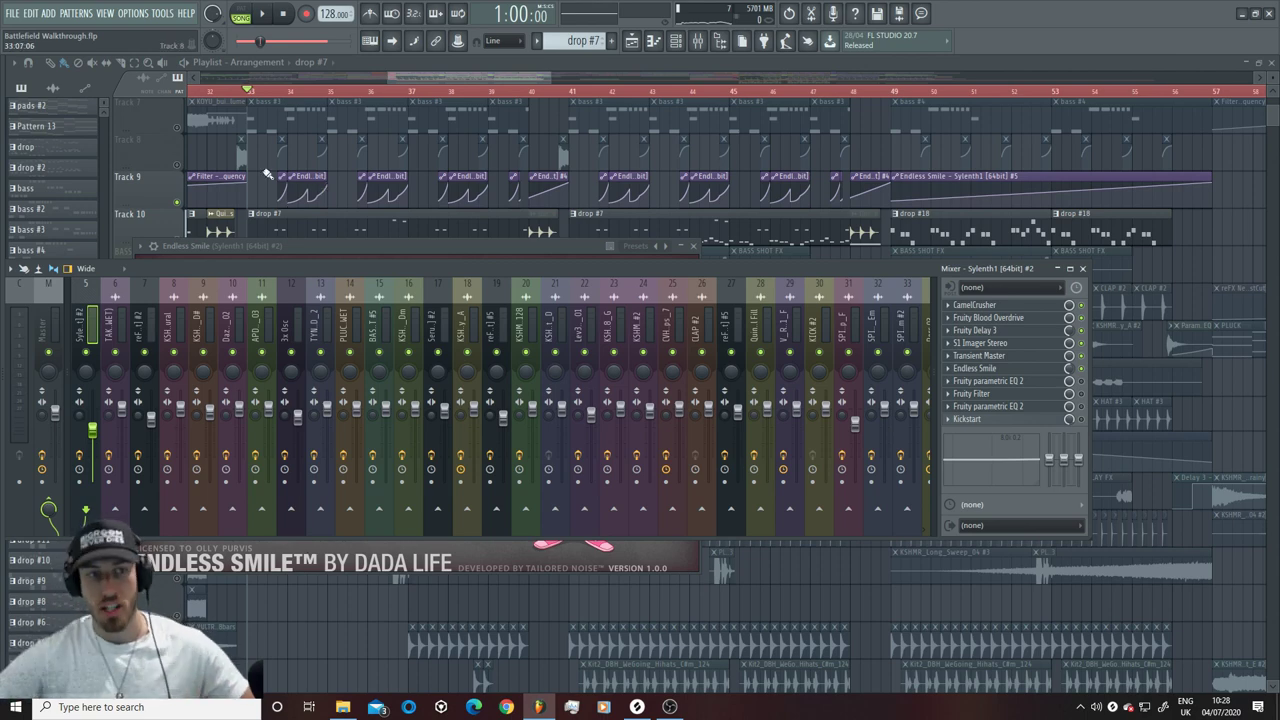
{"action": "key", "text": "F12"}
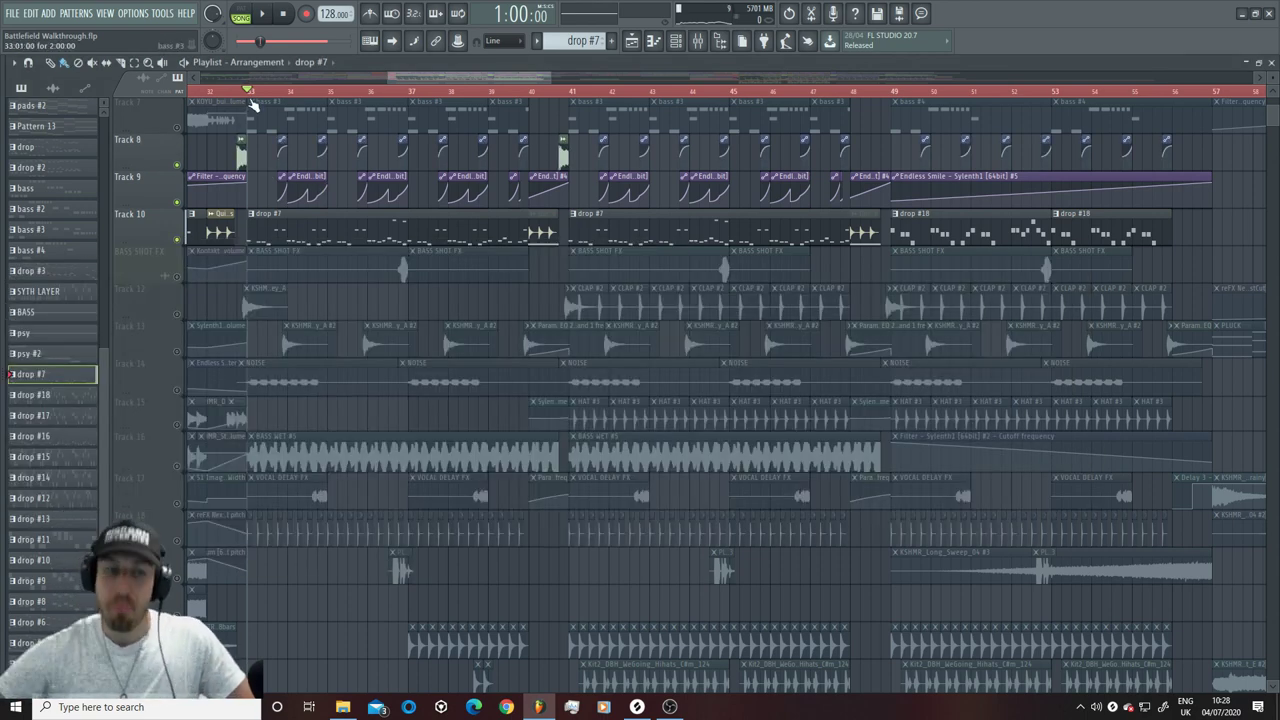
{"action": "key", "text": "space"}
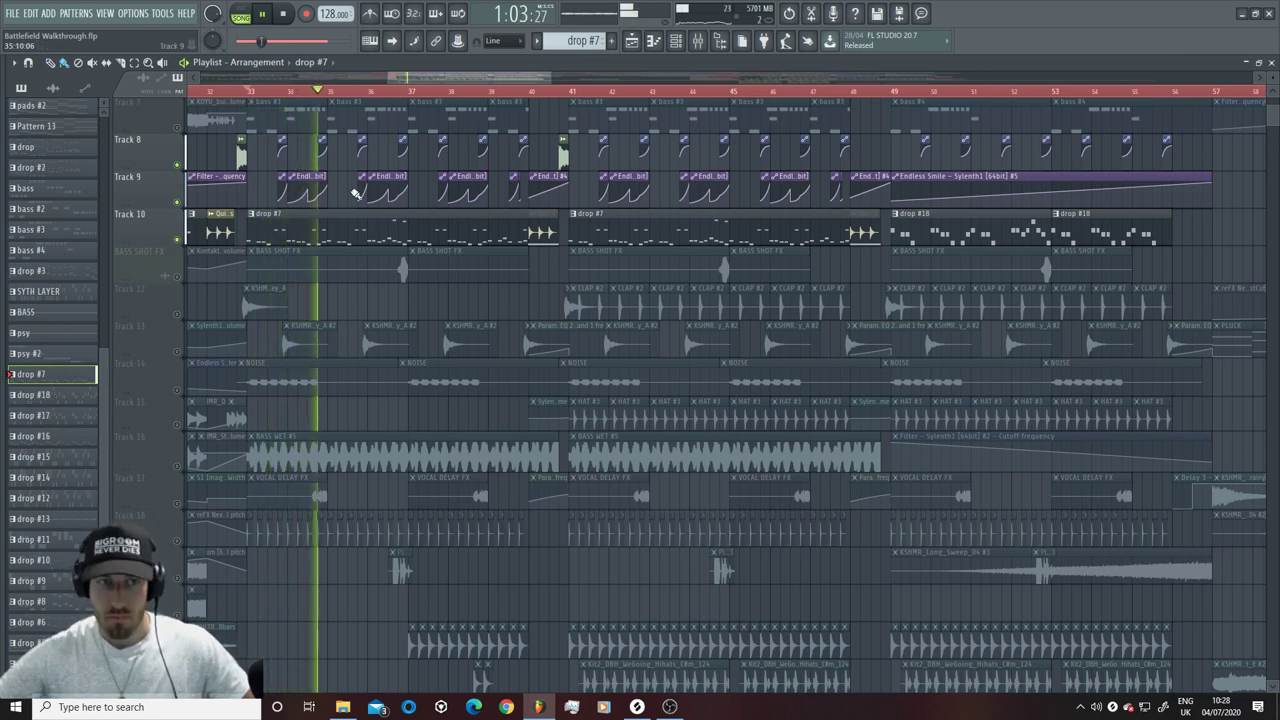
{"action": "key", "text": "space"}
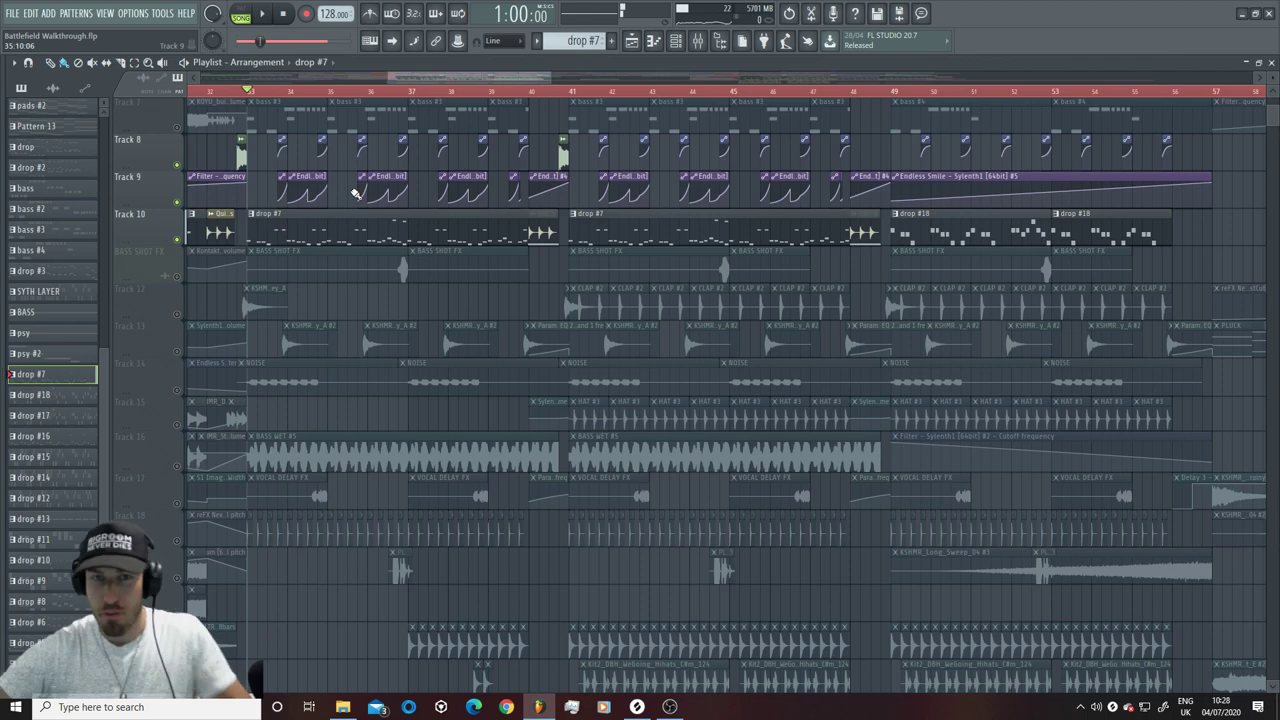
Step: Inspect the low cut and curves of both Fruity parametric EQ 2 effects, and switch them and Fruity Filter back on
{"action": "left_click", "coordinate": [698, 40]}
{"action": "left_click", "coordinate": [1055, 383]}
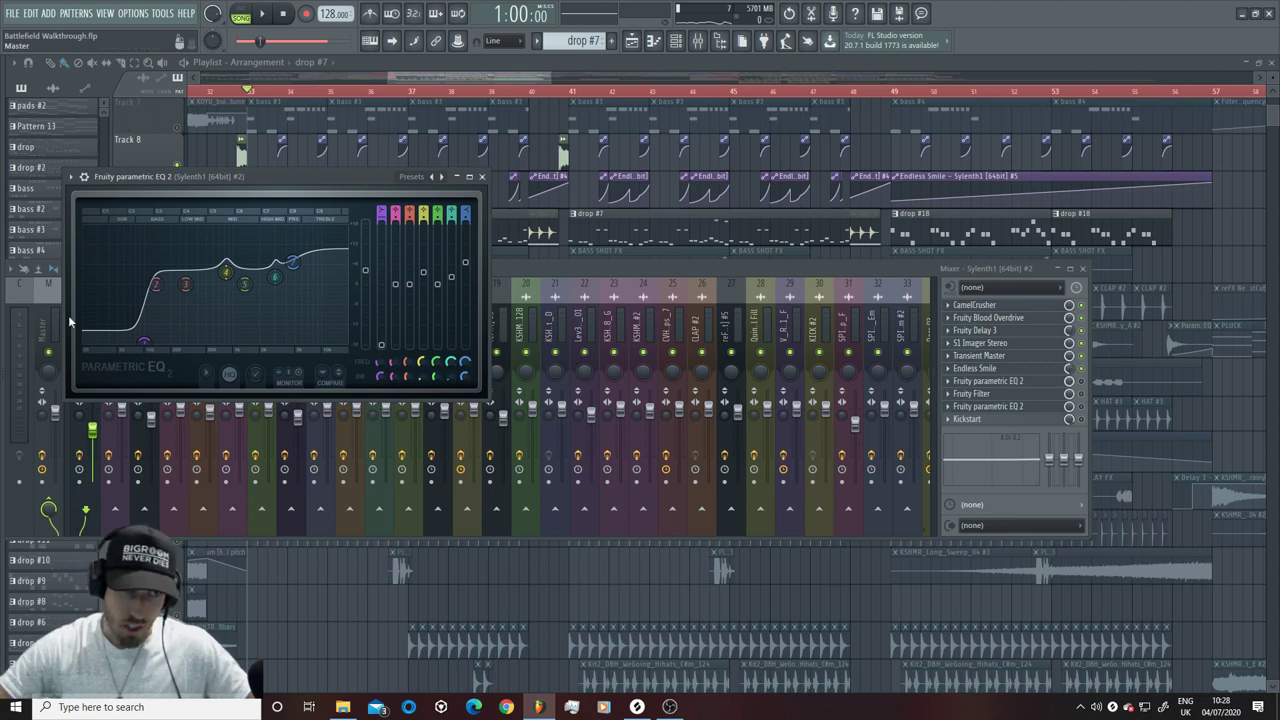
{"action": "left_click_drag", "start_coordinate": [113, 331], "coordinate": [141, 340]}
{"action": "left_click", "coordinate": [1085, 383]}
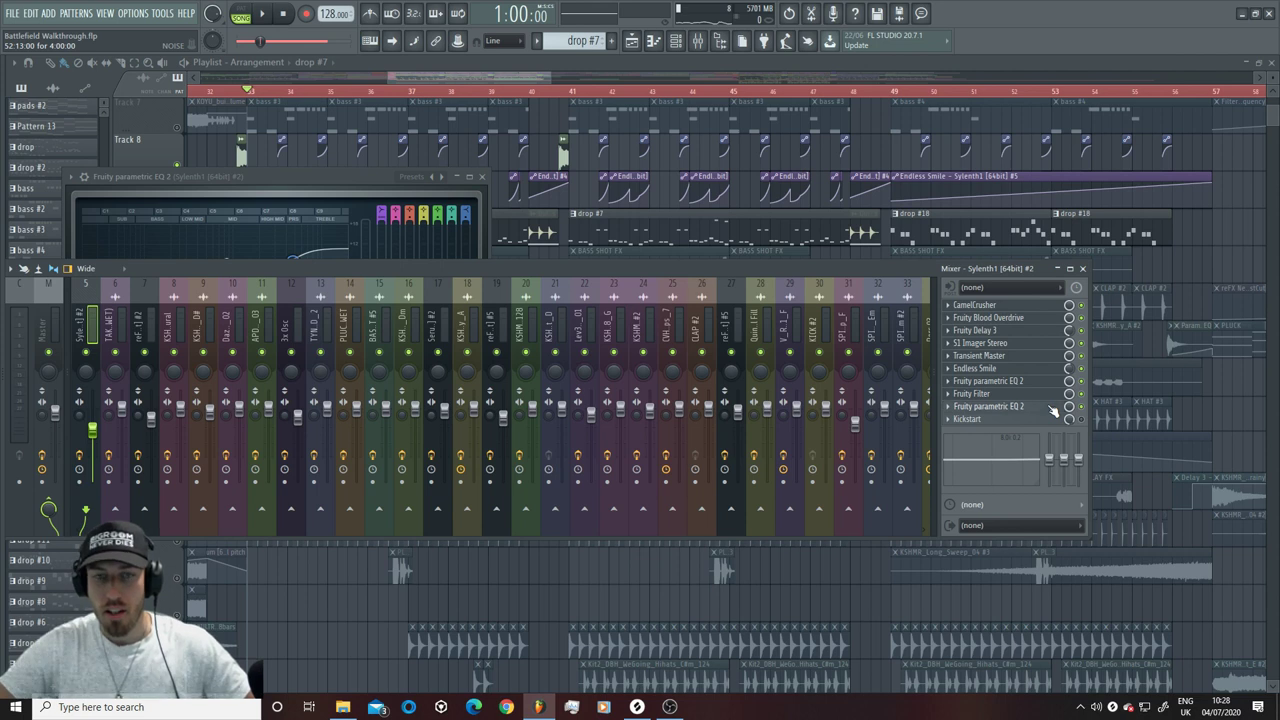
{"action": "left_click", "coordinate": [1052, 407]}
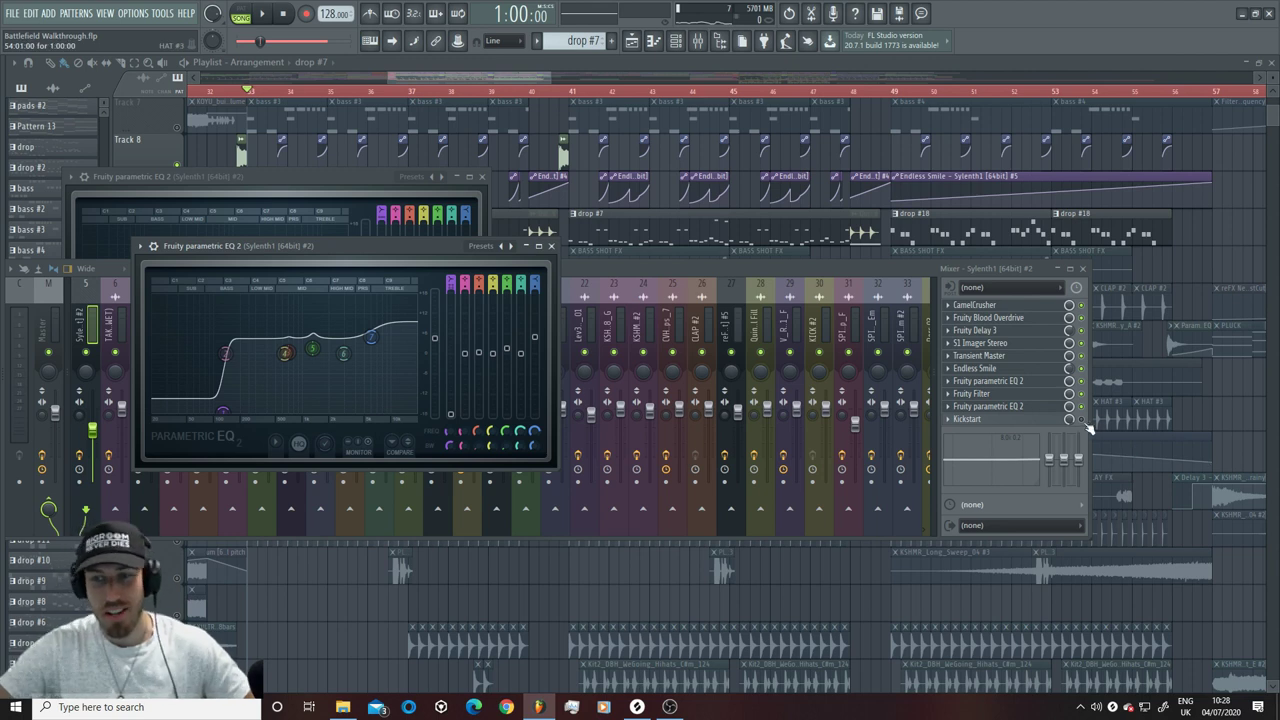
Step: Play the drop and stop it, switch Kickstart on in the lead's effect chain, and open its sidechain curve
{"action": "key", "text": "space"}
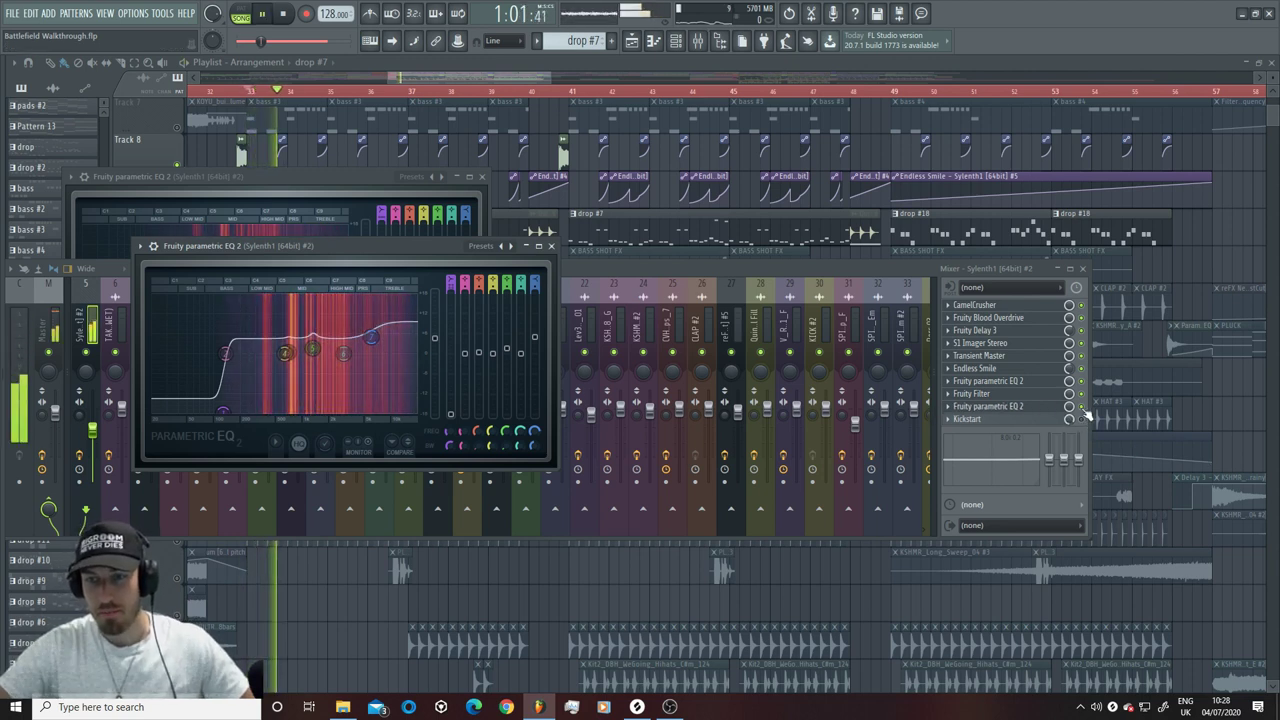
{"action": "left_click", "coordinate": [1087, 414]}
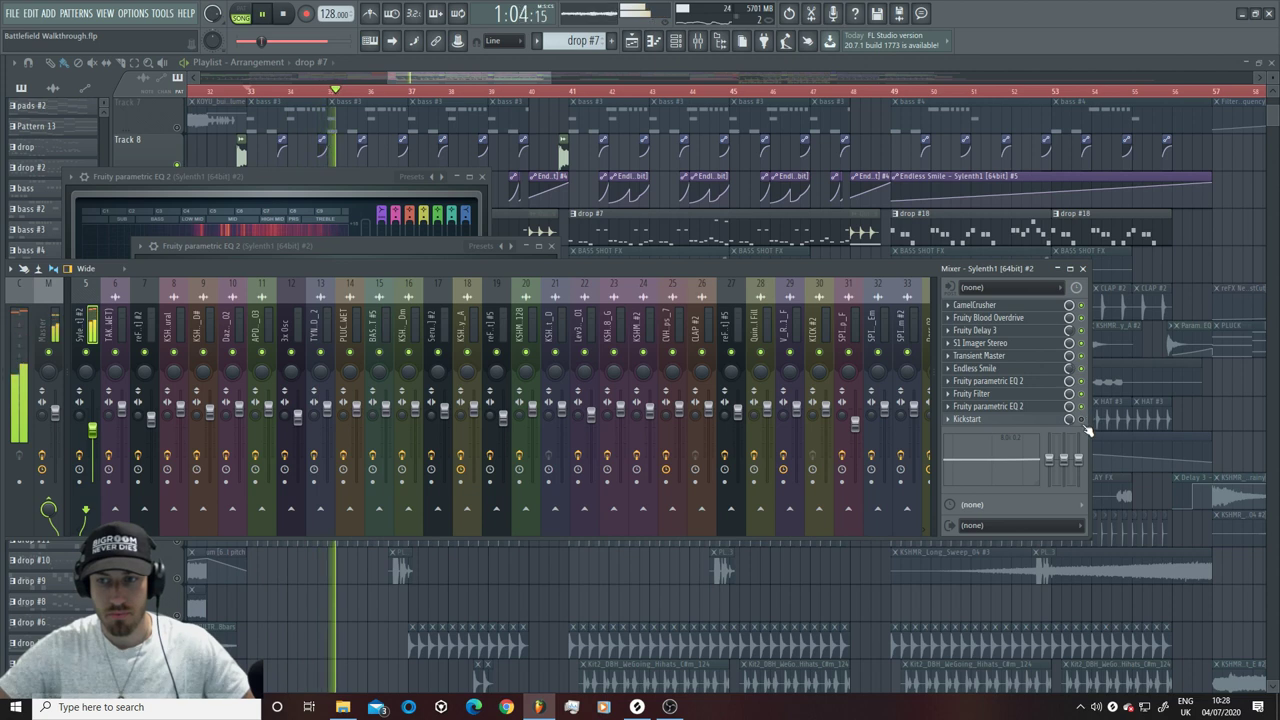
{"action": "key", "text": "space"}
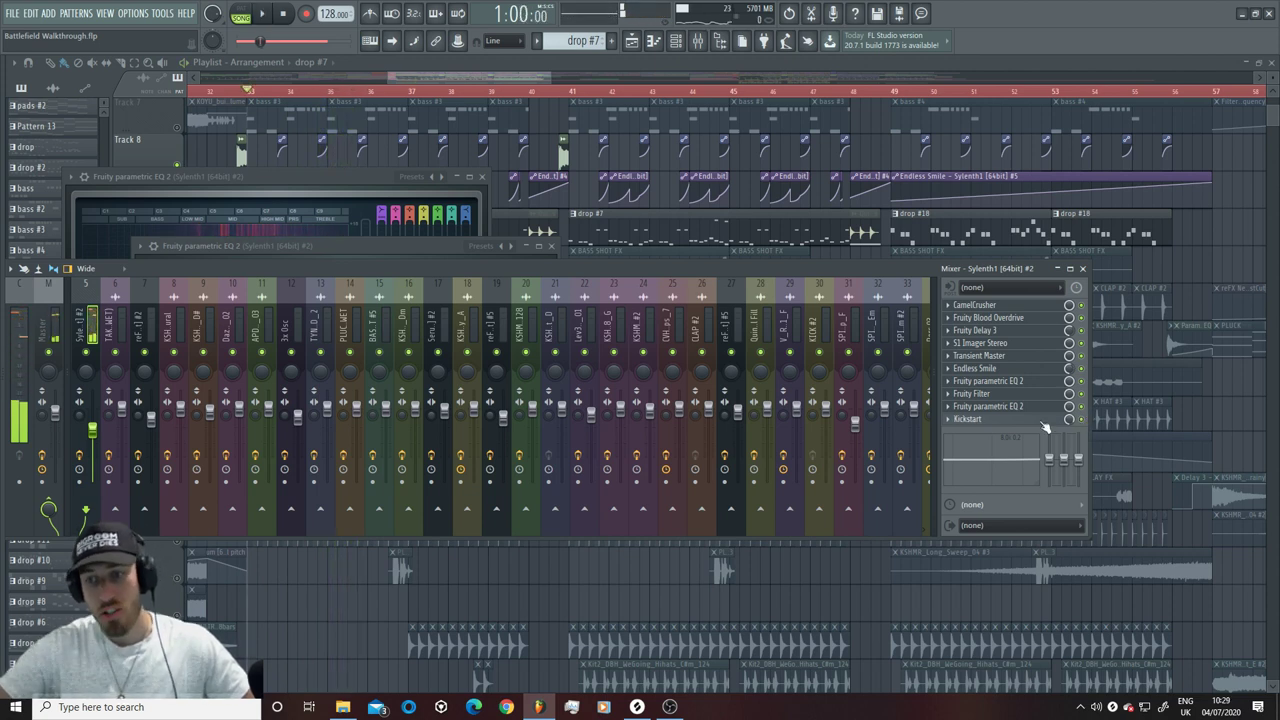
{"action": "left_click", "coordinate": [1040, 419]}
Step: Play the drop with Kickstart on, view the lead melody in the piano roll, and stop playback
{"action": "key", "text": "space"}
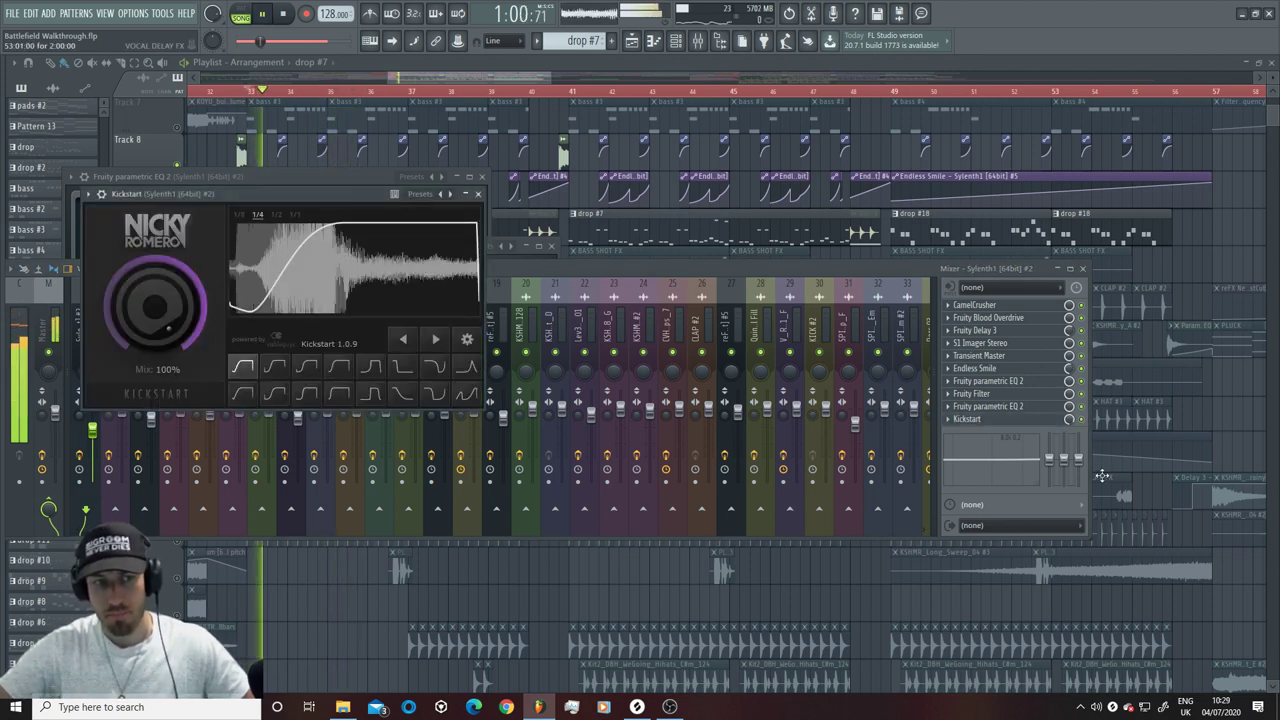
{"action": "left_click", "coordinate": [697, 137]}
{"action": "left_click", "coordinate": [653, 40]}
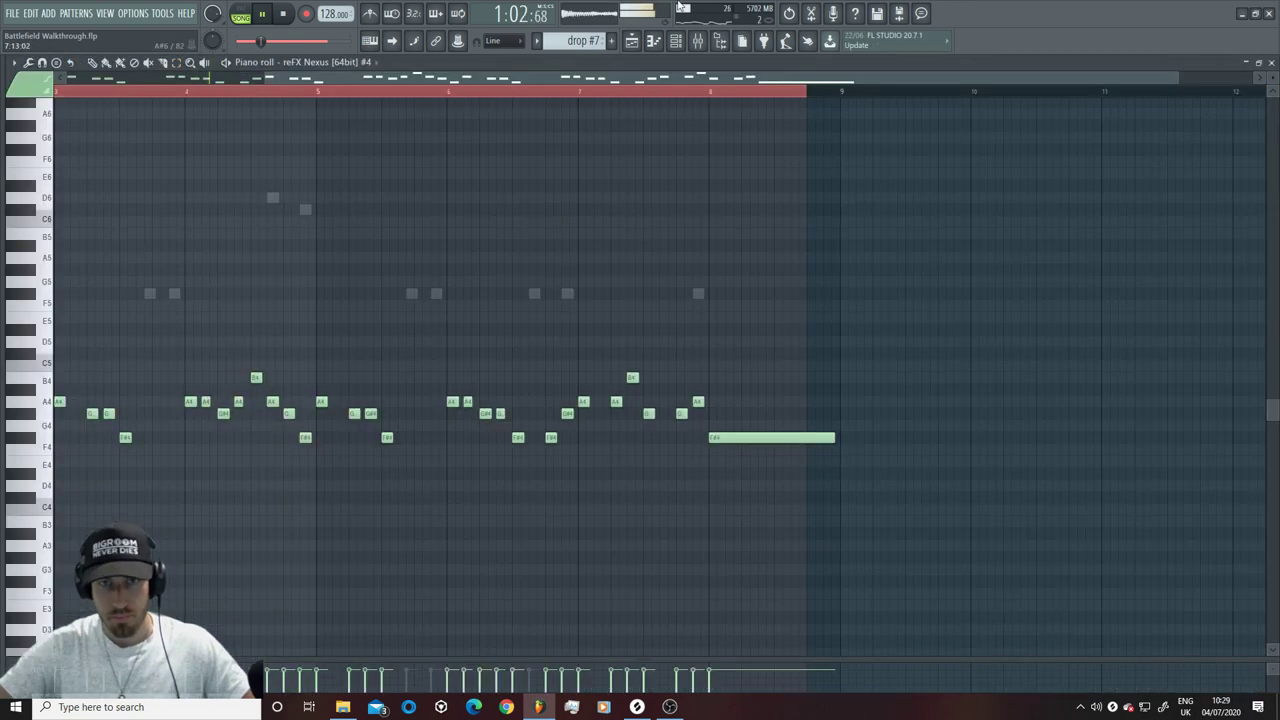
{"action": "key", "text": "space"}
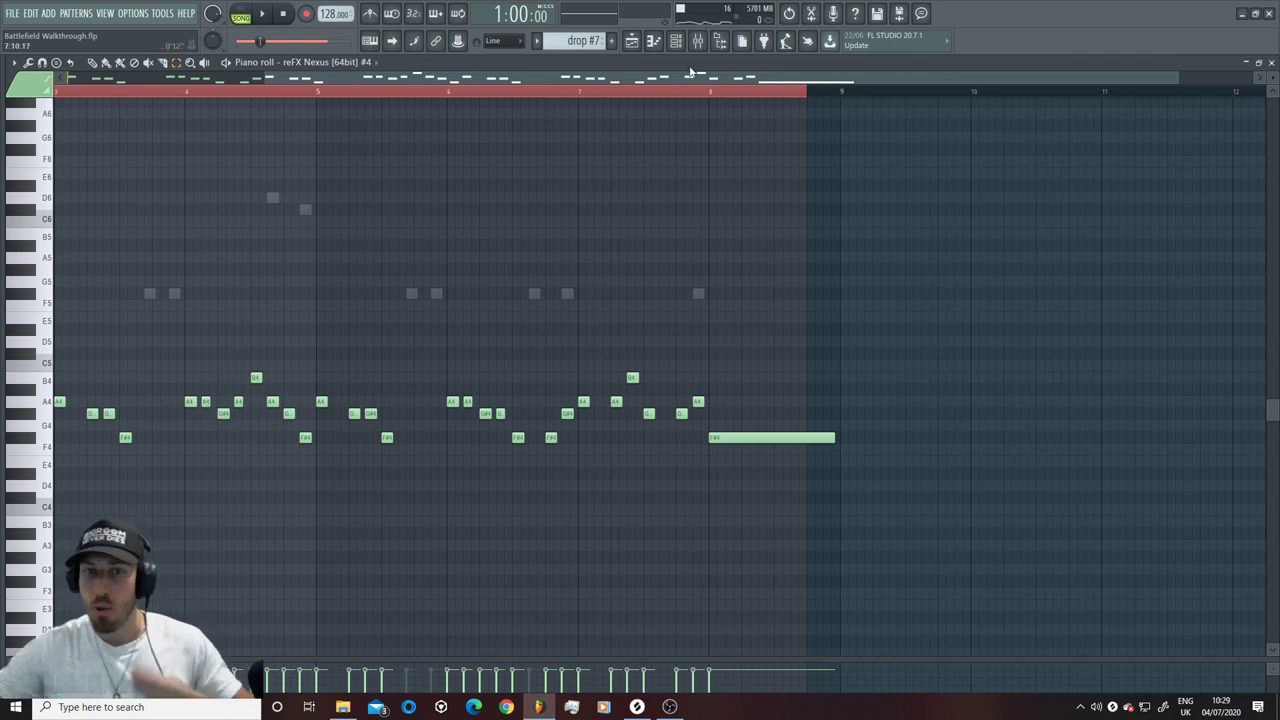
Step: Show the channel rack over the piano roll, reposition it fully into view, and review the drop #7 layers
{"action": "left_click", "coordinate": [676, 41]}
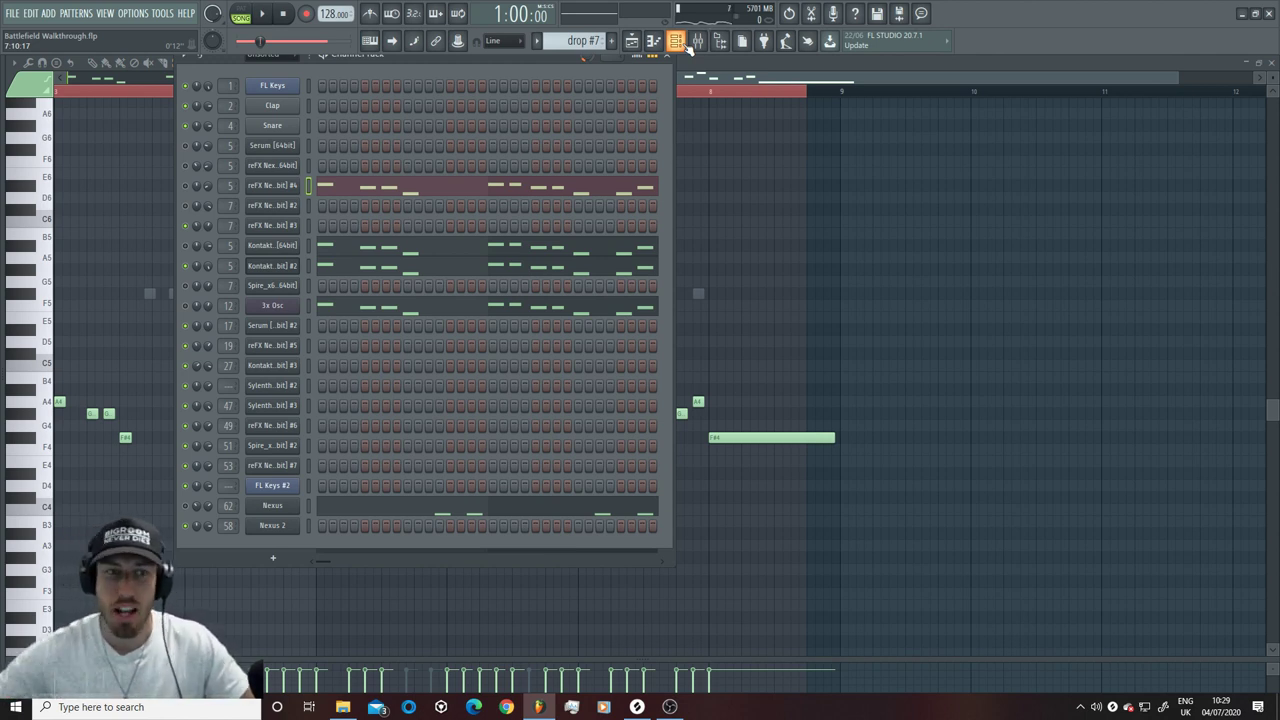
{"action": "left_click", "coordinate": [697, 41]}
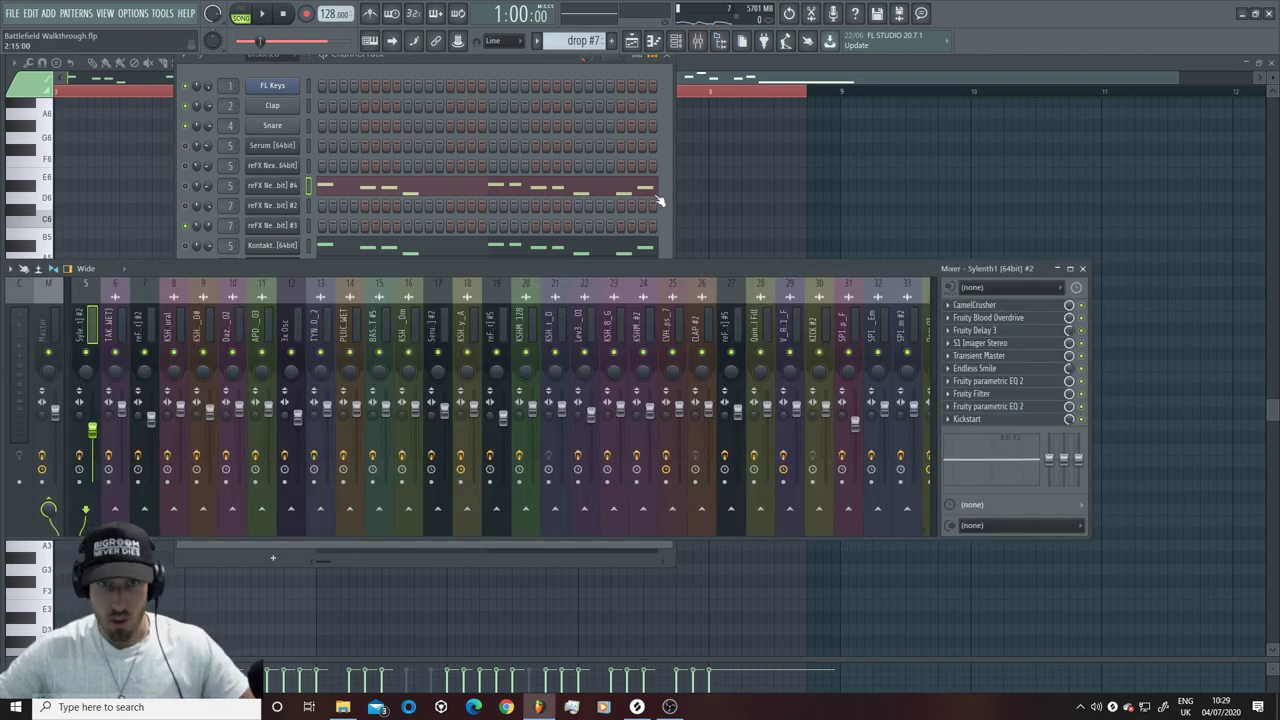
{"action": "key", "text": "F6"}
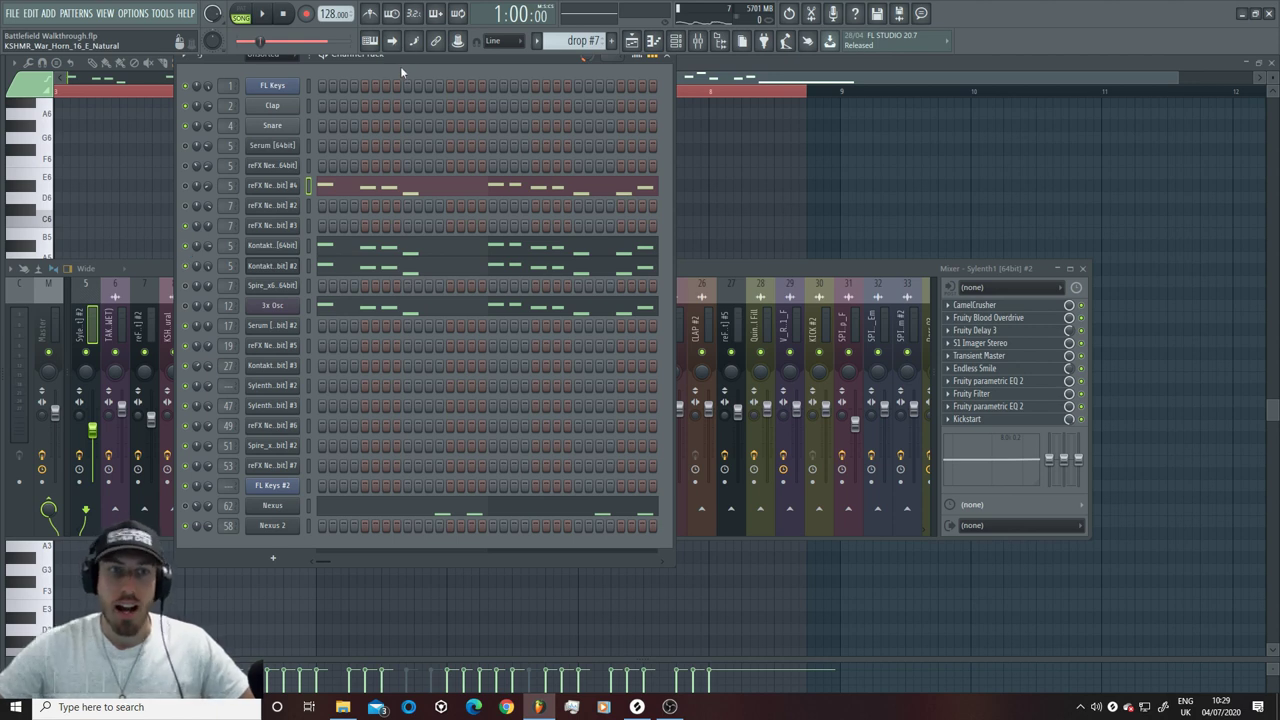
{"action": "left_click_drag", "start_coordinate": [400, 66], "coordinate": [401, 95]}
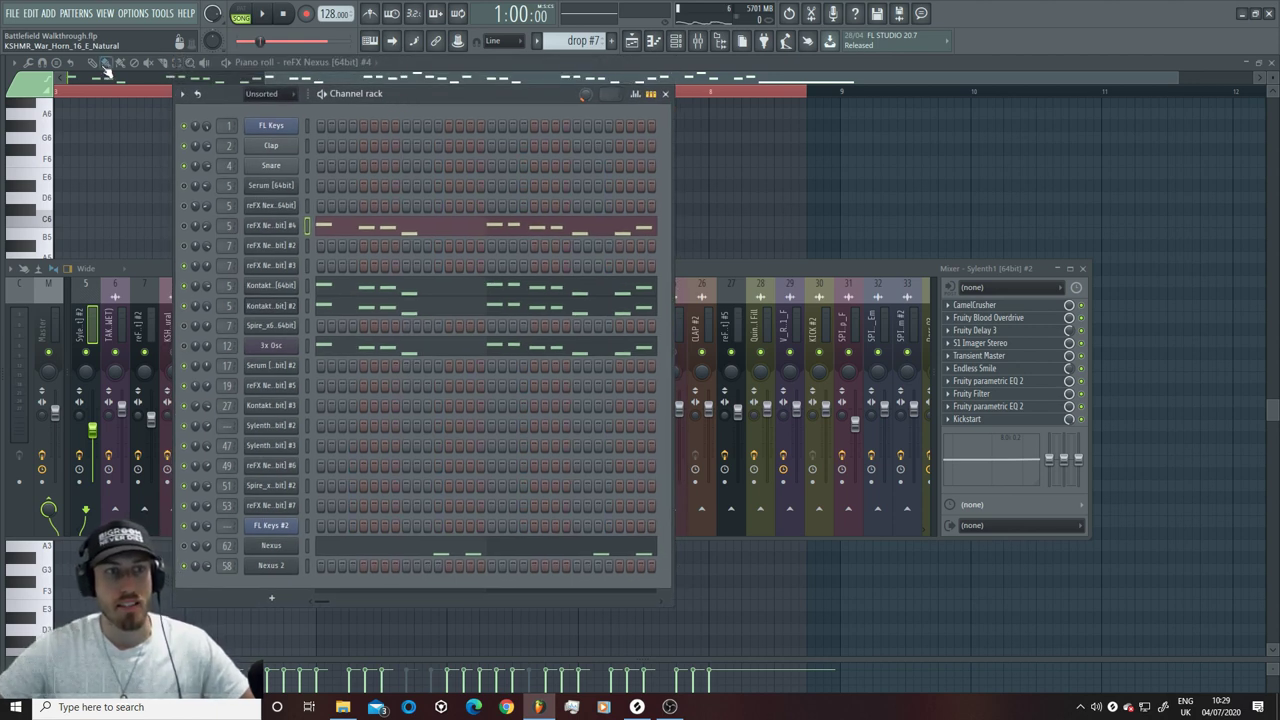
{"action": "left_click", "coordinate": [107, 70]}
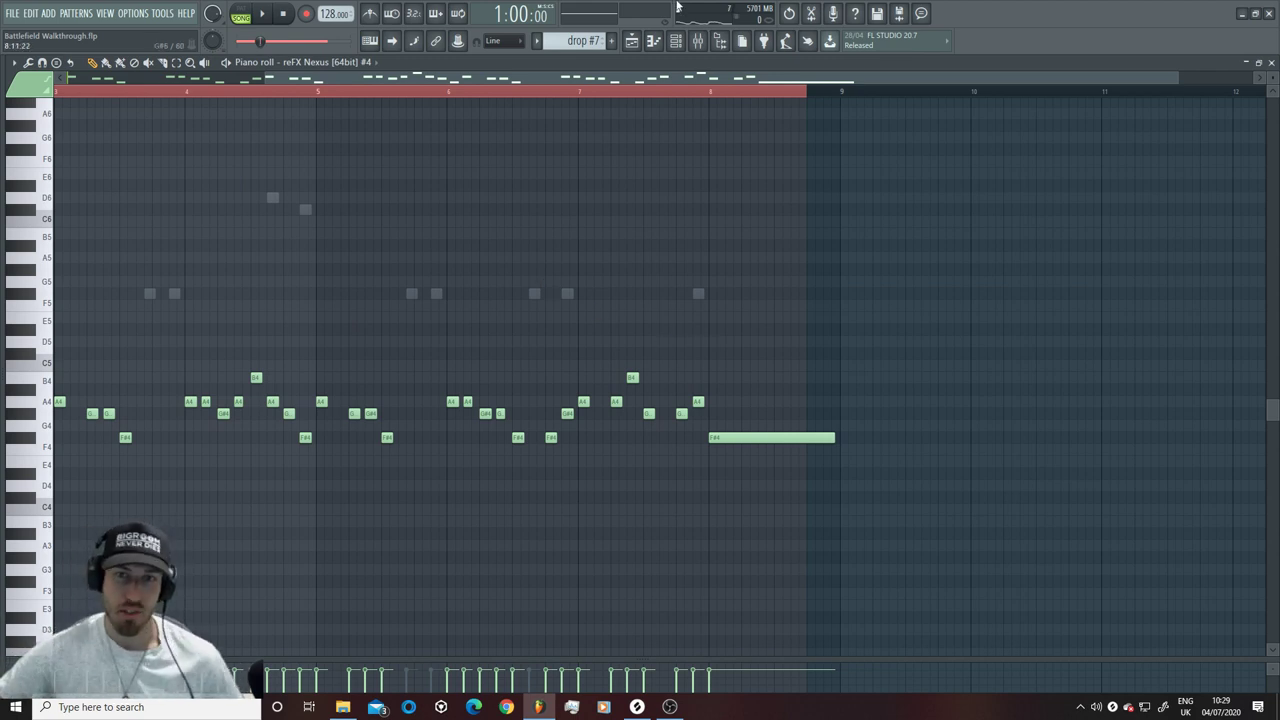
{"action": "left_click", "coordinate": [676, 42]}
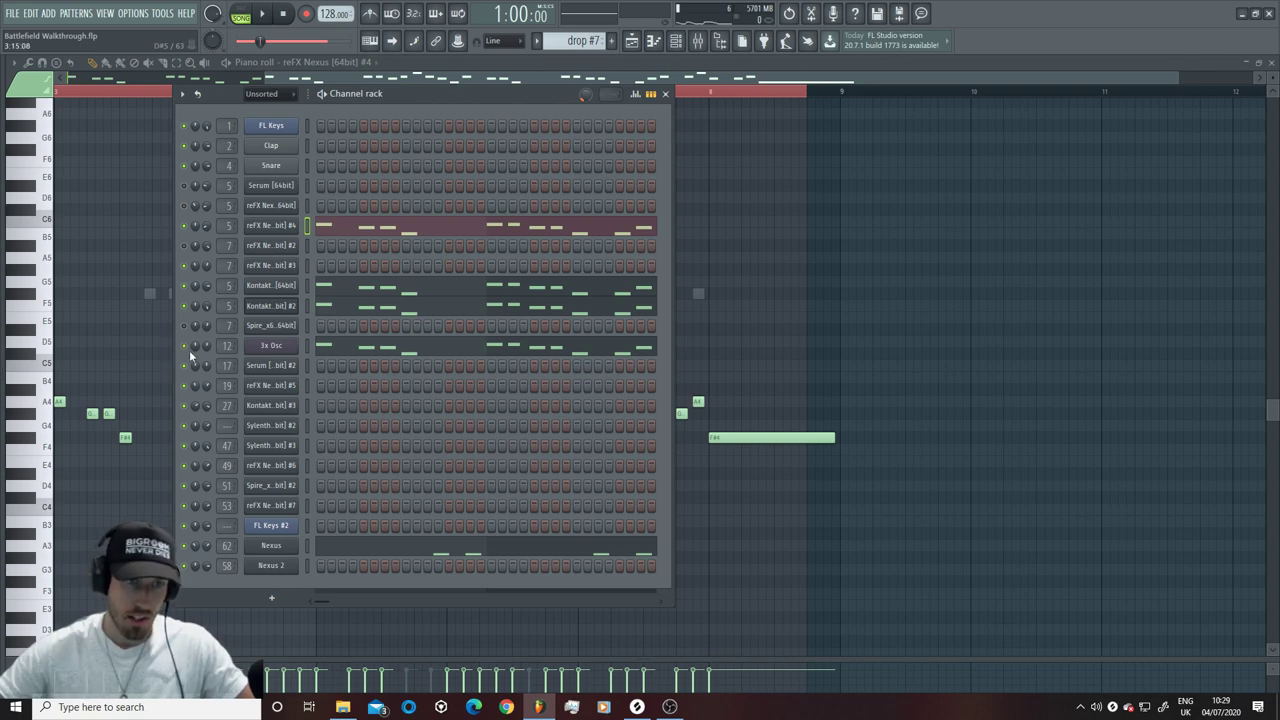
Step: Play the drop #7 layers twice while watching the channel rack and mixer levels, and stop playback
{"action": "key", "text": "space"}
{"action": "left_click", "coordinate": [697, 41]}
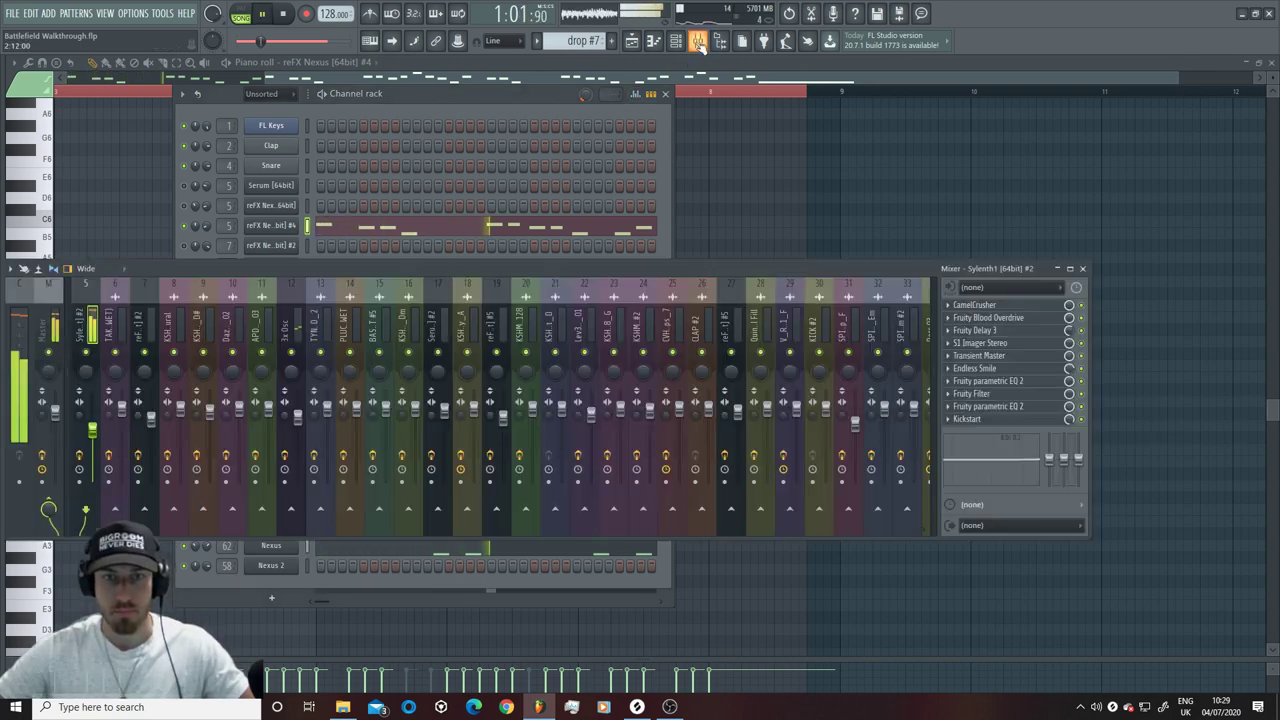
{"action": "left_click", "coordinate": [669, 176]}
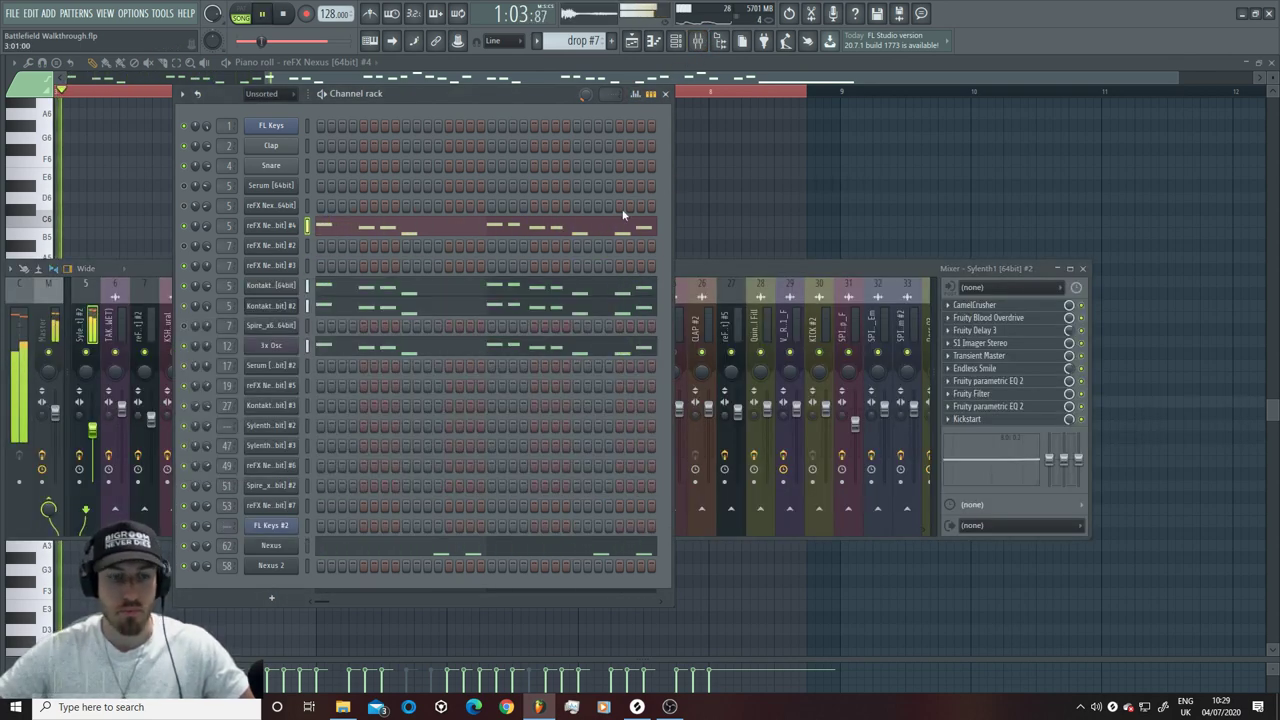
{"action": "key", "text": "space"}
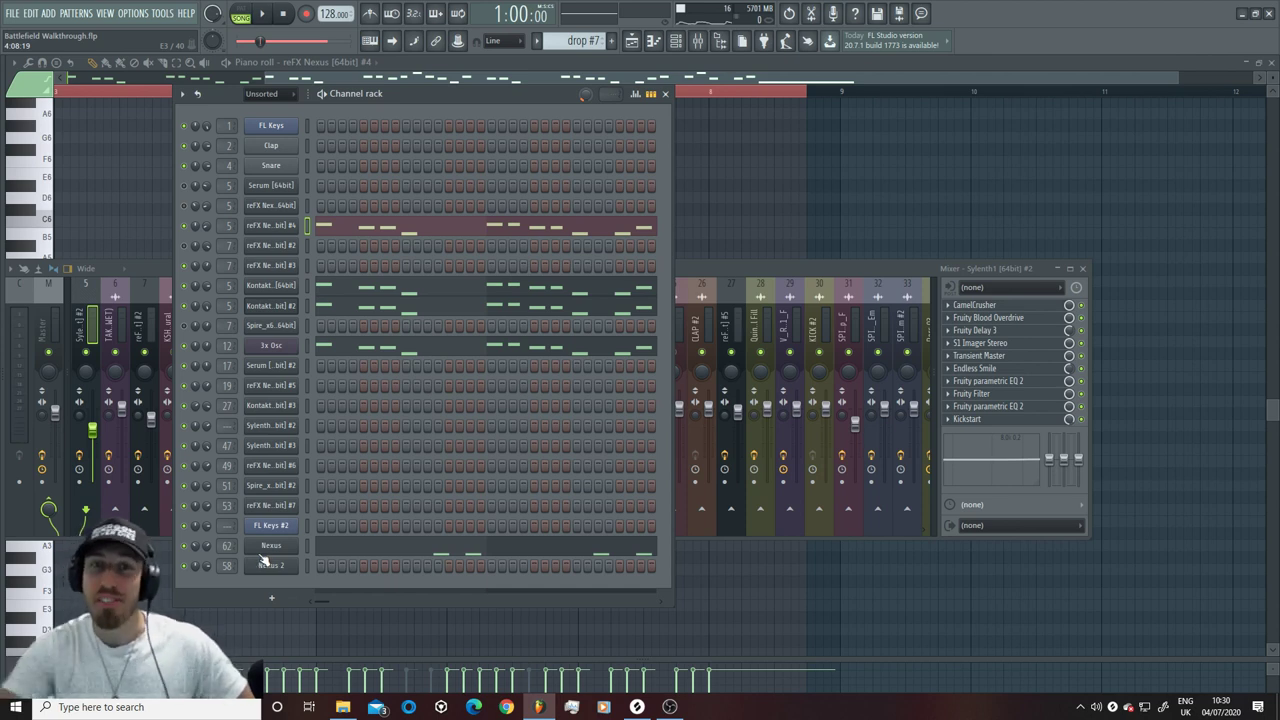
{"action": "key", "text": "space"}
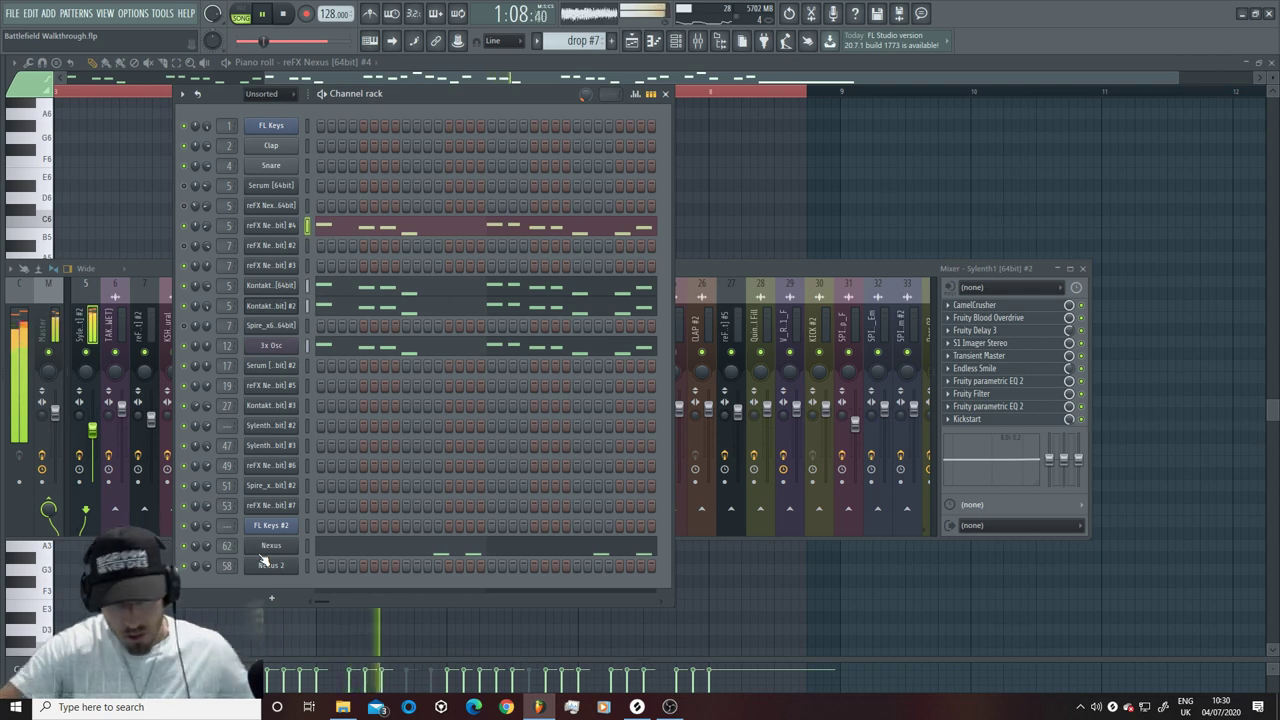
{"action": "key", "text": "space"}
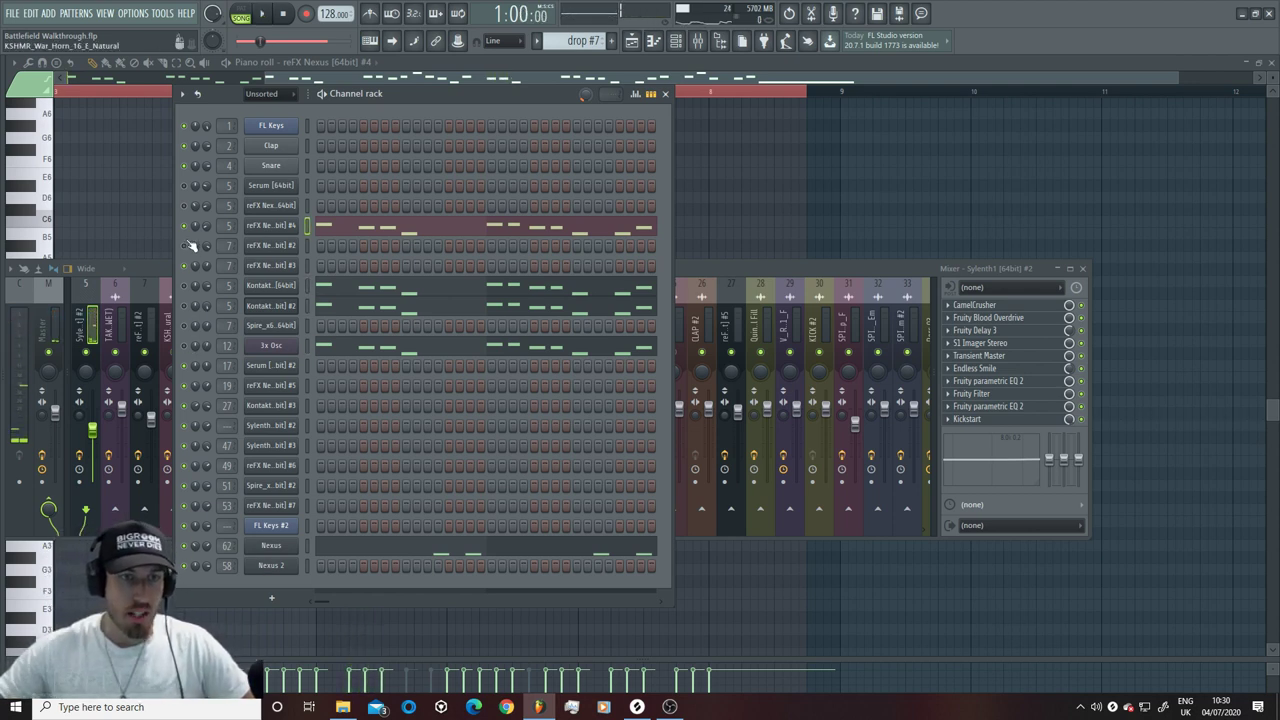
Step: Open the Nexus channel's Rave lead preset, view it, and move the plugin window to uncover the channel rack
{"action": "left_click", "coordinate": [272, 545]}
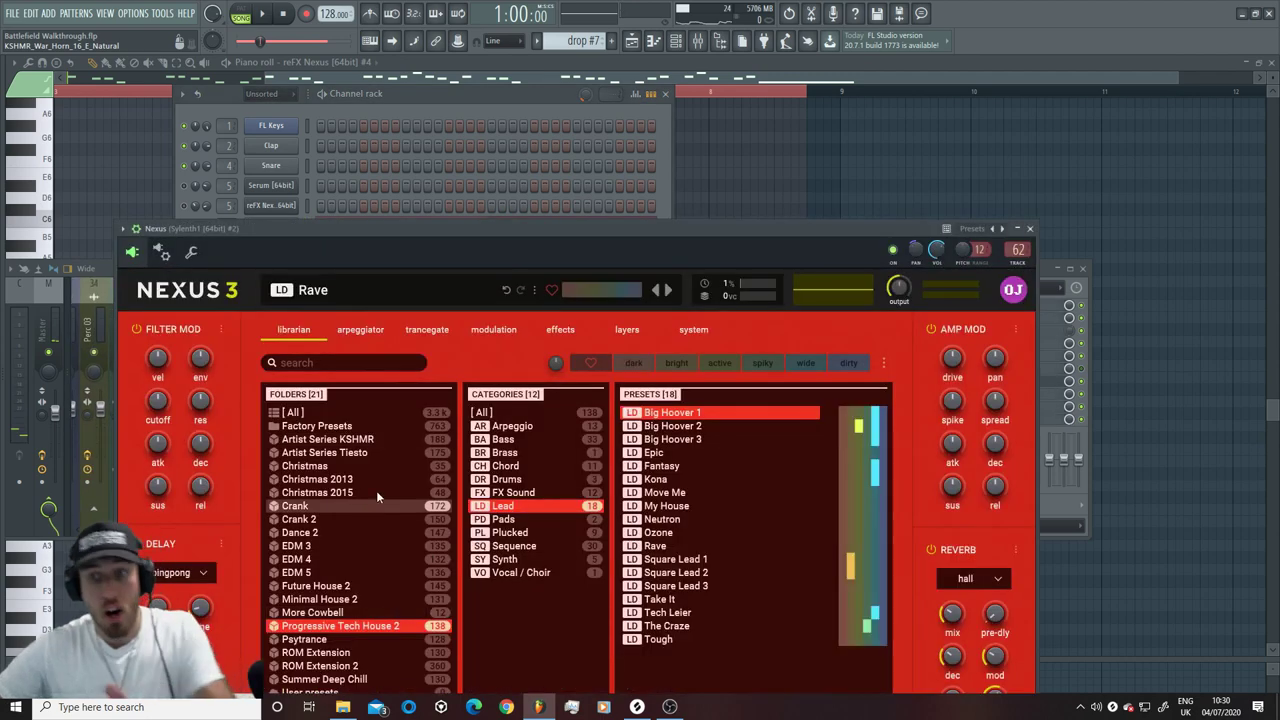
{"action": "left_click_drag", "start_coordinate": [662, 220], "coordinate": [660, 58]}
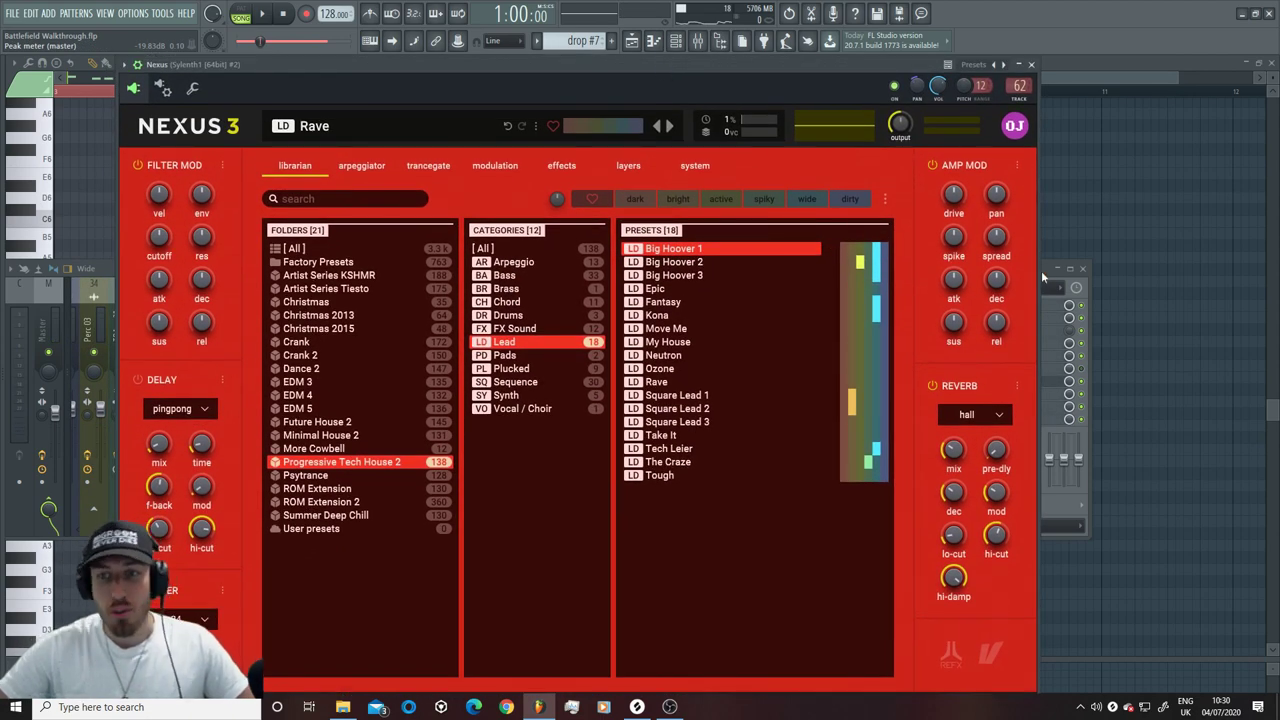
{"action": "left_click_drag", "start_coordinate": [1039, 271], "coordinate": [970, 270]}
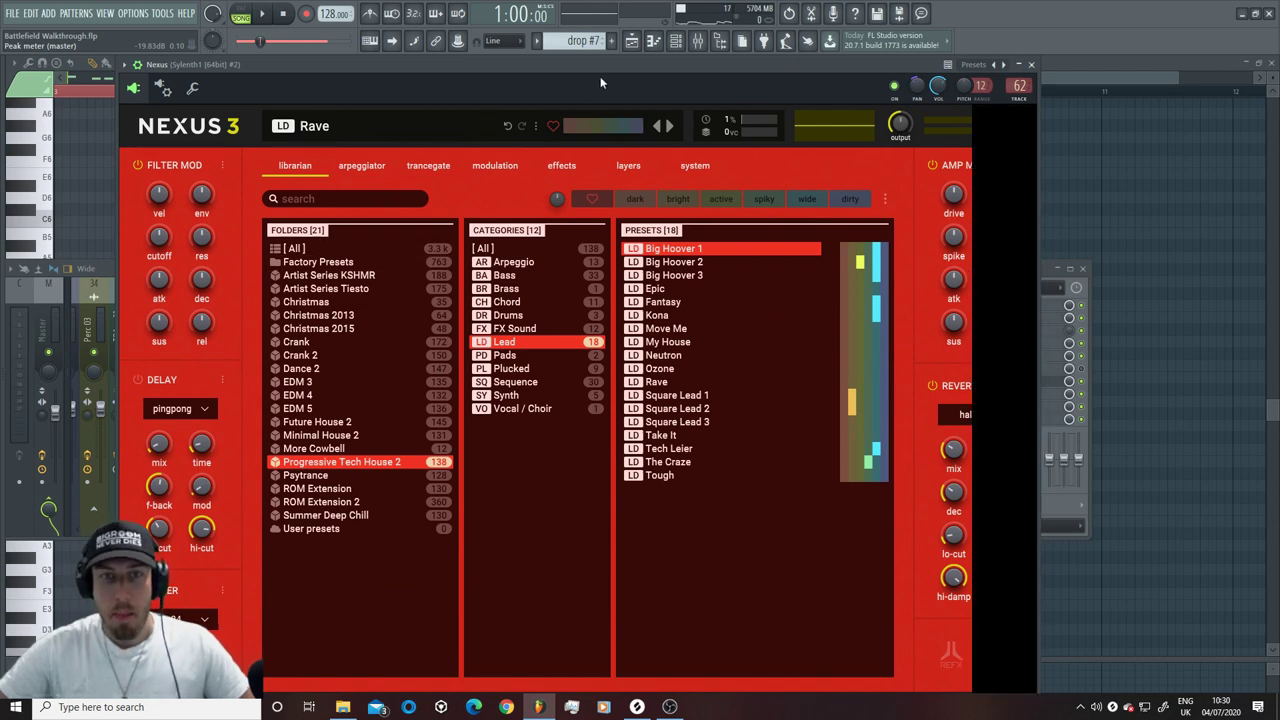
{"action": "mouse_move", "coordinate": [830, 78]}
{"action": "left_mouse_down"}
{"action": "mouse_move", "coordinate": [892, 70]}
{"action": "mouse_move", "coordinate": [852, 68]}
{"action": "left_mouse_up"}
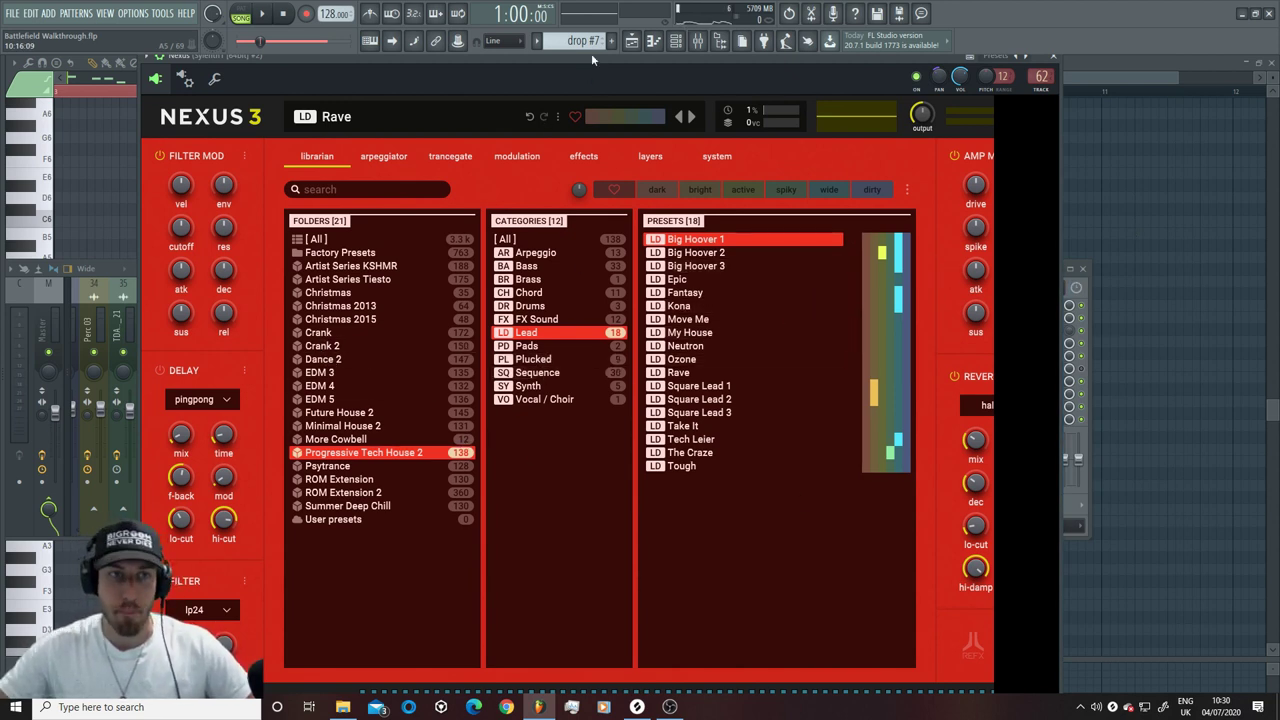
{"action": "left_click_drag", "start_coordinate": [591, 53], "coordinate": [588, 97]}
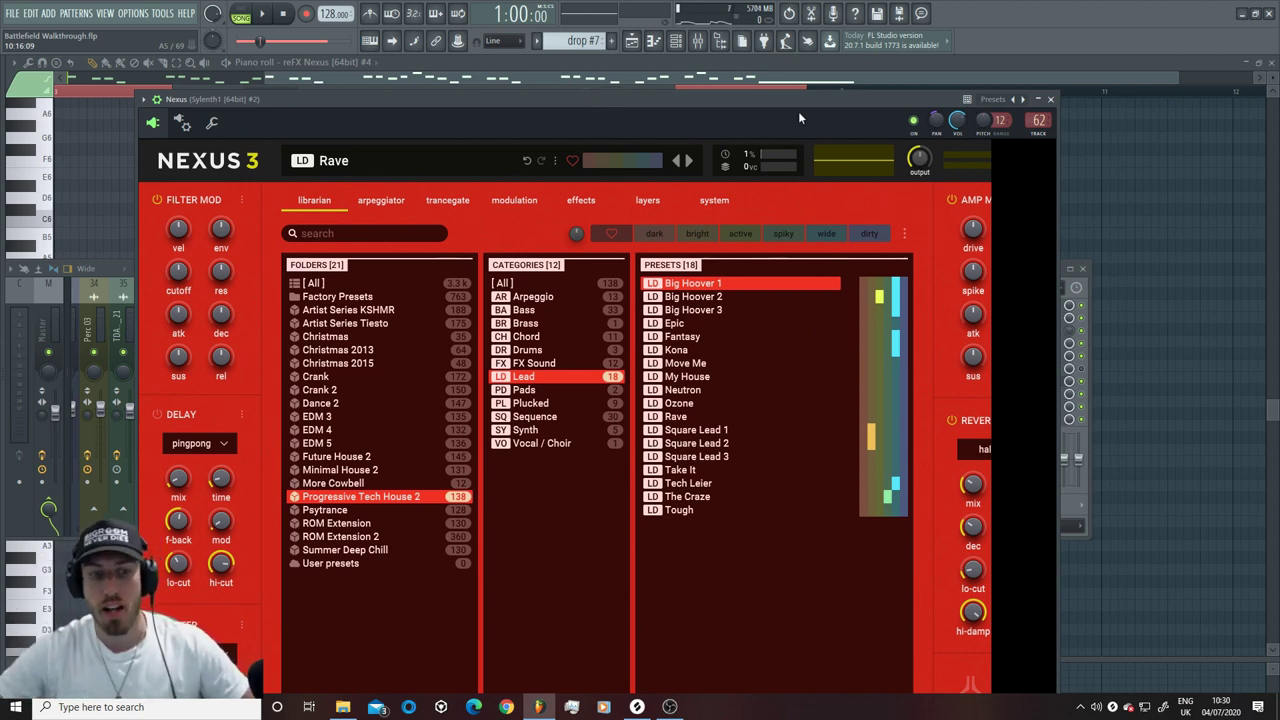
{"action": "left_click_drag", "start_coordinate": [907, 107], "coordinate": [873, 280]}
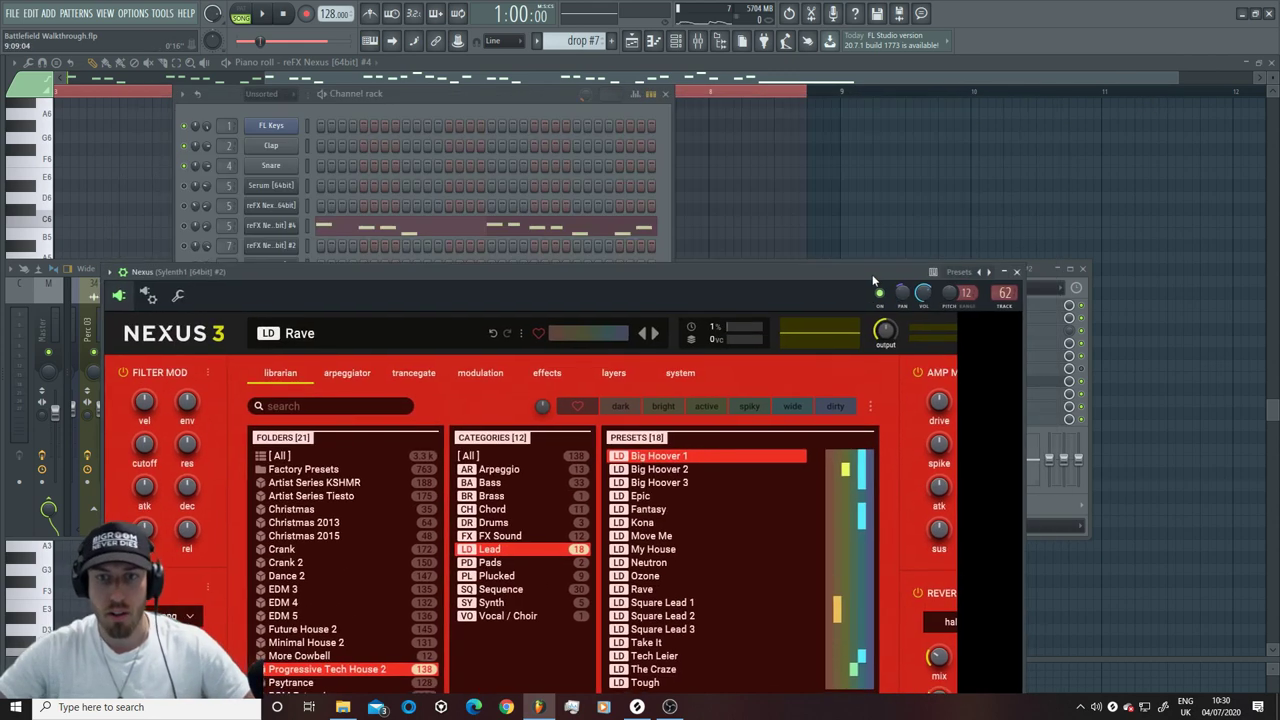
Step: Inspect Gross Beat's 1/4 Gate volume preset on mixer track 62 and bring the channel rack back into view
{"action": "left_click", "coordinate": [1048, 331]}
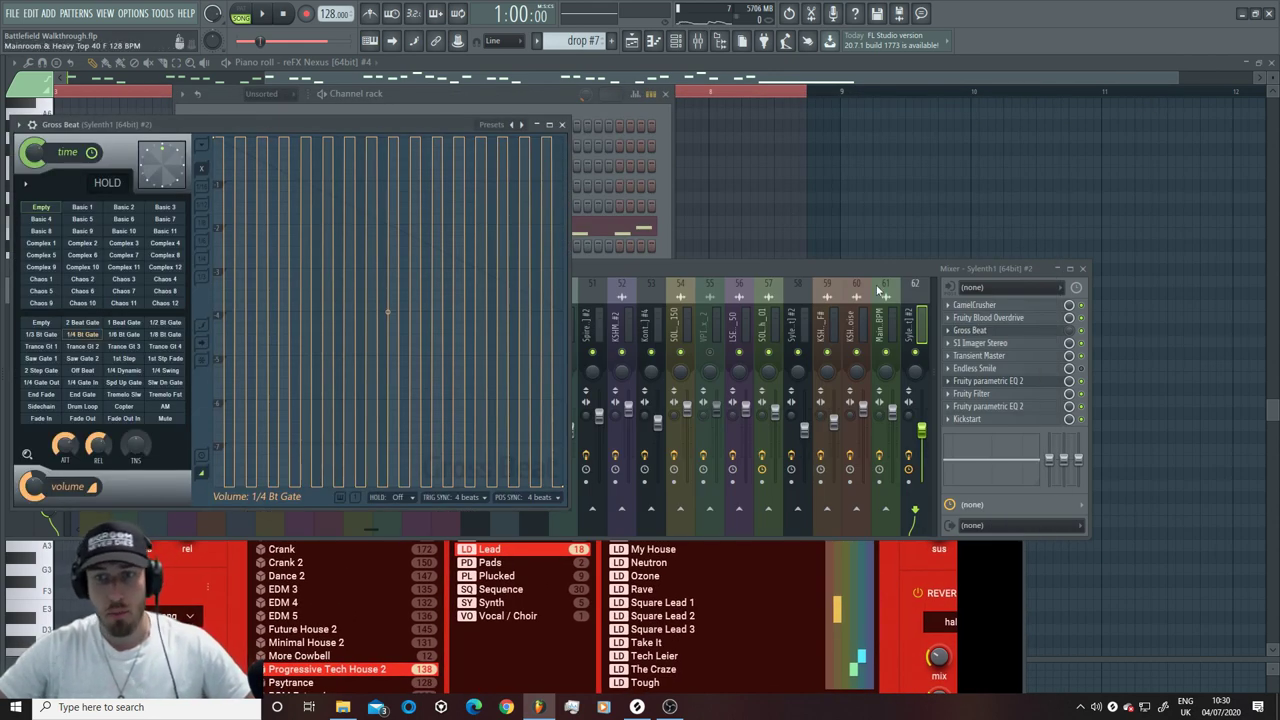
{"action": "left_click", "coordinate": [880, 277]}
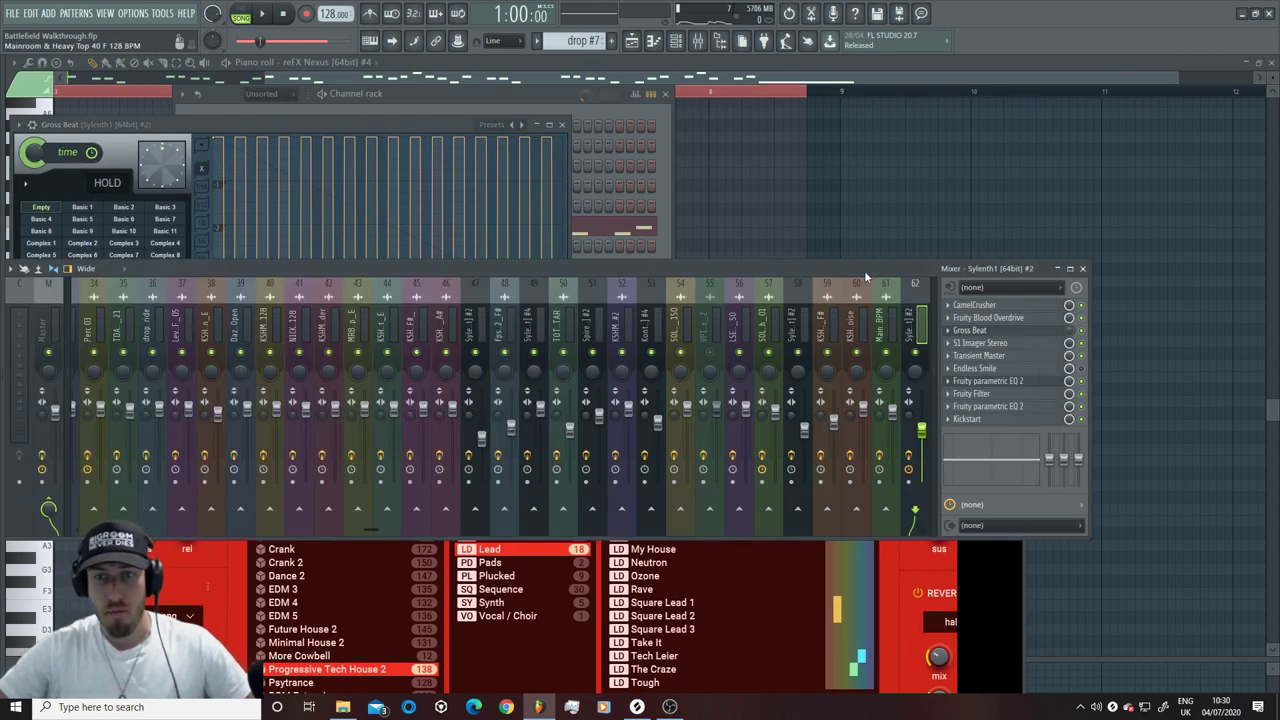
{"action": "left_click", "coordinate": [662, 230]}
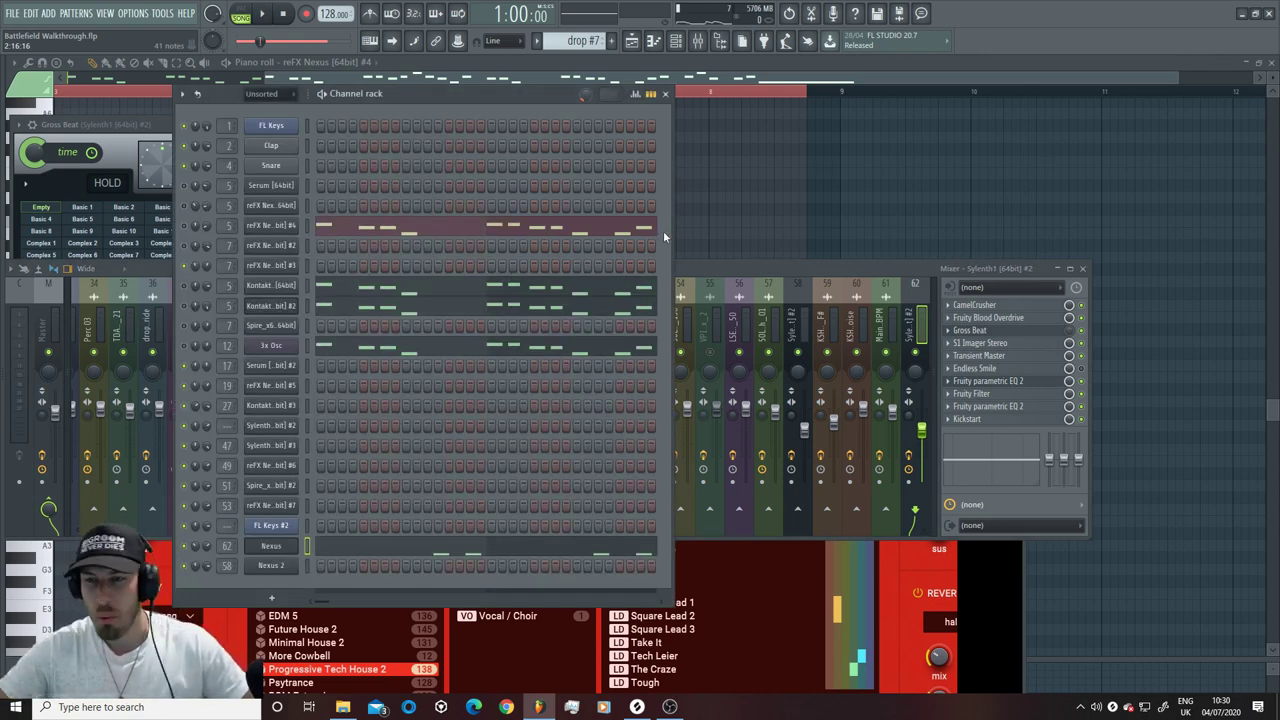
Step: Inspect the CamelCrusher, Fruity Blood Overdrive and S1 Imager Stereo effects on mixer track 62
{"action": "left_click", "coordinate": [1016, 308]}
{"action": "left_click", "coordinate": [1035, 318]}
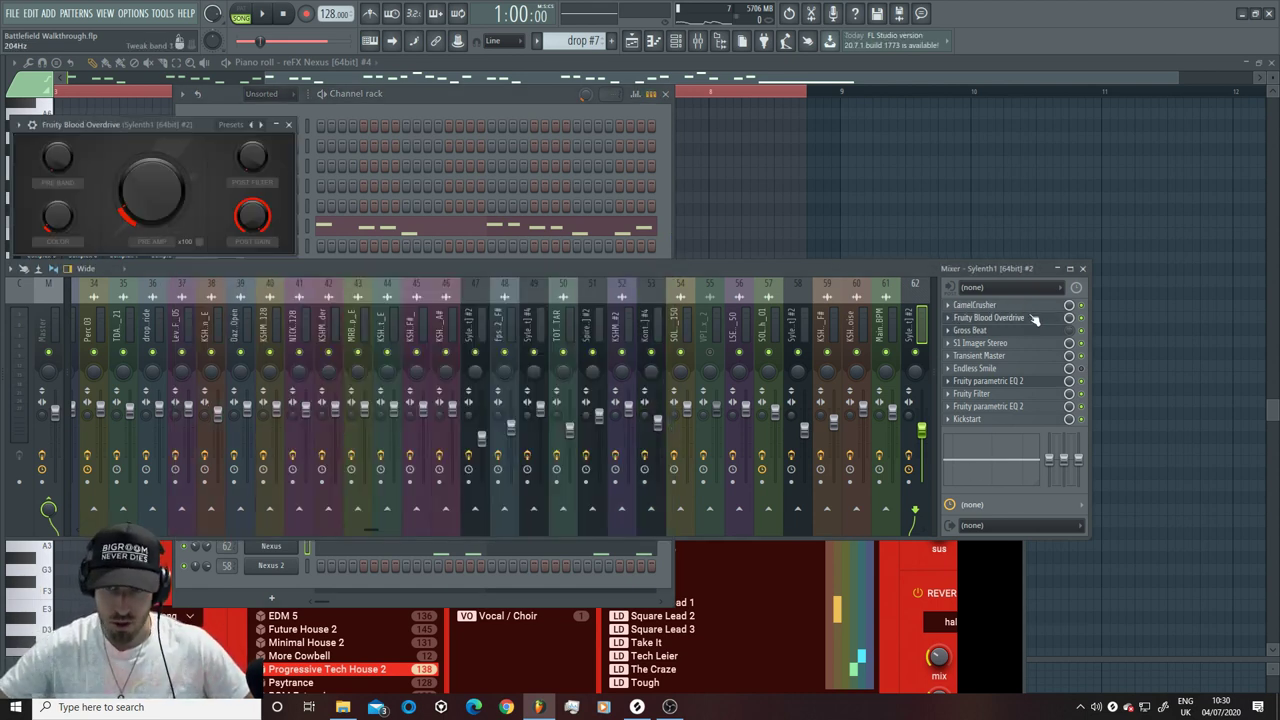
{"action": "left_click", "coordinate": [1035, 318]}
{"action": "left_click", "coordinate": [1036, 319]}
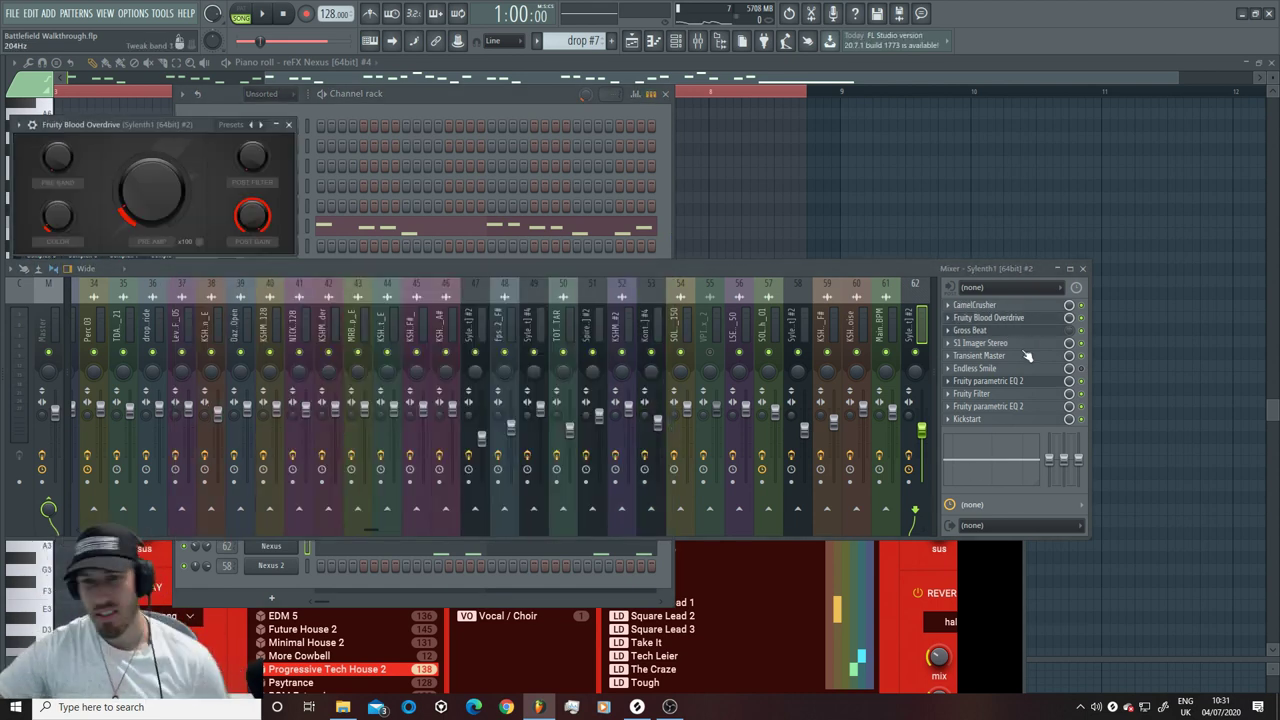
{"action": "left_click", "coordinate": [998, 344]}
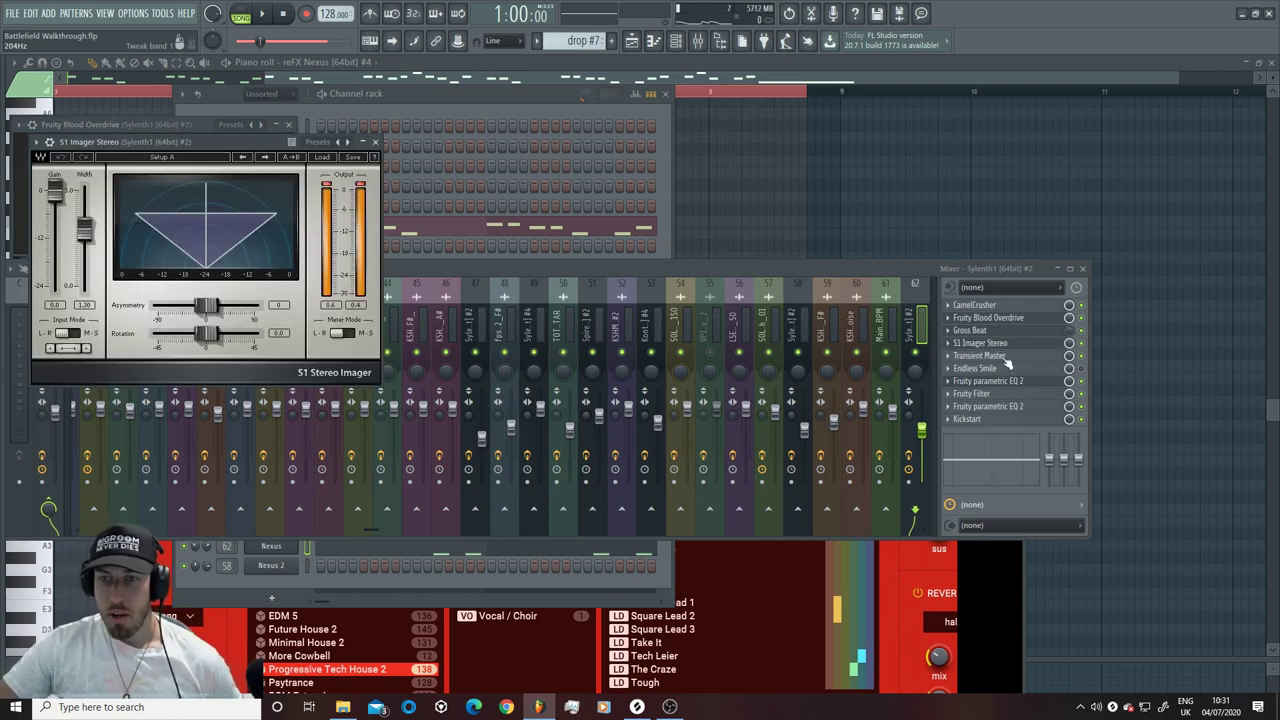
Step: Inspect both Fruity parametric EQ 2 curves and the Kickstart sidechain settings on mixer track 62
{"action": "left_click", "coordinate": [1014, 382]}
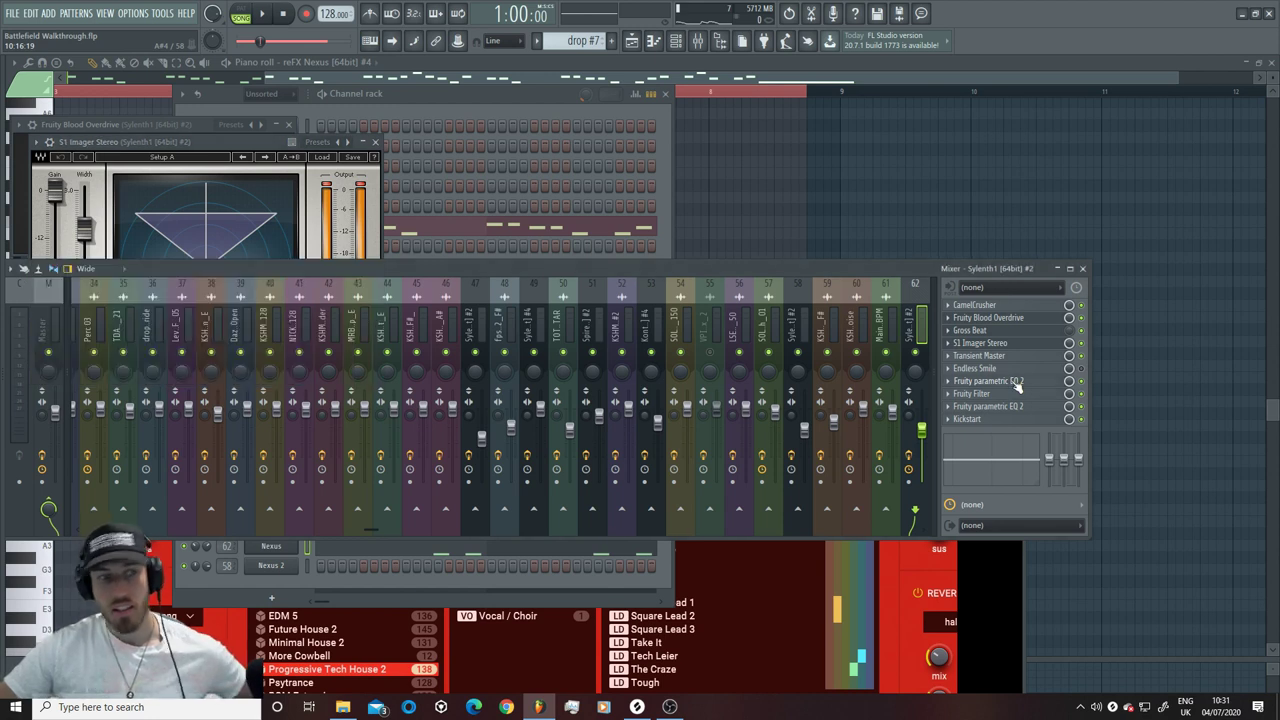
{"action": "left_click", "coordinate": [1019, 408]}
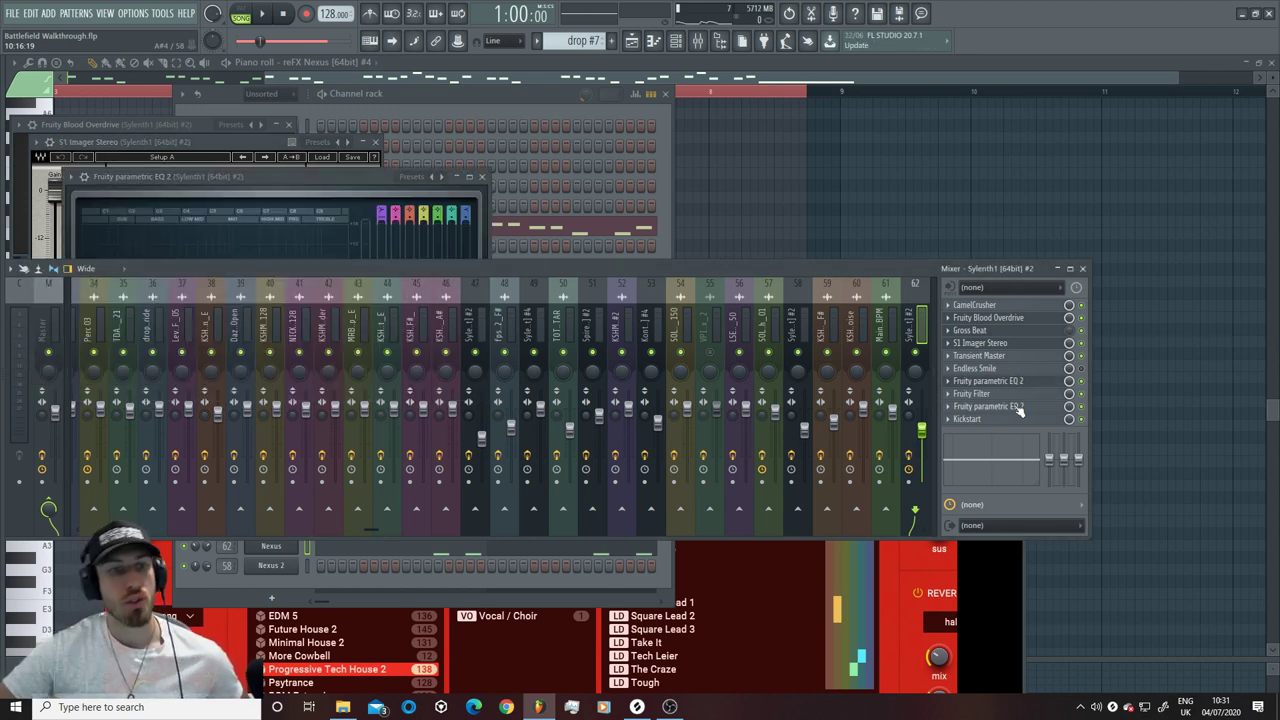
{"action": "left_click", "coordinate": [1019, 408]}
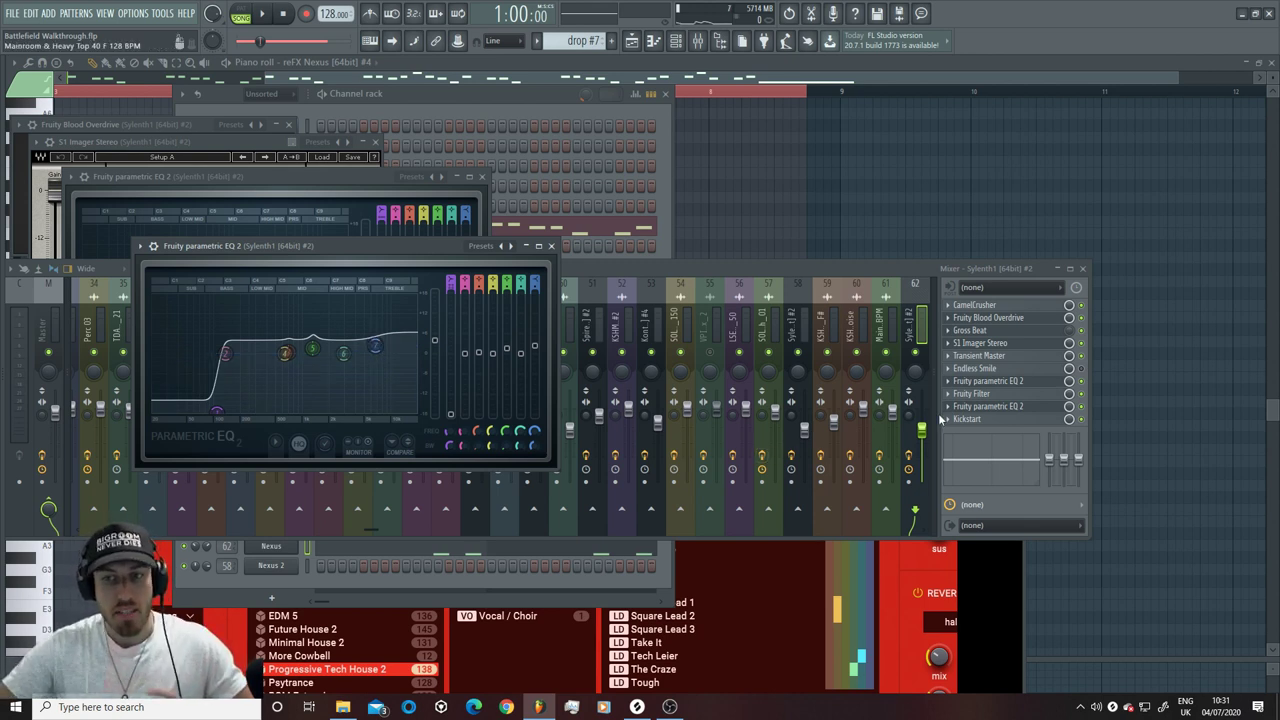
{"action": "left_click", "coordinate": [999, 422]}
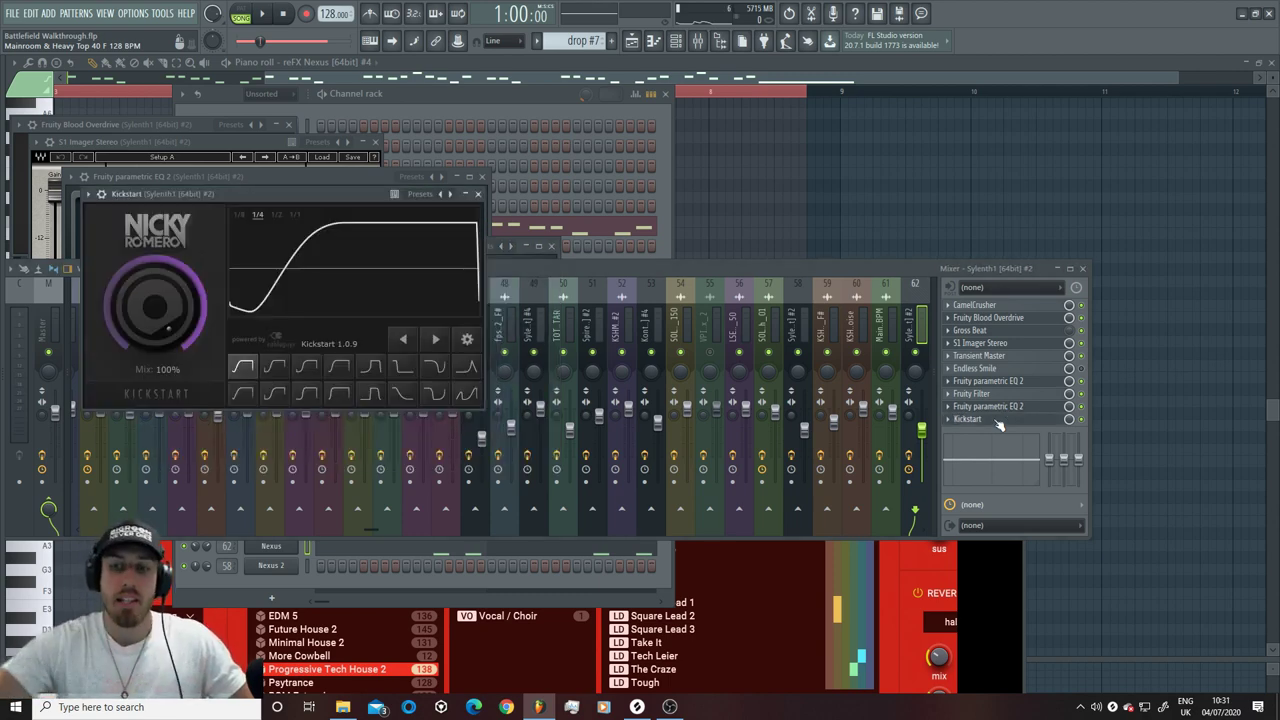
Step: Review the reFX Nexus #4 and Nexus layer notes in the piano roll, and bring up the playlist with the channel rack
{"action": "left_click", "coordinate": [590, 73]}
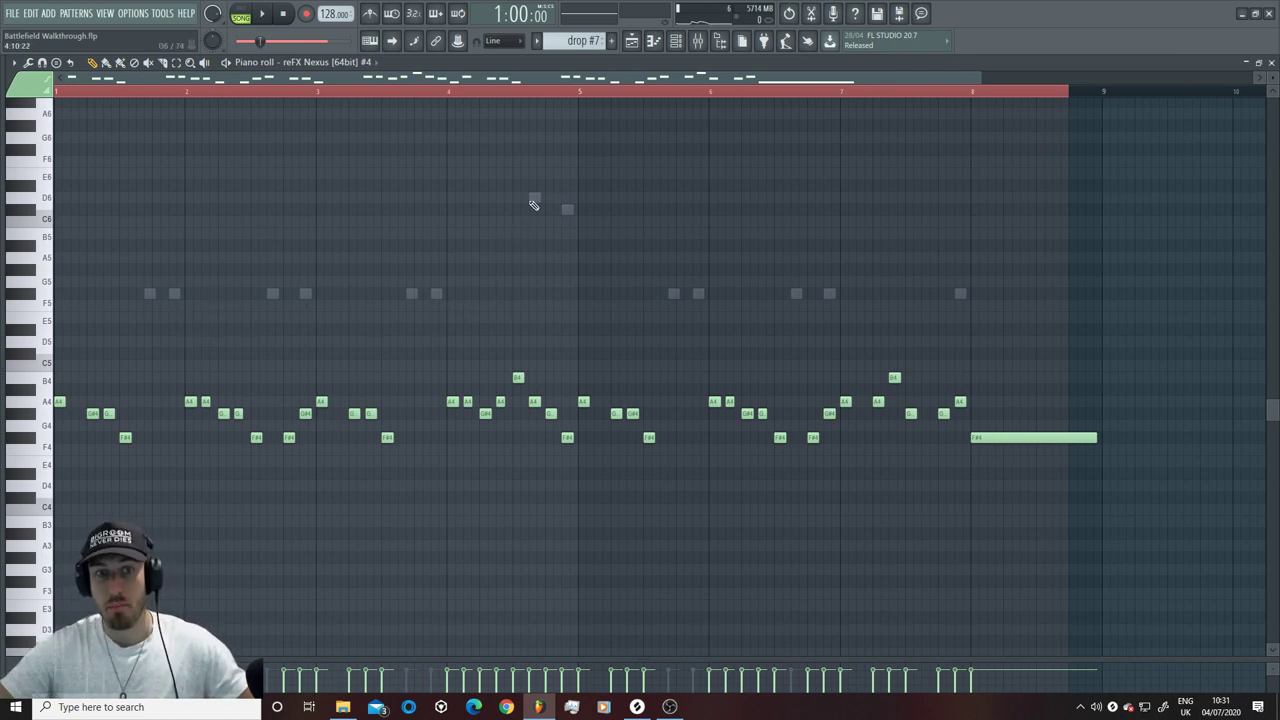
{"action": "left_click", "coordinate": [697, 41]}
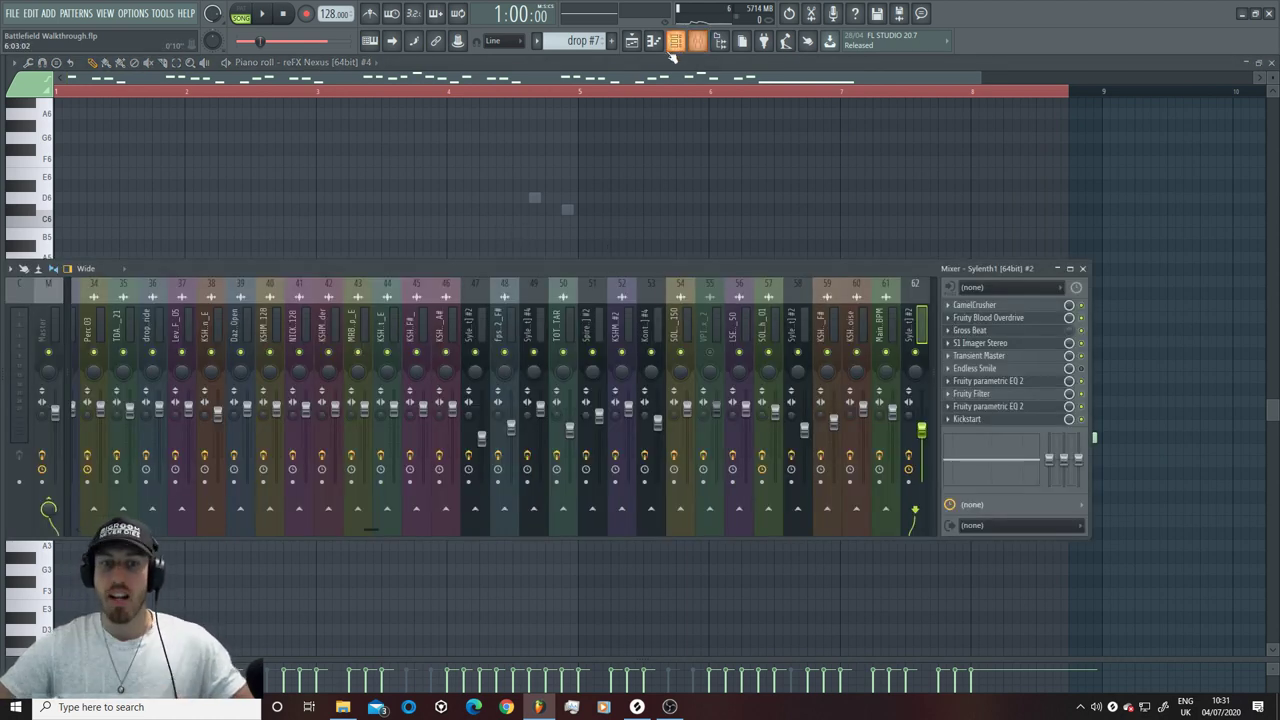
{"action": "left_click", "coordinate": [653, 42]}
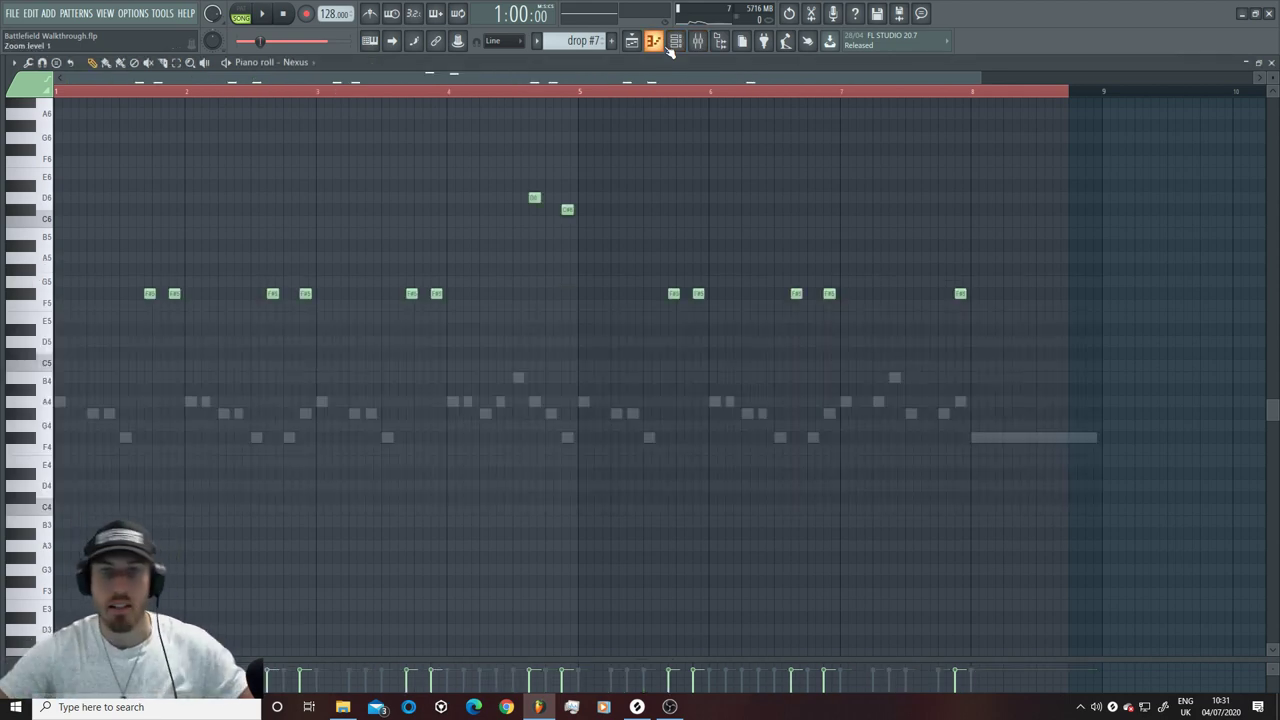
{"action": "left_click", "coordinate": [632, 41]}
{"action": "left_click", "coordinate": [676, 41]}
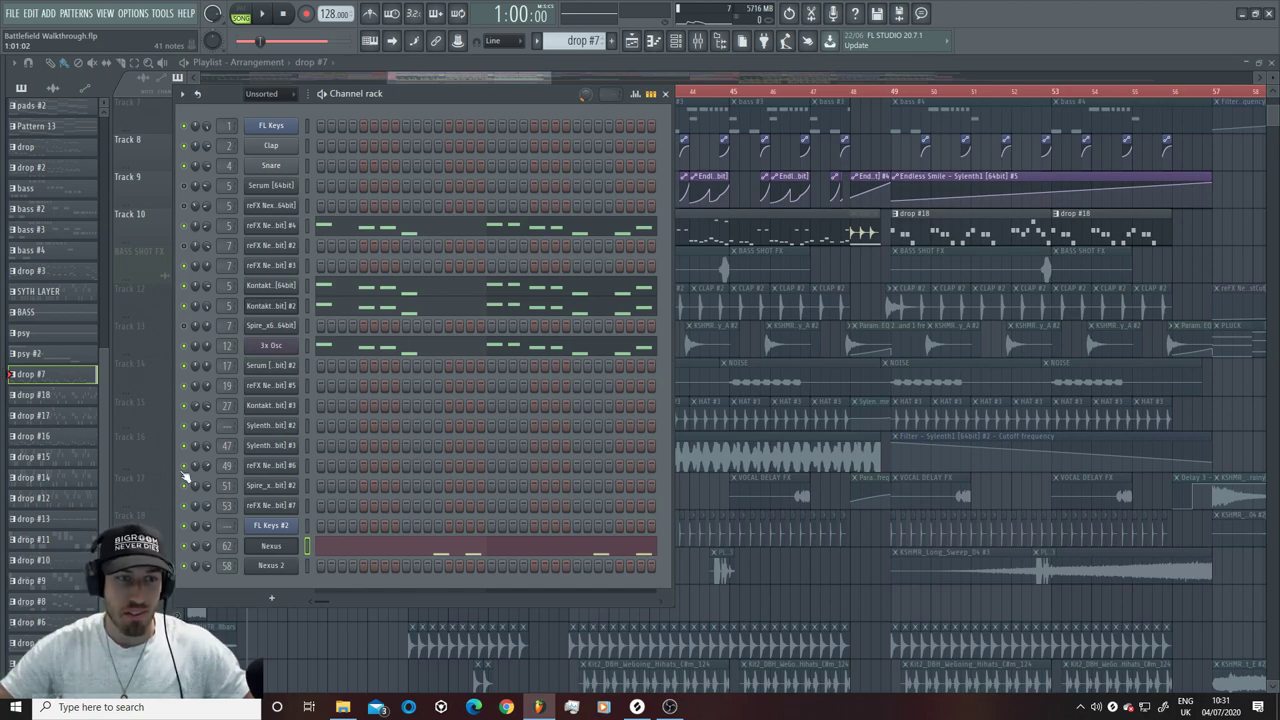
Step: Frame the first drop in the playlist and audition drop #7 with its Track 8 and Track 9 automation active
{"action": "left_click_drag", "start_coordinate": [547, 78], "coordinate": [441, 96]}
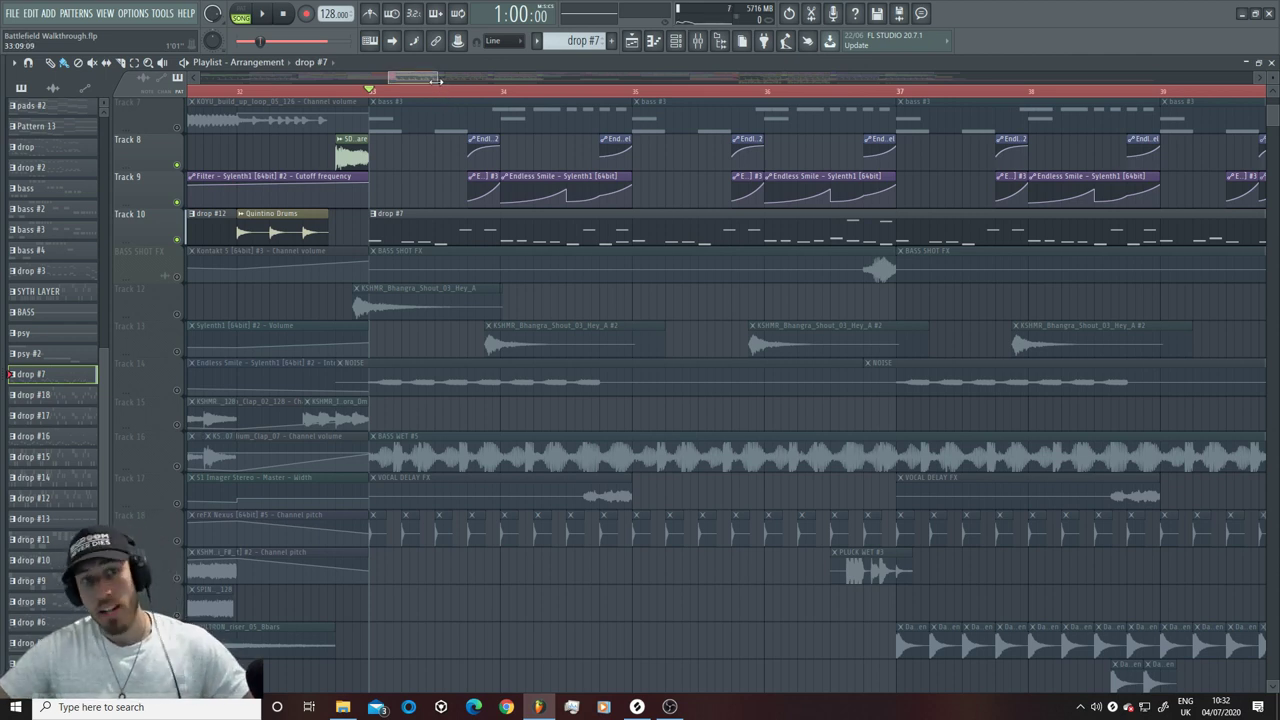
{"action": "left_click_drag", "start_coordinate": [436, 79], "coordinate": [432, 80]}
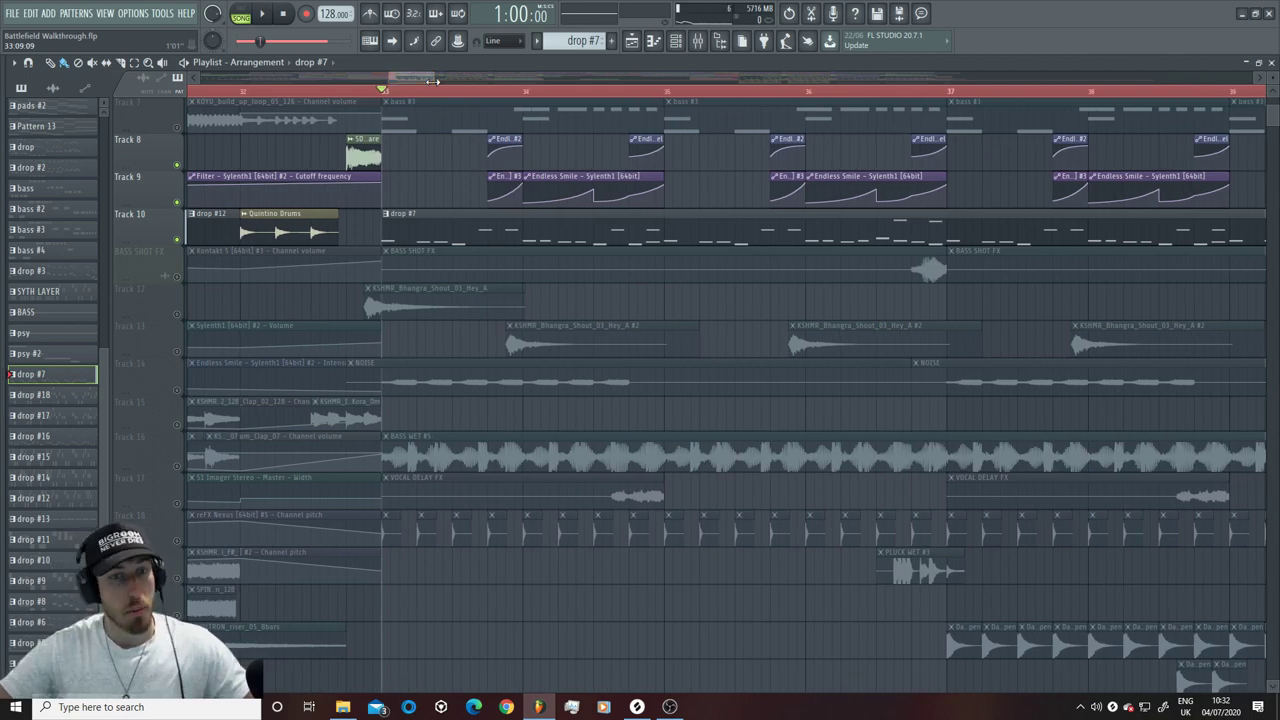
{"action": "left_click_drag", "start_coordinate": [432, 80], "coordinate": [1105, 80]}
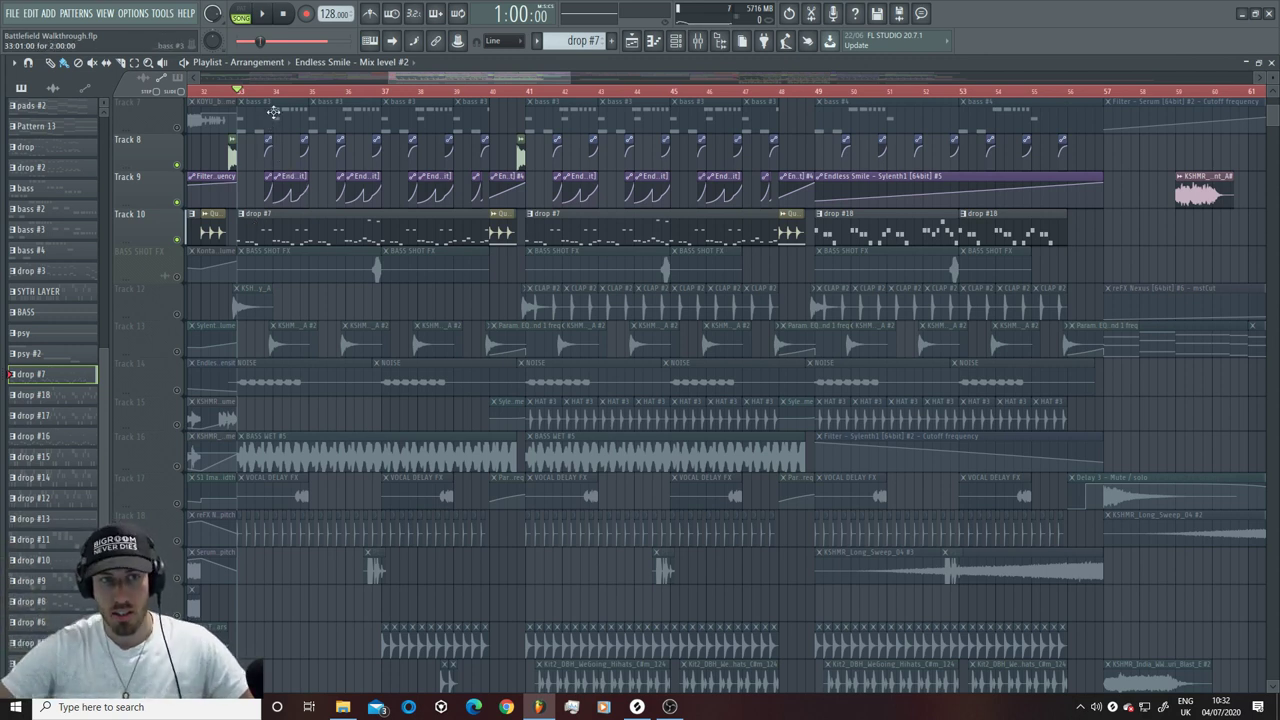
{"action": "key", "text": "space"}
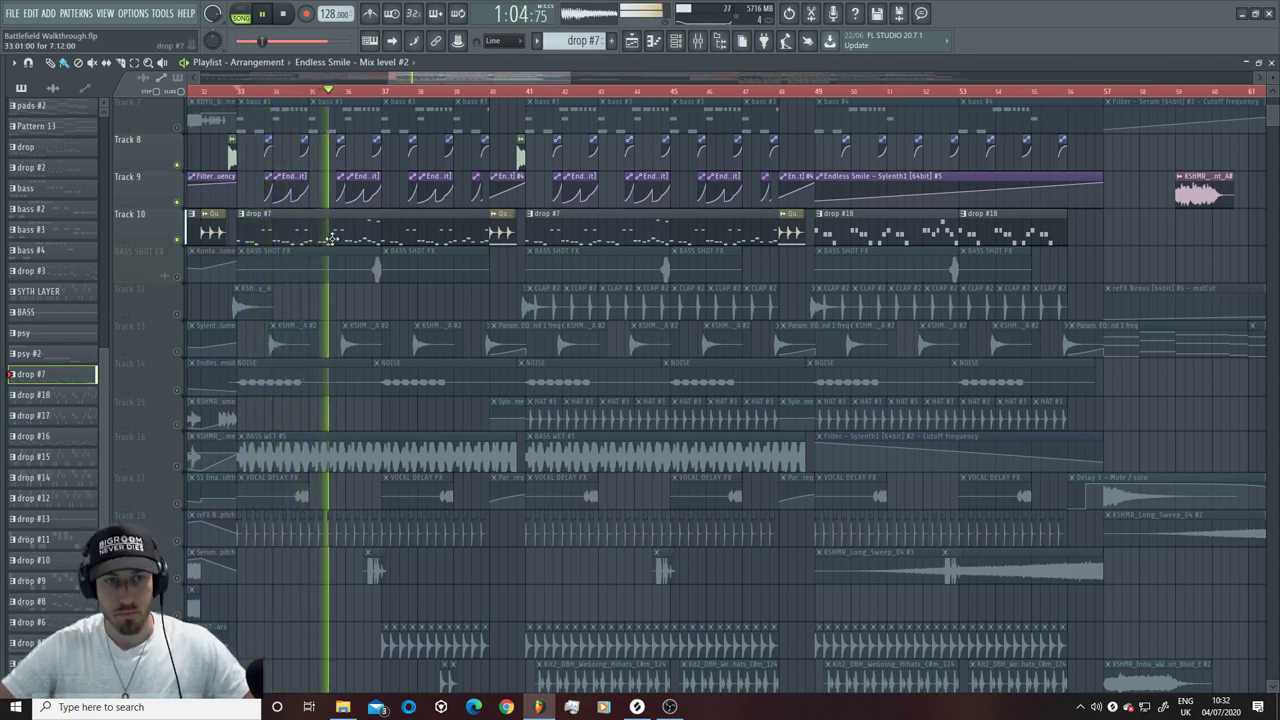
{"action": "key", "text": "space"}
Step: Audition the drop with Track 8 and Track 9 muted, re-enable both during playback for comparison, and stop
{"action": "left_click", "coordinate": [177, 202]}
{"action": "left_click", "coordinate": [177, 165]}
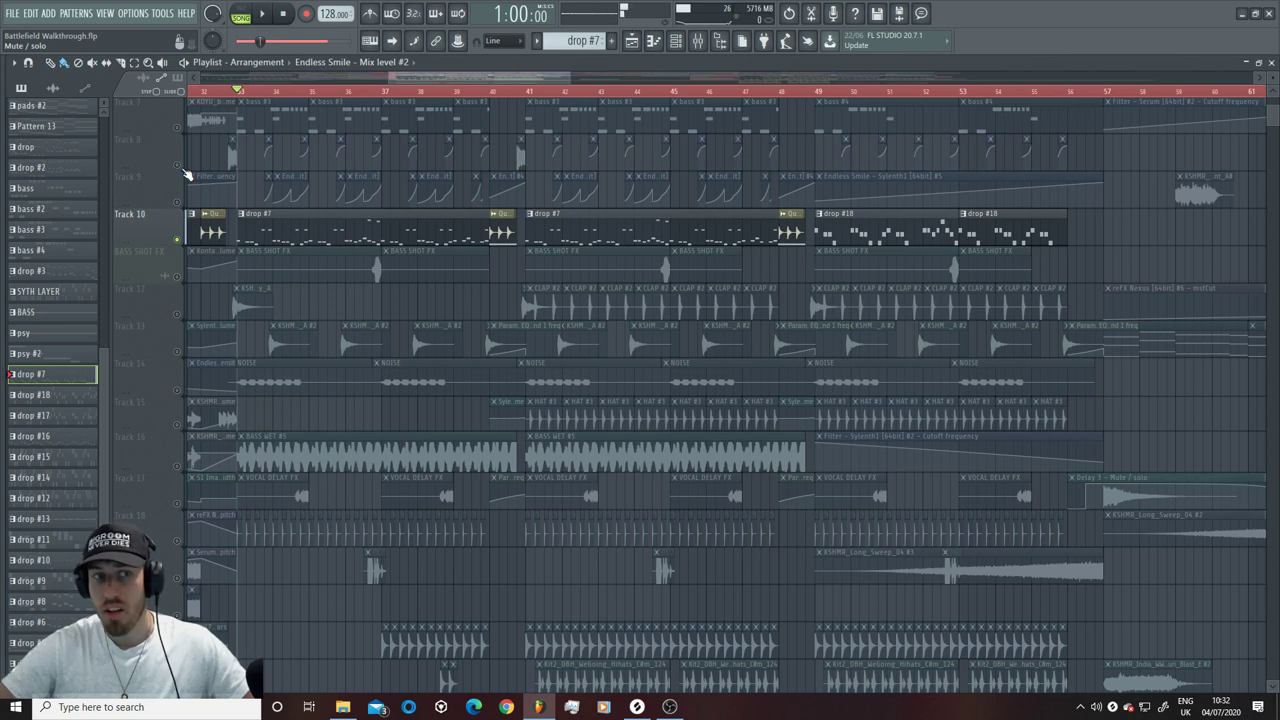
{"action": "key", "text": "space"}
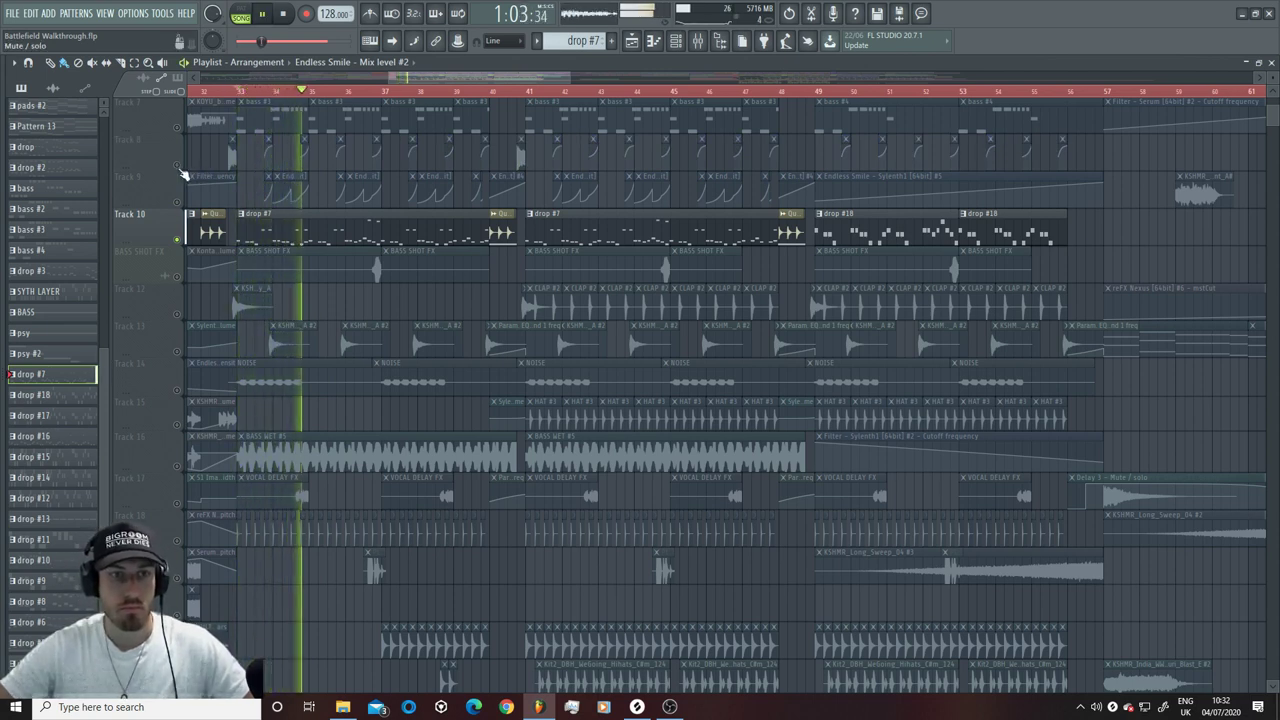
{"action": "left_click", "coordinate": [177, 165]}
{"action": "left_click", "coordinate": [177, 202]}
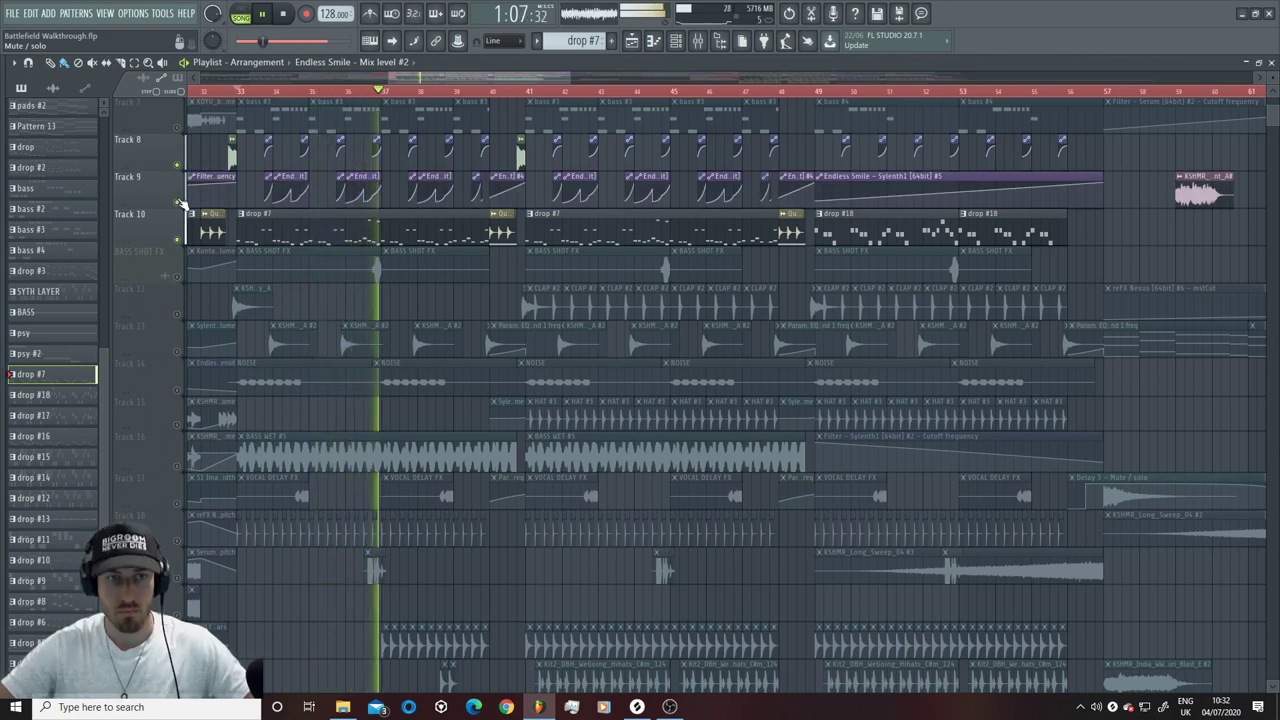
{"action": "scroll", "coordinate": [215, 207], "scroll_direction": "up", "scroll_amount": 6}
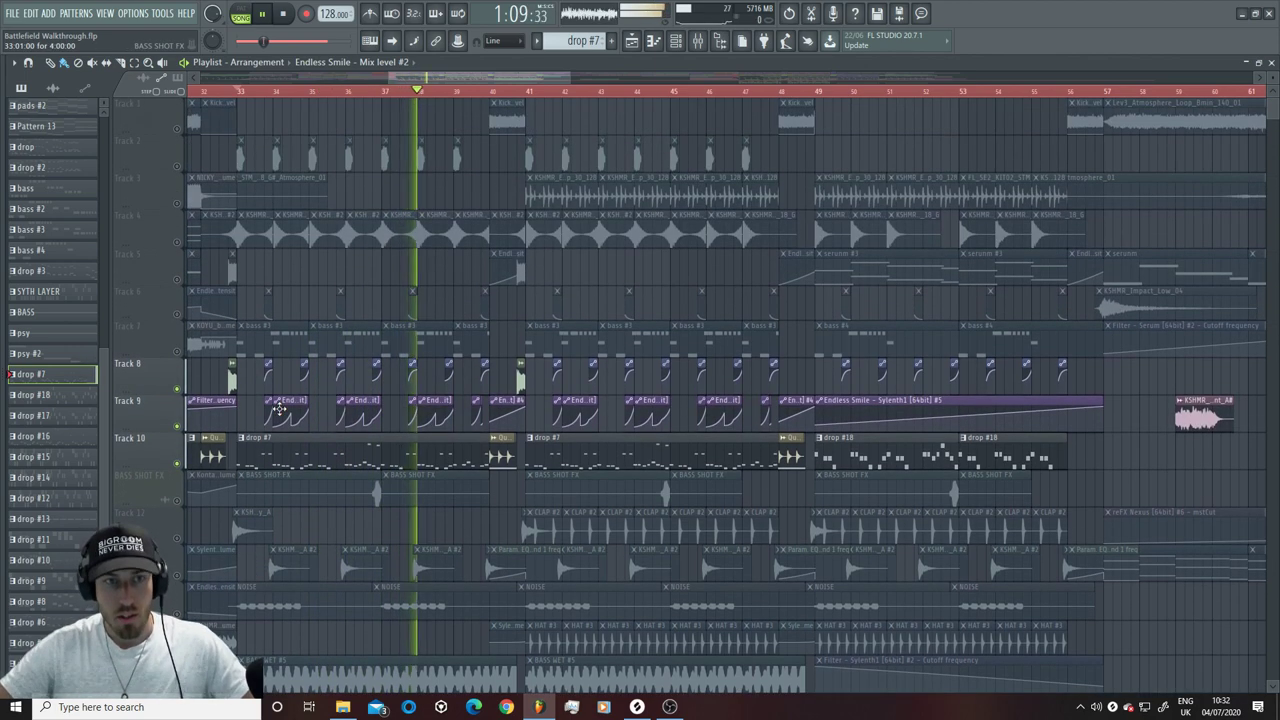
{"action": "key", "text": "space"}
Step: Unmute the kick on Track 52 and open its MRBLACK_Psy_Kick sample settings
{"action": "scroll", "coordinate": [280, 415], "scroll_direction": "down", "scroll_amount": 10}
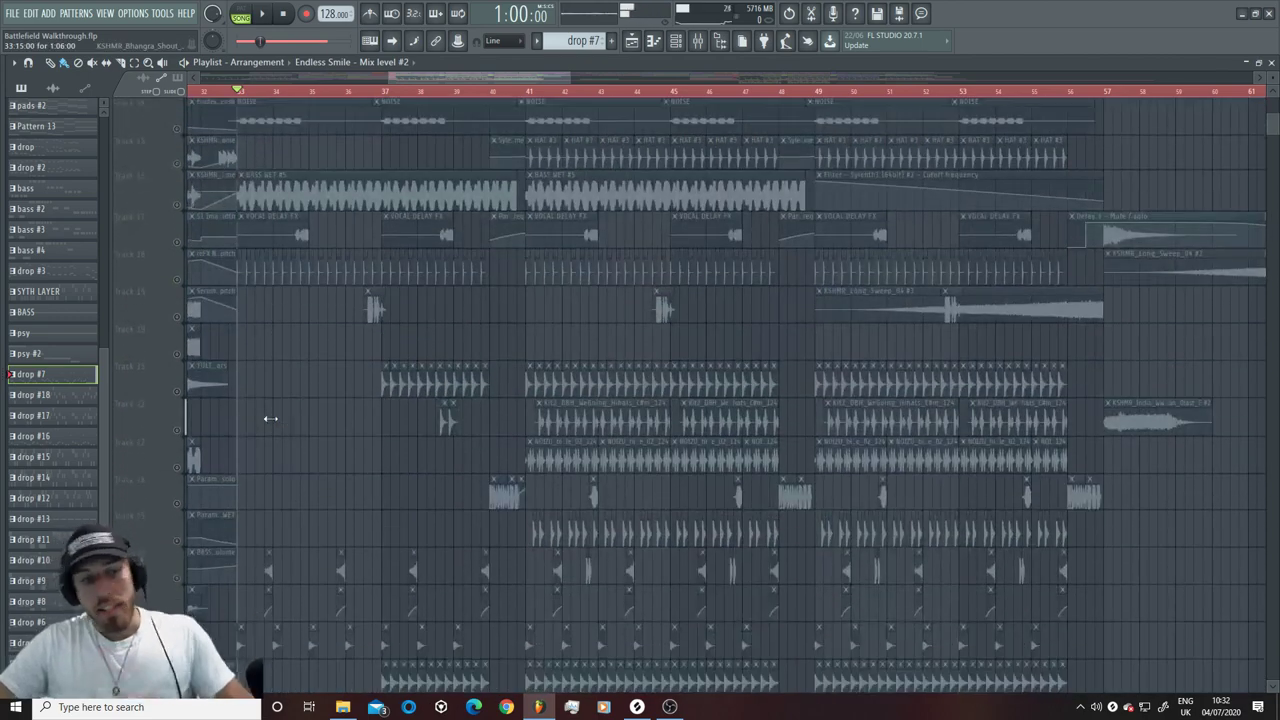
{"action": "scroll", "coordinate": [270, 418], "scroll_direction": "down", "scroll_amount": 8}
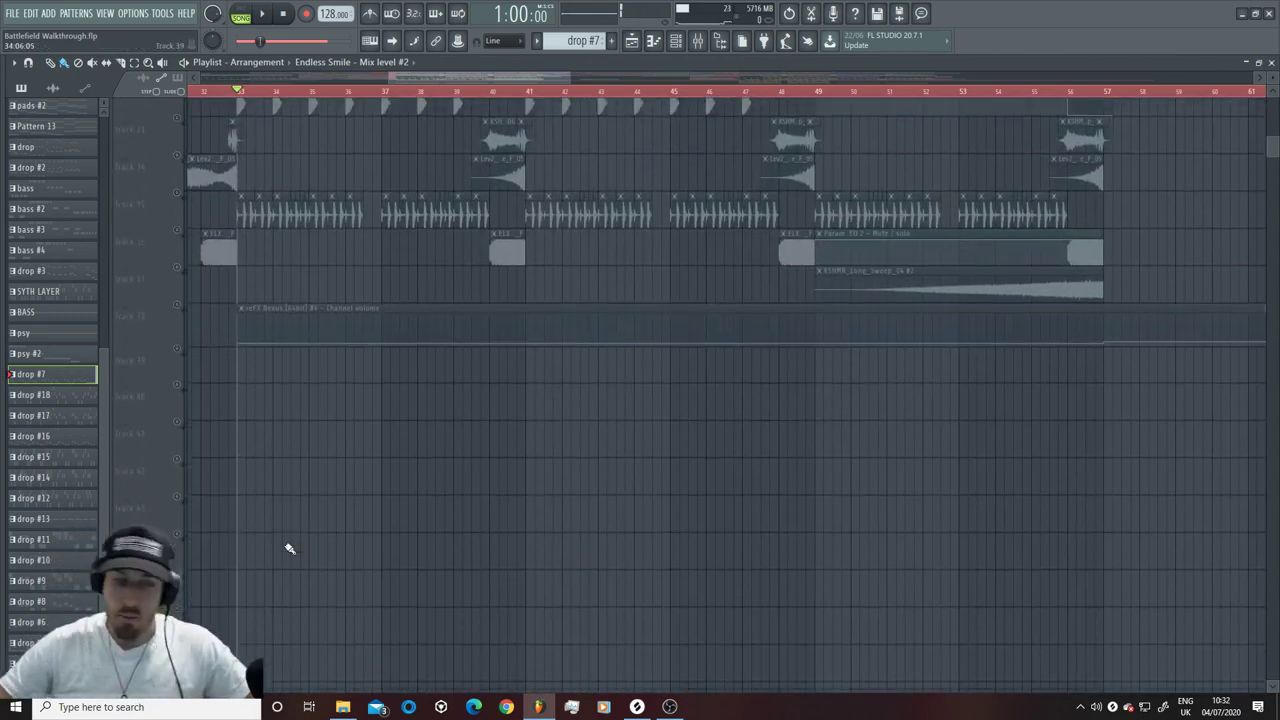
{"action": "scroll", "coordinate": [286, 558], "scroll_direction": "down", "scroll_amount": 5}
{"action": "left_click", "coordinate": [178, 618]}
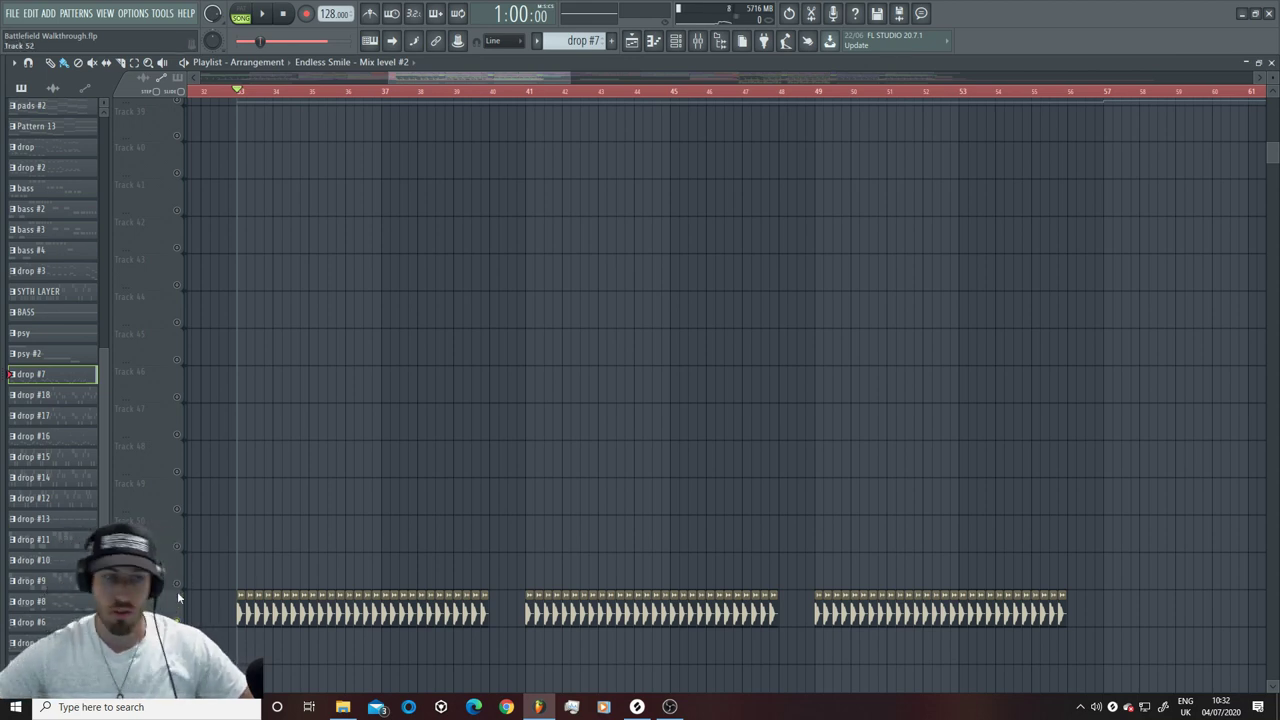
{"action": "double_click", "coordinate": [343, 600]}
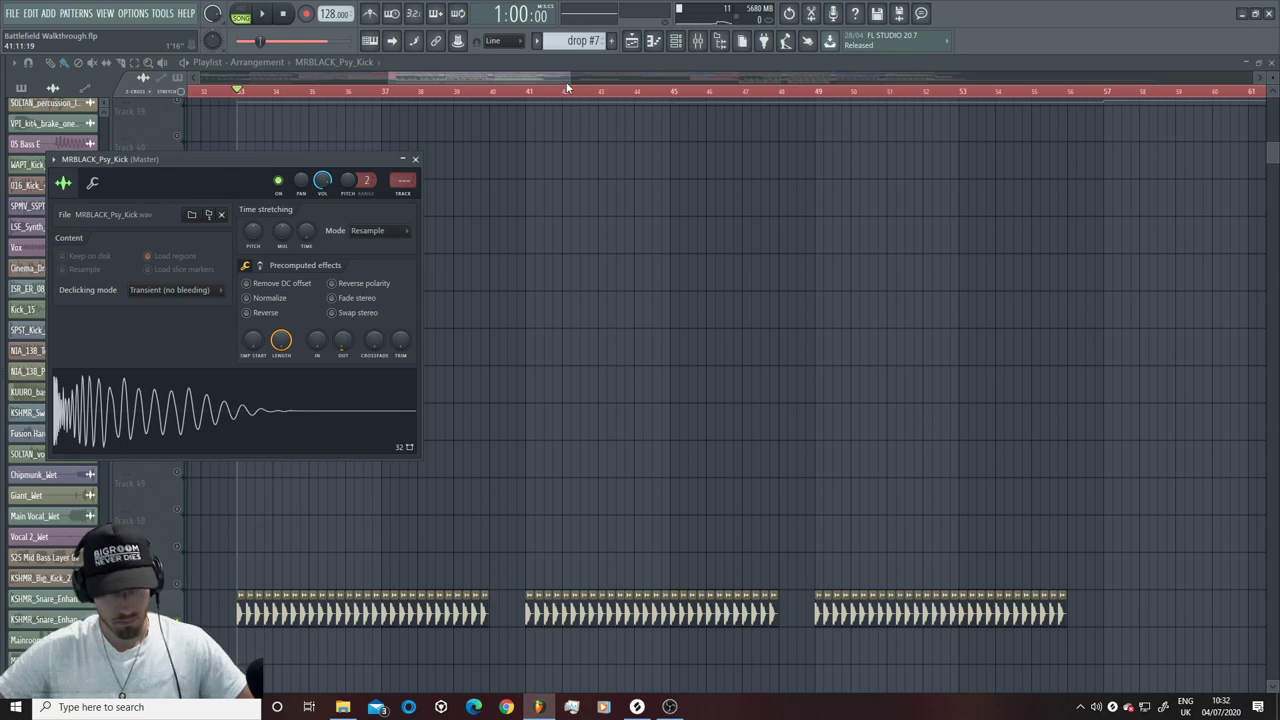
Step: Audition the first drop with the MRBLACK_Psy_Kick layer active and stop playback
{"action": "left_click_drag", "start_coordinate": [566, 79], "coordinate": [527, 79]}
{"action": "scroll", "coordinate": [491, 106], "scroll_direction": "up", "scroll_amount": 2}
{"action": "scroll", "coordinate": [477, 354], "scroll_direction": "down", "scroll_amount": 5}
{"action": "scroll", "coordinate": [477, 354], "scroll_direction": "up", "scroll_amount": 6}
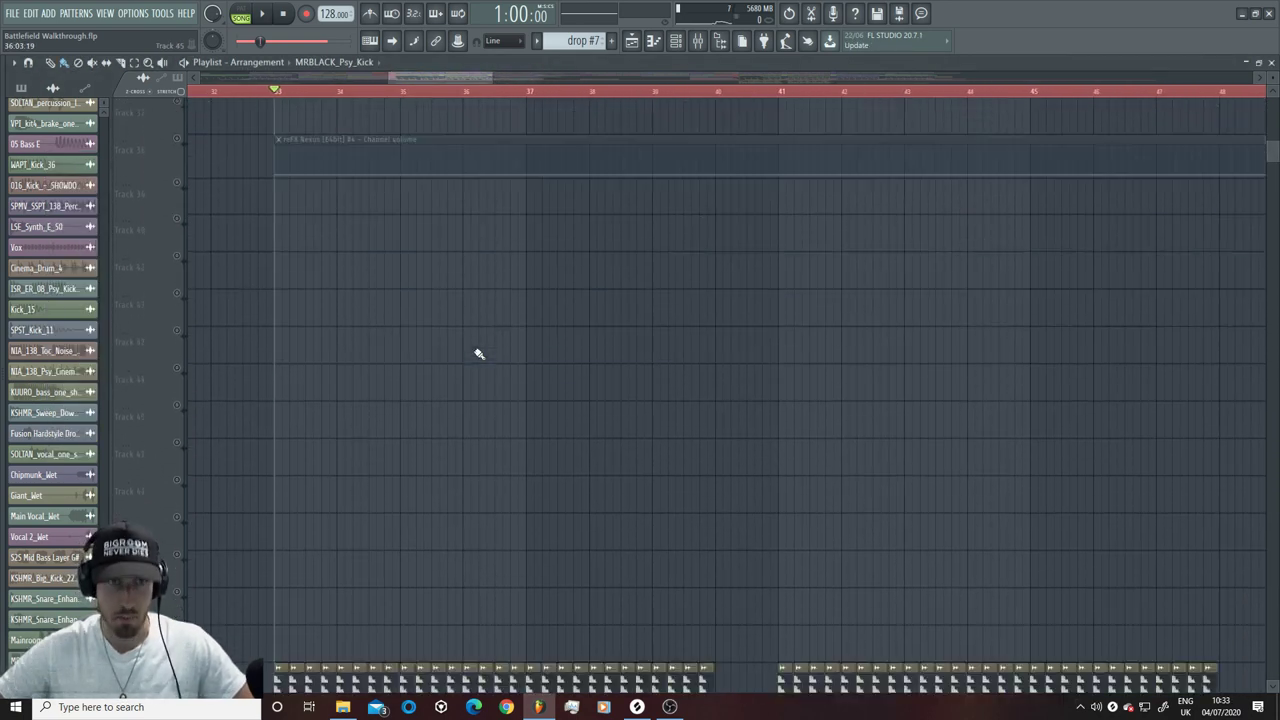
{"action": "key", "text": "space"}
{"action": "scroll", "coordinate": [477, 354], "scroll_direction": "up", "scroll_amount": 6}
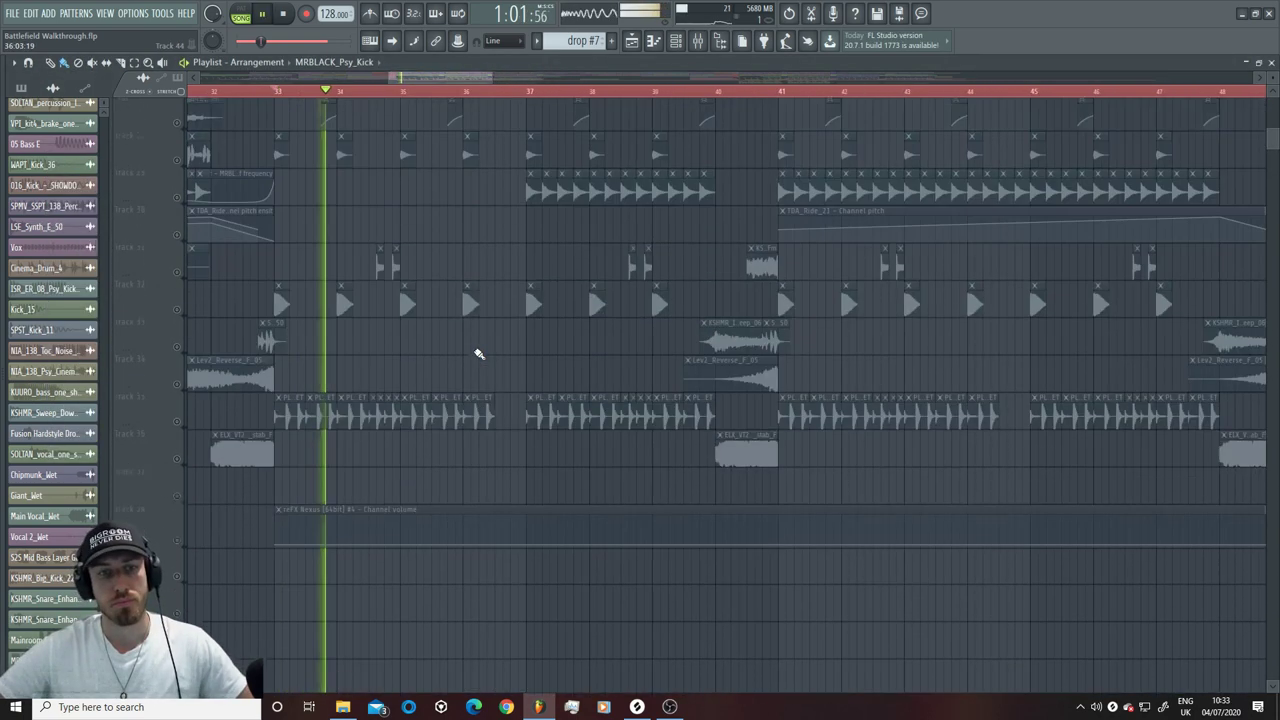
{"action": "scroll", "coordinate": [478, 353], "scroll_direction": "up", "scroll_amount": 6}
{"action": "key", "text": "space"}
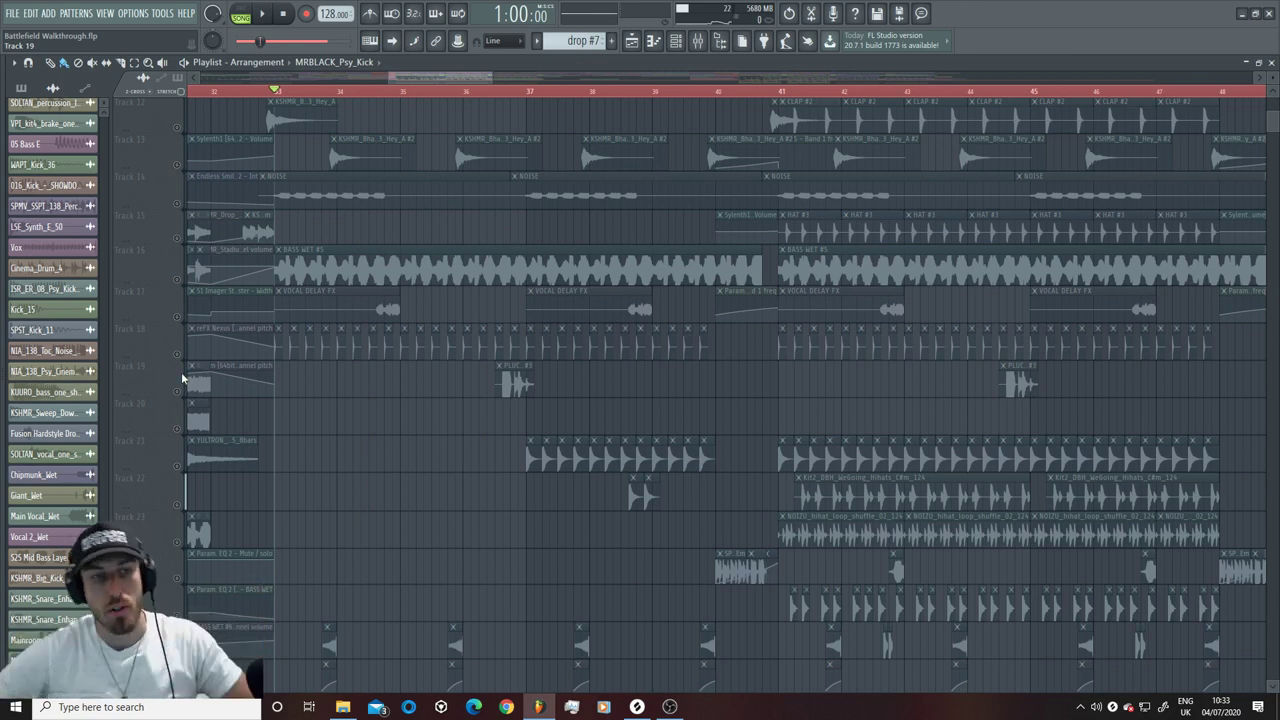
Step: Unmute the top kick on Track 18, inspect the KSHMR Top Kick 02 sample settings and audition it with the drop
{"action": "left_click", "coordinate": [386, 350]}
{"action": "left_click", "coordinate": [375, 346]}
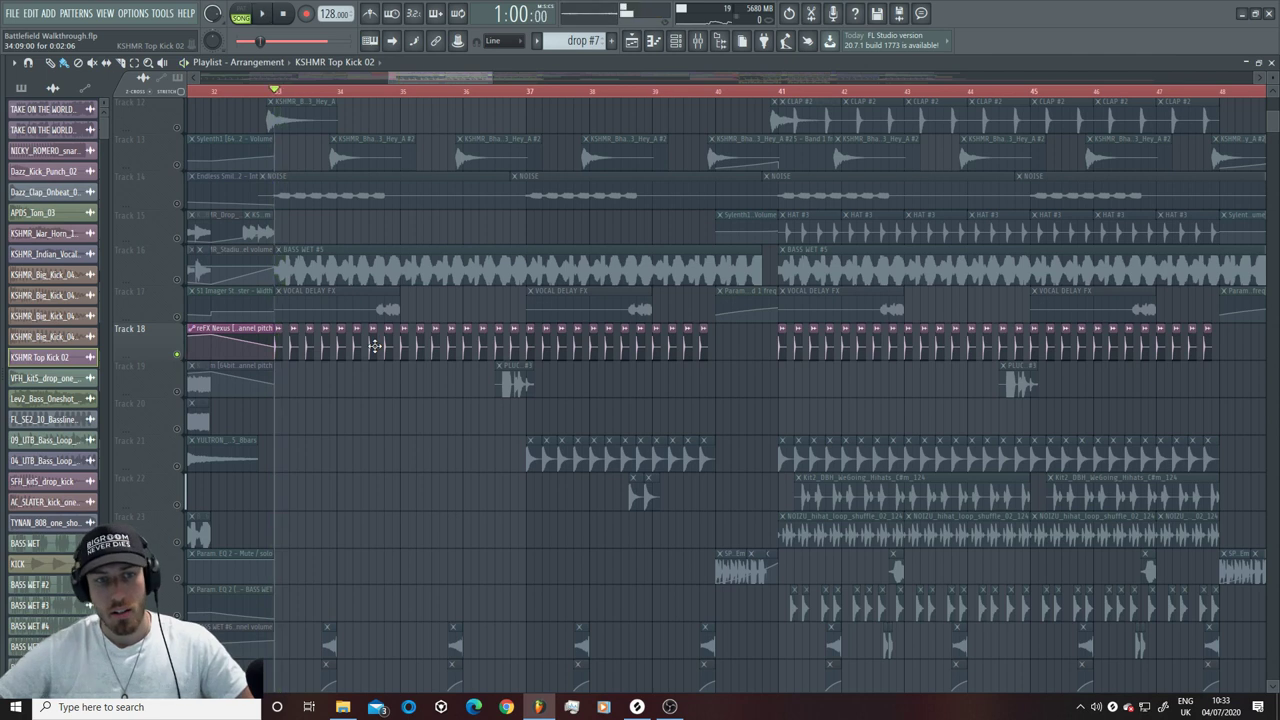
{"action": "double_click", "coordinate": [375, 346]}
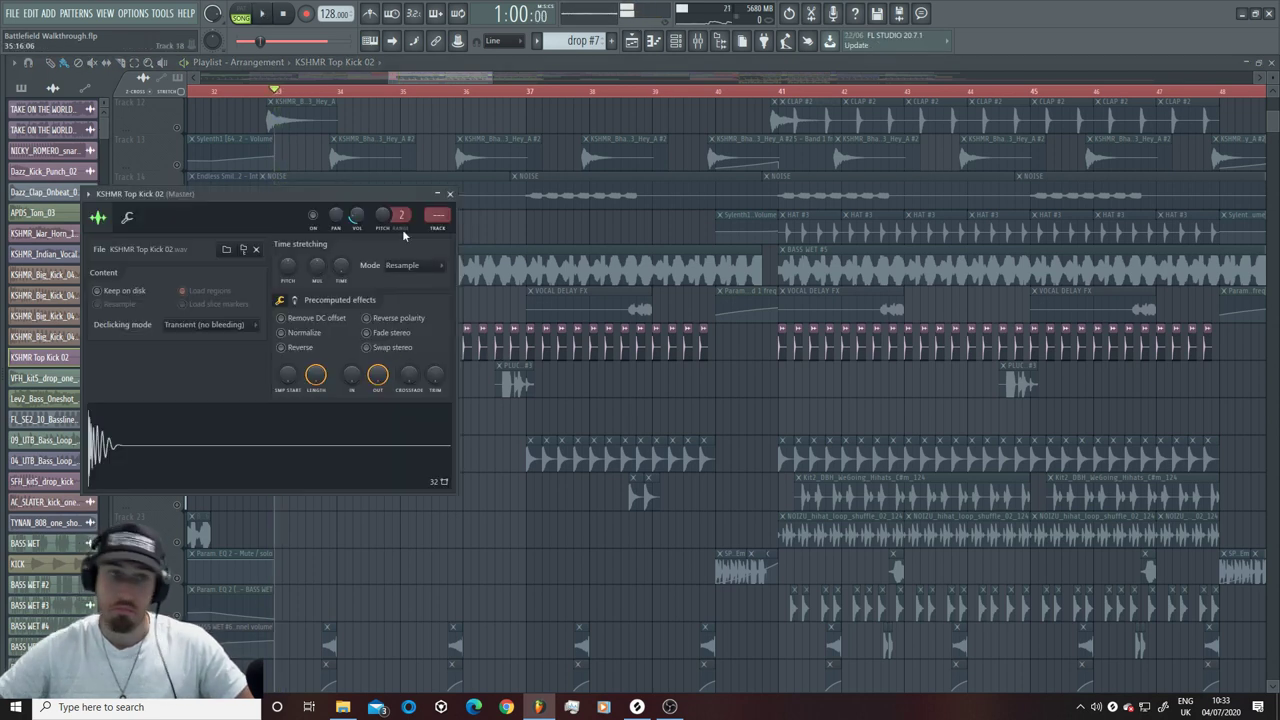
{"action": "key", "text": "space"}
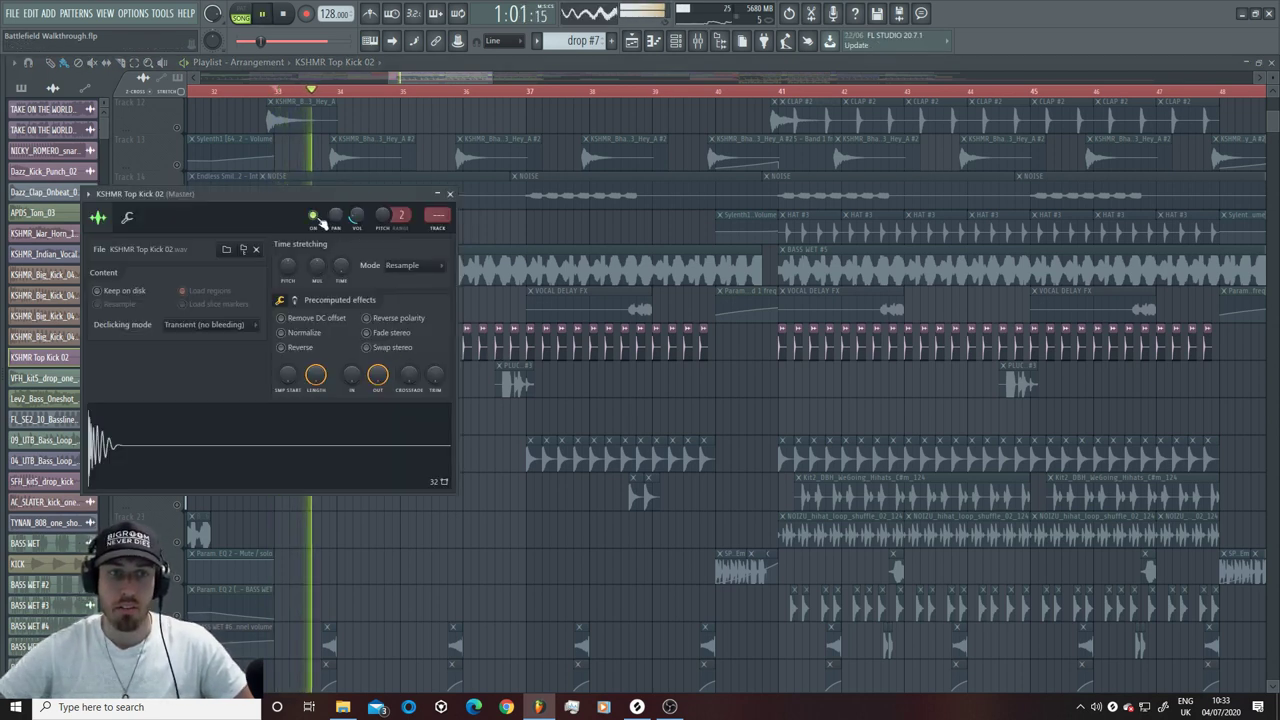
{"action": "key", "text": "space"}
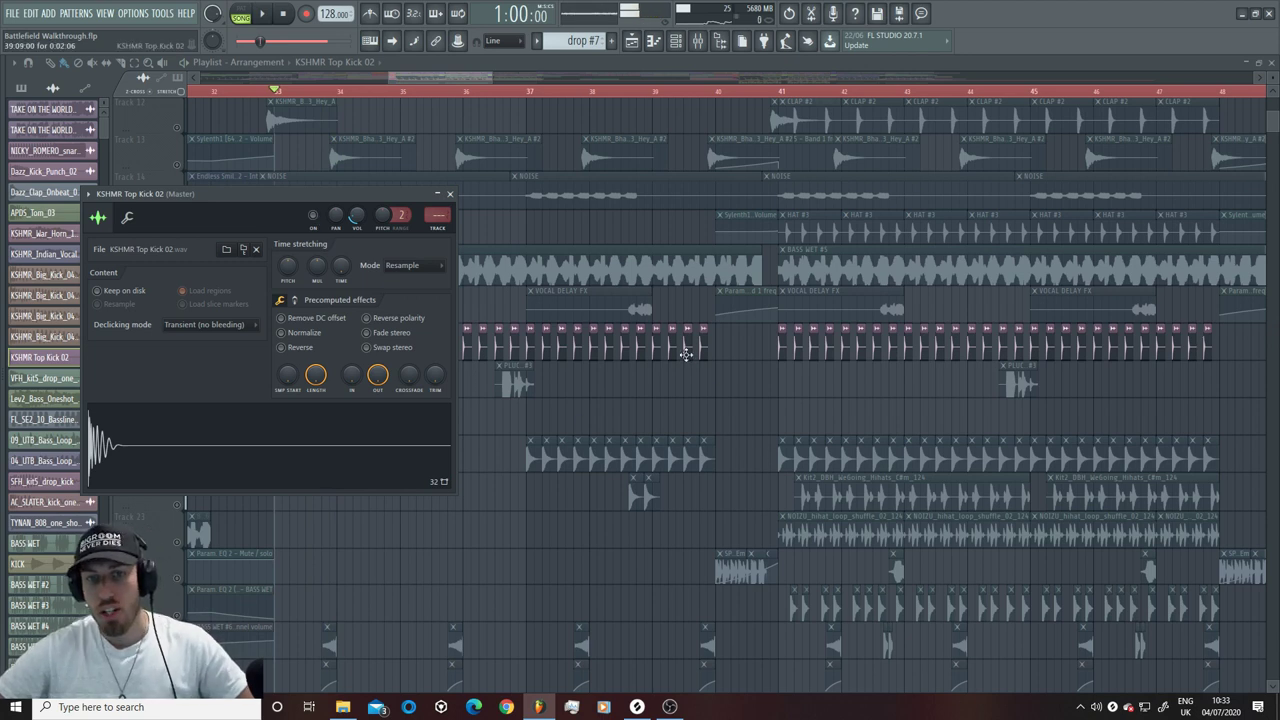
{"action": "key", "text": "Escape"}
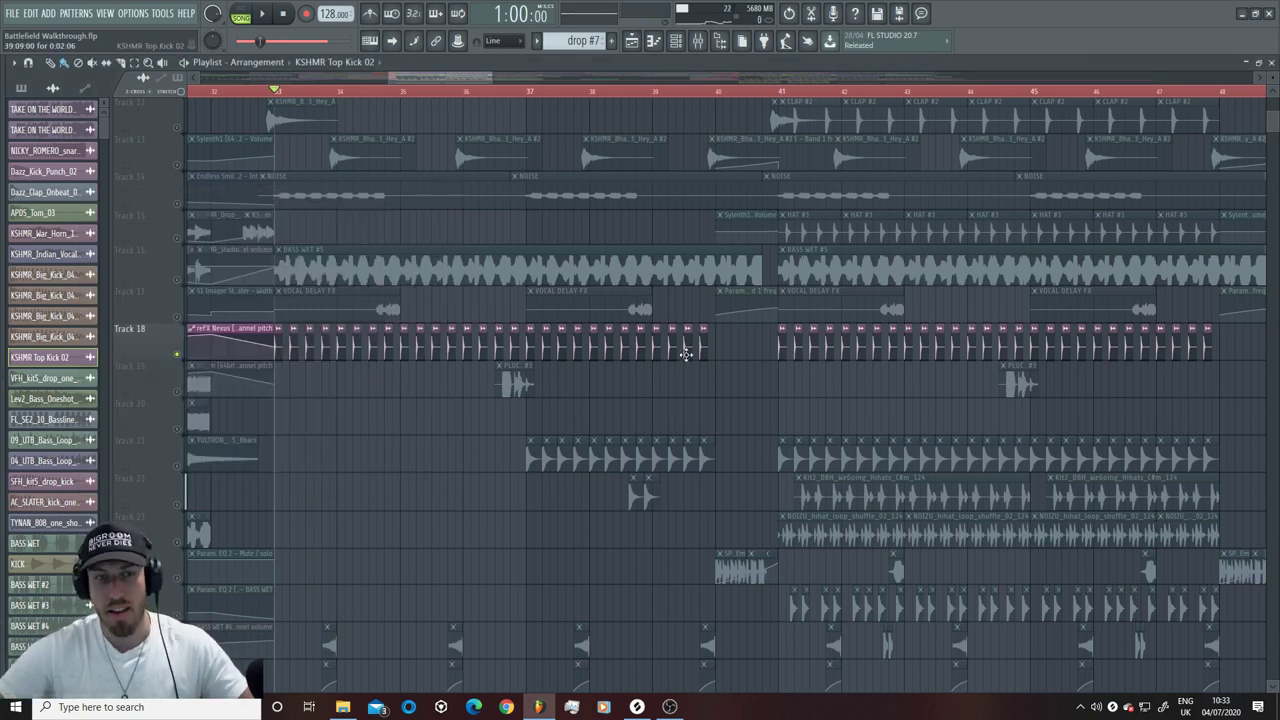
Step: Review the kick and drop tracks in the playlist and inspect the BASS WET #5 sample settings on Track 16
{"action": "scroll", "coordinate": [686, 355], "scroll_direction": "down", "scroll_amount": 10}
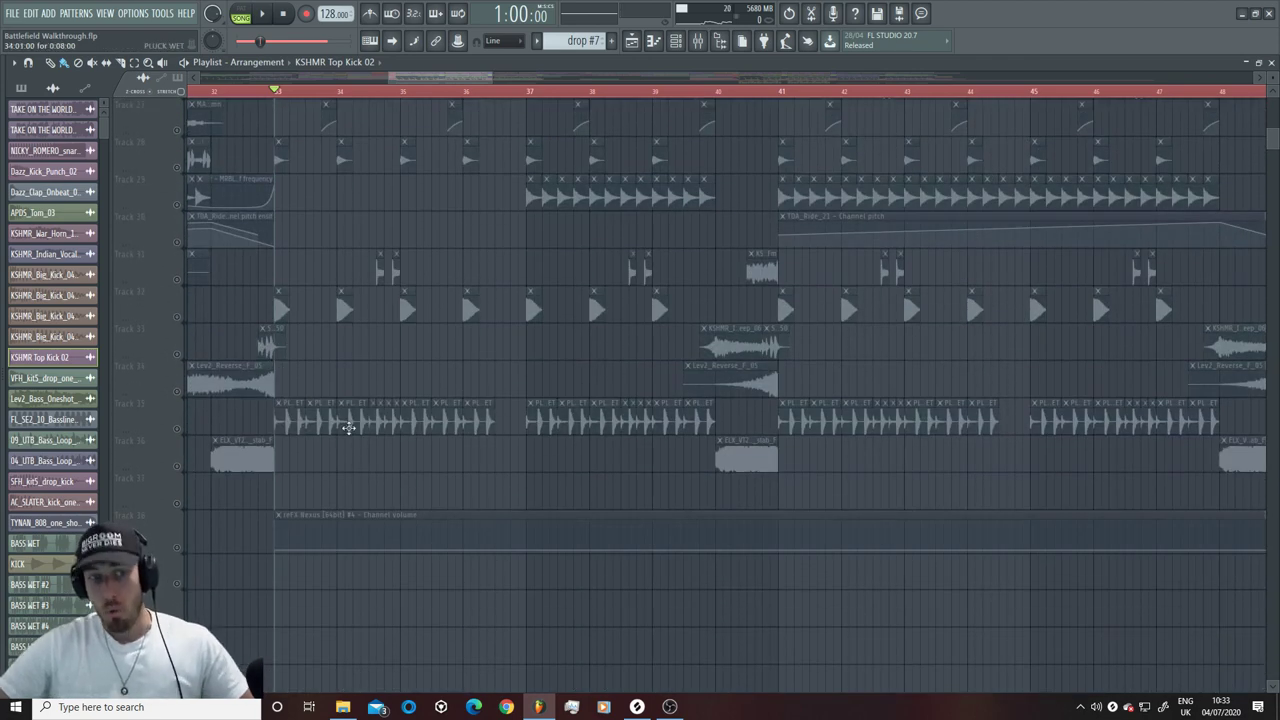
{"action": "scroll", "coordinate": [348, 428], "scroll_direction": "down", "scroll_amount": 8}
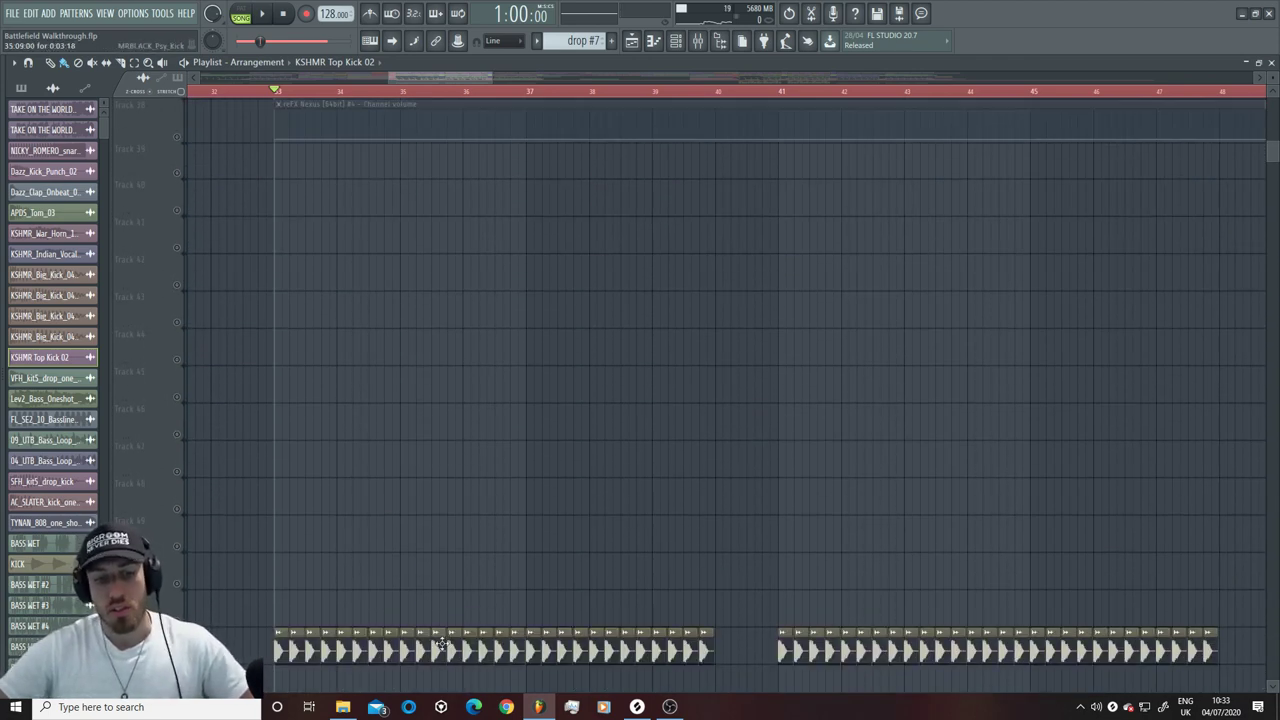
{"action": "scroll", "coordinate": [442, 643], "scroll_direction": "up", "scroll_amount": 12}
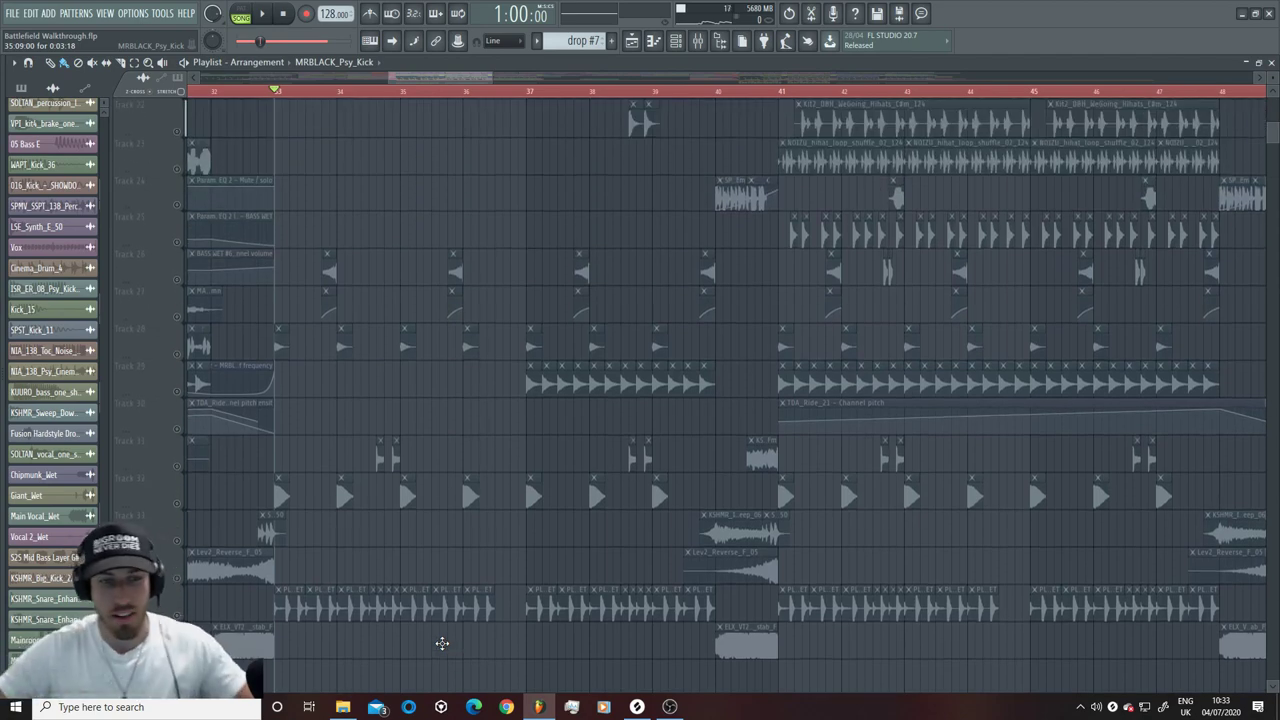
{"action": "scroll", "coordinate": [442, 643], "scroll_direction": "up", "scroll_amount": 15}
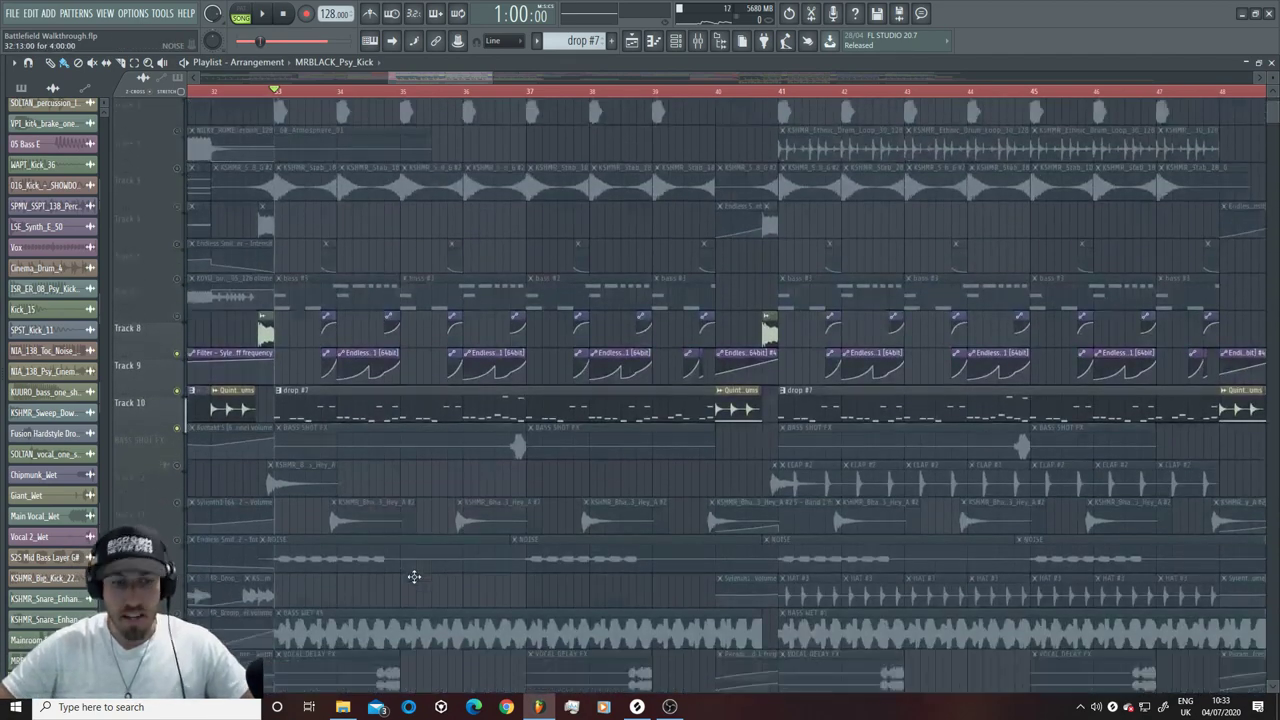
{"action": "scroll", "coordinate": [414, 576], "scroll_direction": "down", "scroll_amount": 5}
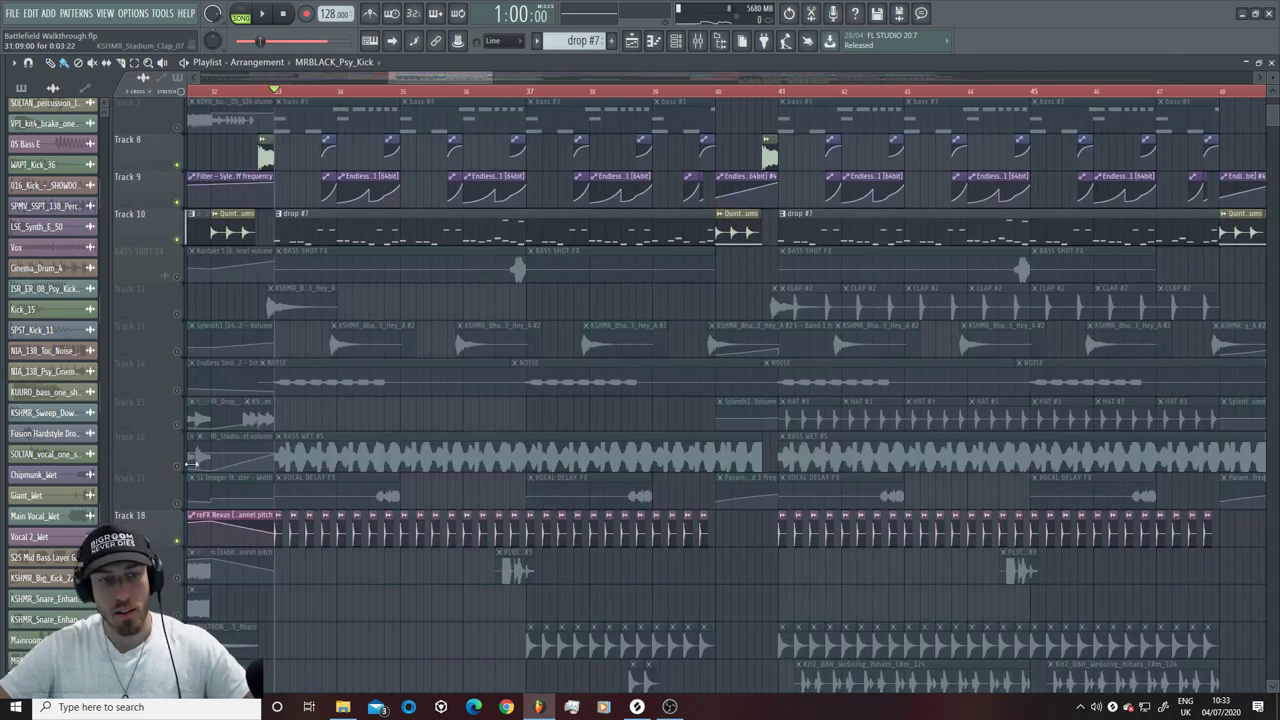
{"action": "key", "text": "space"}
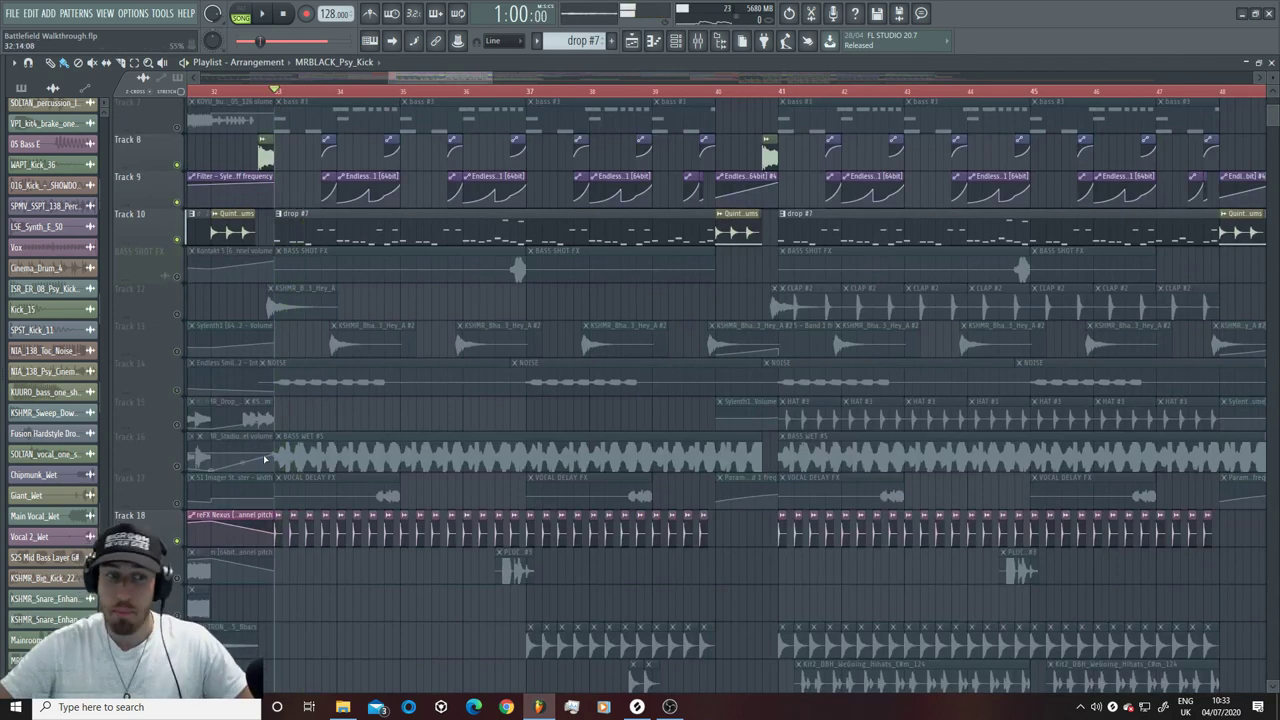
{"action": "double_click", "coordinate": [316, 458]}
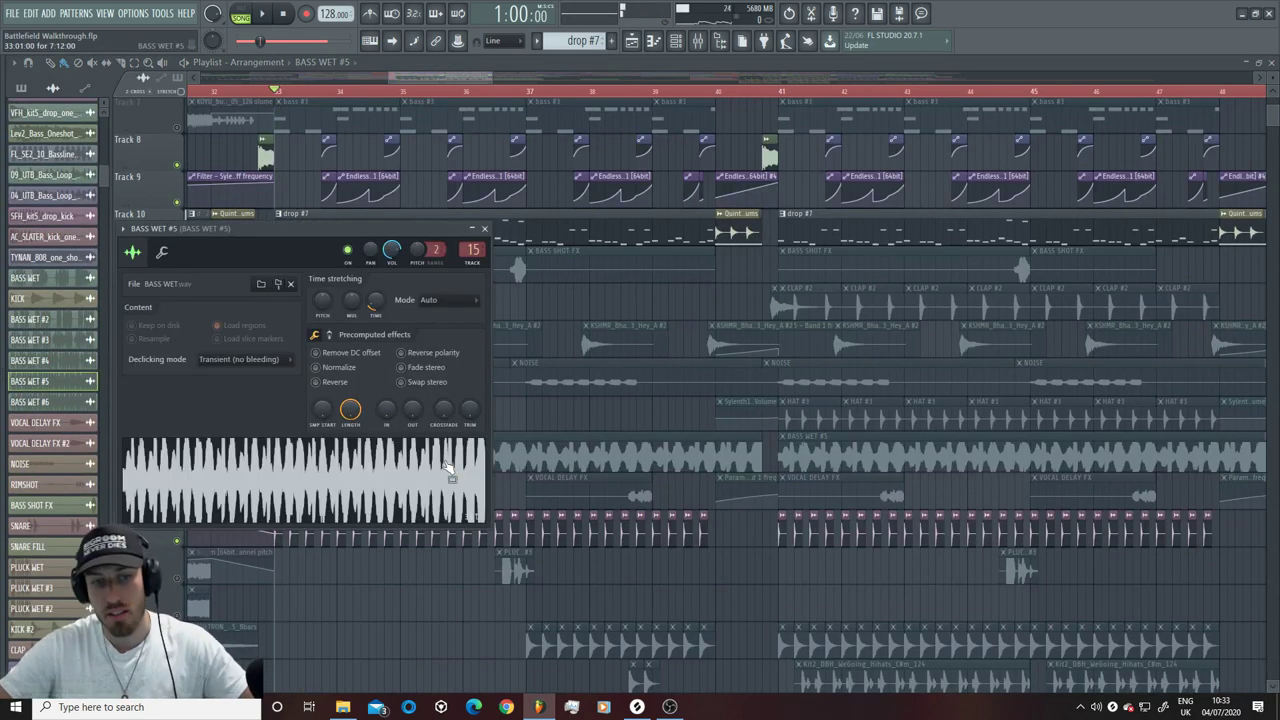
{"action": "key", "text": "Escape"}
Step: Place a BASS WET #5 clip at bar 34 on Track 46, make it unique and route it to a free mixer track
{"action": "scroll", "coordinate": [281, 572], "scroll_direction": "down", "scroll_amount": 10}
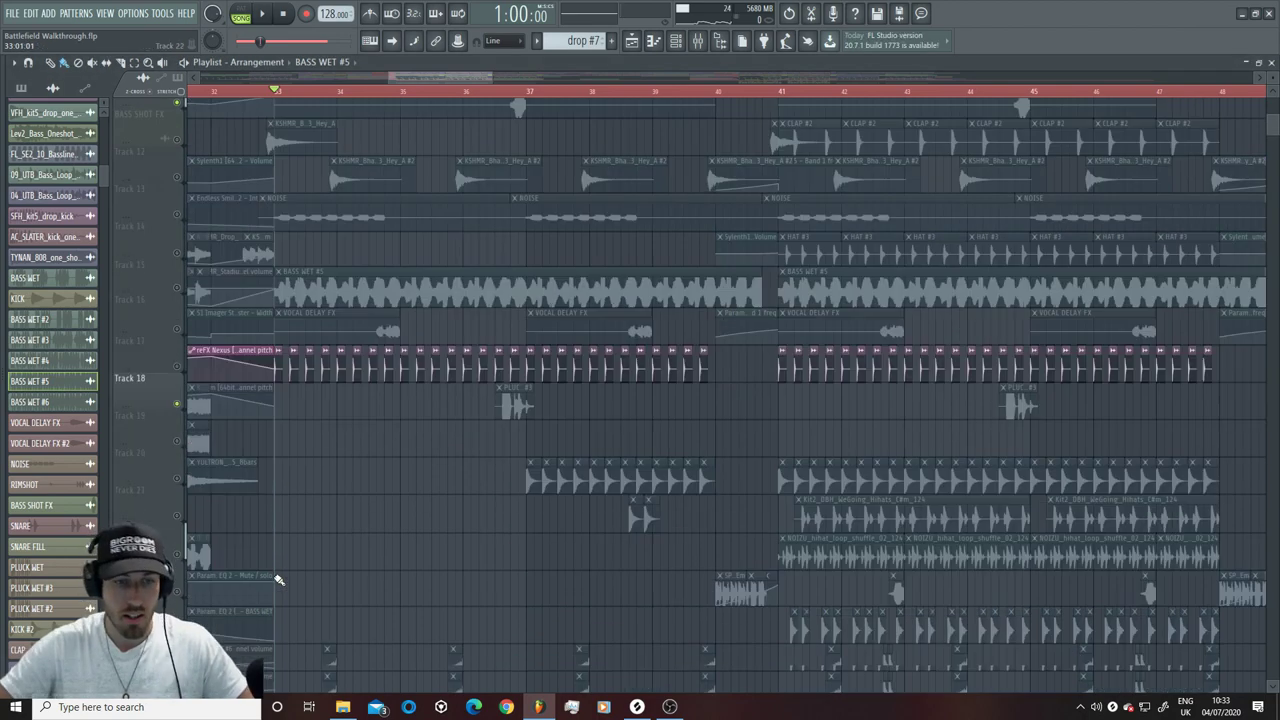
{"action": "left_click", "coordinate": [344, 339]}
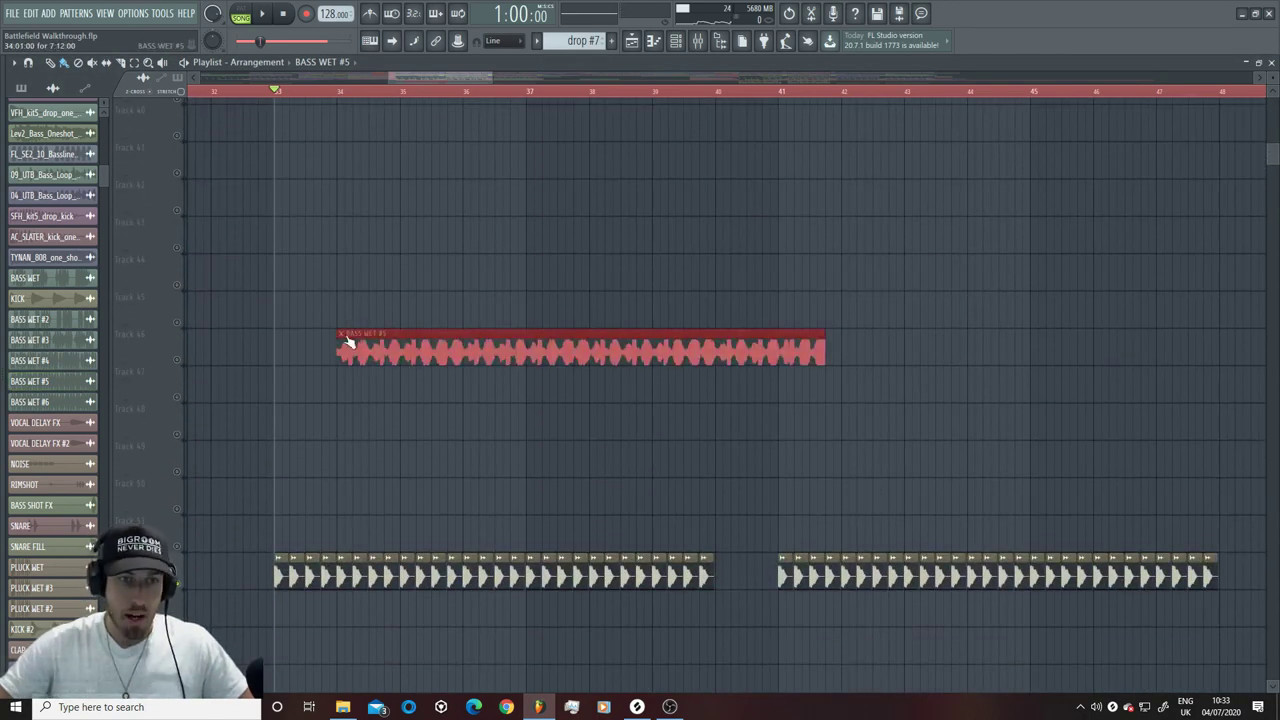
{"action": "left_click", "coordinate": [349, 342]}
{"action": "left_click", "coordinate": [375, 434]}
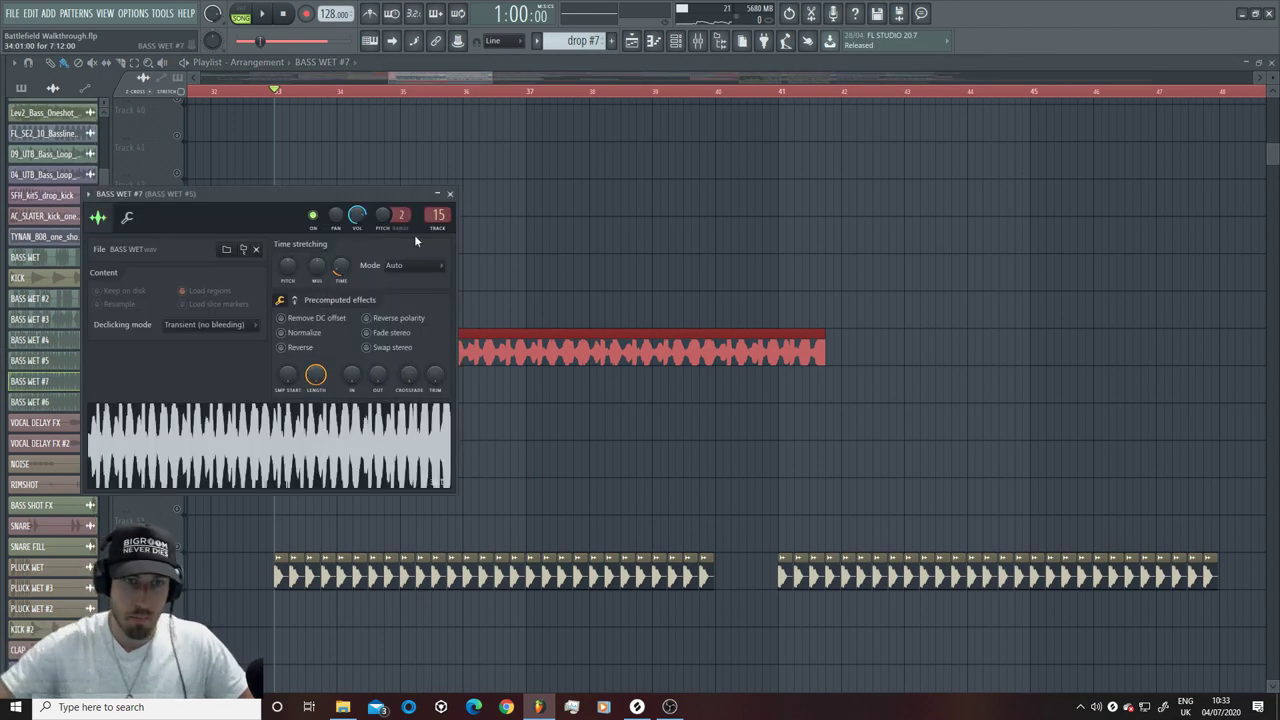
{"action": "key", "text": "ctrl+l"}
{"action": "left_click", "coordinate": [686, 242]}
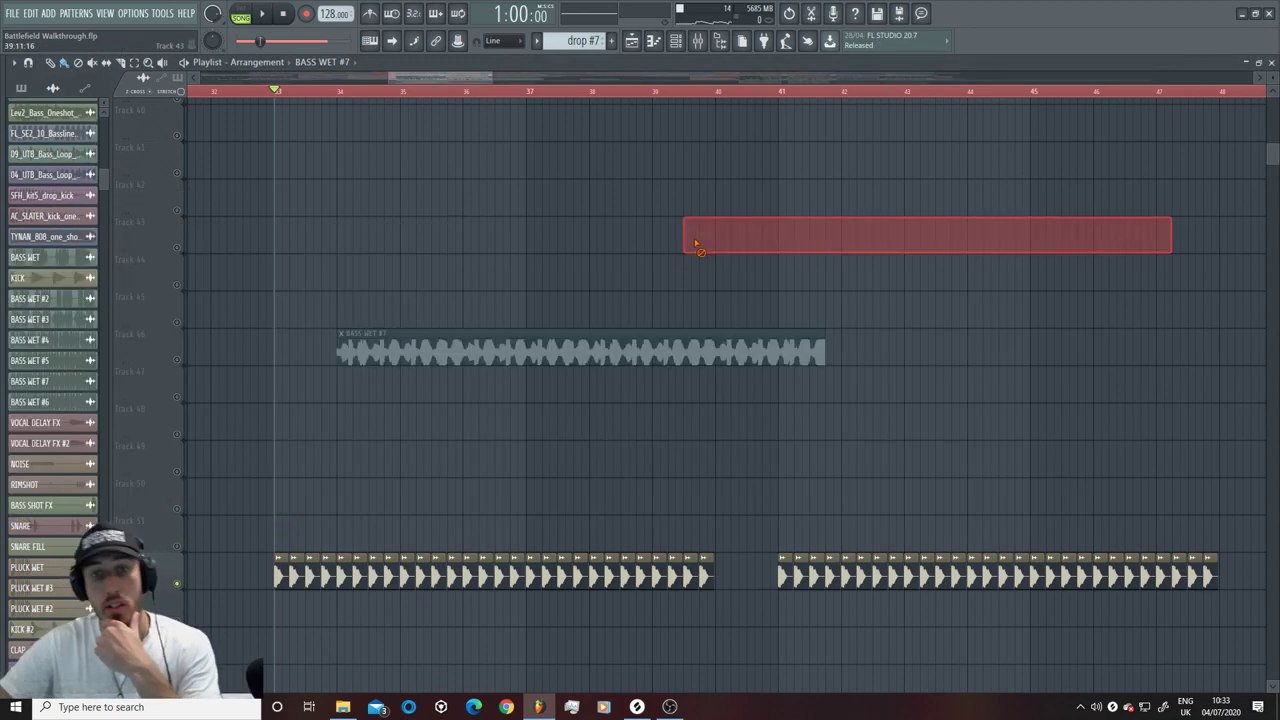
Step: Check the BASS WET #7 sample settings and delete its clip from Track 46
{"action": "double_click", "coordinate": [700, 345]}
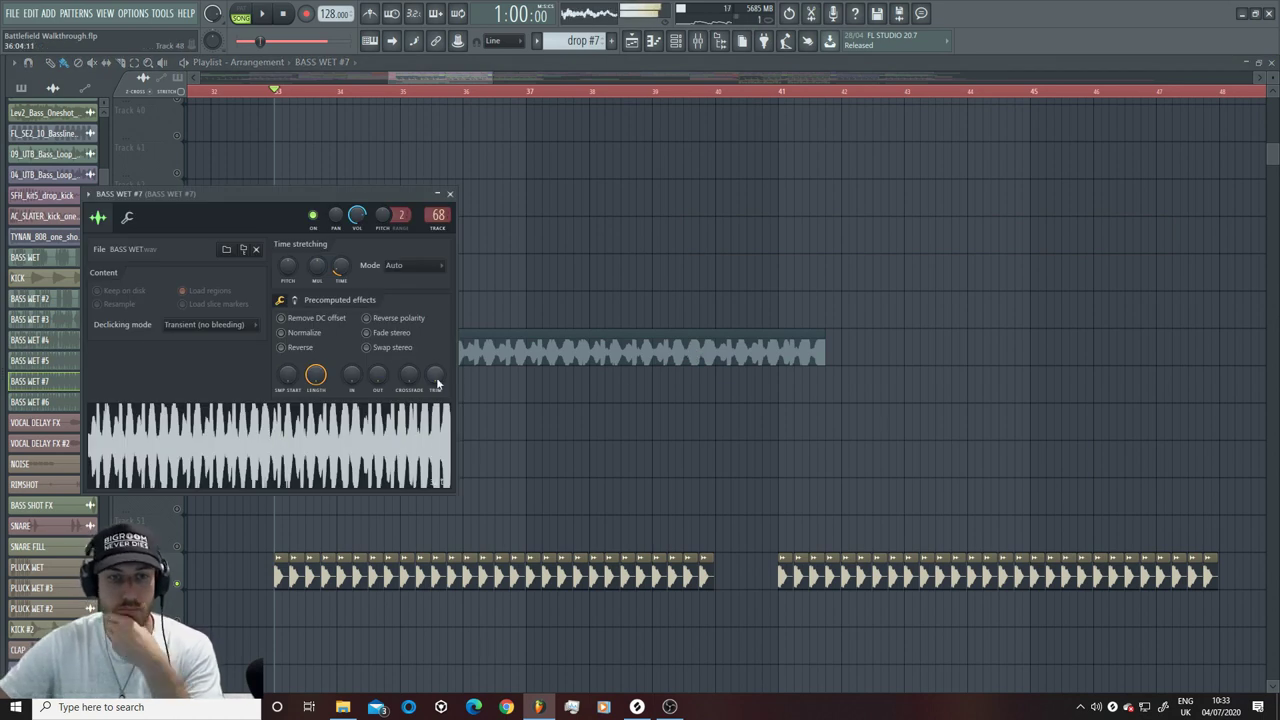
{"action": "right_click", "coordinate": [538, 348]}
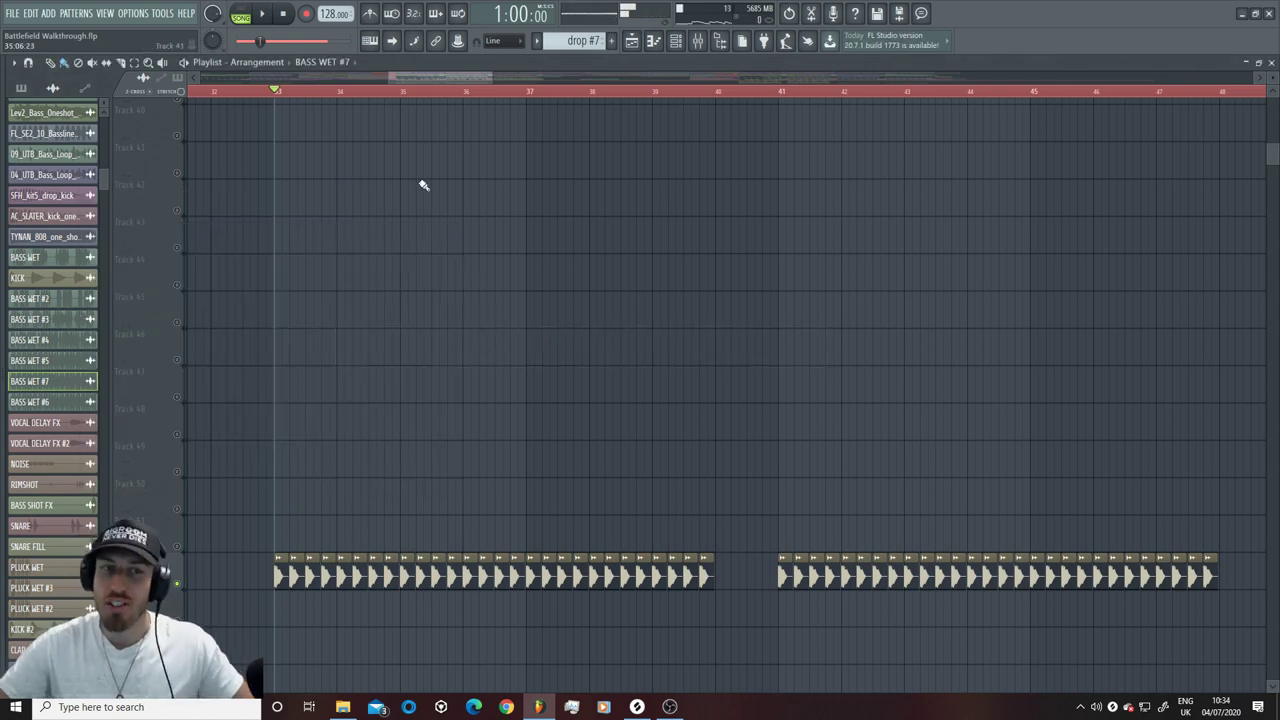
Step: Unmute the BASS WET #5 bass on Track 16, check its sample settings and audition it with the drop
{"action": "scroll", "coordinate": [363, 394], "scroll_direction": "up", "scroll_amount": 10}
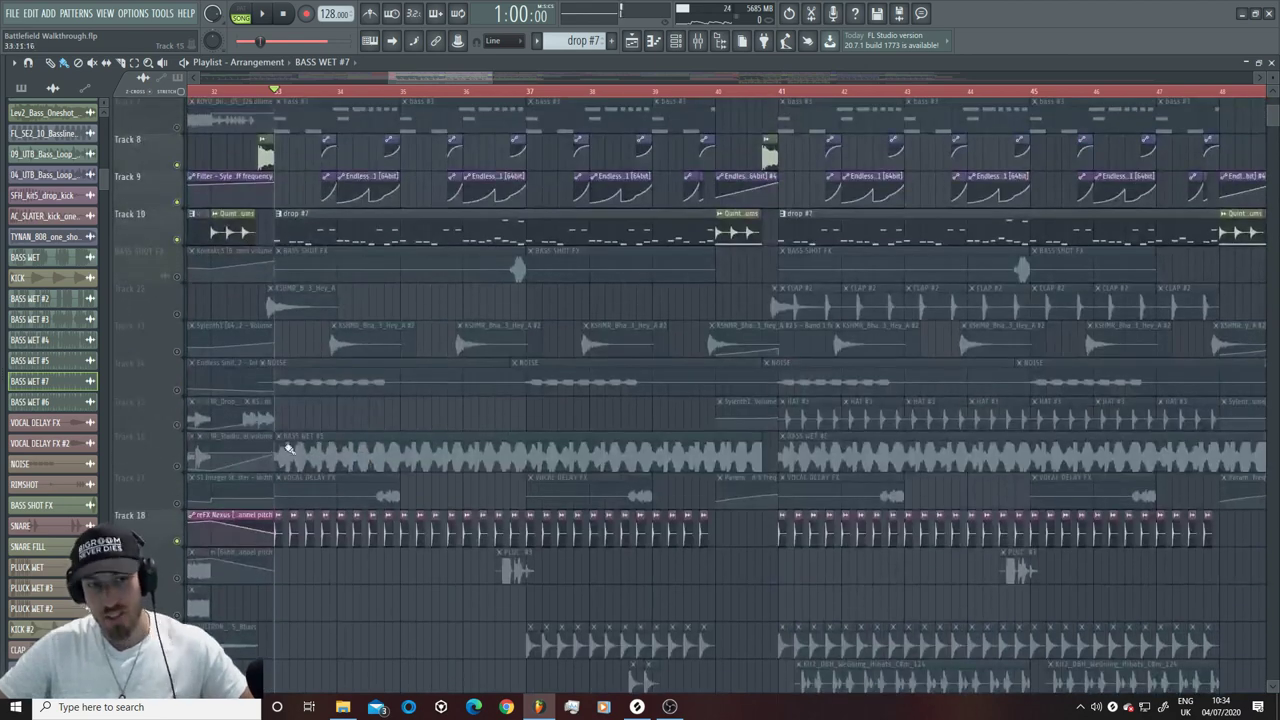
{"action": "left_click", "coordinate": [179, 465]}
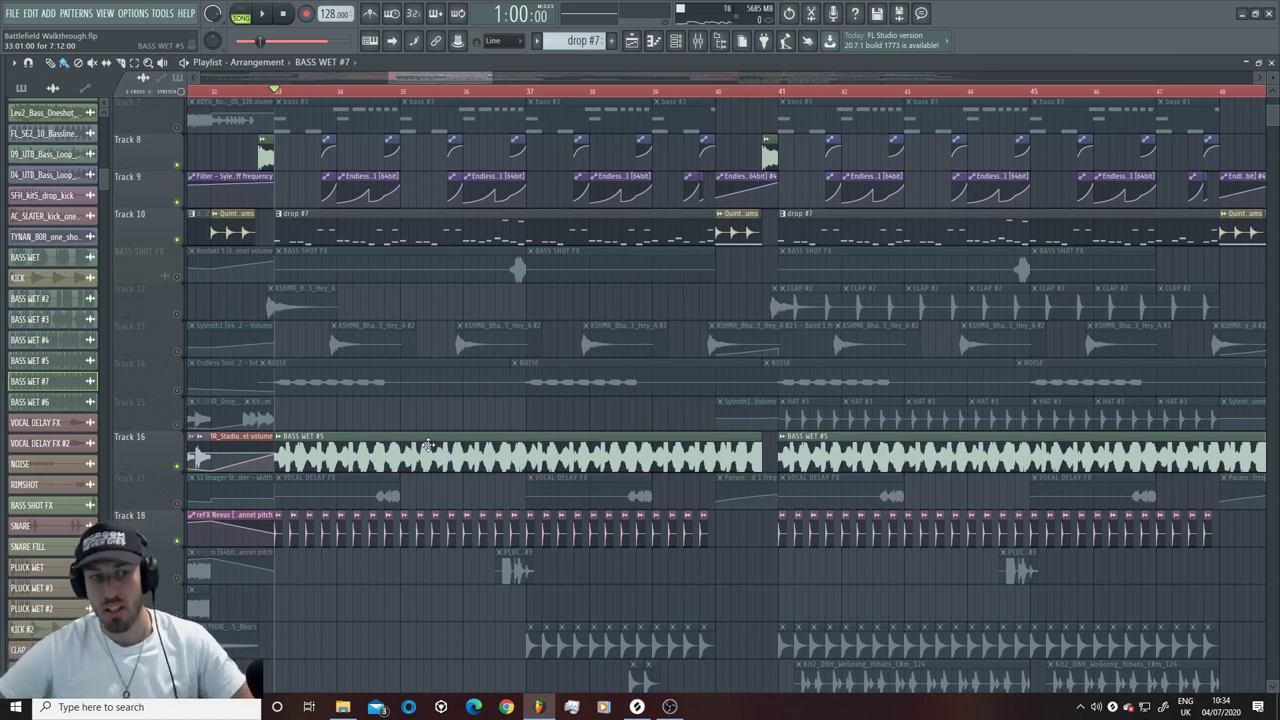
{"action": "double_click", "coordinate": [427, 444]}
{"action": "key", "text": "space"}
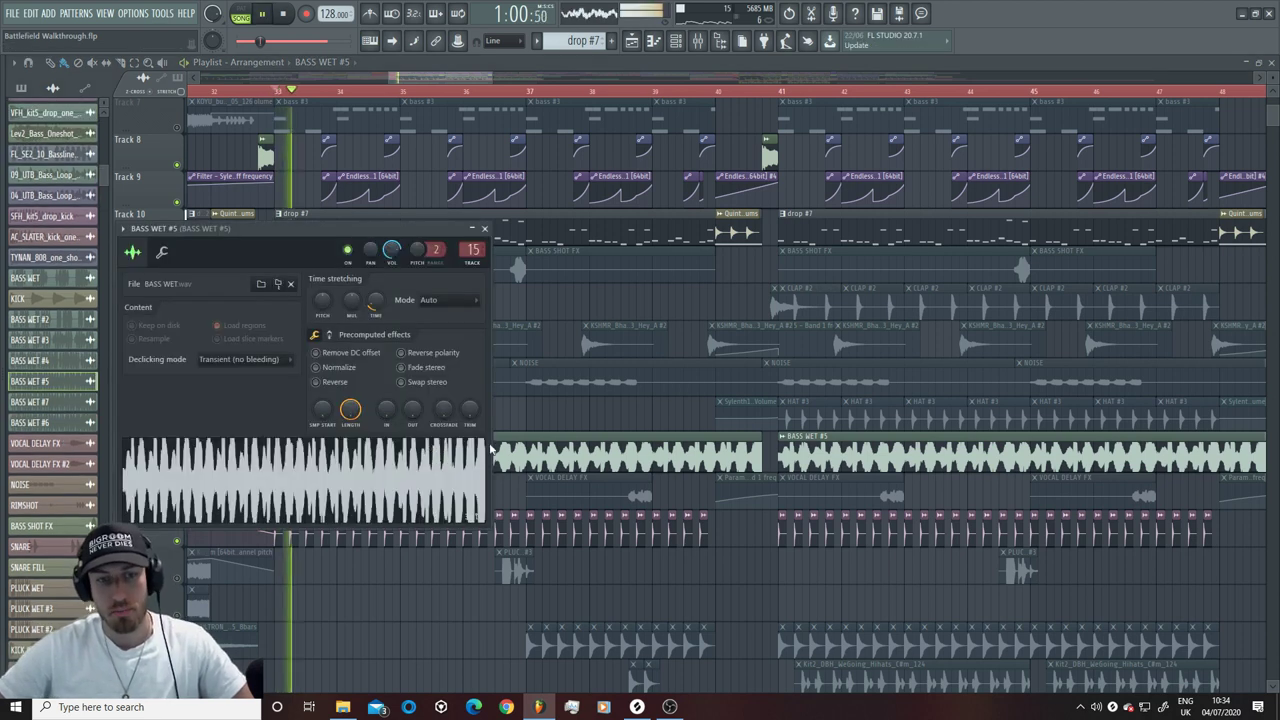
{"action": "key", "text": "Escape"}
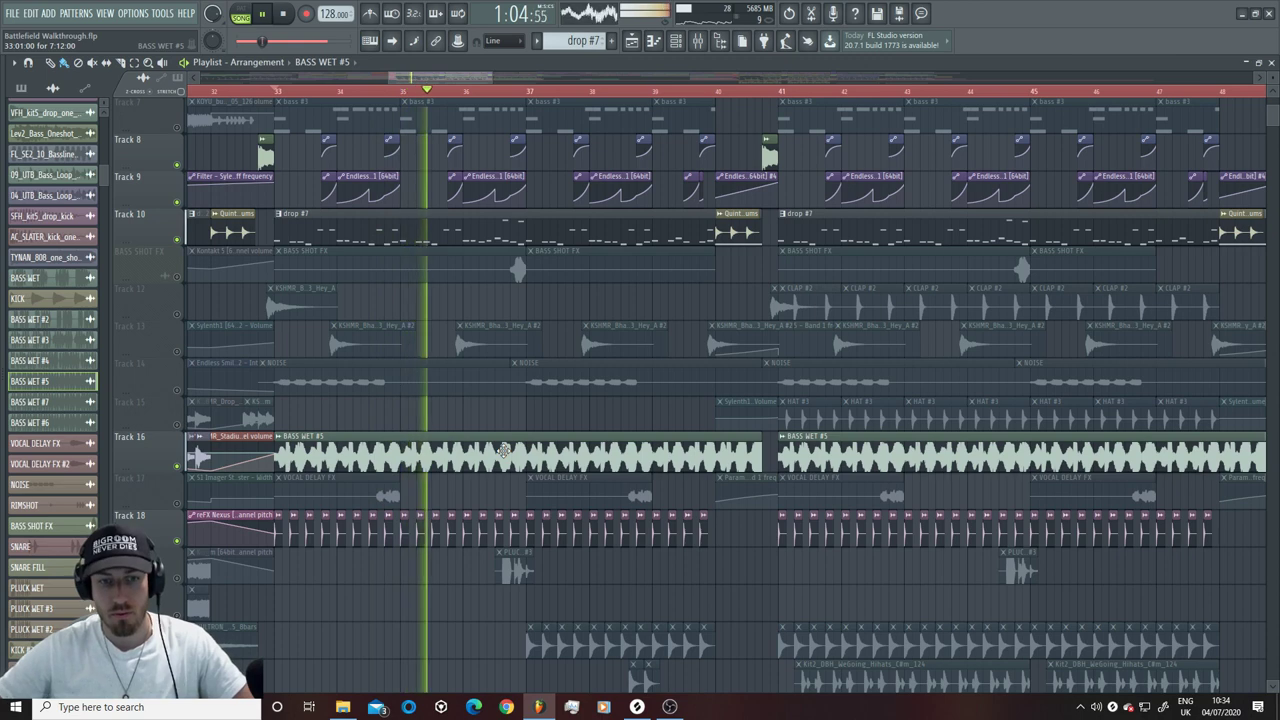
{"action": "scroll", "coordinate": [503, 450], "scroll_direction": "up", "scroll_amount": 1}
{"action": "scroll", "coordinate": [503, 450], "scroll_direction": "down", "scroll_amount": 2}
{"action": "key", "text": "space"}
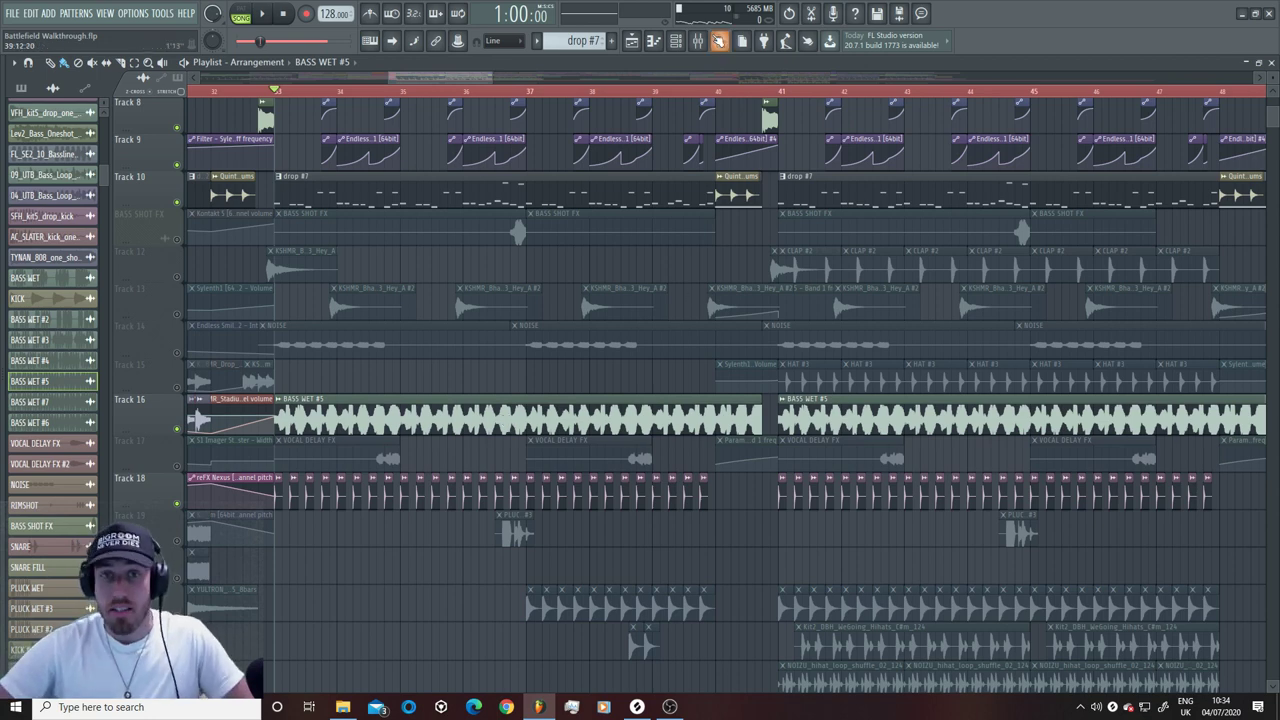
Step: Inspect the BASS WET #5 mixer effects, including S1 Imager Stereo, Endless Smile and the Fruity Parametric EQ 2 instances
{"action": "left_click", "coordinate": [698, 42]}
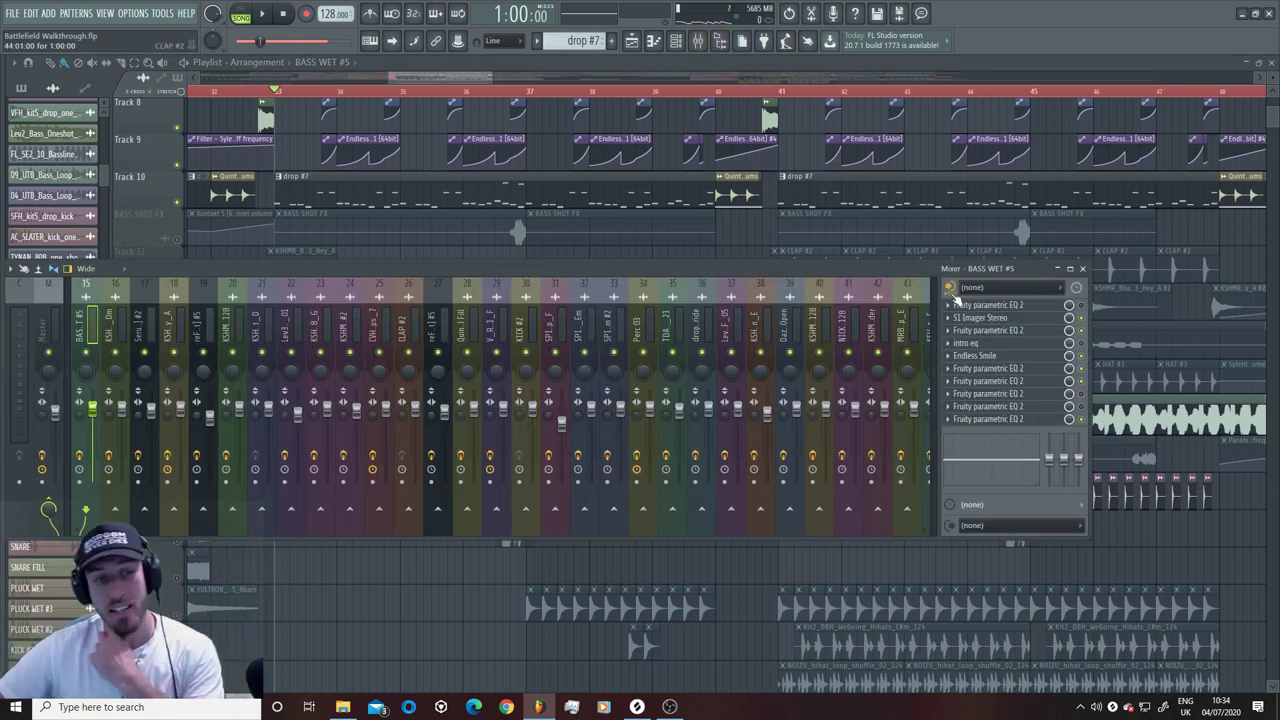
{"action": "left_click", "coordinate": [1016, 320]}
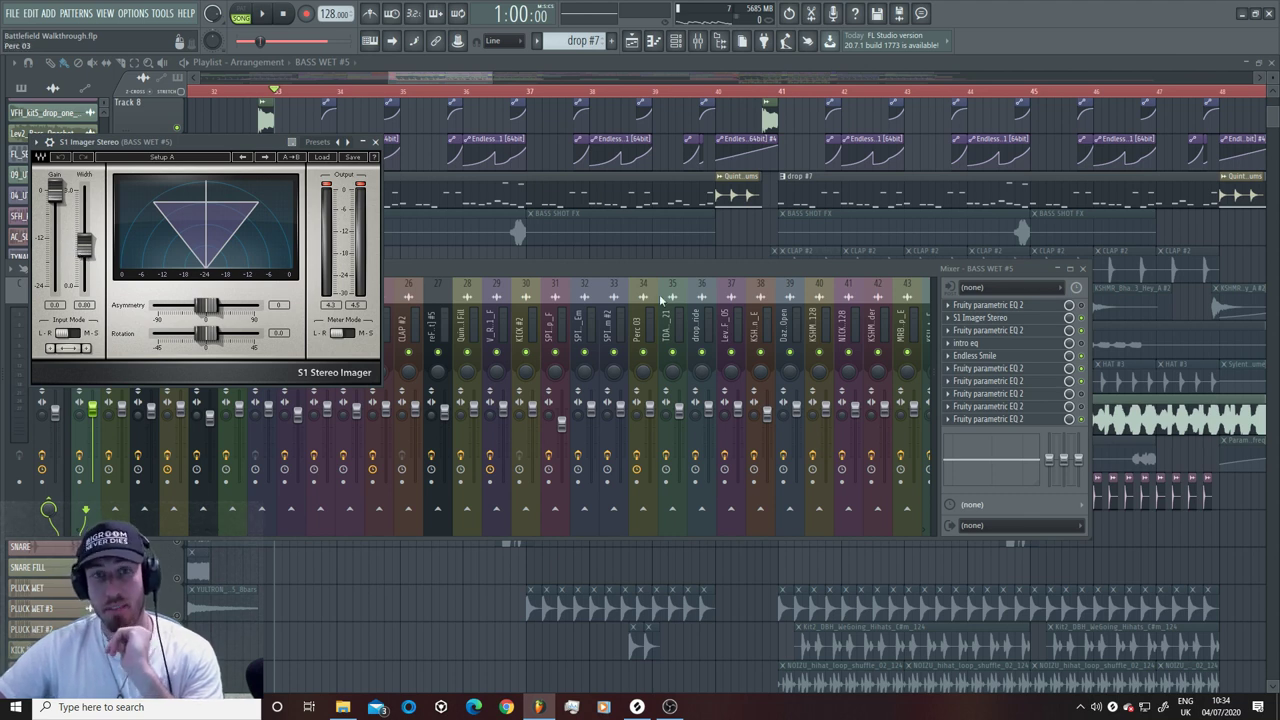
{"action": "left_click", "coordinate": [1031, 335]}
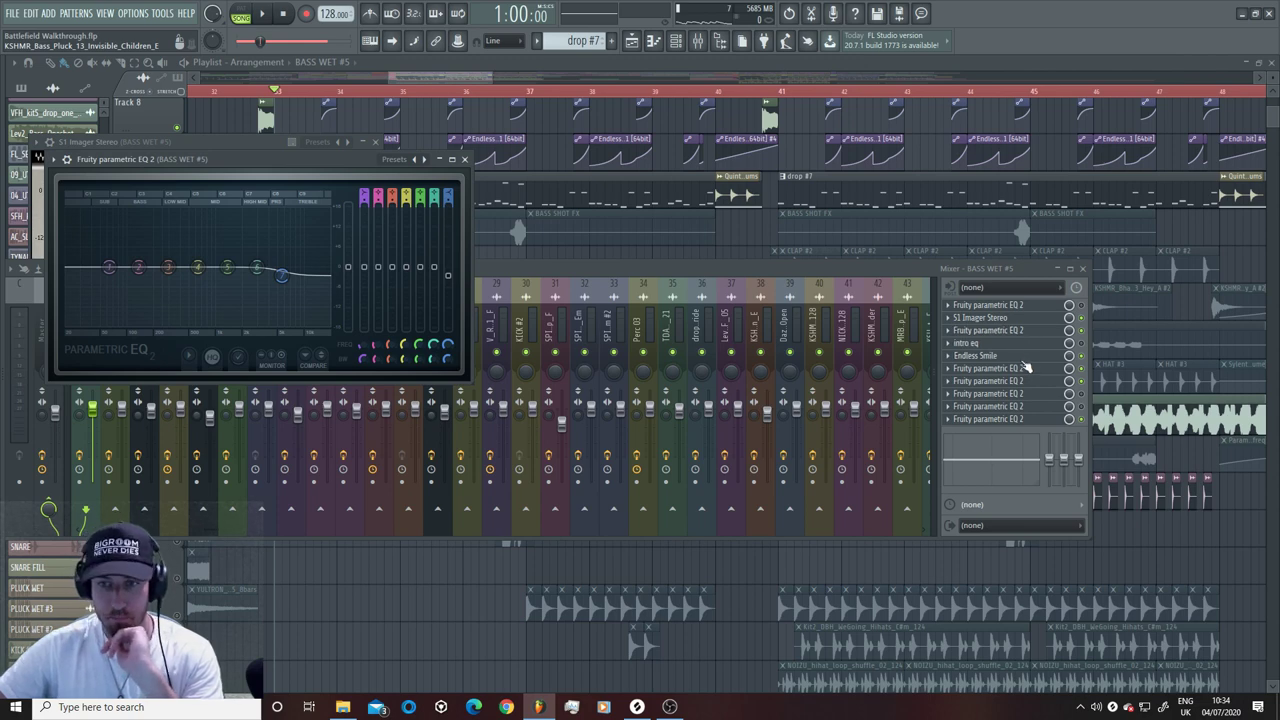
{"action": "left_click", "coordinate": [1020, 357]}
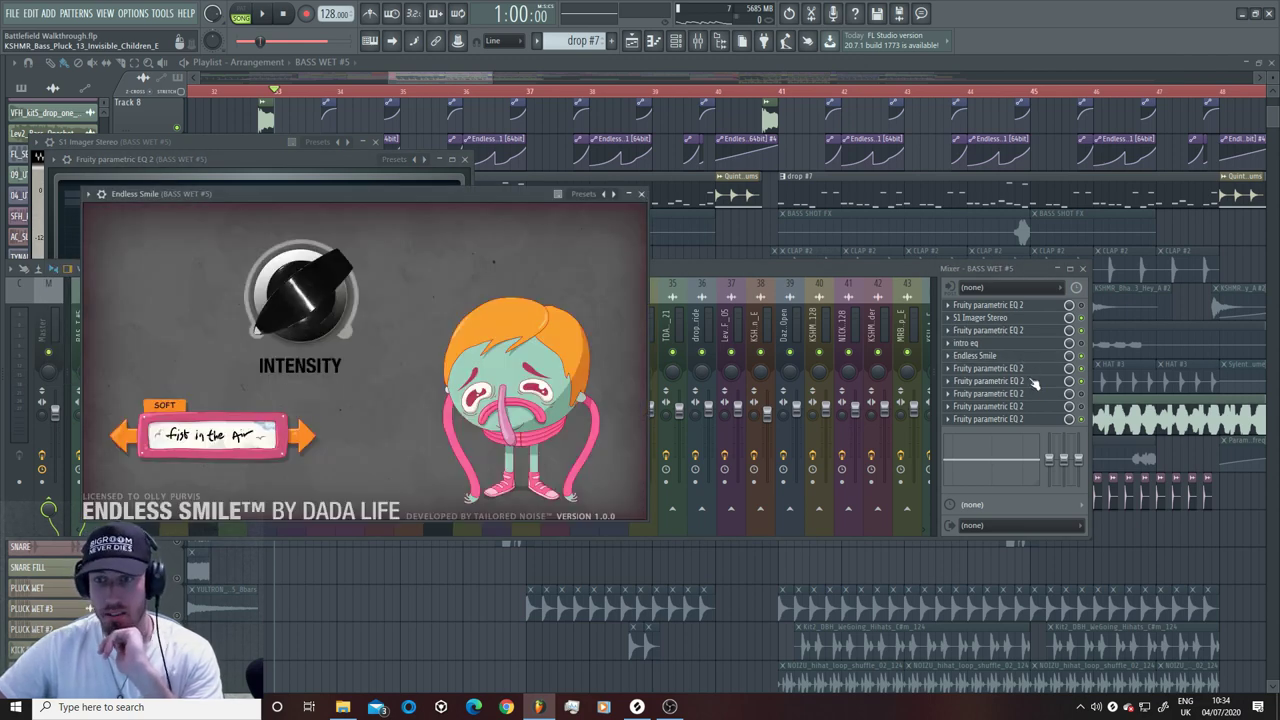
{"action": "left_click", "coordinate": [1030, 369]}
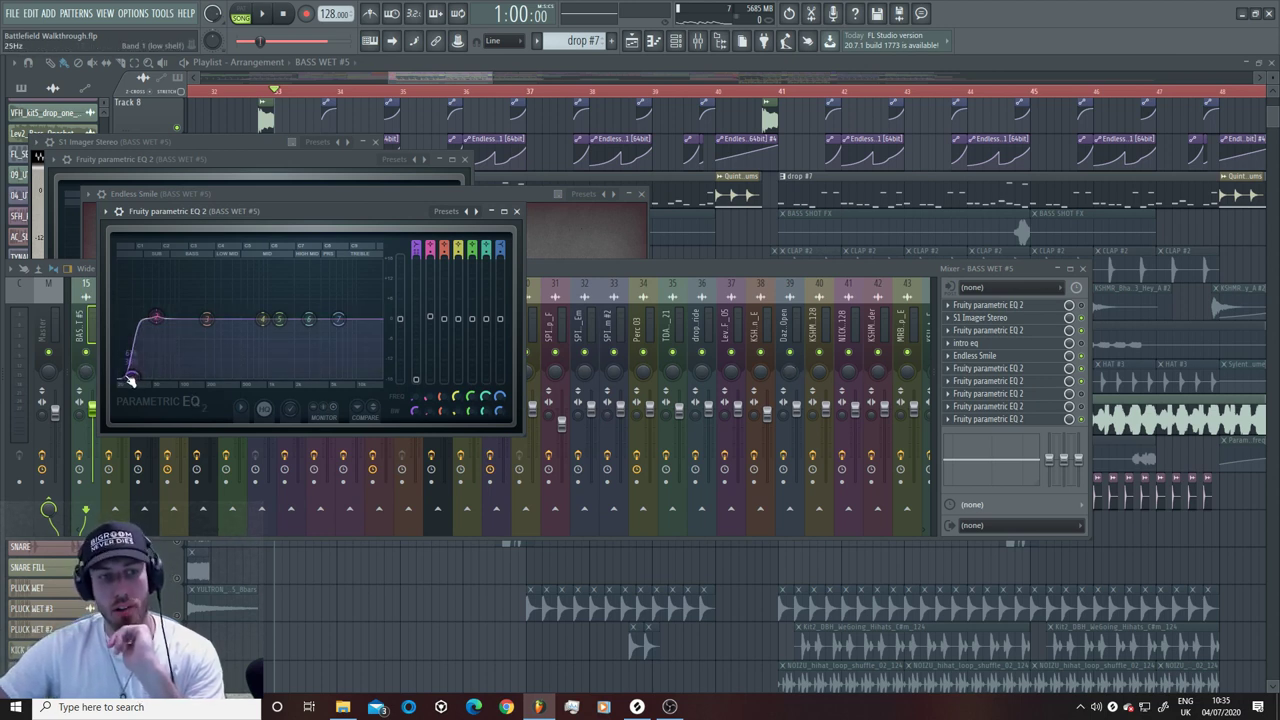
{"action": "left_click", "coordinate": [1041, 392]}
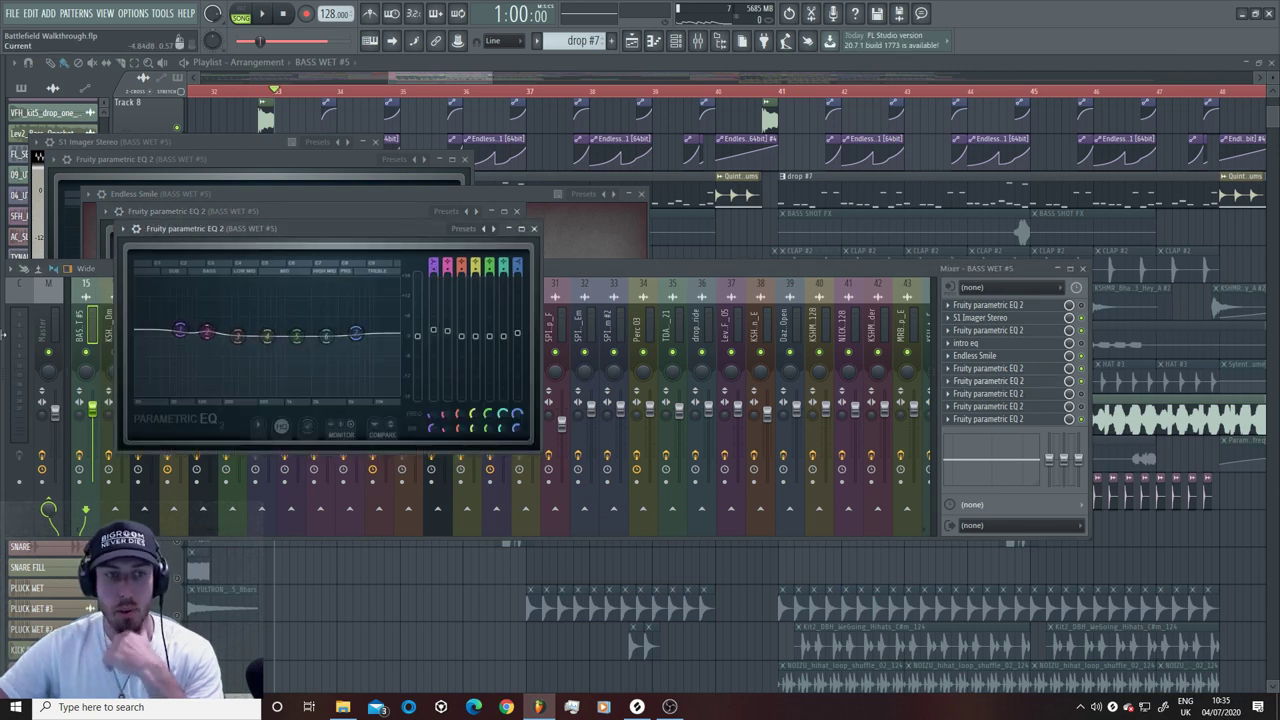
{"action": "left_click", "coordinate": [1031, 421]}
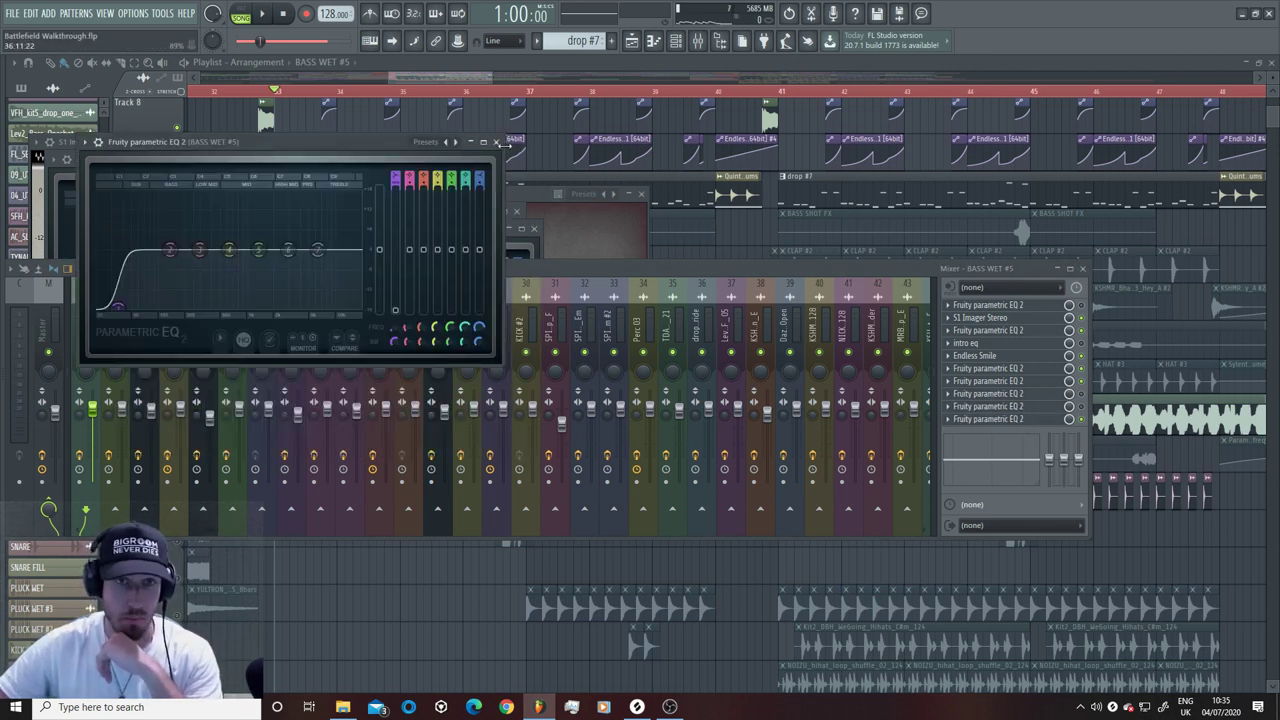
Step: Audition the first drop from bar 33 with the bass active while looking over the playlist tracks, and stop playback
{"action": "left_click", "coordinate": [490, 78]}
{"action": "scroll", "coordinate": [388, 209], "scroll_direction": "up", "scroll_amount": 1}
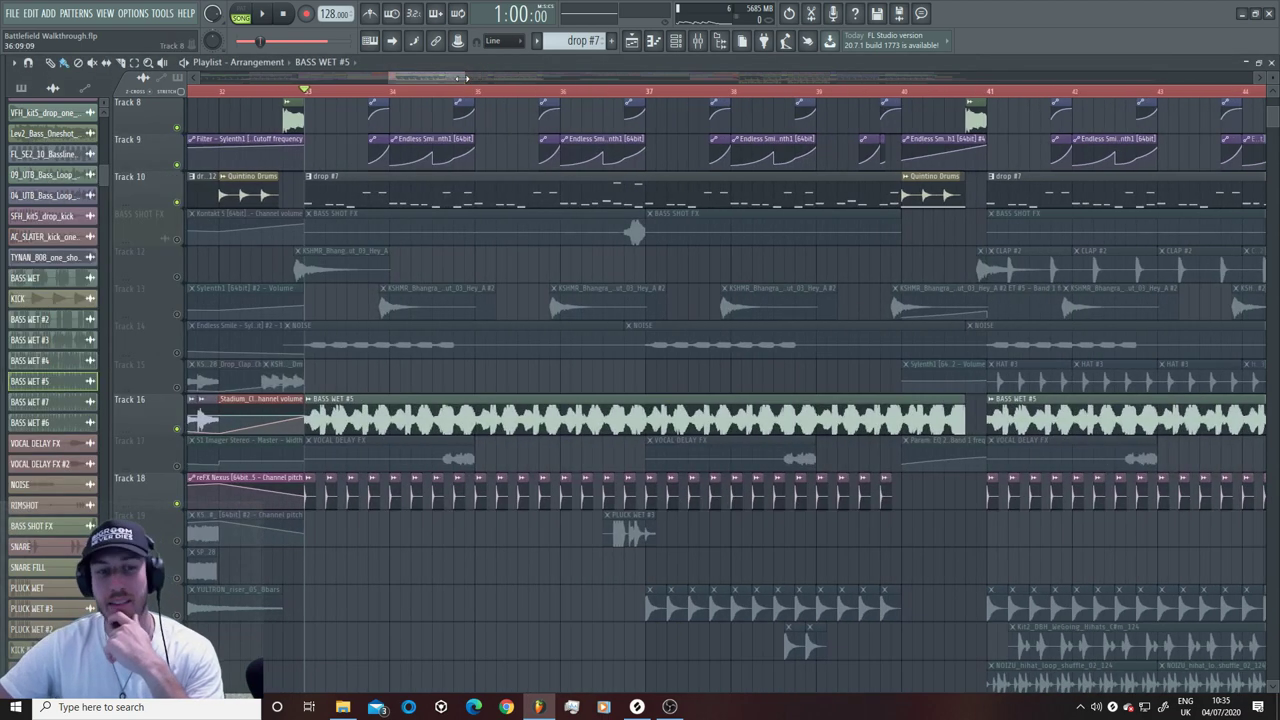
{"action": "scroll", "coordinate": [371, 344], "scroll_direction": "up", "scroll_amount": 3}
{"action": "scroll", "coordinate": [371, 344], "scroll_direction": "up", "scroll_amount": 3}
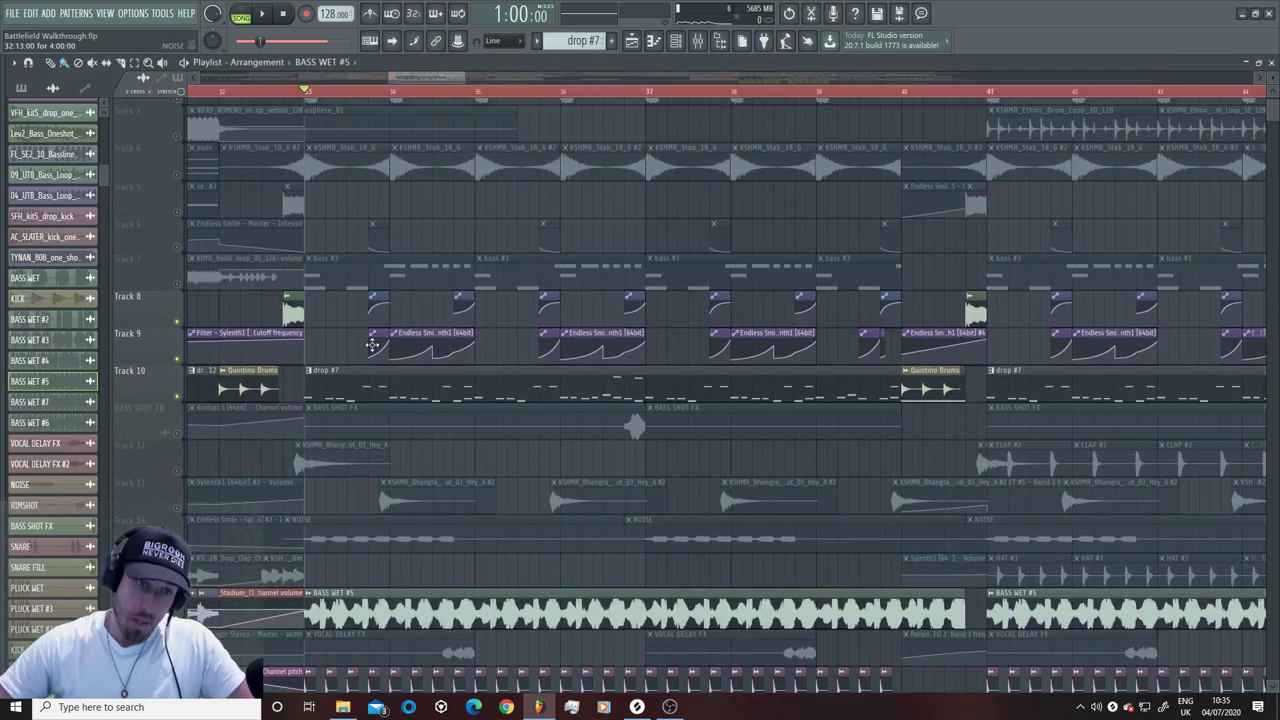
{"action": "key", "text": "space"}
{"action": "scroll", "coordinate": [375, 345], "scroll_direction": "down", "scroll_amount": 12}
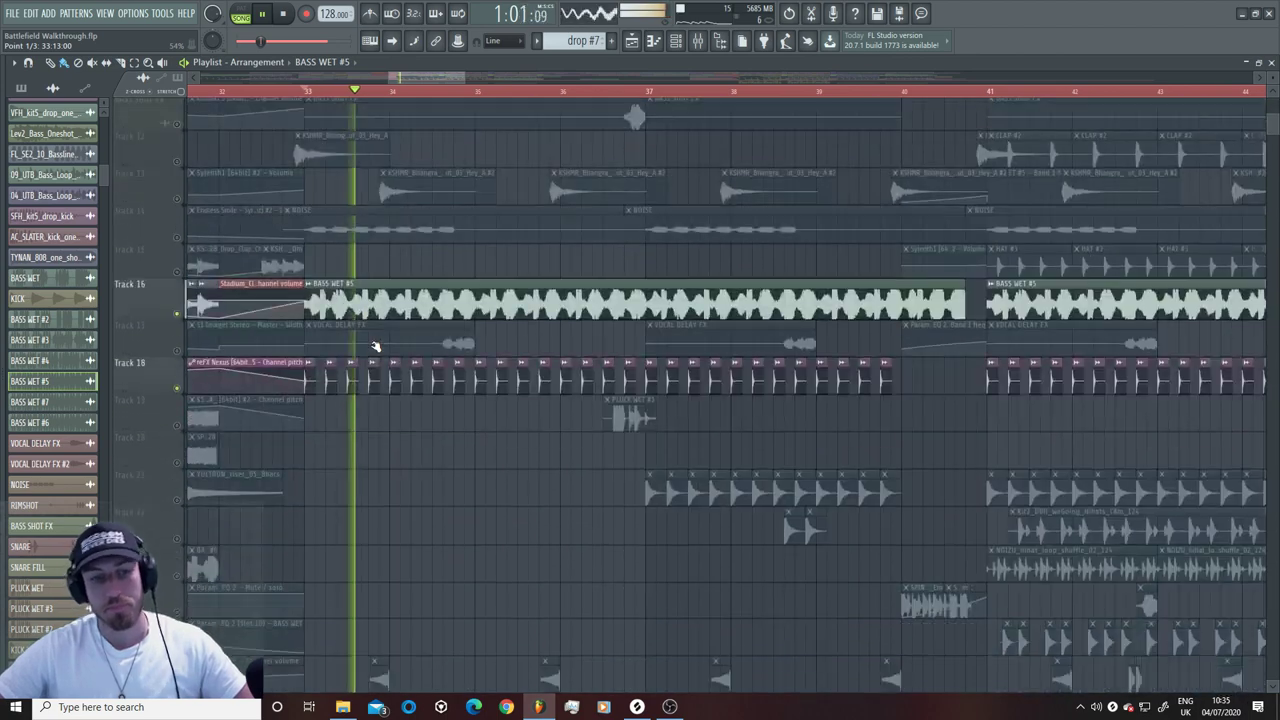
{"action": "scroll", "coordinate": [375, 346], "scroll_direction": "down", "scroll_amount": 4}
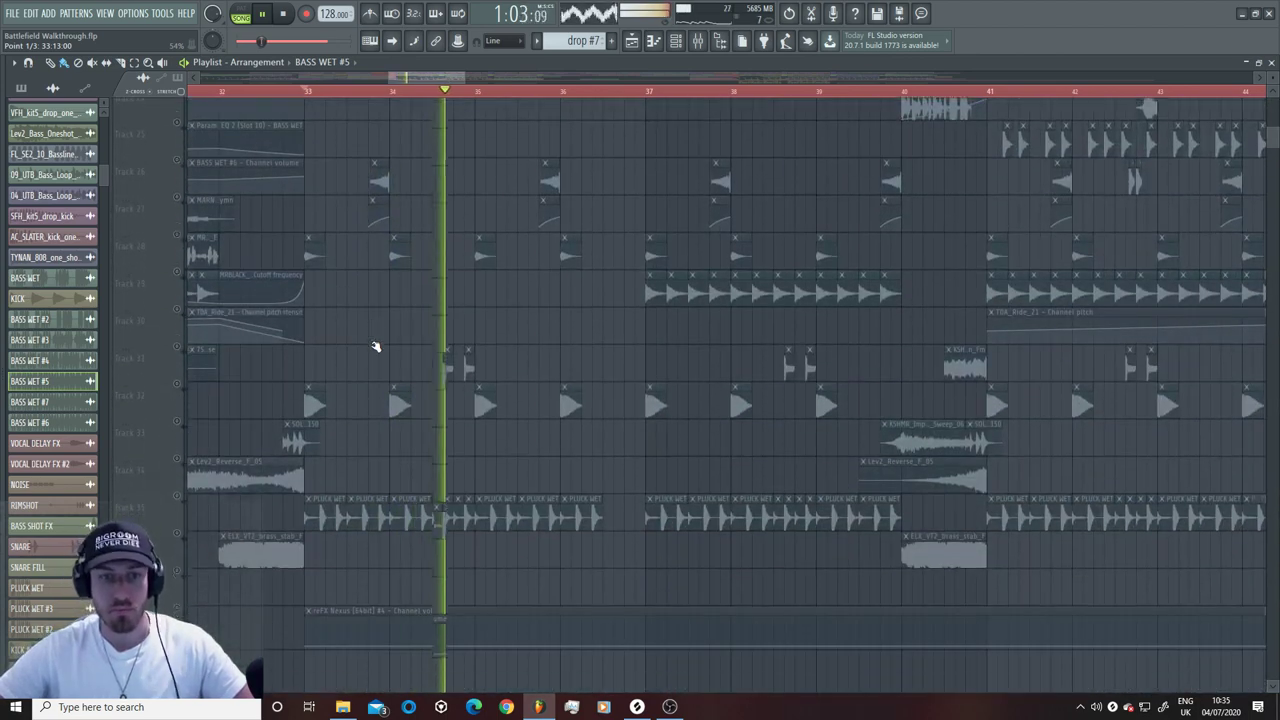
{"action": "key", "text": "space"}
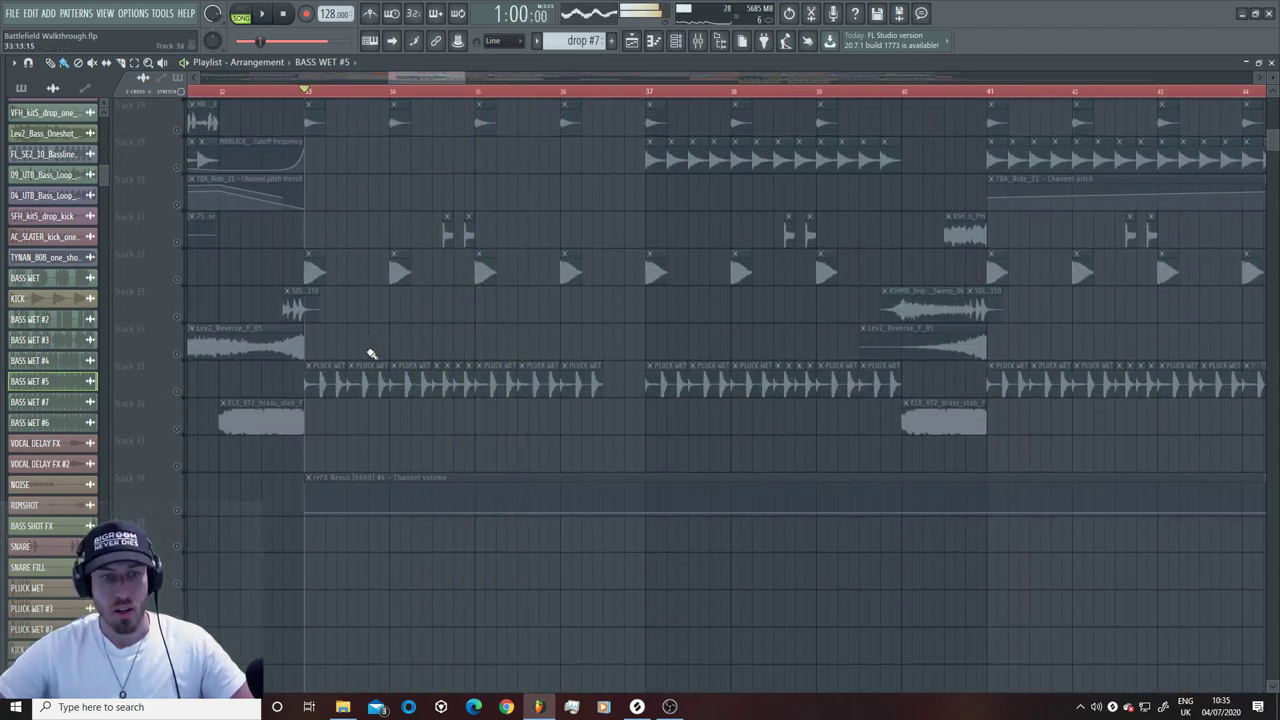
Step: Find the PLUCK WET clips on Track 35 and inspect their sample settings
{"action": "scroll", "coordinate": [366, 357], "scroll_direction": "up", "scroll_amount": 10}
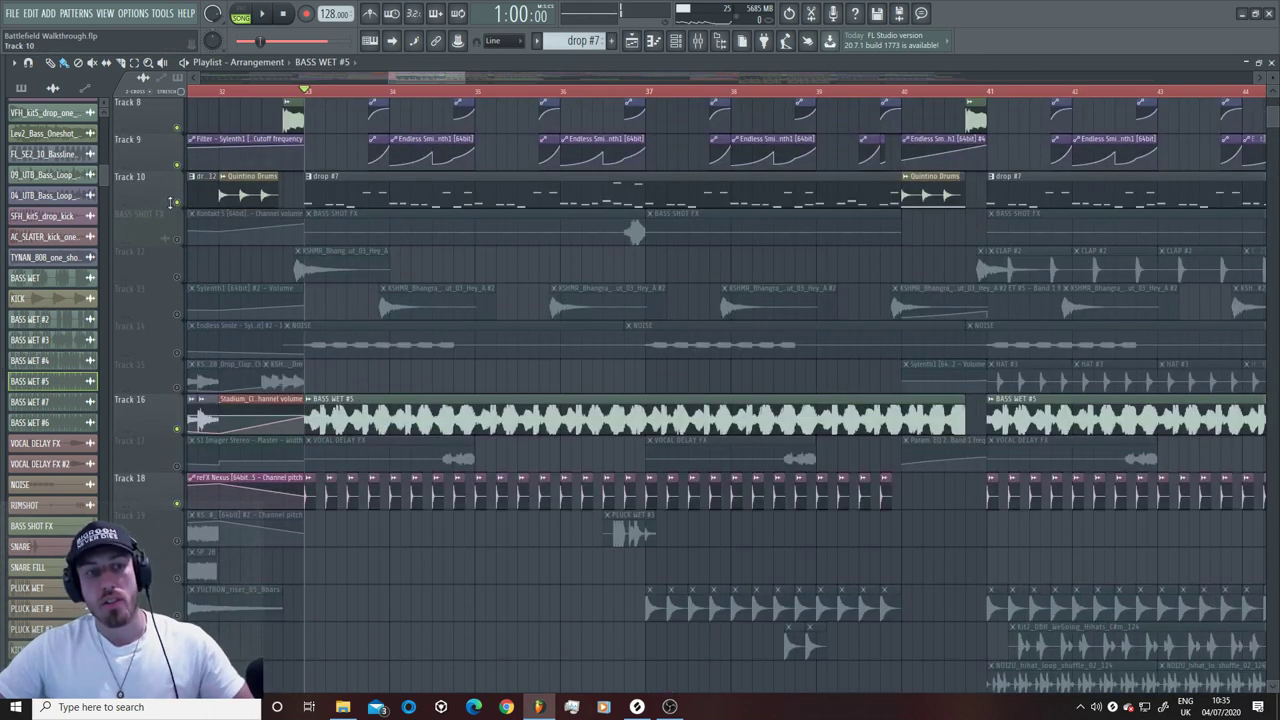
{"action": "scroll", "coordinate": [317, 420], "scroll_direction": "down", "scroll_amount": 15}
{"action": "scroll", "coordinate": [330, 380], "scroll_direction": "down", "scroll_amount": 5}
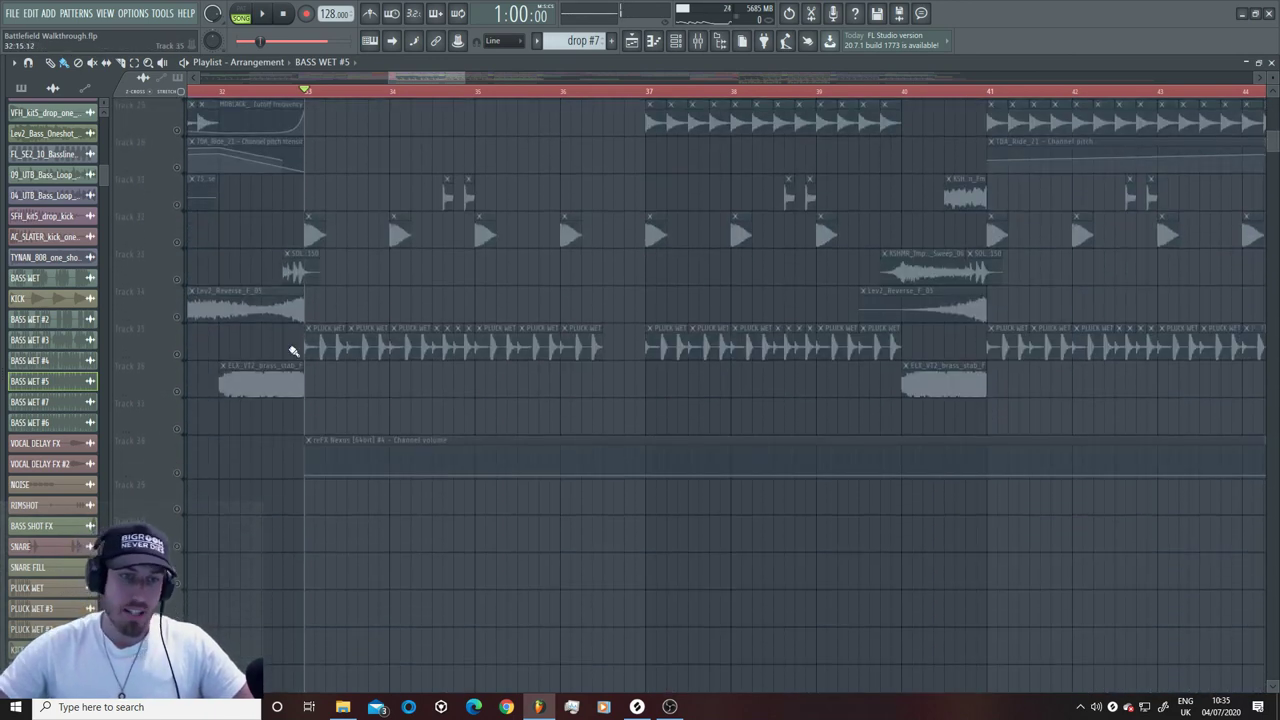
{"action": "double_click", "coordinate": [322, 345]}
{"action": "left_click", "coordinate": [532, 350]}
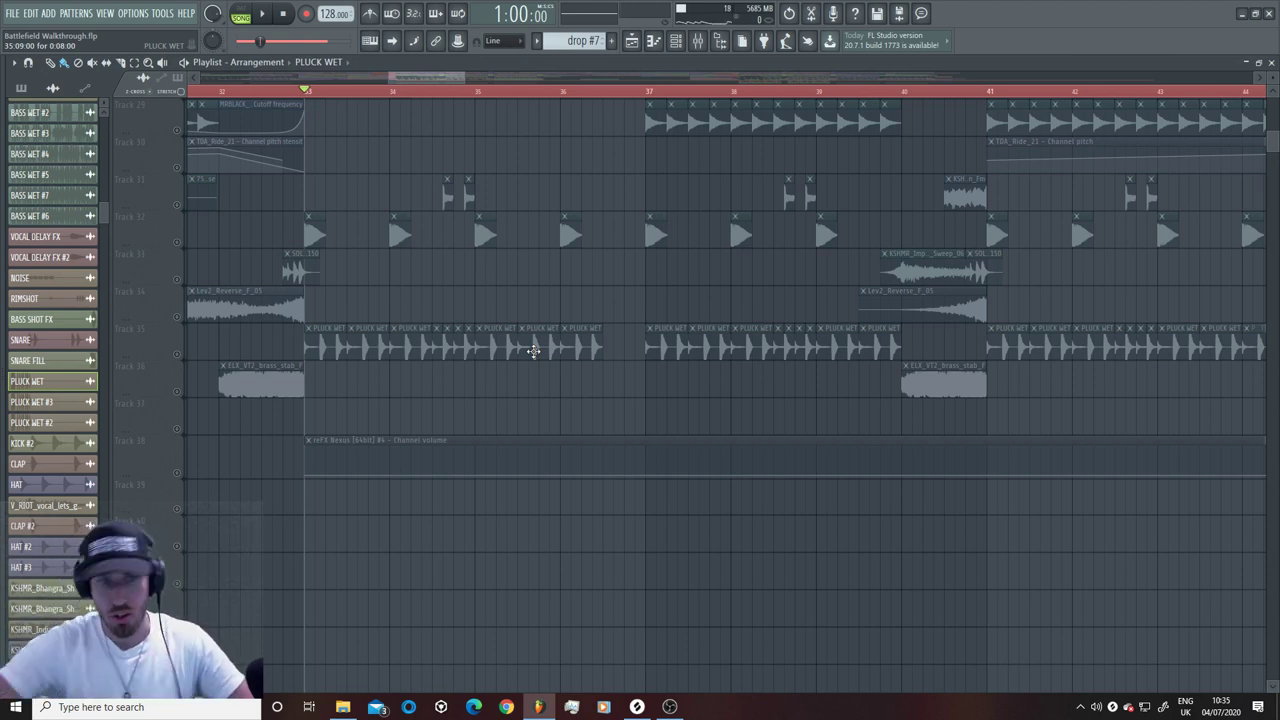
{"action": "double_click", "coordinate": [533, 350]}
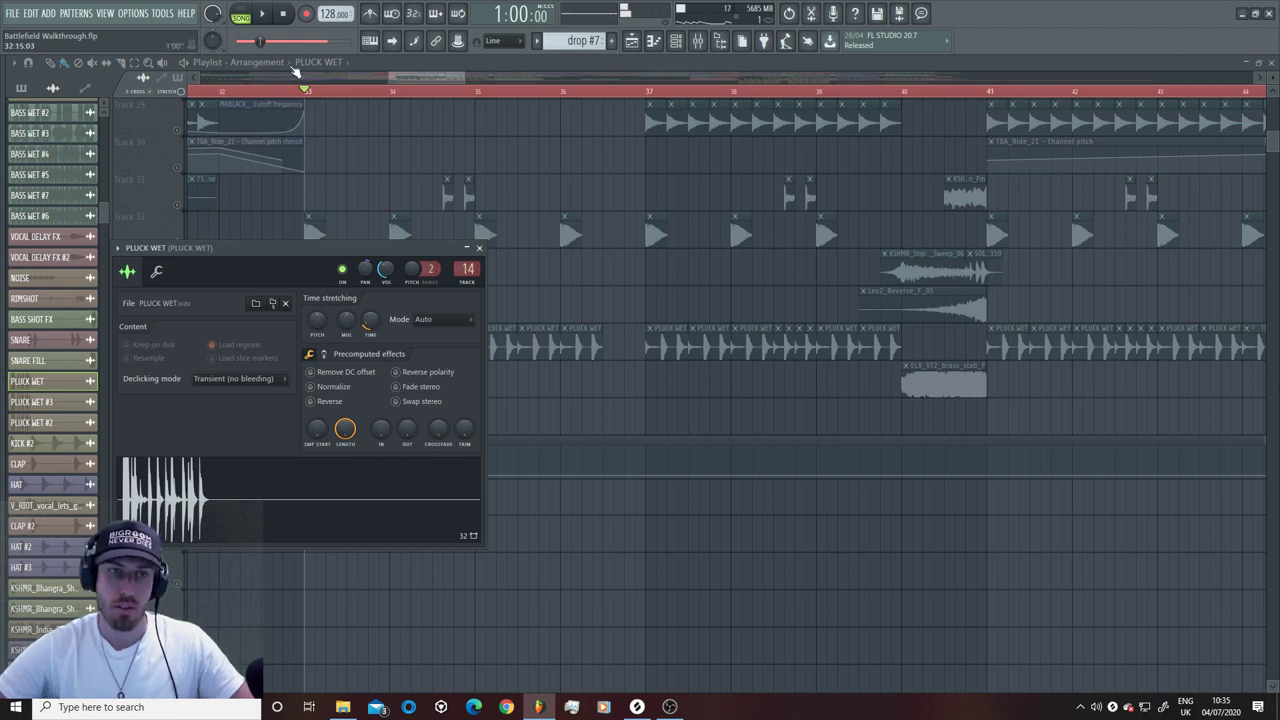
Step: Play from just before bar 33, unmute the PLUCK WET clips on Track 35 and audition them with the drop
{"action": "left_click", "coordinate": [284, 20]}
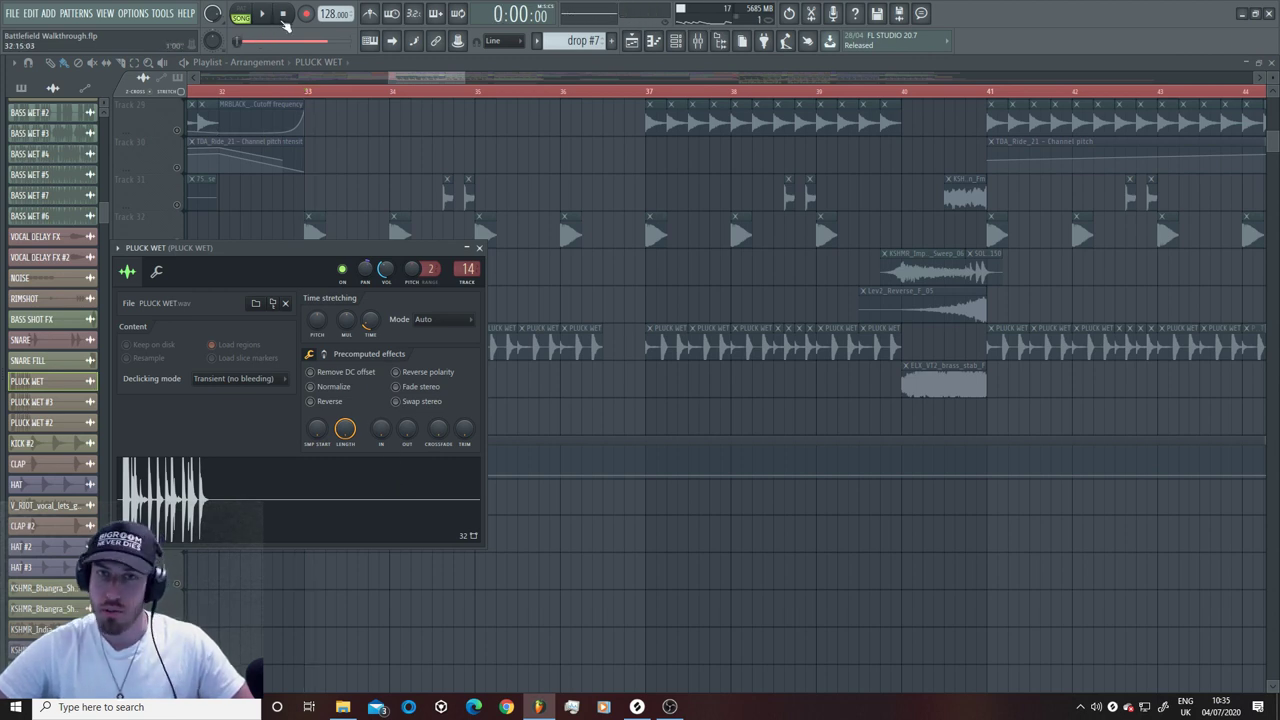
{"action": "left_click", "coordinate": [282, 92]}
{"action": "key", "text": "space"}
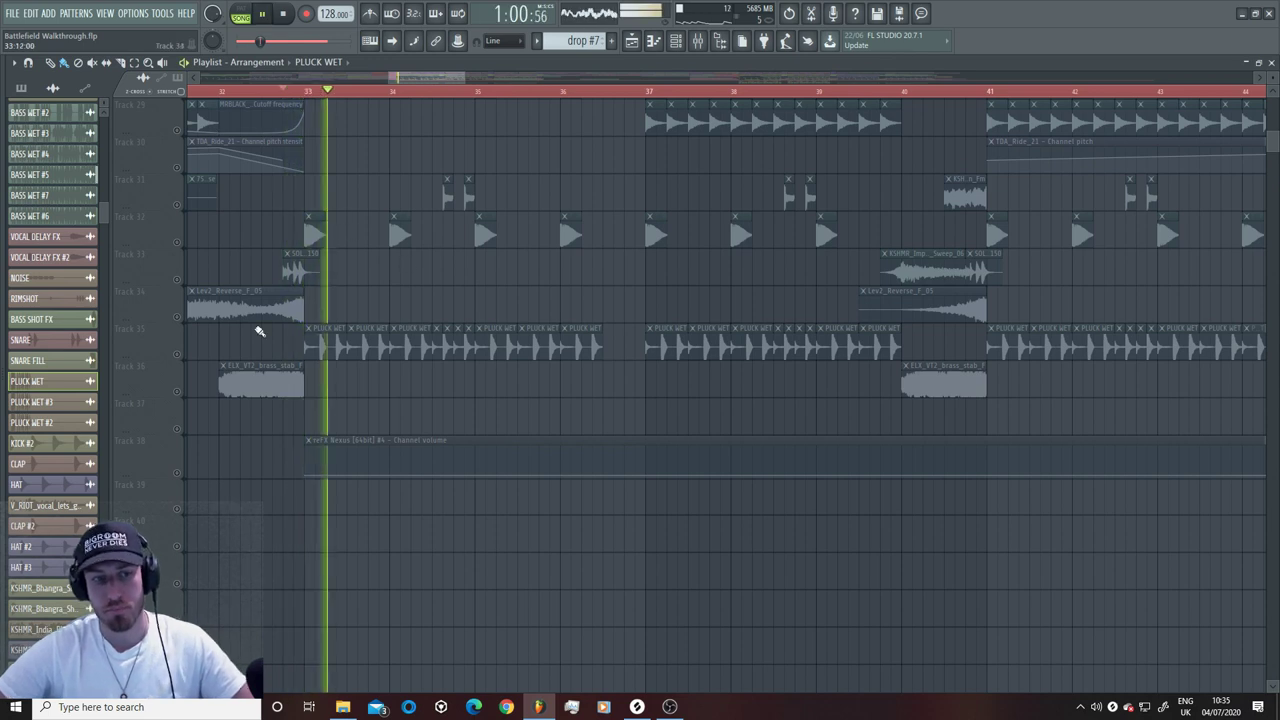
{"action": "left_click", "coordinate": [184, 362]}
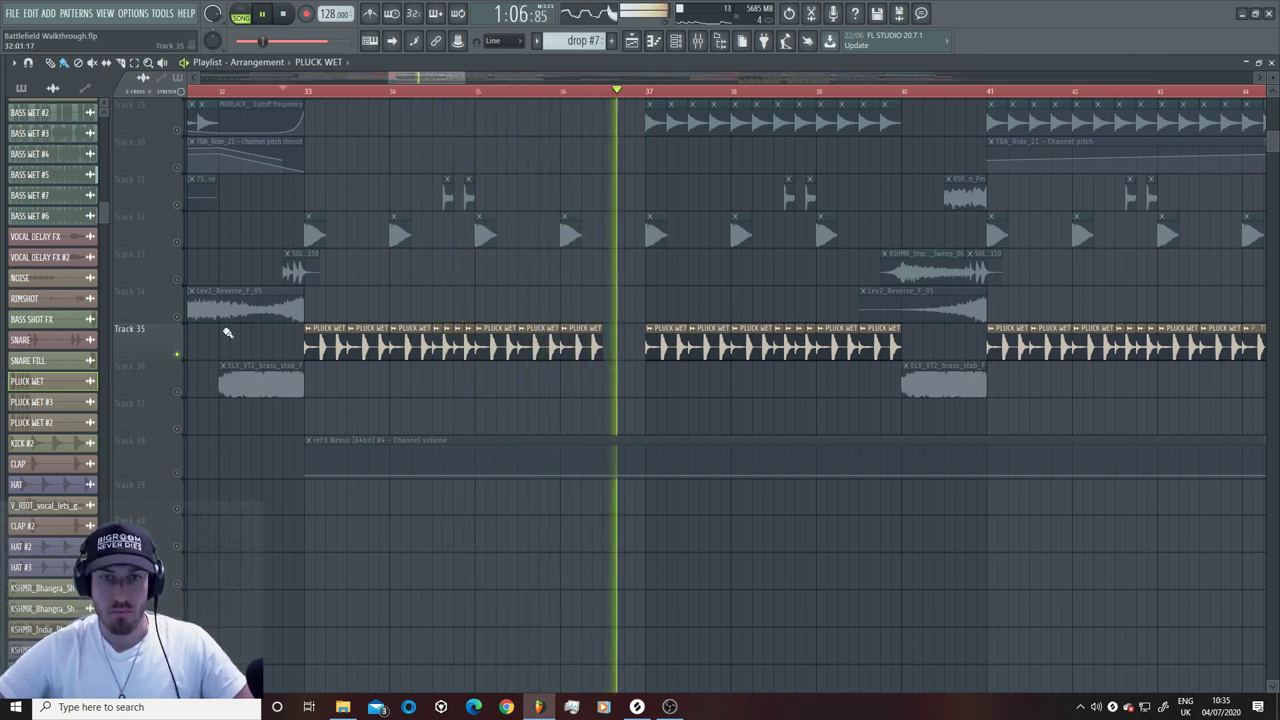
{"action": "scroll", "coordinate": [243, 330], "scroll_direction": "up", "scroll_amount": 3}
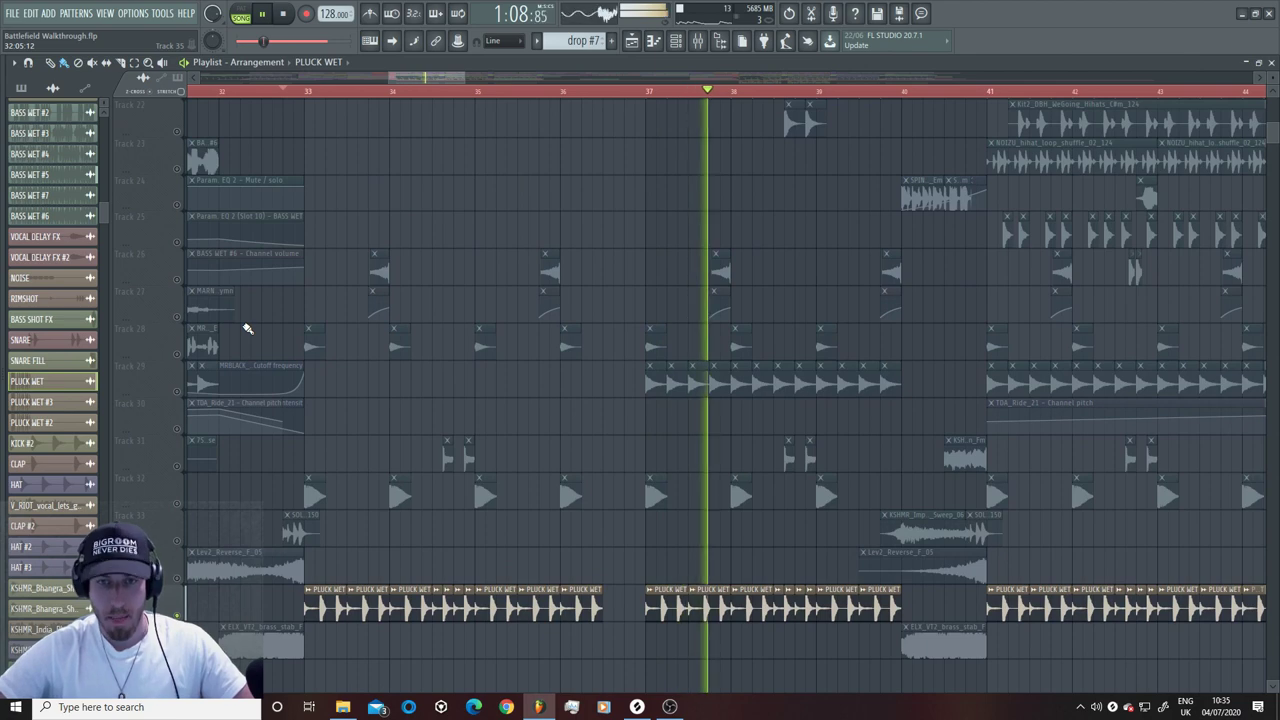
{"action": "scroll", "coordinate": [247, 328], "scroll_direction": "down", "scroll_amount": 4}
{"action": "scroll", "coordinate": [247, 328], "scroll_direction": "up", "scroll_amount": 6}
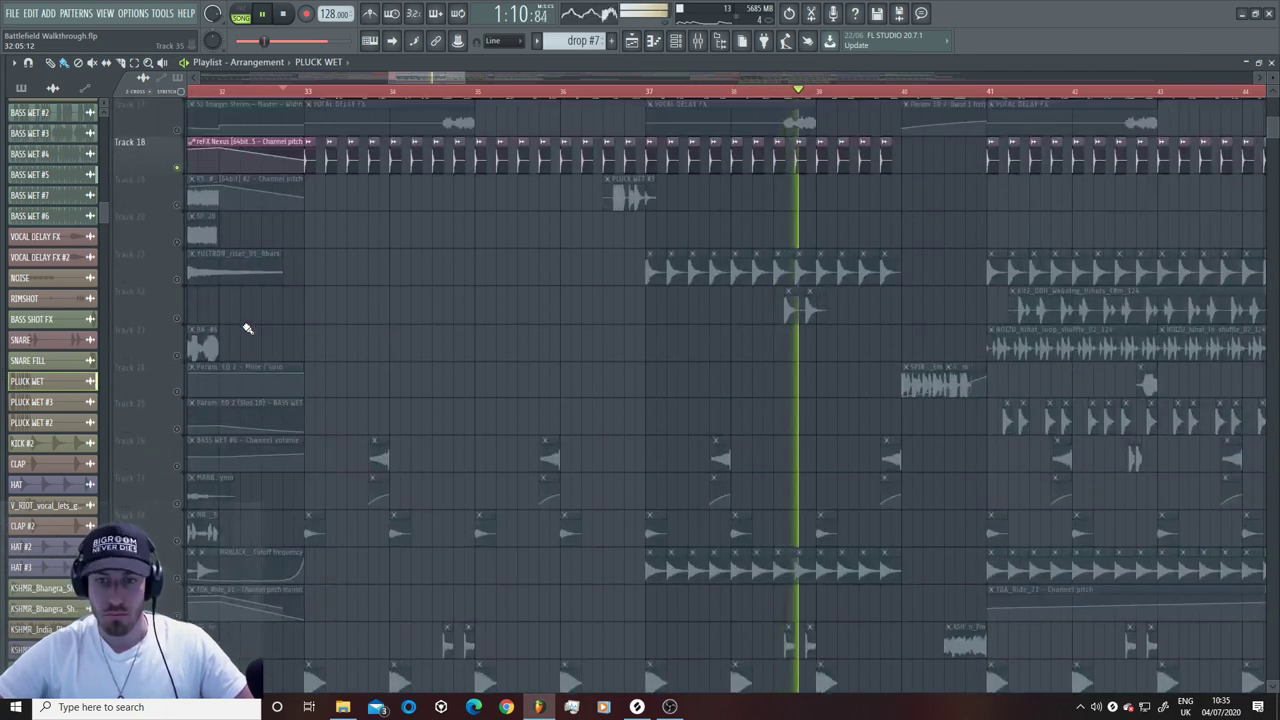
{"action": "scroll", "coordinate": [247, 328], "scroll_direction": "down", "scroll_amount": 1}
{"action": "key", "text": "space"}
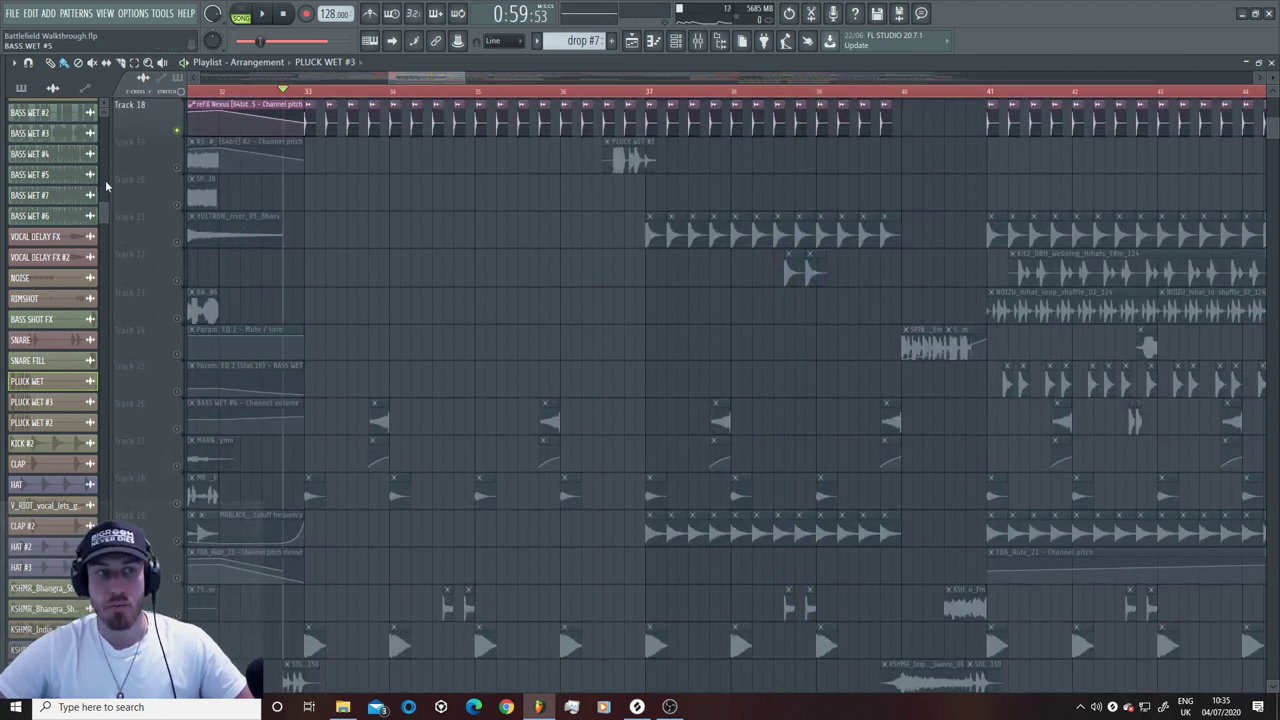
Step: Unmute the PLUCK WET #3 fill on Track 19 and audition it repeatedly from bar 36
{"action": "left_click", "coordinate": [583, 93]}
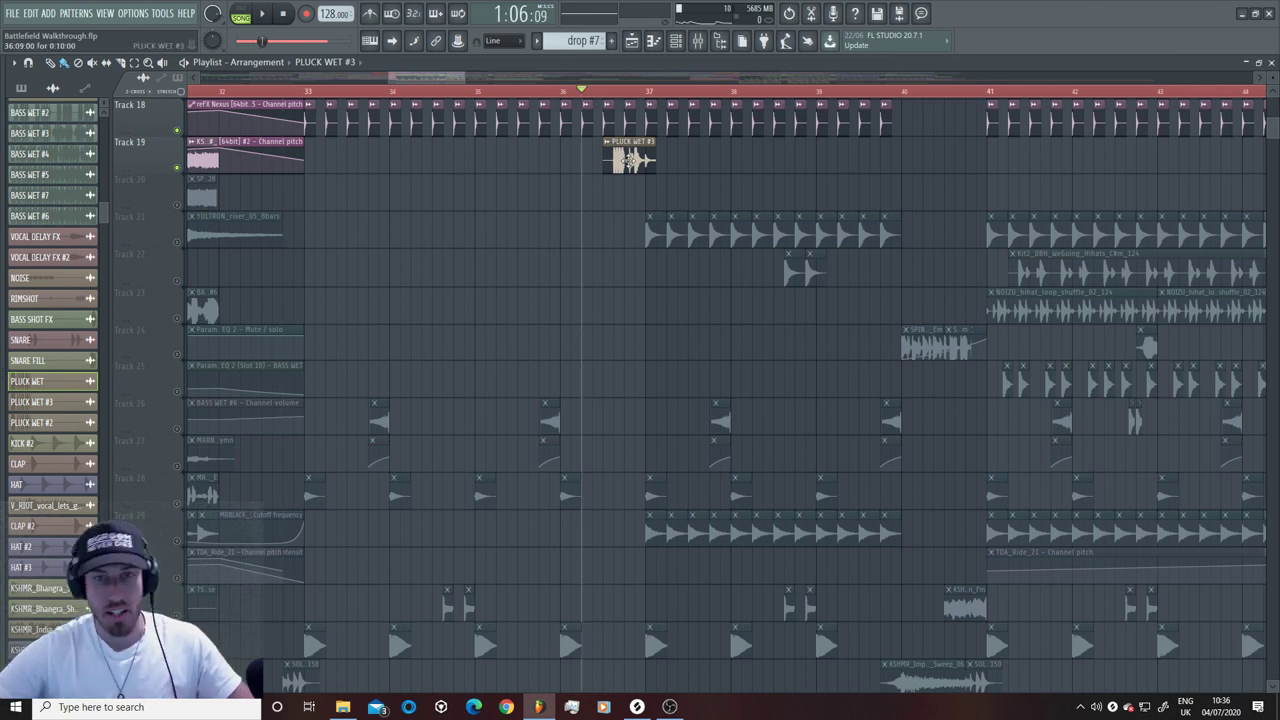
{"action": "scroll", "coordinate": [560, 500], "scroll_direction": "down", "scroll_amount": 7}
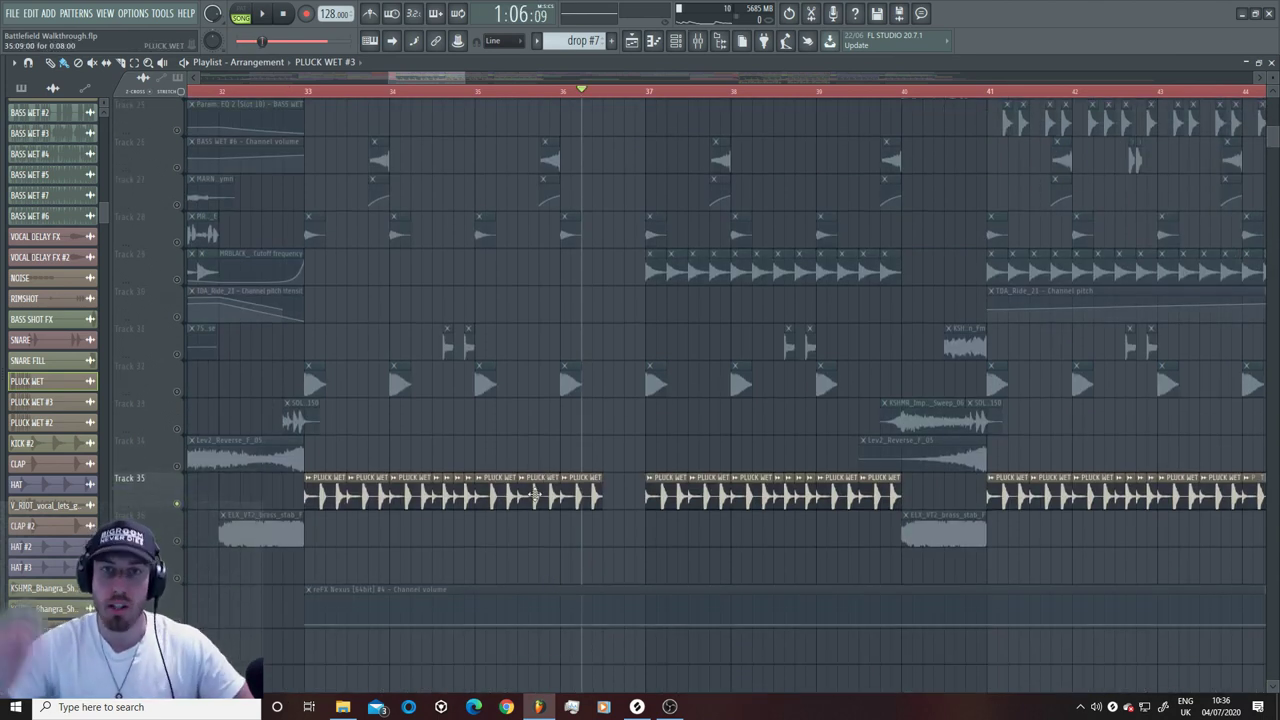
{"action": "scroll", "coordinate": [535, 494], "scroll_direction": "up", "scroll_amount": 9}
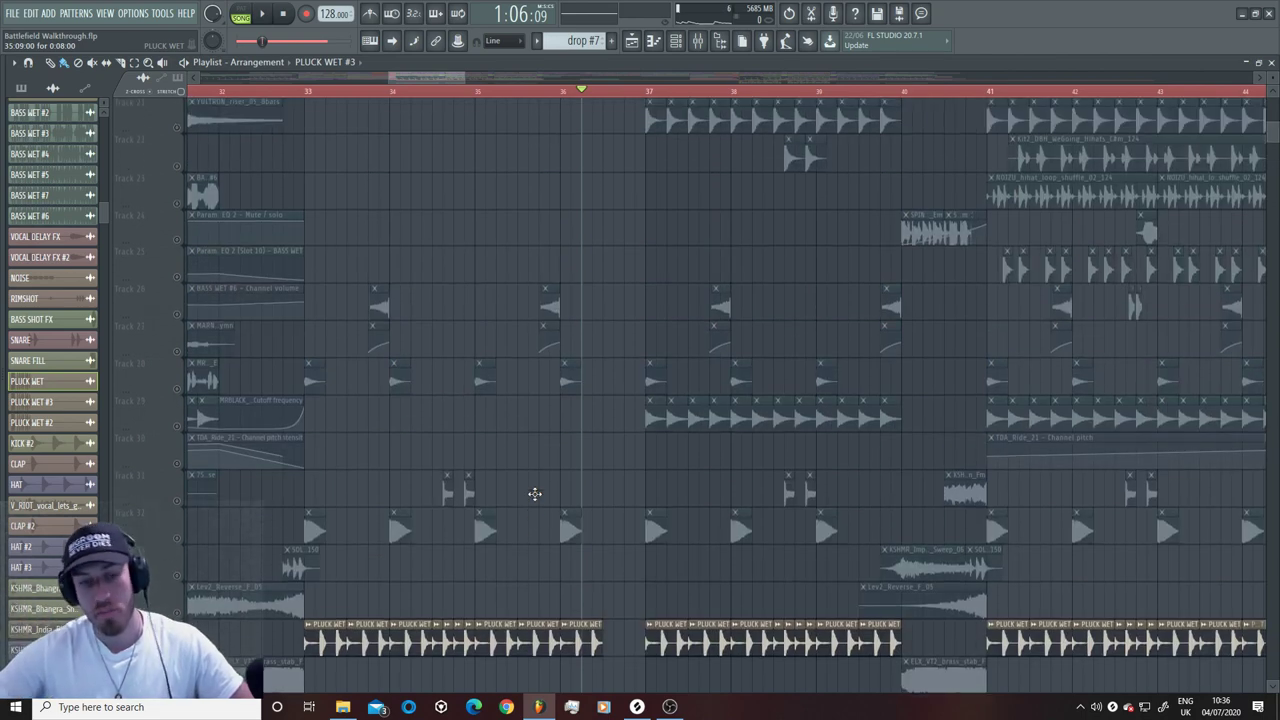
{"action": "key", "text": "space"}
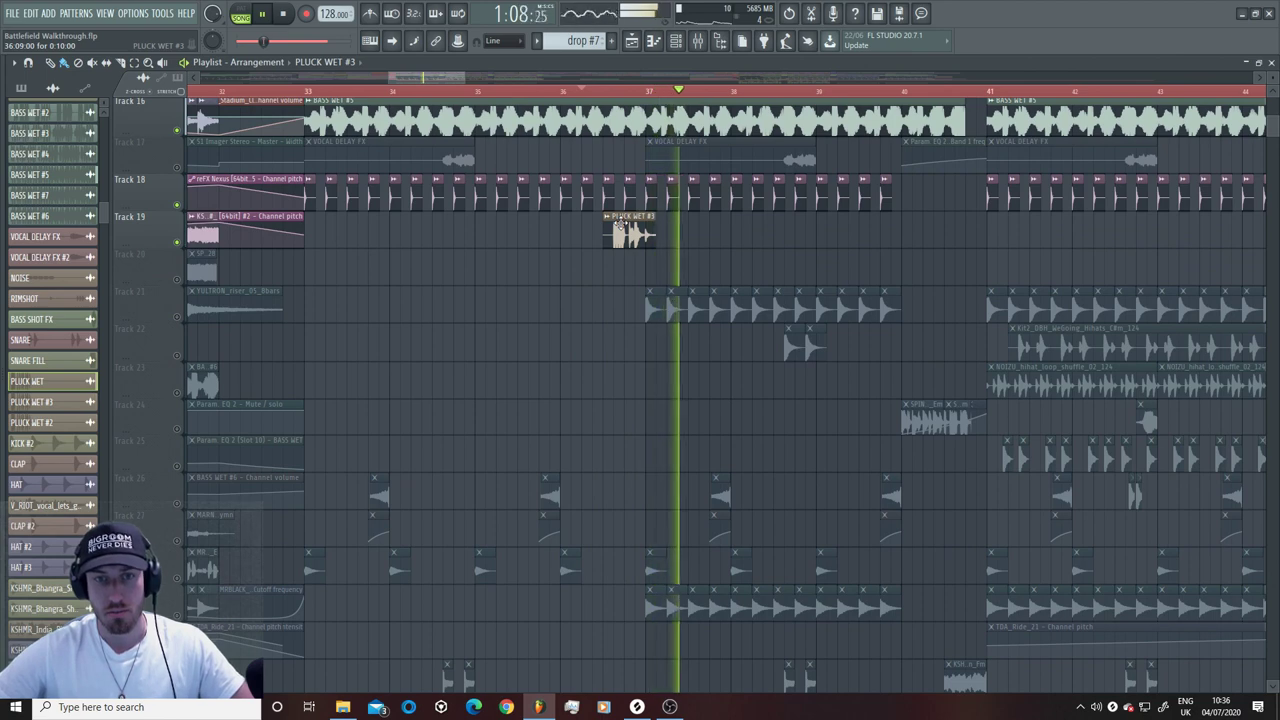
{"action": "key", "text": "space"}
{"action": "key", "text": "space"}
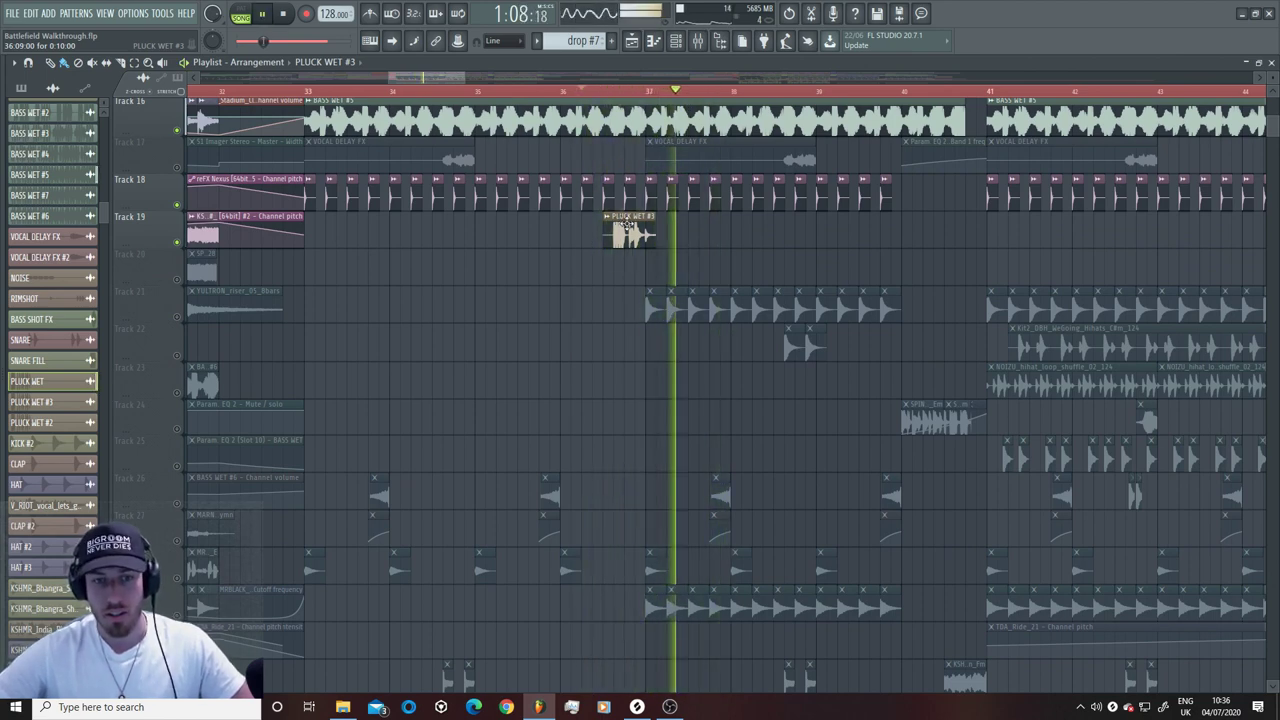
{"action": "key", "text": "space"}
{"action": "scroll", "coordinate": [630, 237], "scroll_direction": "down", "scroll_amount": 10}
{"action": "scroll", "coordinate": [583, 391], "scroll_direction": "up", "scroll_amount": 15}
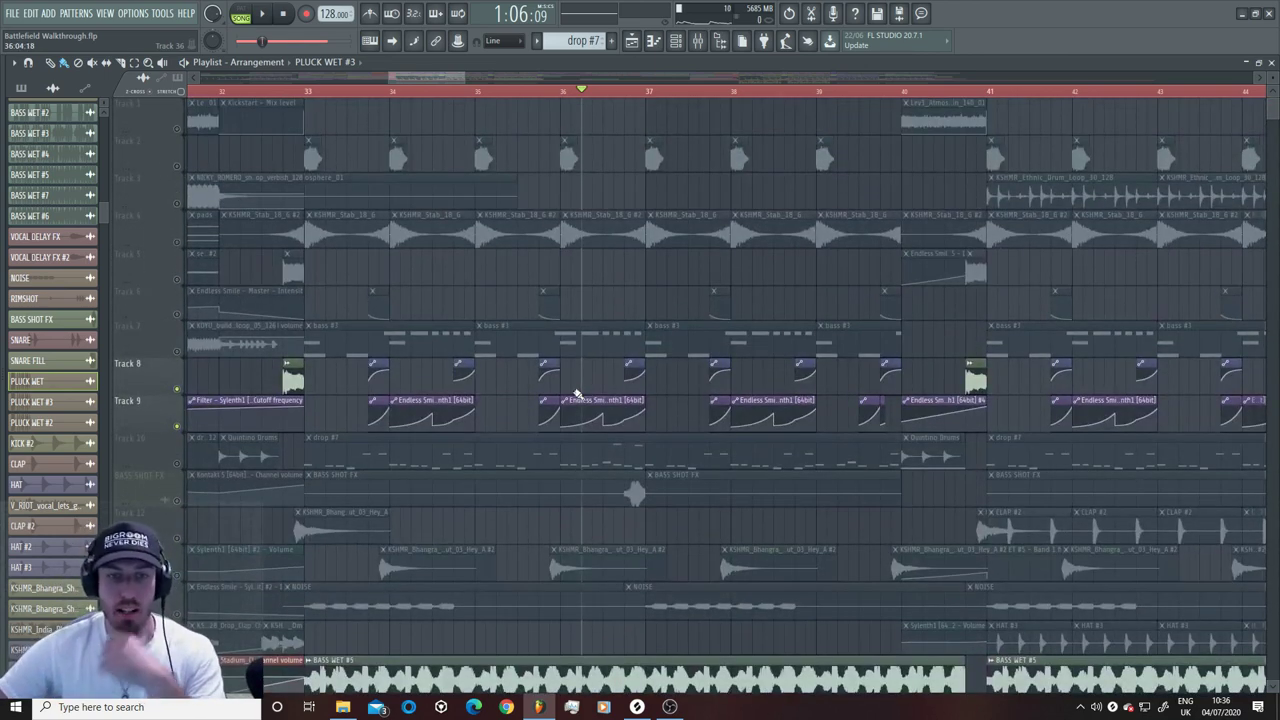
Step: Unmute the drop #7 lead on Track 10 and audition the drop from just before bar 33 while looking over the tracks
{"action": "left_click", "coordinate": [177, 463]}
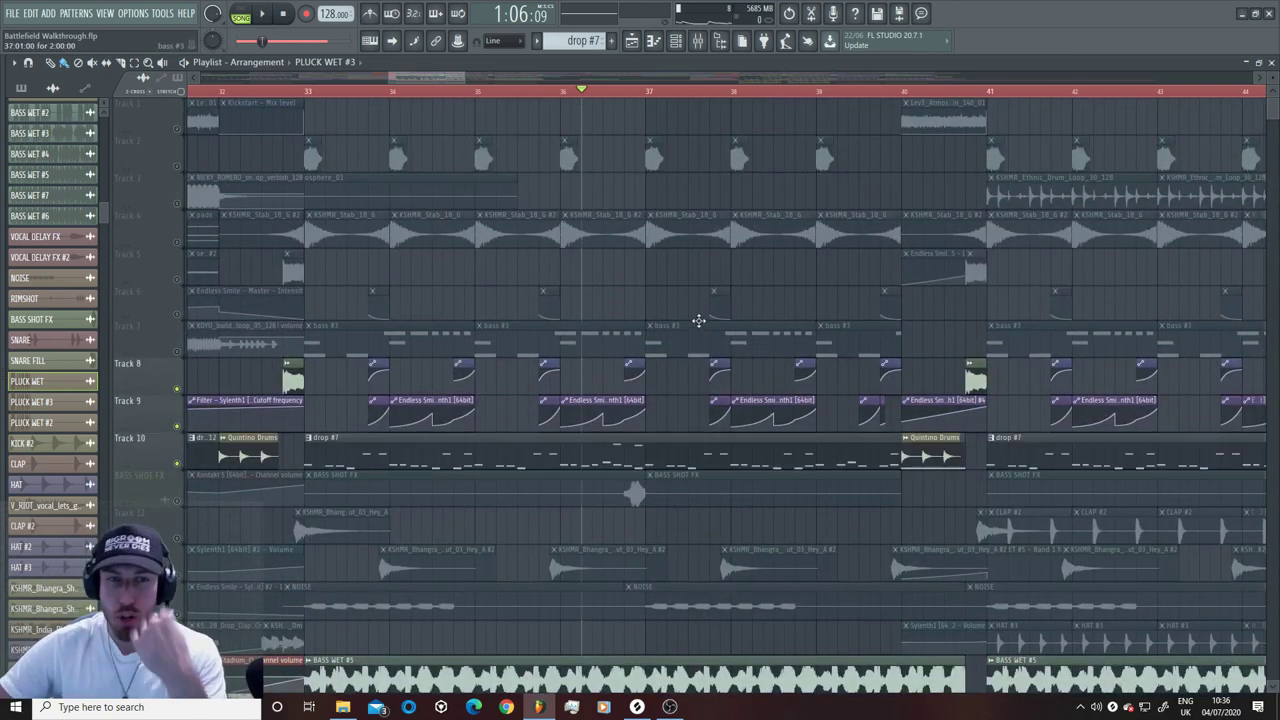
{"action": "scroll", "coordinate": [703, 321], "scroll_direction": "down", "scroll_amount": 10}
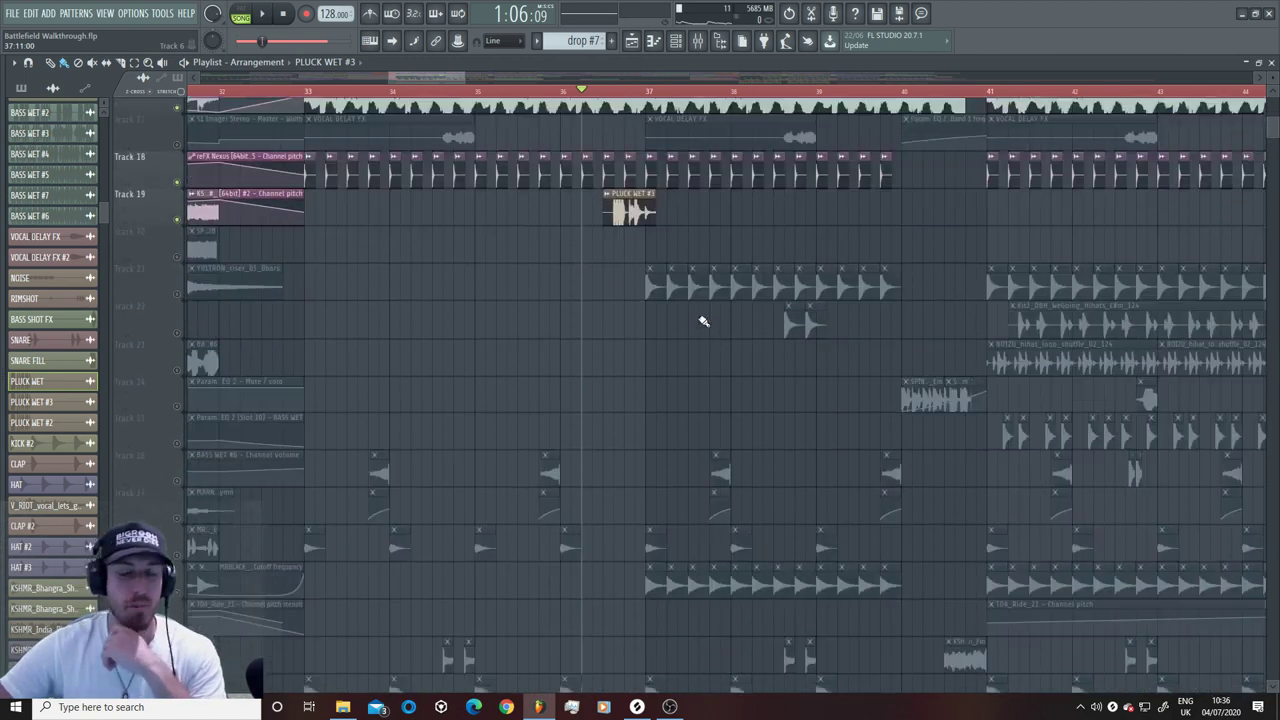
{"action": "scroll", "coordinate": [703, 321], "scroll_direction": "down", "scroll_amount": 5}
{"action": "scroll", "coordinate": [700, 320], "scroll_direction": "up", "scroll_amount": 5}
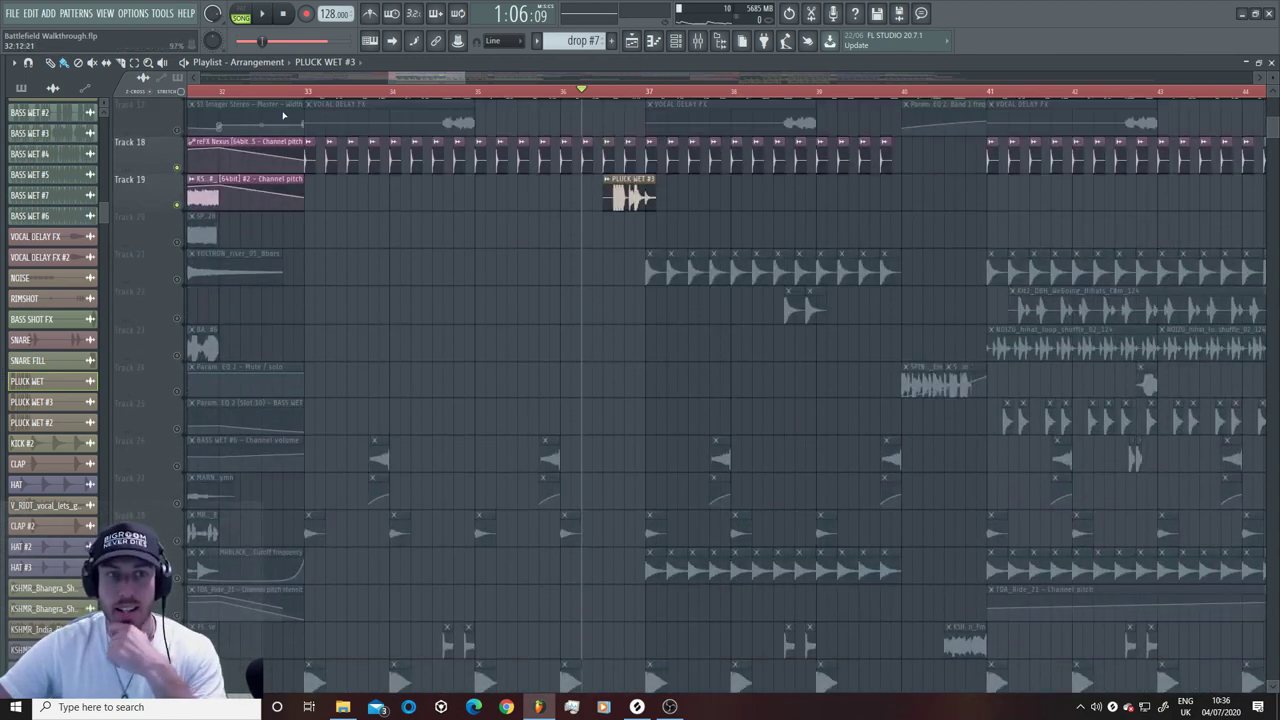
{"action": "left_click", "coordinate": [295, 95]}
{"action": "key", "text": "space"}
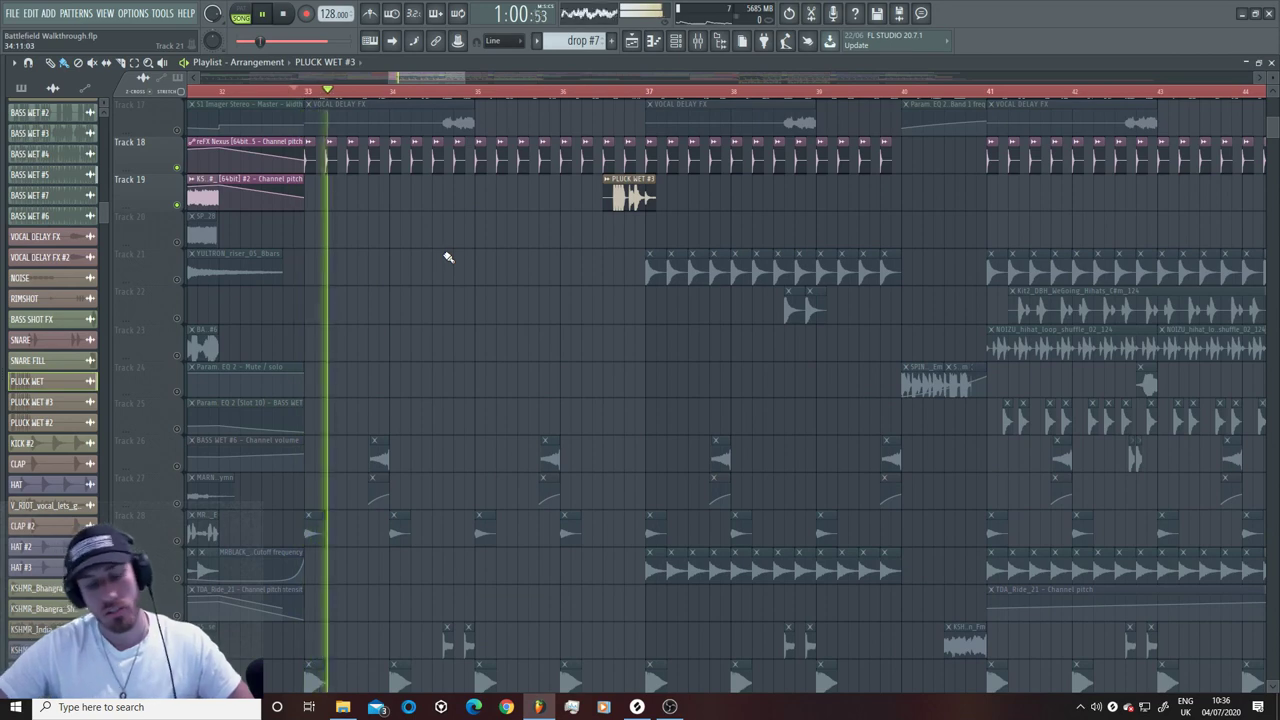
{"action": "scroll", "coordinate": [448, 257], "scroll_direction": "down", "scroll_amount": 5}
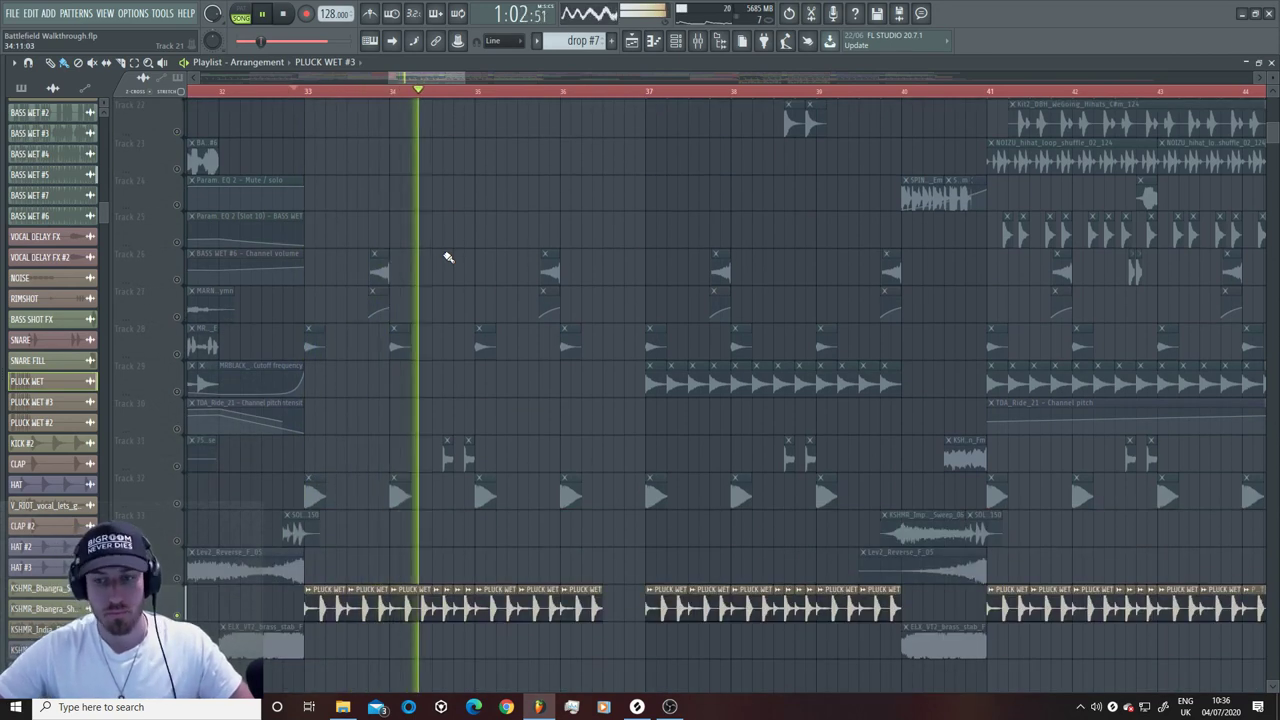
{"action": "scroll", "coordinate": [448, 257], "scroll_direction": "down", "scroll_amount": 7}
{"action": "scroll", "coordinate": [448, 257], "scroll_direction": "up", "scroll_amount": 10}
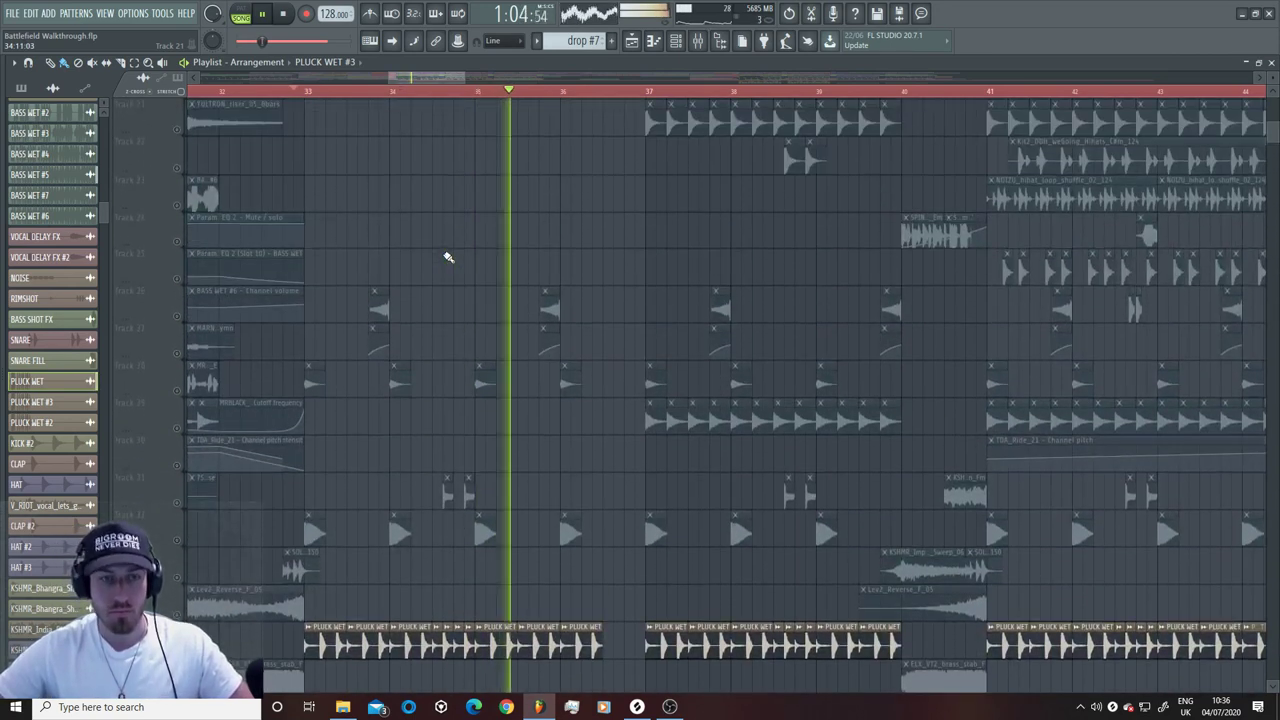
{"action": "scroll", "coordinate": [448, 257], "scroll_direction": "up", "scroll_amount": 9}
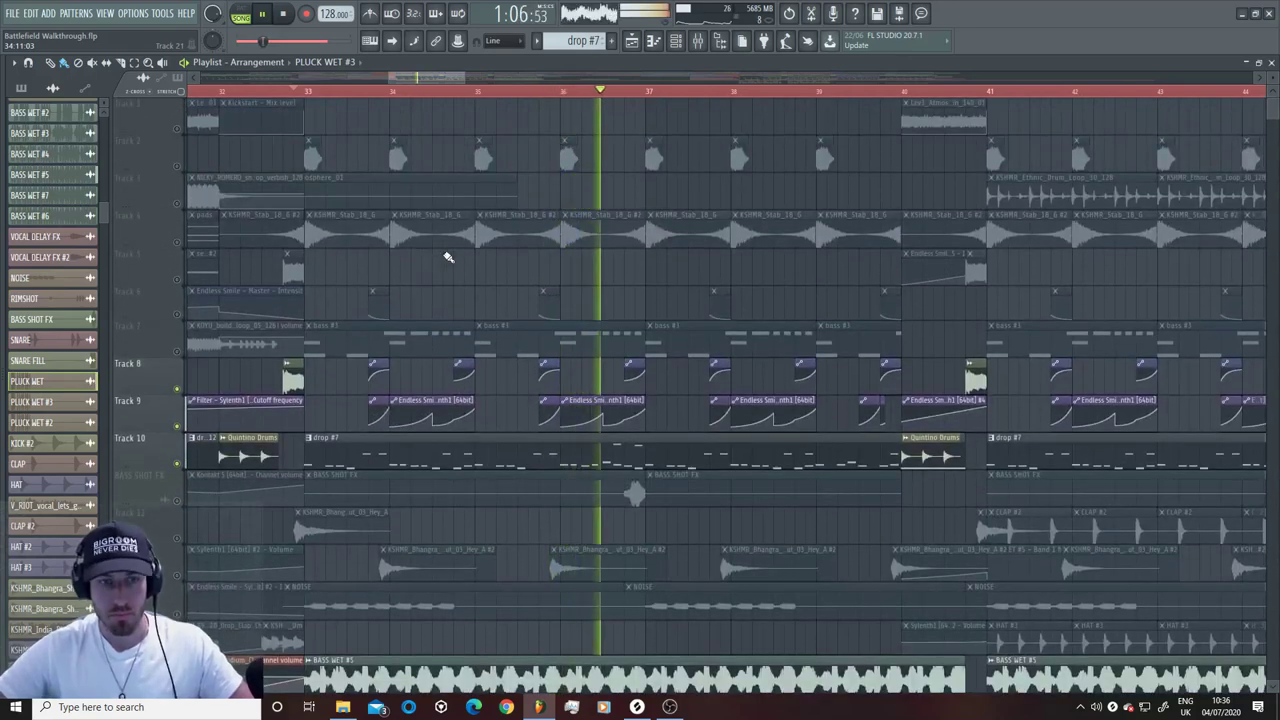
{"action": "key", "text": "space"}
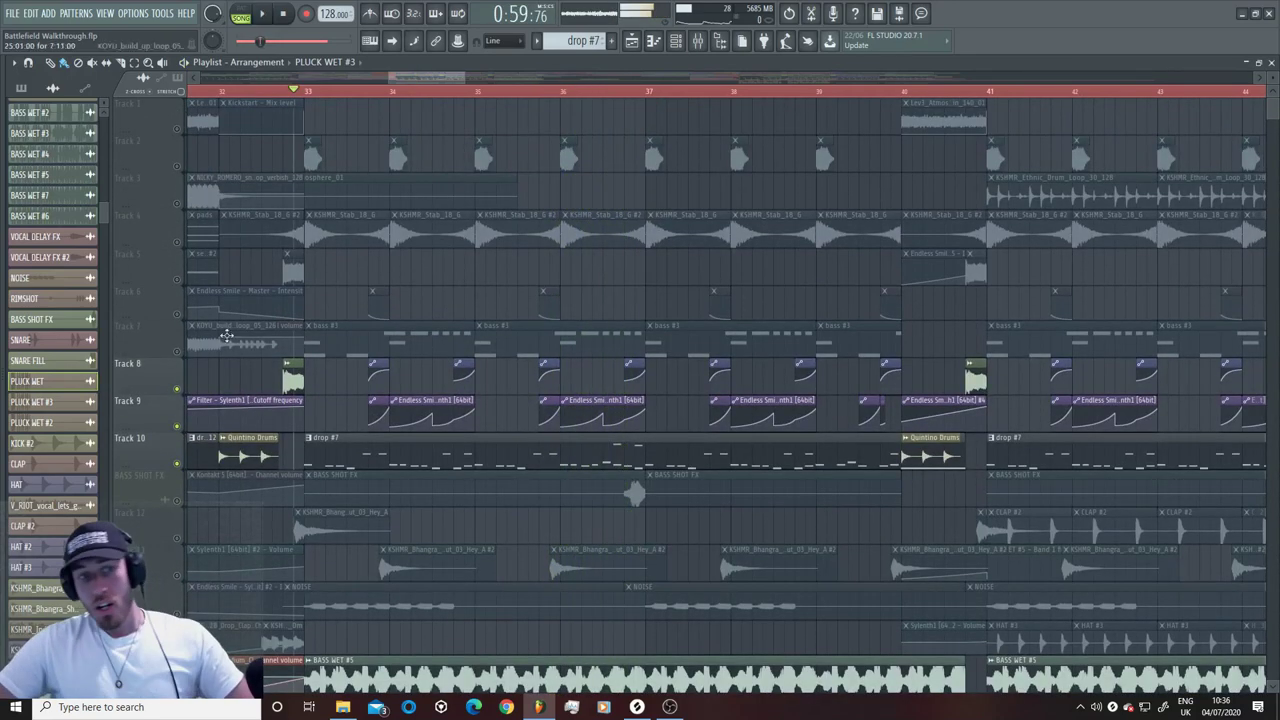
Step: Unmute the V_RIOT bass shots on Track 2 and inspect their sample settings
{"action": "left_click", "coordinate": [177, 166]}
{"action": "double_click", "coordinate": [350, 168]}
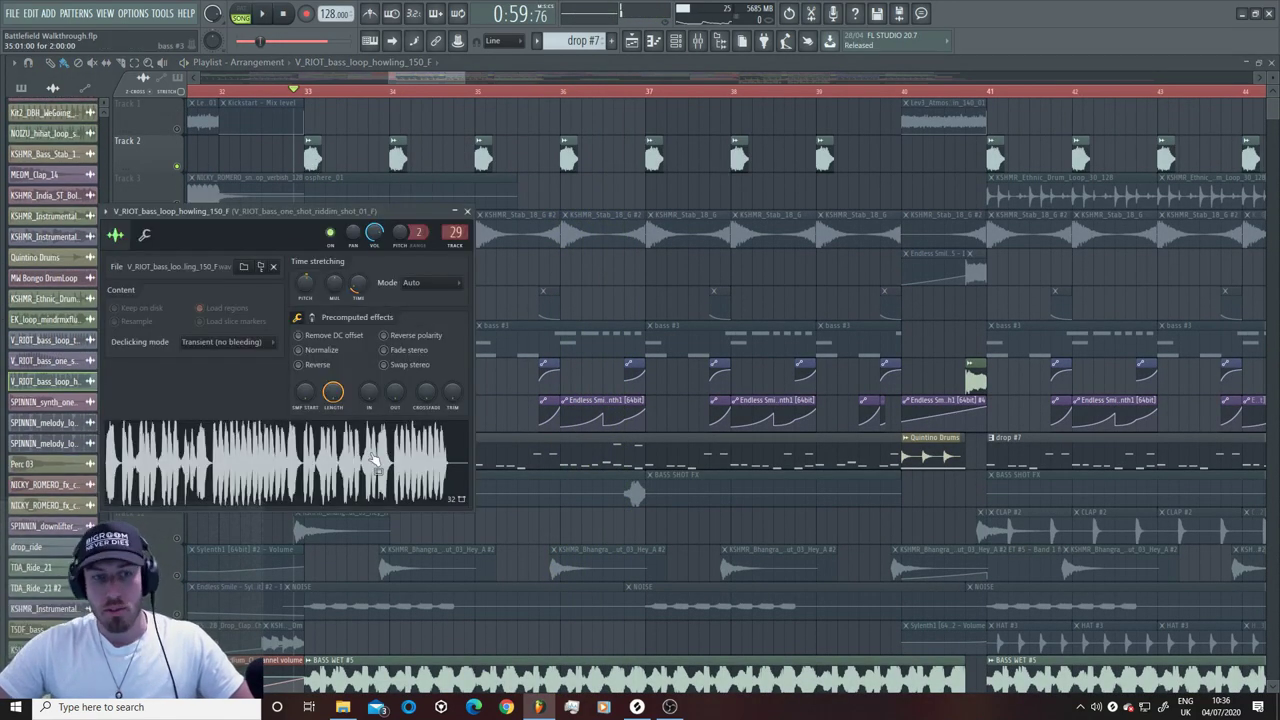
{"action": "left_click", "coordinate": [283, 18]}
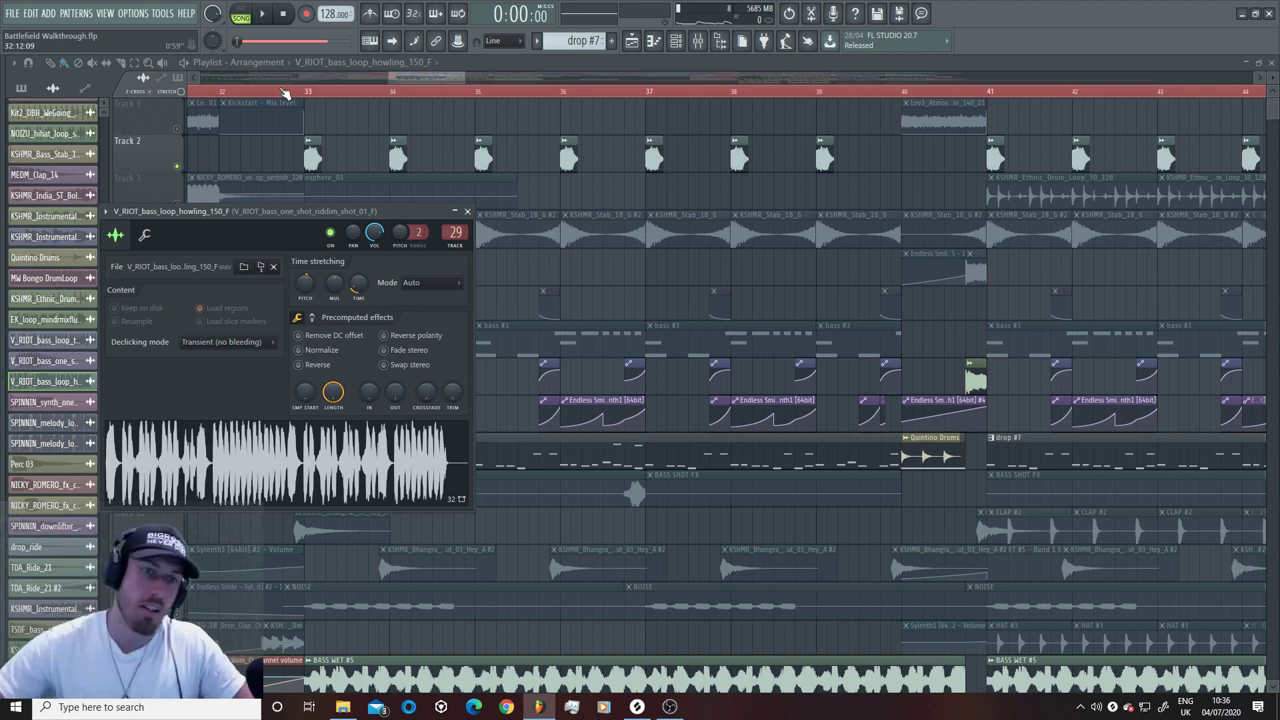
Step: Audition the drop with the Track 2 bass shots from just before bar 33, and stop playback
{"action": "left_click", "coordinate": [285, 92]}
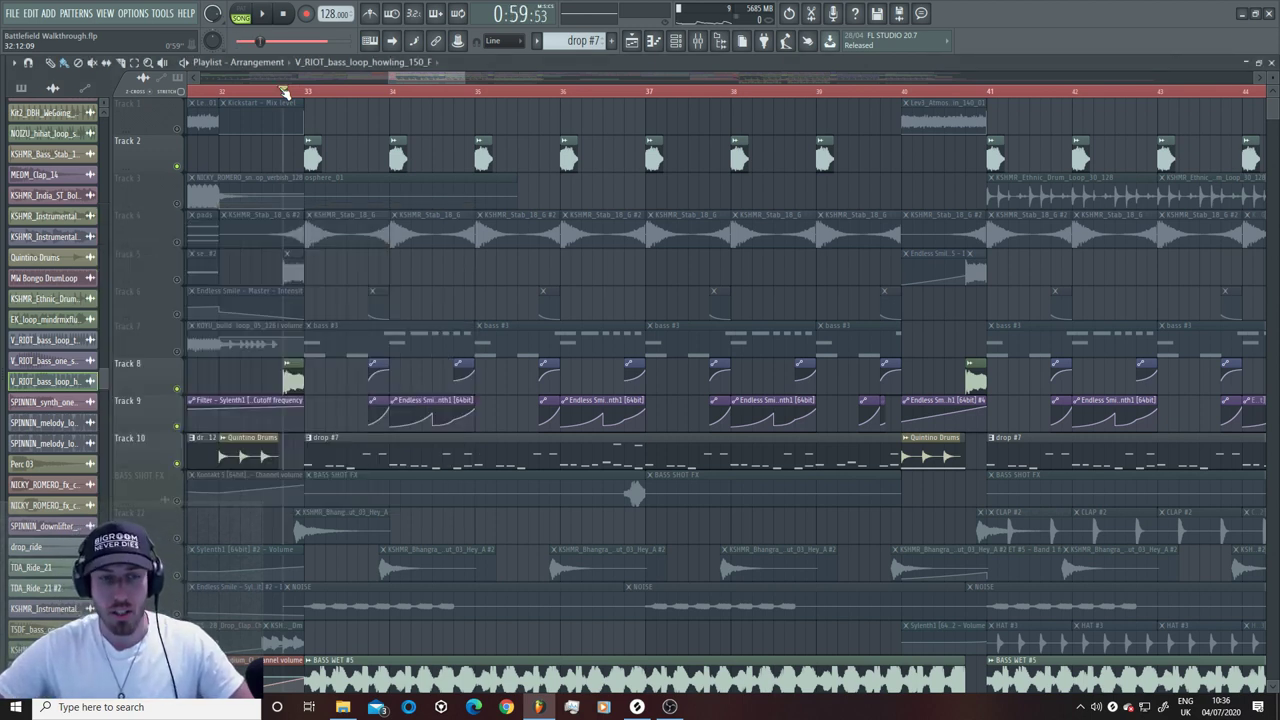
{"action": "key", "text": "space"}
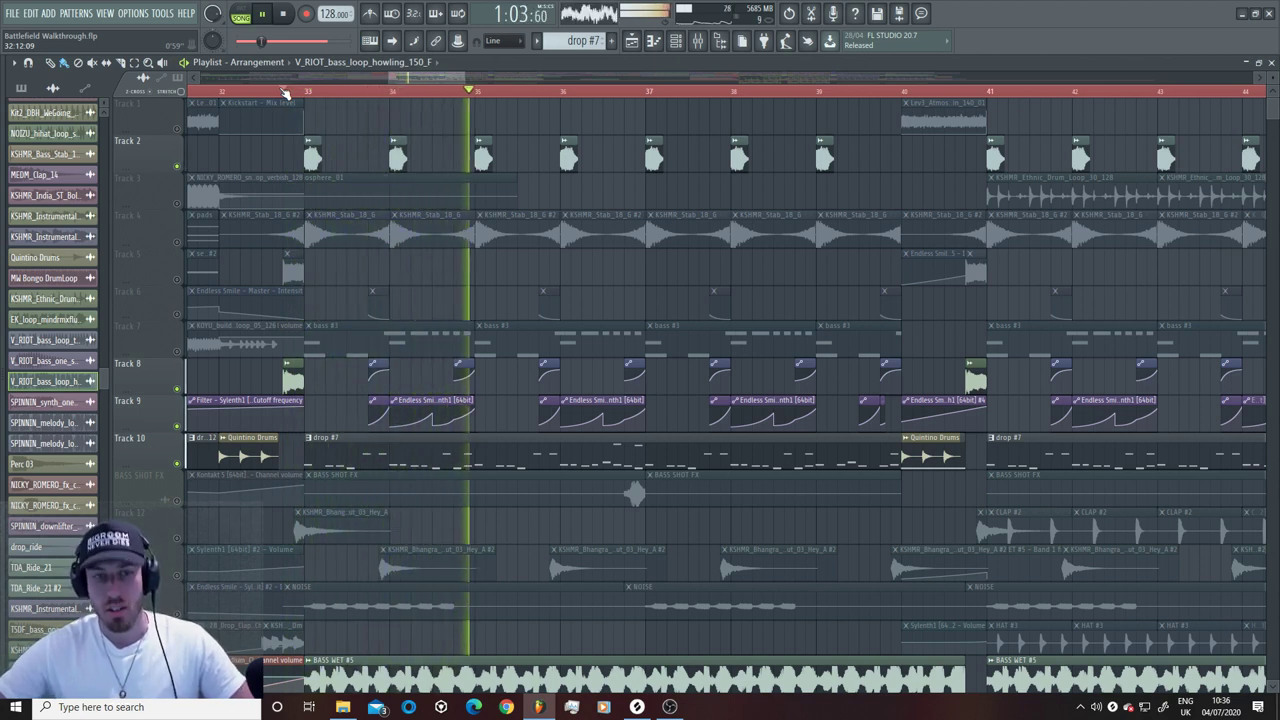
{"action": "key", "text": "space"}
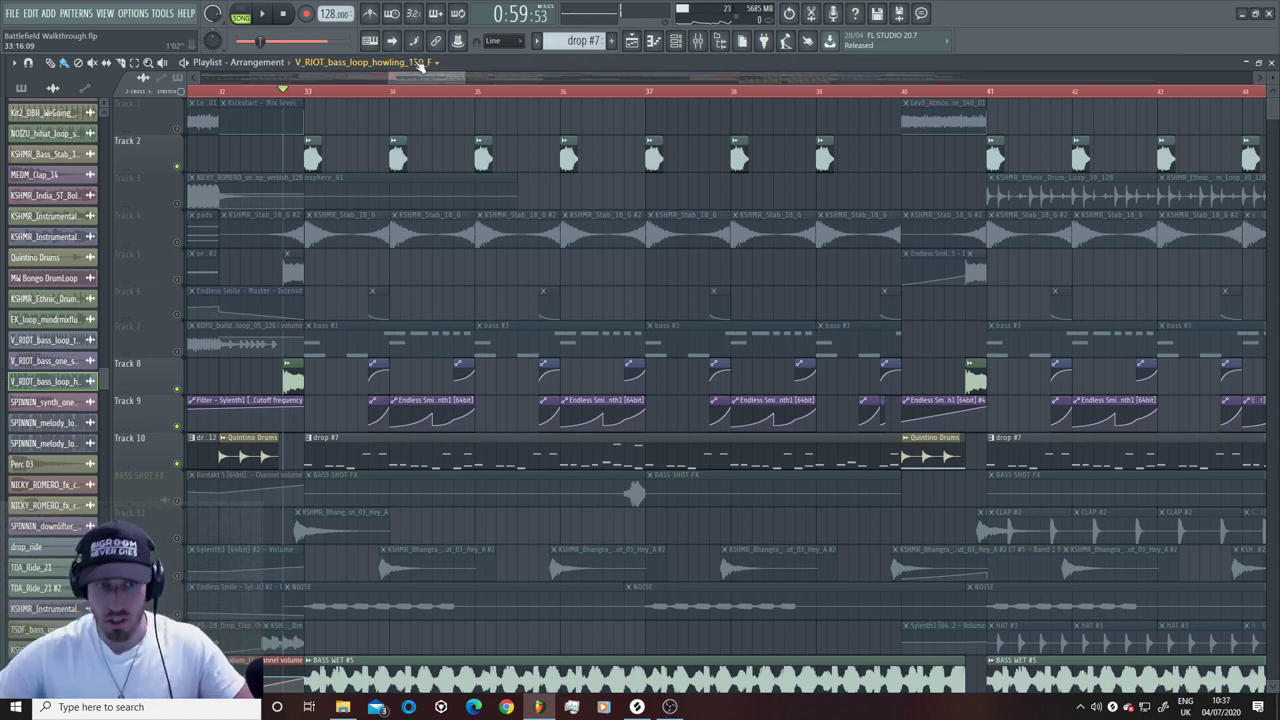
Step: Unmute the bass #3 patterns on Track 7 and view the reFX Nexus #3 notes in the piano roll
{"action": "left_click", "coordinate": [177, 351]}
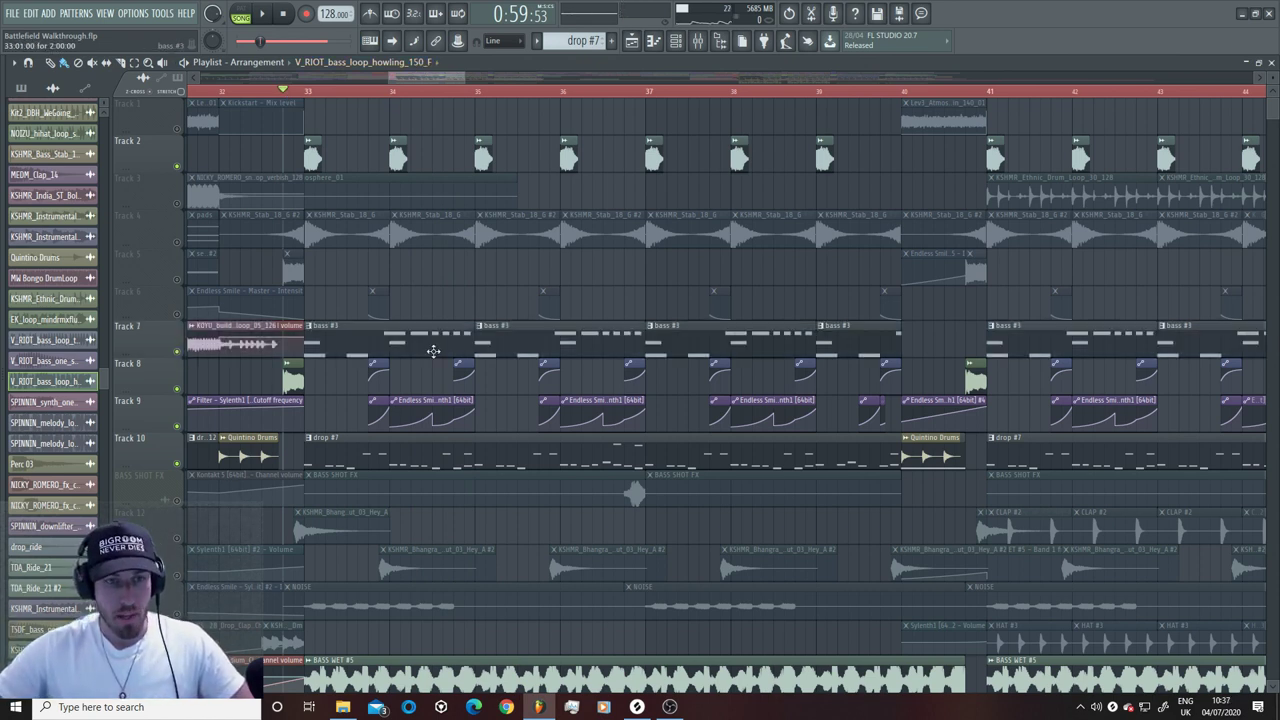
{"action": "left_click", "coordinate": [406, 334]}
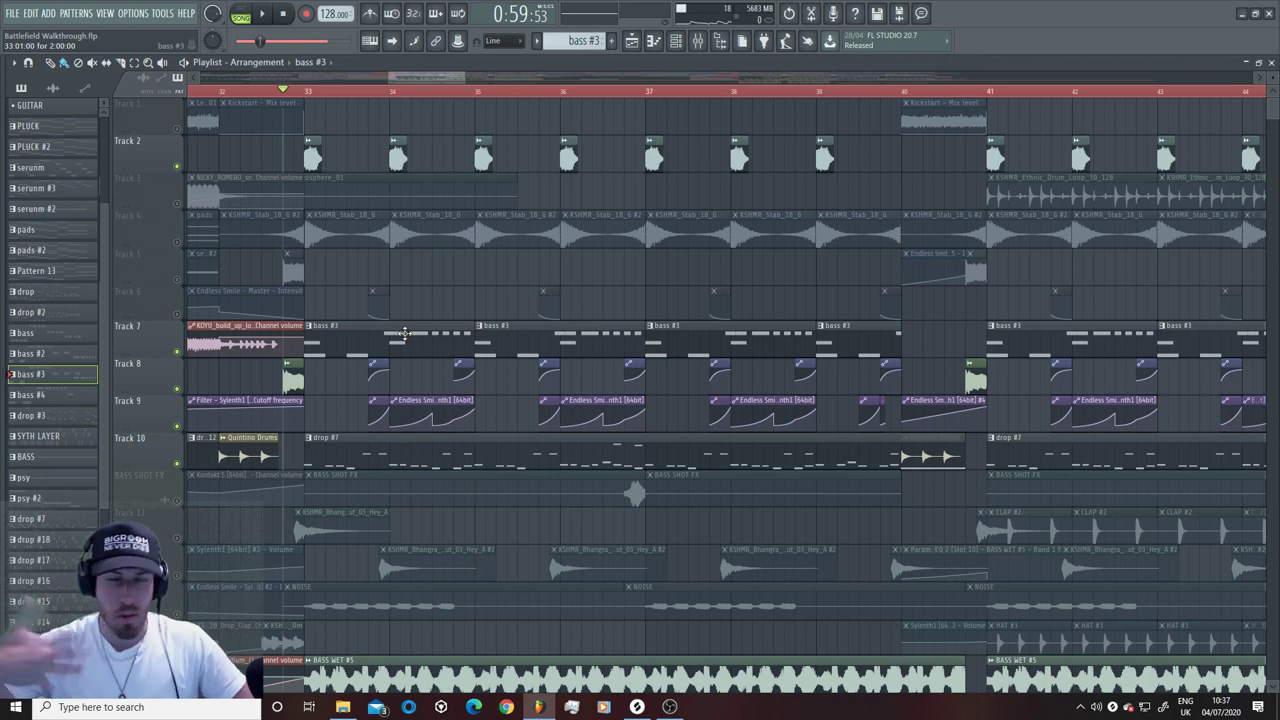
{"action": "double_click", "coordinate": [477, 339]}
{"action": "left_click", "coordinate": [675, 40]}
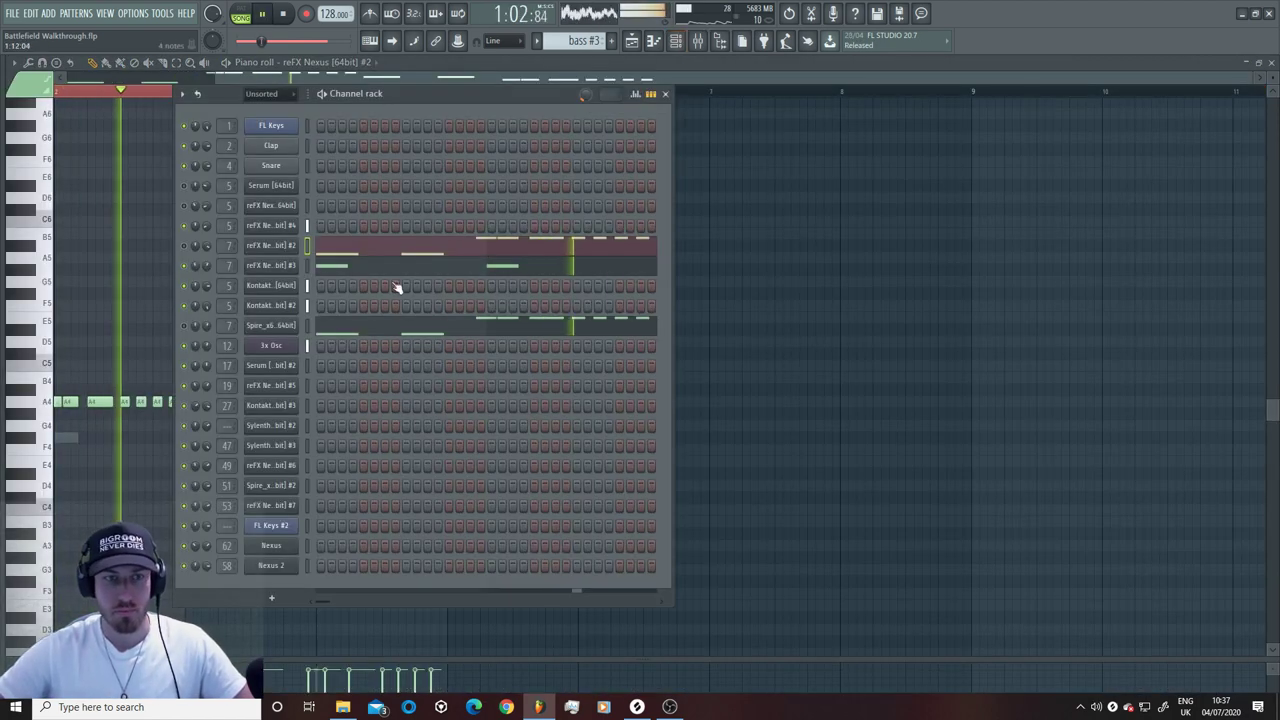
{"action": "left_click", "coordinate": [295, 265]}
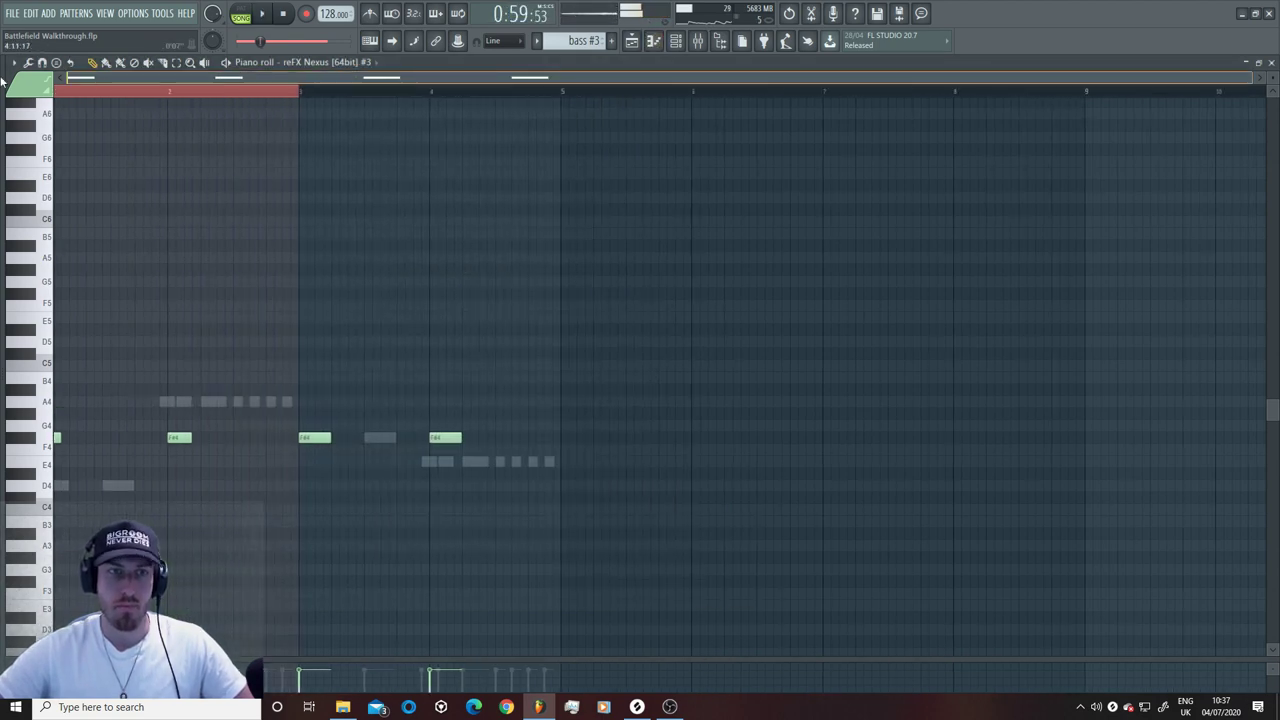
Step: Audition the bass #3 pattern on its own with the Nexus #3 preset in view, and return to the playlist
{"action": "left_click", "coordinate": [238, 12]}
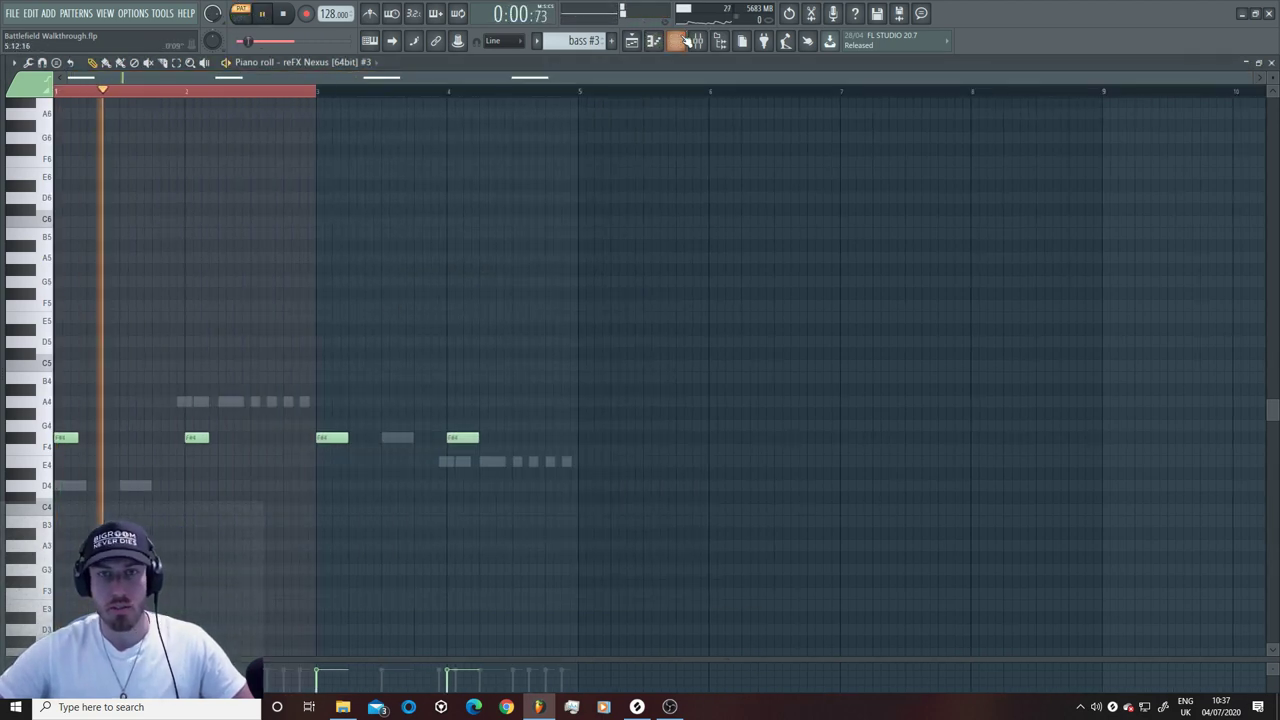
{"action": "key", "text": "F6"}
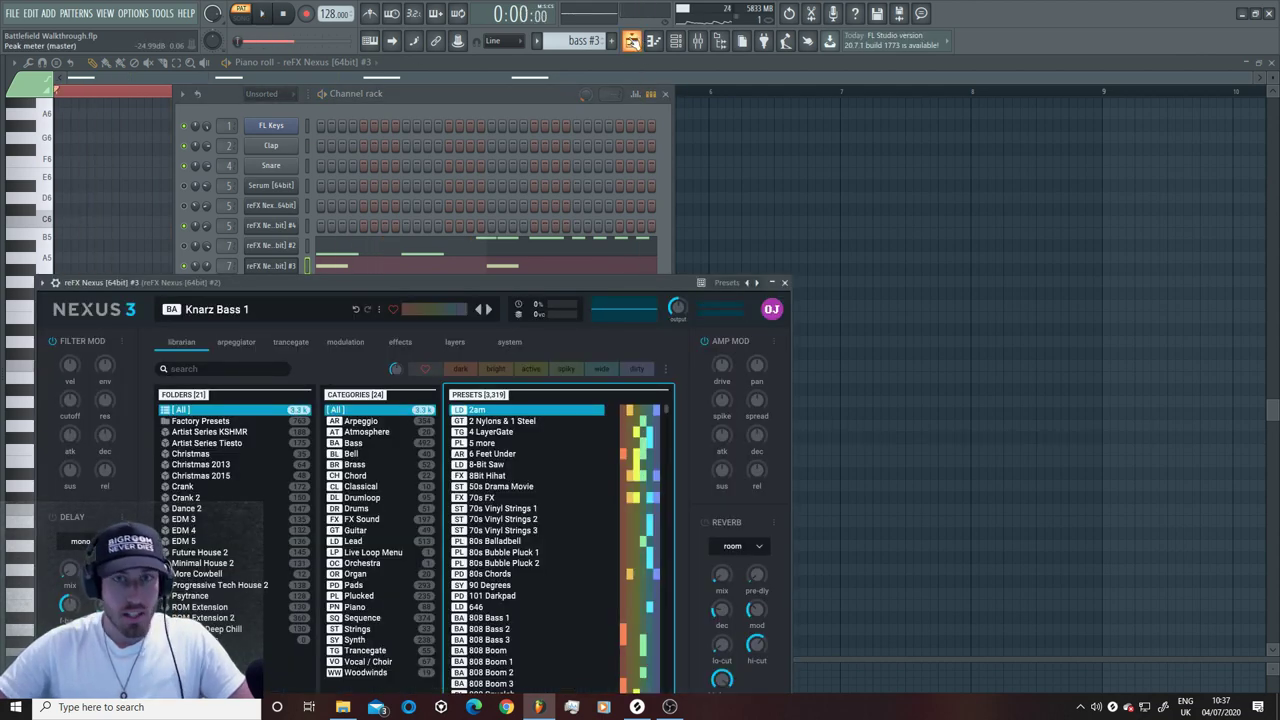
{"action": "left_click", "coordinate": [631, 40]}
{"action": "left_click", "coordinate": [631, 40]}
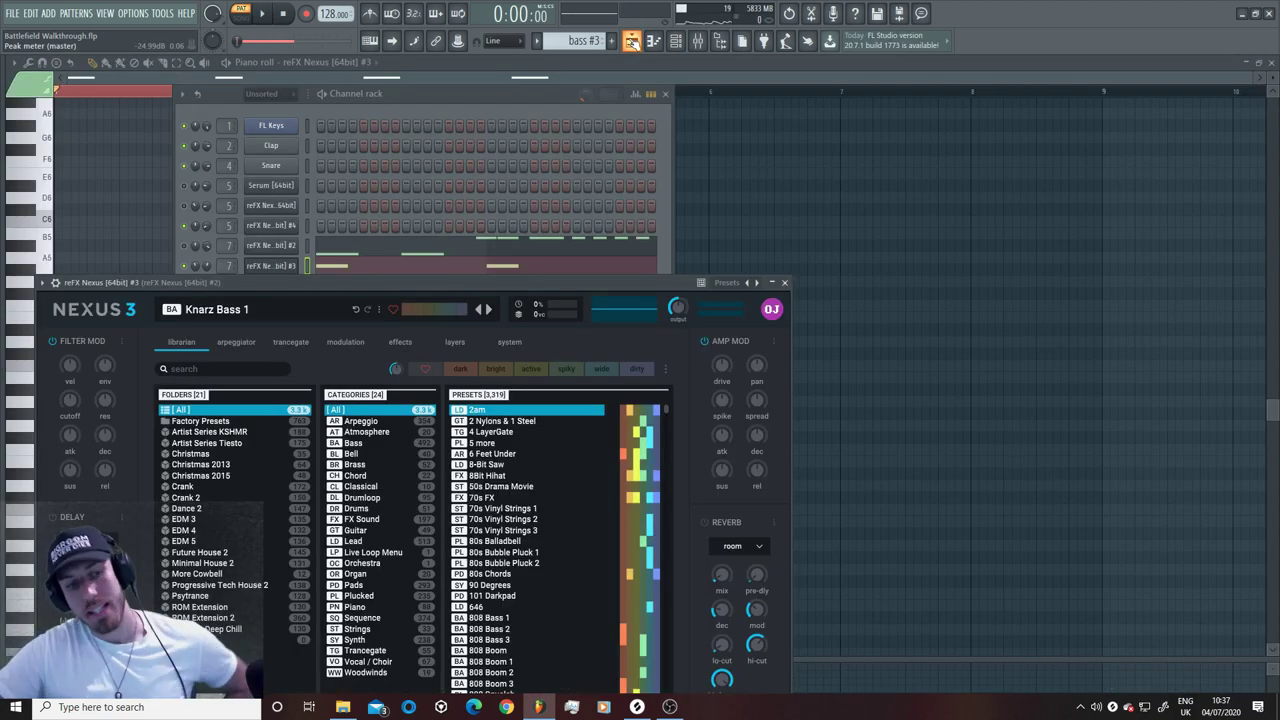
{"action": "left_click", "coordinate": [631, 40]}
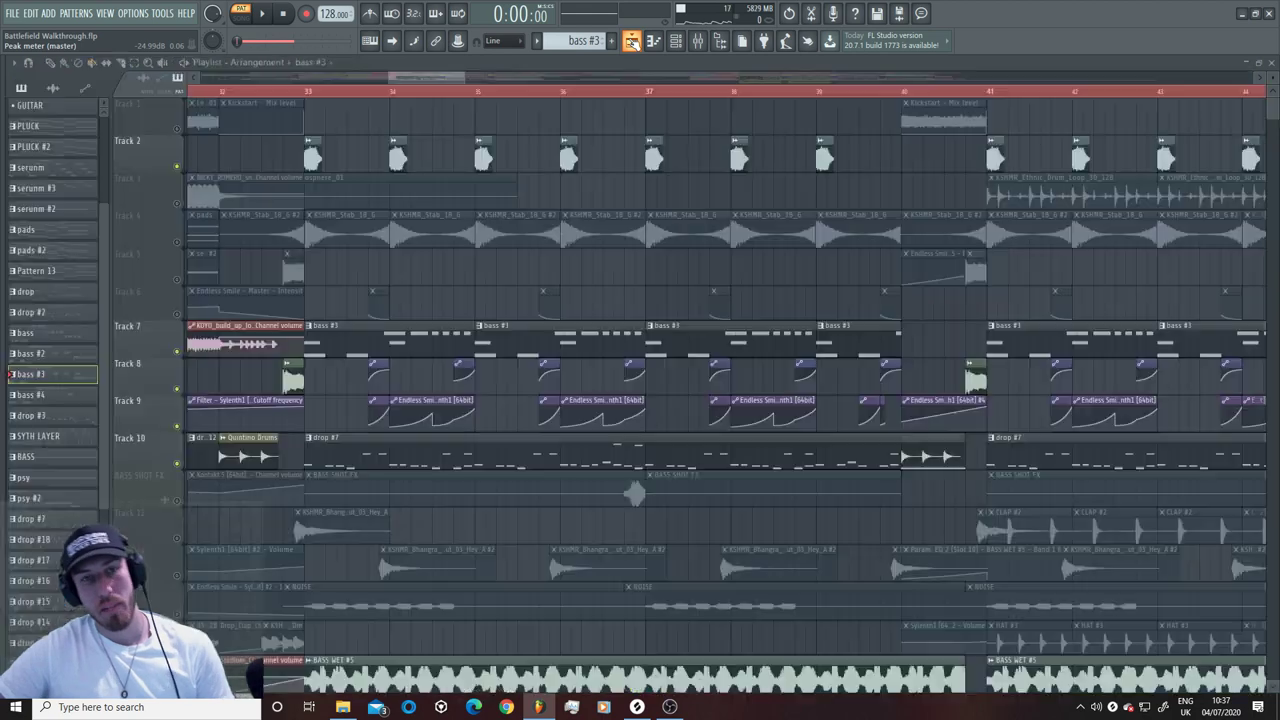
Step: Play from just before bar 33, unmute the Sylenth1 #2 stereo separation automation on Track 6 and audition it with the drop
{"action": "left_click", "coordinate": [300, 90]}
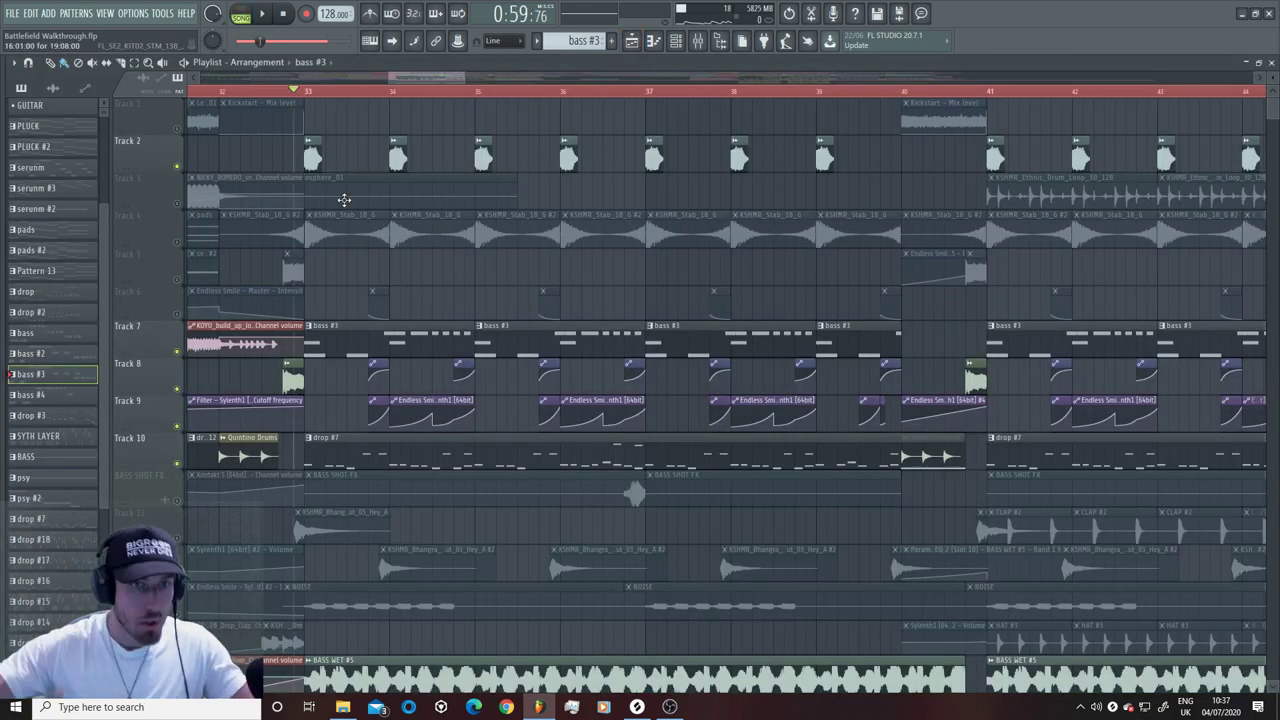
{"action": "key", "text": "space"}
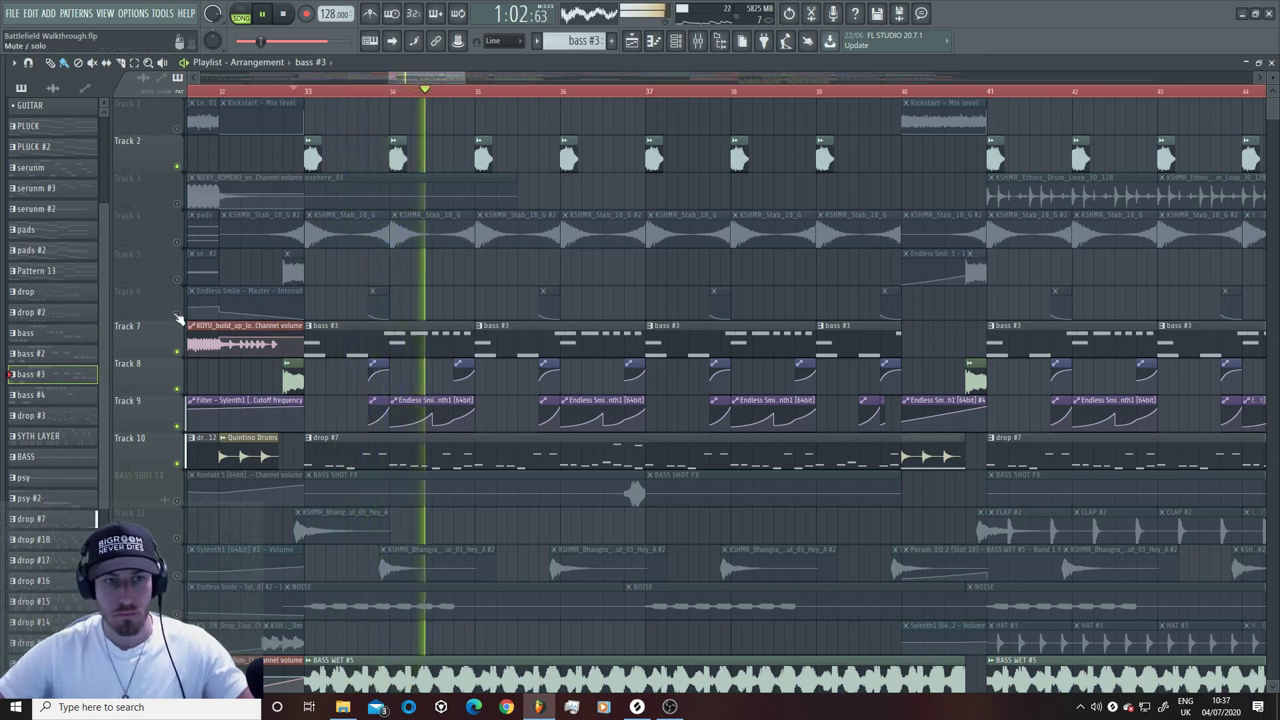
{"action": "left_click", "coordinate": [378, 291]}
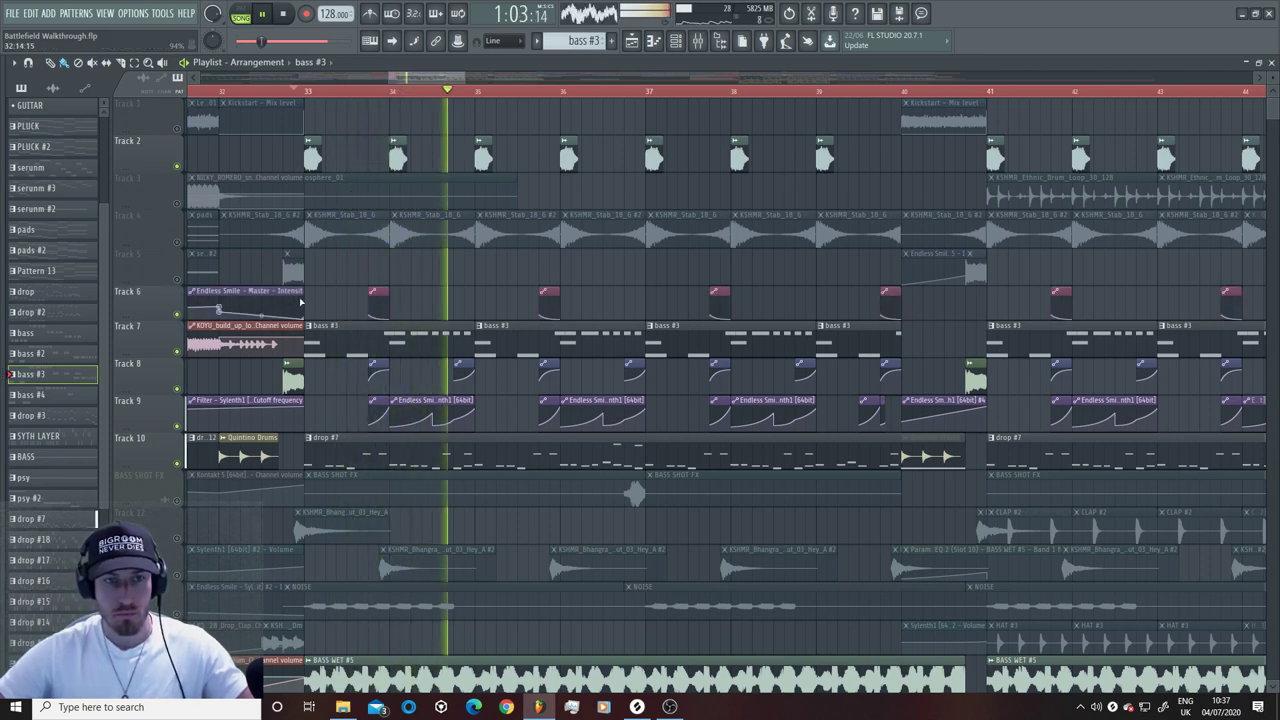
{"action": "left_click", "coordinate": [378, 291]}
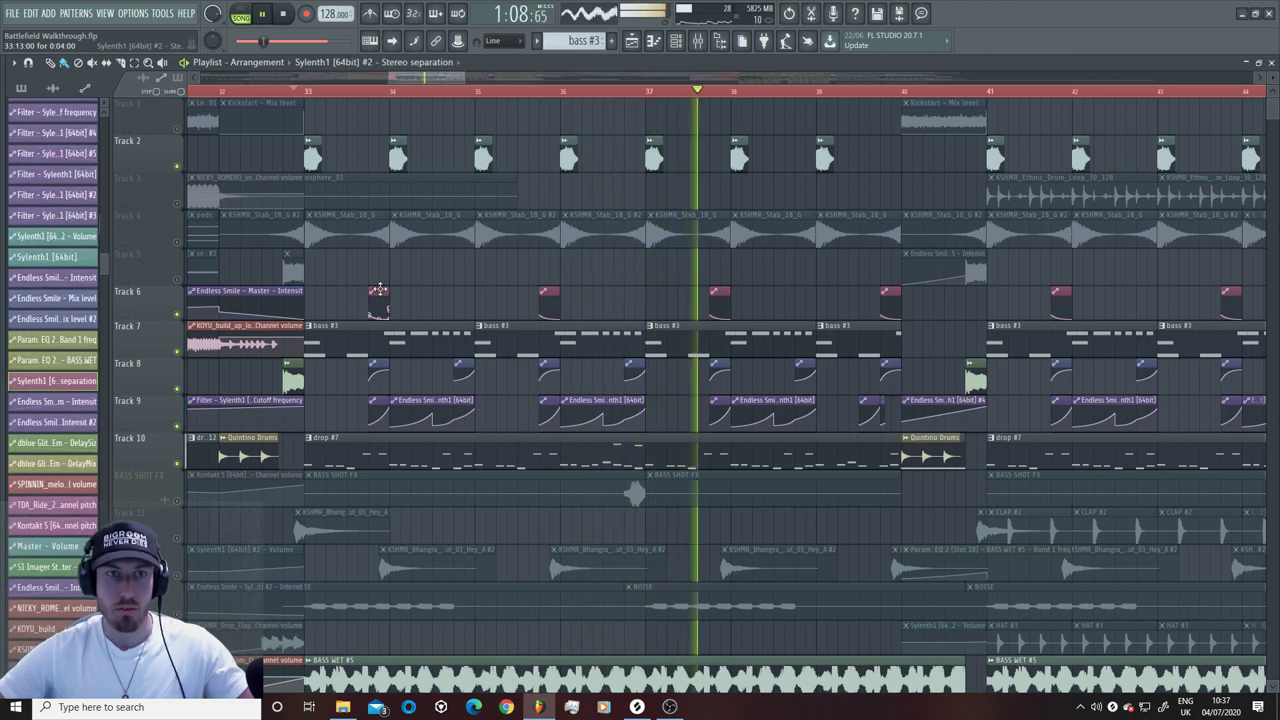
{"action": "key", "text": "space"}
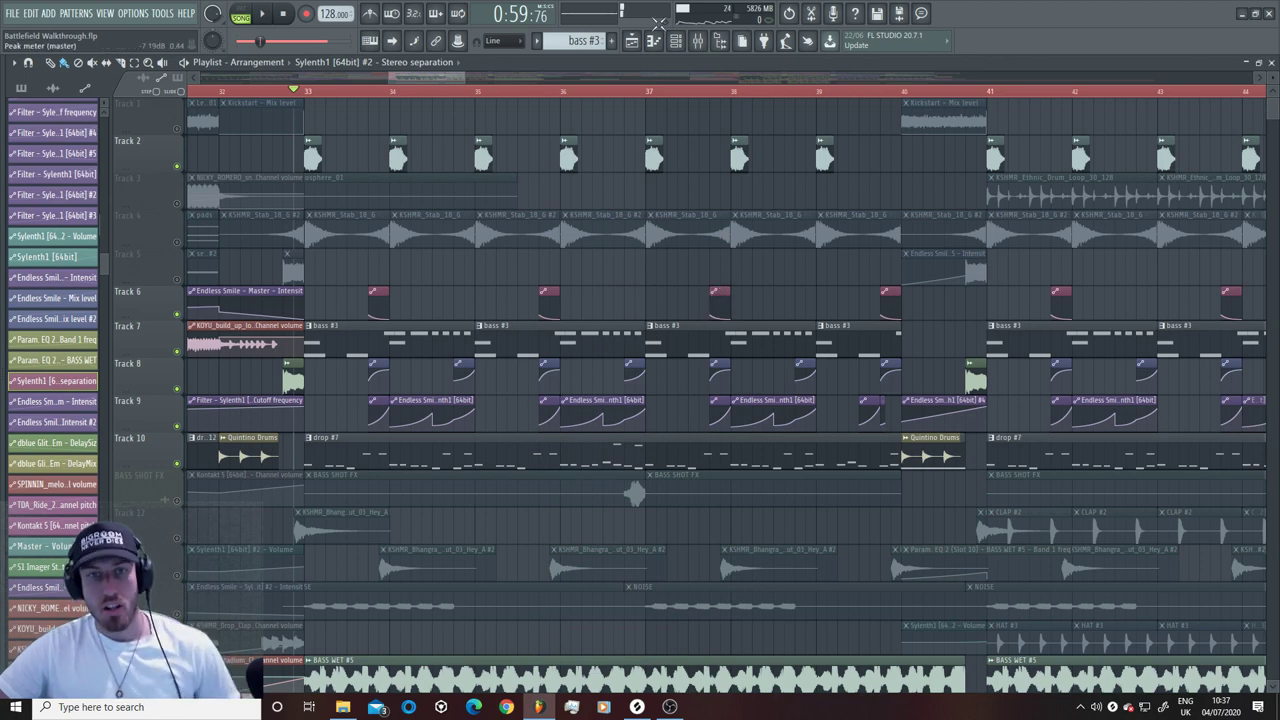
Step: Examine the reFX Nexus #2 mixer insert's effects and play from just before bar 34 to watch the mixer levels
{"action": "left_click", "coordinate": [697, 40]}
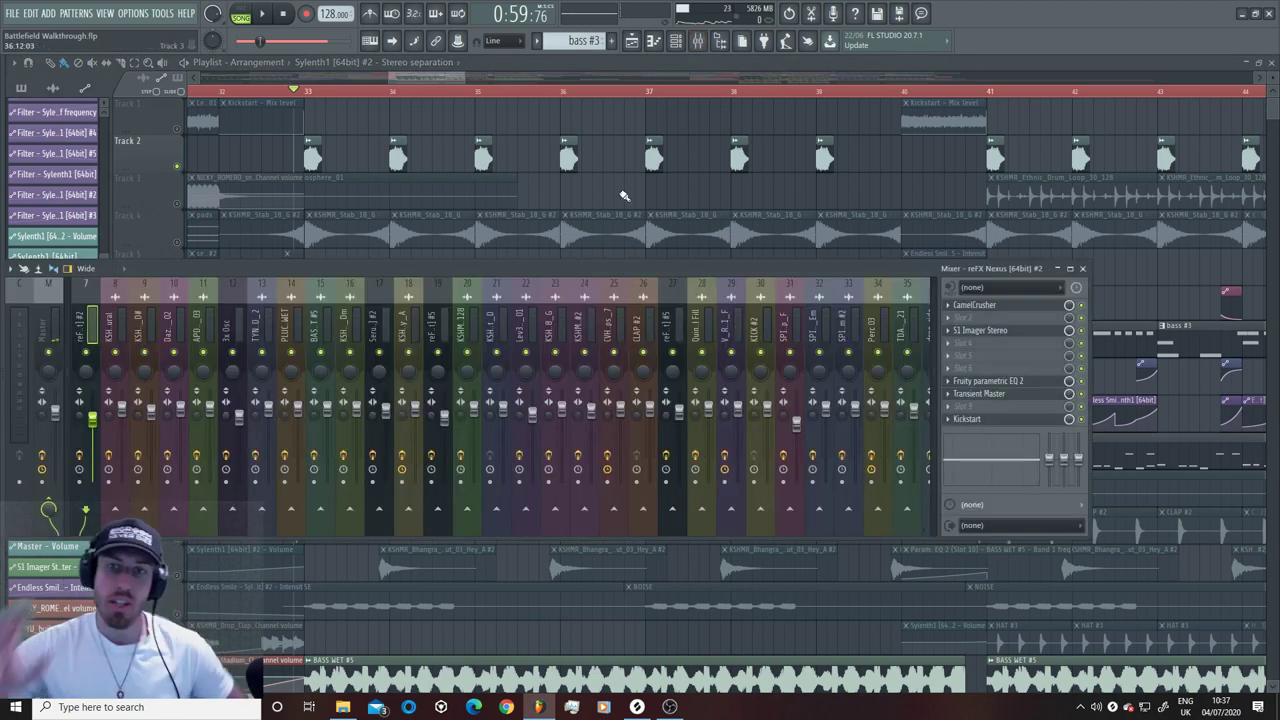
{"action": "key", "text": "F9"}
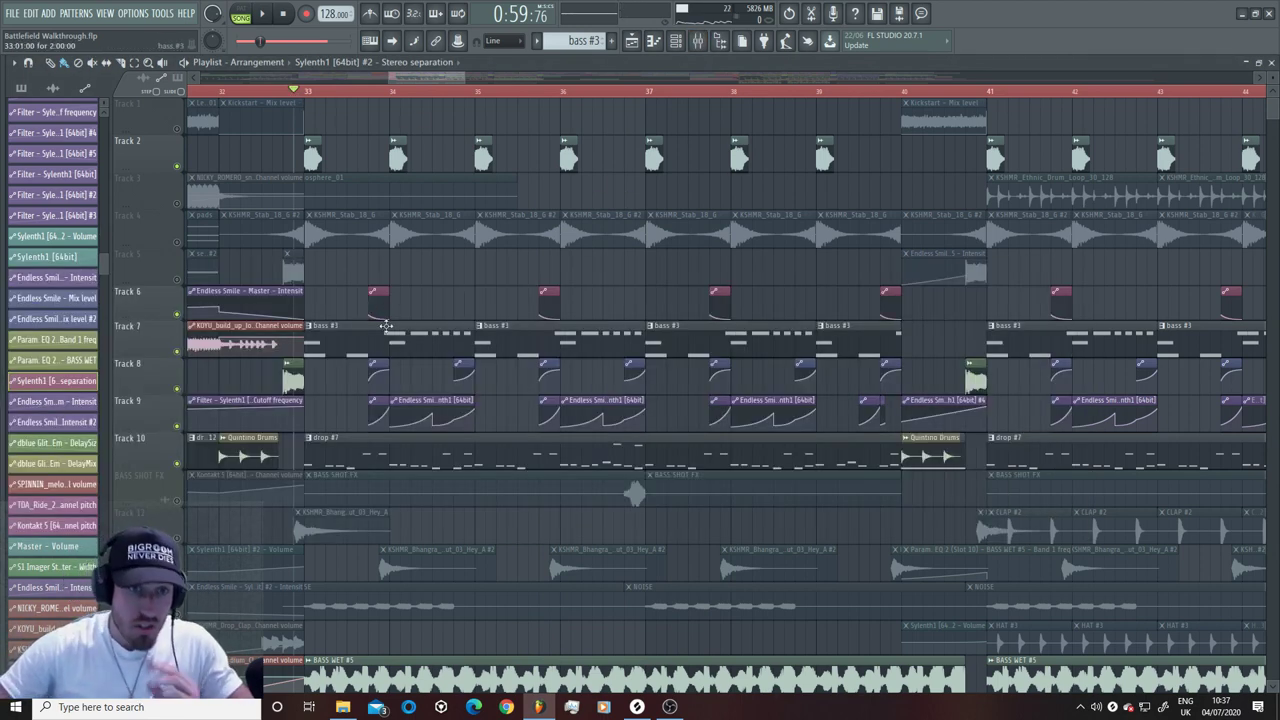
{"action": "left_click", "coordinate": [375, 92]}
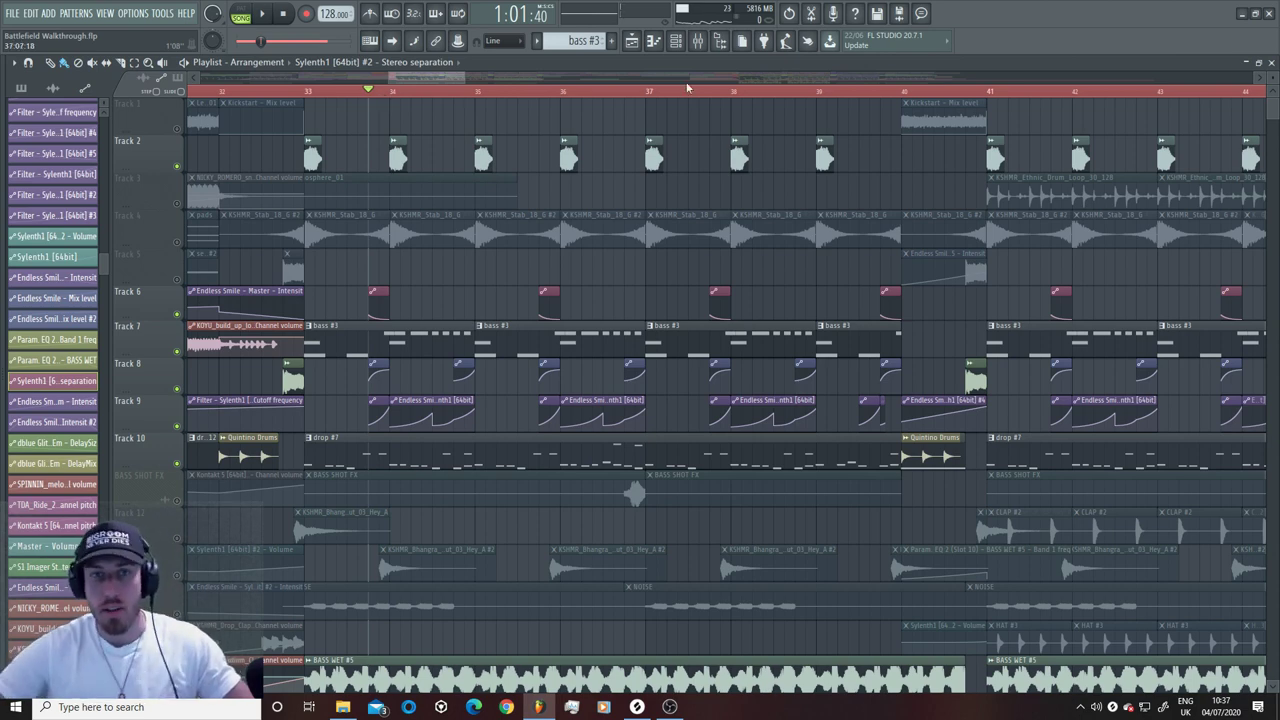
{"action": "left_click", "coordinate": [698, 40]}
{"action": "key", "text": "space"}
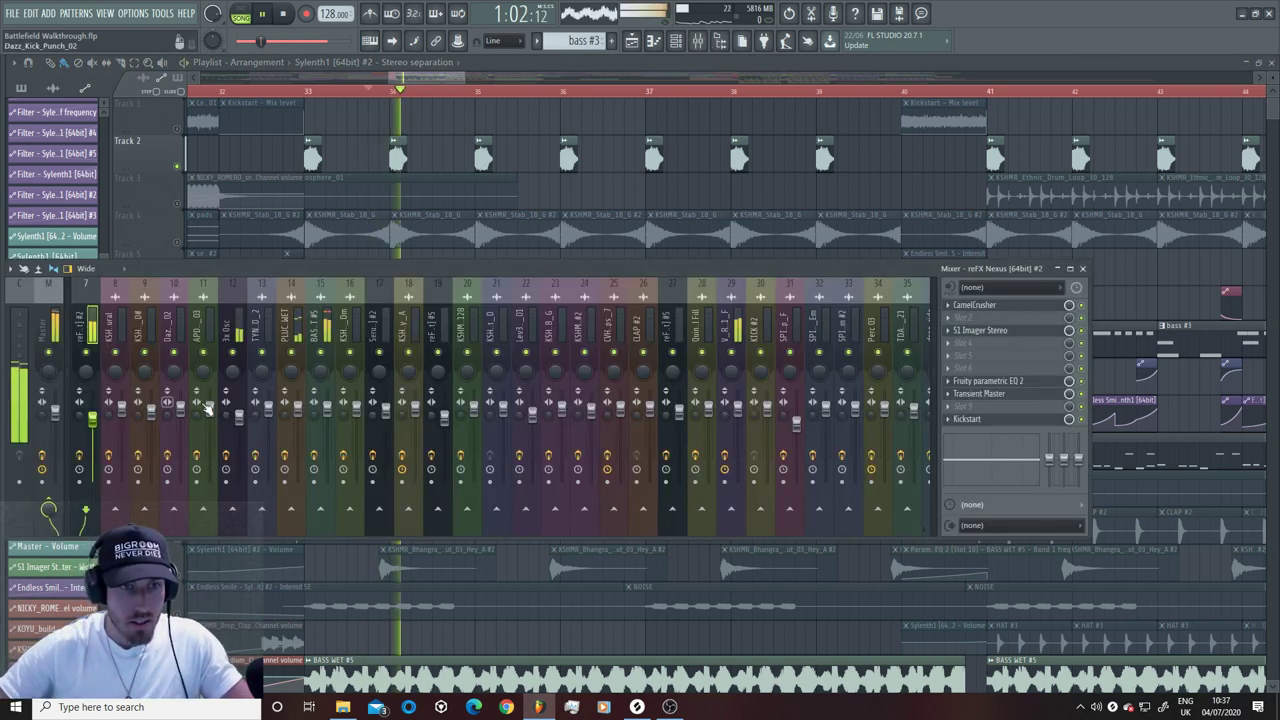
{"action": "key", "text": "space"}
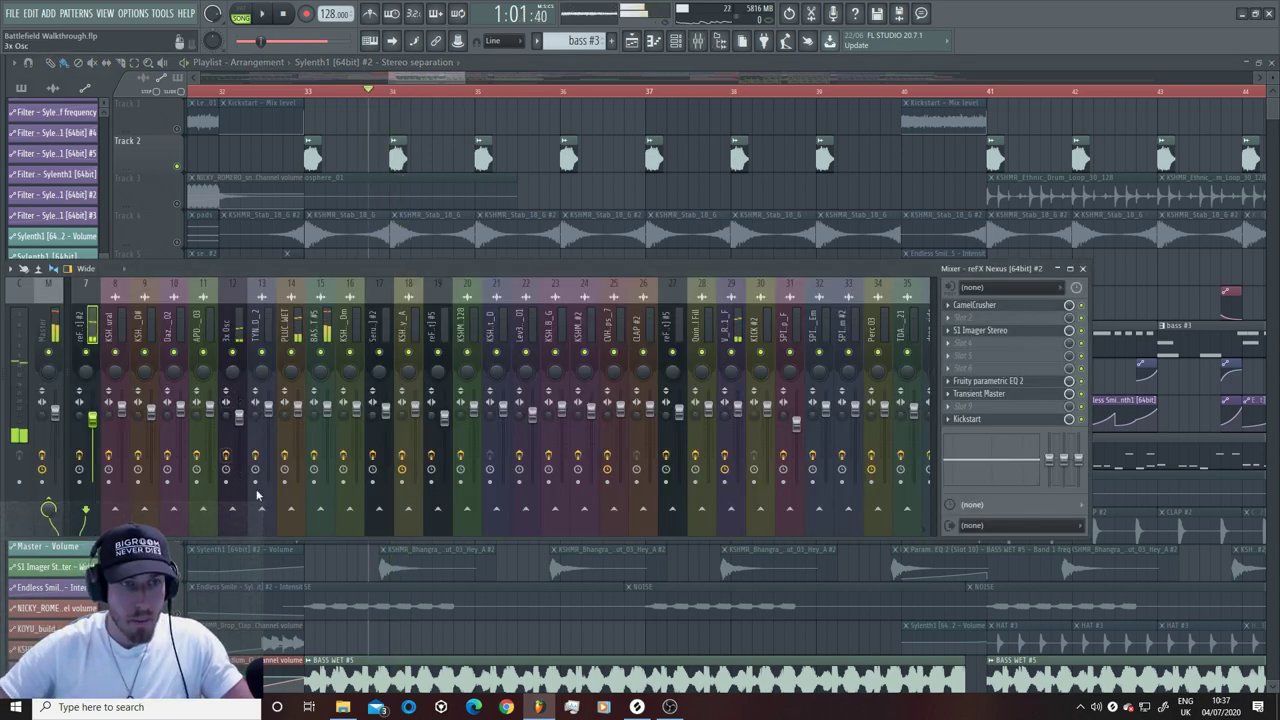
{"action": "left_click", "coordinate": [676, 45]}
Step: Open the drop #7 pattern's channels and examine the effects chain on mixer insert 5, Sylenth1 #2
{"action": "left_click", "coordinate": [815, 222]}
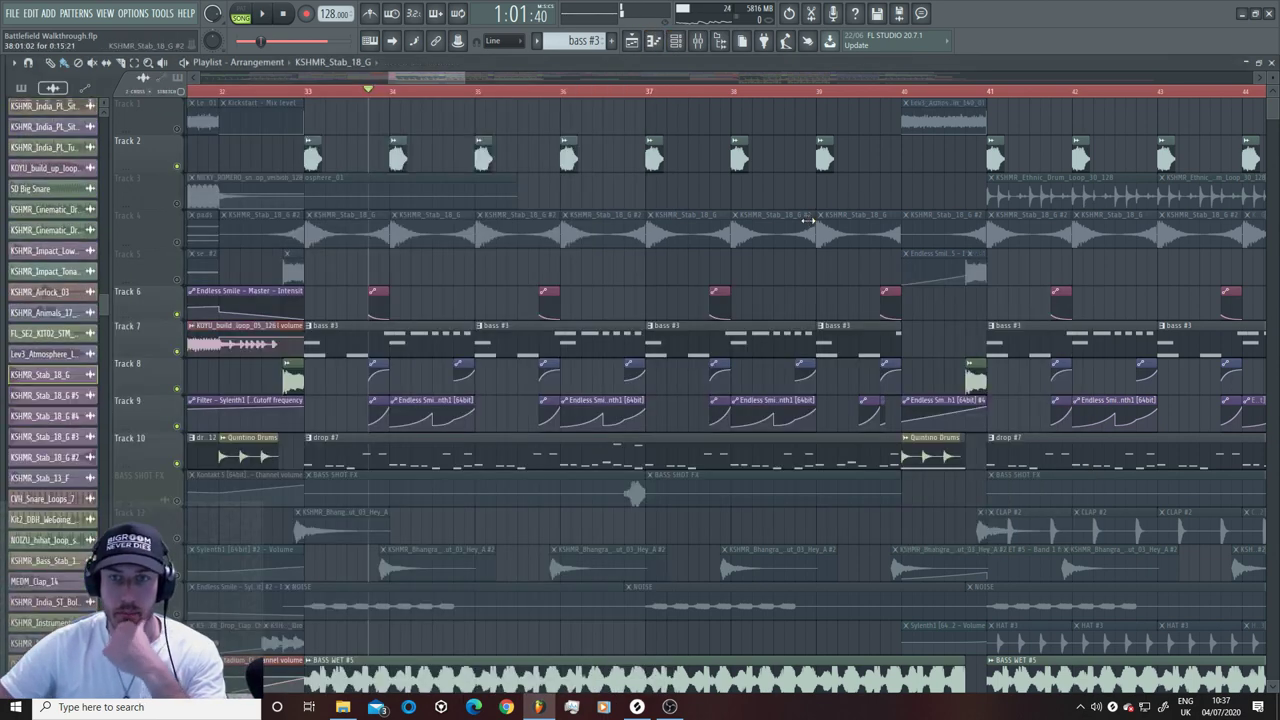
{"action": "double_click", "coordinate": [496, 438]}
{"action": "left_click", "coordinate": [676, 45]}
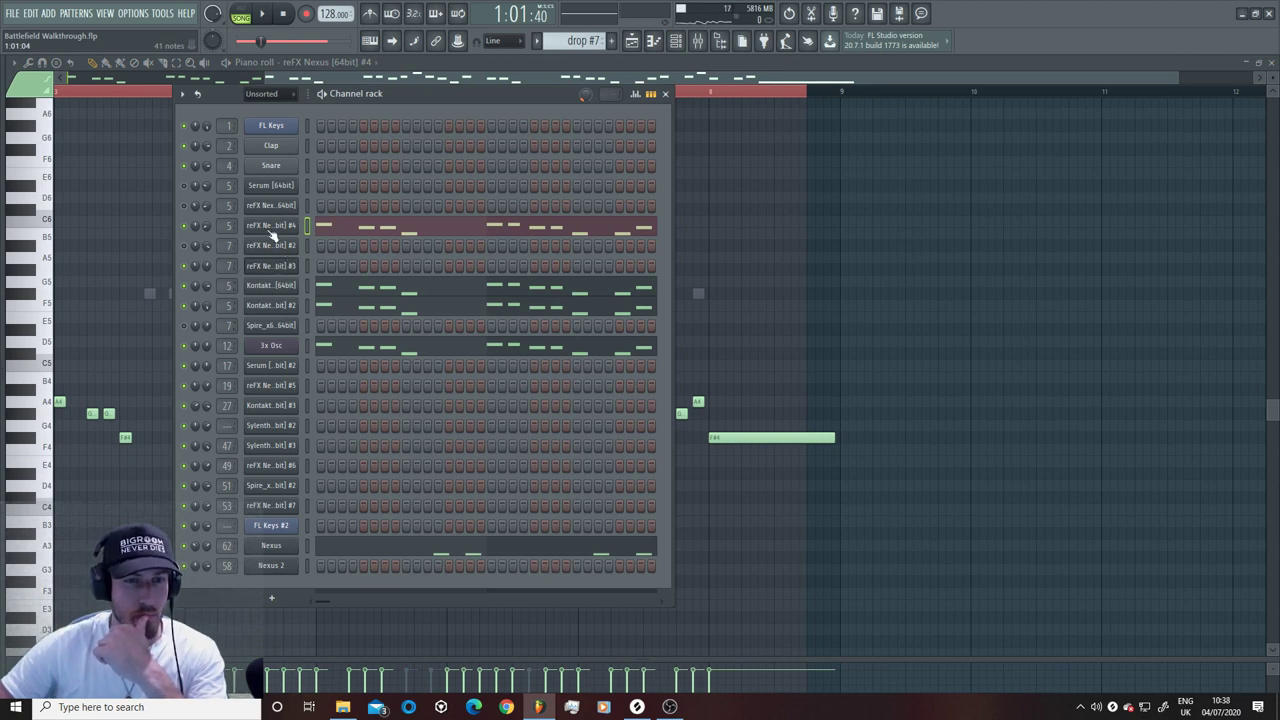
{"action": "left_click", "coordinate": [697, 40]}
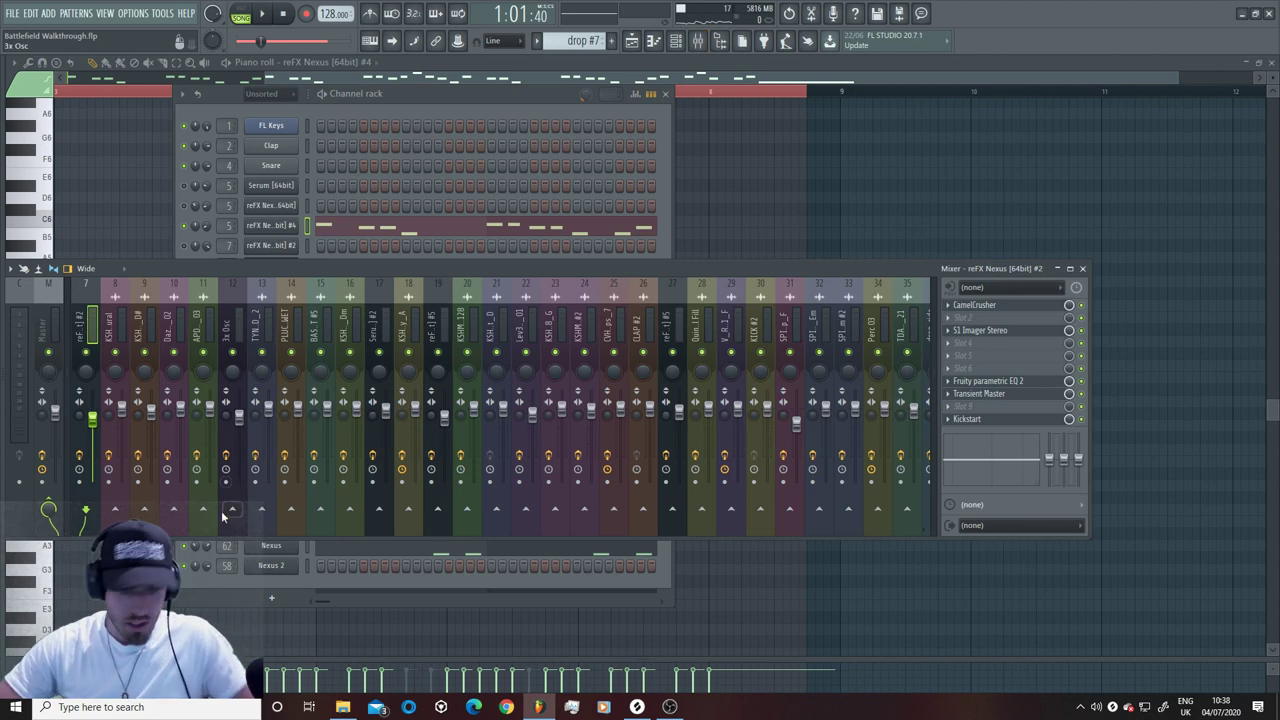
{"action": "key", "text": "Left"}
{"action": "key", "text": "Left"}
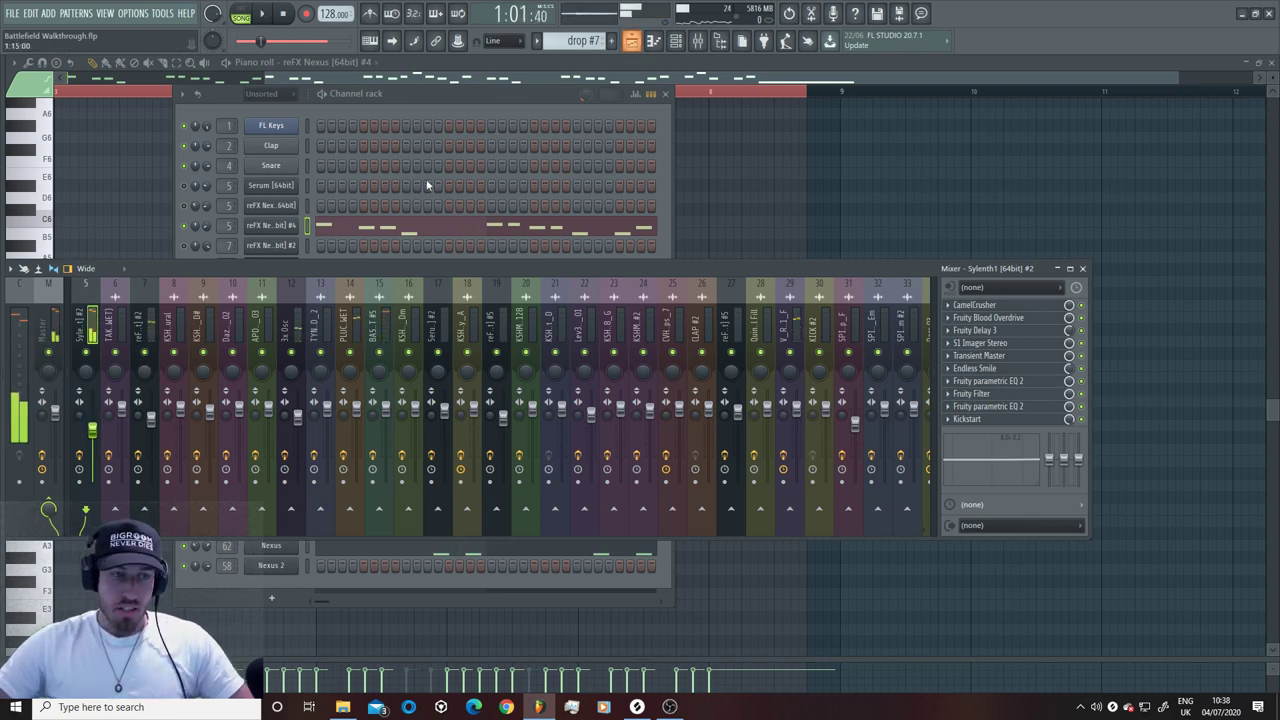
Step: Return to the playlist and play from just before bar 33 with the mixer open to watch the drop's levels
{"action": "left_click", "coordinate": [640, 40]}
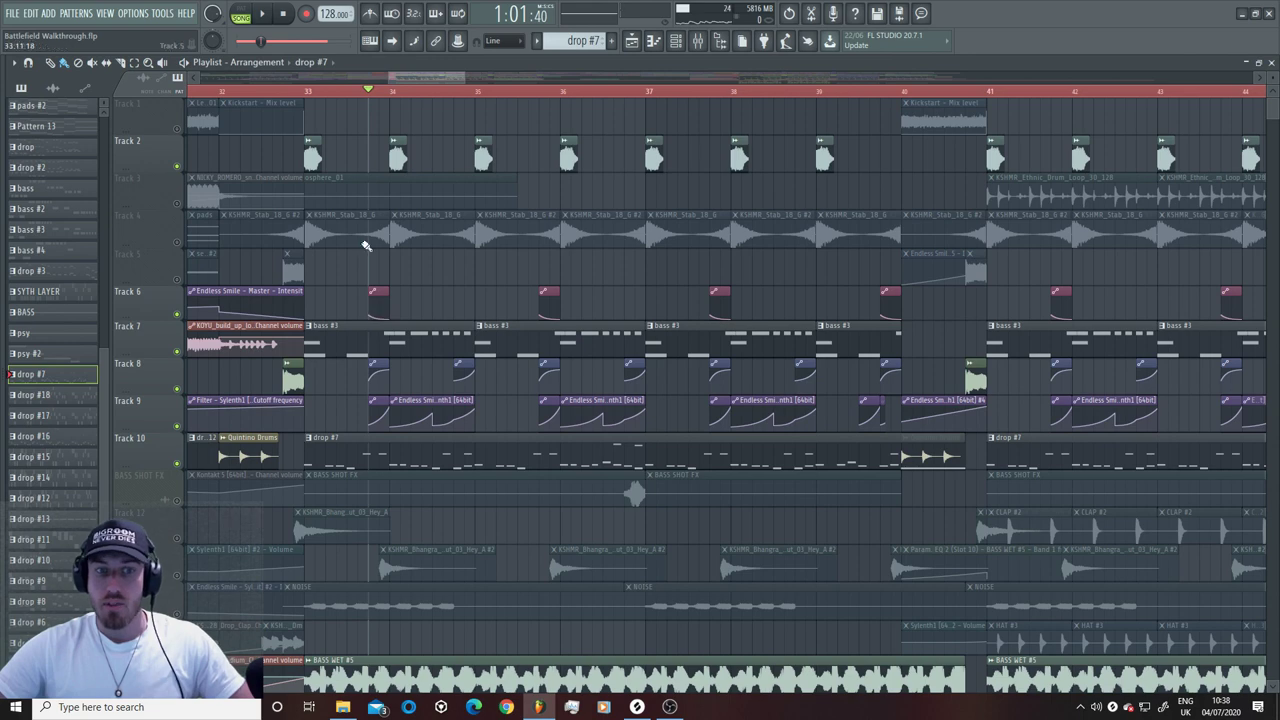
{"action": "key", "text": "space"}
{"action": "left_click", "coordinate": [698, 41]}
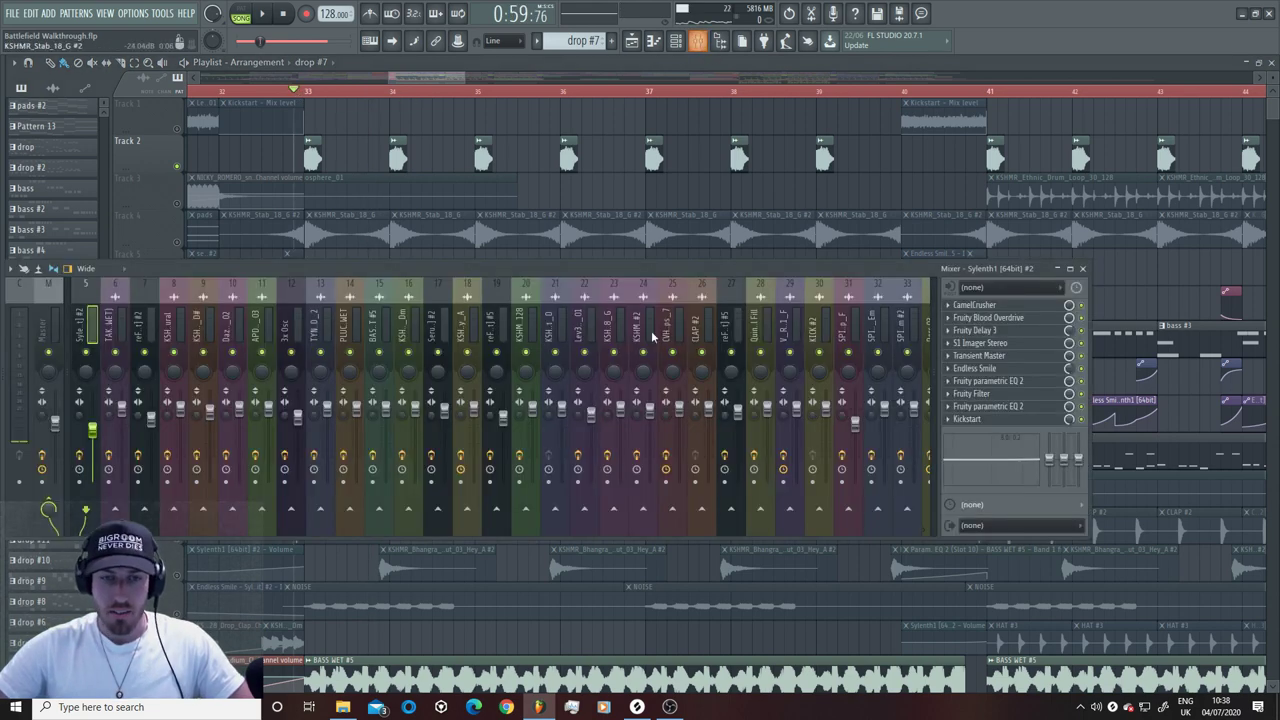
{"action": "key", "text": "space"}
{"action": "key", "text": "space"}
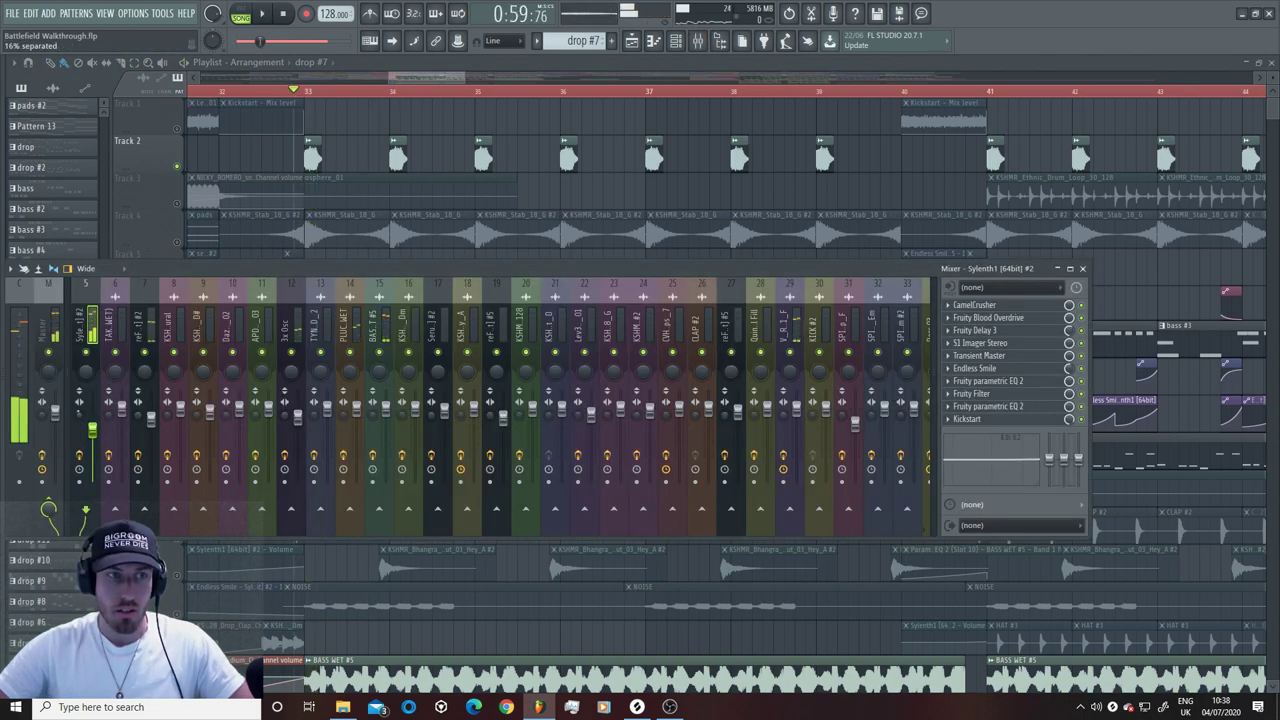
{"action": "key", "text": "space"}
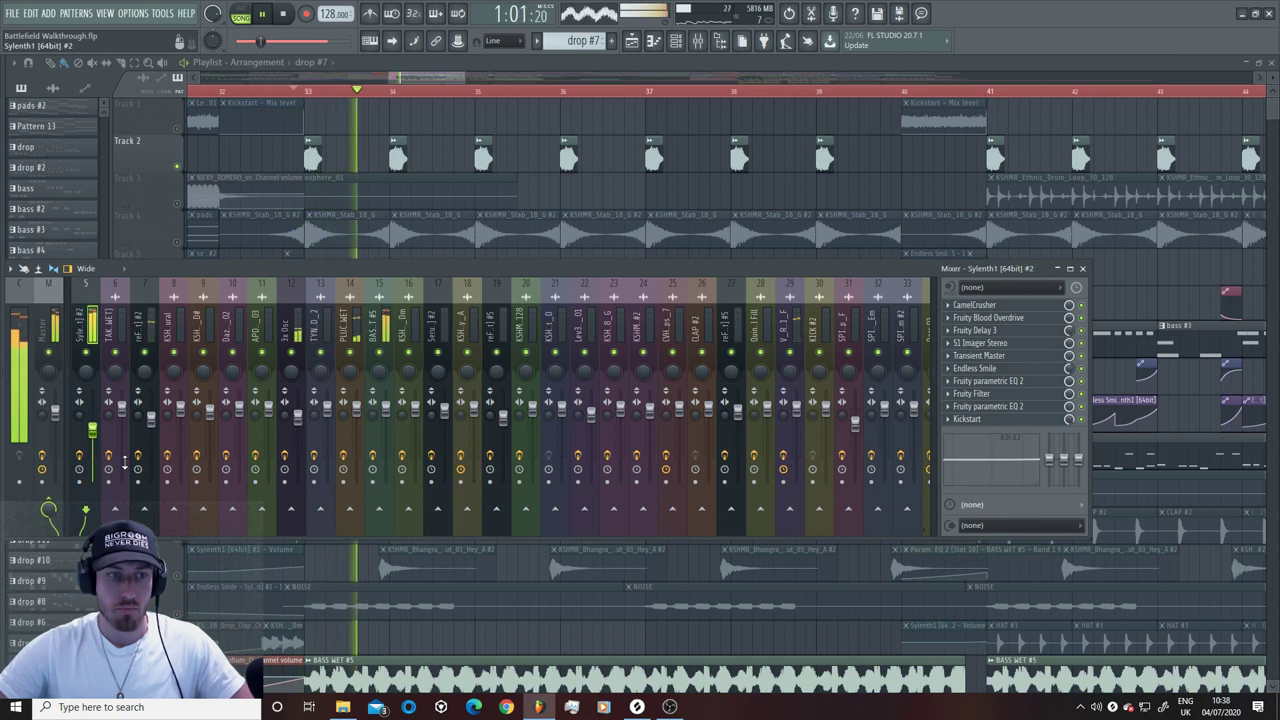
{"action": "key", "text": "space"}
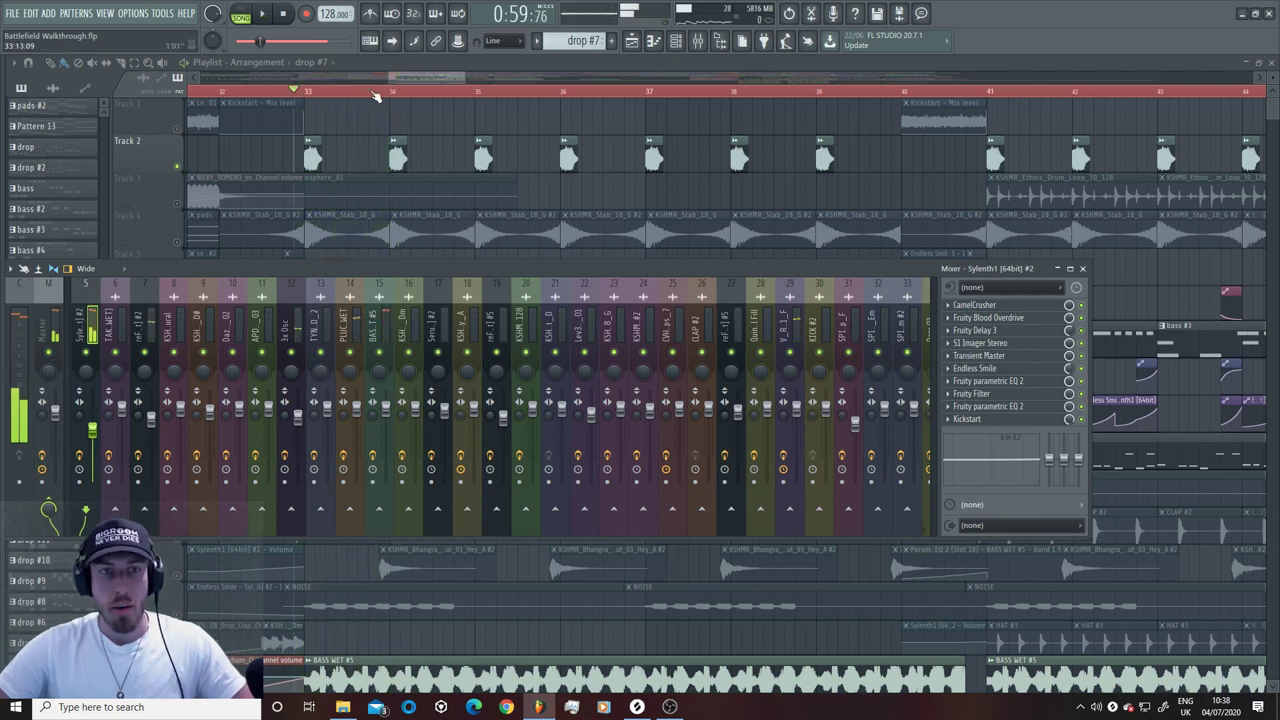
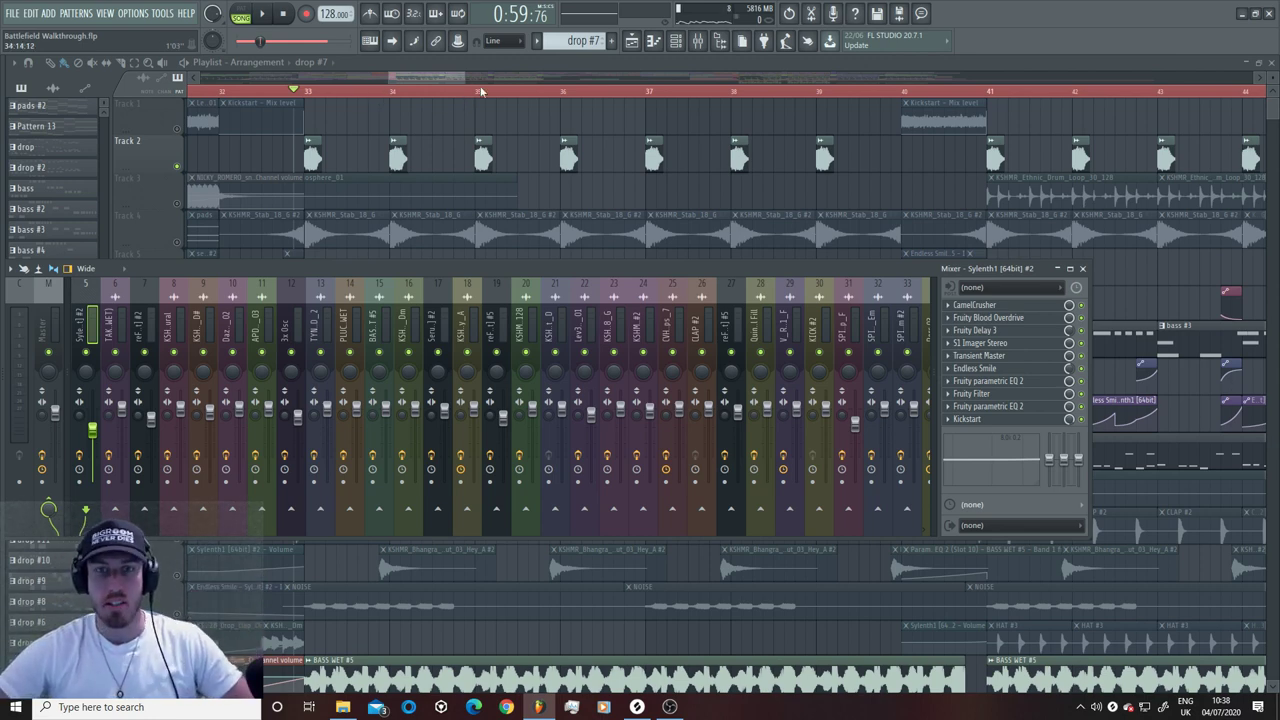
Step: Close the mixer and examine the sample settings of the KSHMR_Stab_18_G #2 and KSHMR_Stab_18_G clips on Track 4
{"action": "key", "text": "F9"}
{"action": "scroll", "coordinate": [480, 91], "scroll_direction": "down", "scroll_amount": 1}
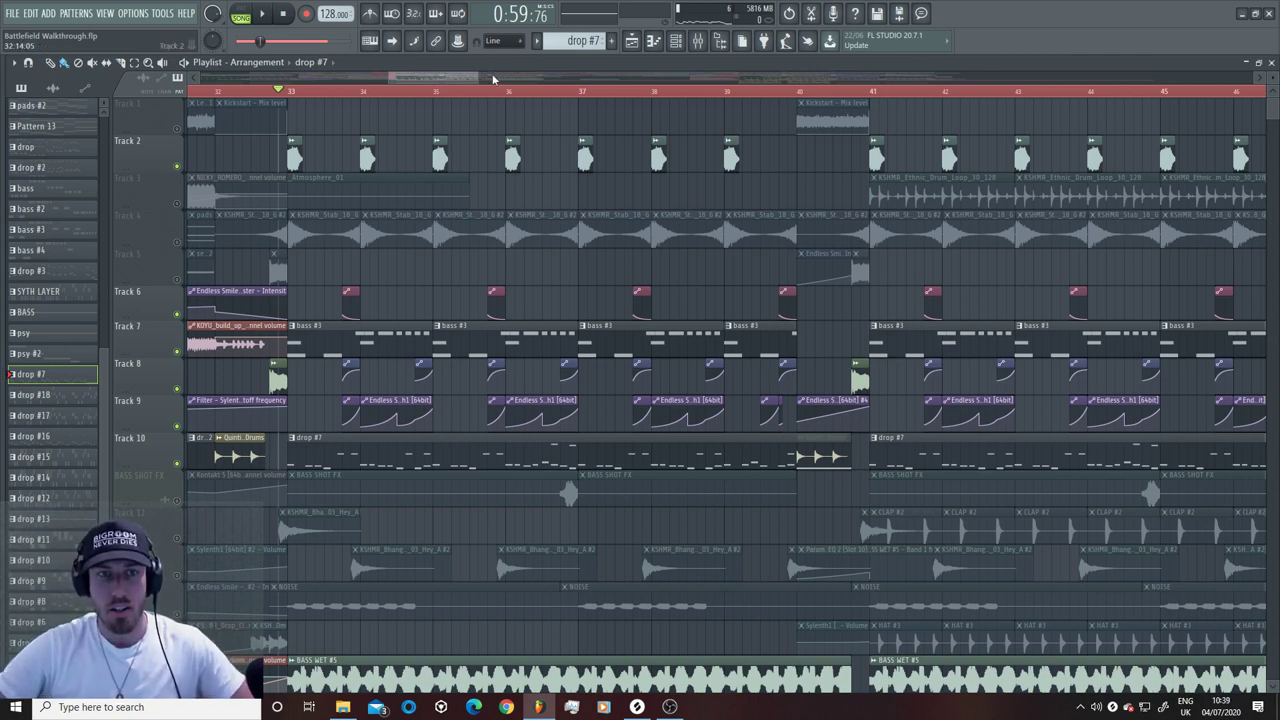
{"action": "left_click_drag", "start_coordinate": [490, 79], "coordinate": [459, 82]}
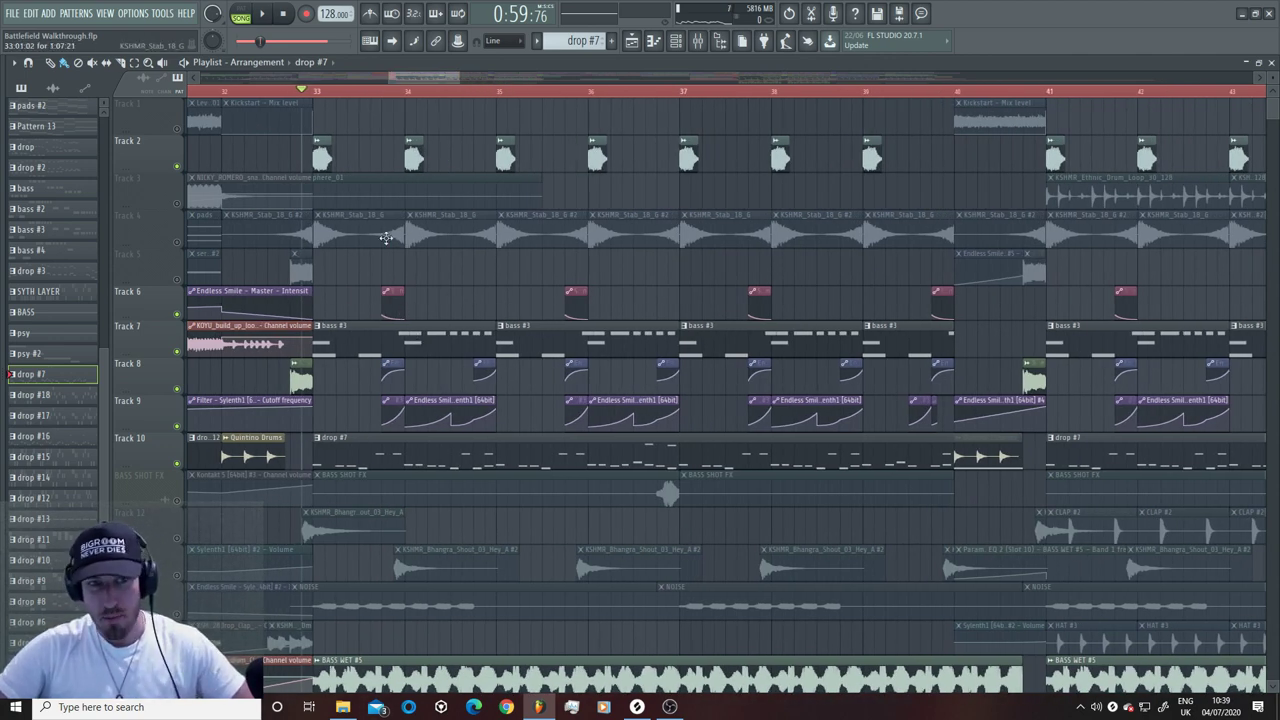
{"action": "double_click", "coordinate": [232, 238]}
{"action": "key", "text": "Escape"}
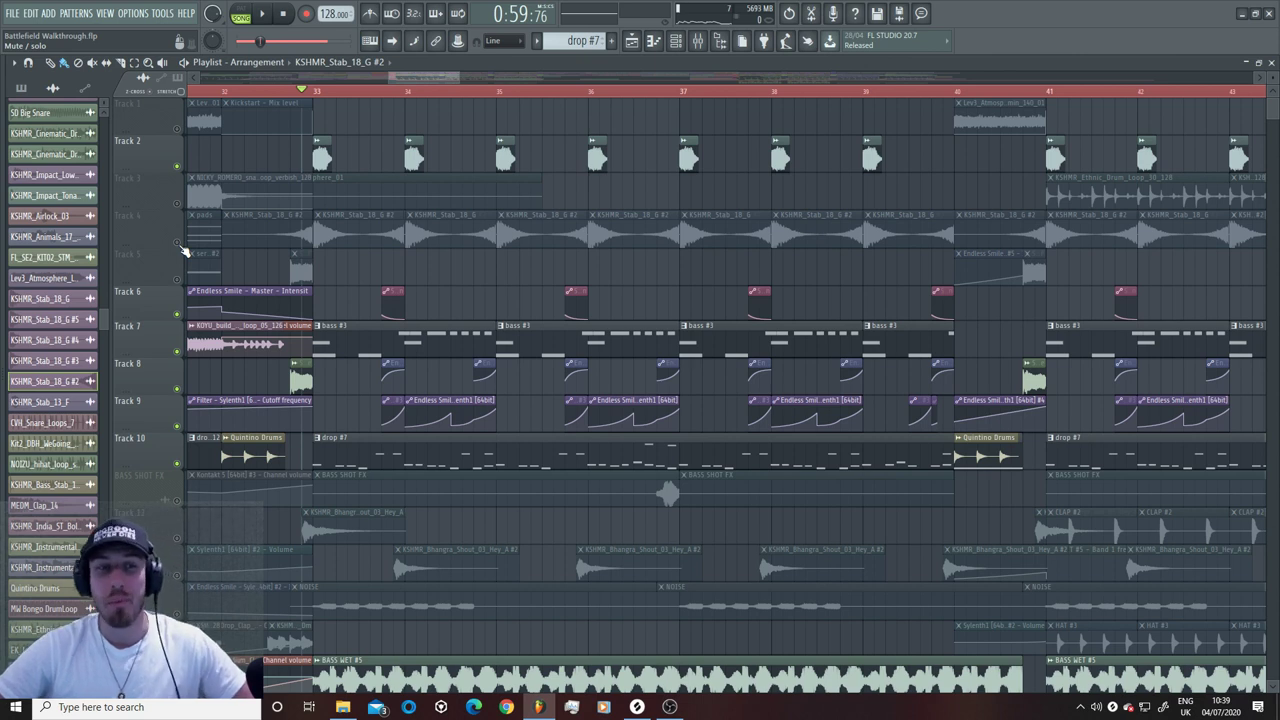
{"action": "double_click", "coordinate": [351, 235]}
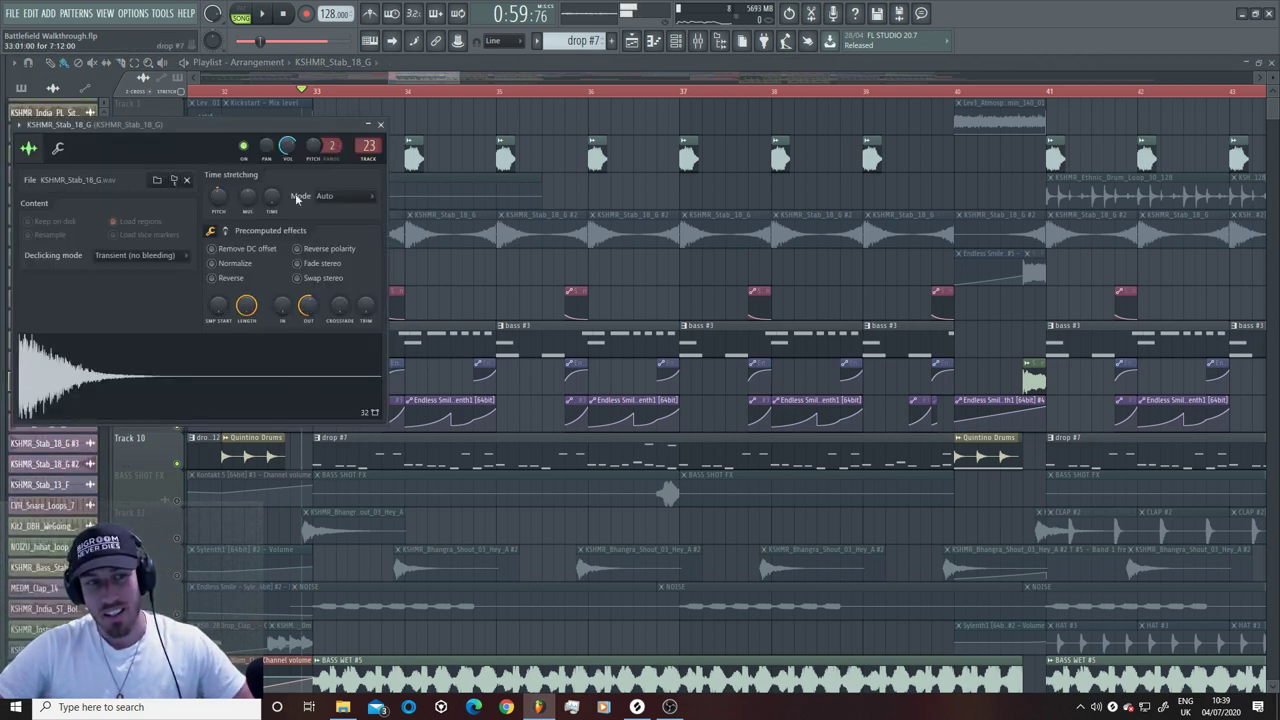
{"action": "left_click", "coordinate": [380, 124]}
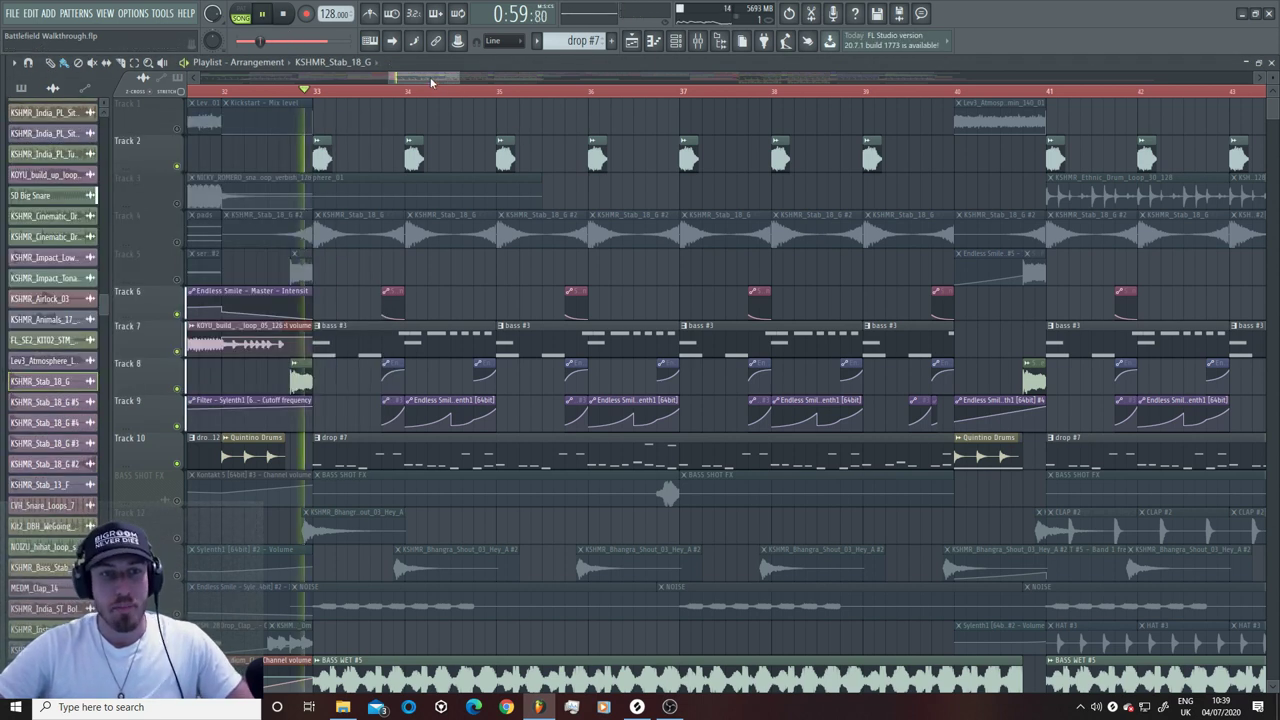
Step: Unmute the KSHMR stabs on Track 4 and audition them with the drop from just before bar 33
{"action": "key", "text": "space"}
{"action": "left_click", "coordinate": [177, 243]}
{"action": "key", "text": "space"}
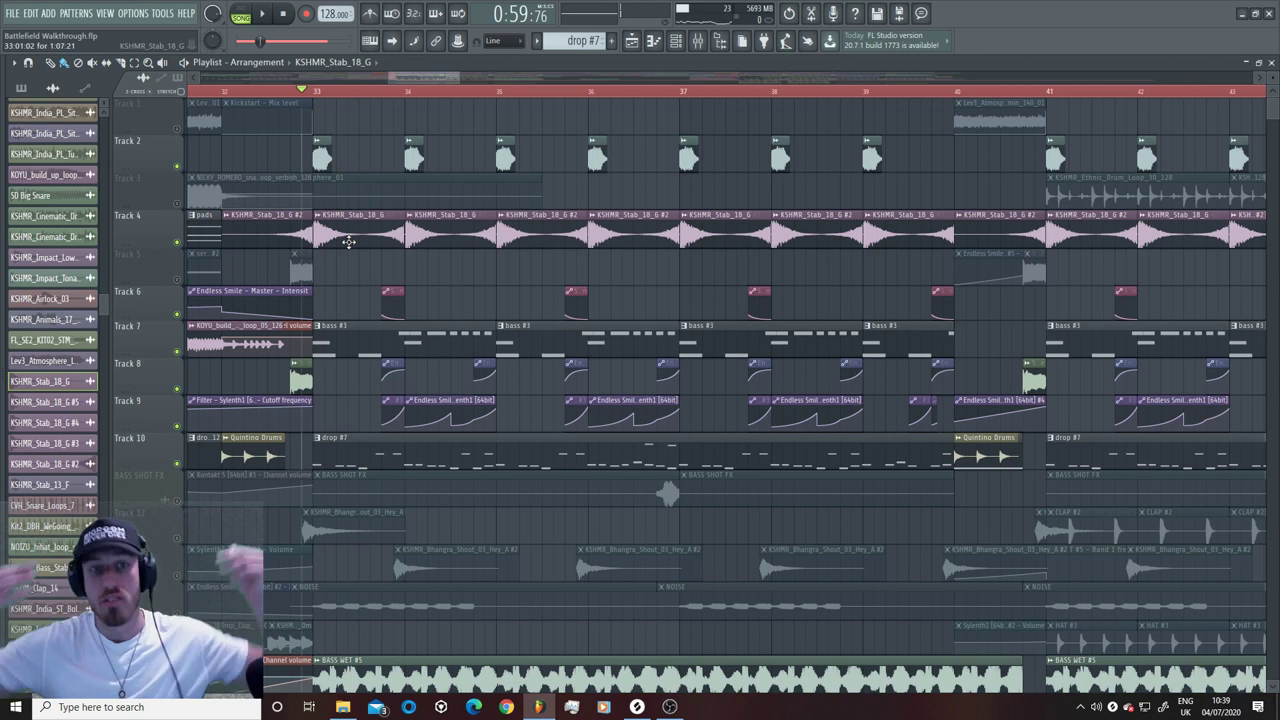
{"action": "key", "text": "space"}
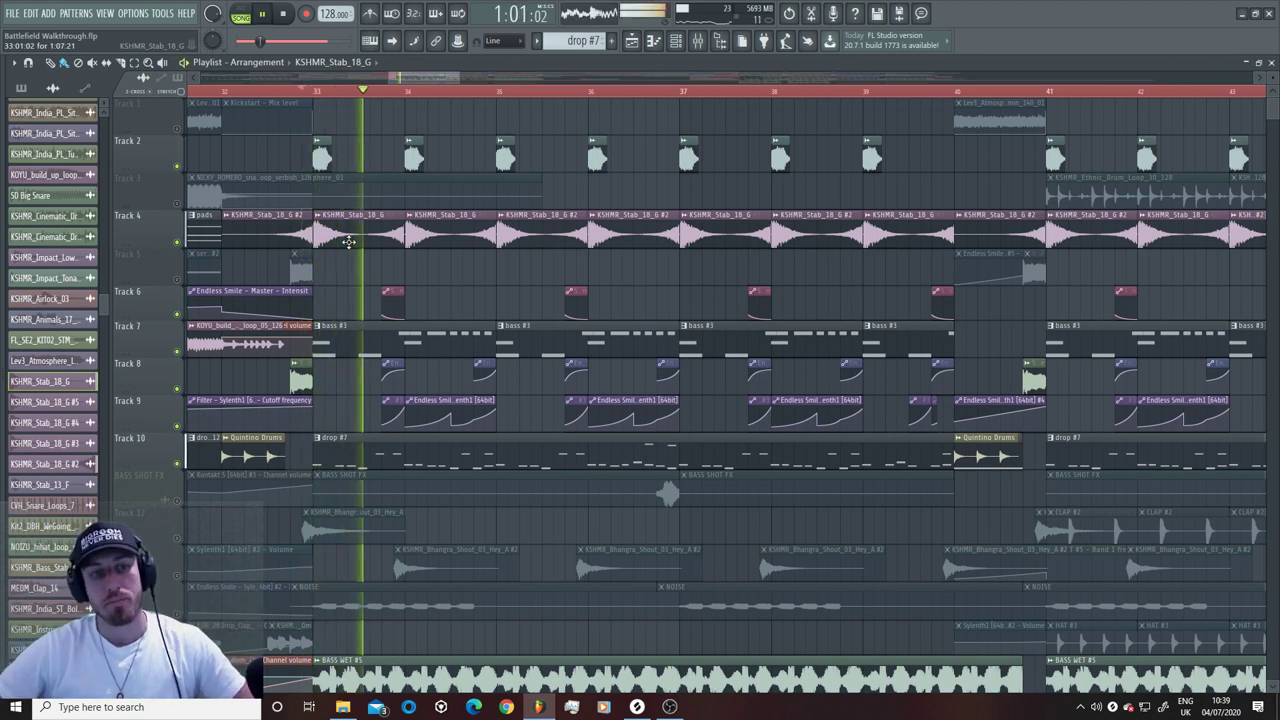
Step: Examine the reversed KSHMR_Stab_18_G #2 sample's settings, and replay the drop from just before bar 33
{"action": "left_click", "coordinate": [268, 229]}
{"action": "key", "text": "space"}
{"action": "double_click", "coordinate": [268, 229]}
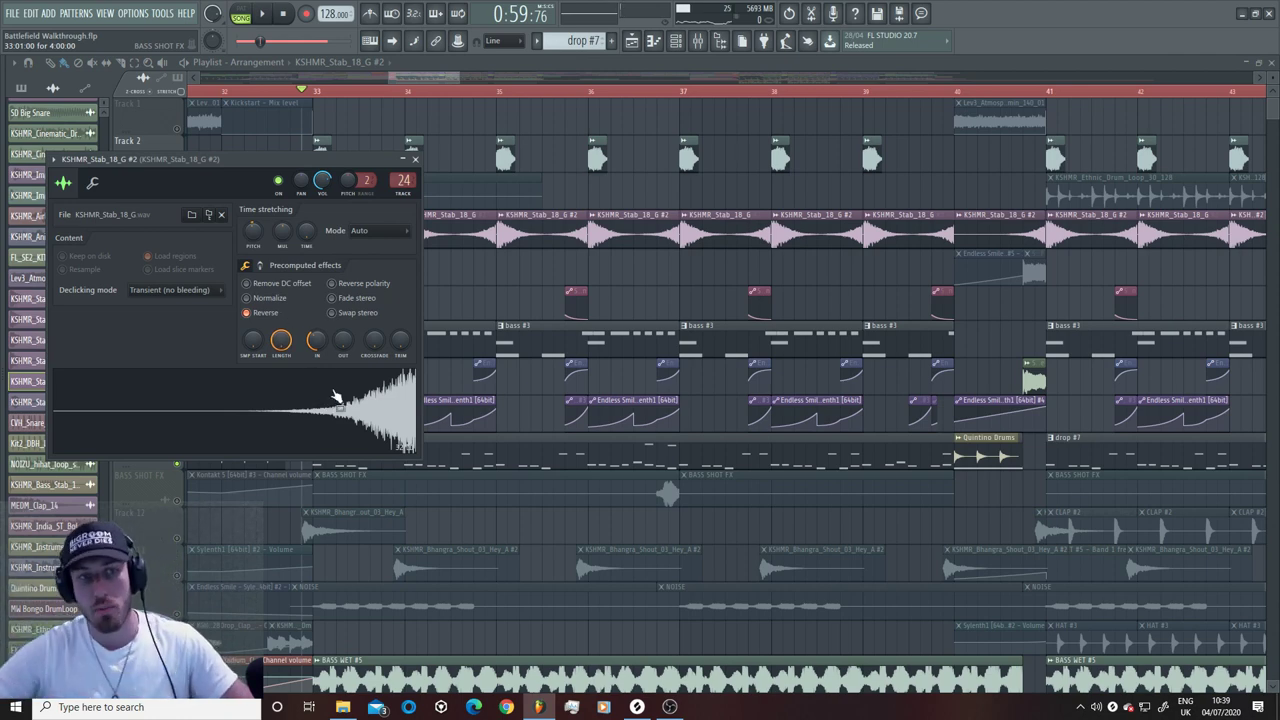
{"action": "left_click_drag", "start_coordinate": [460, 80], "coordinate": [447, 82]}
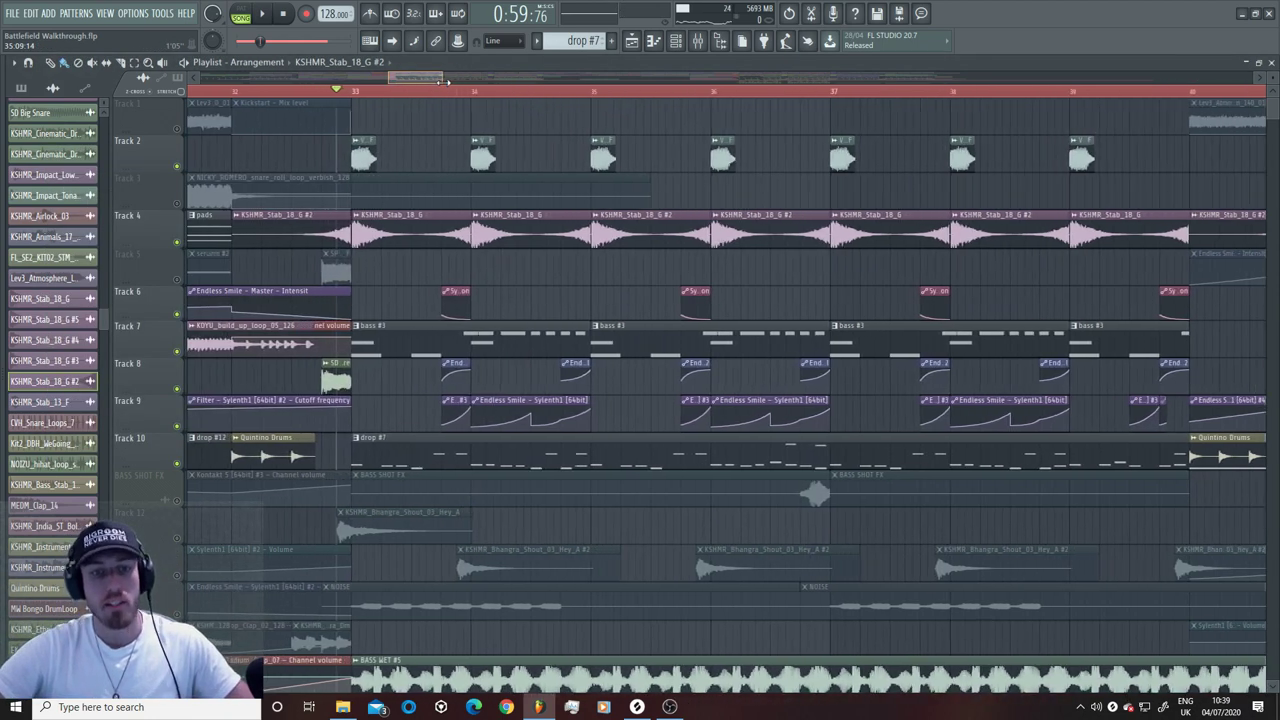
{"action": "key", "text": "space"}
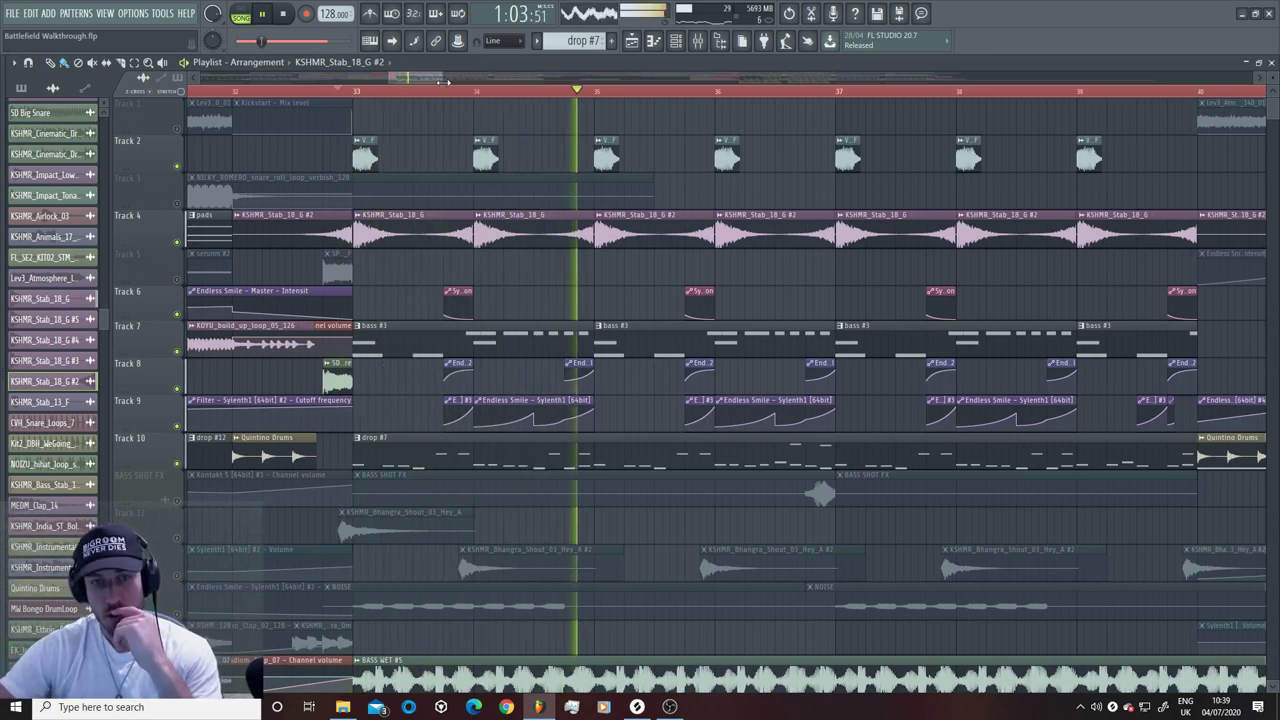
{"action": "key", "text": "space"}
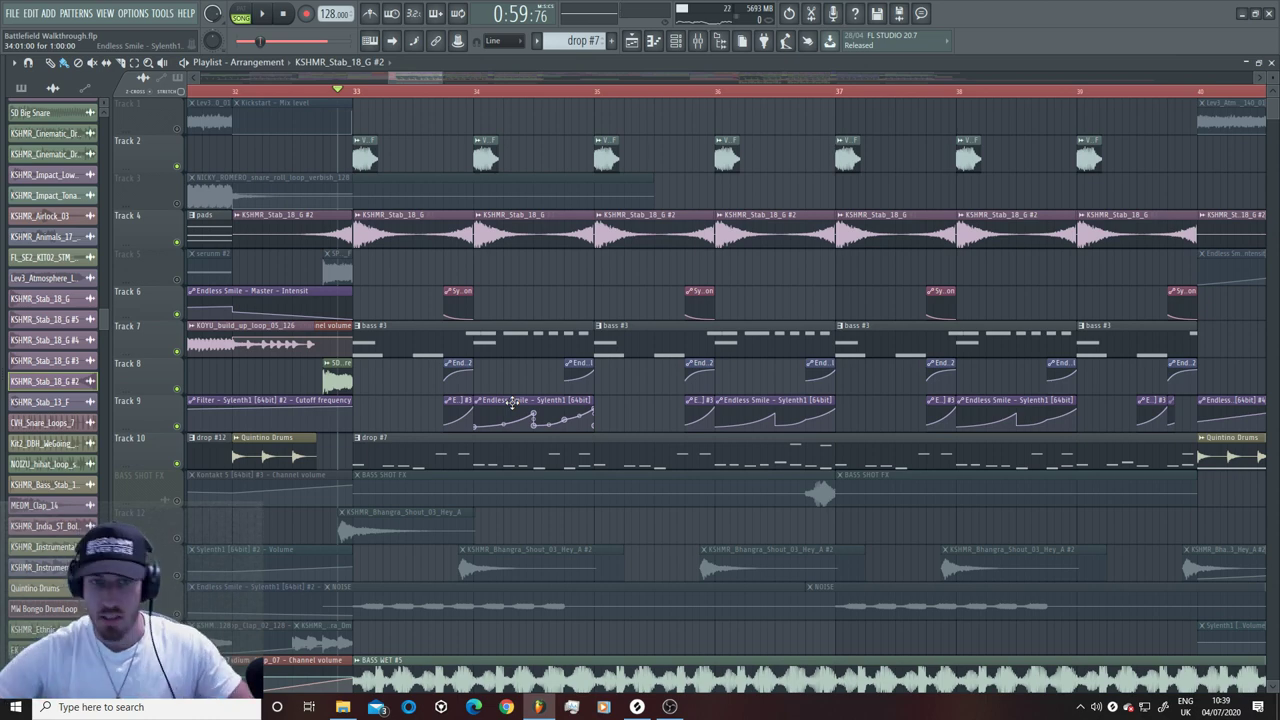
Step: Unmute the KSHMR_Bhangra_Shout_03_Hey_A clip on Track 12 and audition it from the middle of bar 32
{"action": "scroll", "coordinate": [513, 403], "scroll_direction": "down", "scroll_amount": 6}
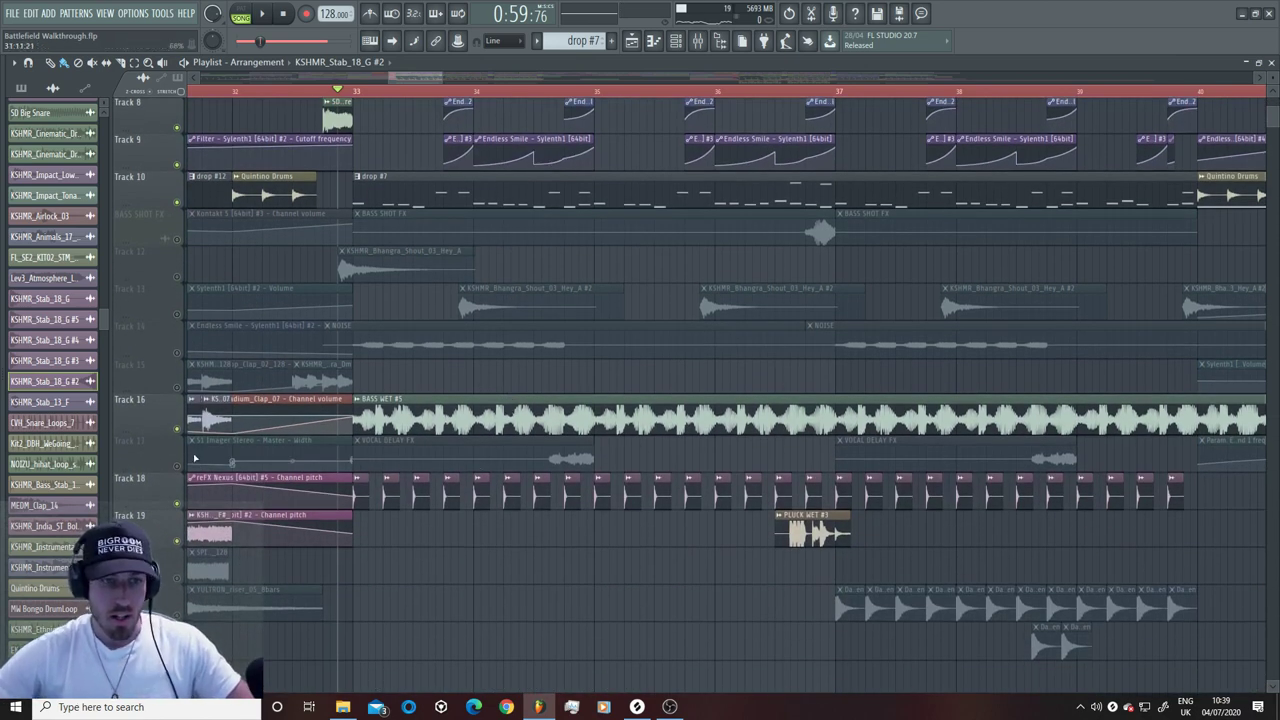
{"action": "left_click", "coordinate": [176, 276]}
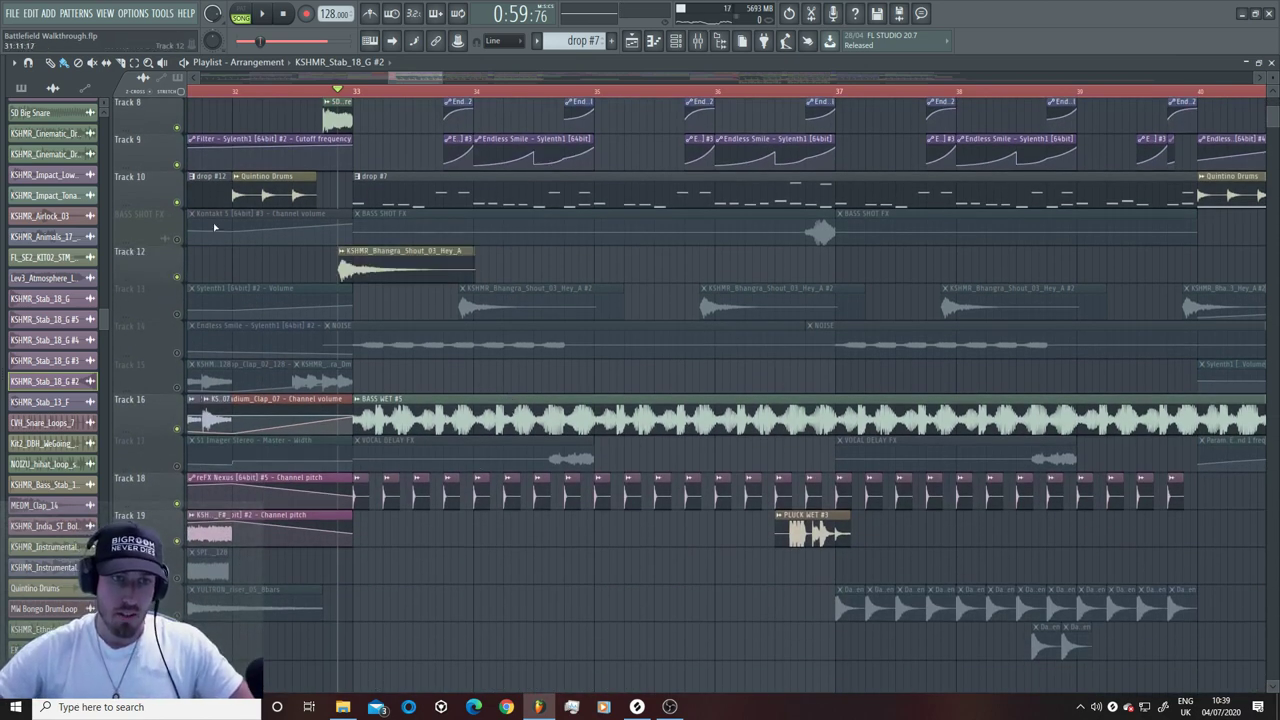
{"action": "left_click", "coordinate": [285, 89]}
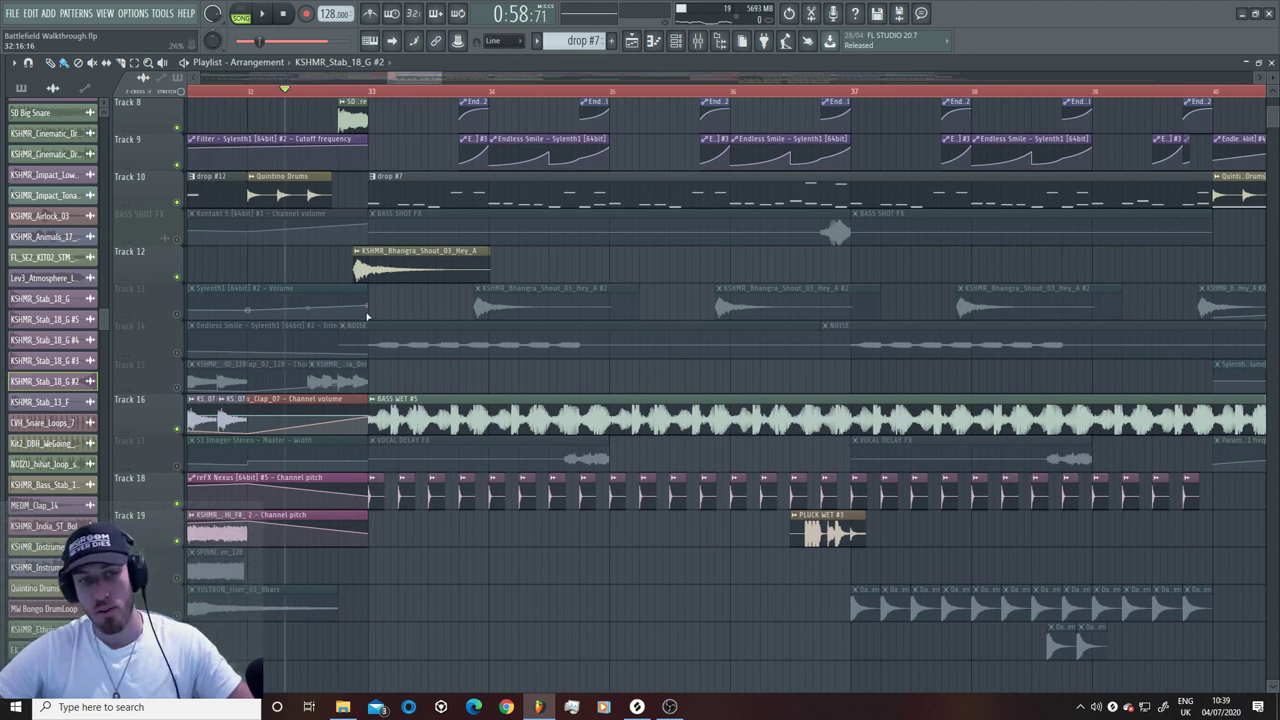
{"action": "key", "text": "space"}
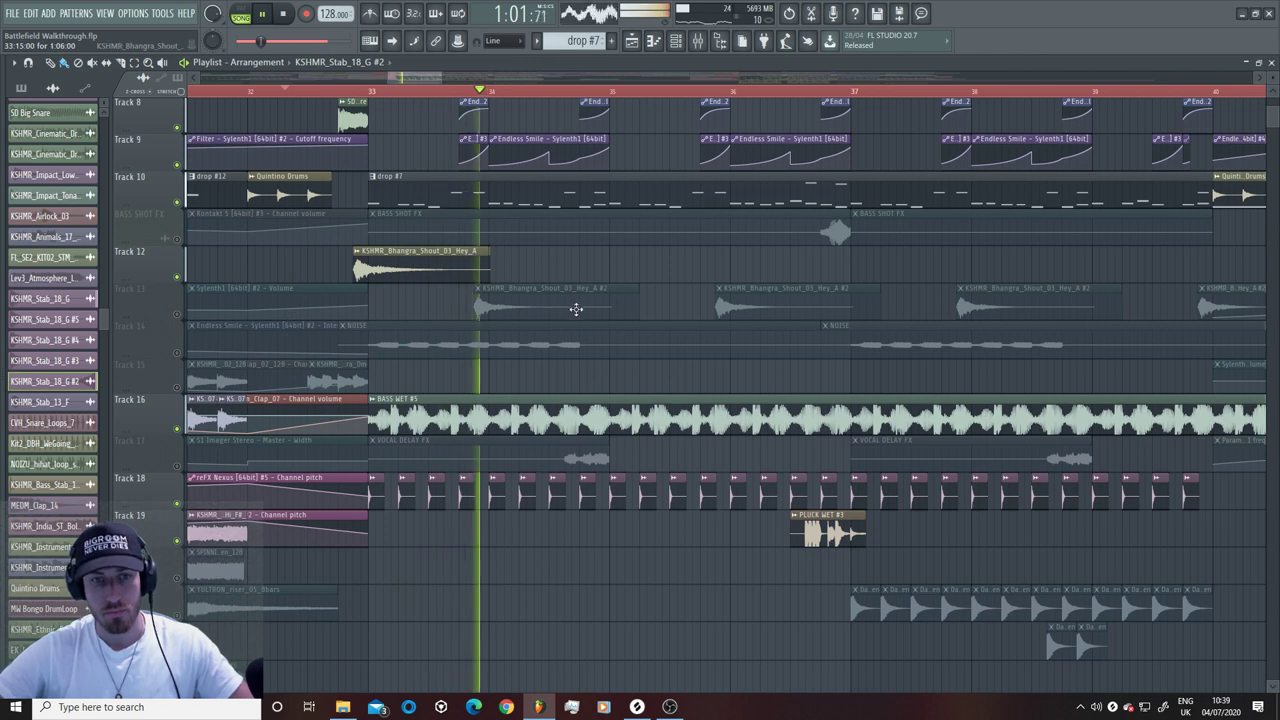
Step: Unmute the KSHMR_Bhangra_Shout_03_Hey_A #2 clips on Track 13 and audition them while looking through the playlist tracks down to the plucks
{"action": "key", "text": "space"}
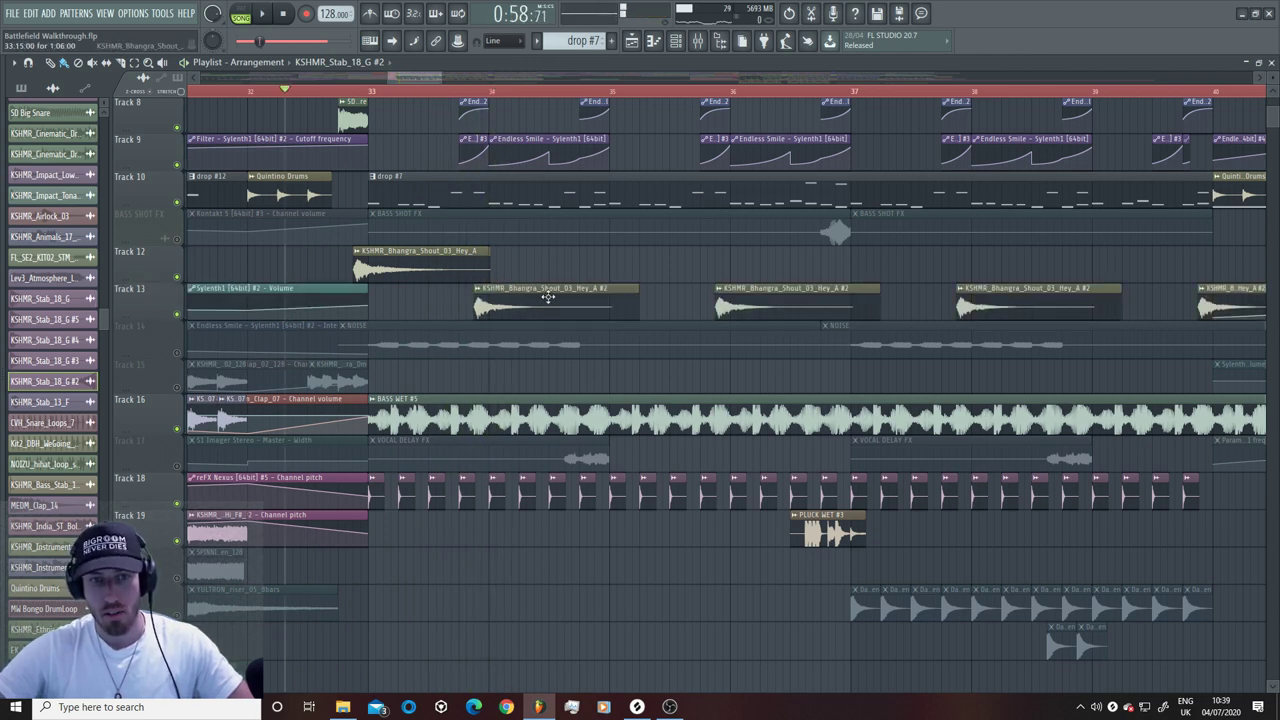
{"action": "key", "text": "space"}
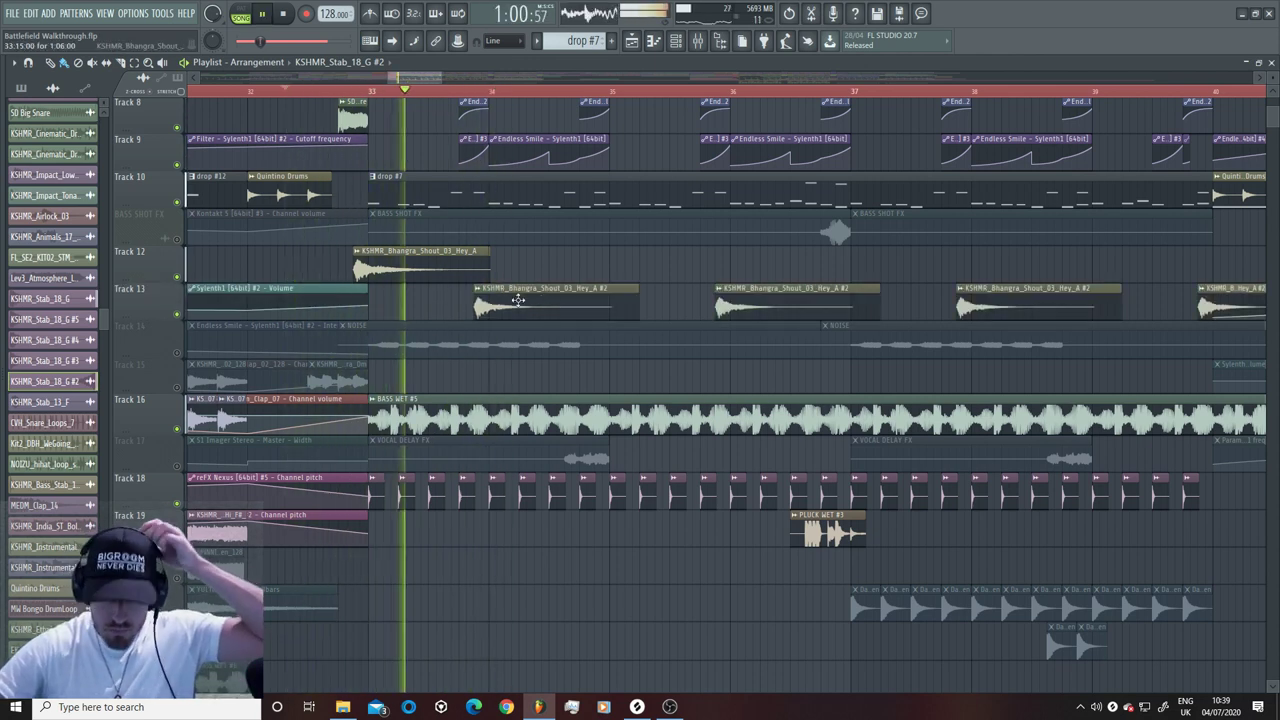
{"action": "scroll", "coordinate": [518, 300], "scroll_direction": "down", "scroll_amount": 1}
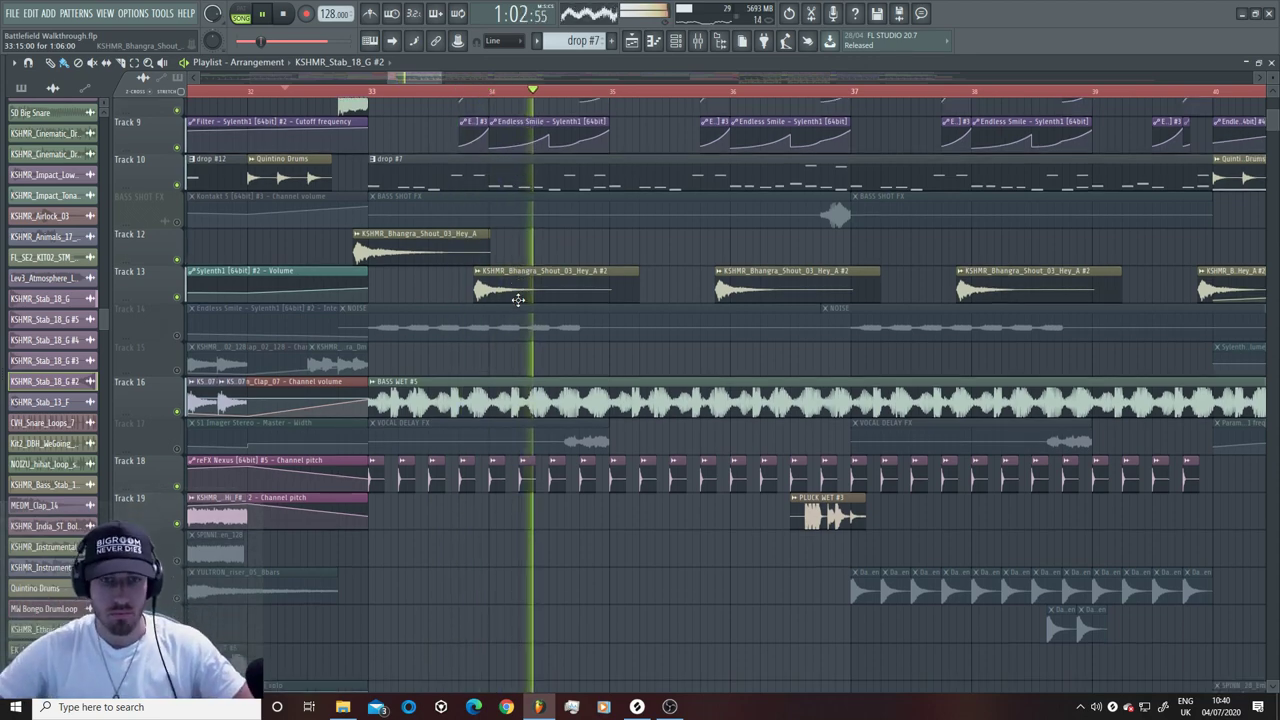
{"action": "scroll", "coordinate": [518, 300], "scroll_direction": "down", "scroll_amount": 5}
{"action": "scroll", "coordinate": [518, 300], "scroll_direction": "up", "scroll_amount": 10}
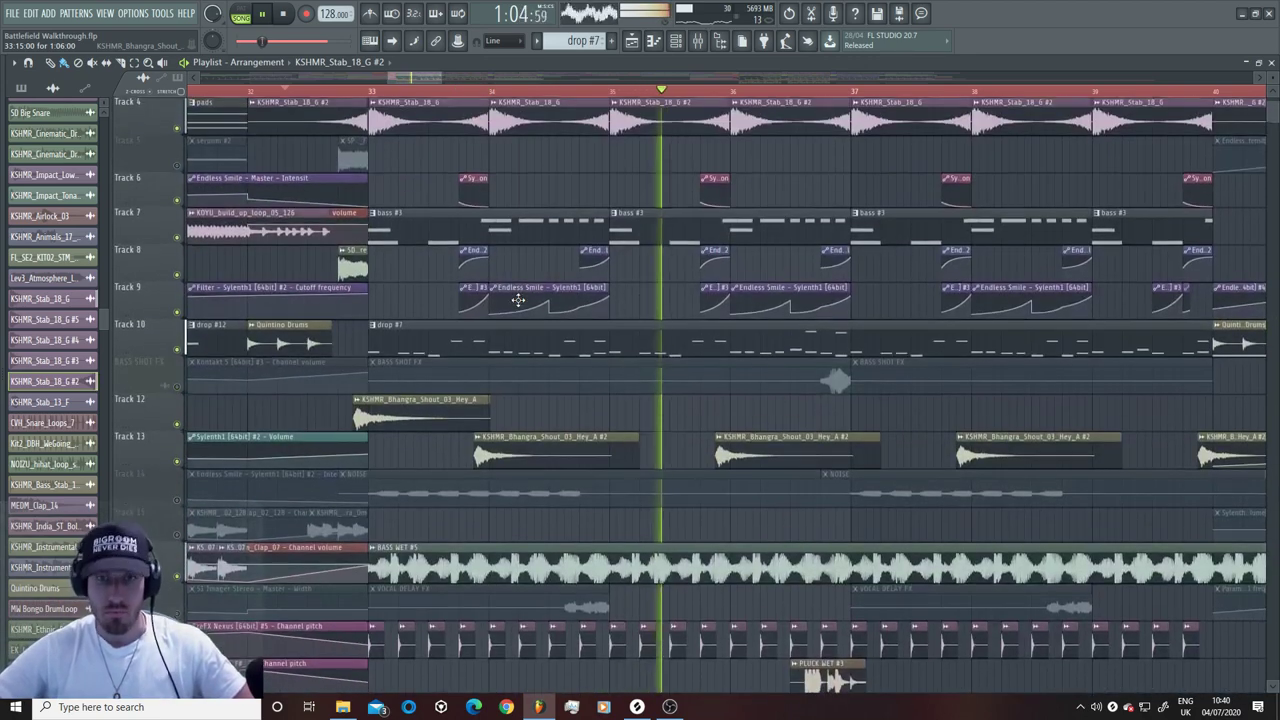
{"action": "scroll", "coordinate": [518, 300], "scroll_direction": "down", "scroll_amount": 8}
{"action": "scroll", "coordinate": [518, 300], "scroll_direction": "down", "scroll_amount": 2}
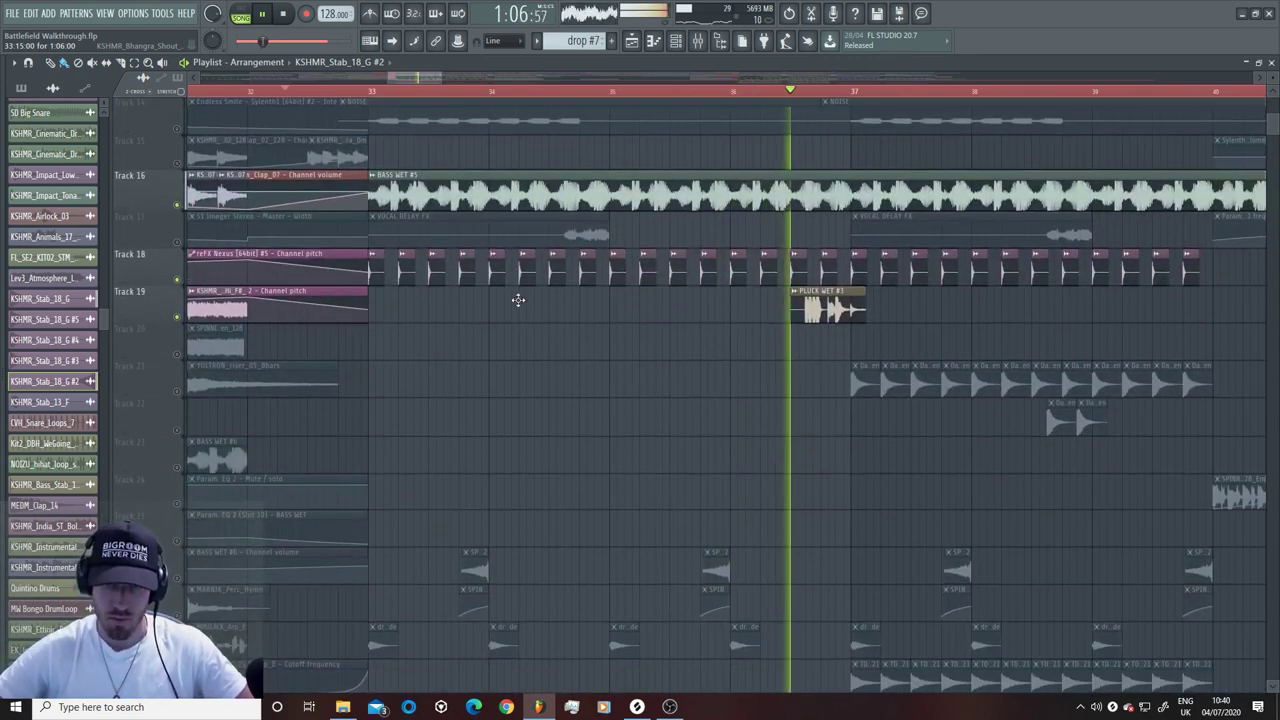
{"action": "scroll", "coordinate": [518, 300], "scroll_direction": "up", "scroll_amount": 3}
{"action": "scroll", "coordinate": [518, 300], "scroll_direction": "down", "scroll_amount": 10}
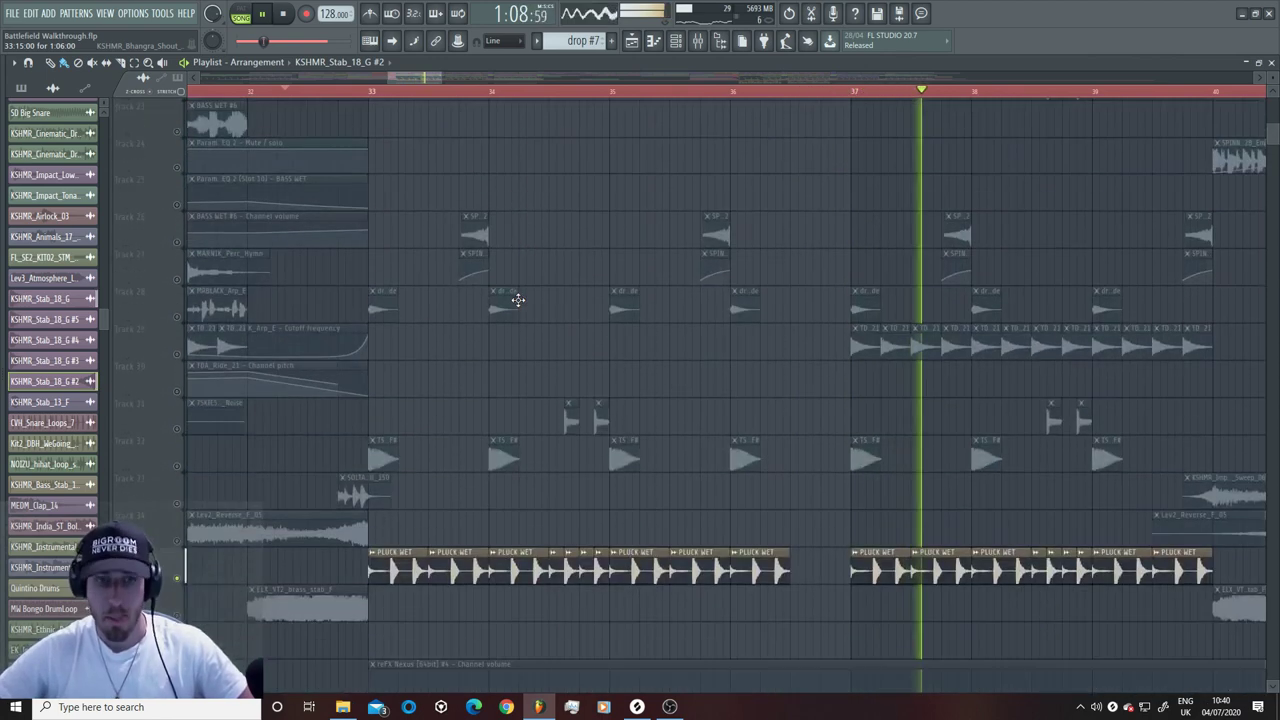
{"action": "key", "text": "space"}
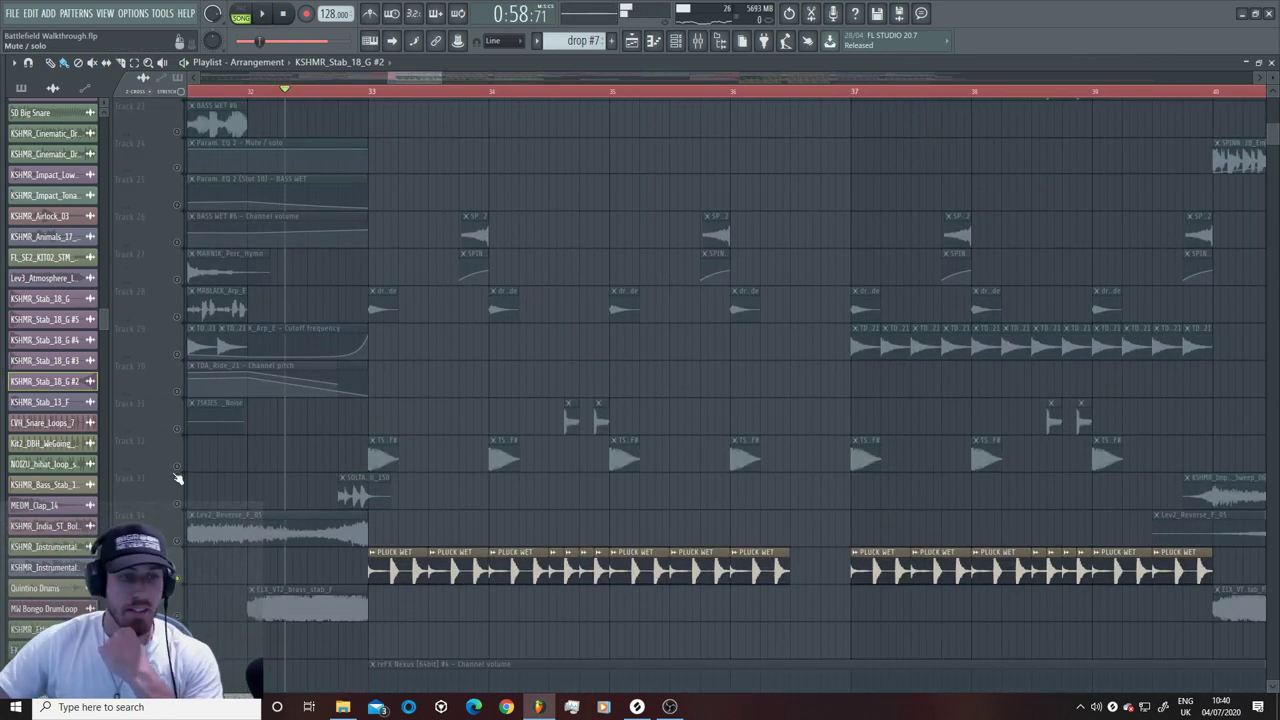
Step: Unmute Track 32, inspect the TSDF_bass_one_shot_no_etiquette_pluck_02_F# sample's settings, and play from just before bar 33
{"action": "double_click", "coordinate": [378, 458]}
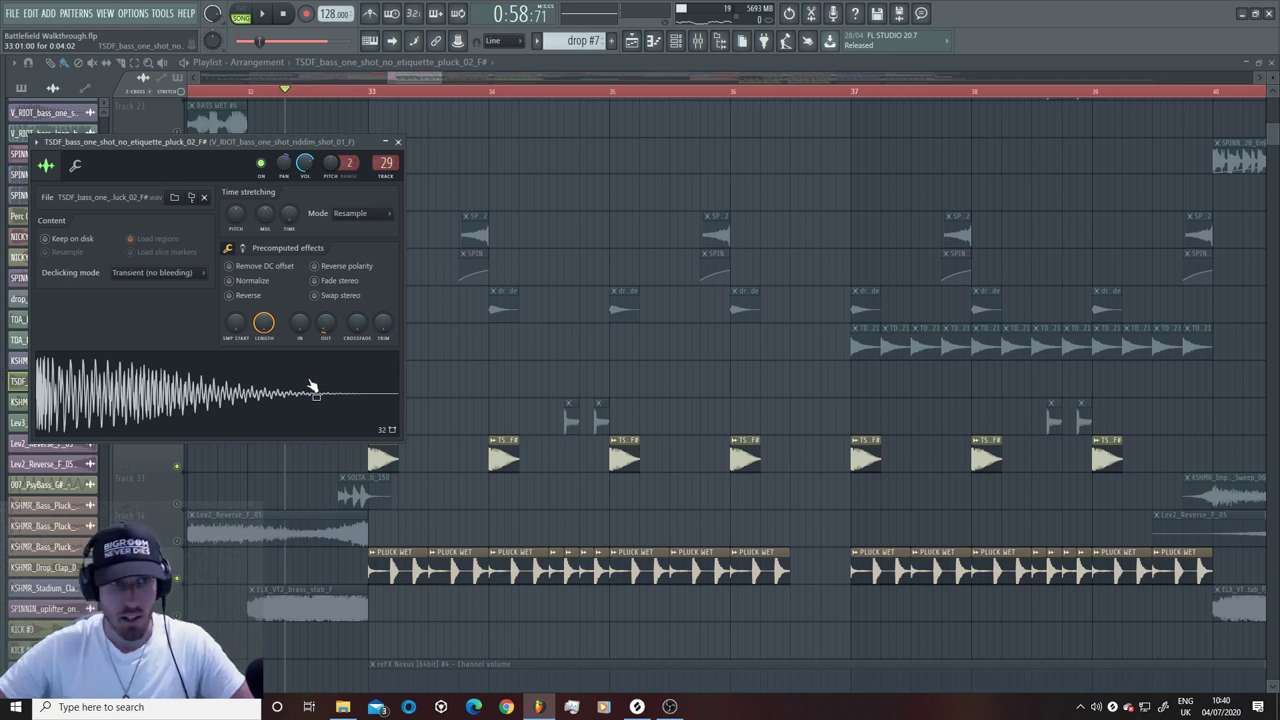
{"action": "left_click", "coordinate": [343, 82]}
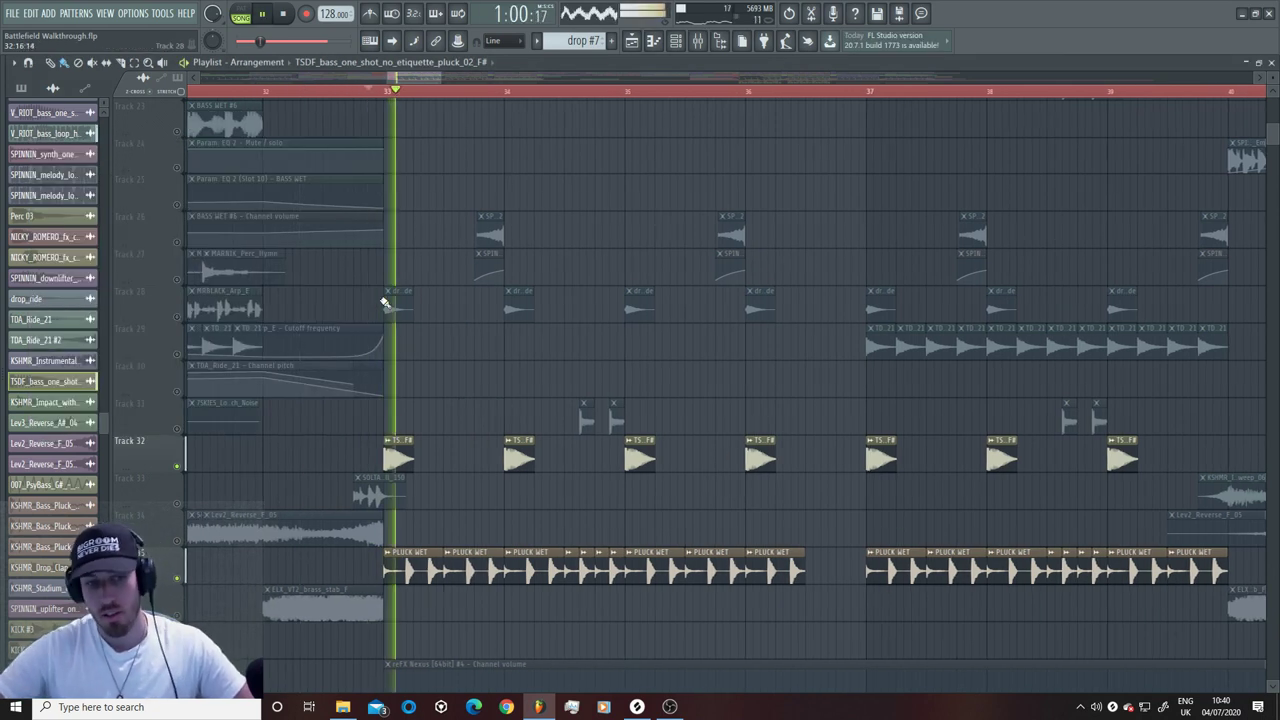
{"action": "double_click", "coordinate": [533, 465]}
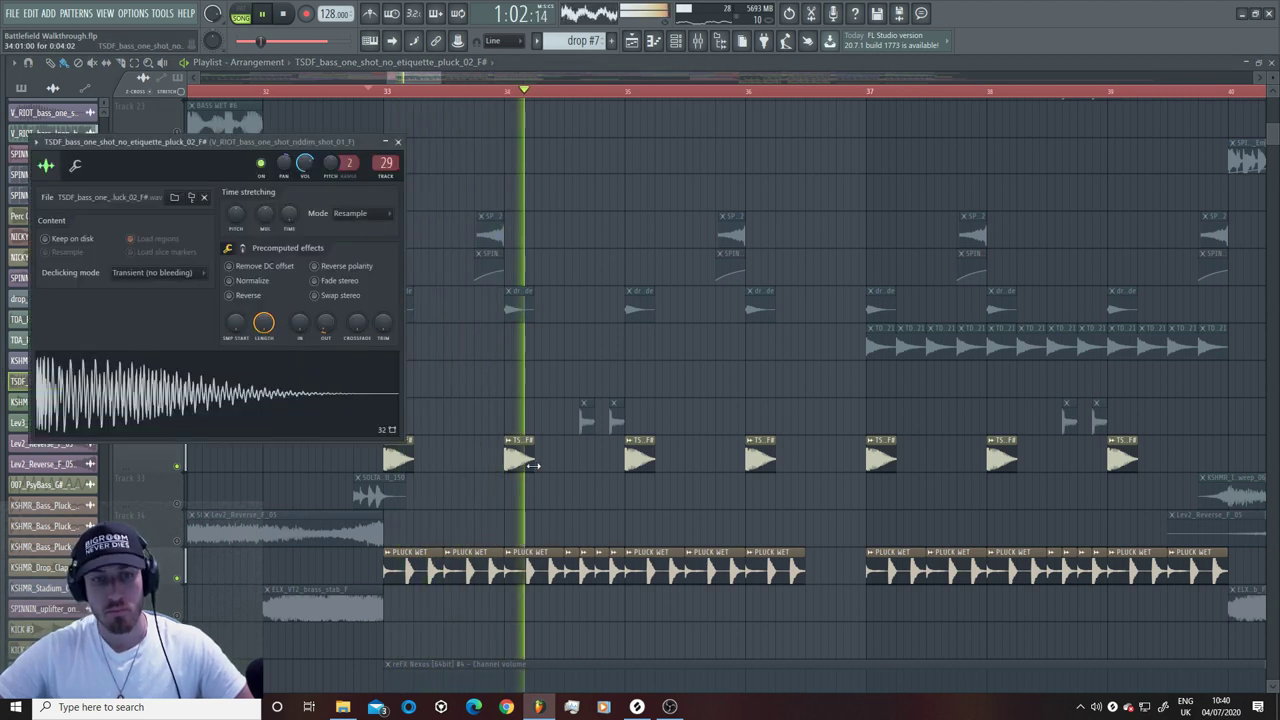
Step: Undo the last knob tweak, audition the TSDF bass one-shot at 100% volume with the drop, and close its sample settings
{"action": "key", "text": "ctrl+z"}
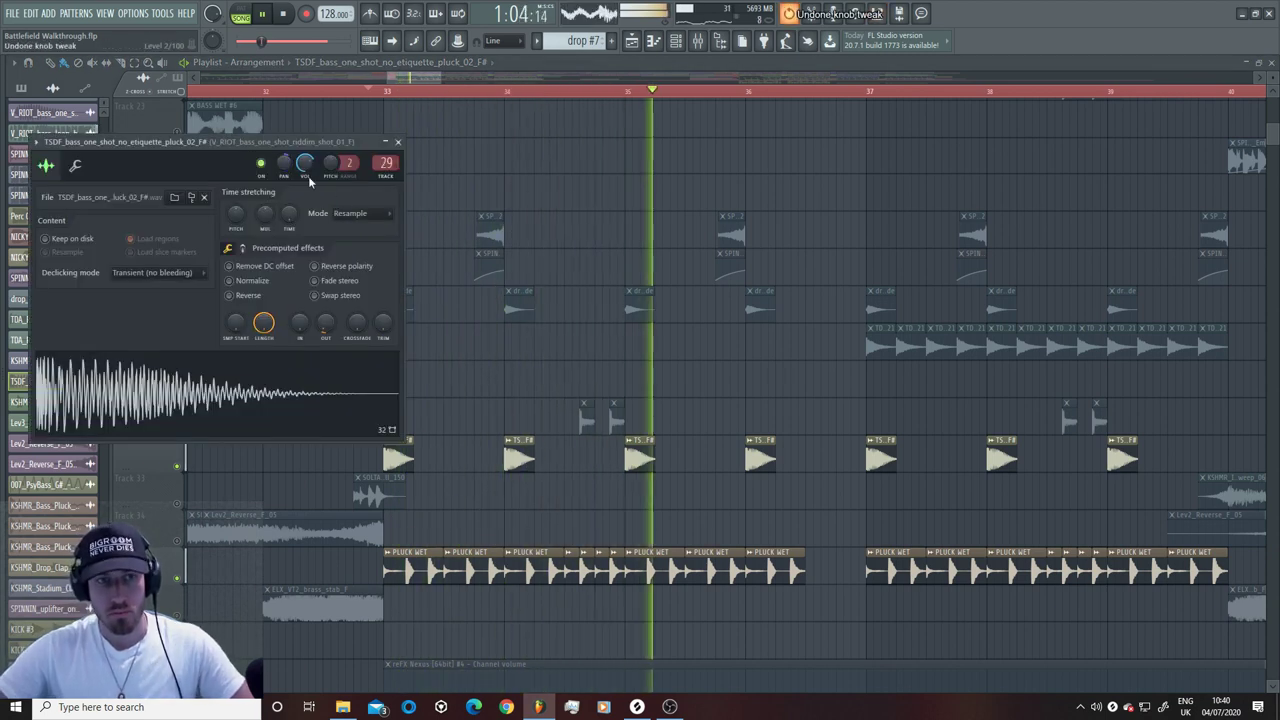
{"action": "key", "text": "space"}
{"action": "key", "text": "space"}
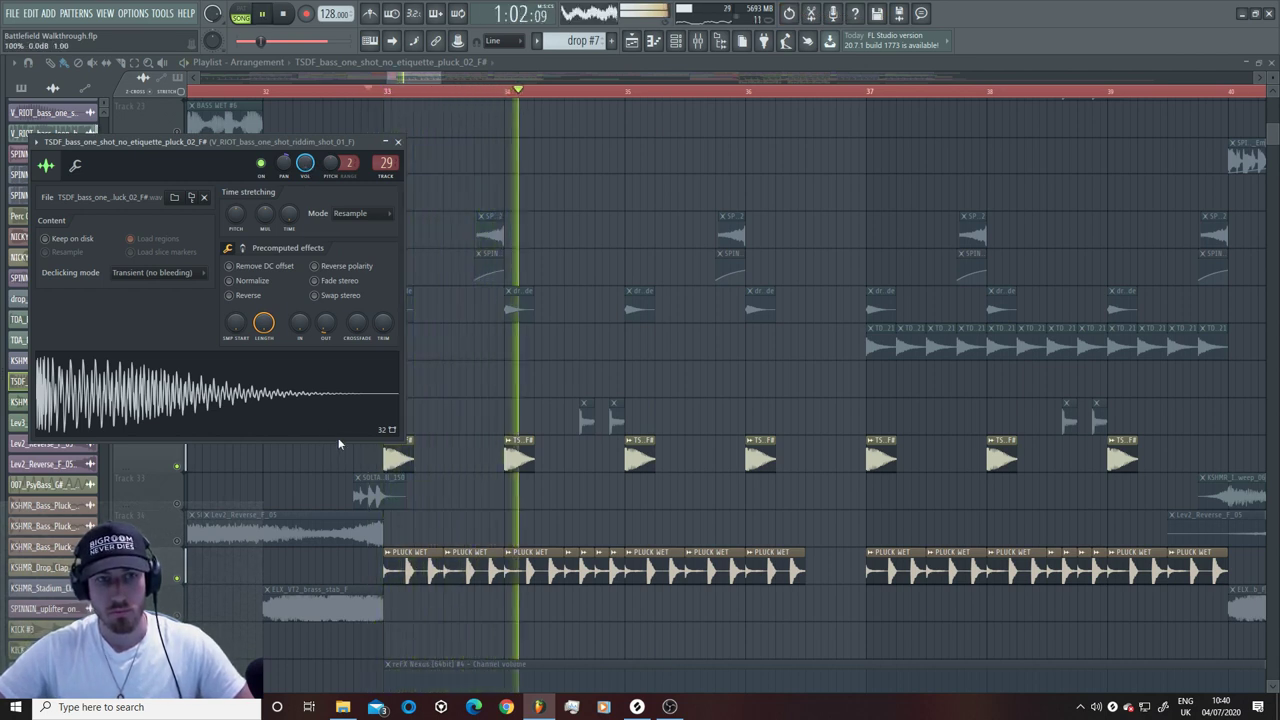
{"action": "key", "text": "space"}
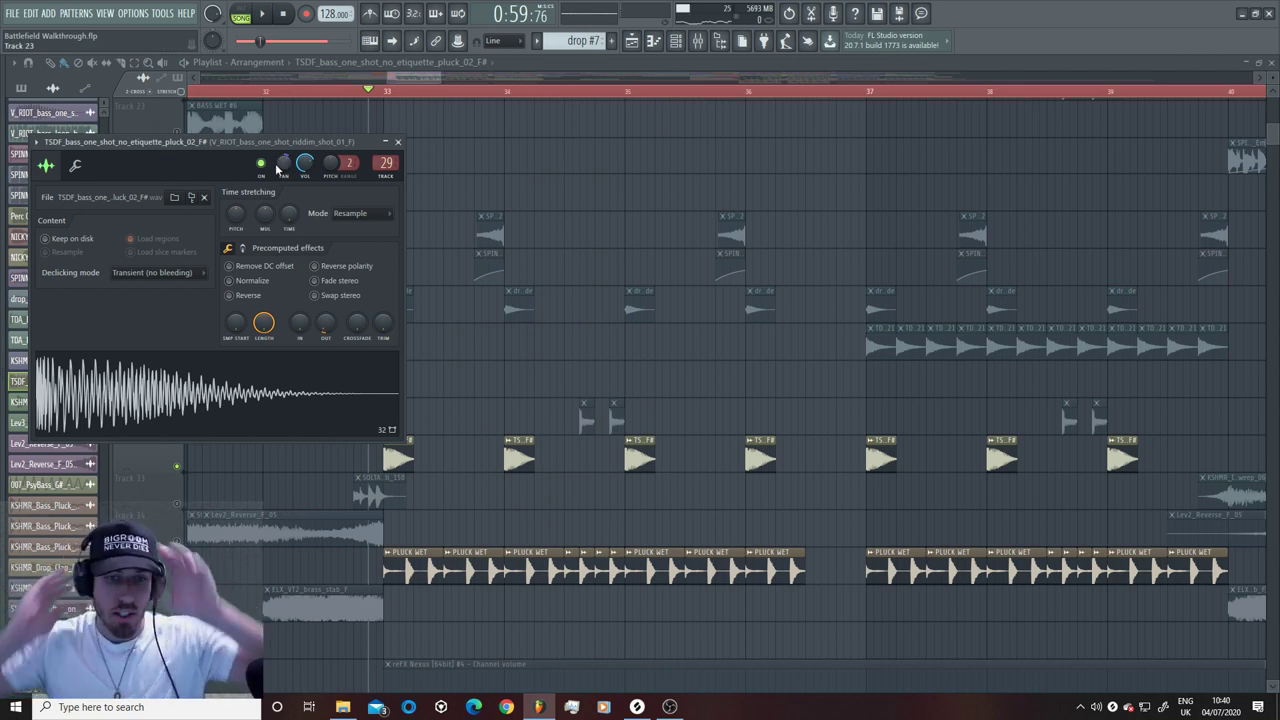
{"action": "key", "text": "Escape"}
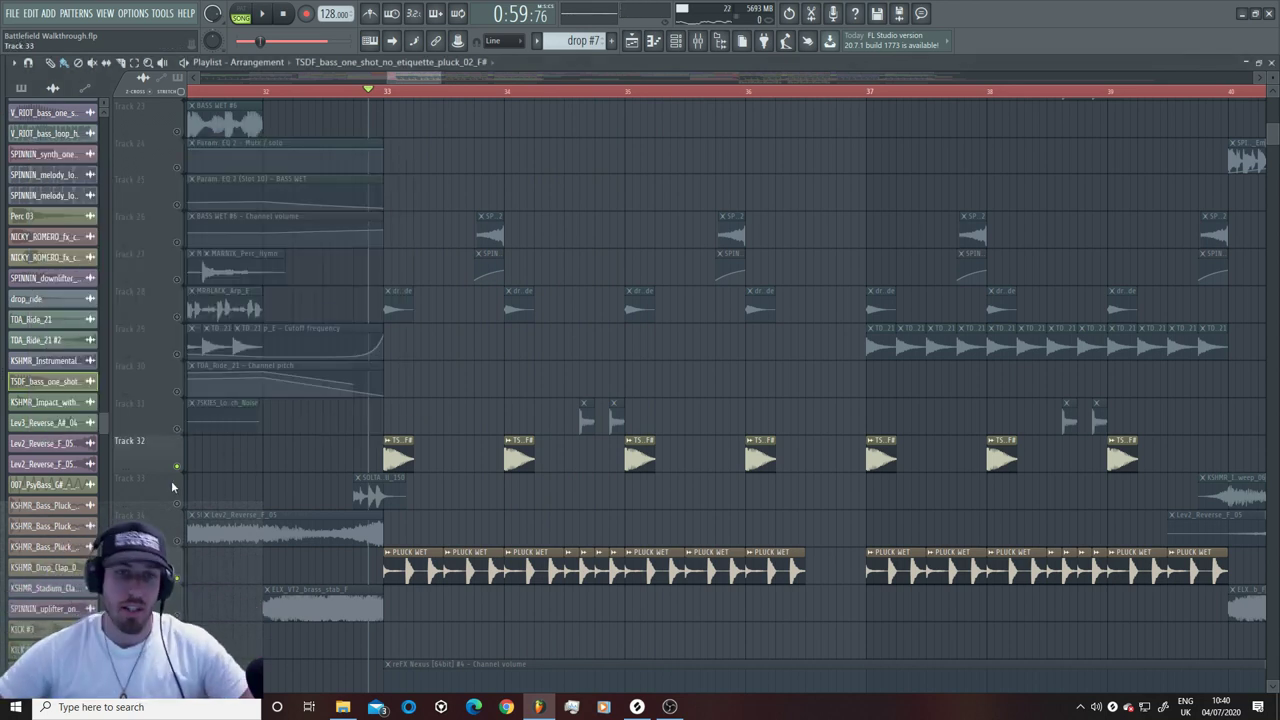
Step: Unmute Track 31, inspect the KSHMR_Bass_Pluck_13_Invisible_Children_E #3 sample's settings, and play the drop from early in bar 34
{"action": "double_click", "coordinate": [210, 418]}
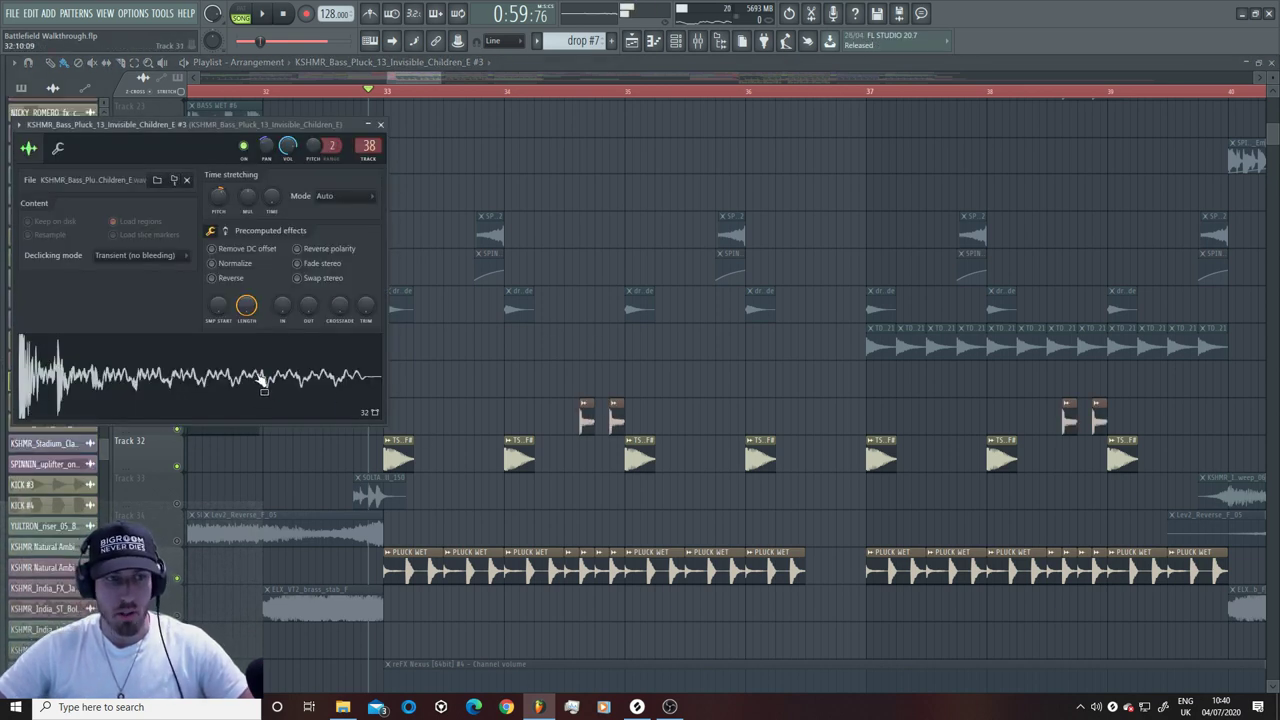
{"action": "key", "text": "Escape"}
{"action": "left_click", "coordinate": [547, 91]}
{"action": "key", "text": "space"}
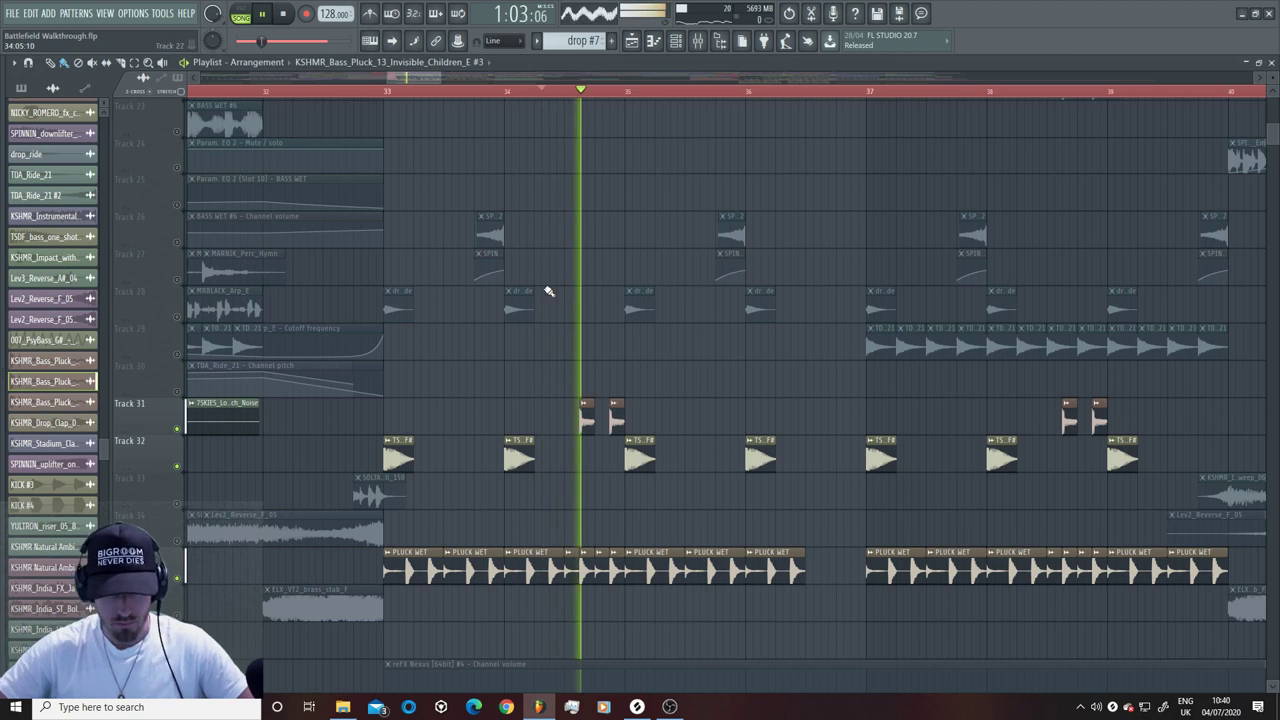
Step: Inspect the KSHMR_Bass_Pluck_13_Invisible_Children_E sample's settings from its Track 31 clip and replay the plucks within the drop
{"action": "double_click", "coordinate": [587, 420]}
{"action": "key", "text": "space"}
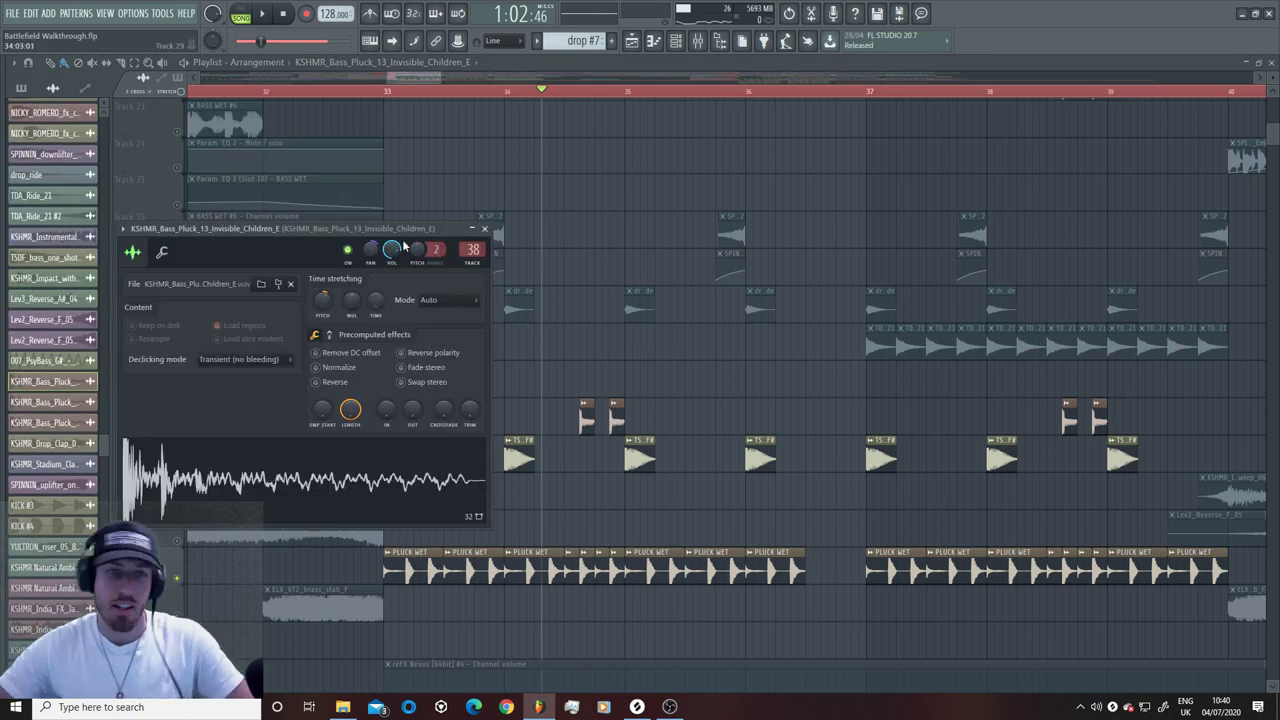
{"action": "key", "text": "Escape"}
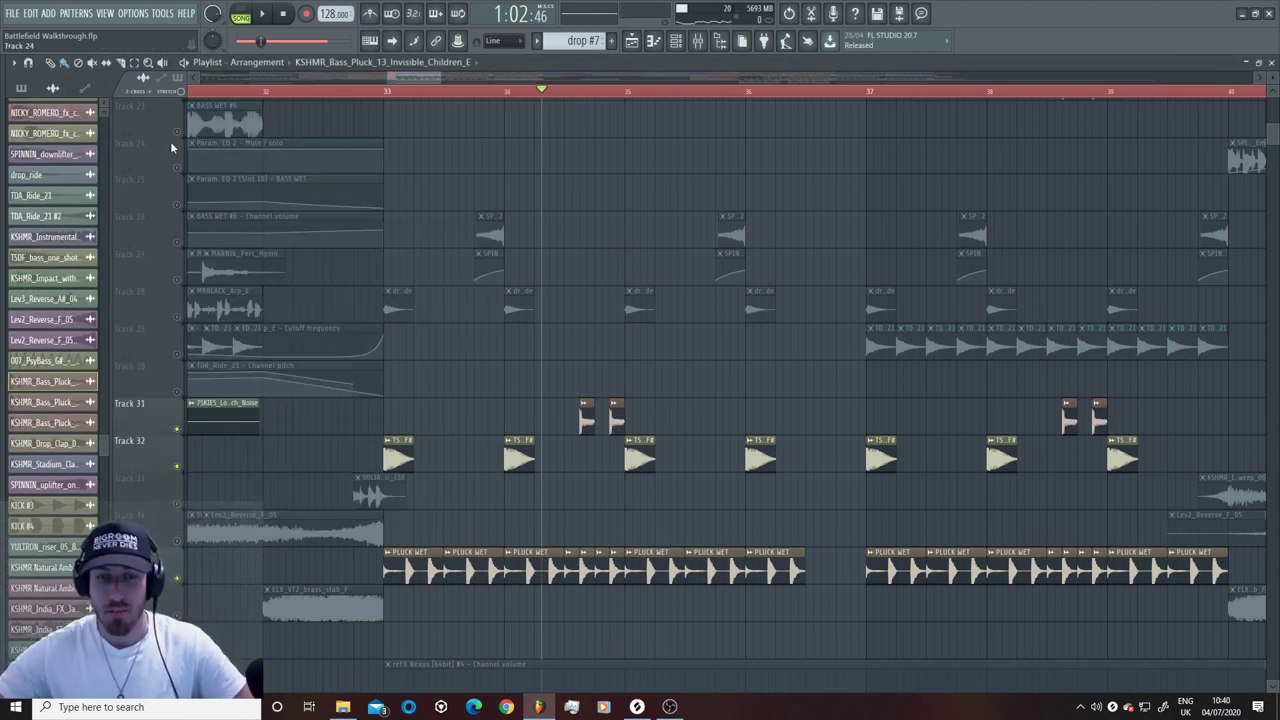
{"action": "key", "text": "space"}
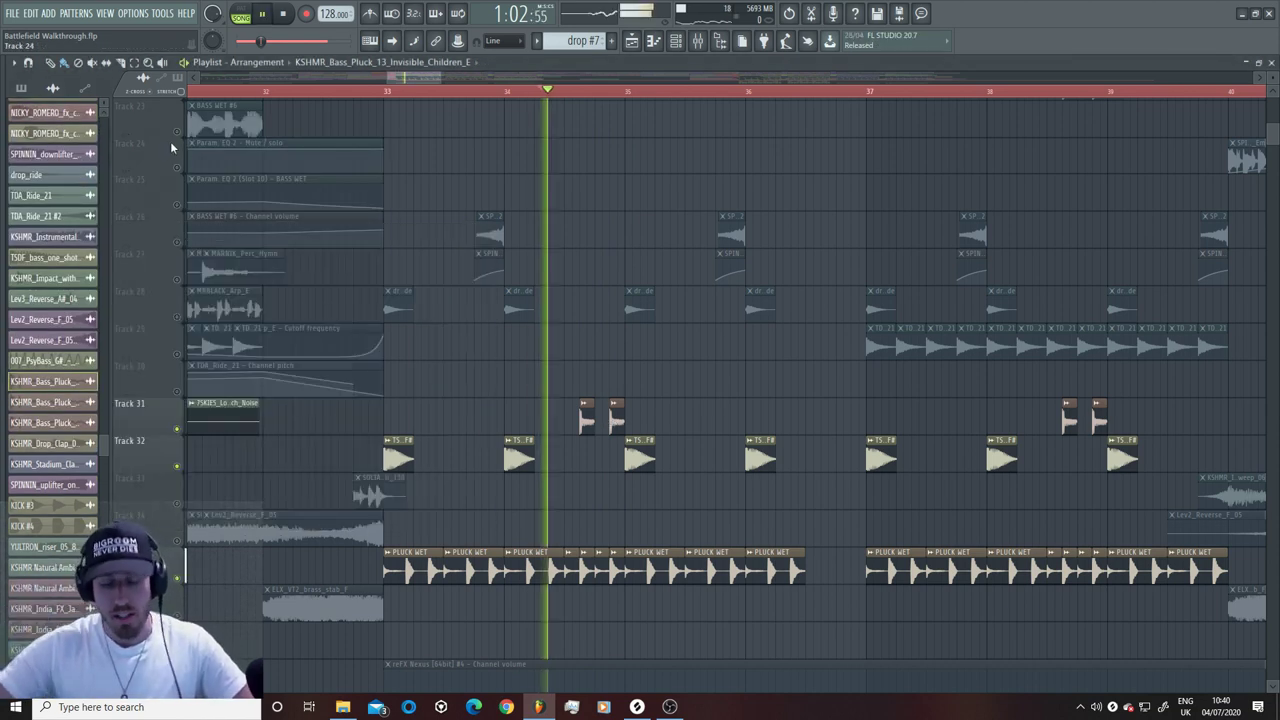
{"action": "key", "text": "space"}
Step: Mute Track 10 with the drop #7 pattern and audition the remaining drop layers from bar 33
{"action": "scroll", "coordinate": [170, 300], "scroll_direction": "up", "scroll_amount": 10}
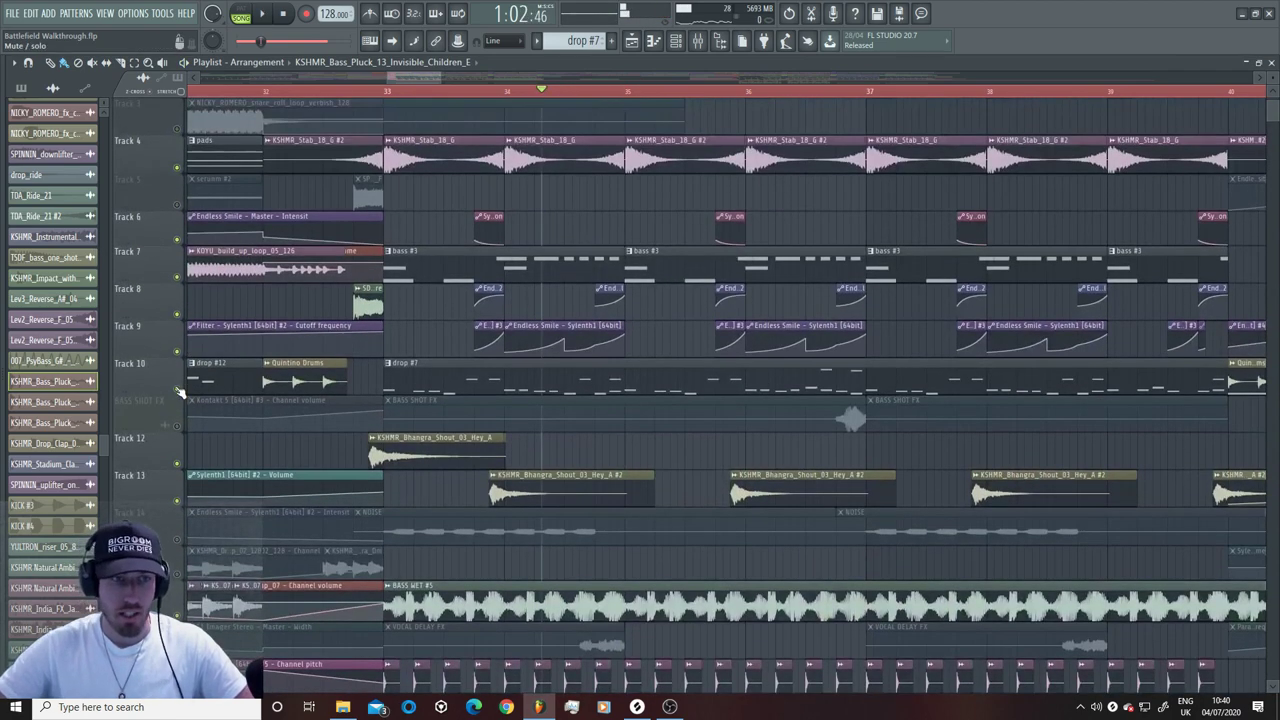
{"action": "left_click", "coordinate": [180, 390]}
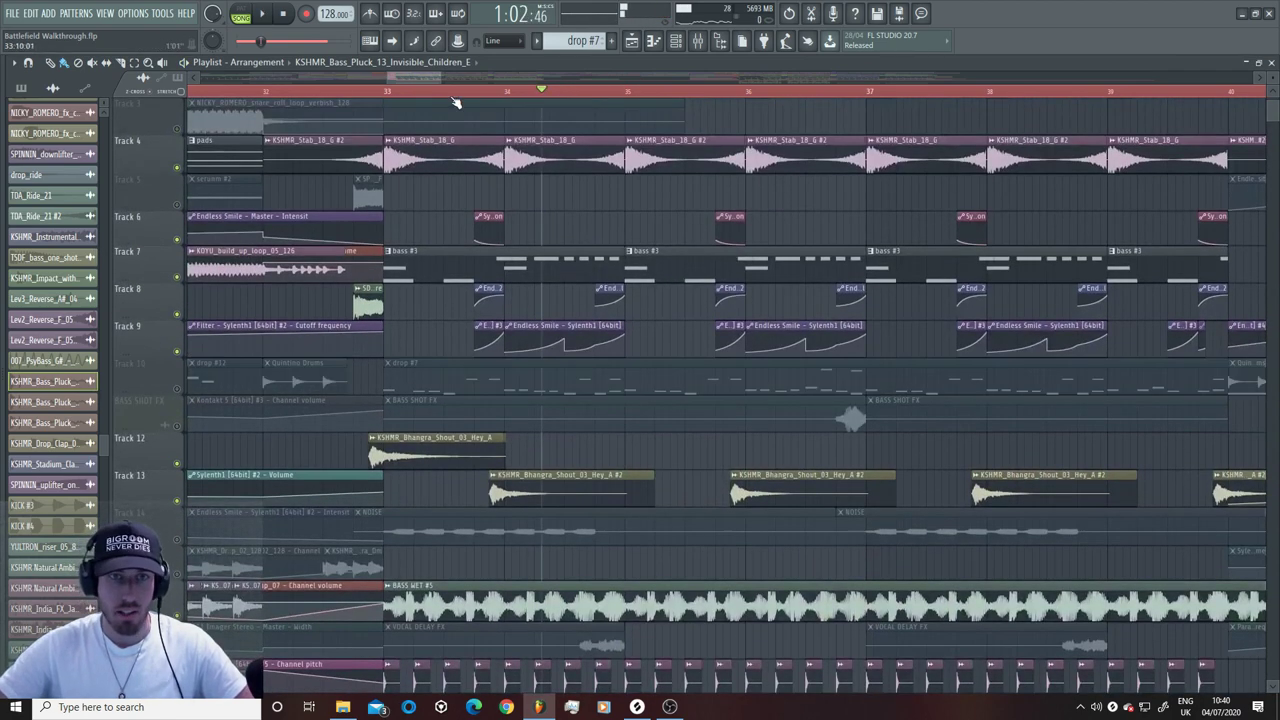
{"action": "left_click", "coordinate": [386, 91]}
{"action": "key", "text": "space"}
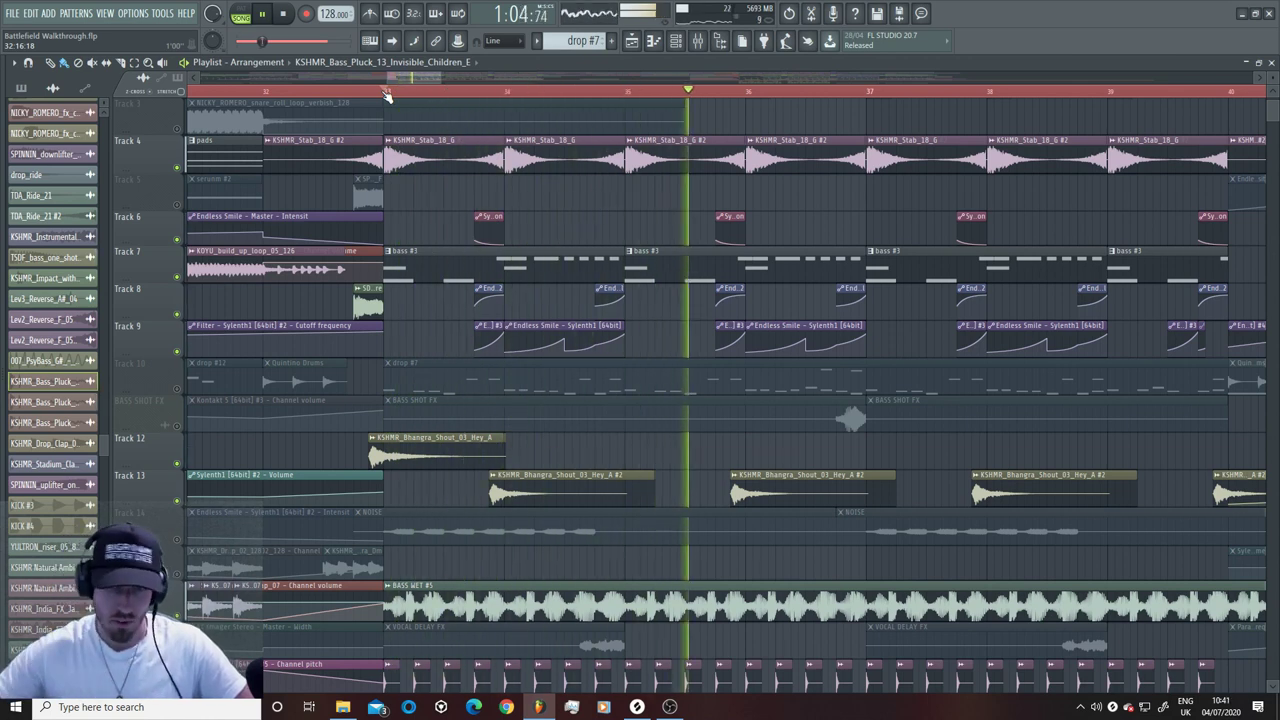
{"action": "key", "text": "space"}
Step: Unmute the VOCAL DELAY FX clips on Track 17 and audition them from the middle of bar 34
{"action": "scroll", "coordinate": [777, 271], "scroll_direction": "down", "scroll_amount": 5}
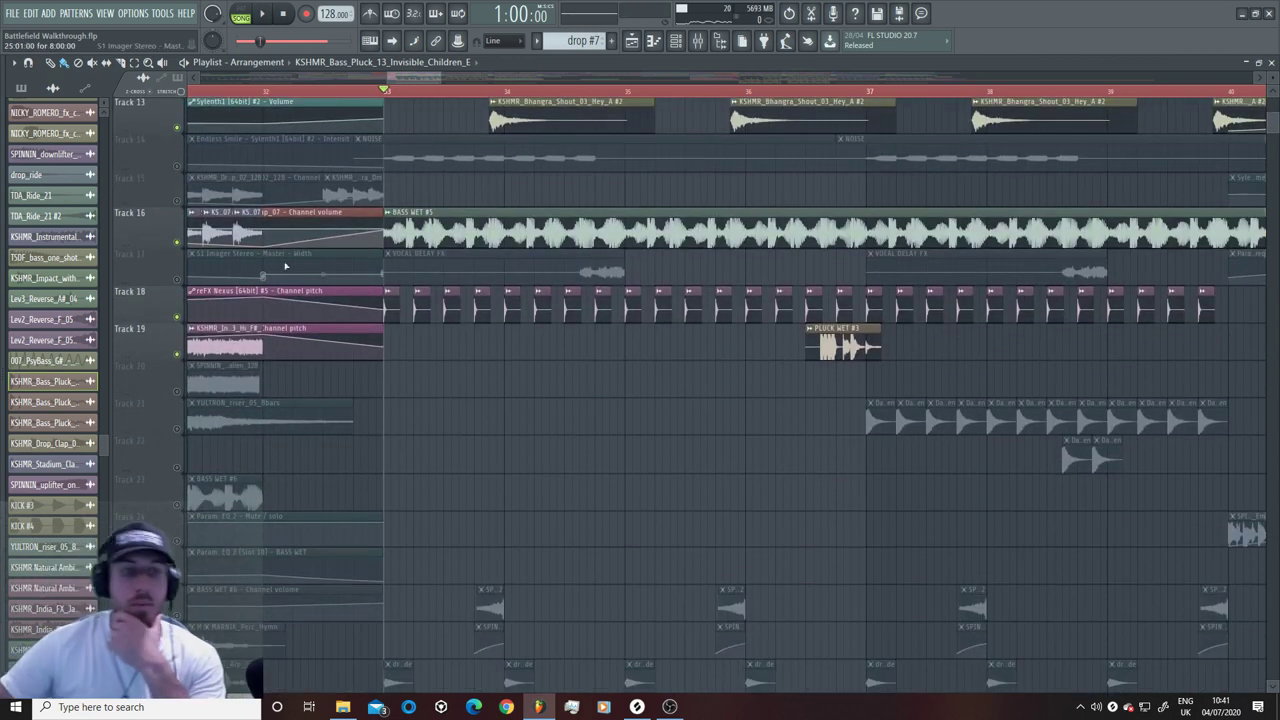
{"action": "left_click", "coordinate": [184, 284]}
{"action": "key", "text": "space"}
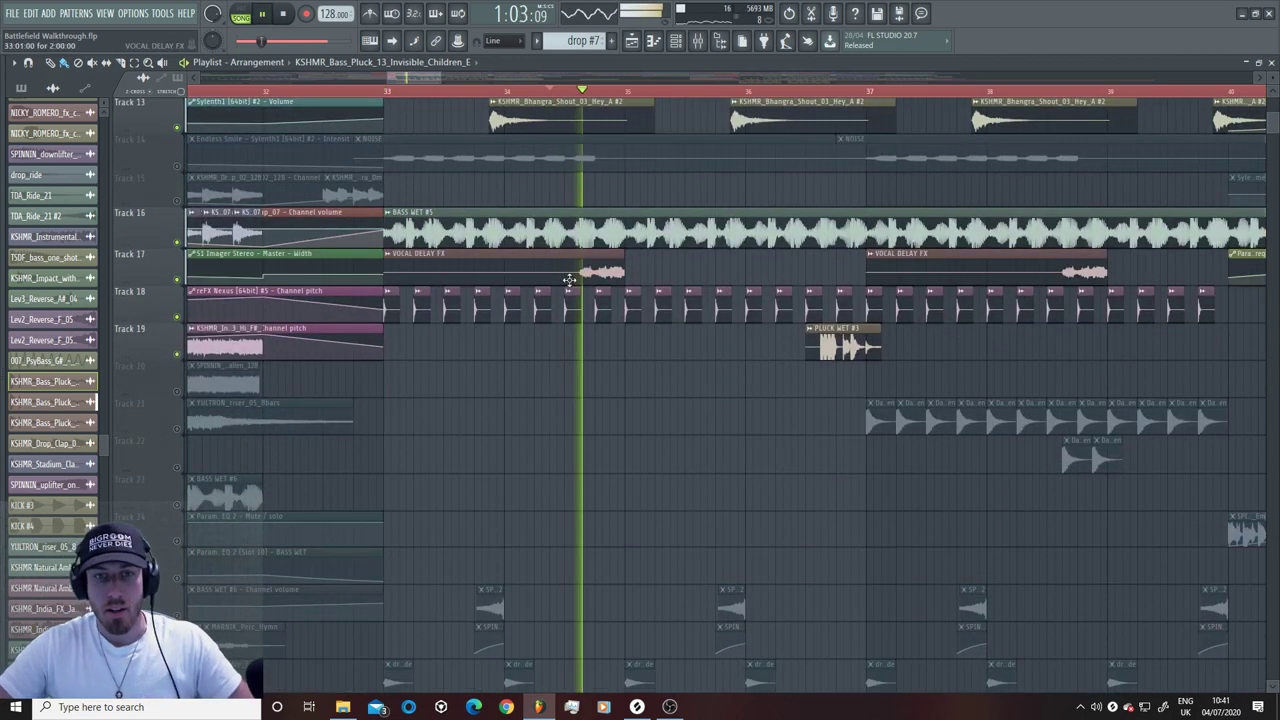
{"action": "scroll", "coordinate": [595, 281], "scroll_direction": "up", "scroll_amount": 5}
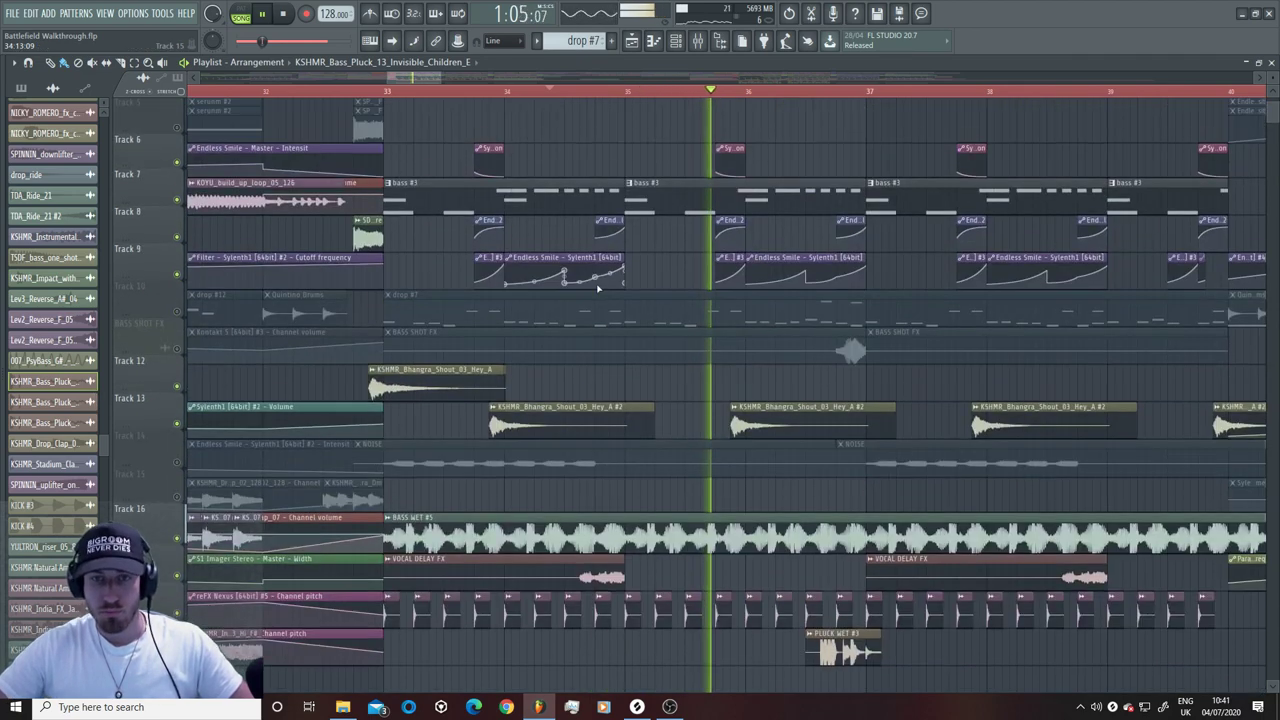
{"action": "key", "text": "space"}
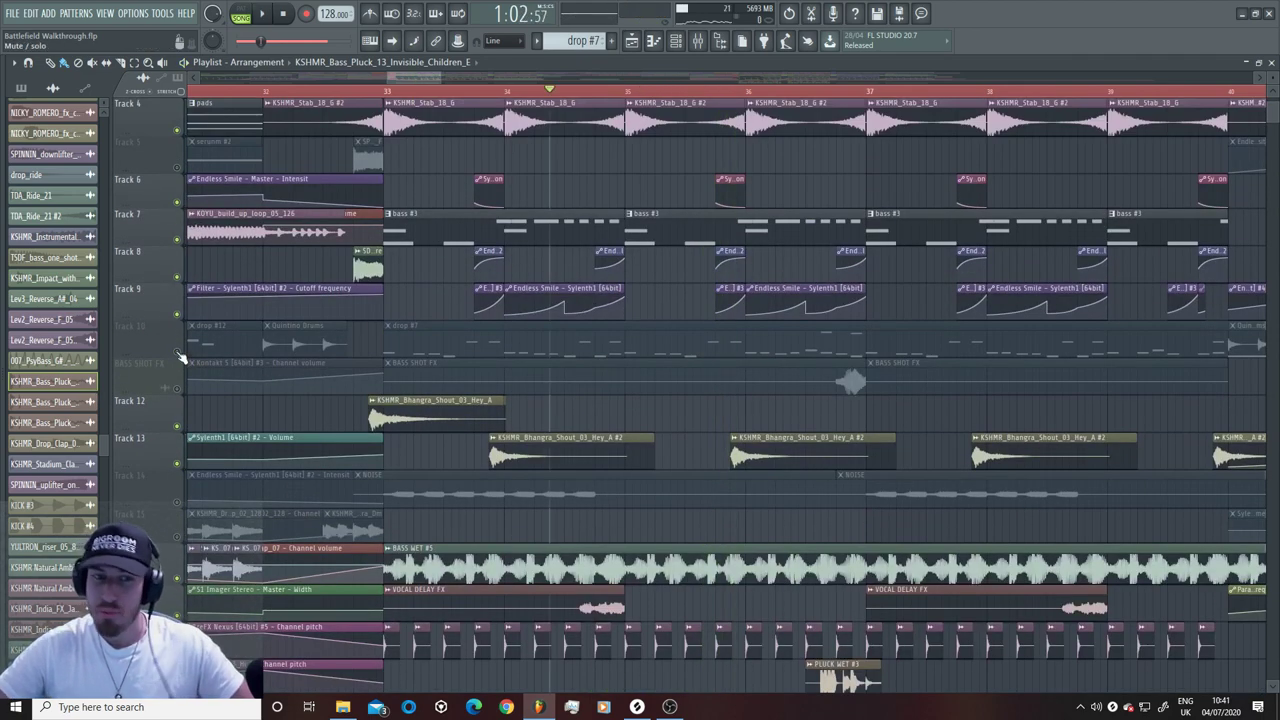
Step: Unmute Track 10 and the BASS SHOT FX track, and play the layered drop from just before bar 33
{"action": "left_click", "coordinate": [177, 351]}
{"action": "left_click", "coordinate": [176, 388]}
{"action": "left_click", "coordinate": [381, 92]}
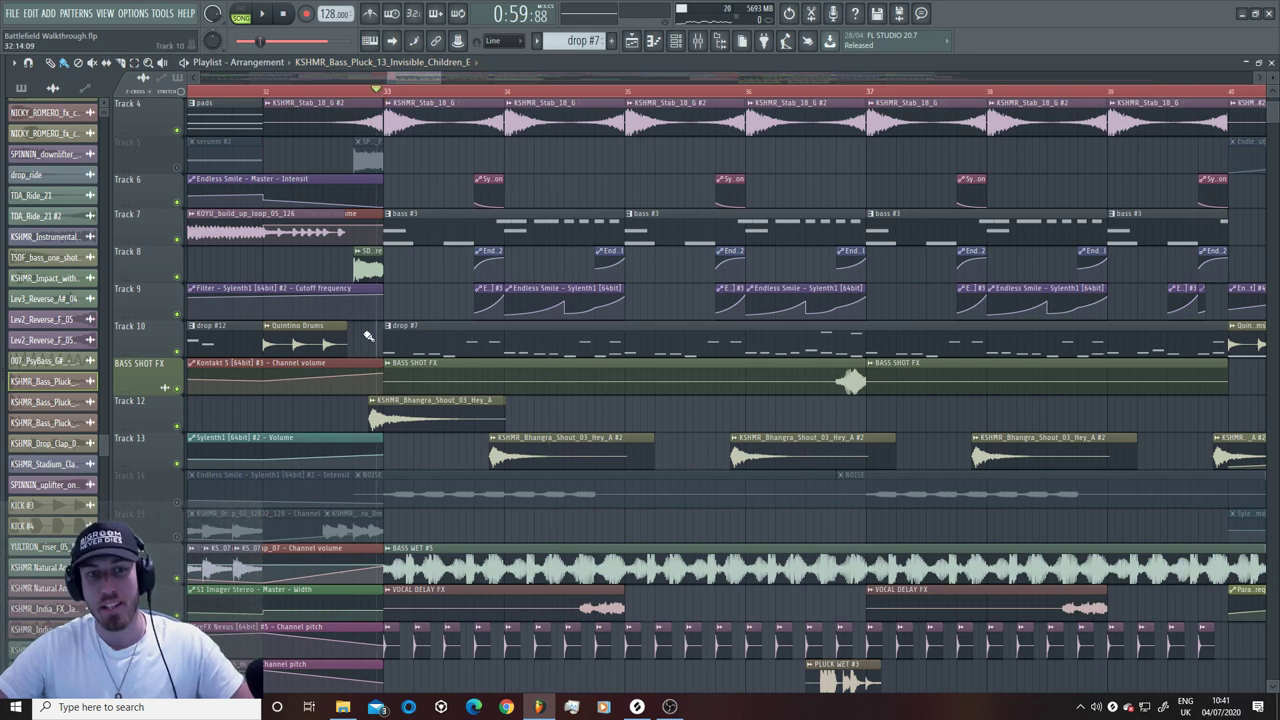
{"action": "scroll", "coordinate": [364, 341], "scroll_direction": "down", "scroll_amount": 6}
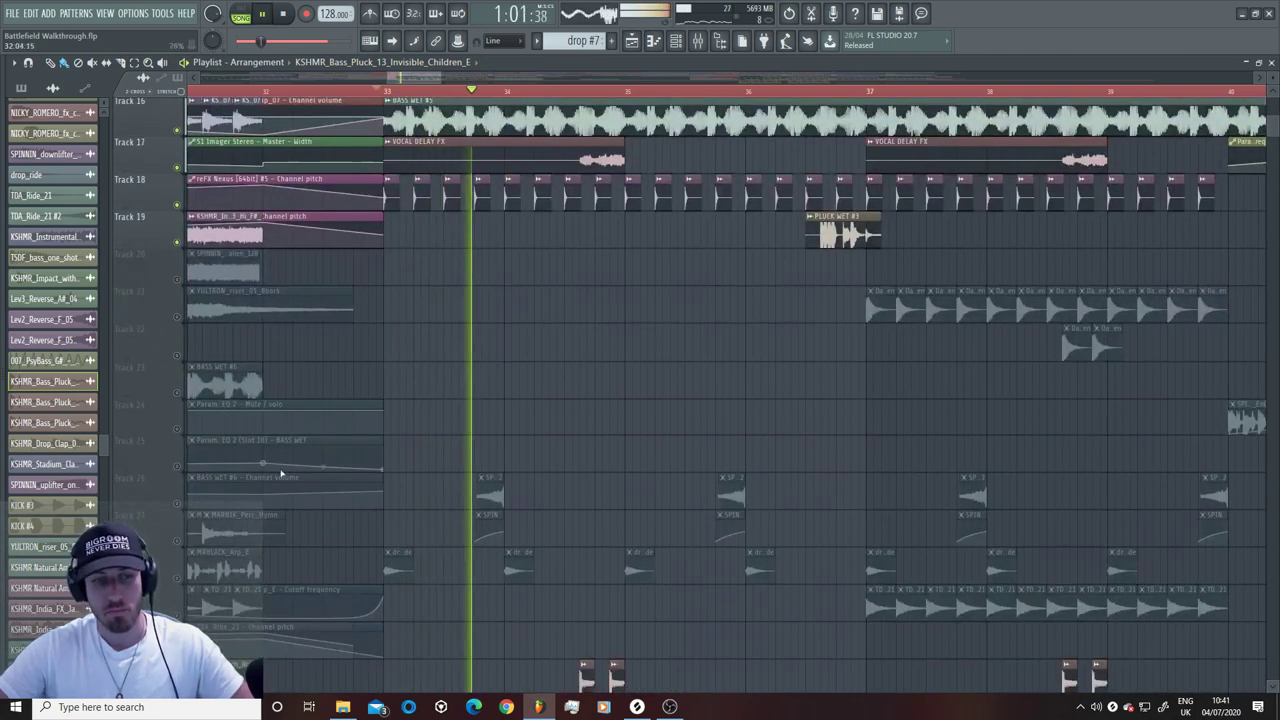
{"action": "scroll", "coordinate": [270, 470], "scroll_direction": "down", "scroll_amount": 5}
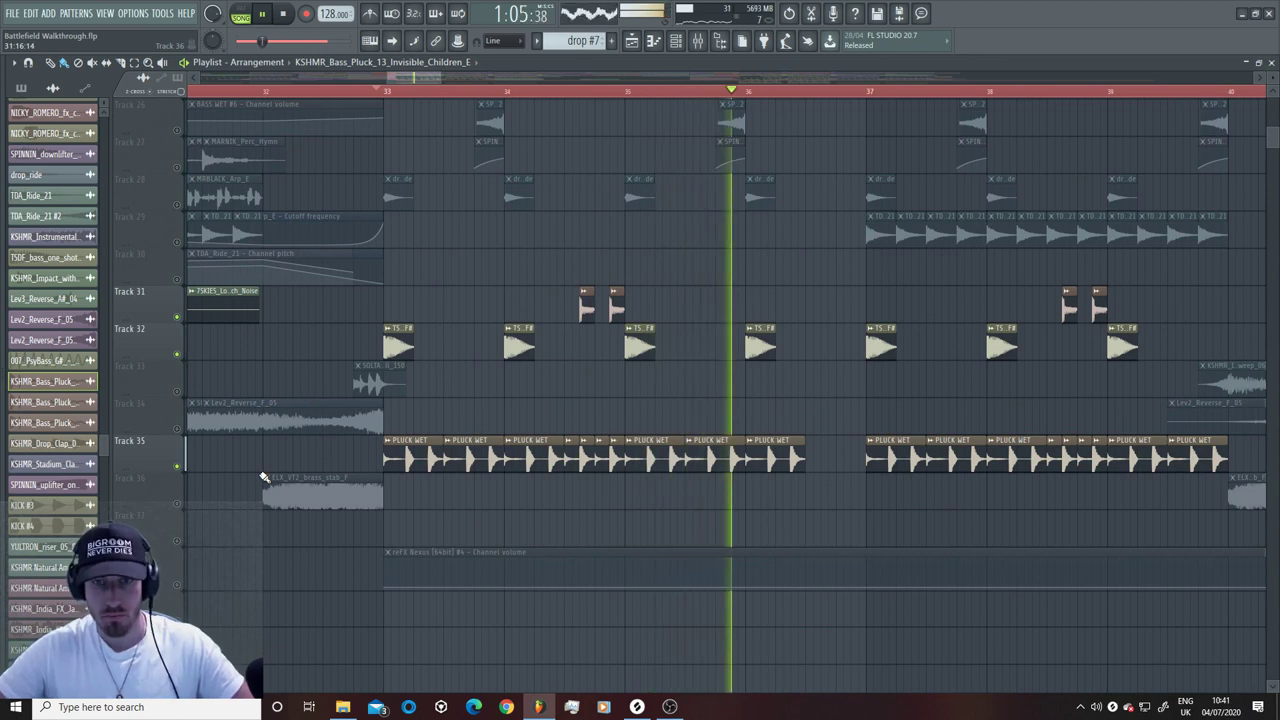
{"action": "key", "text": "space"}
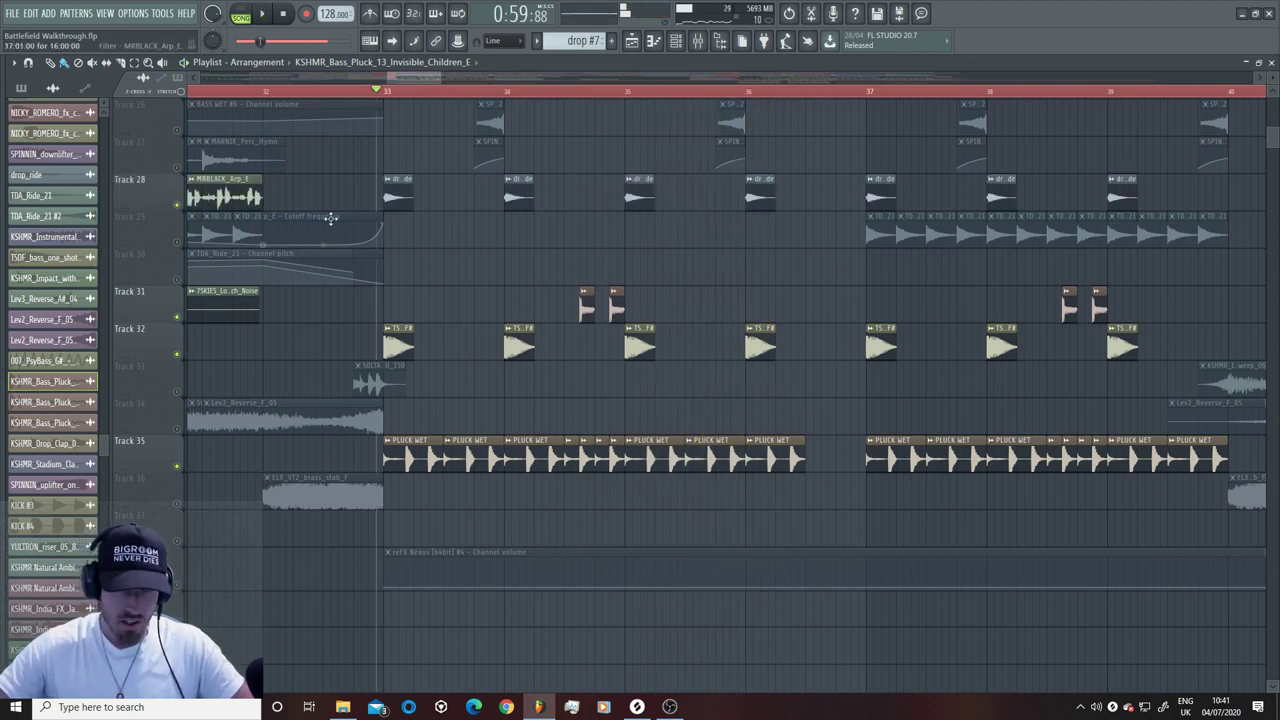
Step: With Track 28 unmuted, inspect the drop_ride sample's settings and audition it at the start of the drop
{"action": "double_click", "coordinate": [395, 192]}
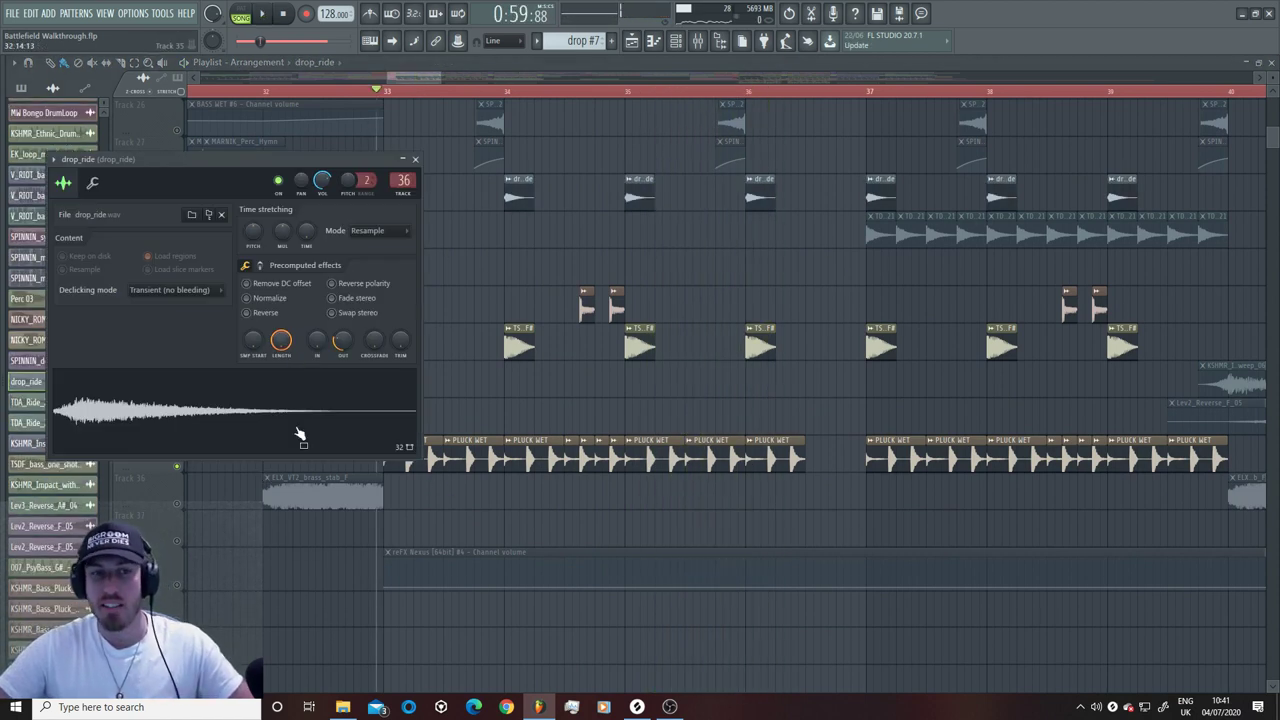
{"action": "key", "text": "space"}
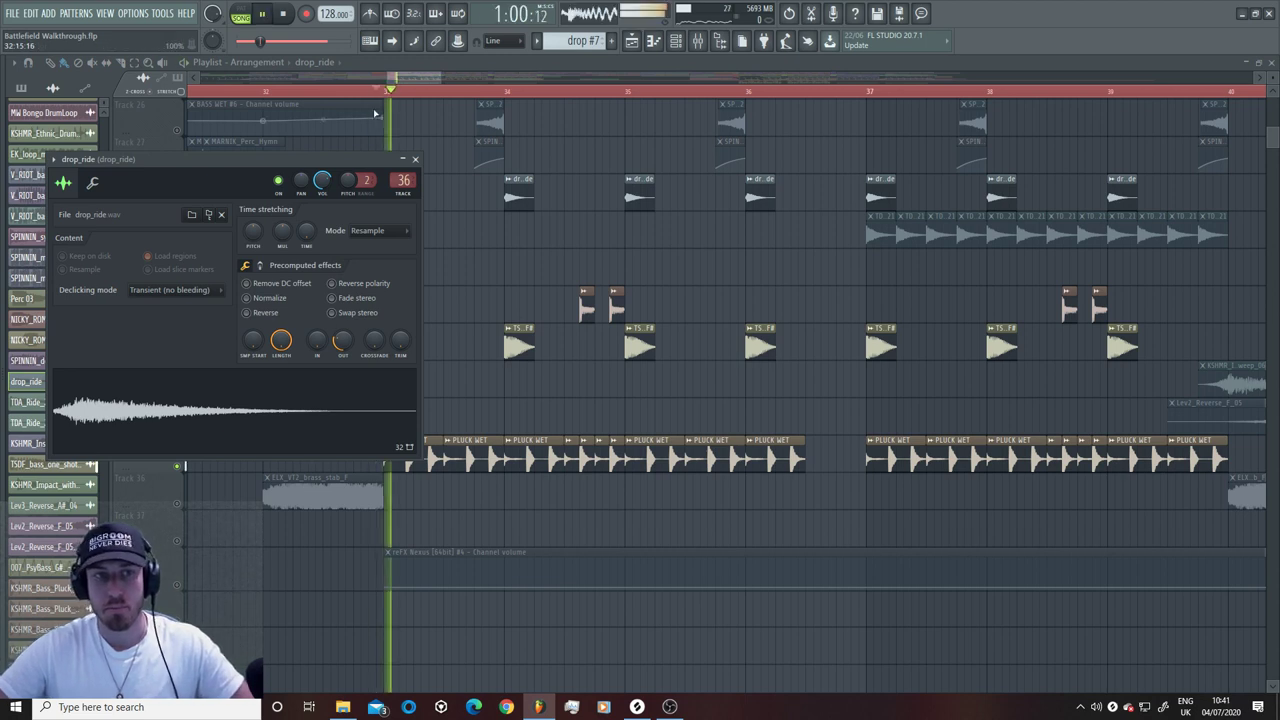
{"action": "key", "text": "space"}
{"action": "key", "text": "Escape"}
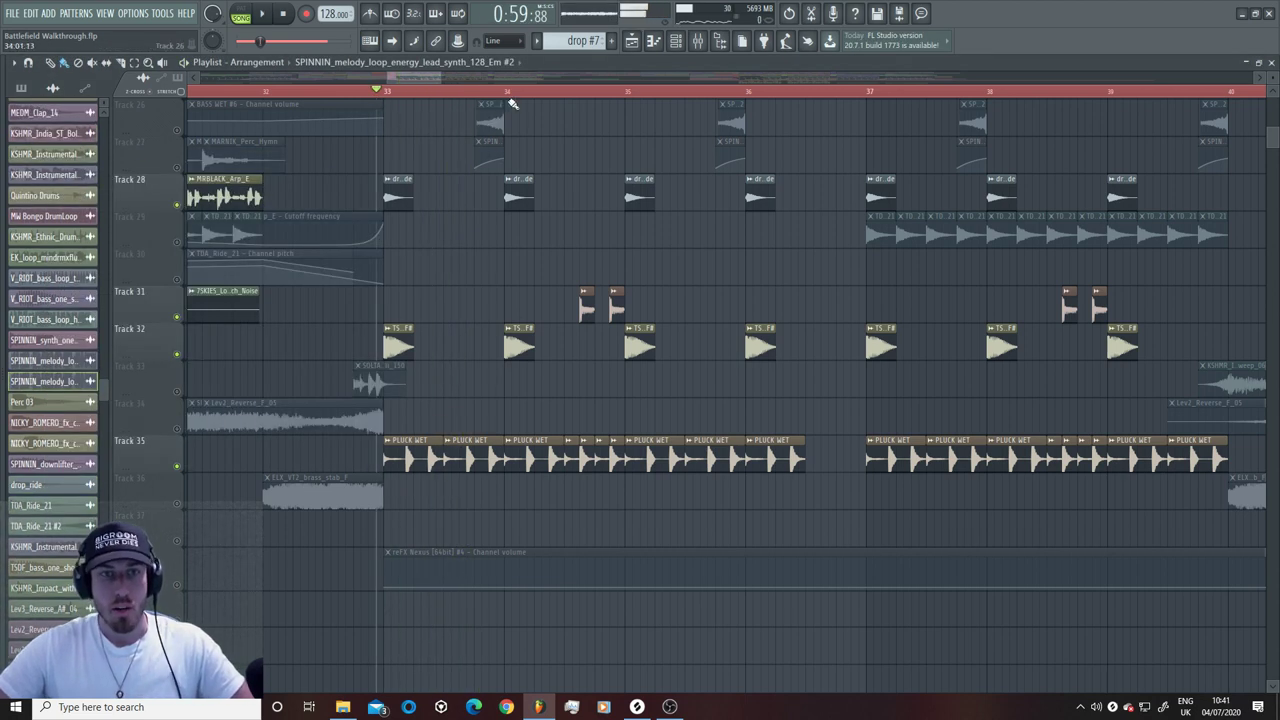
Step: Inspect and audition the SPINNIN_melody_loop_energy_lead_synth_128_Em #2 sample, closing its settings when done
{"action": "double_click", "coordinate": [395, 455]}
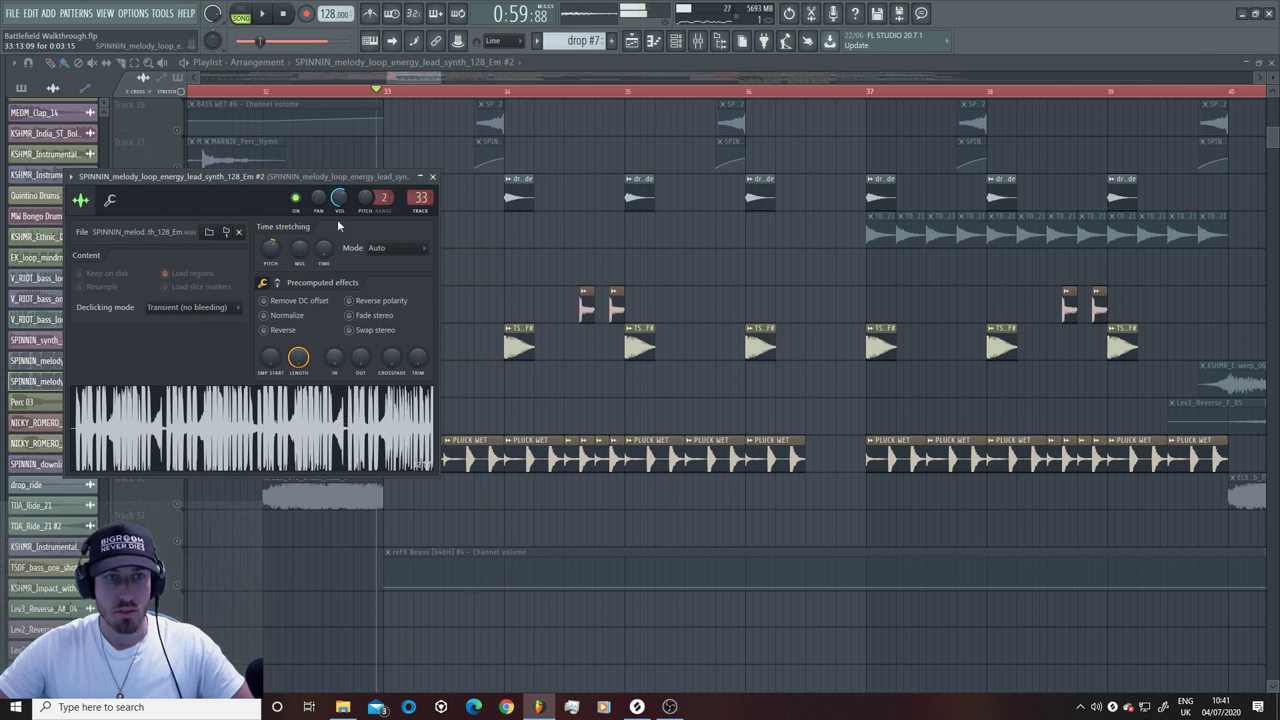
{"action": "key", "text": "space"}
{"action": "key", "text": "space"}
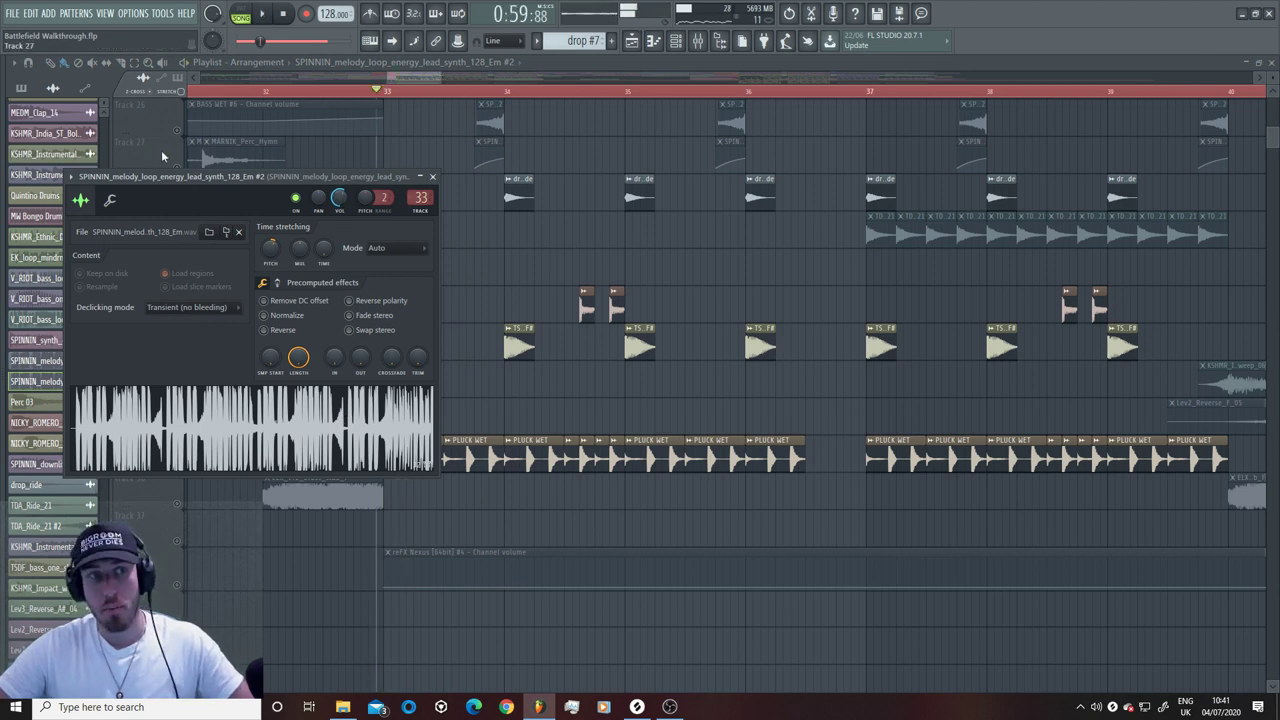
{"action": "key", "text": "Escape"}
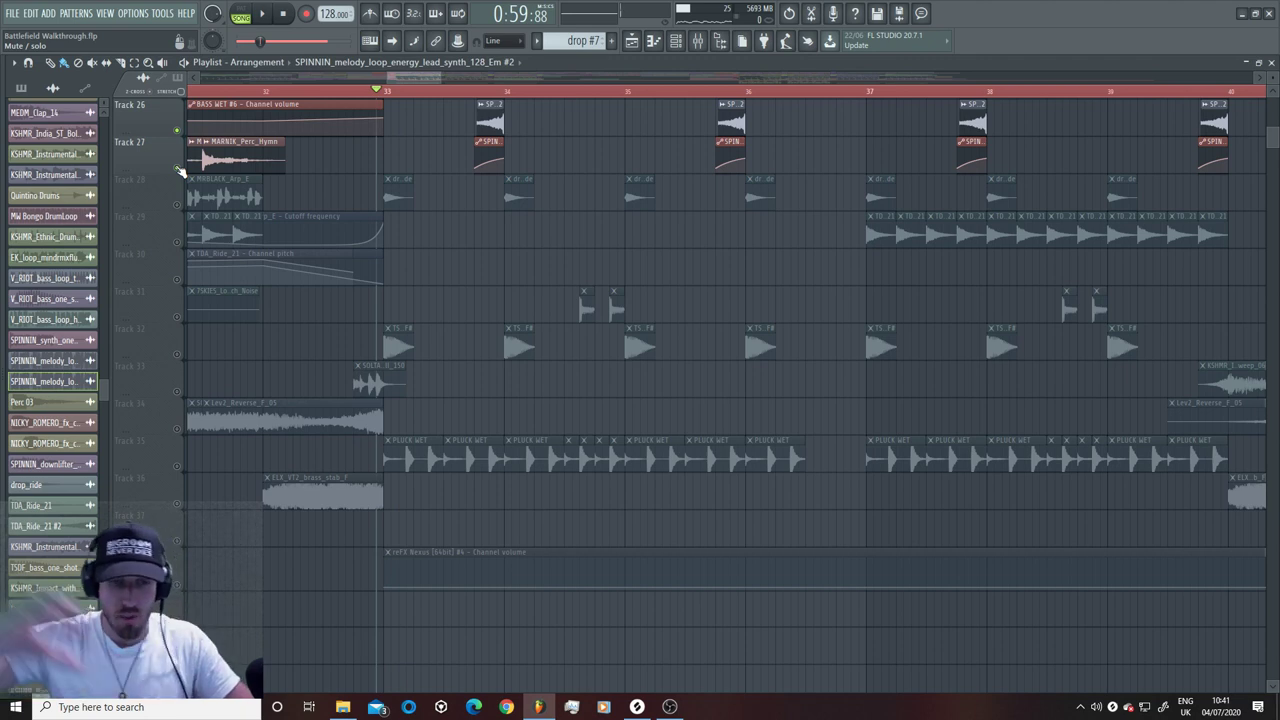
Step: Audition only Tracks 26 and 27, the melody loop clip with its automation, from late in bar 33
{"action": "left_click", "coordinate": [486, 91]}
{"action": "key", "text": "space"}
{"action": "key", "text": "space"}
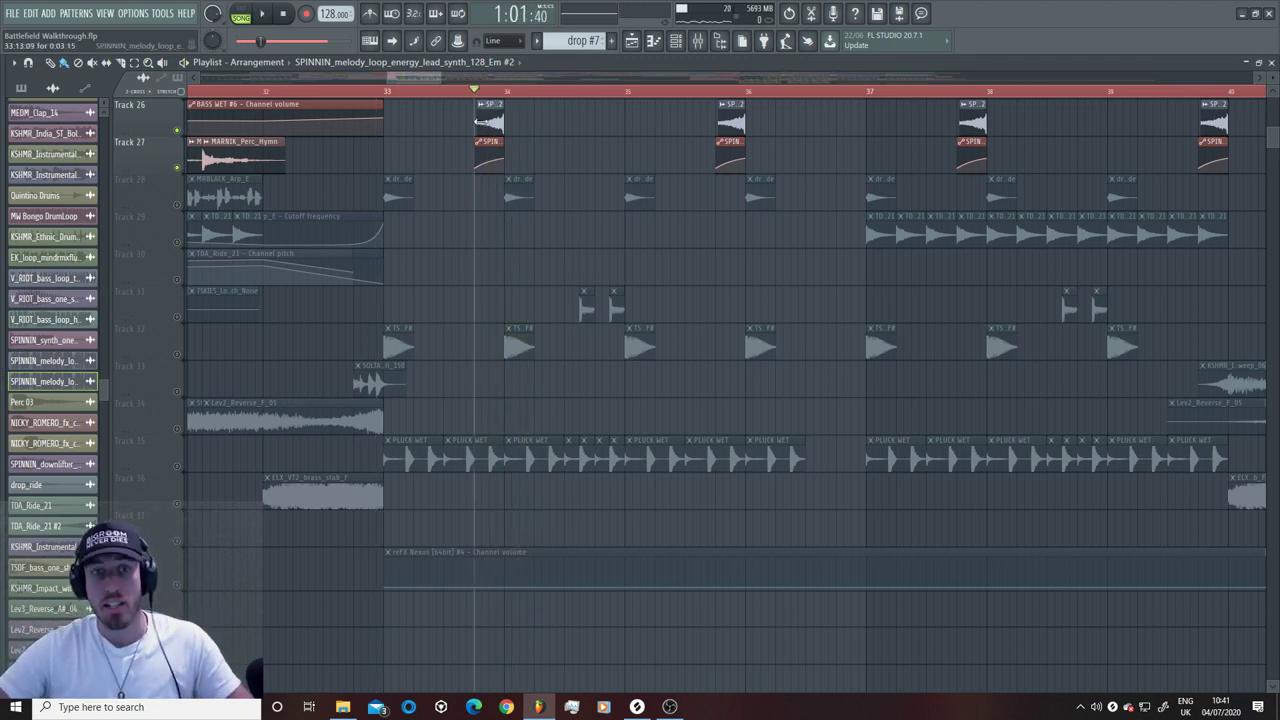
Step: Enable only Track 10 with the drop #7 pattern, keeping the other playlist tracks muted
{"action": "scroll", "coordinate": [455, 222], "scroll_direction": "up", "scroll_amount": 10}
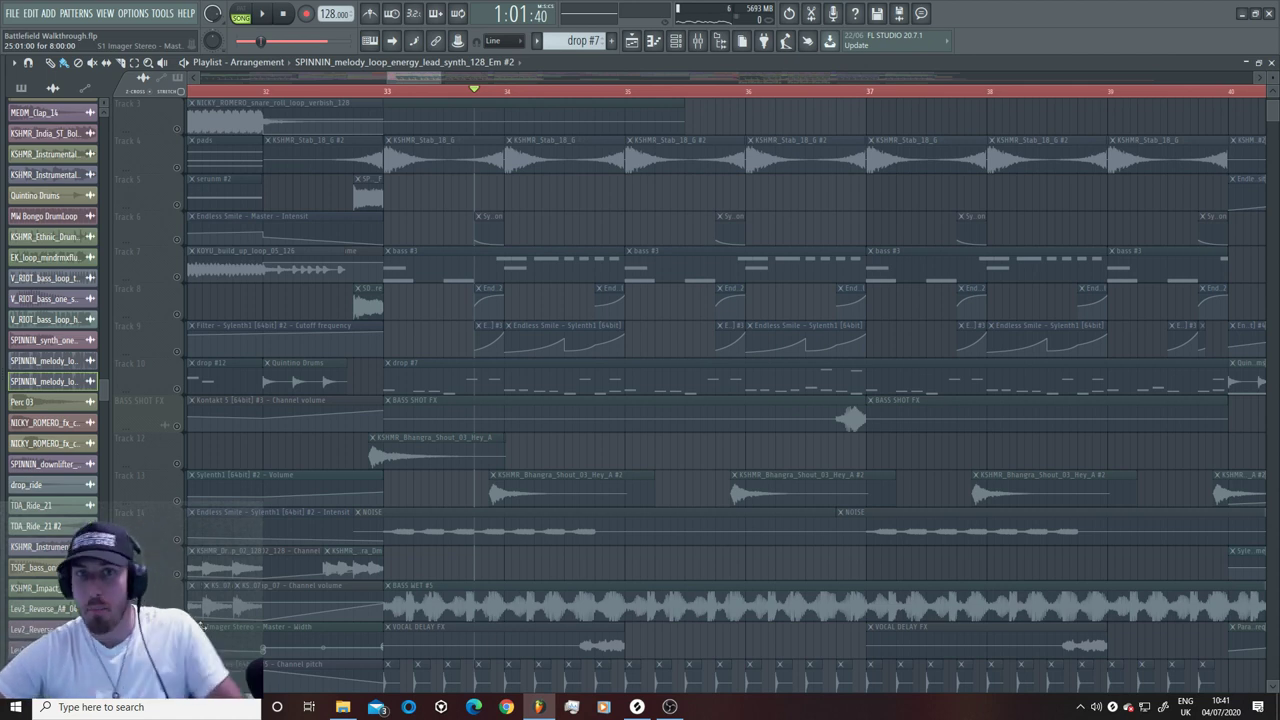
{"action": "left_click", "coordinate": [180, 390]}
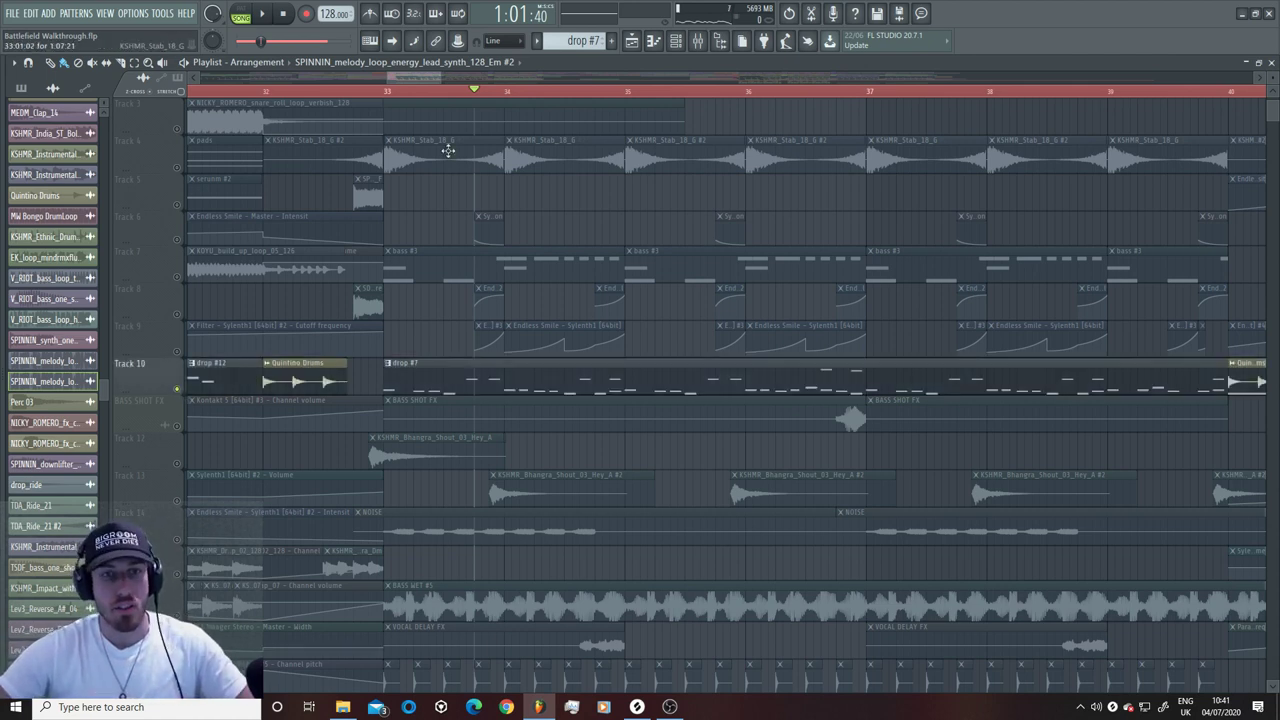
Step: Play the soloed Track 10 drop pattern from bar 33
{"action": "left_click", "coordinate": [391, 97]}
{"action": "key", "text": "space"}
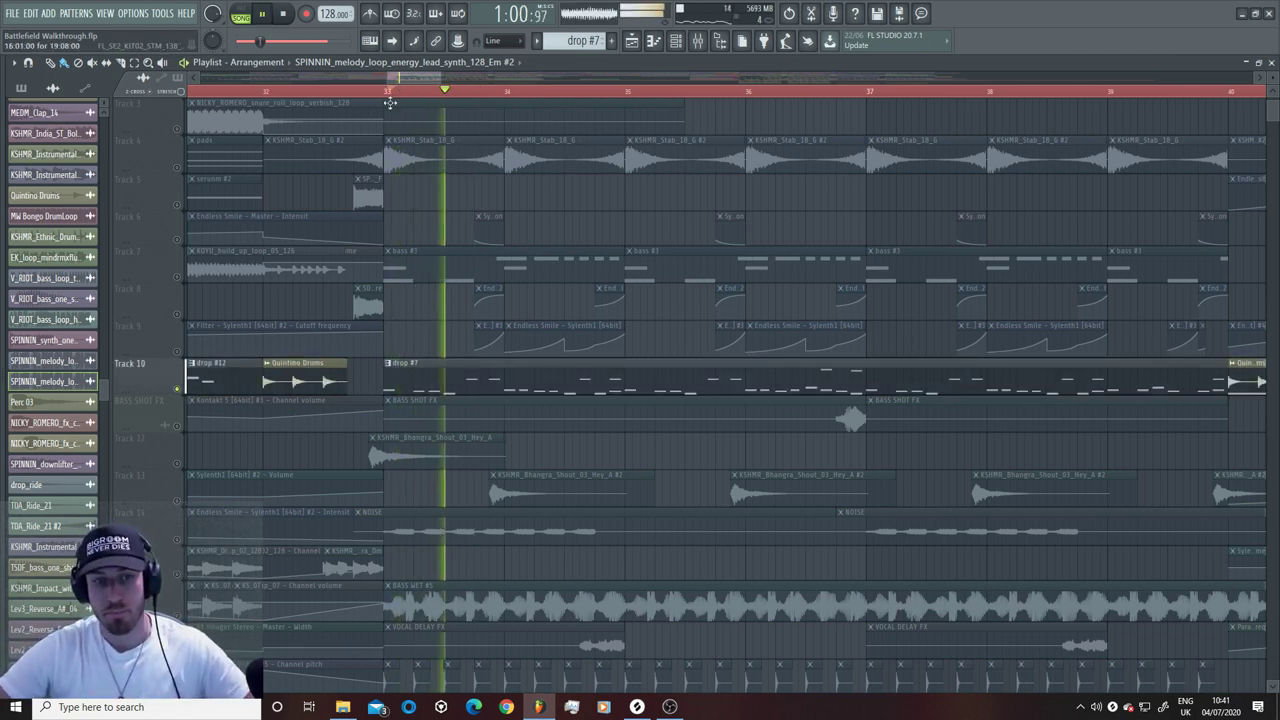
{"action": "key", "text": "space"}
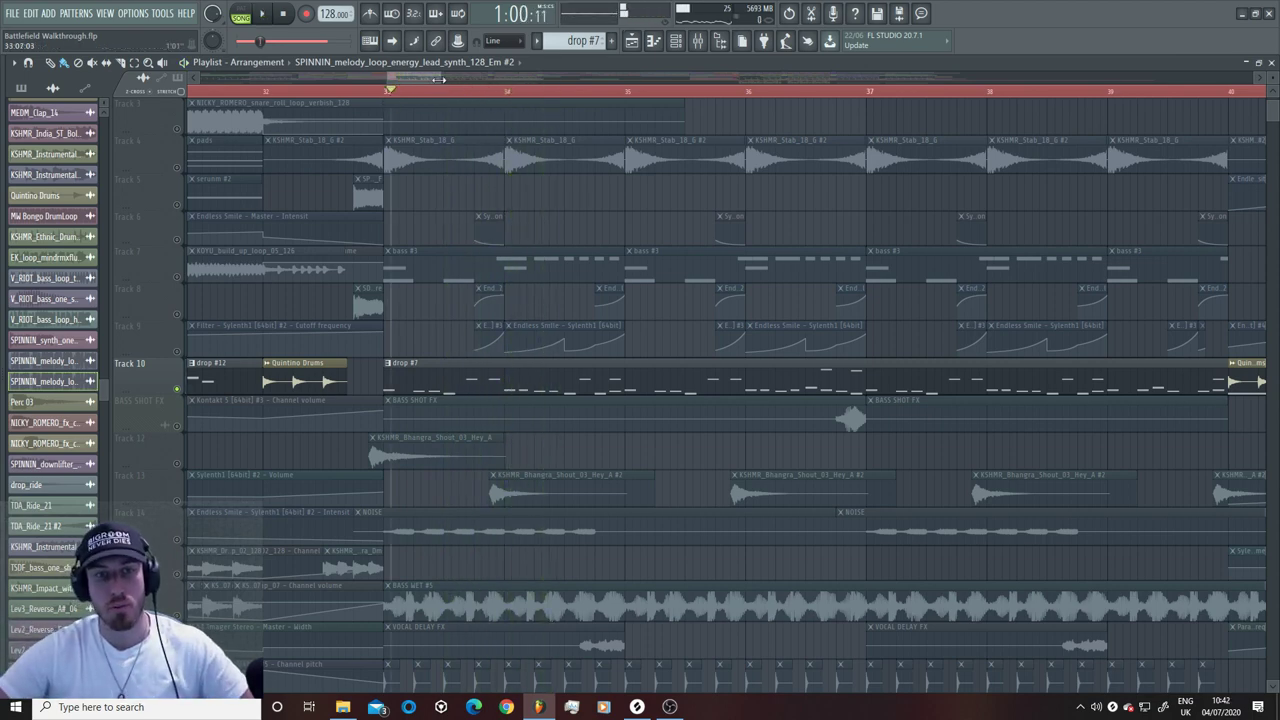
Step: Solo Track 14, check the NOISE clip's sample settings and play the track from bar 33
{"action": "left_click_drag", "start_coordinate": [437, 79], "coordinate": [515, 79]}
{"action": "scroll", "coordinate": [329, 400], "scroll_direction": "down", "scroll_amount": 3}
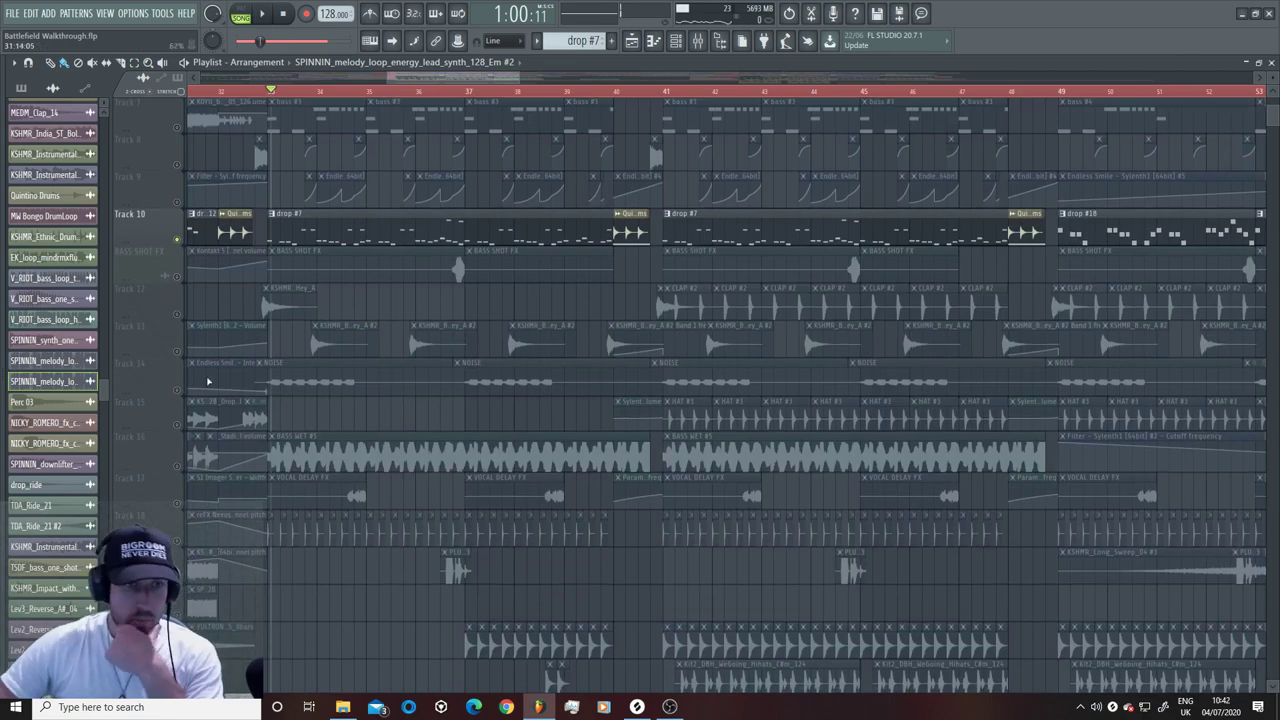
{"action": "double_click", "coordinate": [327, 376]}
{"action": "key", "text": "space"}
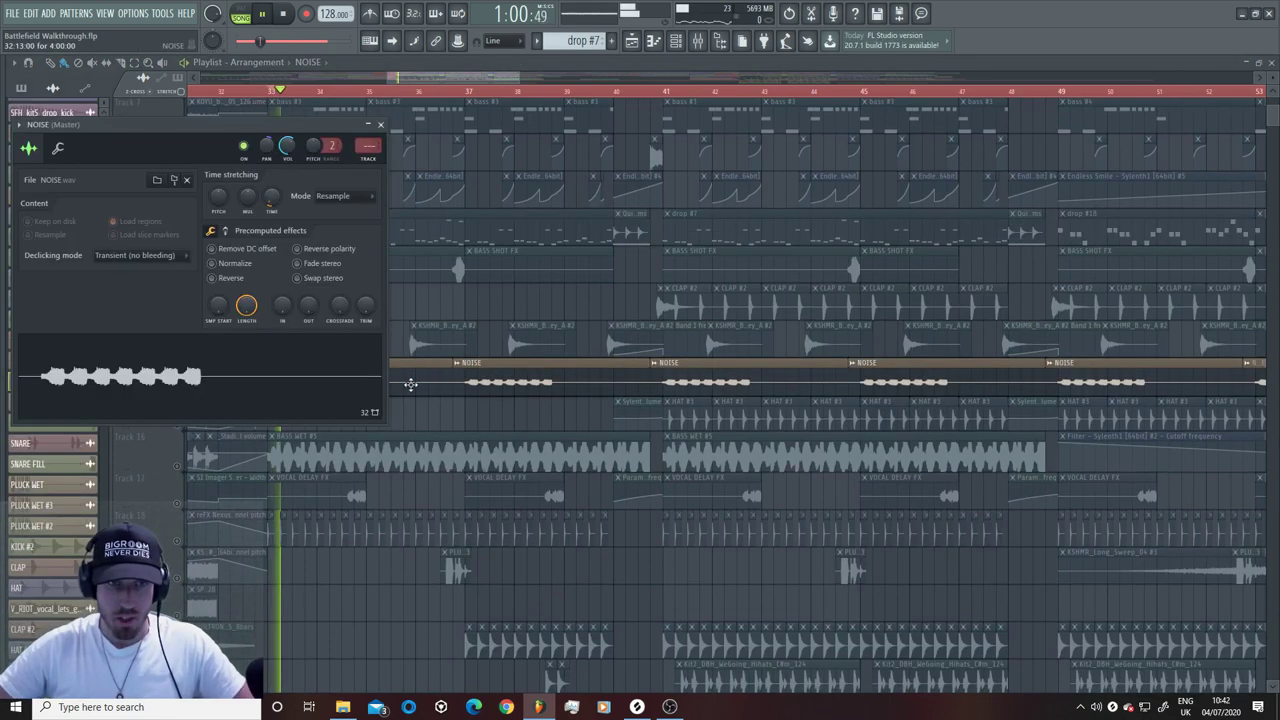
{"action": "key", "text": "Escape"}
{"action": "scroll", "coordinate": [405, 383], "scroll_direction": "down", "scroll_amount": 8}
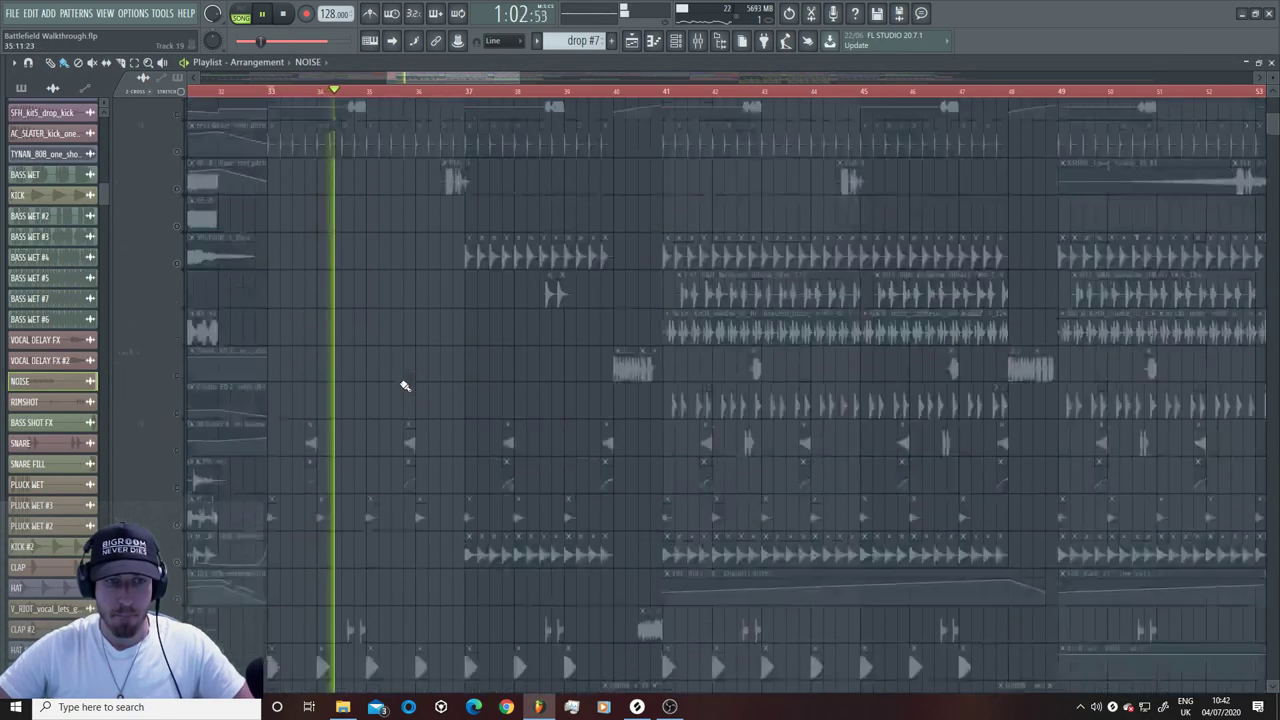
{"action": "scroll", "coordinate": [405, 385], "scroll_direction": "up", "scroll_amount": 3}
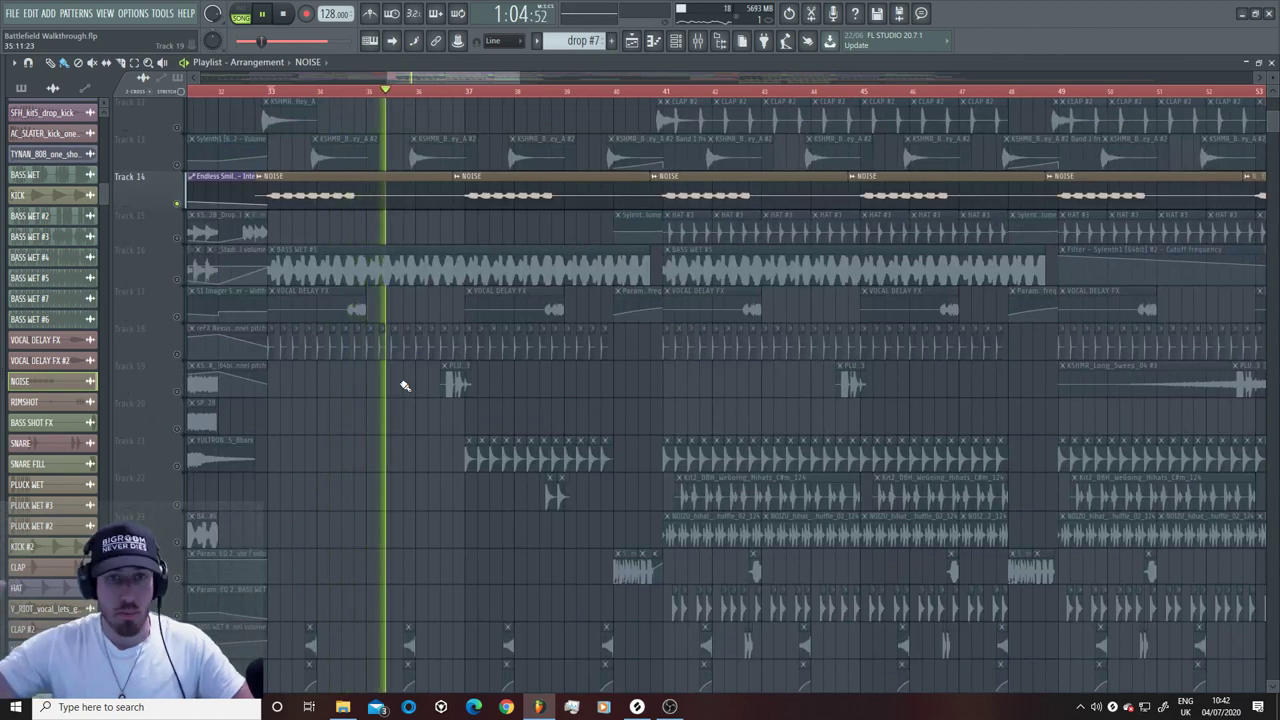
{"action": "key", "text": "space"}
Step: Turn all tracks back on and play the full drop from bar 32
{"action": "scroll", "coordinate": [405, 385], "scroll_direction": "down", "scroll_amount": 4}
{"action": "scroll", "coordinate": [405, 385], "scroll_direction": "down", "scroll_amount": 5}
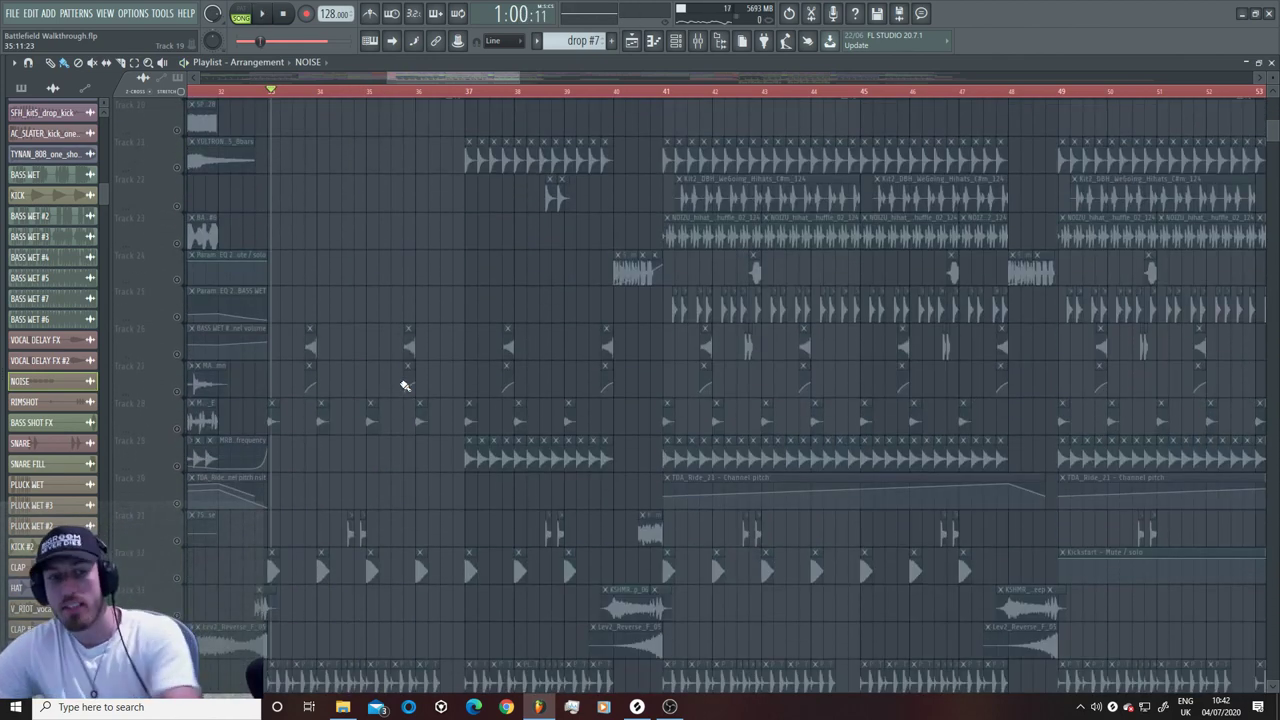
{"action": "scroll", "coordinate": [402, 392], "scroll_direction": "down", "scroll_amount": 6}
{"action": "scroll", "coordinate": [399, 397], "scroll_direction": "up", "scroll_amount": 5}
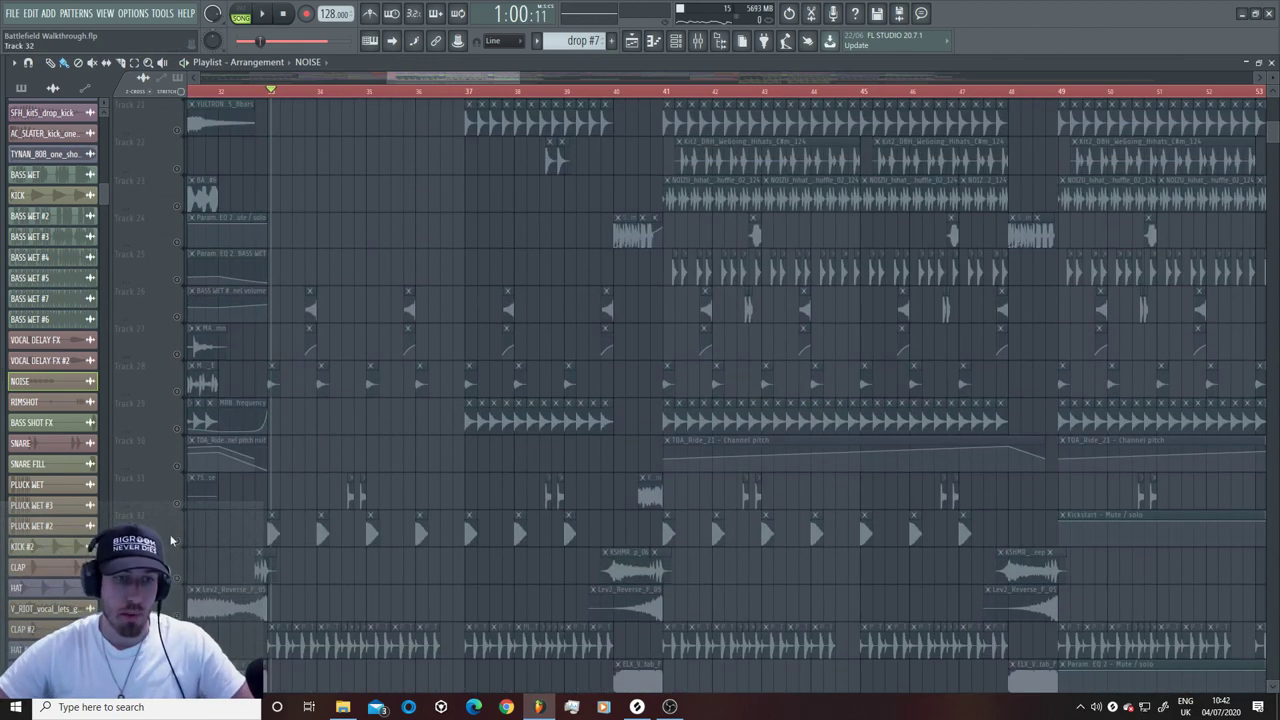
{"action": "left_click", "coordinate": [224, 87]}
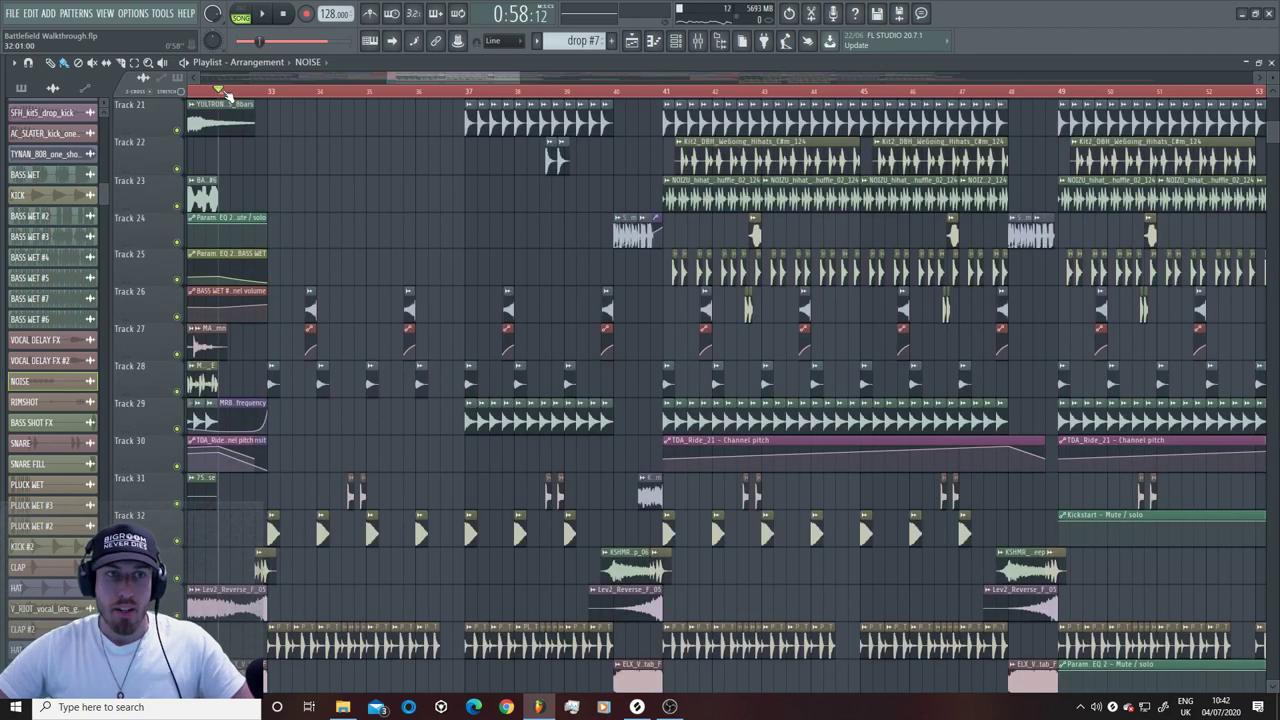
{"action": "key", "text": "space"}
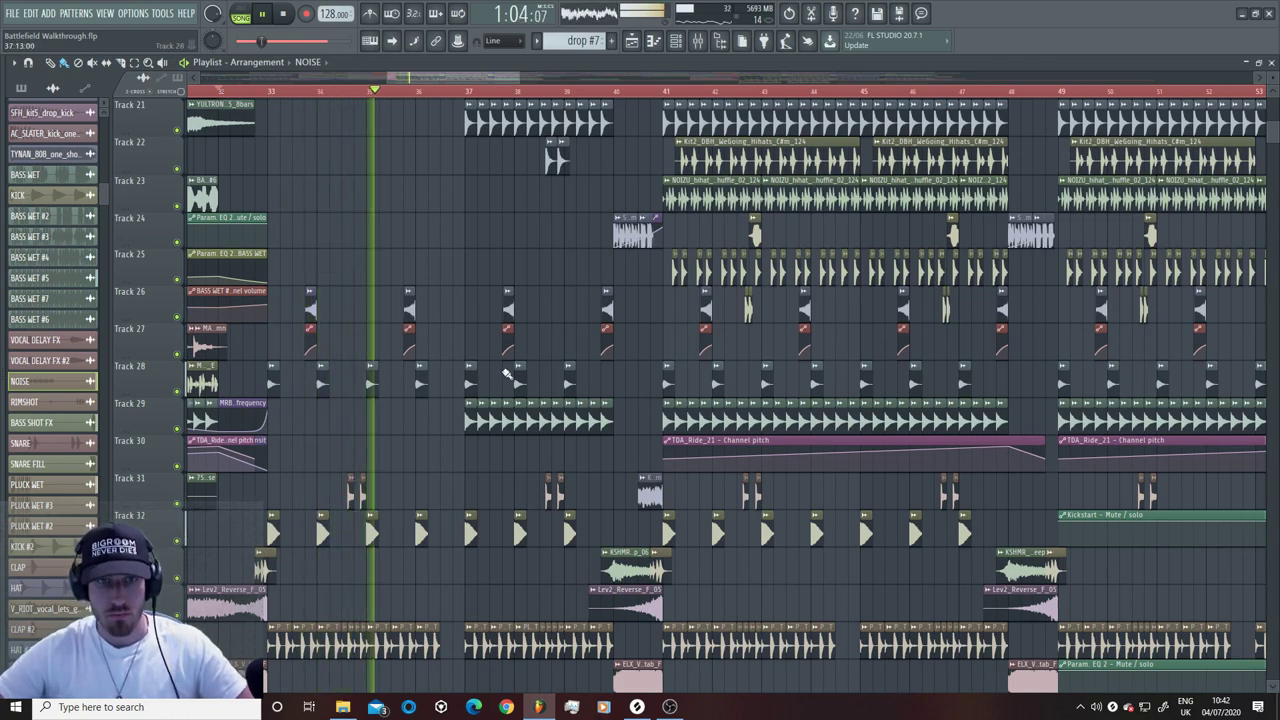
{"action": "scroll", "coordinate": [500, 365], "scroll_direction": "up", "scroll_amount": 3}
{"action": "scroll", "coordinate": [336, 324], "scroll_direction": "up", "scroll_amount": 3}
{"action": "scroll", "coordinate": [300, 330], "scroll_direction": "down", "scroll_amount": 3}
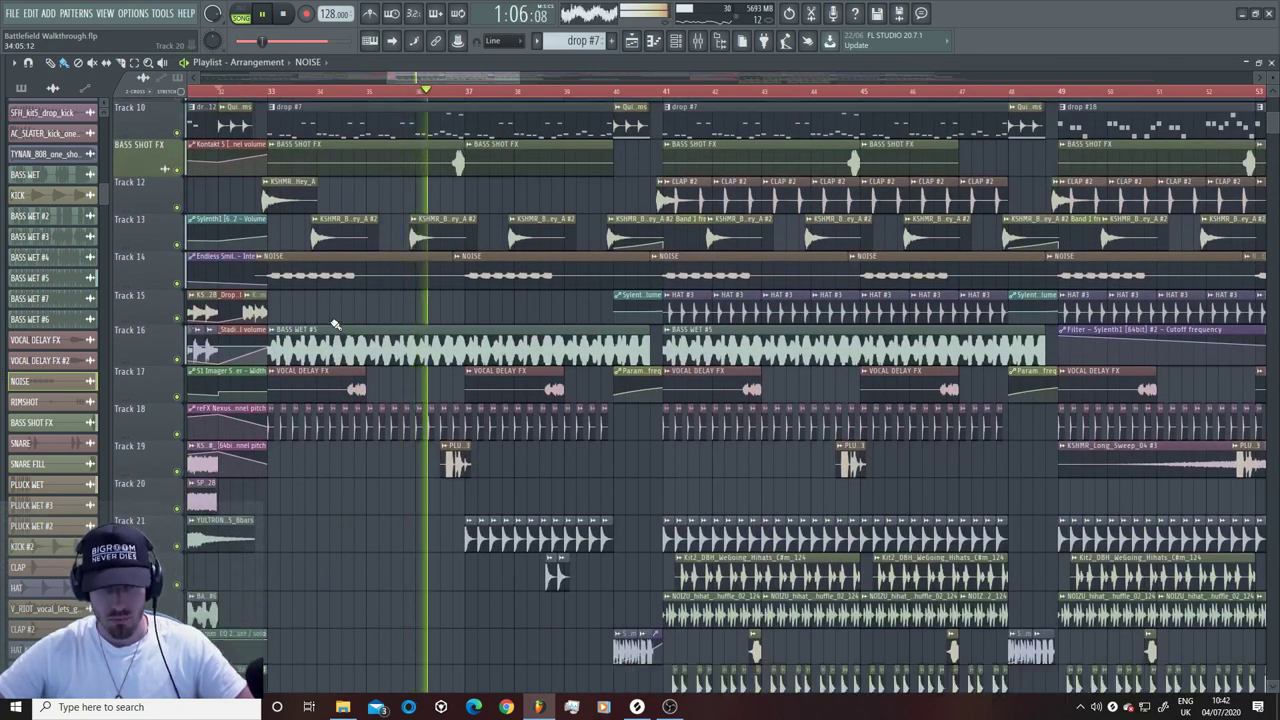
{"action": "key", "text": "space"}
Step: Solo Track 21, play it from bar 37 and check the sample settings of its clap clip
{"action": "left_click", "coordinate": [180, 355], "text": "ctrl"}
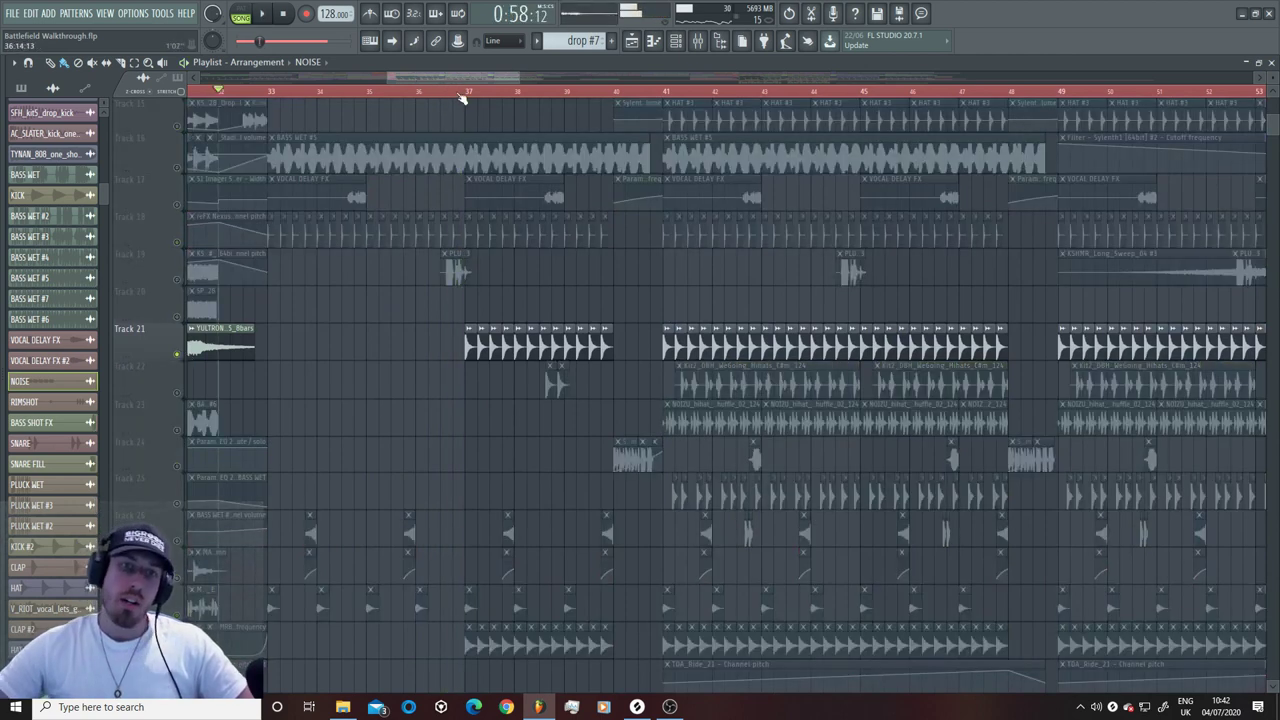
{"action": "left_click_drag", "start_coordinate": [455, 95], "coordinate": [470, 95]}
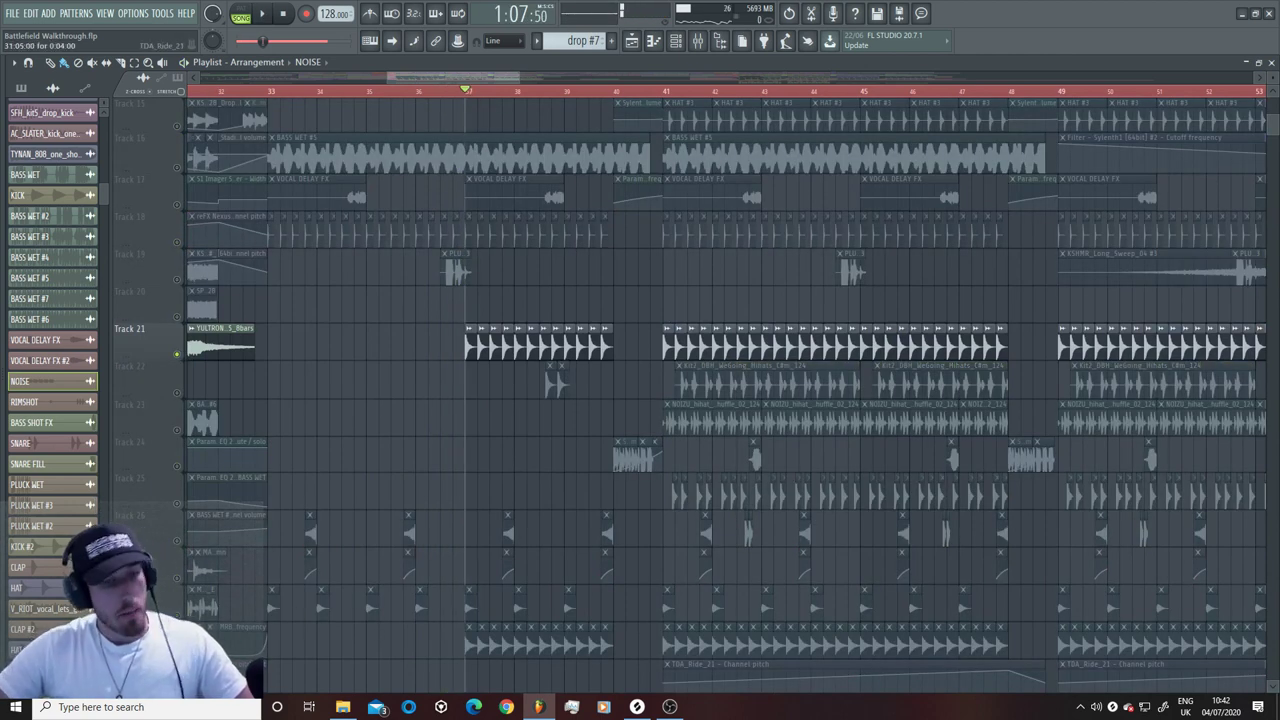
{"action": "key", "text": "space"}
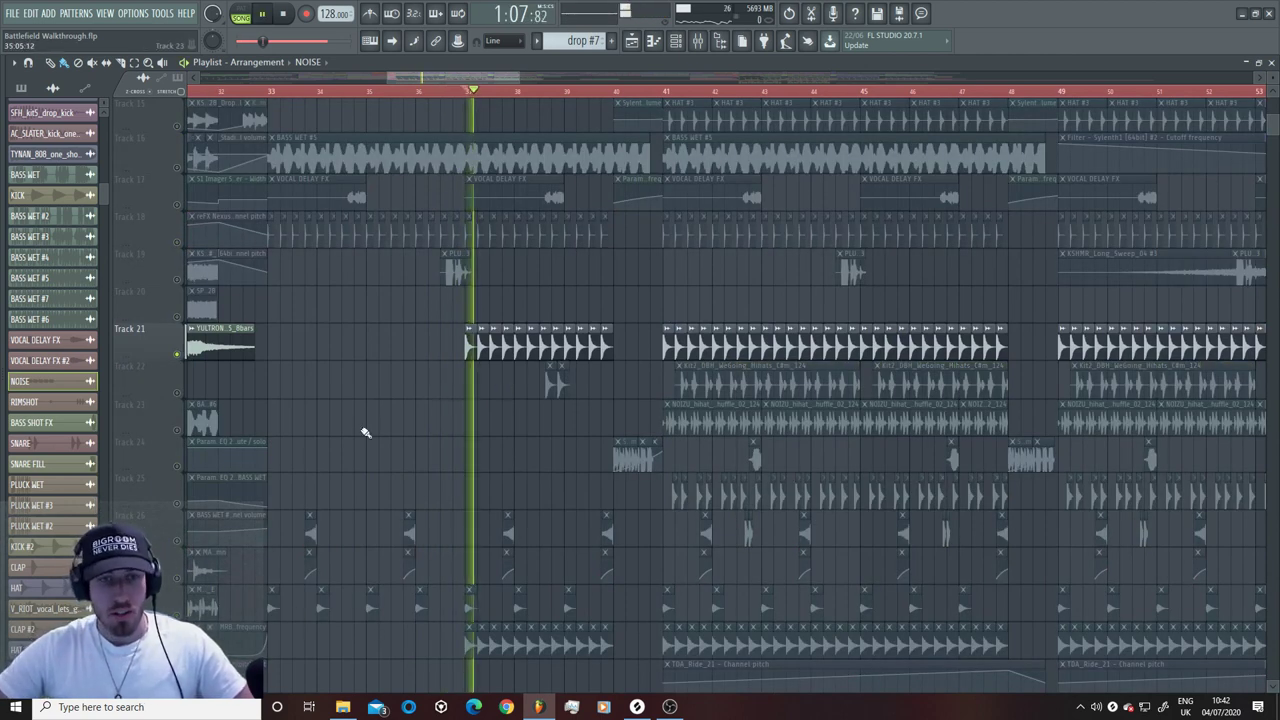
{"action": "key", "text": "space"}
{"action": "double_click", "coordinate": [510, 341]}
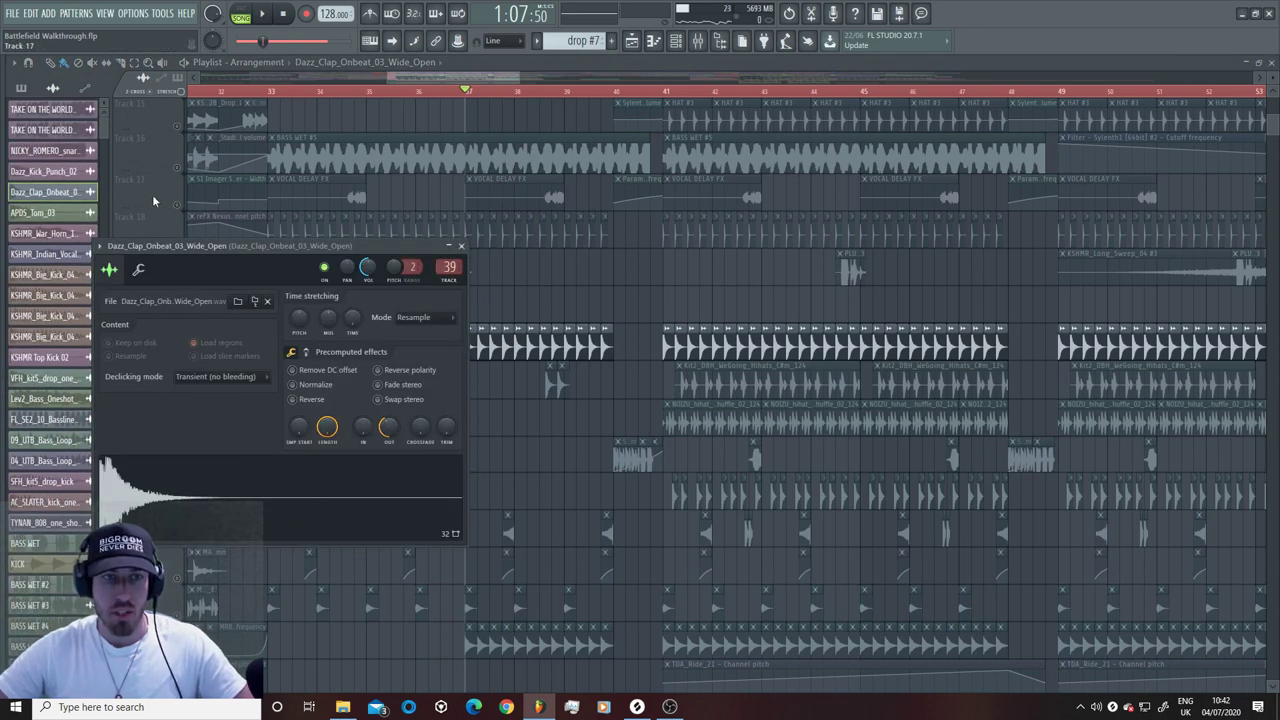
{"action": "key", "text": "Escape"}
Step: Solo Track 29 and play it from bar 37, including together with Tracks 21 and 22
{"action": "key", "text": "space"}
{"action": "key", "text": "space"}
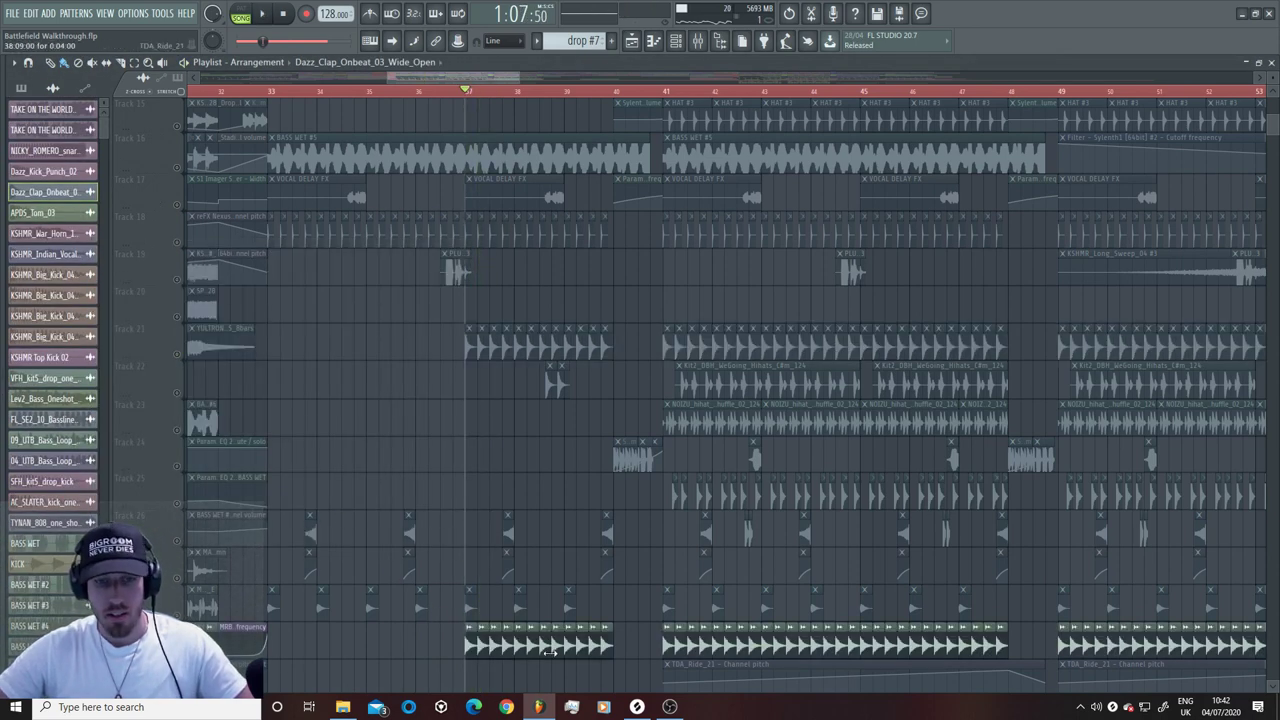
{"action": "key", "text": "space"}
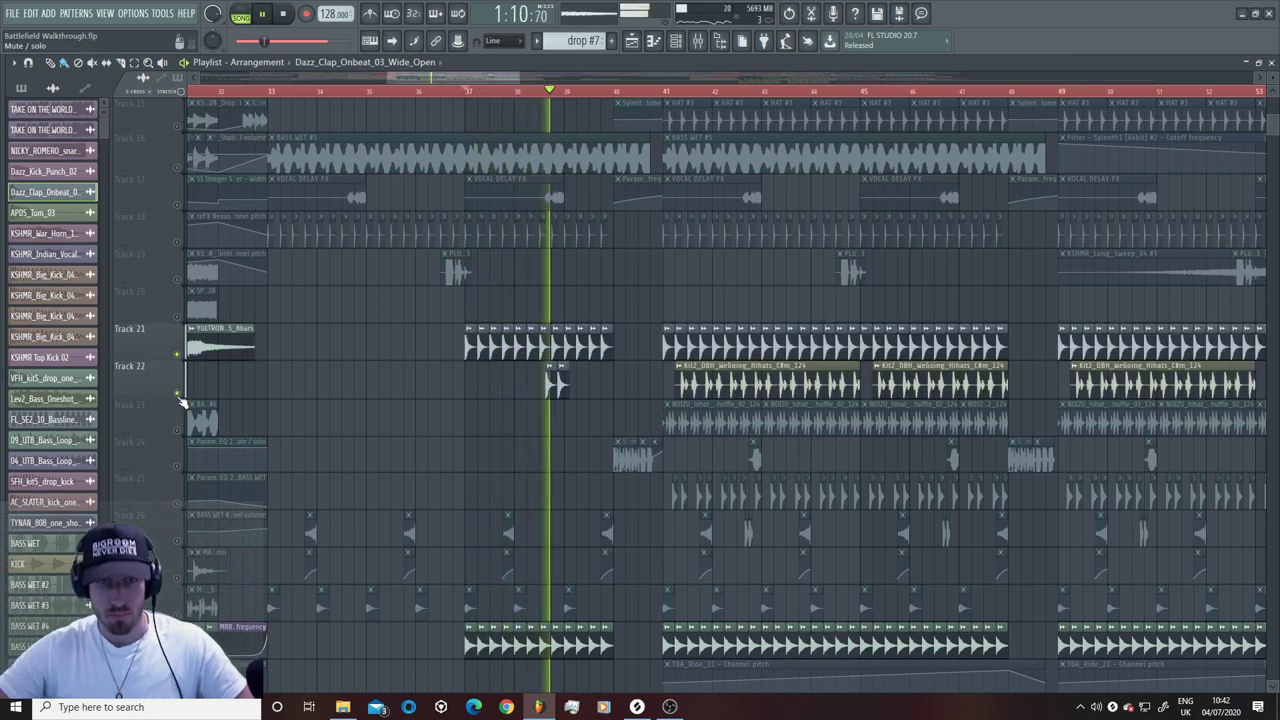
{"action": "key", "text": "space"}
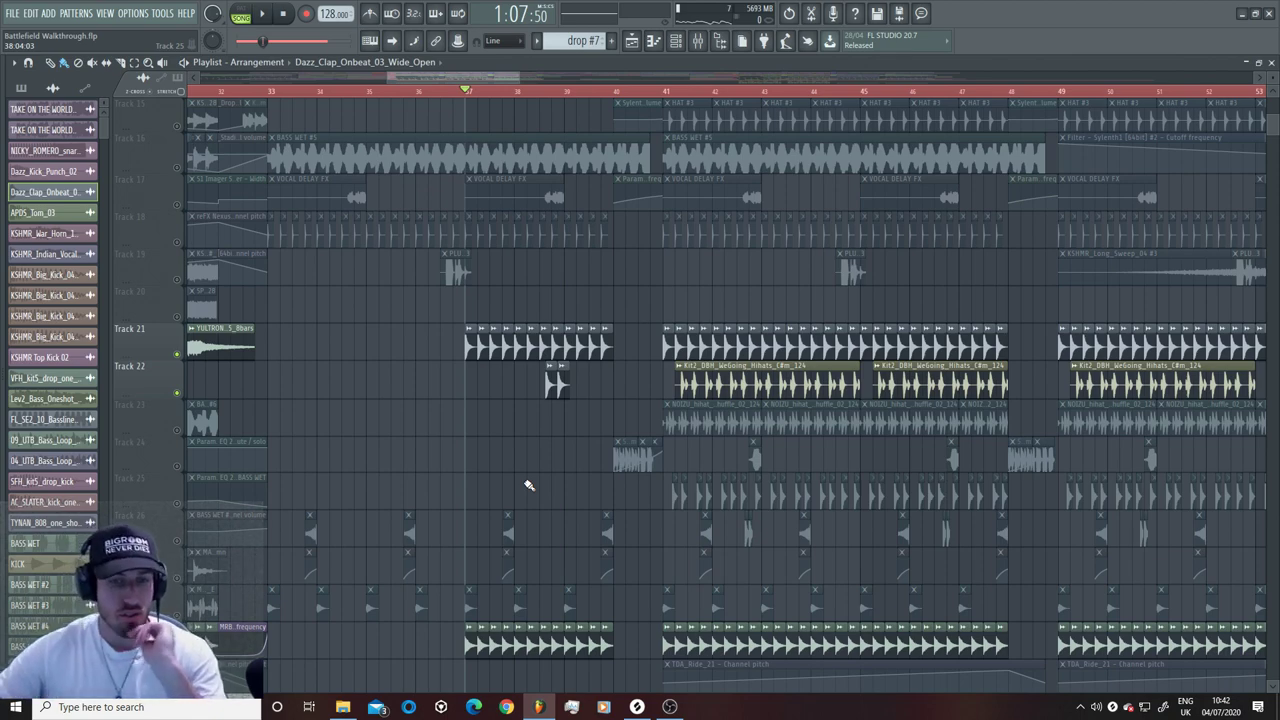
Step: Solo Track 1, play it from bar 40 and open the sample settings of its atmosphere loop clip
{"action": "scroll", "coordinate": [529, 485], "scroll_direction": "down", "scroll_amount": 8}
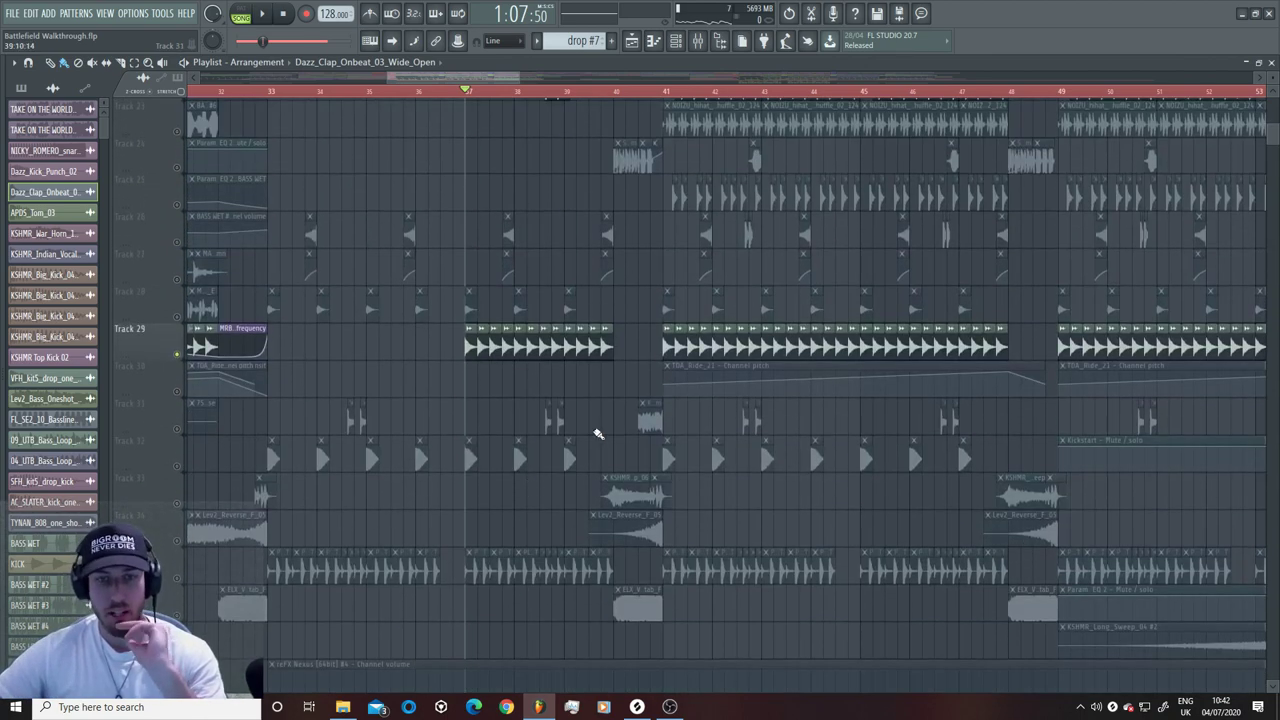
{"action": "scroll", "coordinate": [596, 432], "scroll_direction": "up", "scroll_amount": 20}
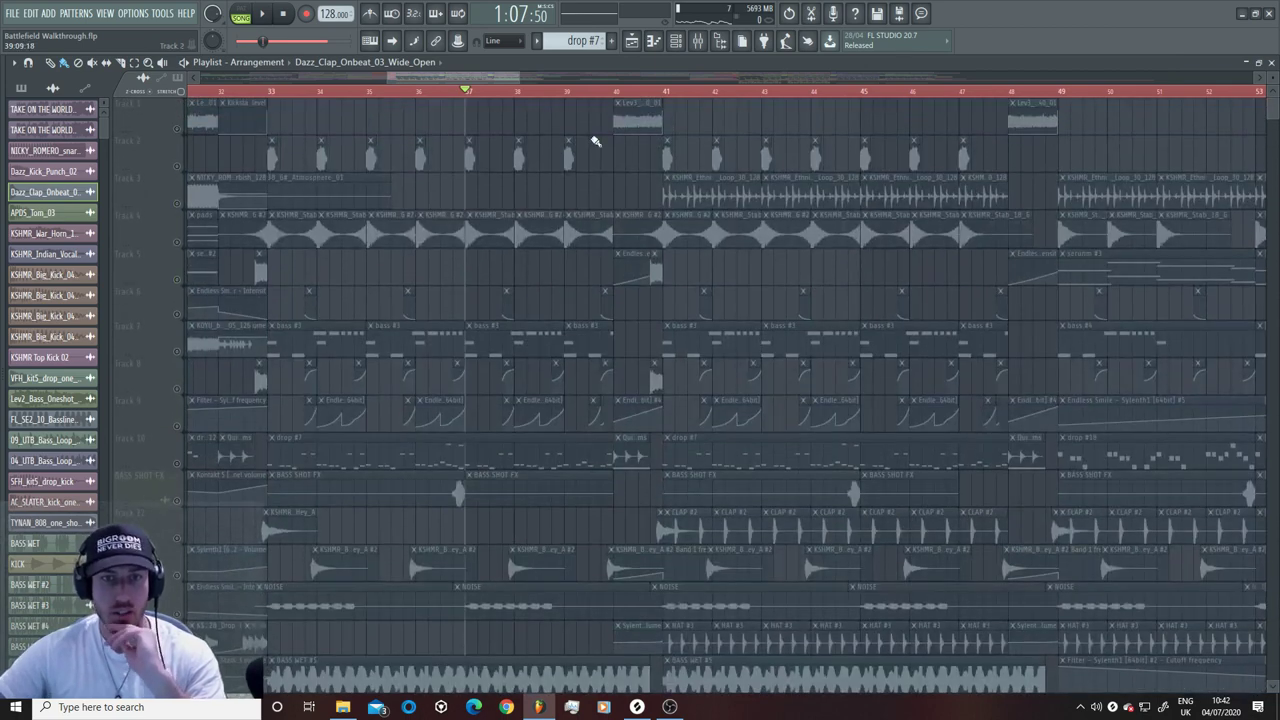
{"action": "left_click", "coordinate": [619, 93]}
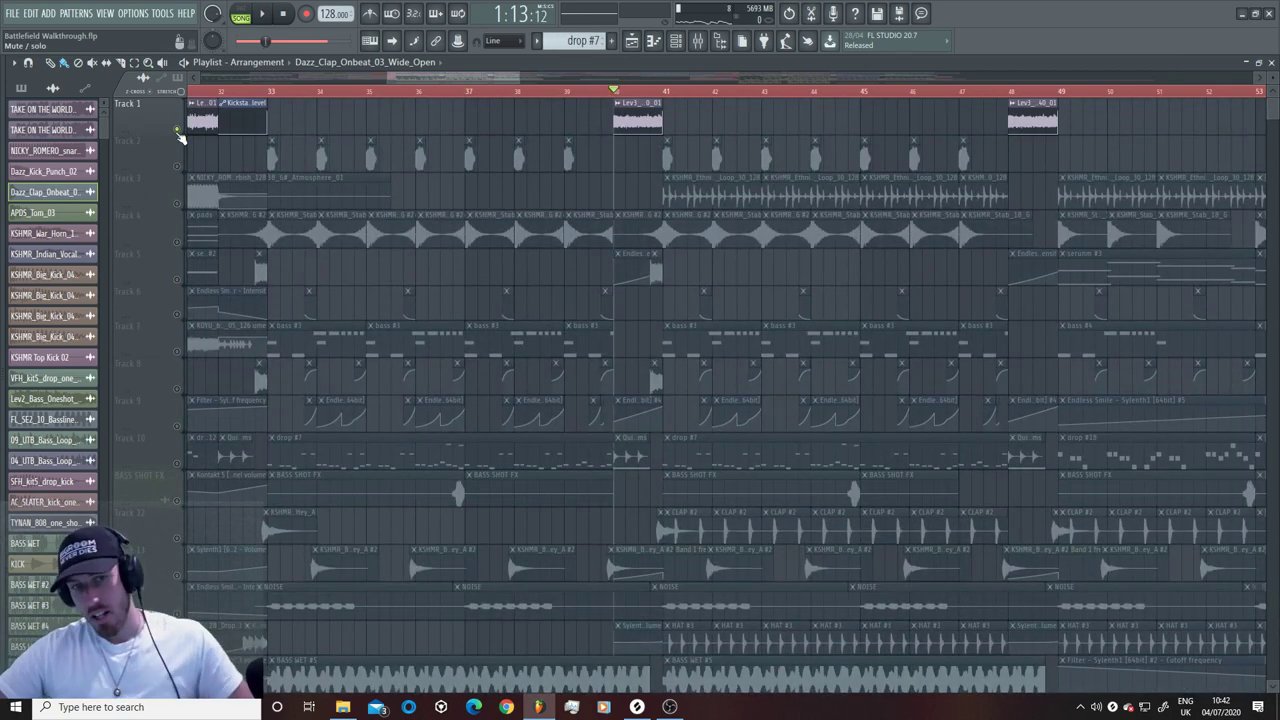
{"action": "key", "text": "space"}
{"action": "double_click", "coordinate": [655, 126]}
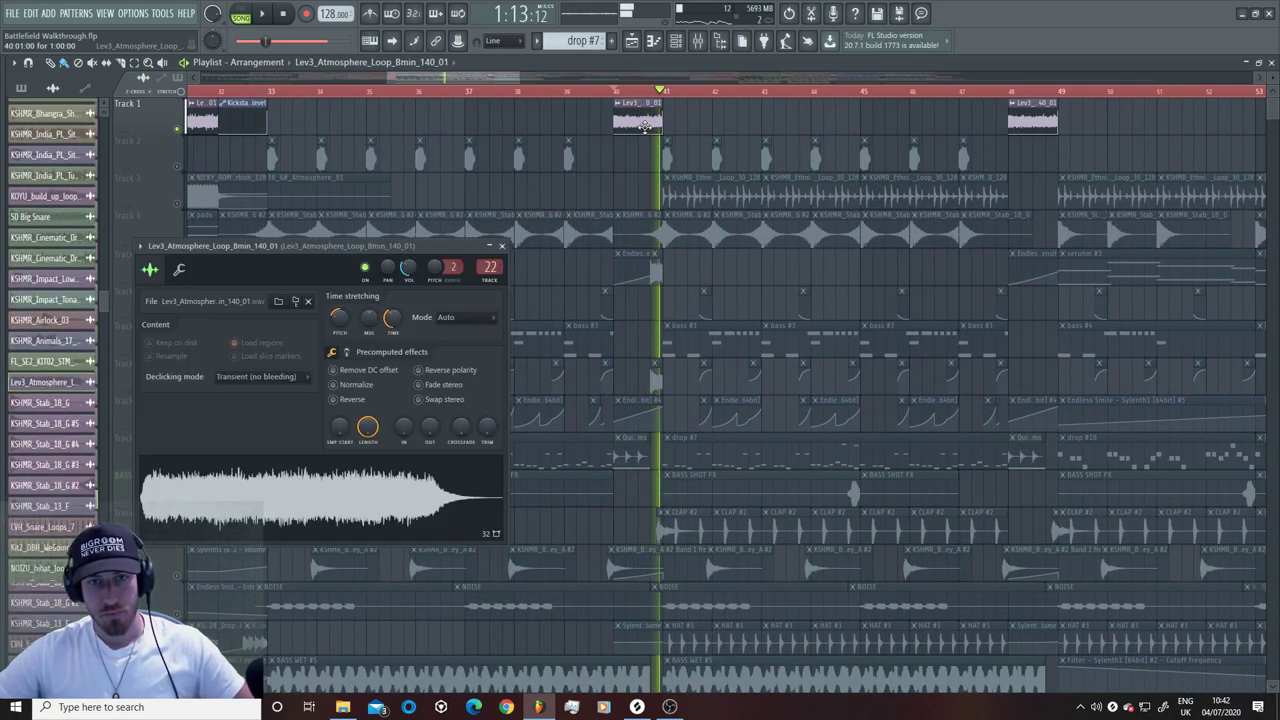
{"action": "key", "text": "space"}
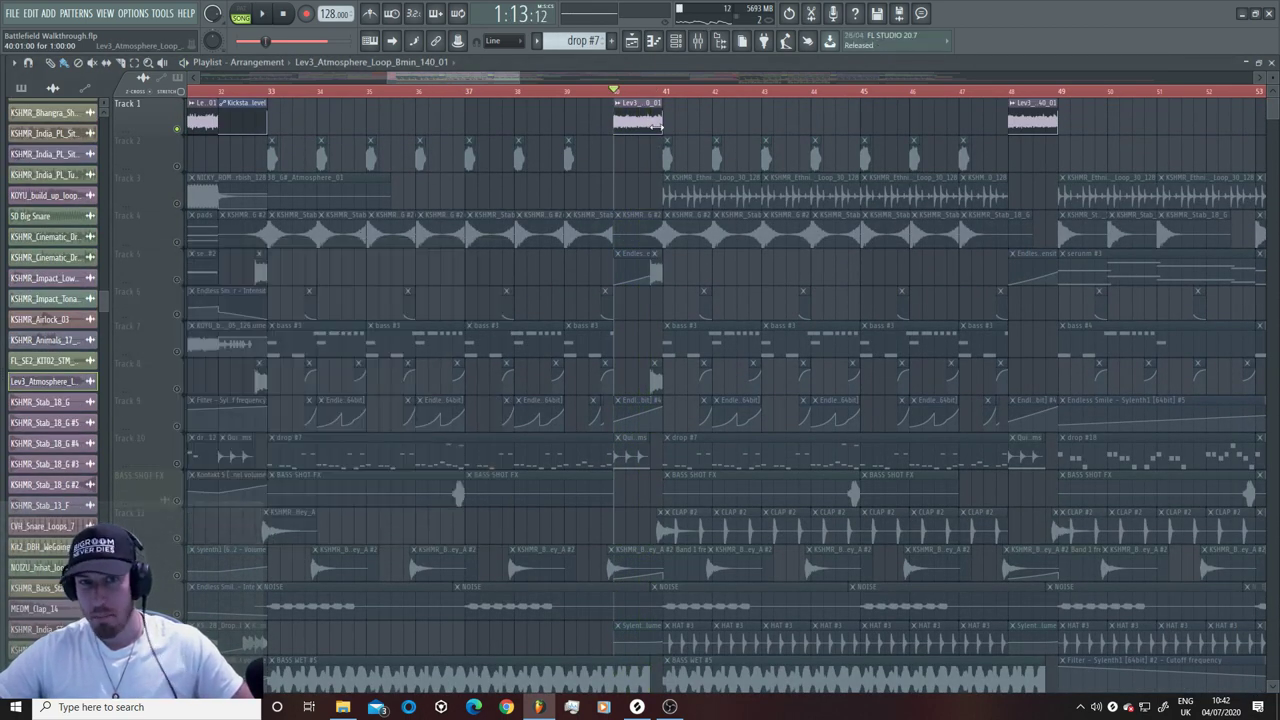
Step: Solo Track 5, play it from bar 40 and select its space bleep clip just before bar 41
{"action": "left_click", "coordinate": [180, 278]}
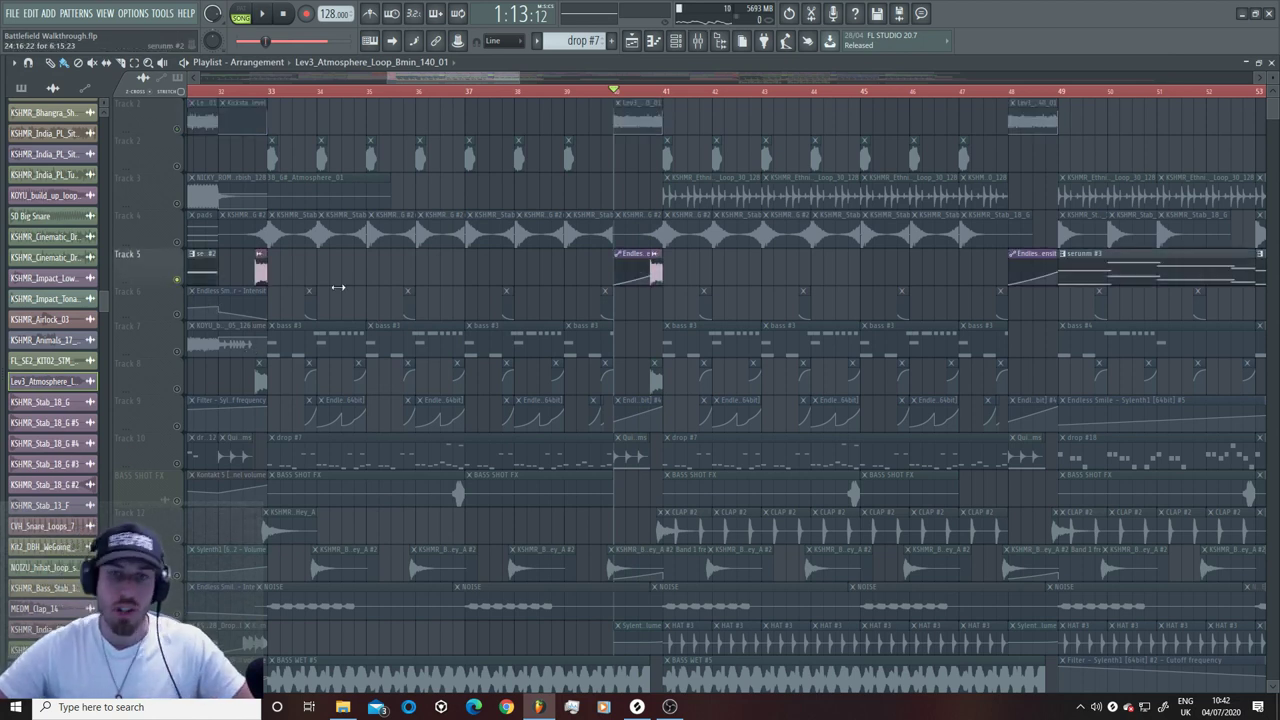
{"action": "key", "text": "space"}
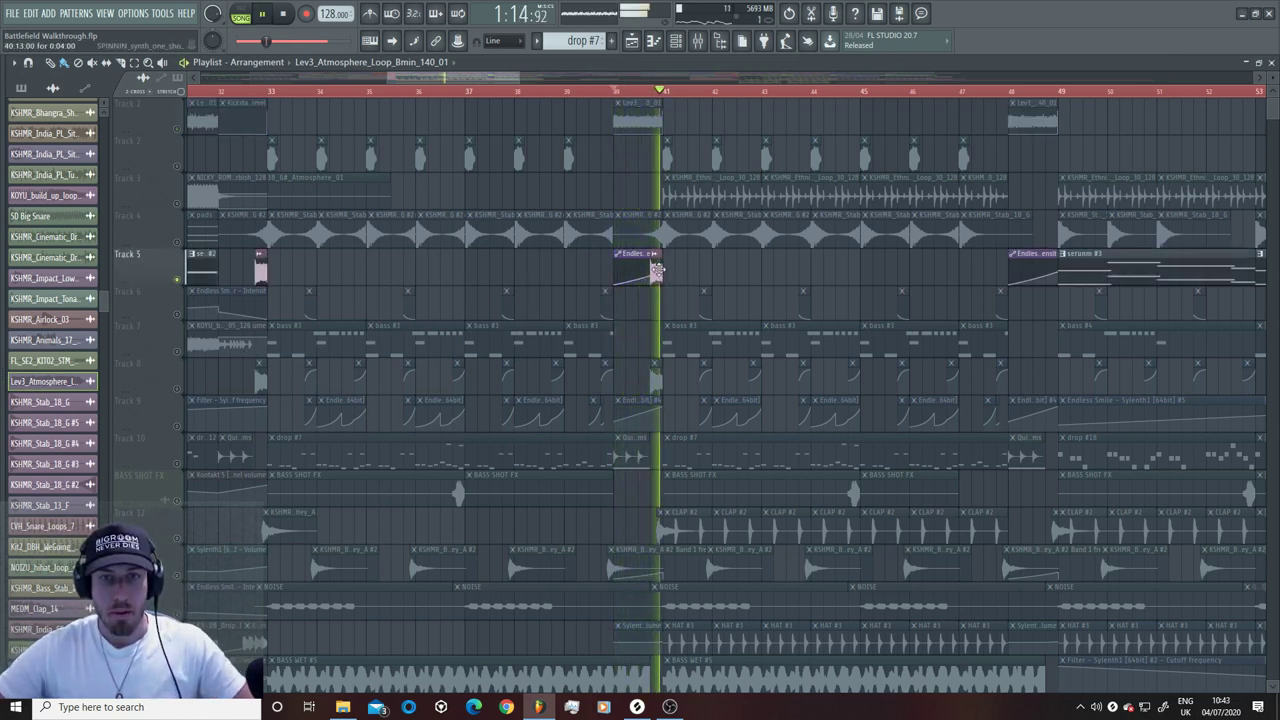
{"action": "key", "text": "space"}
{"action": "left_click", "coordinate": [657, 271]}
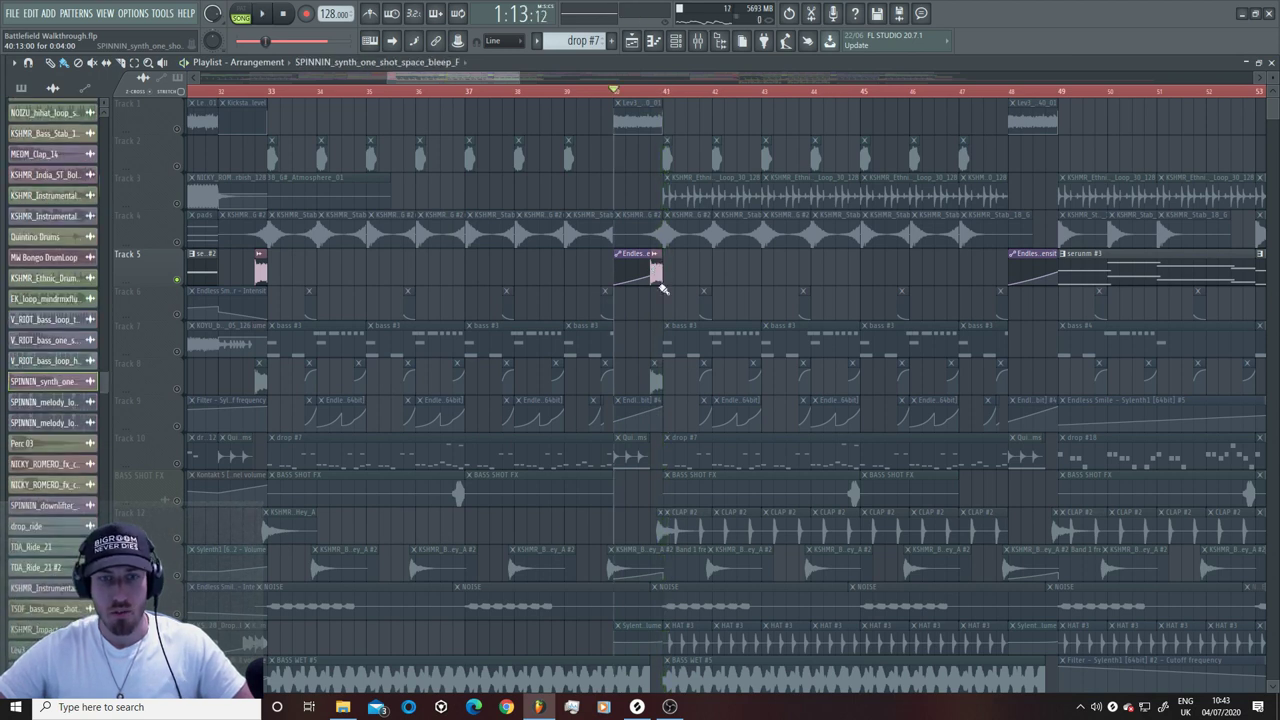
Step: Solo Track 8 and play it from bar 40, first alone and again with Track 5 added
{"action": "left_click", "coordinate": [185, 392]}
{"action": "key", "text": "space"}
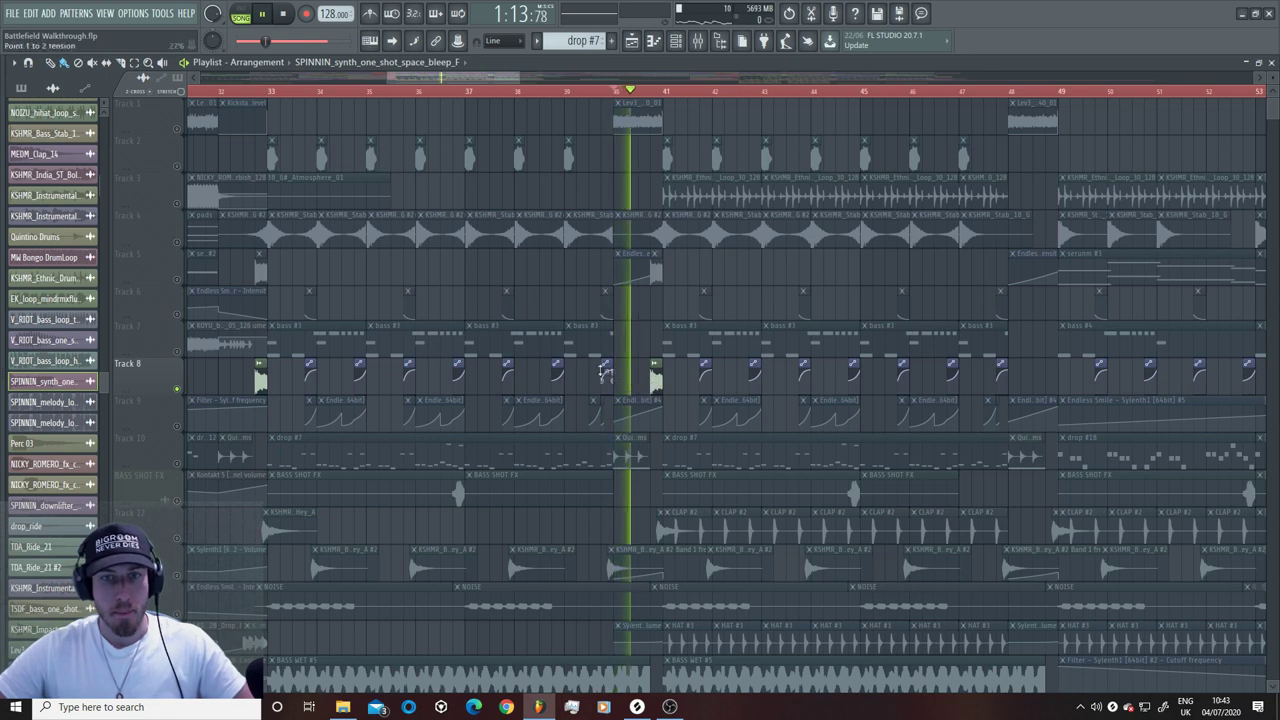
{"action": "key", "text": "space"}
{"action": "left_click", "coordinate": [180, 282]}
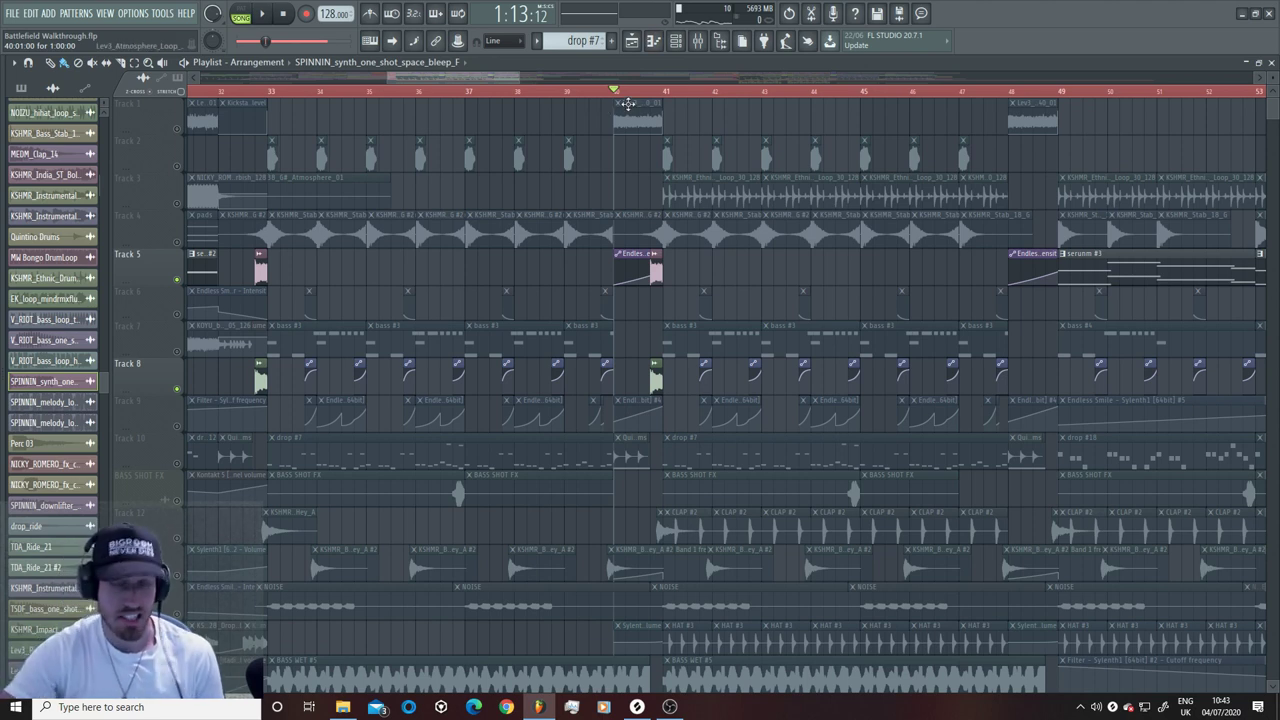
{"action": "key", "text": "space"}
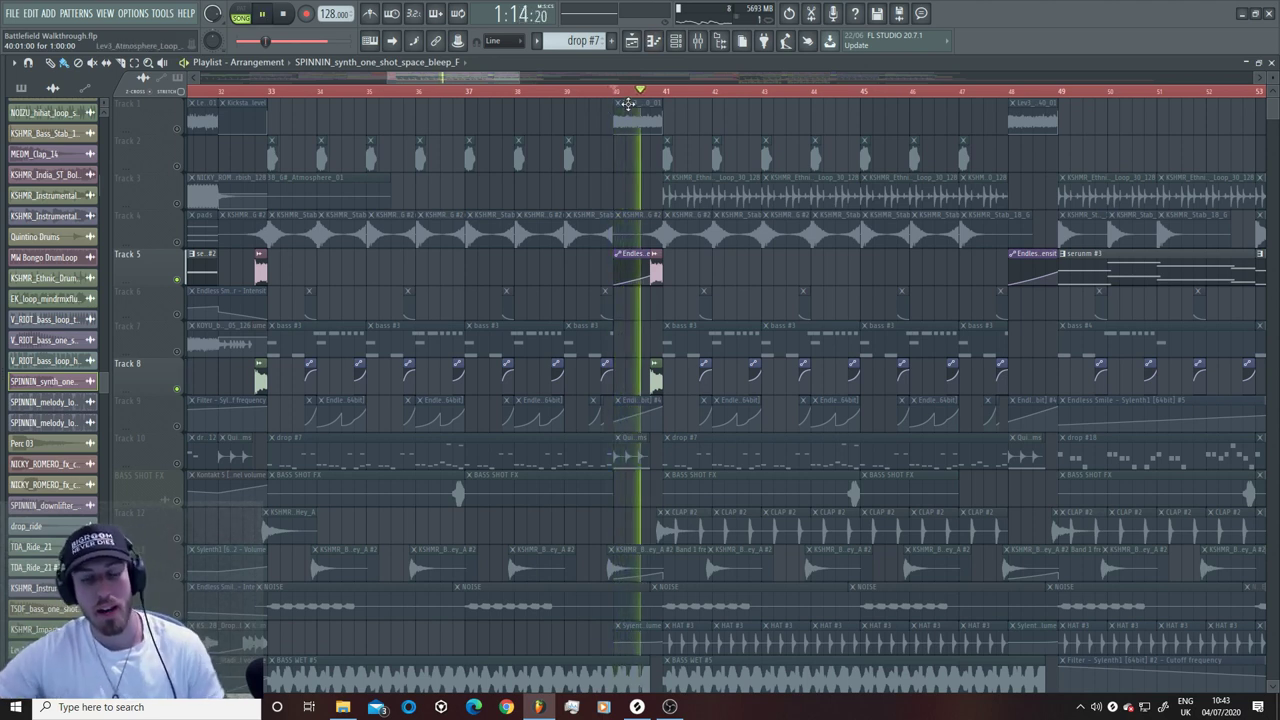
{"action": "key", "text": "space"}
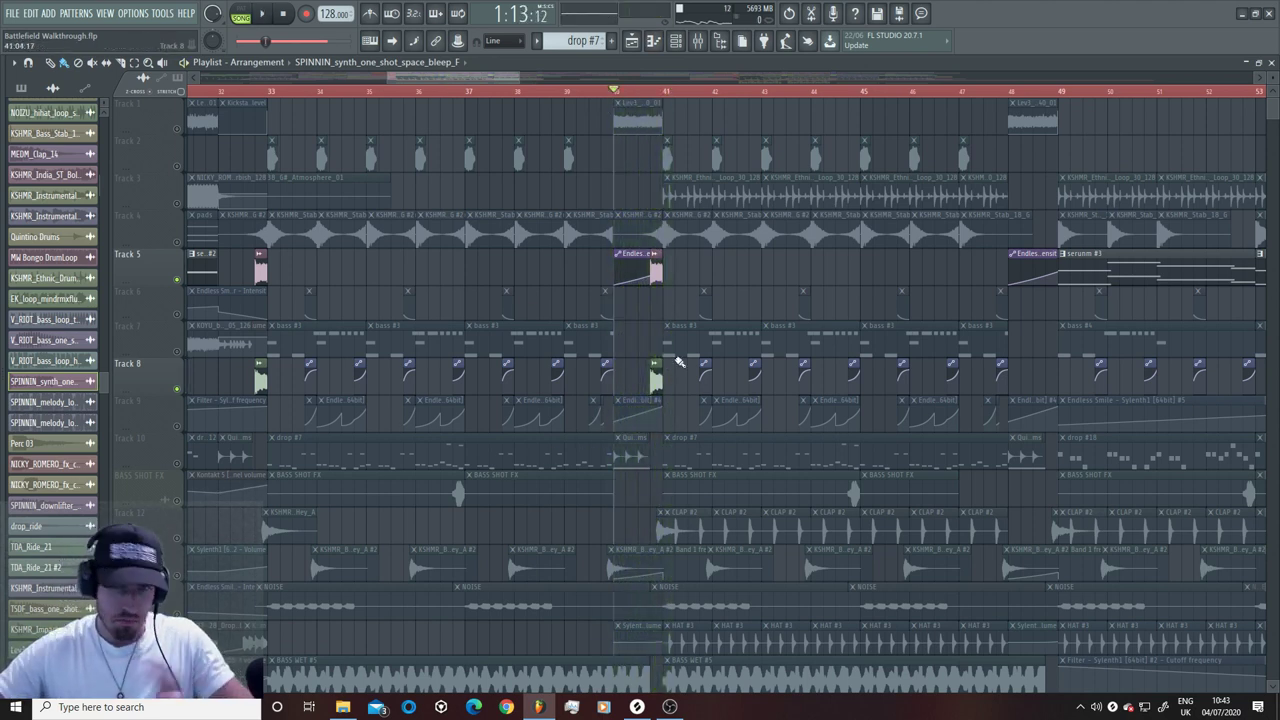
Step: Compare Track 8 alone with Tracks 5 and 8 together by playing both from the last beat of bar 40
{"action": "left_click", "coordinate": [178, 283]}
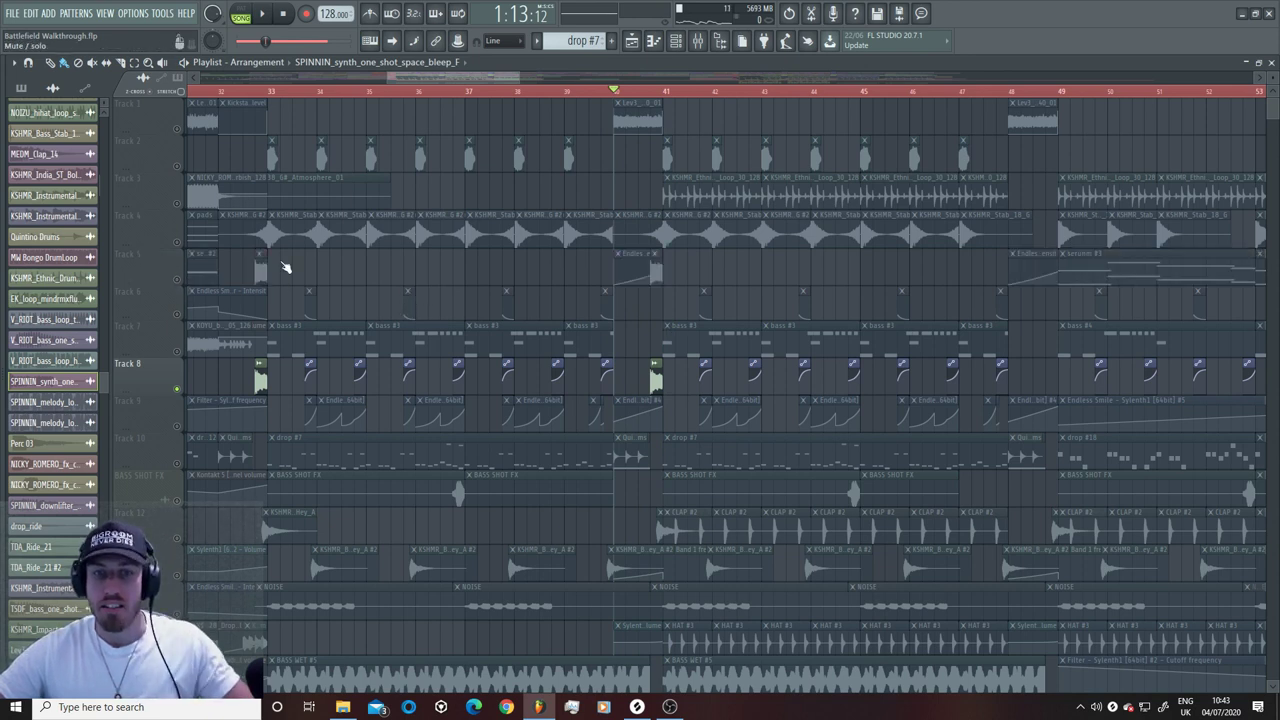
{"action": "left_click", "coordinate": [651, 97]}
{"action": "key", "text": "space"}
{"action": "key", "text": "space"}
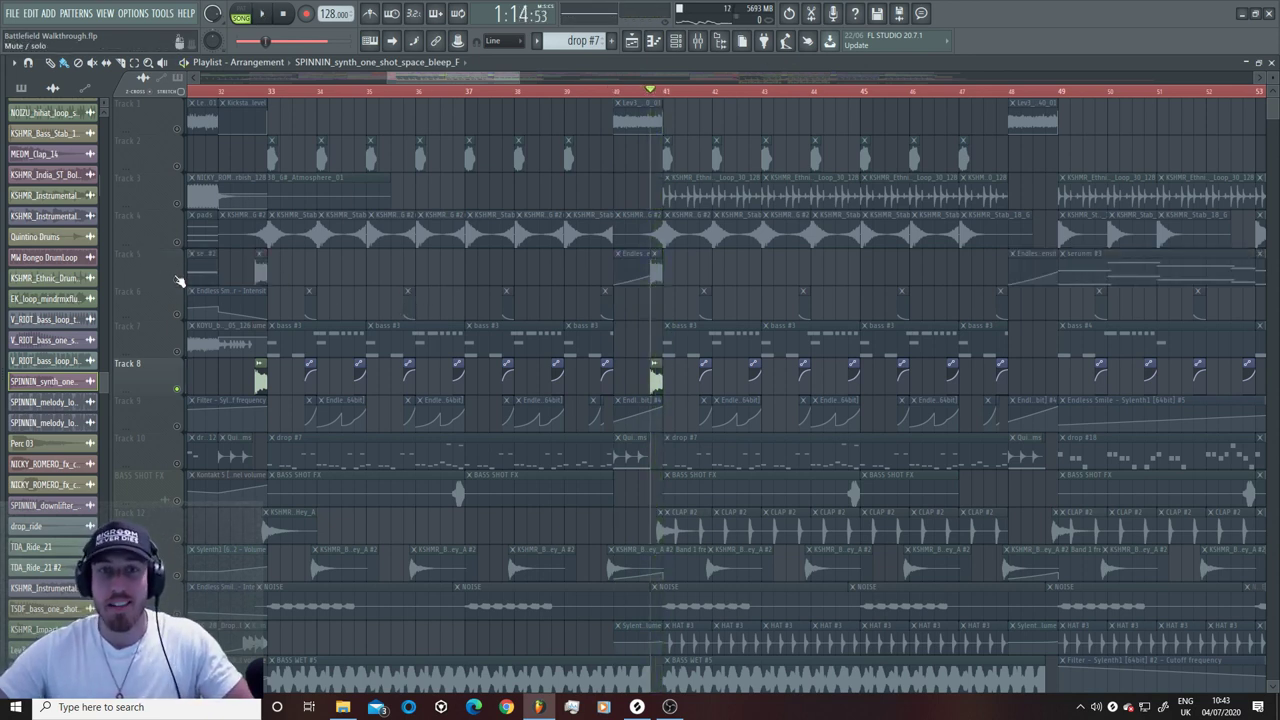
{"action": "left_click", "coordinate": [179, 280]}
{"action": "key", "text": "space"}
{"action": "key", "text": "space"}
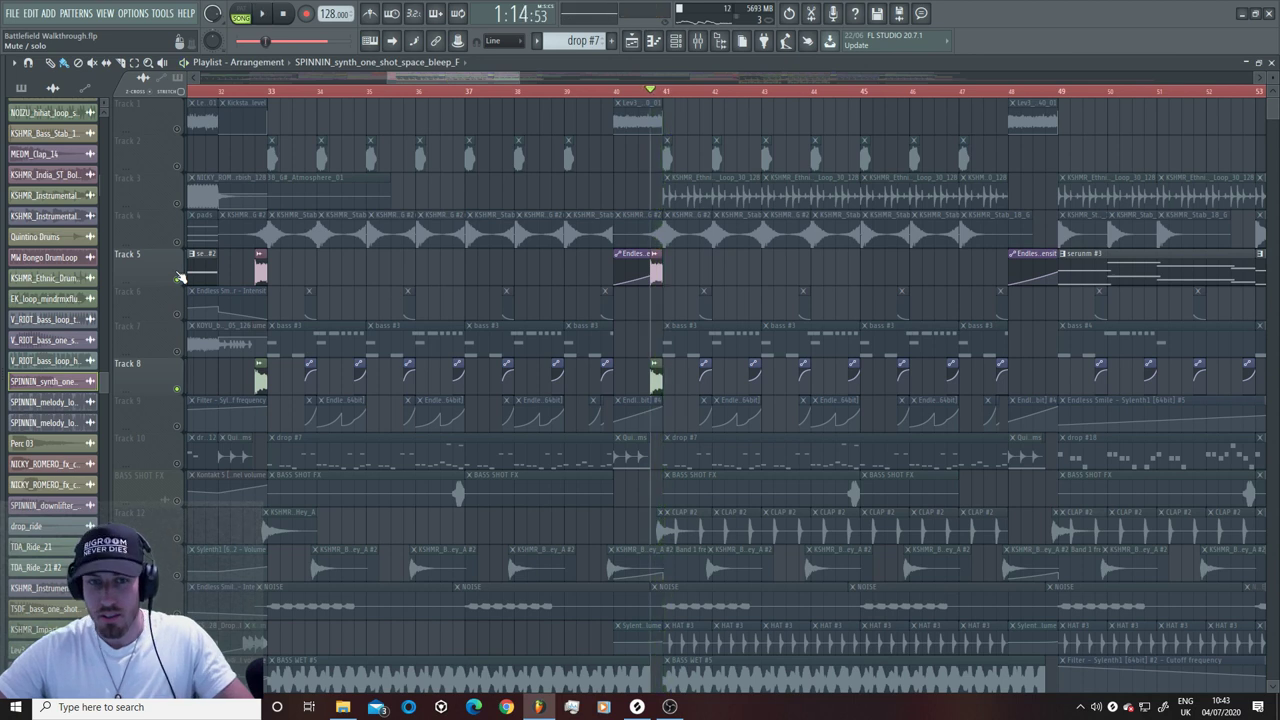
Step: Unmute Track 10, inspect the sample settings of its Quintino cowbell fill at bar 40, and set playback to start mid-bar 39
{"action": "left_click", "coordinate": [181, 465]}
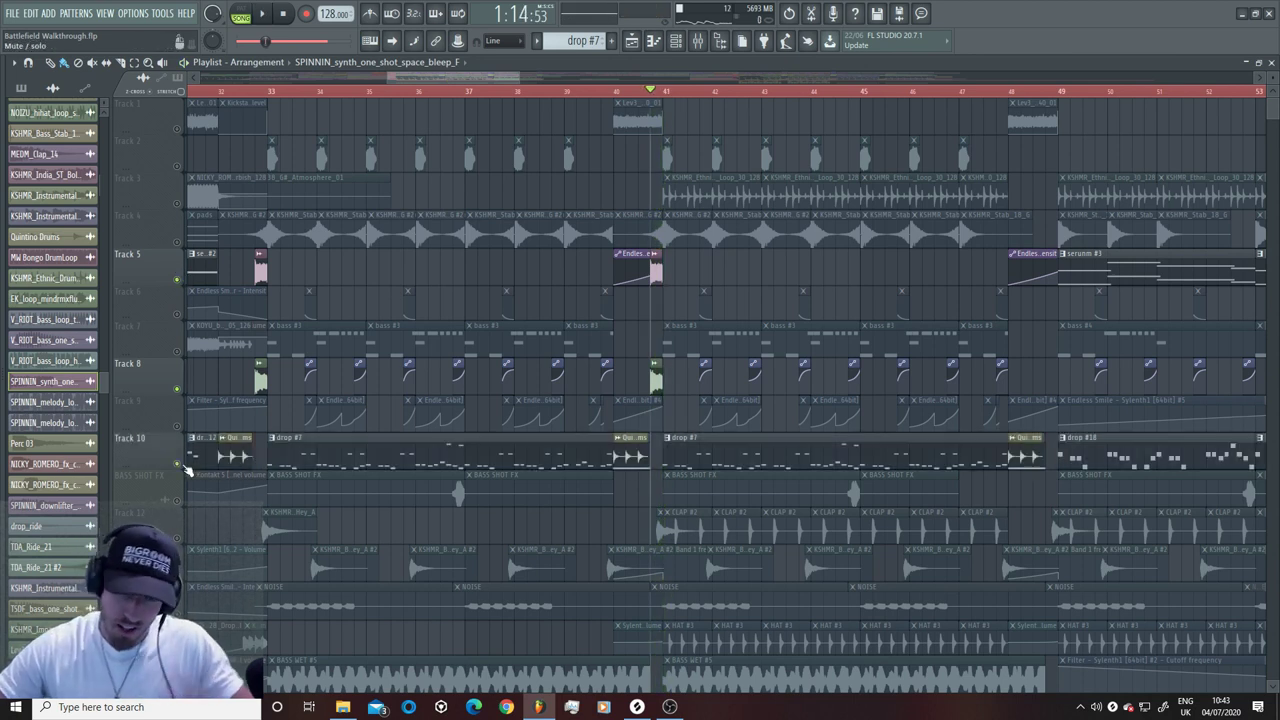
{"action": "left_click", "coordinate": [615, 91]}
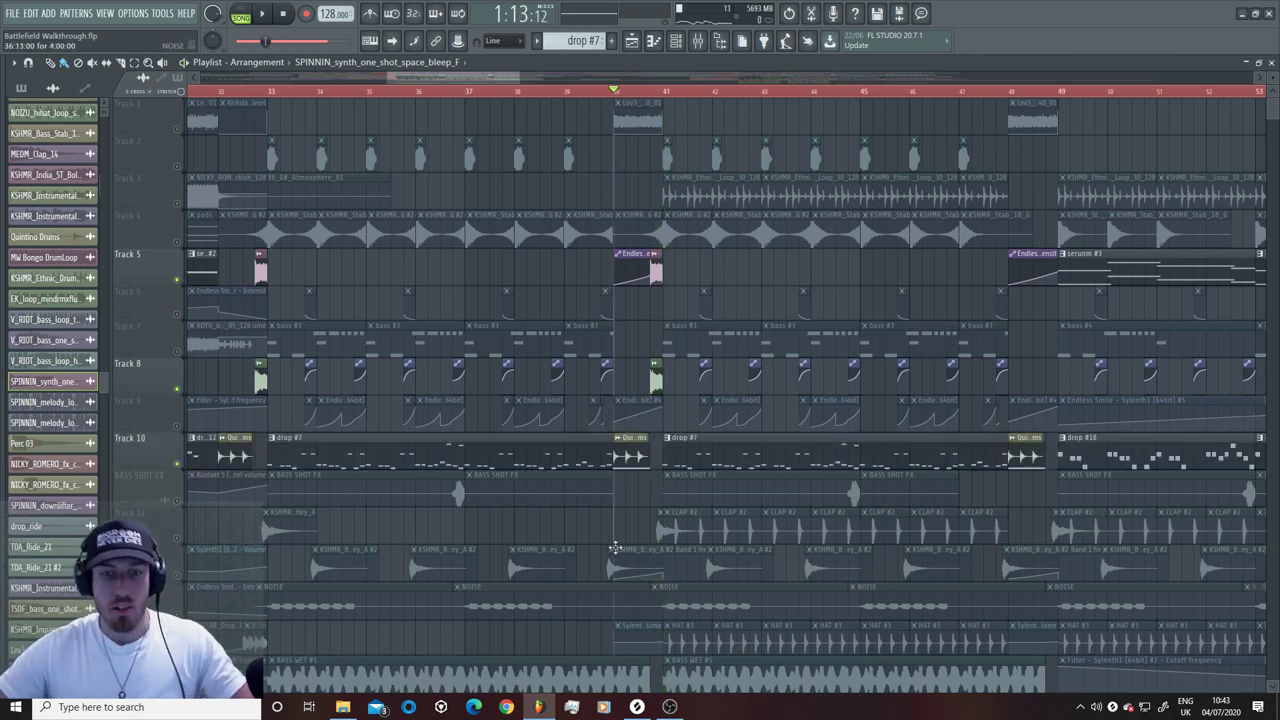
{"action": "double_click", "coordinate": [626, 460]}
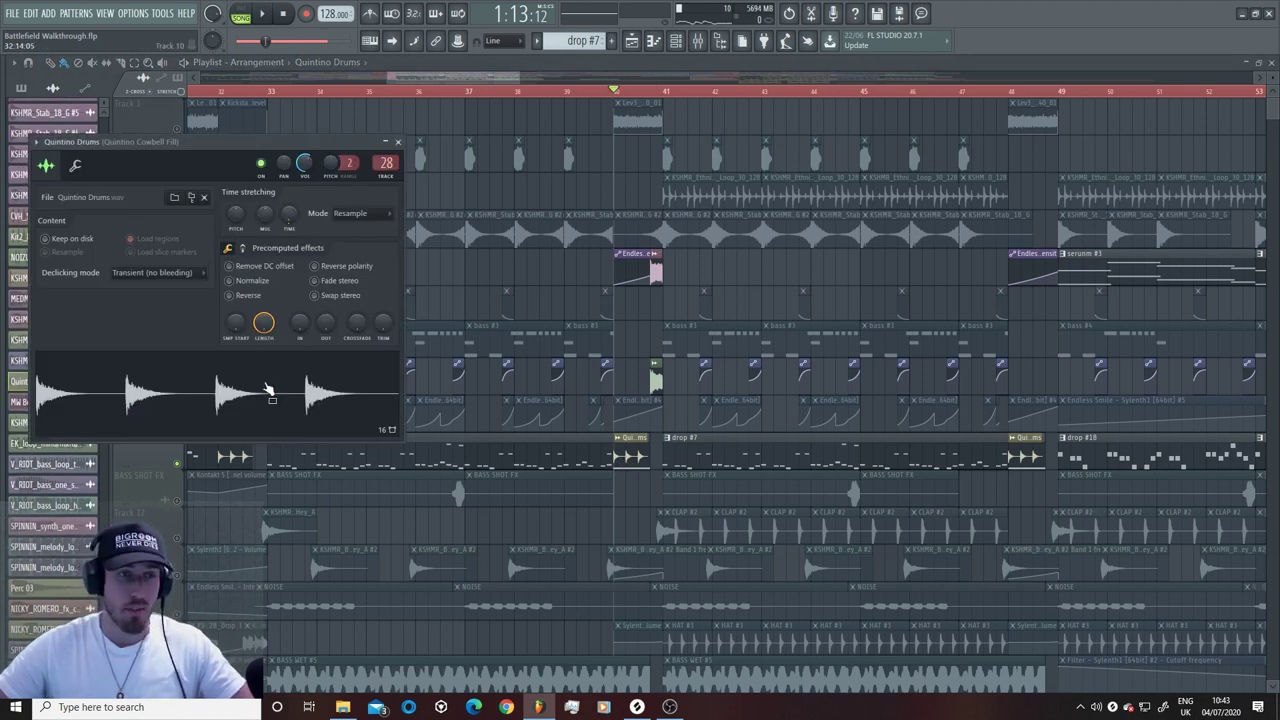
{"action": "left_click", "coordinate": [592, 92]}
{"action": "key", "text": "Escape"}
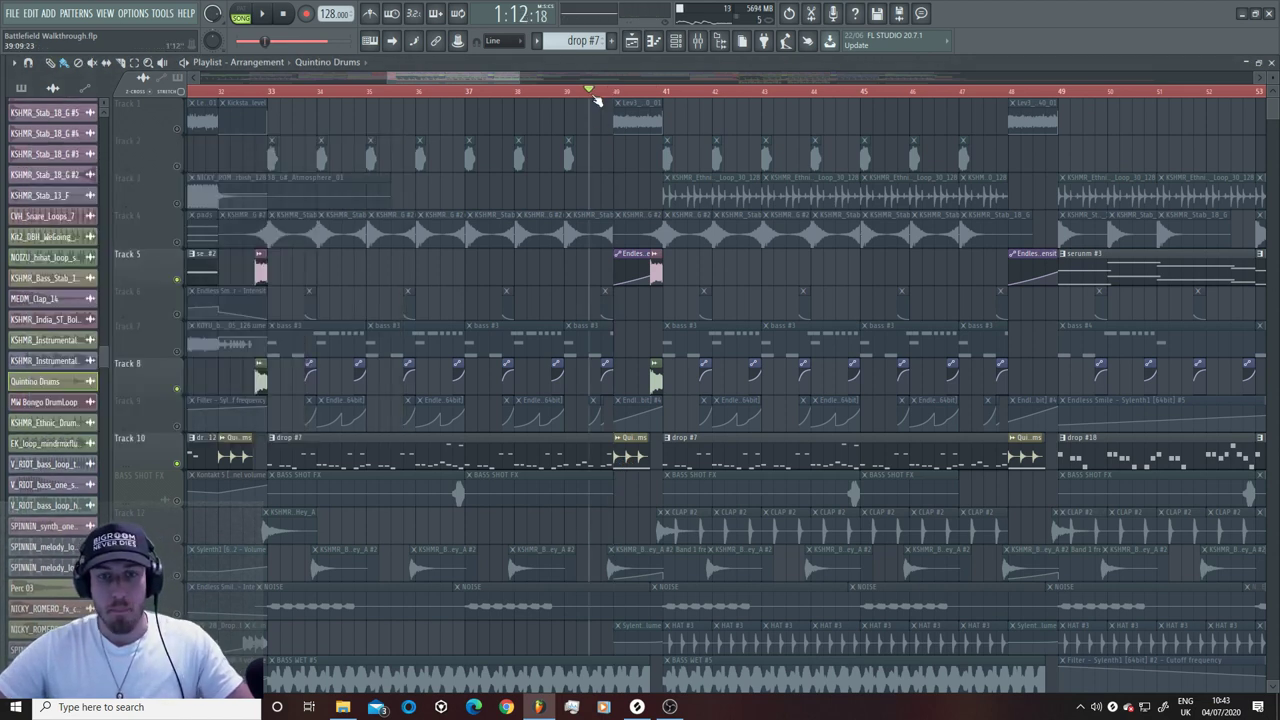
Step: Select the drop #7 pattern clip on Track 10 and play Tracks 5, 8 and 10 into bar 40
{"action": "left_click", "coordinate": [675, 450]}
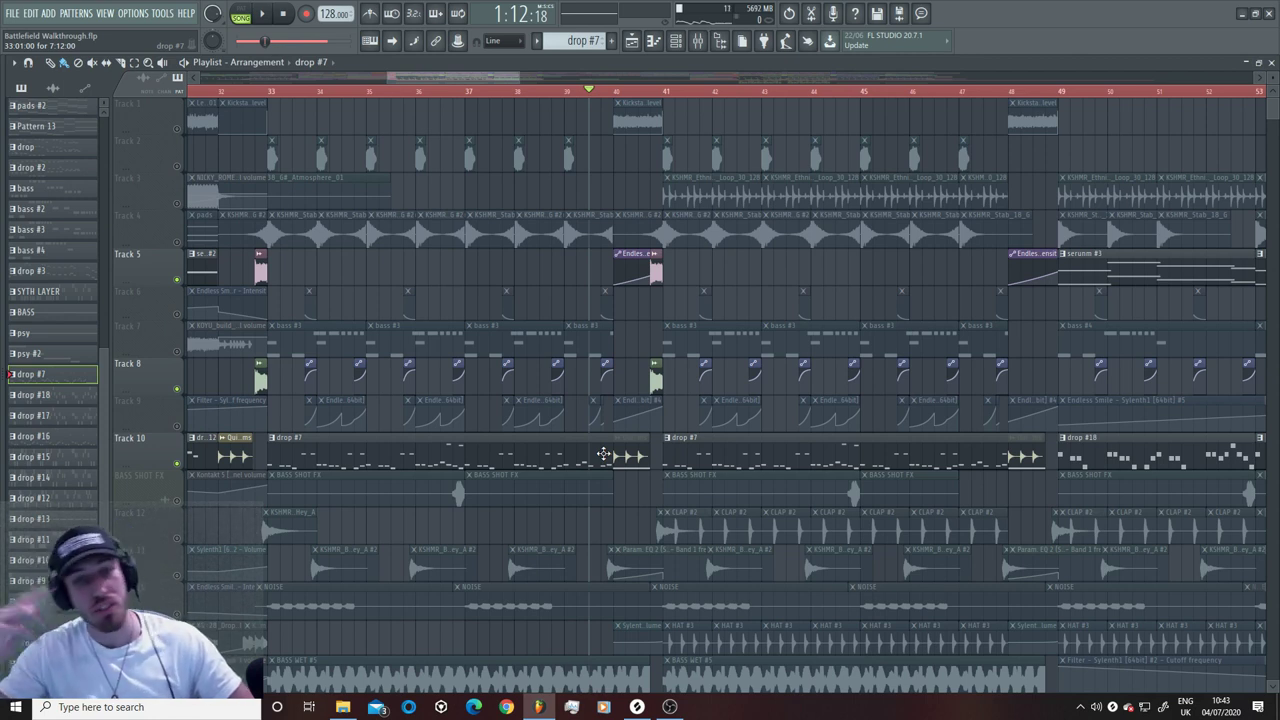
{"action": "key", "text": "space"}
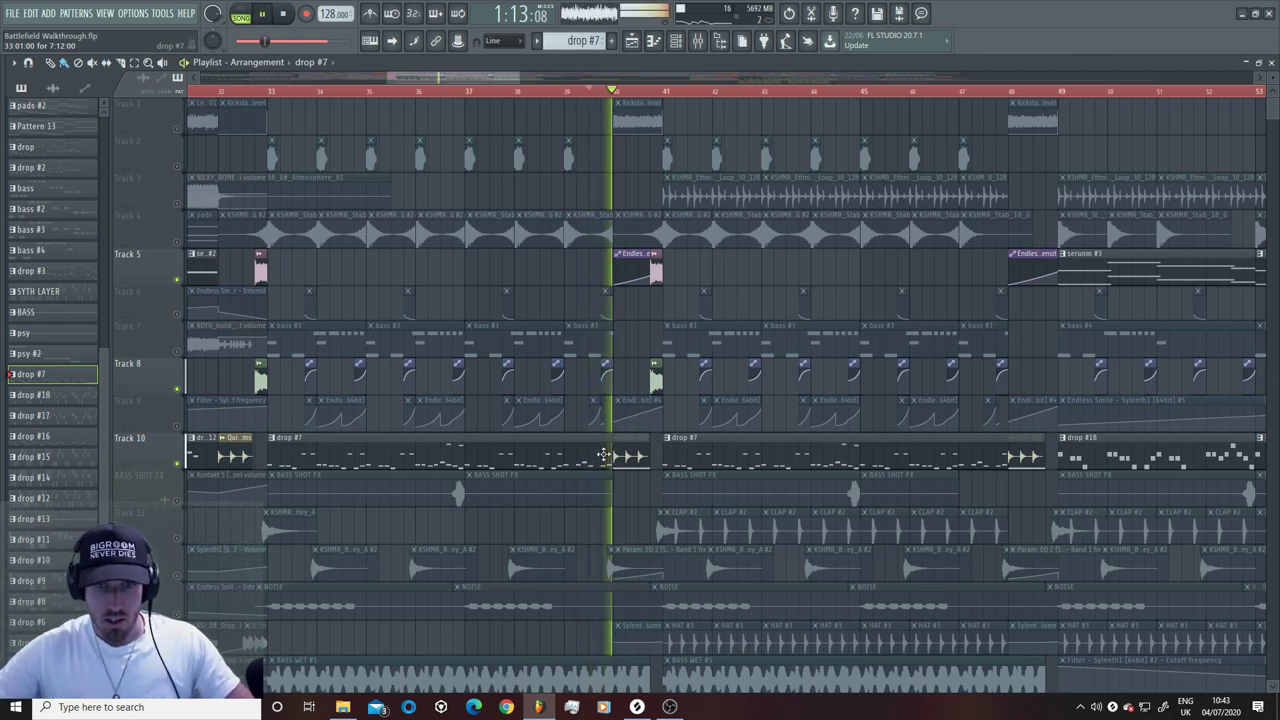
{"action": "key", "text": "space"}
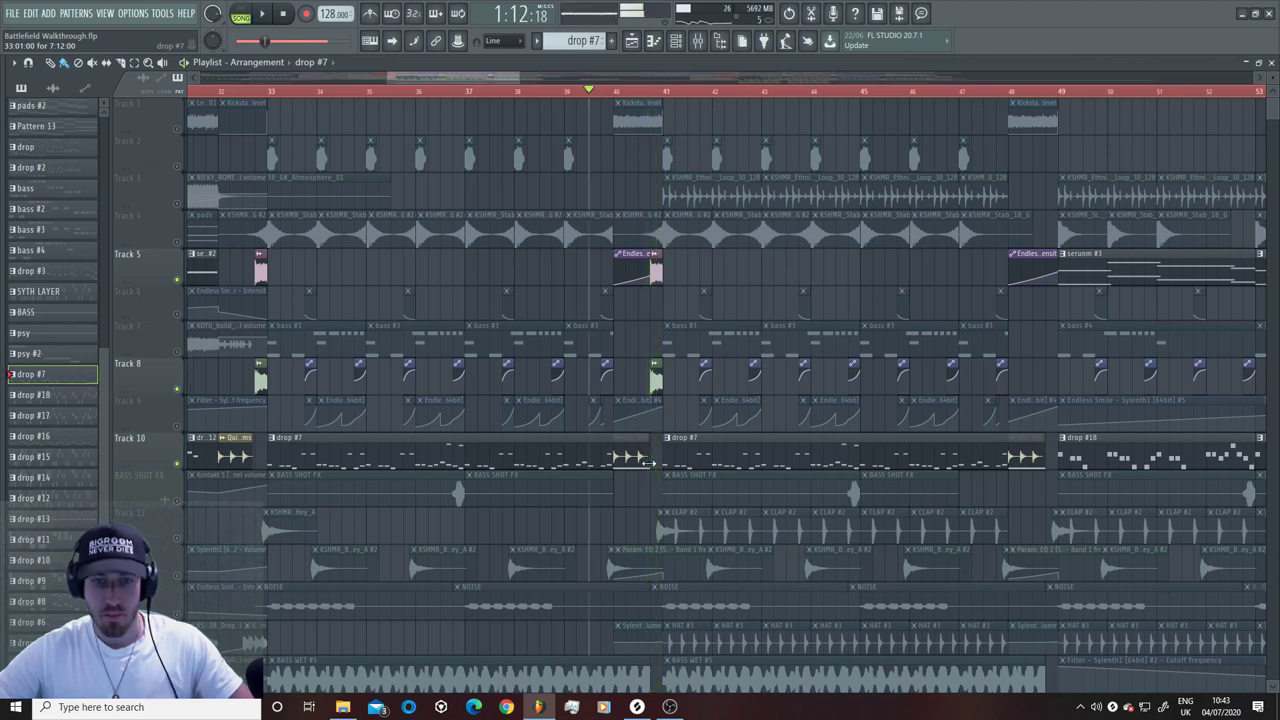
Step: Unmute Track 16, open the sample settings of its BASS WET #5 clip and play it with the other active tracks from mid-bar 39
{"action": "scroll", "coordinate": [567, 430], "scroll_direction": "down", "scroll_amount": 5}
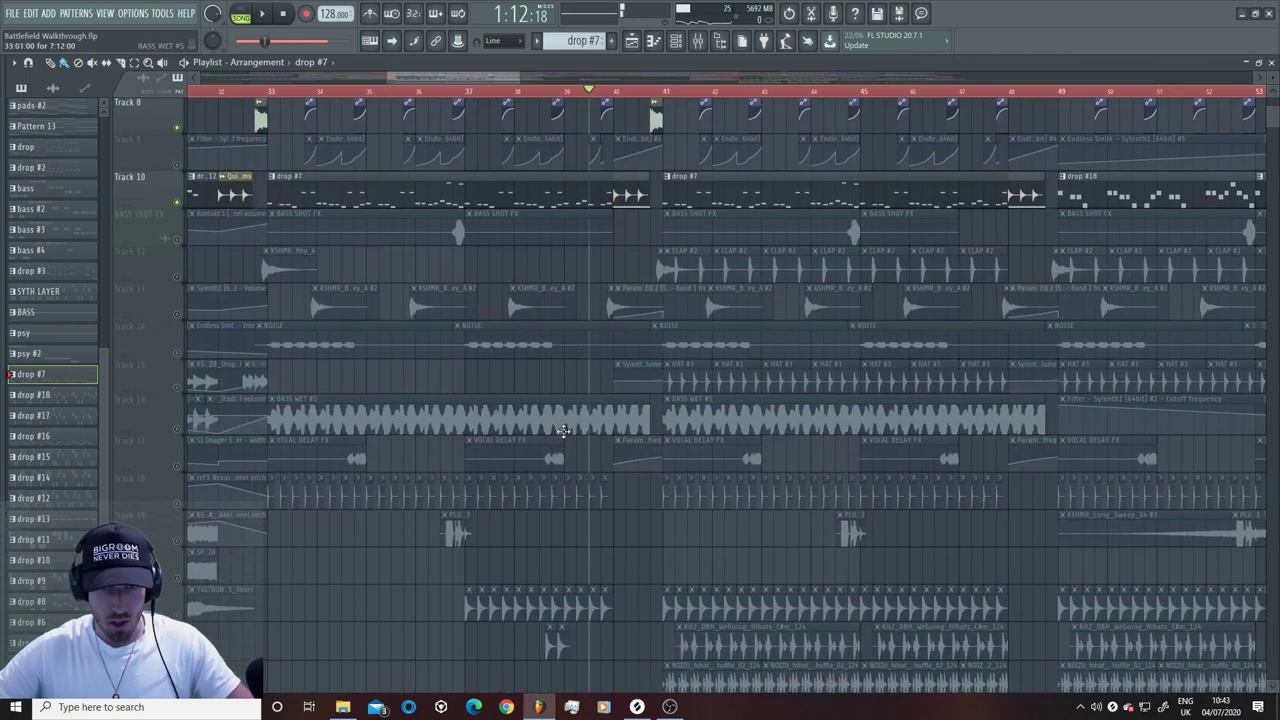
{"action": "left_click", "coordinate": [160, 416]}
{"action": "double_click", "coordinate": [633, 420]}
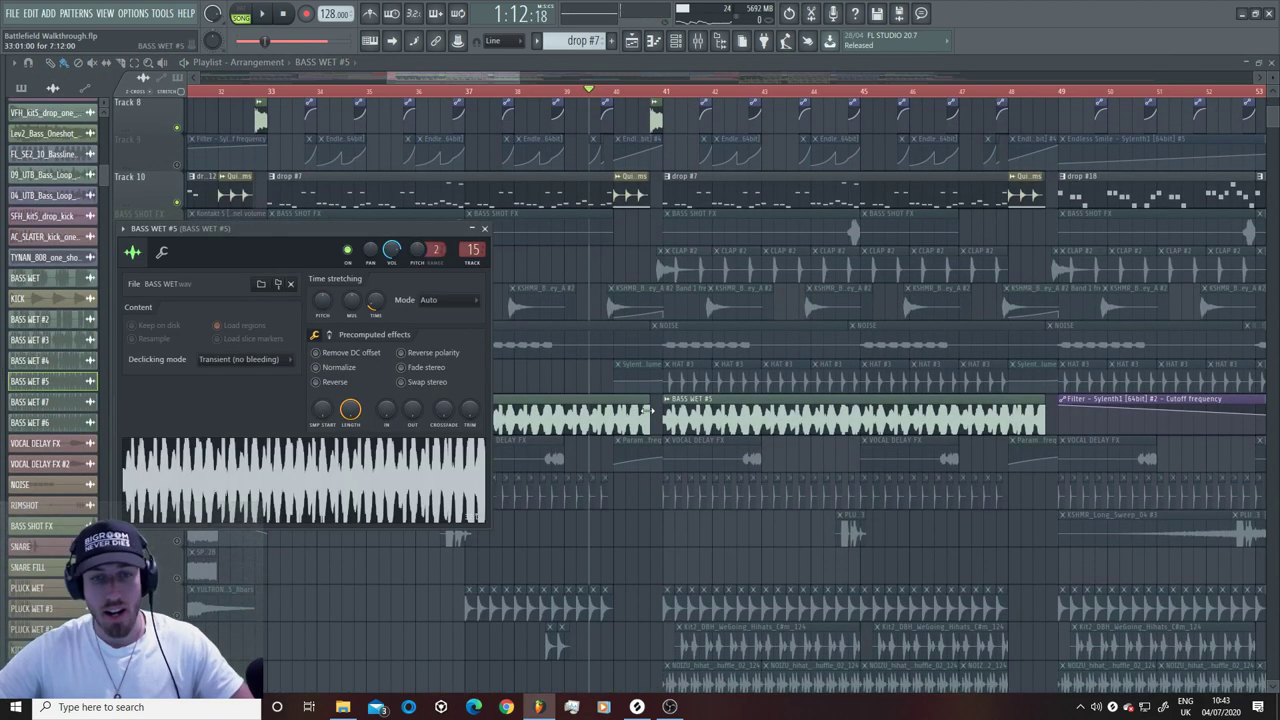
{"action": "key", "text": "space"}
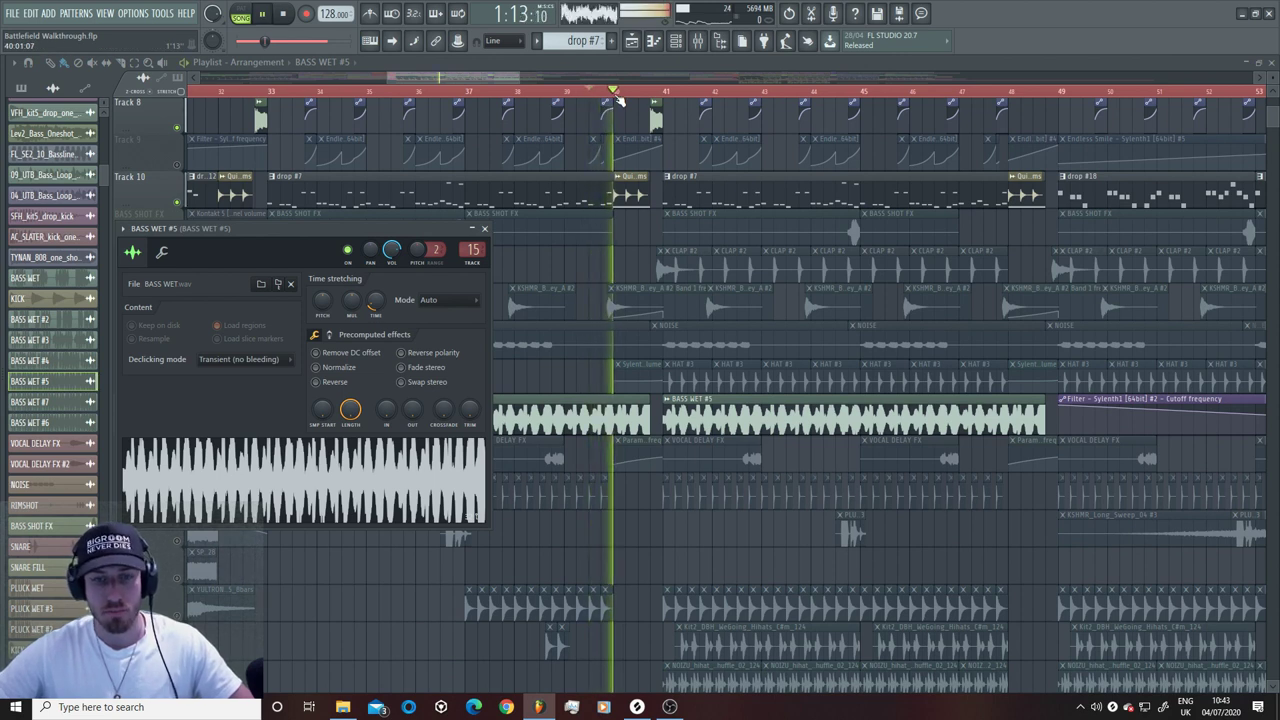
{"action": "key", "text": "space"}
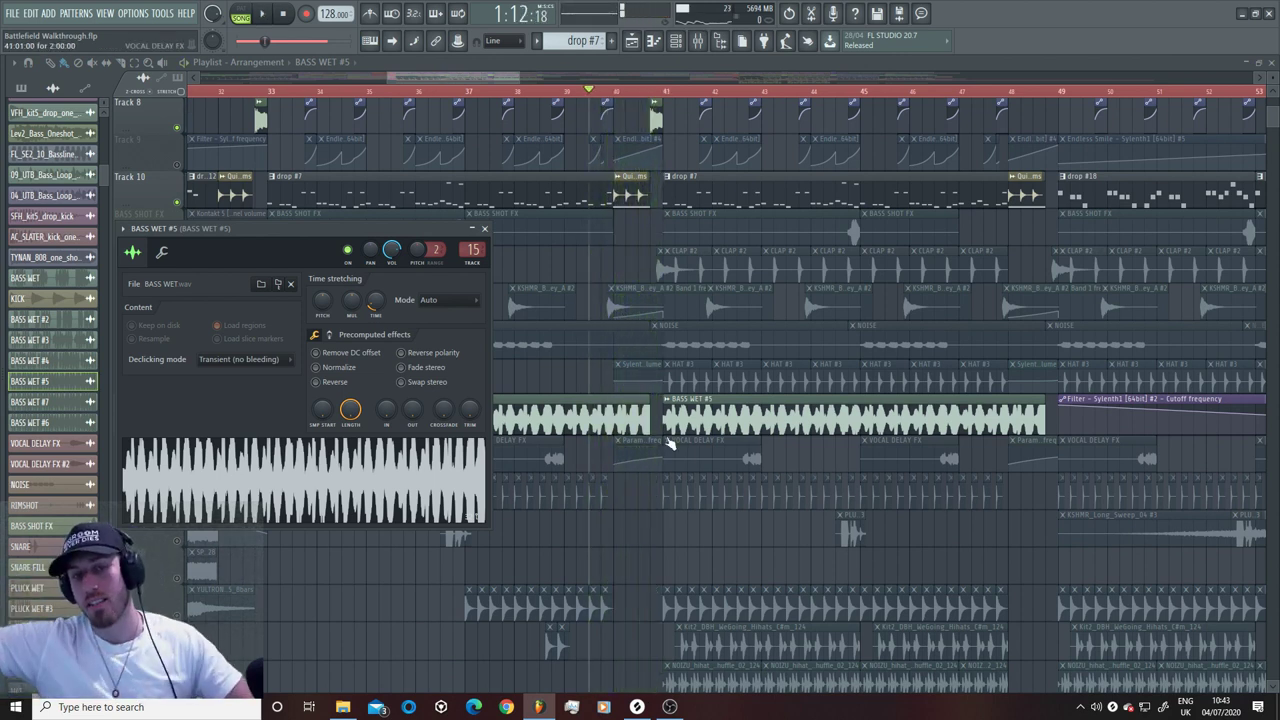
Step: Close the bass sample settings, solo Track 24 and play its energy lead synth melody loop into bar 40
{"action": "scroll", "coordinate": [654, 551], "scroll_direction": "down", "scroll_amount": 5}
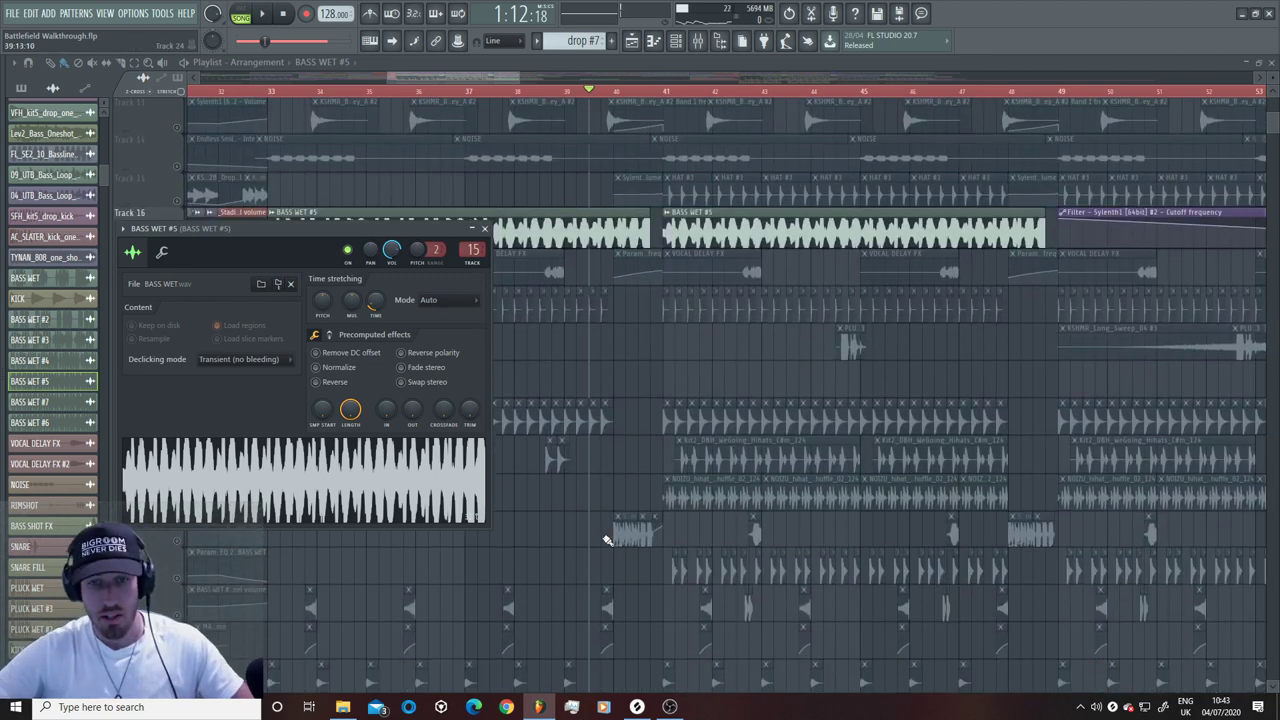
{"action": "key", "text": "Escape"}
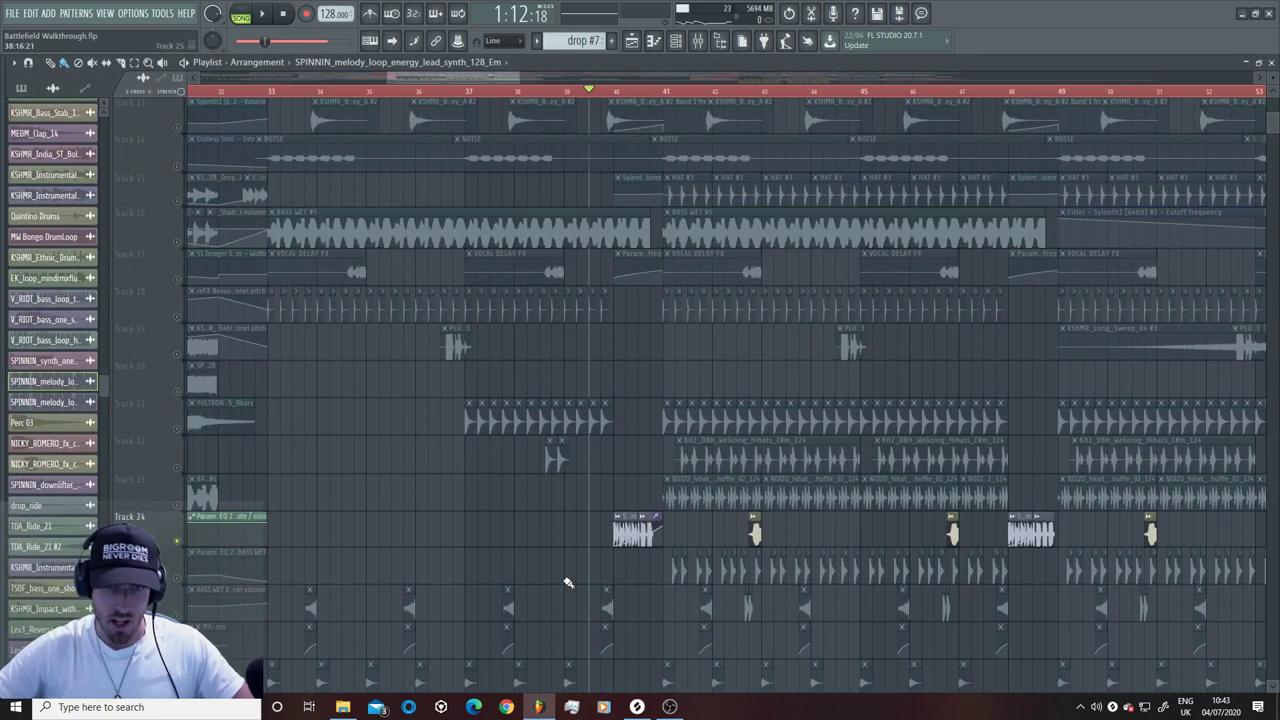
{"action": "key", "text": "space"}
{"action": "scroll", "coordinate": [645, 535], "scroll_direction": "down", "scroll_amount": 8}
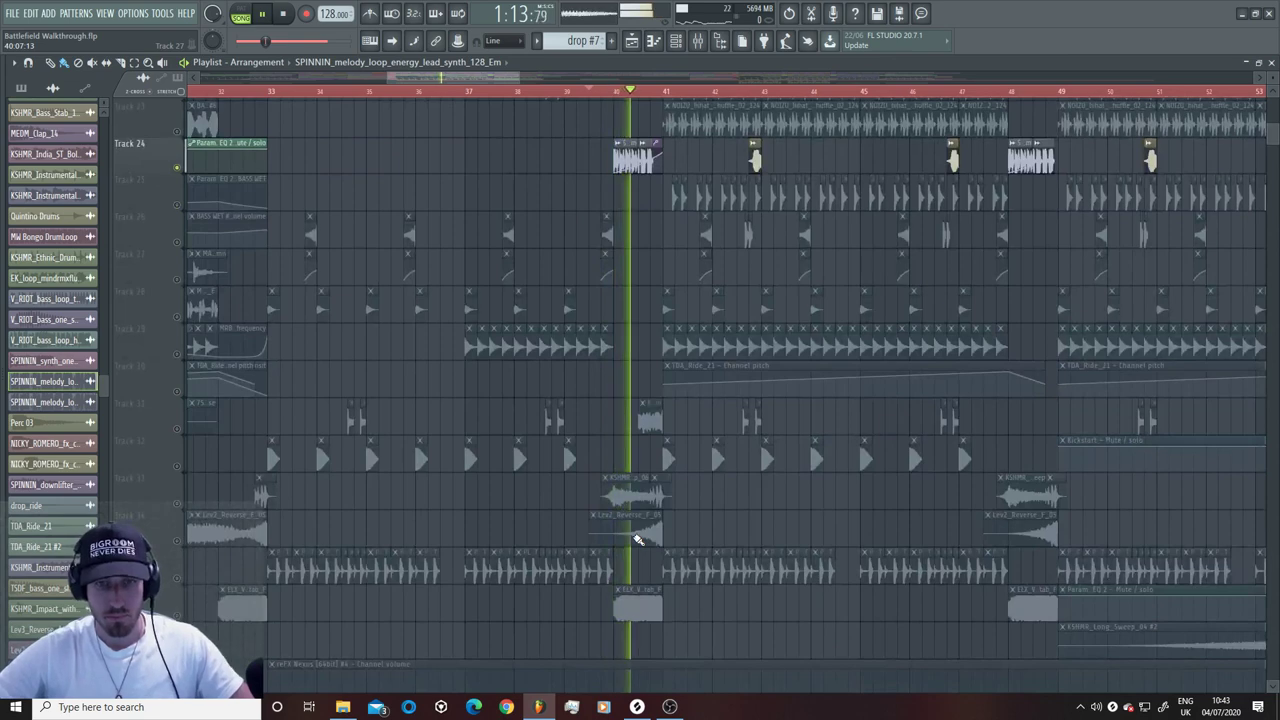
{"action": "scroll", "coordinate": [637, 538], "scroll_direction": "up", "scroll_amount": 4}
{"action": "key", "text": "space"}
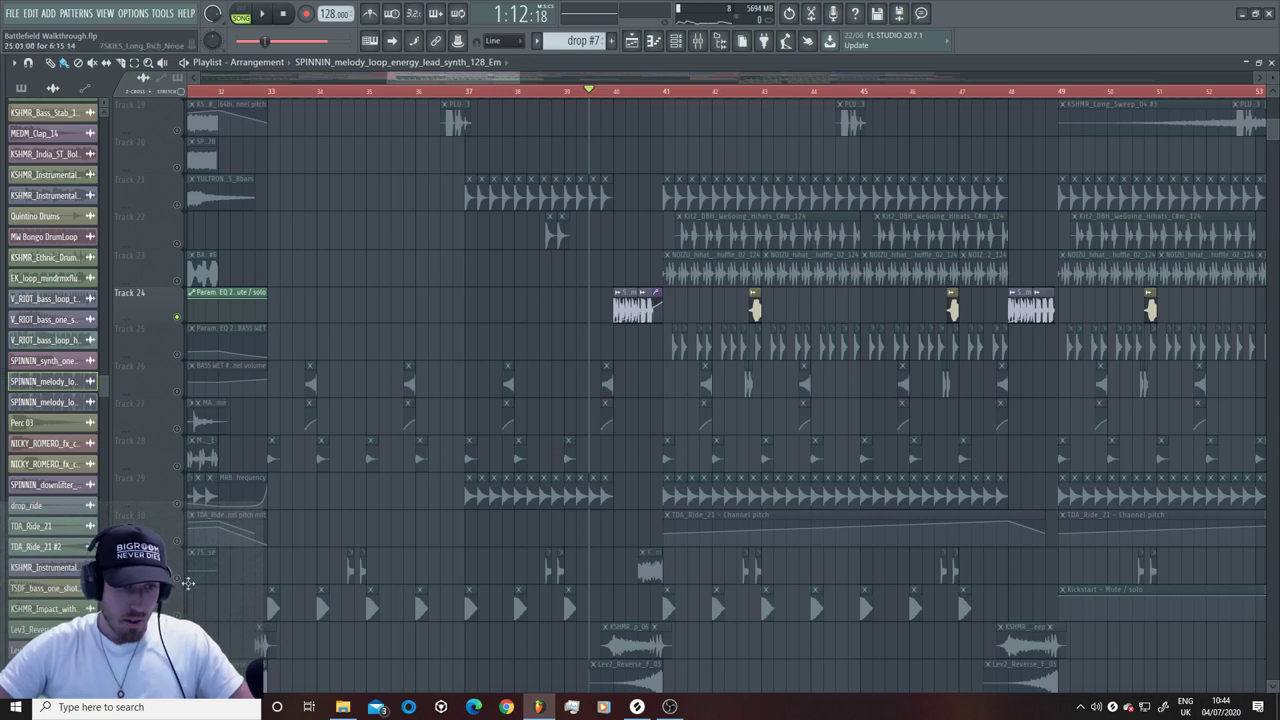
Step: Unmute Track 31, select its Qanun instrumental fill clip and play it together with Track 24 from bar 40
{"action": "left_click", "coordinate": [130, 555]}
{"action": "left_click", "coordinate": [641, 568]}
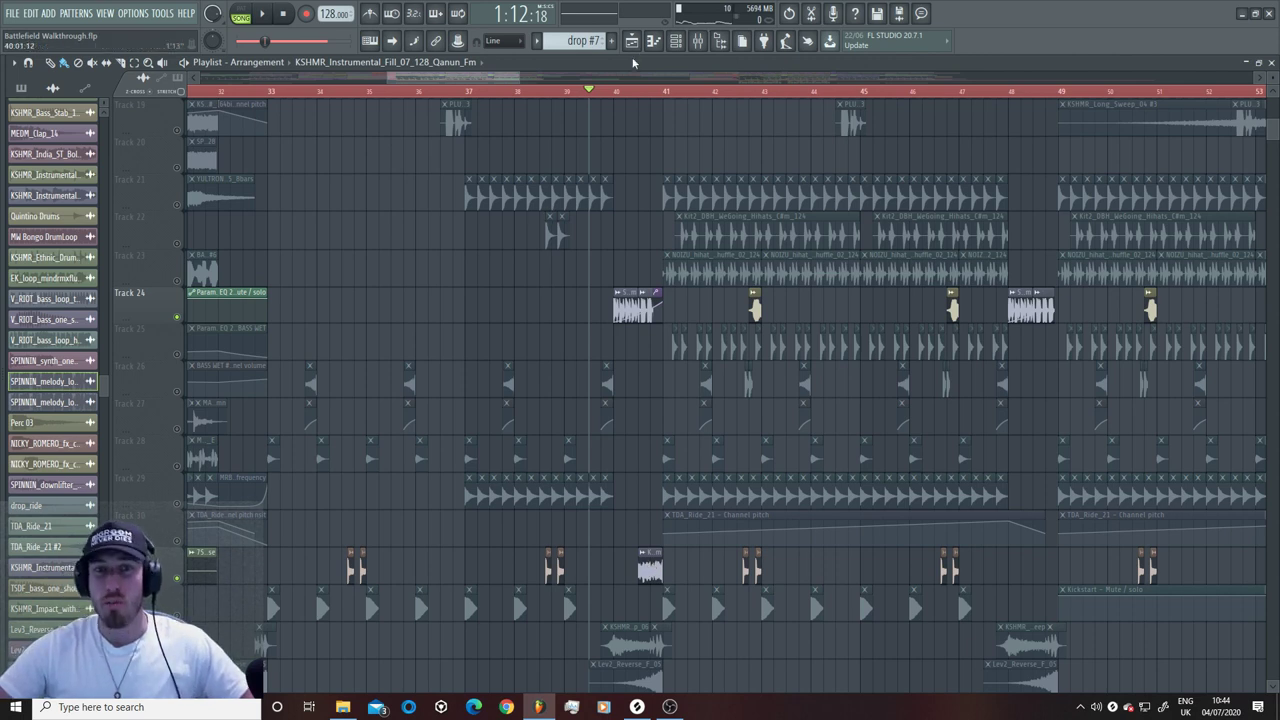
{"action": "left_click", "coordinate": [616, 93]}
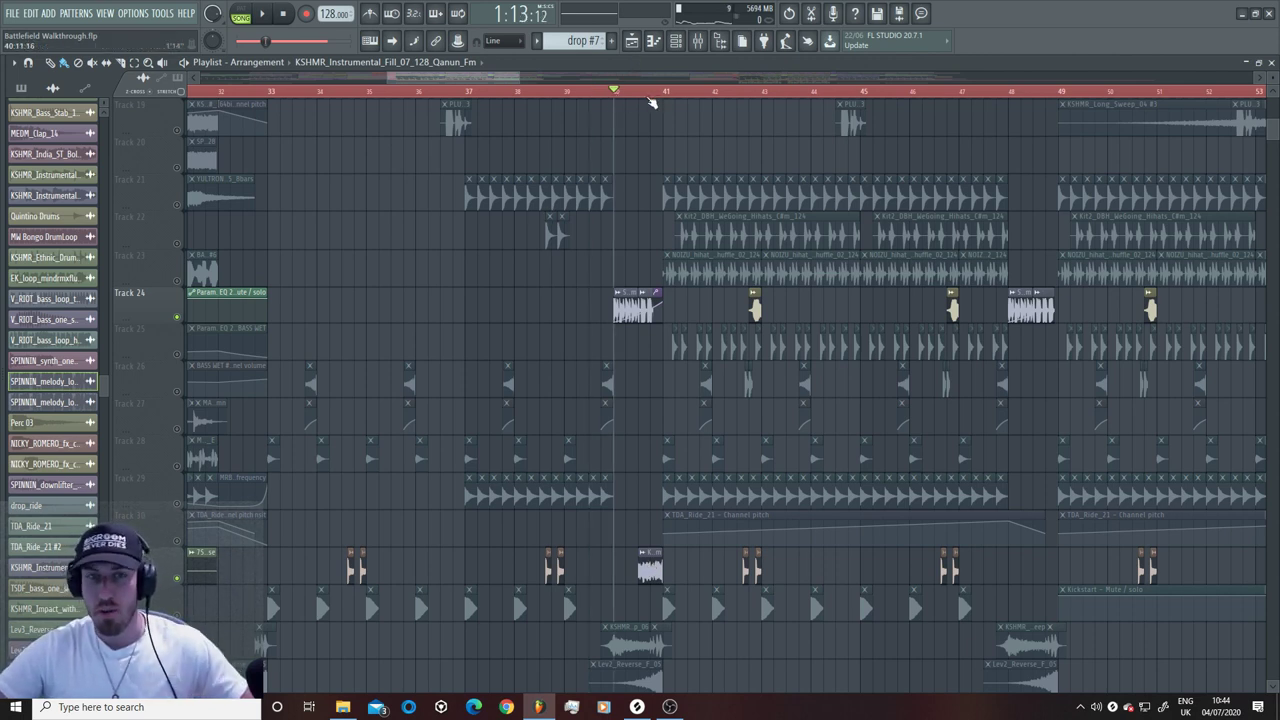
{"action": "key", "text": "space"}
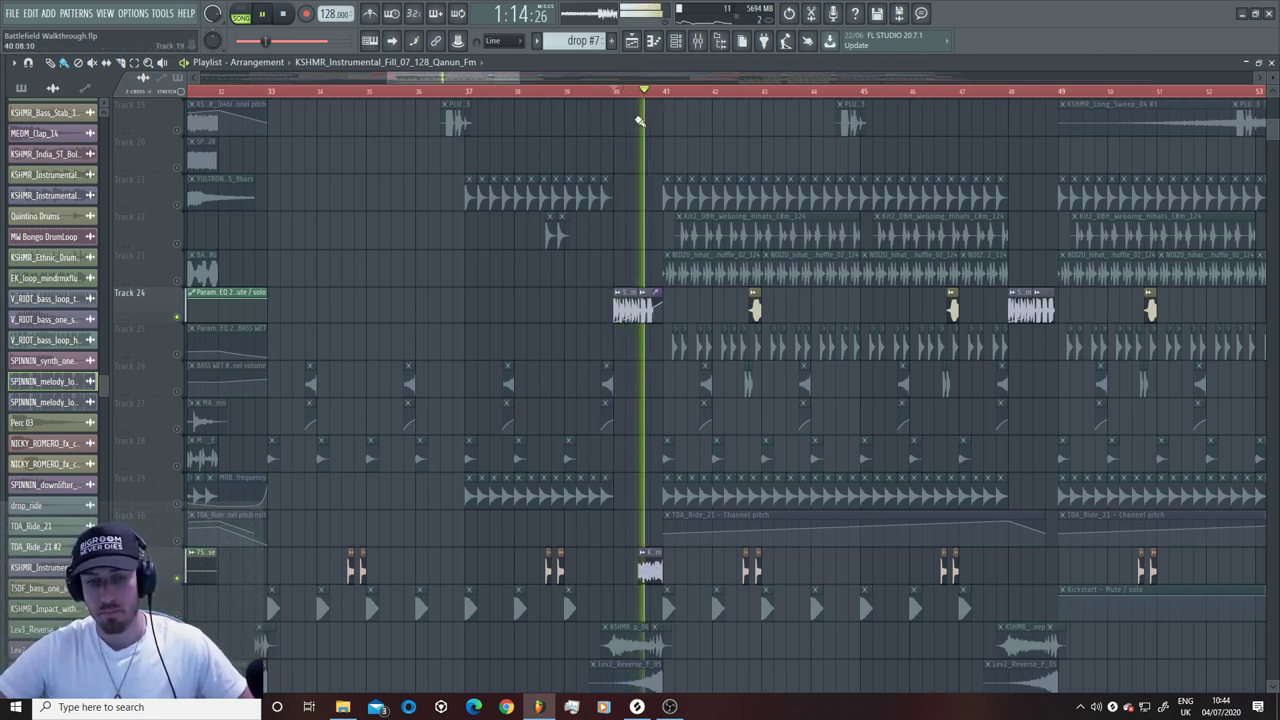
{"action": "key", "text": "space"}
Step: Solo Track 31, play its Qanun instrumental fill from the middle of bar 40 and inspect the clip's sample settings
{"action": "left_click", "coordinate": [648, 570]}
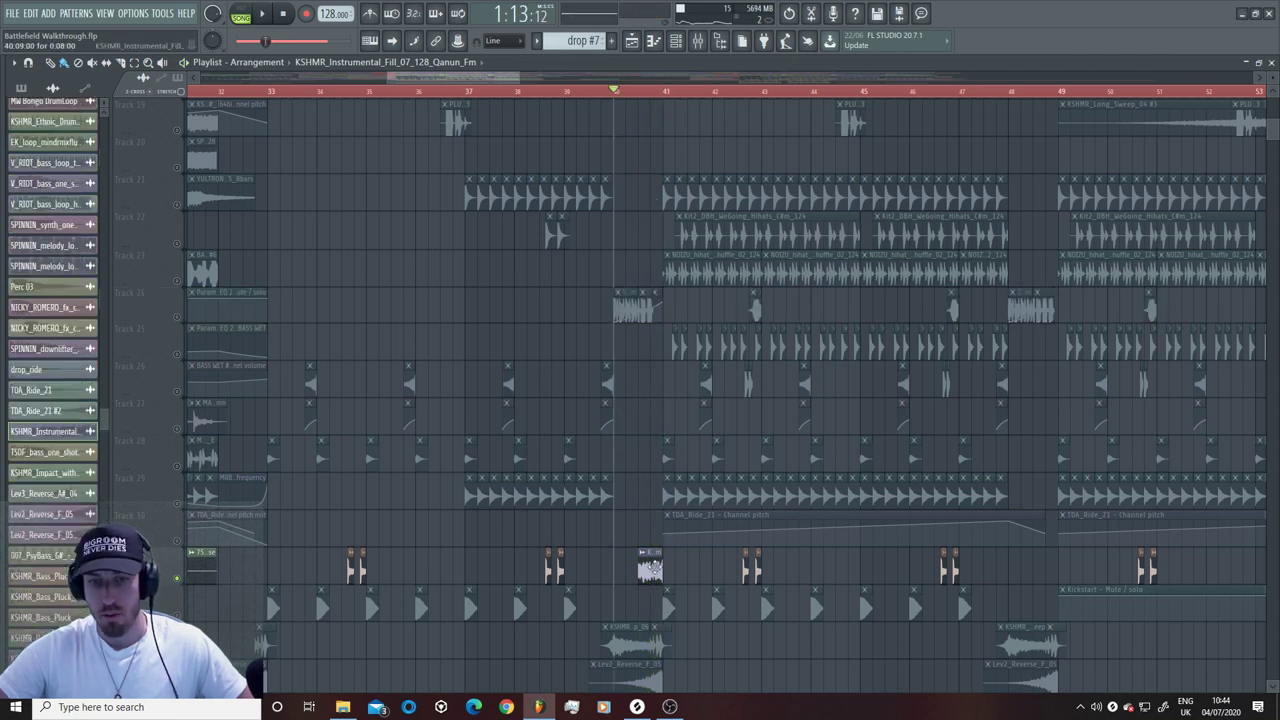
{"action": "left_click", "coordinate": [638, 93]}
{"action": "key", "text": "space"}
{"action": "key", "text": "space"}
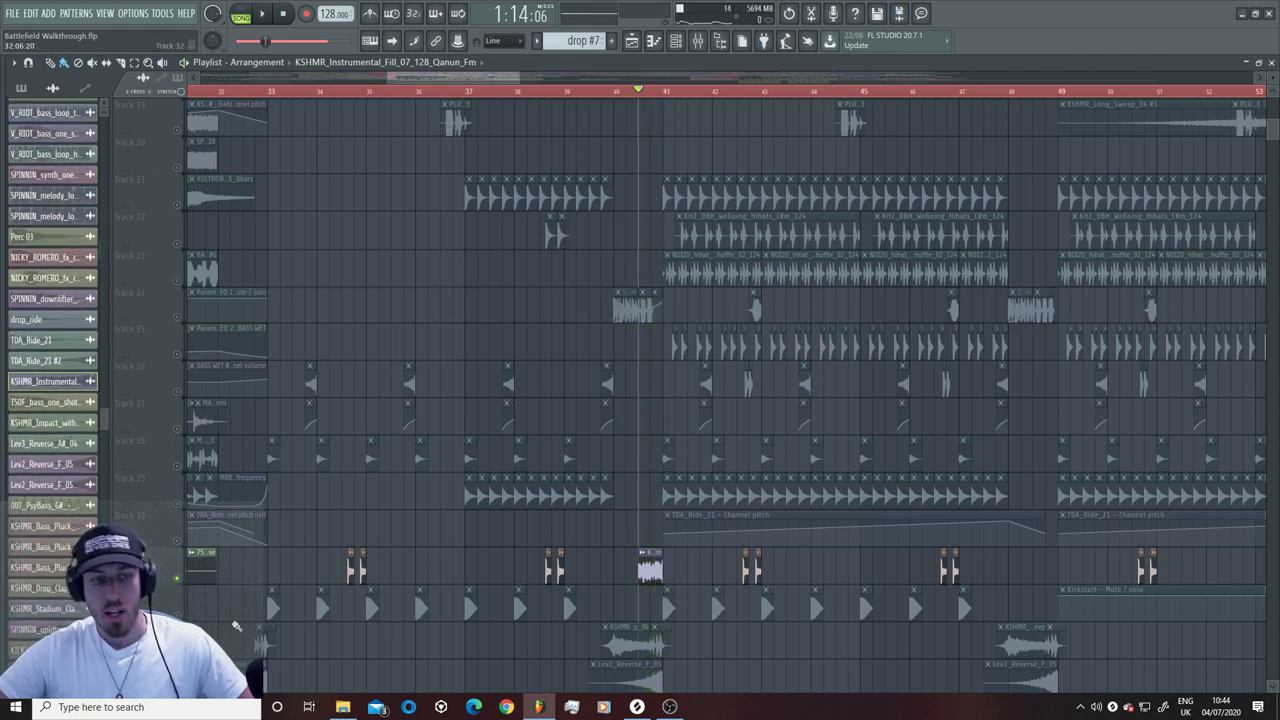
{"action": "double_click", "coordinate": [647, 550]}
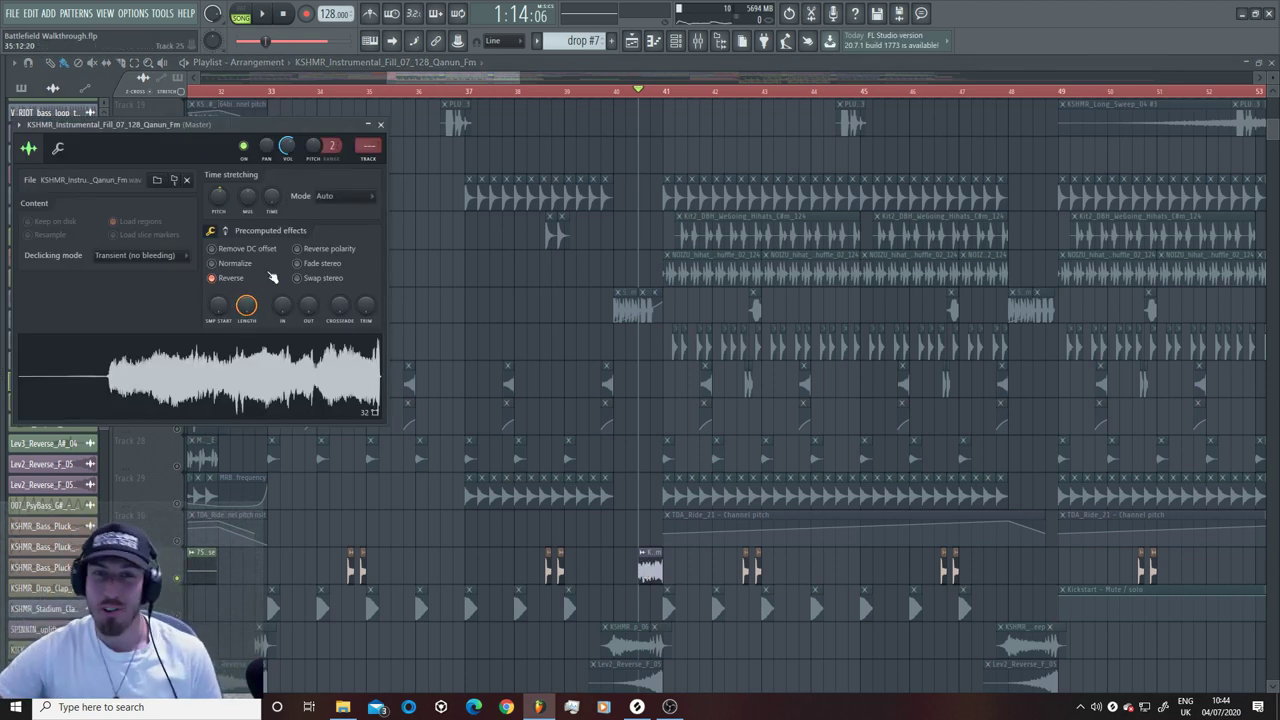
{"action": "key", "text": "Escape"}
Step: Audition a unique copy of the Qanun fill on Track 30 near bar 38 with Reverse turned off, and delete that copy
{"action": "left_click", "coordinate": [525, 522]}
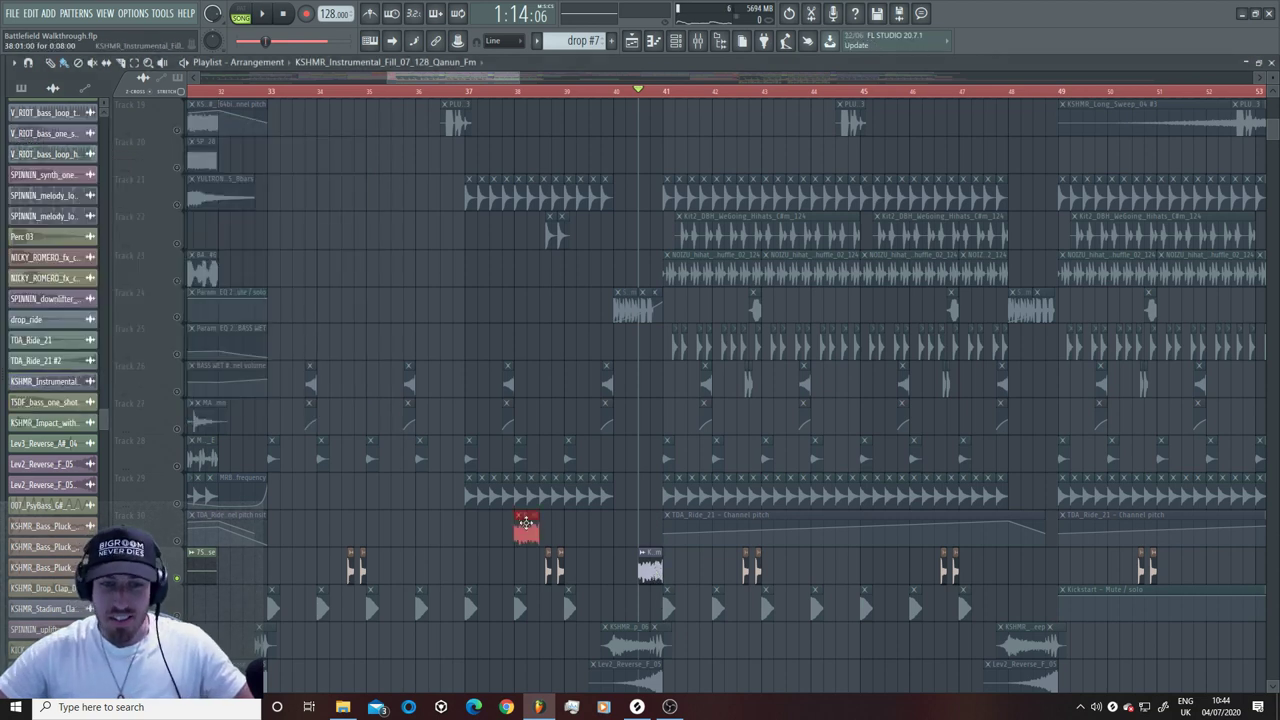
{"action": "right_click", "coordinate": [520, 522]}
{"action": "left_click", "coordinate": [555, 610]}
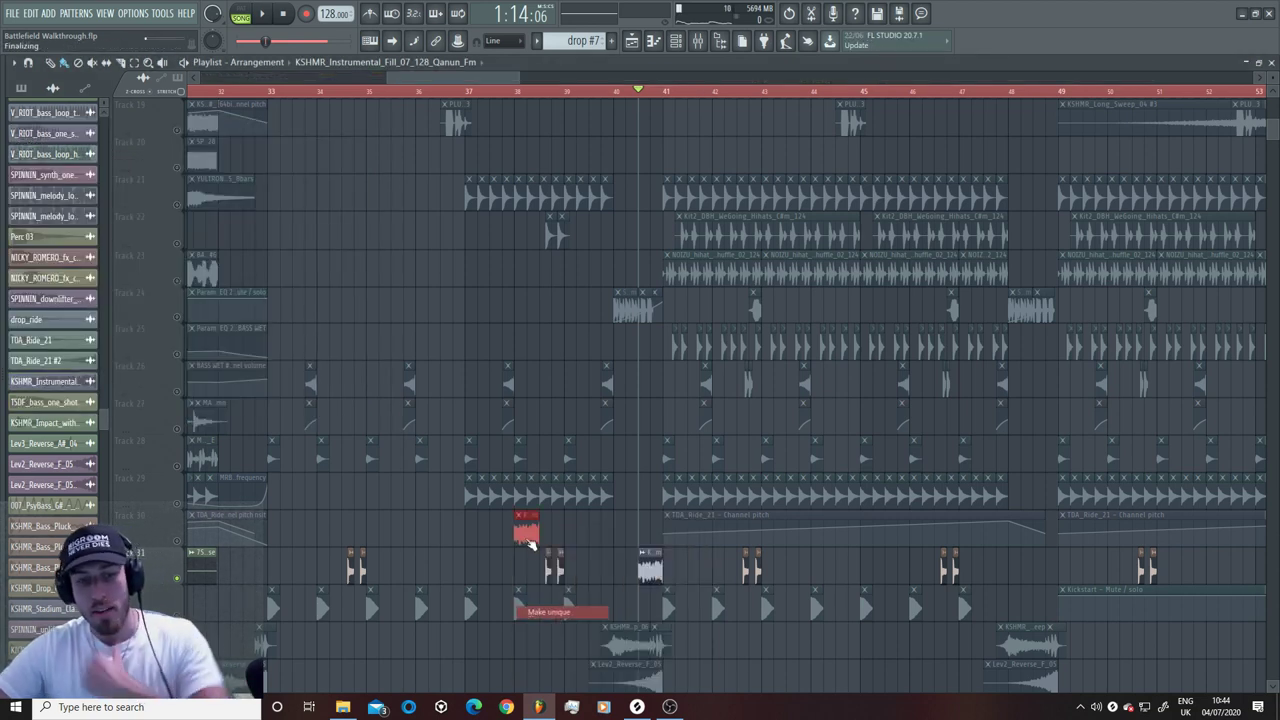
{"action": "double_click", "coordinate": [525, 530]}
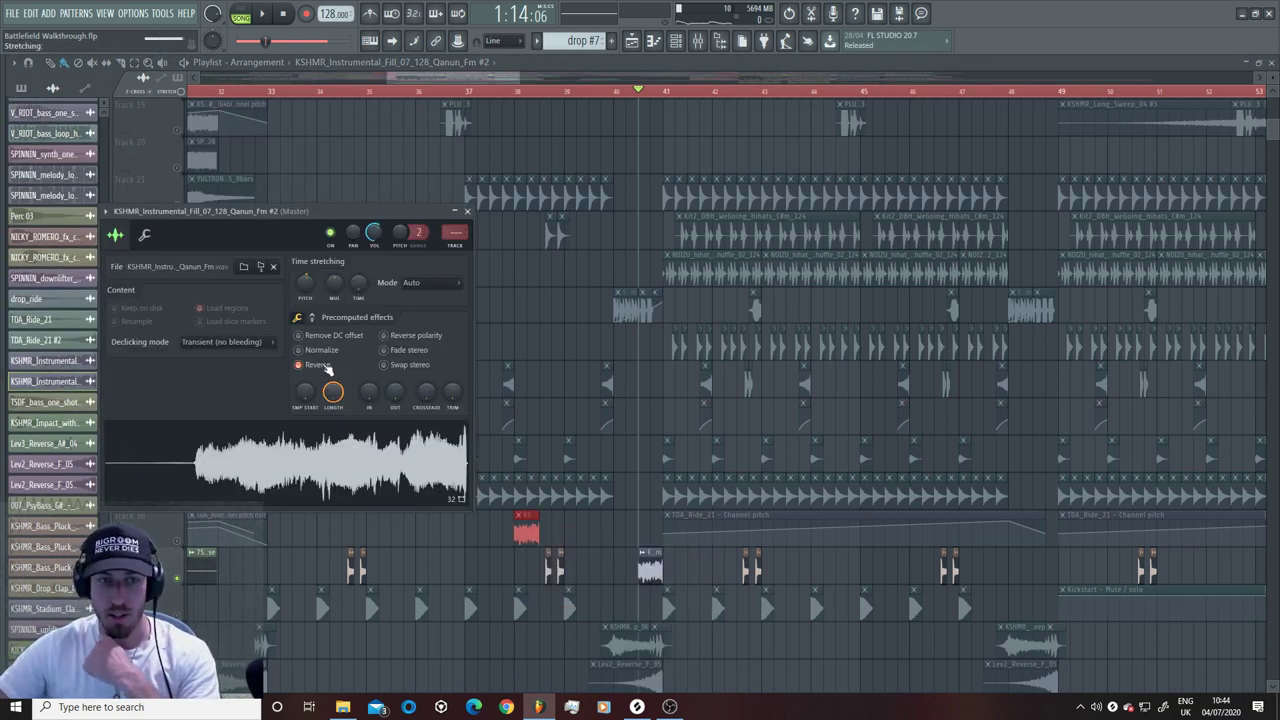
{"action": "key", "text": "Escape"}
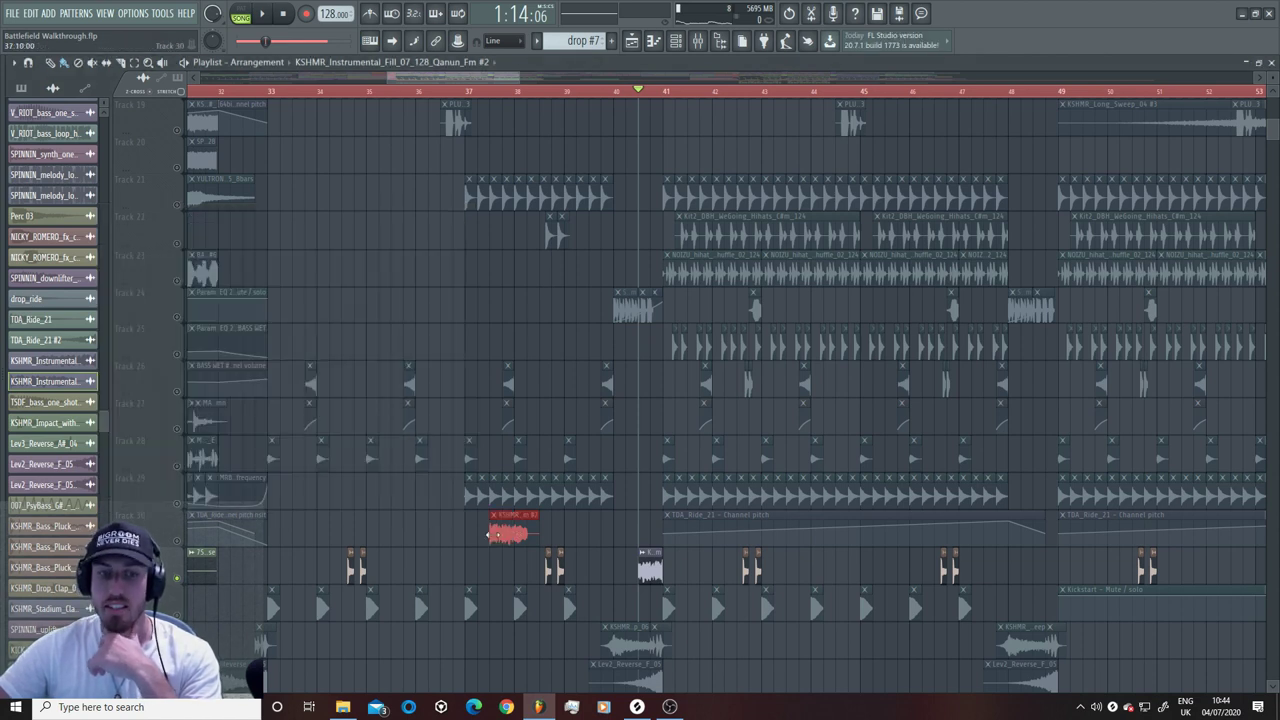
{"action": "double_click", "coordinate": [492, 533]}
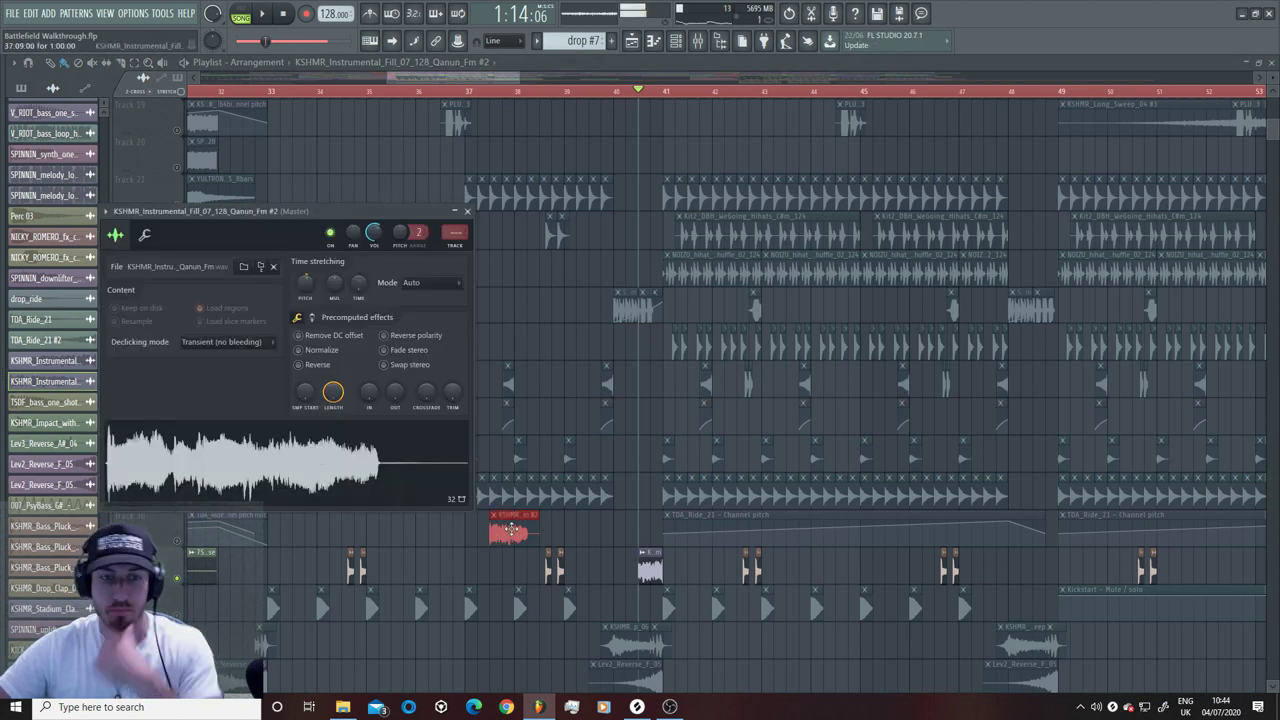
{"action": "right_click", "coordinate": [510, 530]}
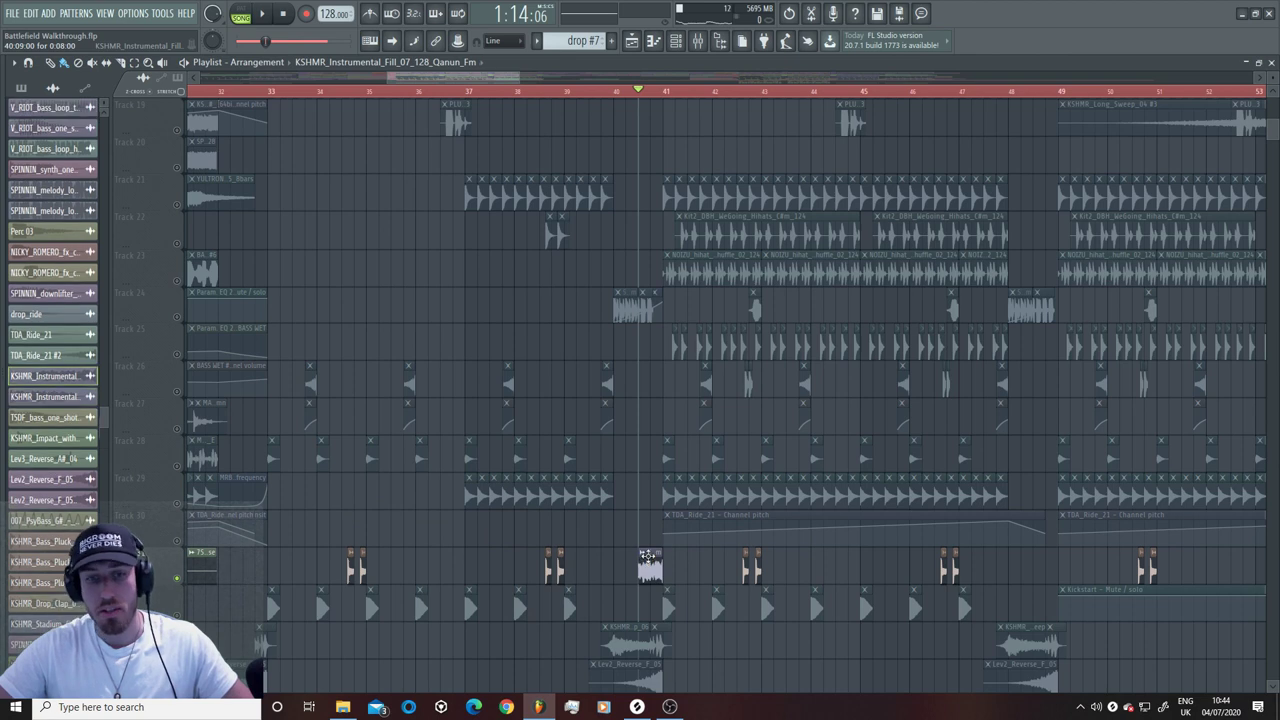
Step: Reopen the original reversed Qanun fill's sample settings and play it on Track 31 from the middle of bar 40
{"action": "double_click", "coordinate": [648, 556]}
{"action": "key", "text": "space"}
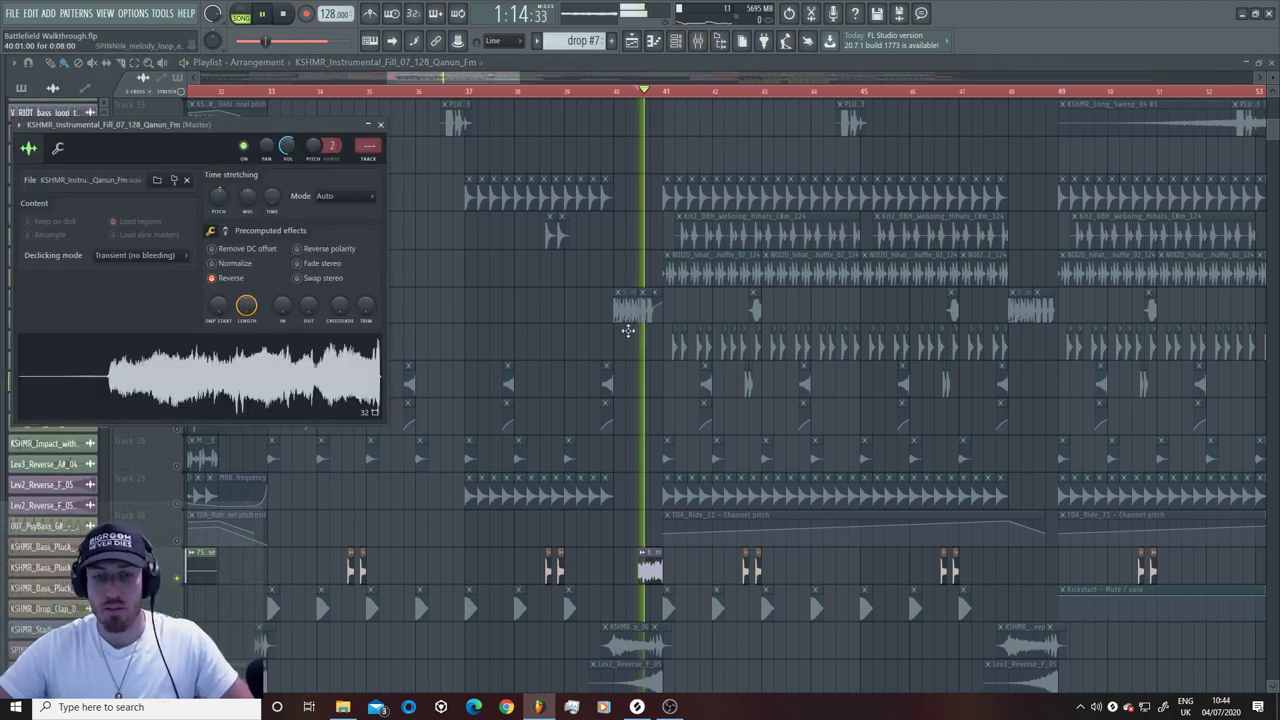
{"action": "key", "text": "space"}
{"action": "key", "text": "Escape"}
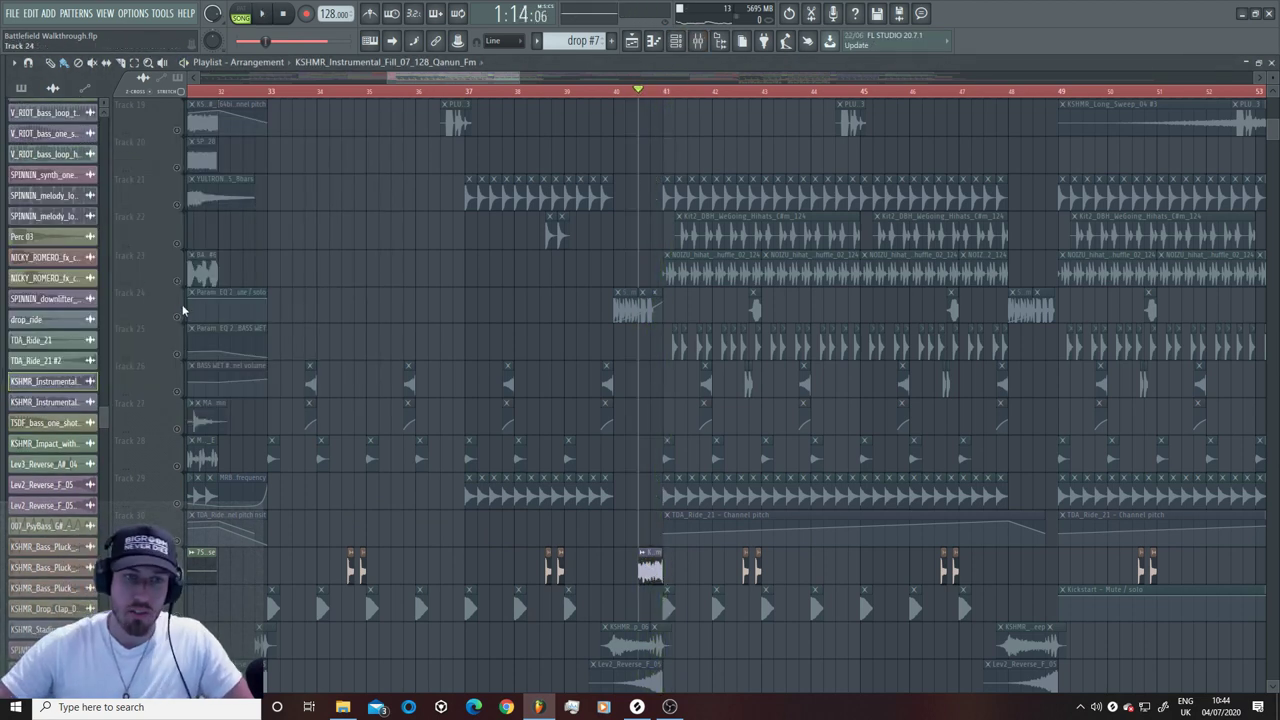
Step: Unmute Track 24 and play it together with Track 31 from the middle of bar 40
{"action": "left_click", "coordinate": [183, 312]}
{"action": "key", "text": "space"}
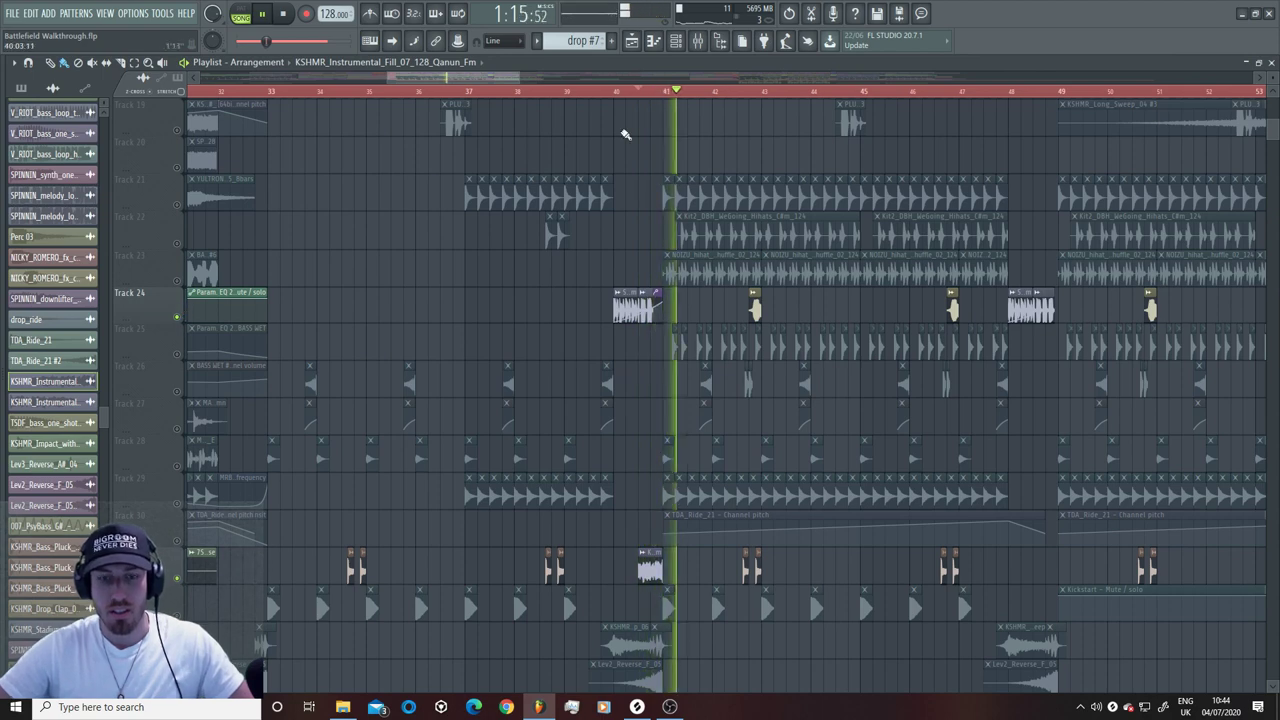
{"action": "key", "text": "space"}
Step: Unmute Track 33, play it with Tracks 24 and 31 from the last beat of bar 39, and inspect its SOLTAN percussion loop sample
{"action": "scroll", "coordinate": [600, 180], "scroll_direction": "down", "scroll_amount": 5}
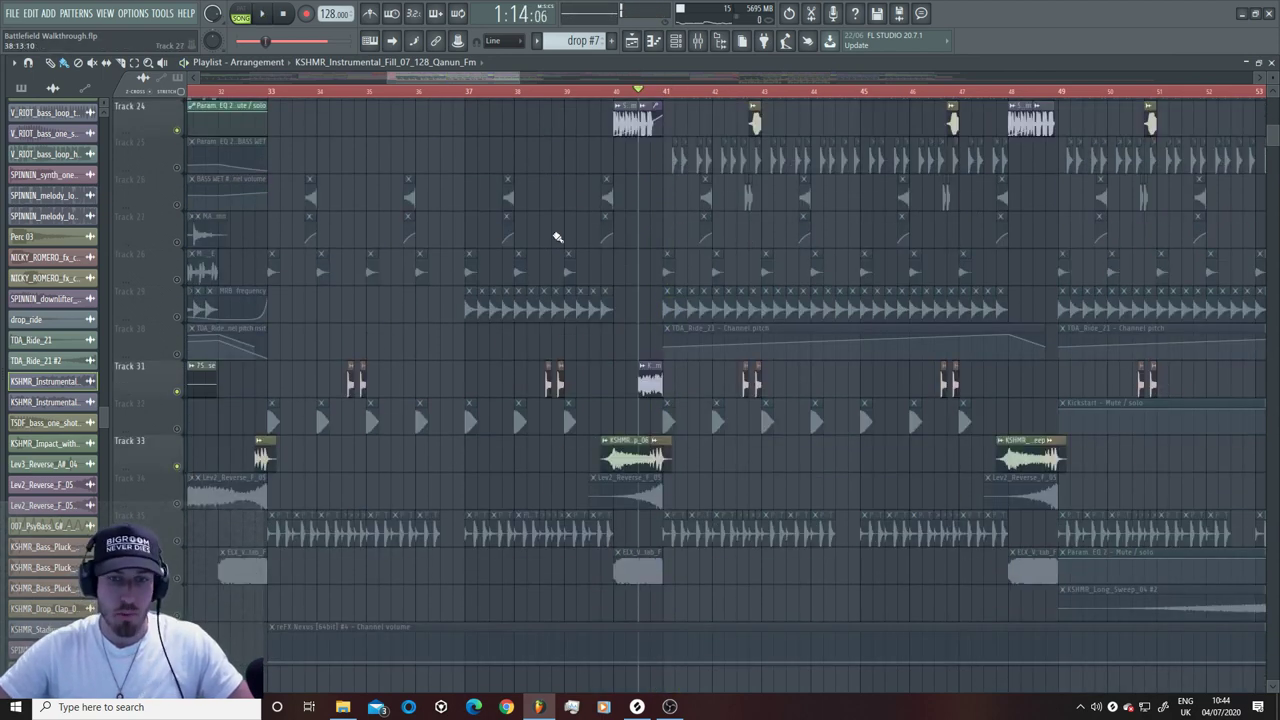
{"action": "left_click", "coordinate": [604, 92]}
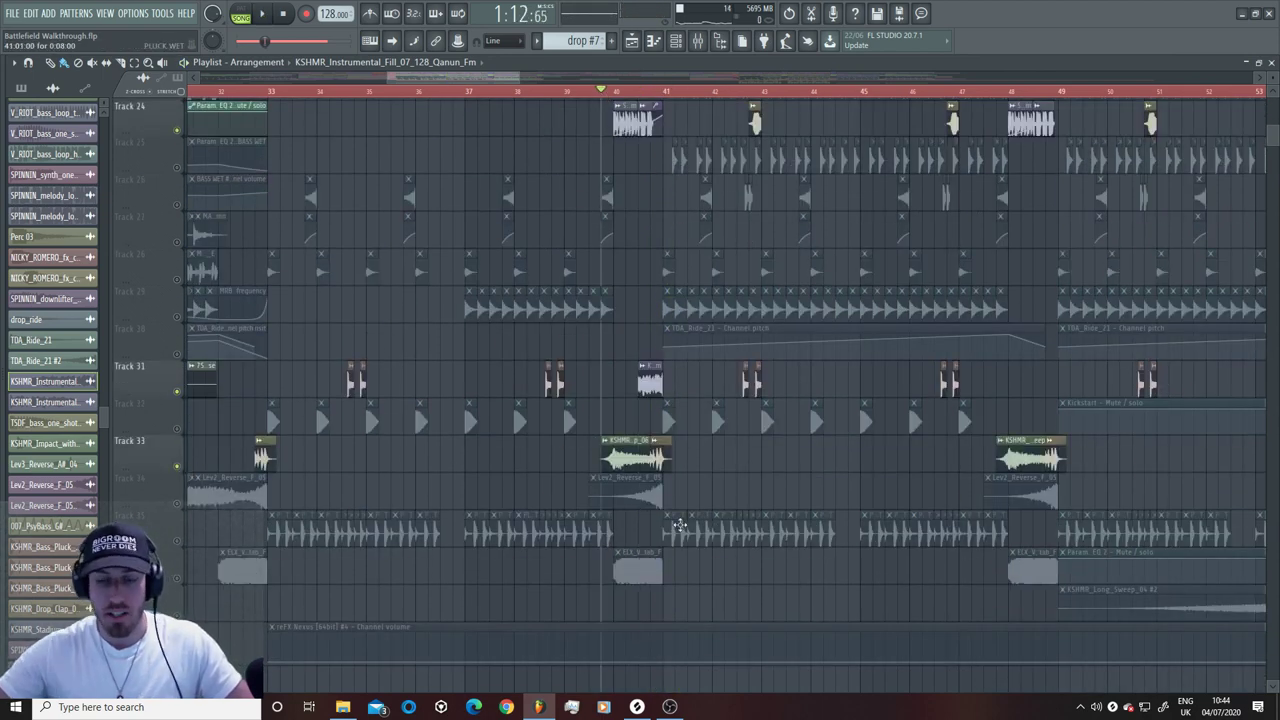
{"action": "key", "text": "space"}
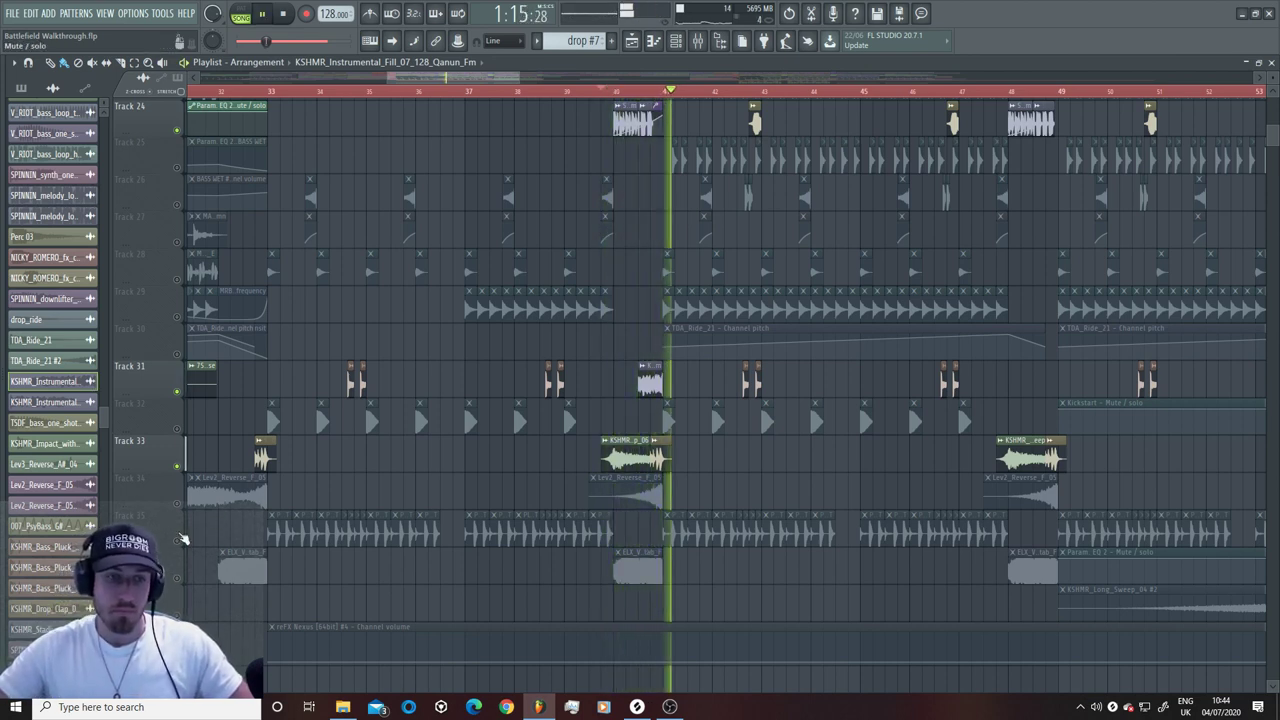
{"action": "key", "text": "space"}
{"action": "double_click", "coordinate": [466, 444]}
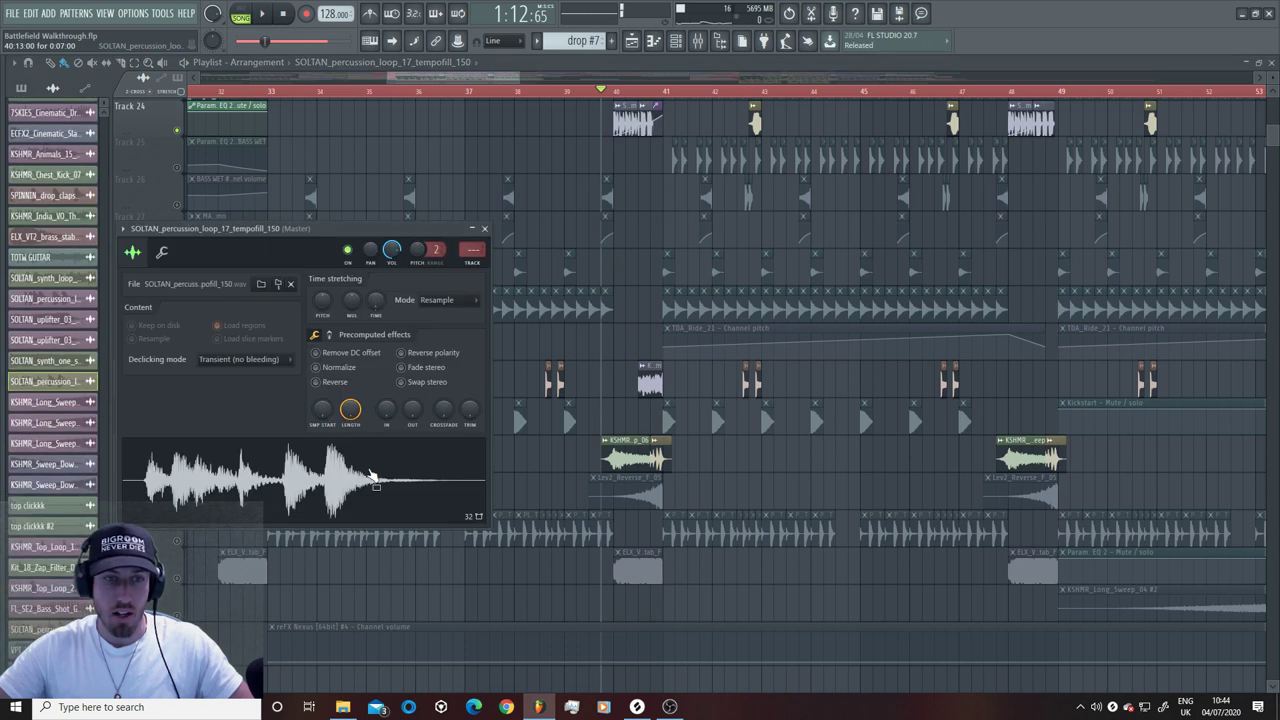
{"action": "key", "text": "Escape"}
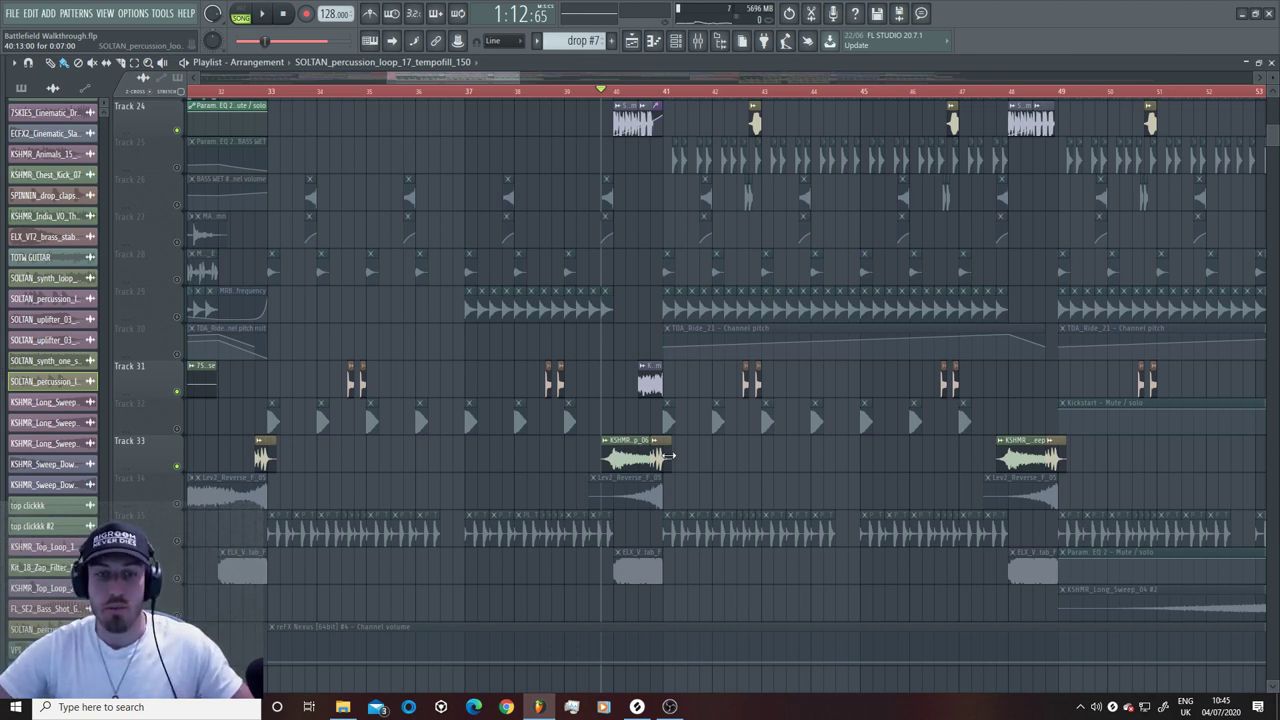
Step: Unmute Track 34, mute Track 33, and play the fill with Tracks 24 and 31 from the last beat of bar 39
{"action": "left_click", "coordinate": [178, 503]}
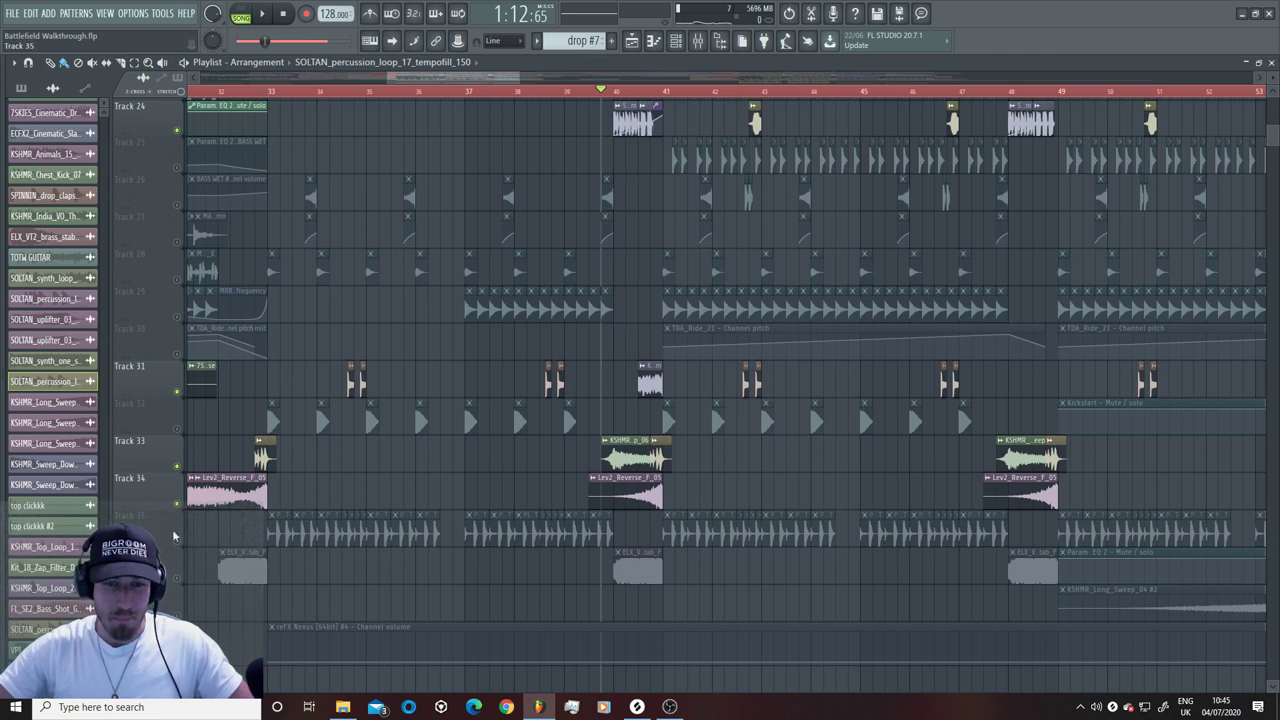
{"action": "left_click", "coordinate": [178, 466]}
{"action": "key", "text": "space"}
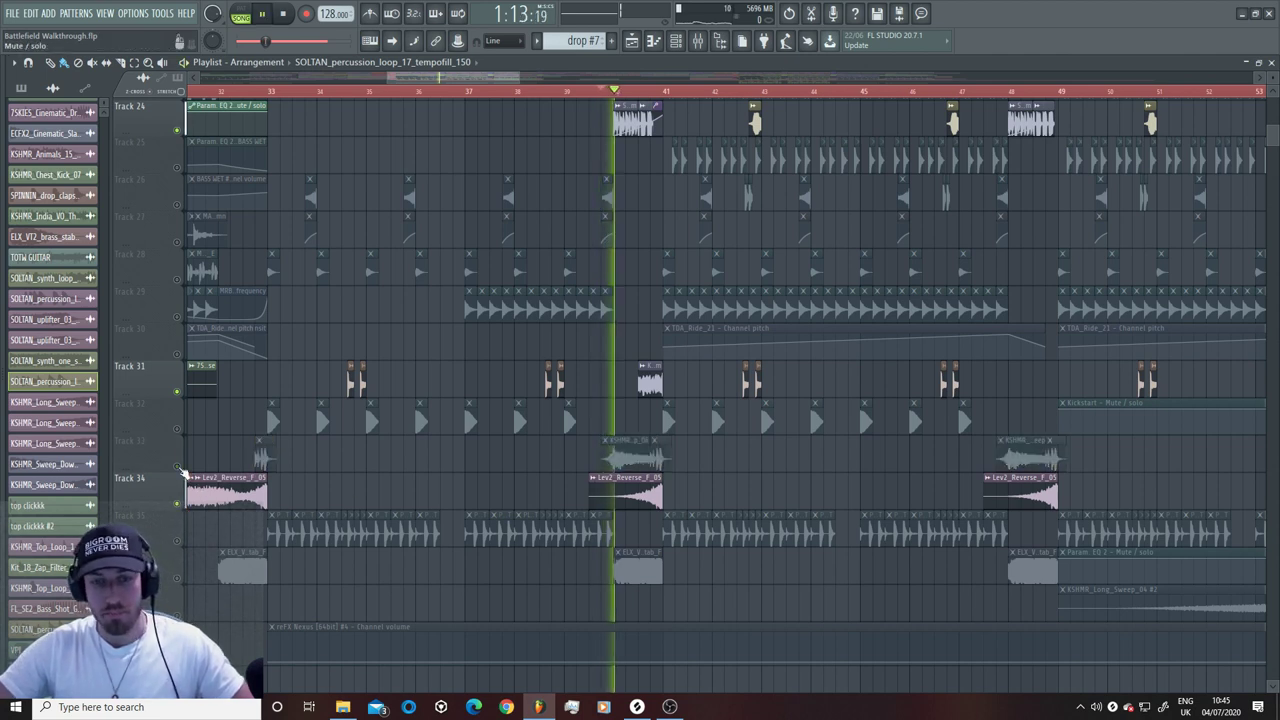
{"action": "key", "text": "space"}
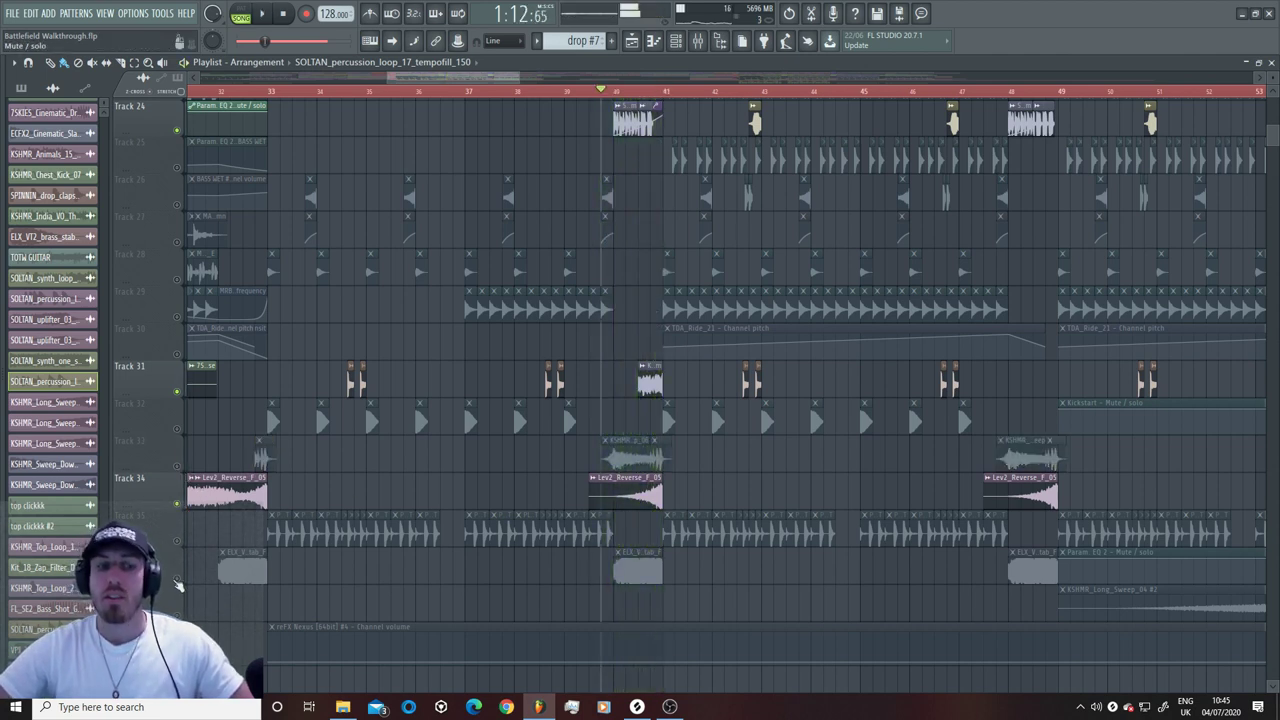
Step: Swap Track 34 for Track 36 and play it with Tracks 24 and 31 through bar 40
{"action": "left_click", "coordinate": [177, 578]}
{"action": "key", "text": "space"}
{"action": "left_click", "coordinate": [178, 503]}
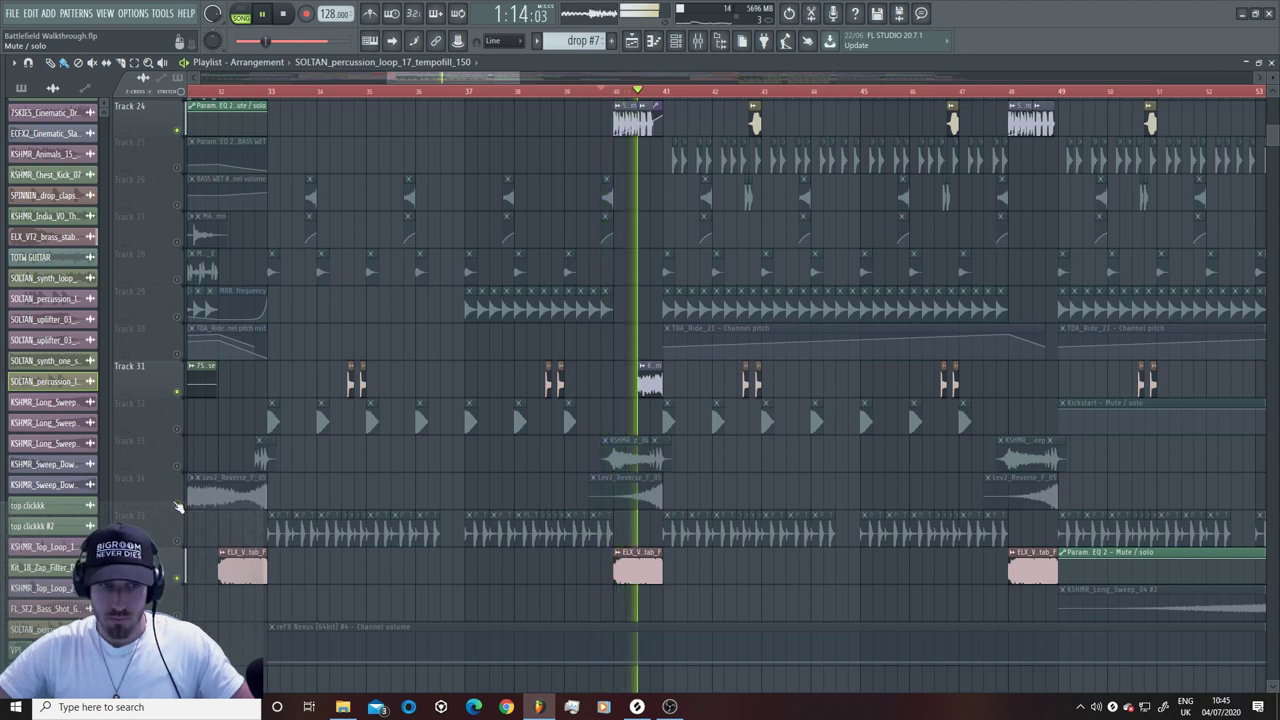
{"action": "key", "text": "space"}
Step: Solo Track 36 and play its bar 40 clip on its own
{"action": "right_click", "coordinate": [177, 577]}
{"action": "key", "text": "space"}
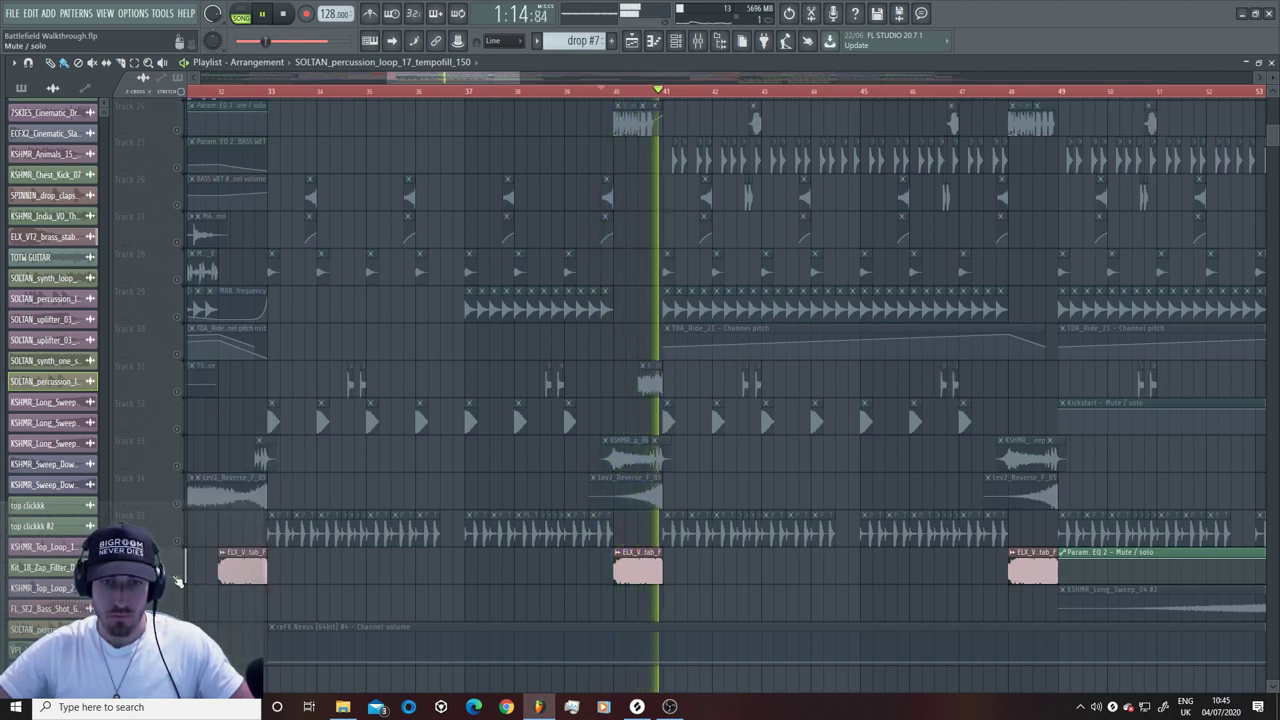
{"action": "key", "text": "space"}
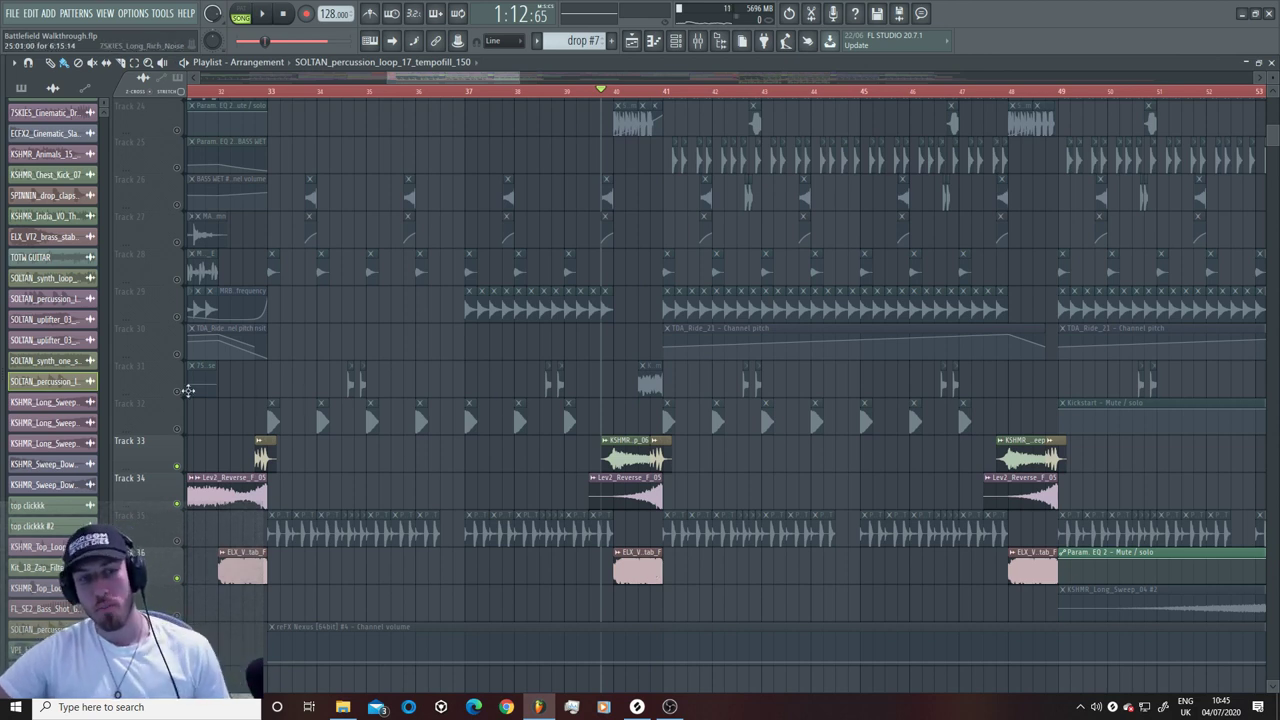
Step: Unmute Tracks 1, 5, 8, 10 and 16 and play them with the other bar 40 fill tracks from the last beat of bar 39
{"action": "scroll", "coordinate": [298, 447], "scroll_direction": "up", "scroll_amount": 6}
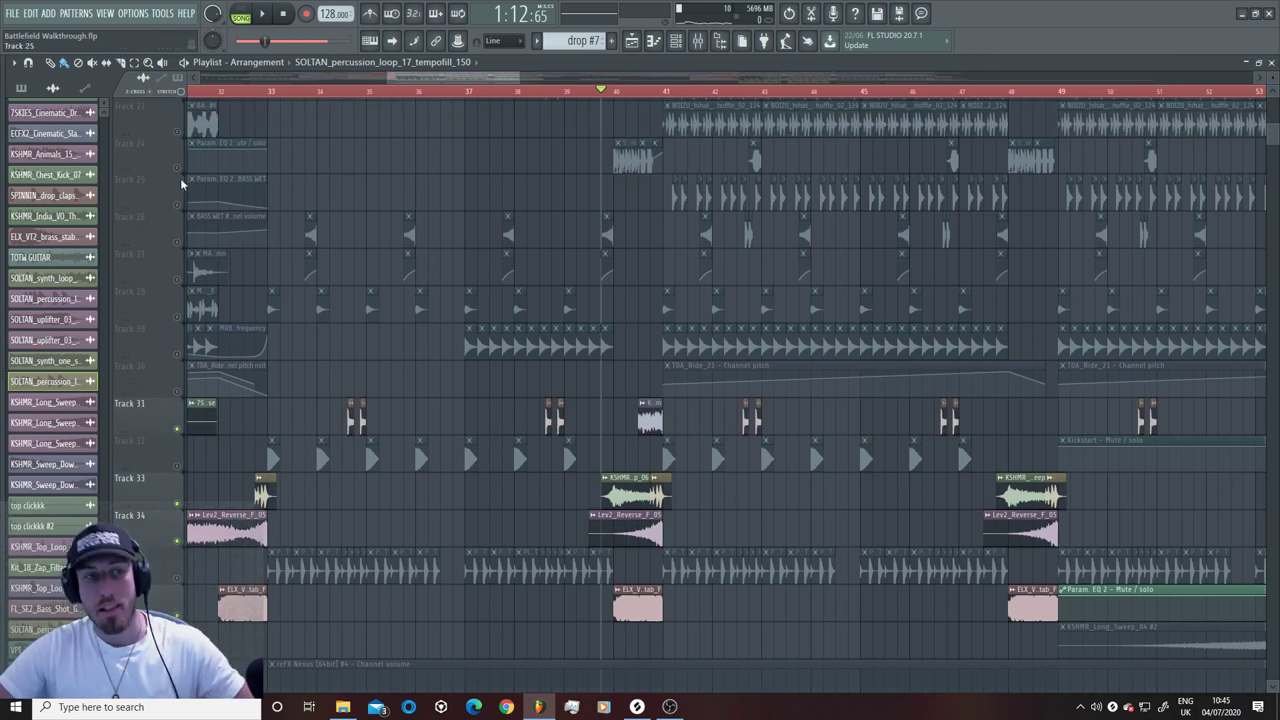
{"action": "scroll", "coordinate": [200, 240], "scroll_direction": "up", "scroll_amount": 8}
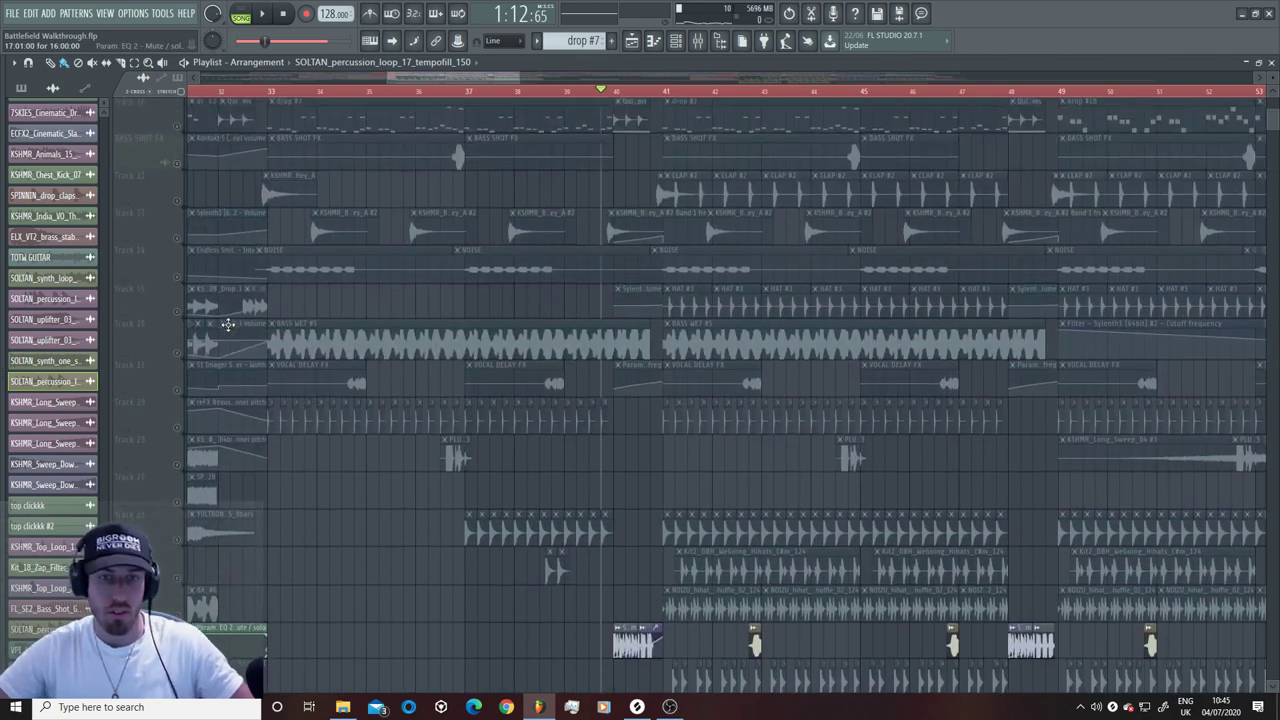
{"action": "scroll", "coordinate": [238, 373], "scroll_direction": "up", "scroll_amount": 3}
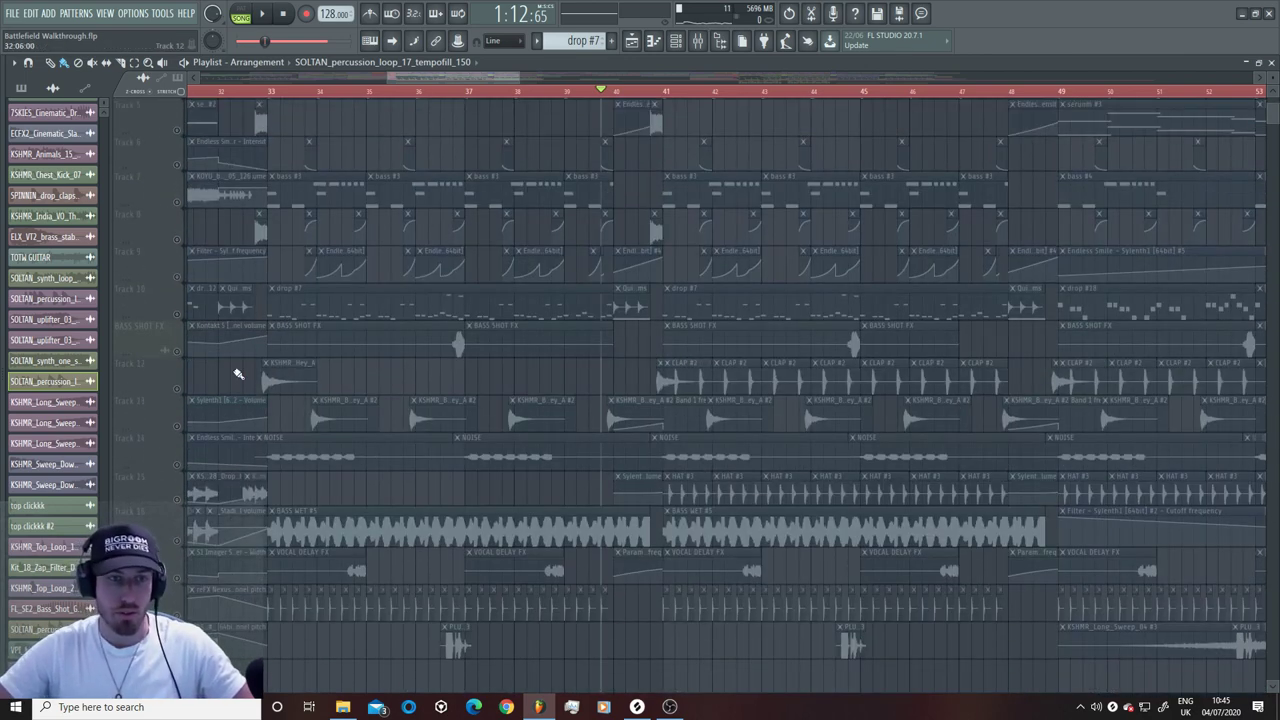
{"action": "left_click", "coordinate": [180, 316]}
{"action": "left_click", "coordinate": [185, 542]}
{"action": "scroll", "coordinate": [185, 500], "scroll_direction": "up", "scroll_amount": 4}
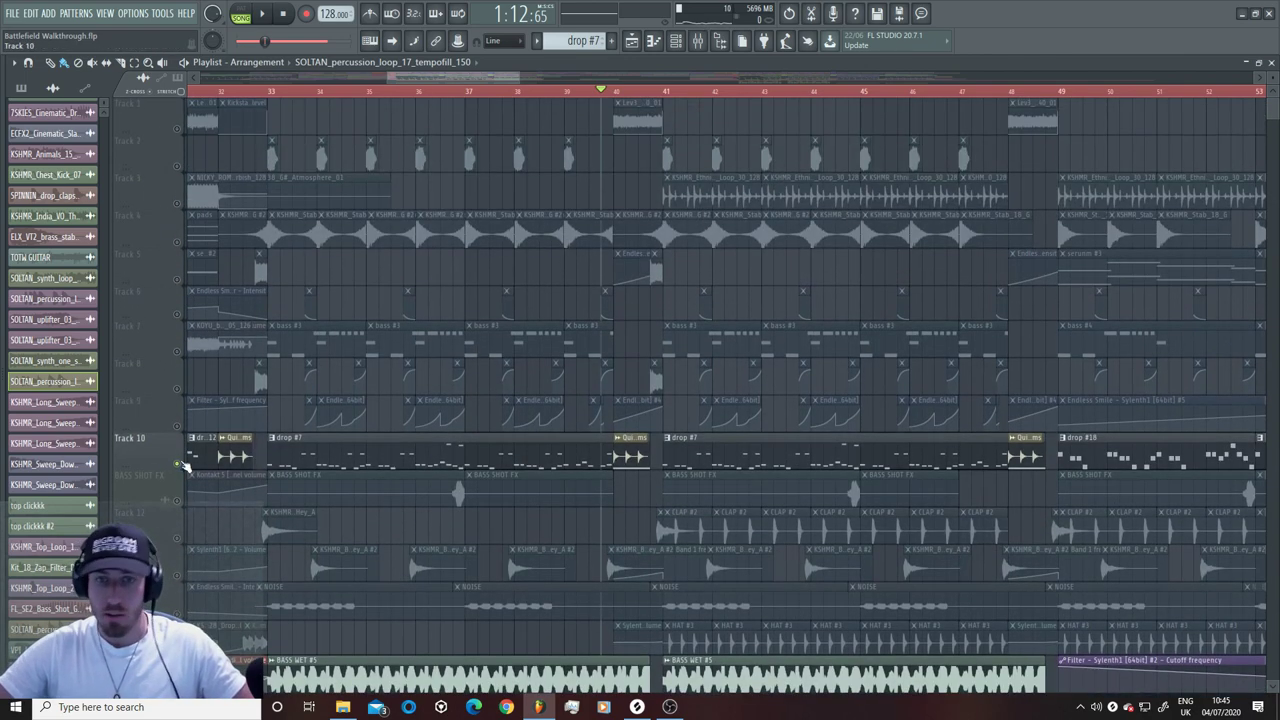
{"action": "left_click", "coordinate": [178, 389]}
{"action": "left_click", "coordinate": [181, 281]}
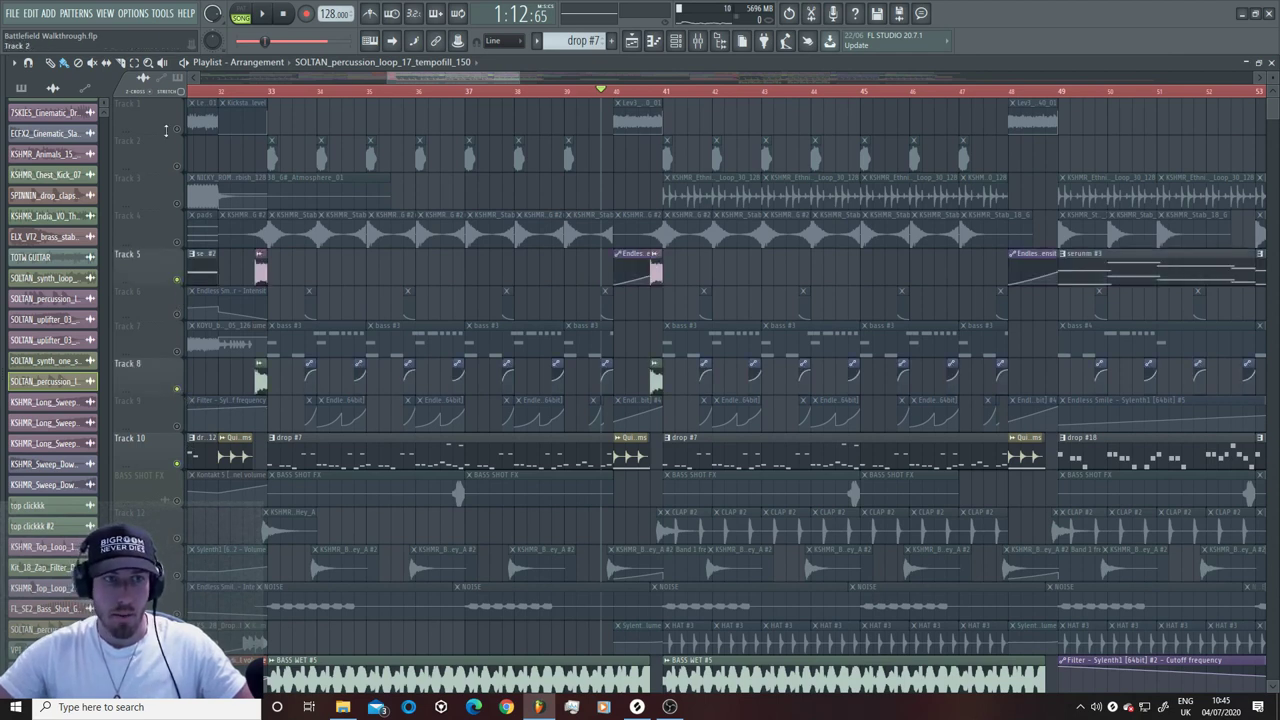
{"action": "left_click", "coordinate": [177, 128]}
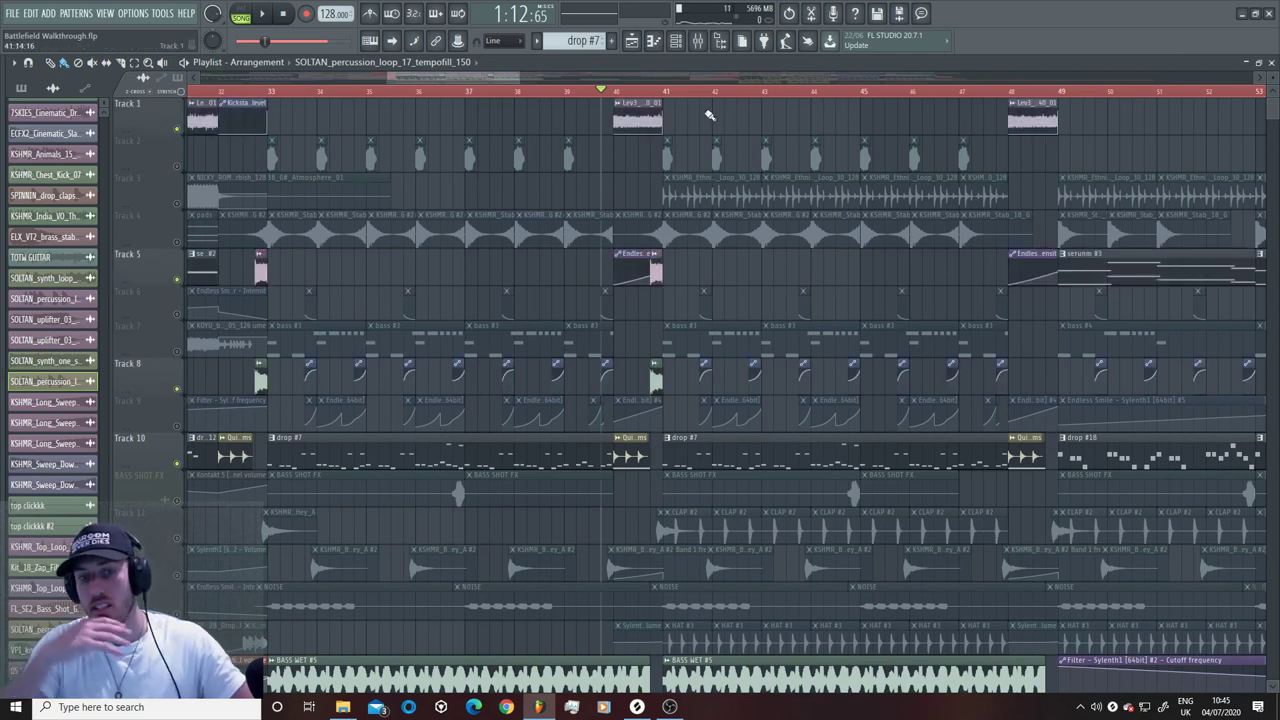
{"action": "key", "text": "space"}
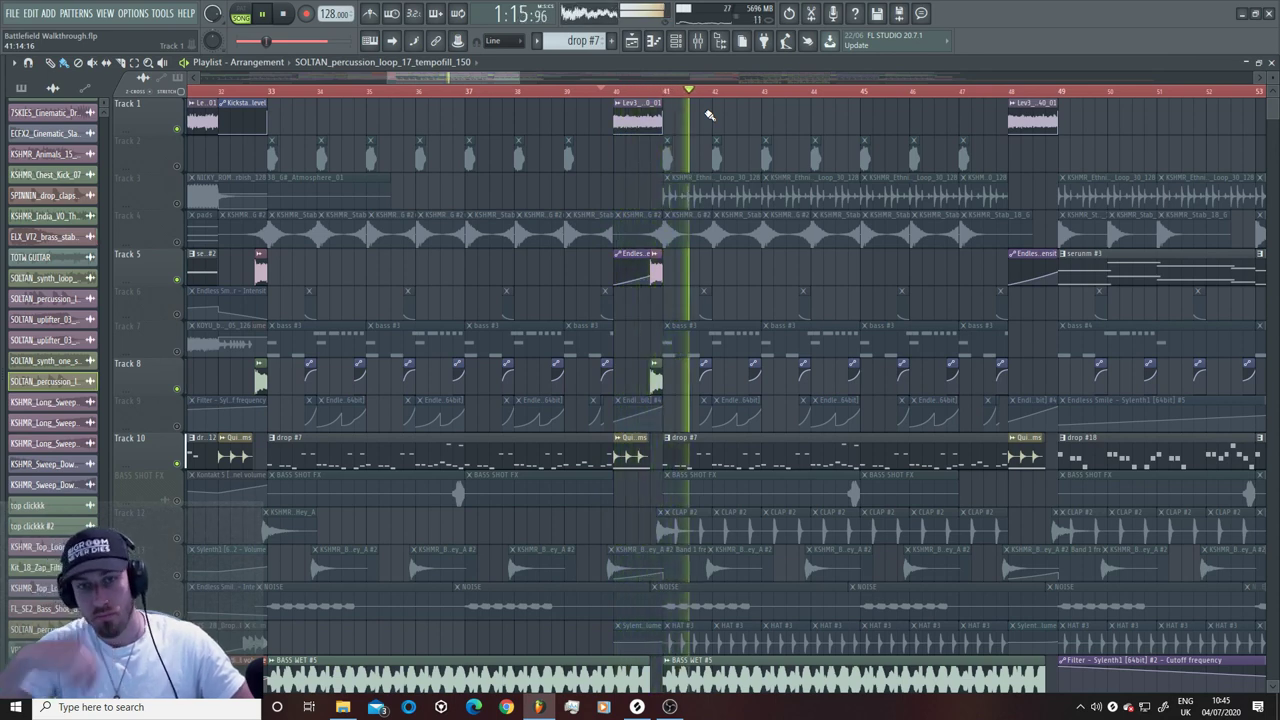
{"action": "key", "text": "space"}
Step: Solo Track 10, unmute Track 13, and play them together from the last beat of bar 39
{"action": "scroll", "coordinate": [586, 394], "scroll_direction": "down", "scroll_amount": 6}
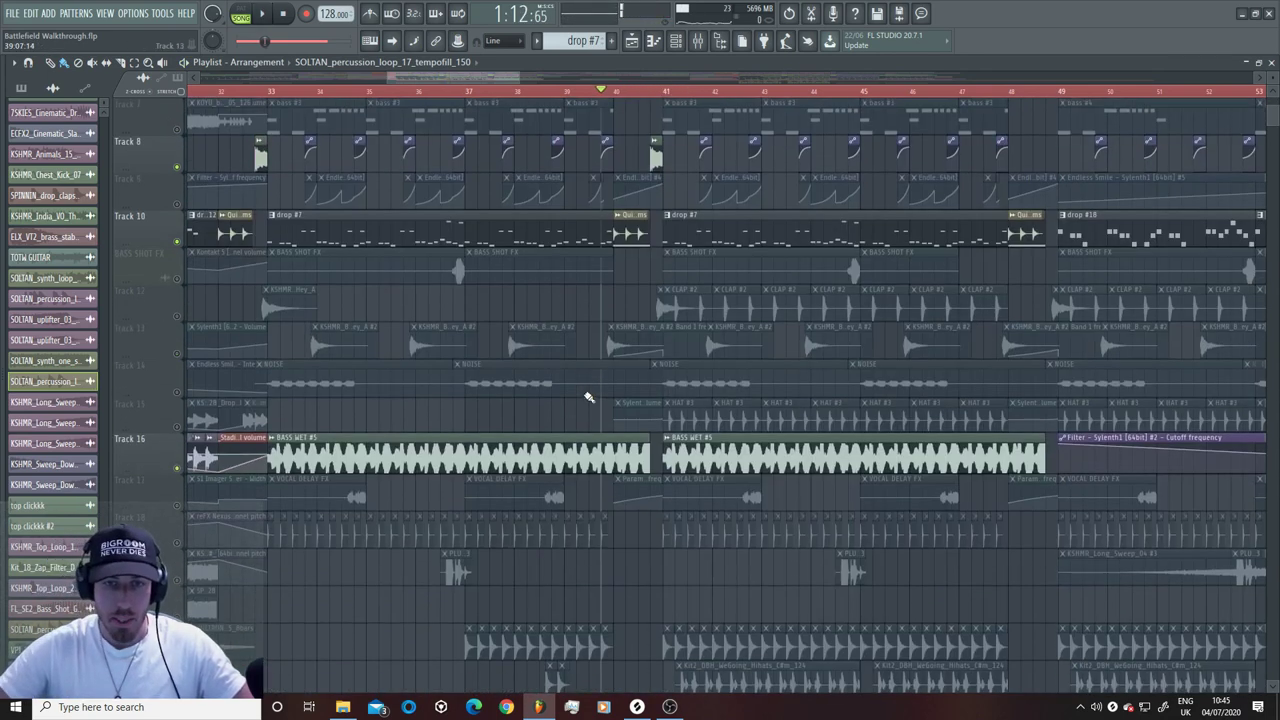
{"action": "scroll", "coordinate": [590, 392], "scroll_direction": "up", "scroll_amount": 1}
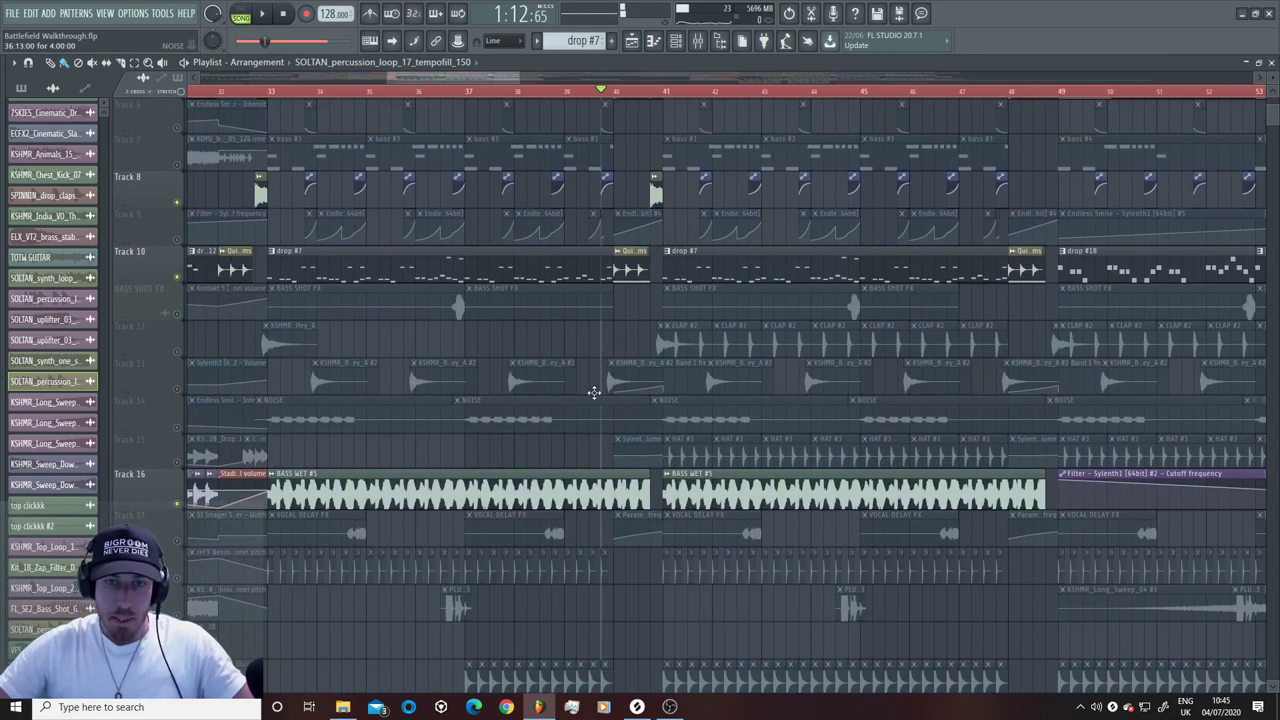
{"action": "right_click", "coordinate": [187, 271]}
{"action": "left_click", "coordinate": [178, 280]}
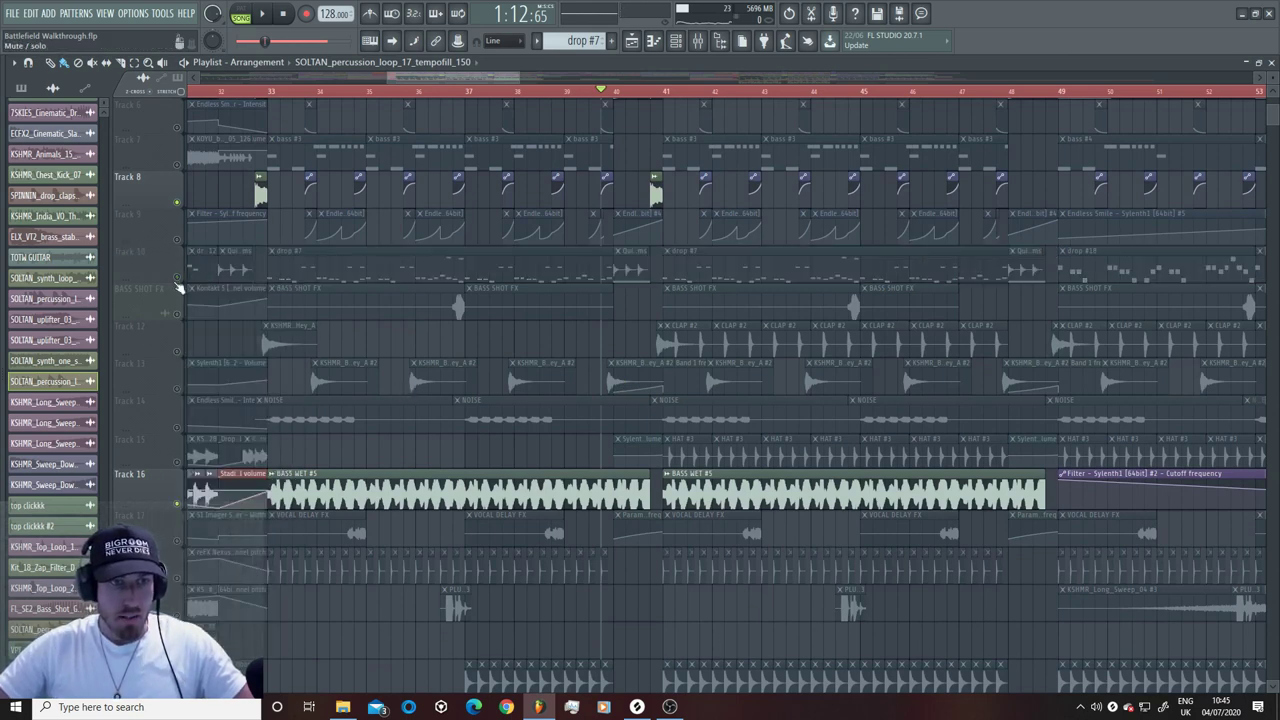
{"action": "right_click", "coordinate": [177, 280]}
{"action": "key", "text": "space"}
{"action": "left_click", "coordinate": [178, 389]}
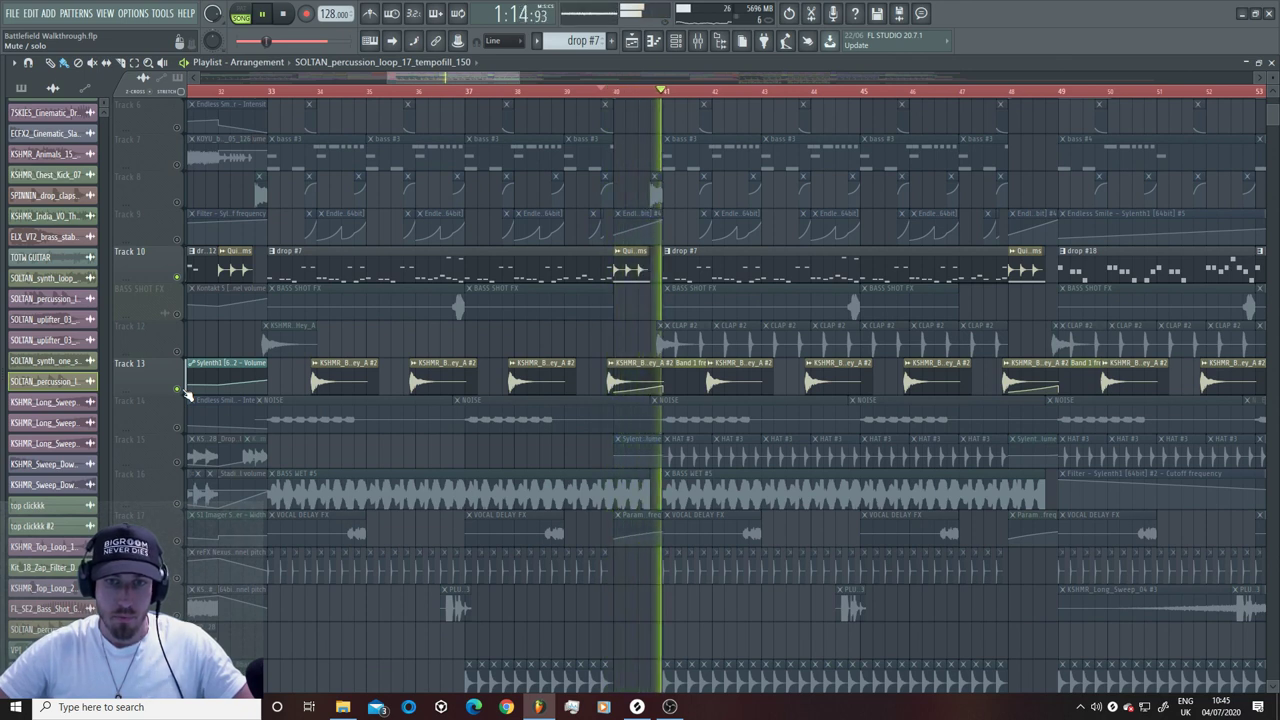
{"action": "key", "text": "space"}
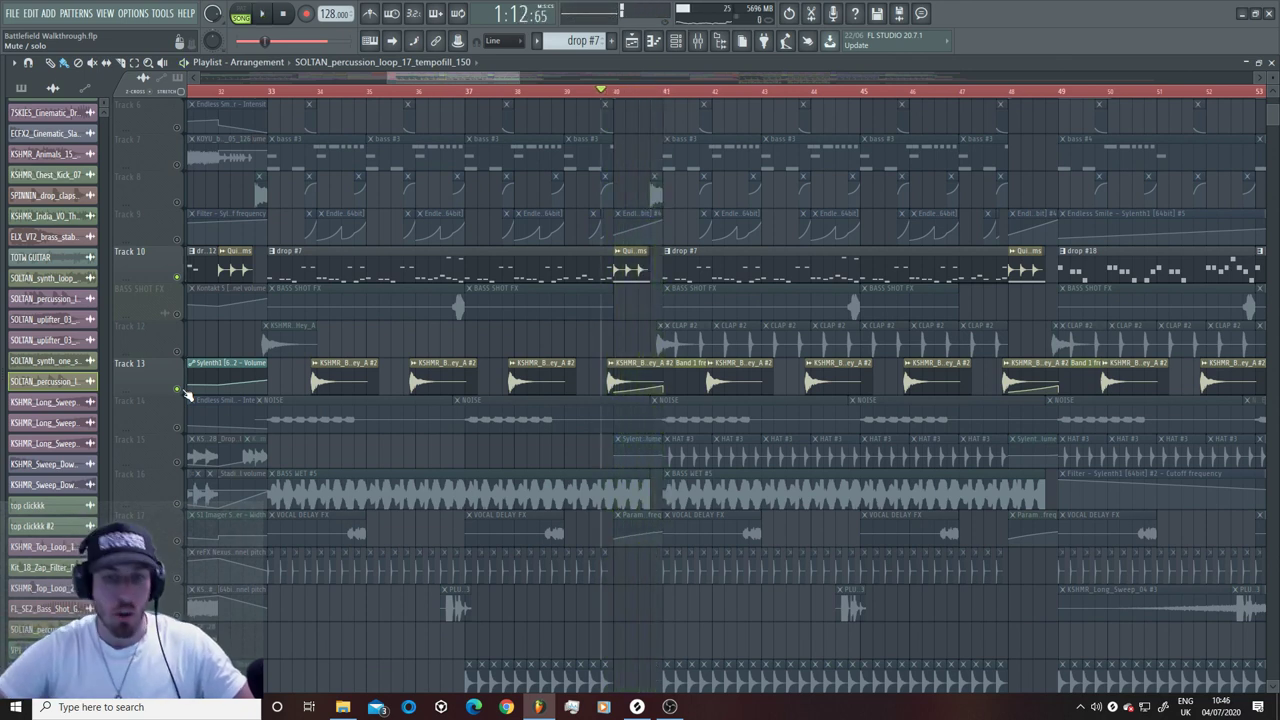
Step: Unmute Track 15 with its Sylenth1 volume automation and play it with Tracks 10 and 13 through bar 40
{"action": "left_click", "coordinate": [178, 463]}
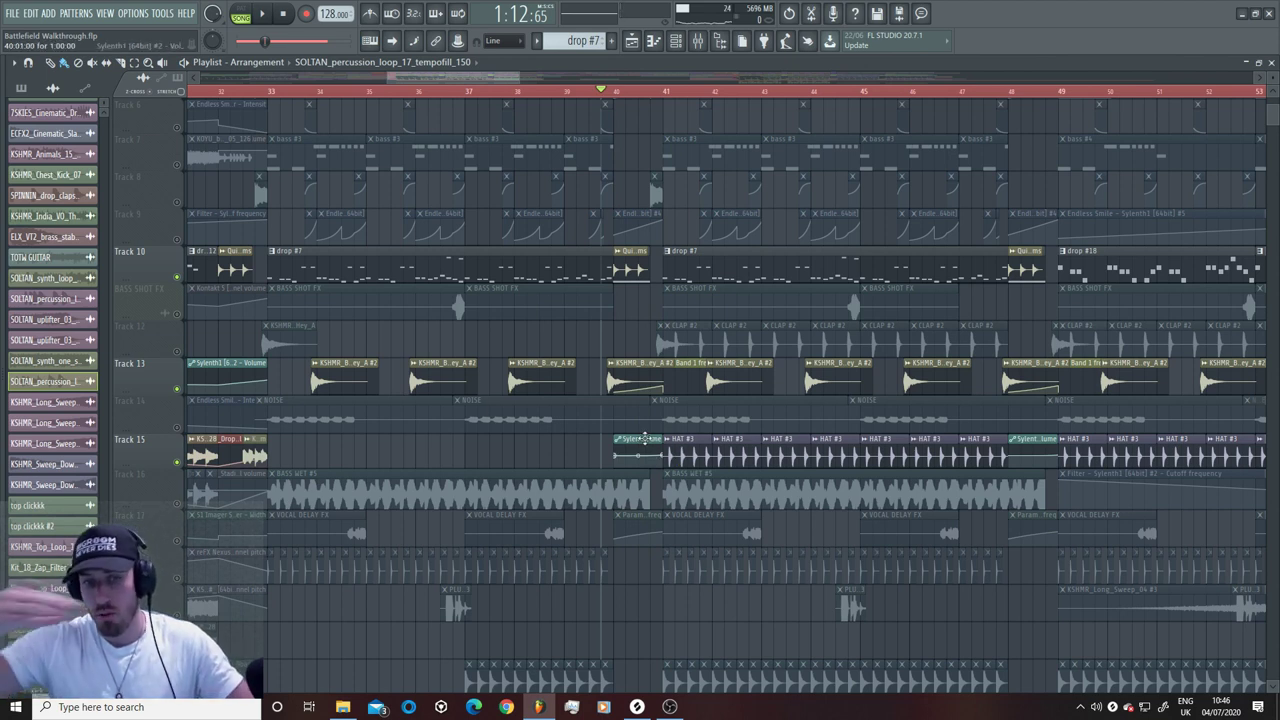
{"action": "key", "text": "space"}
{"action": "key", "text": "space"}
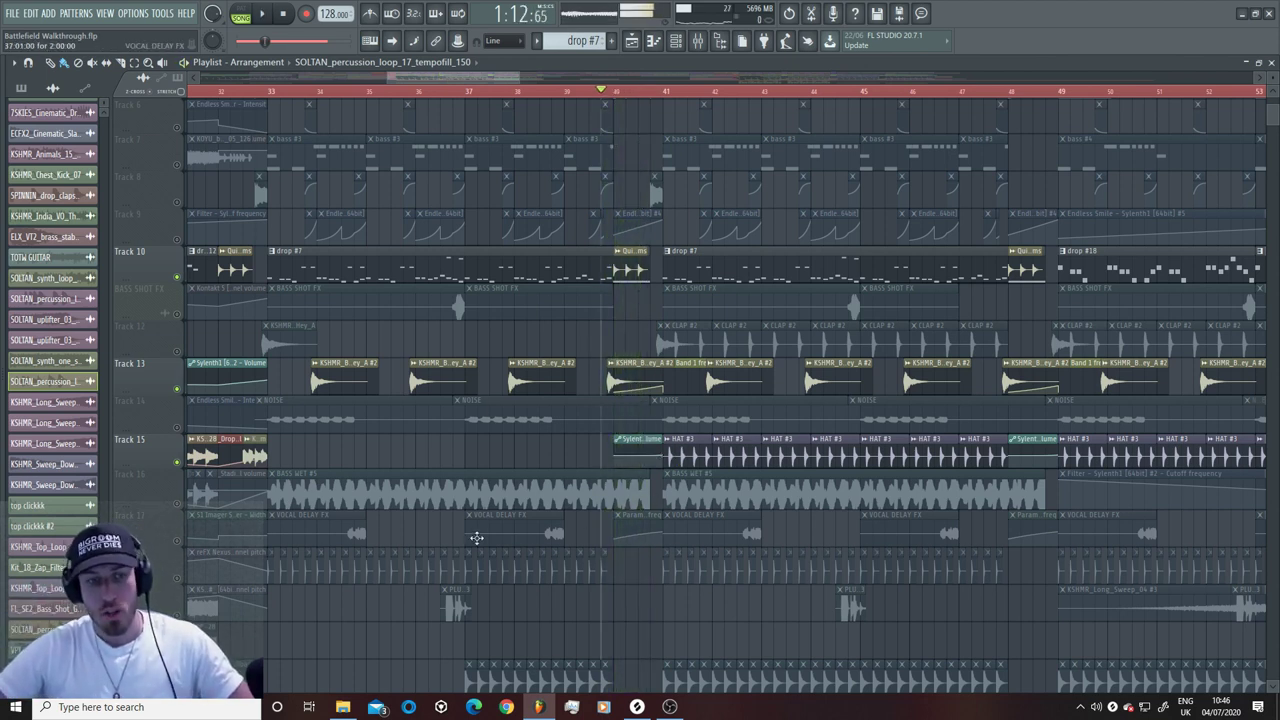
Step: Unmute Track 17 with its parametric EQ frequency automation and play it with Tracks 10, 13 and 15
{"action": "left_click", "coordinate": [185, 545]}
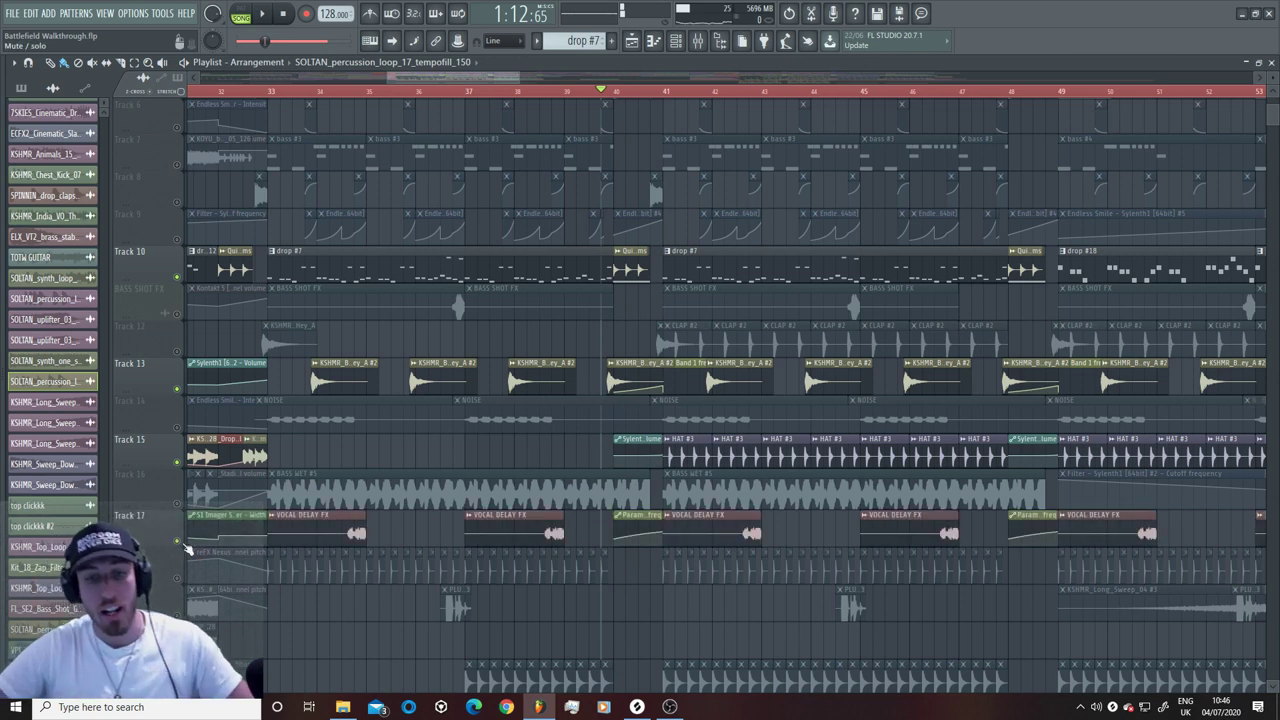
{"action": "key", "text": "space"}
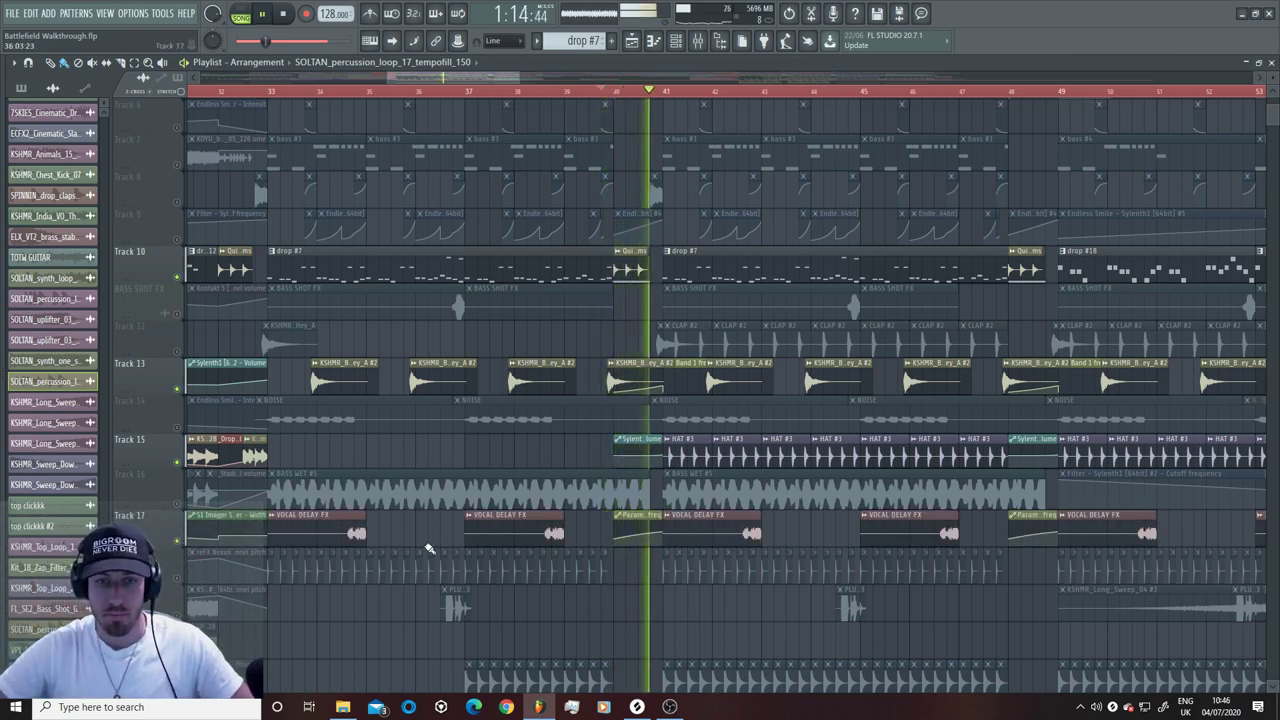
{"action": "key", "text": "space"}
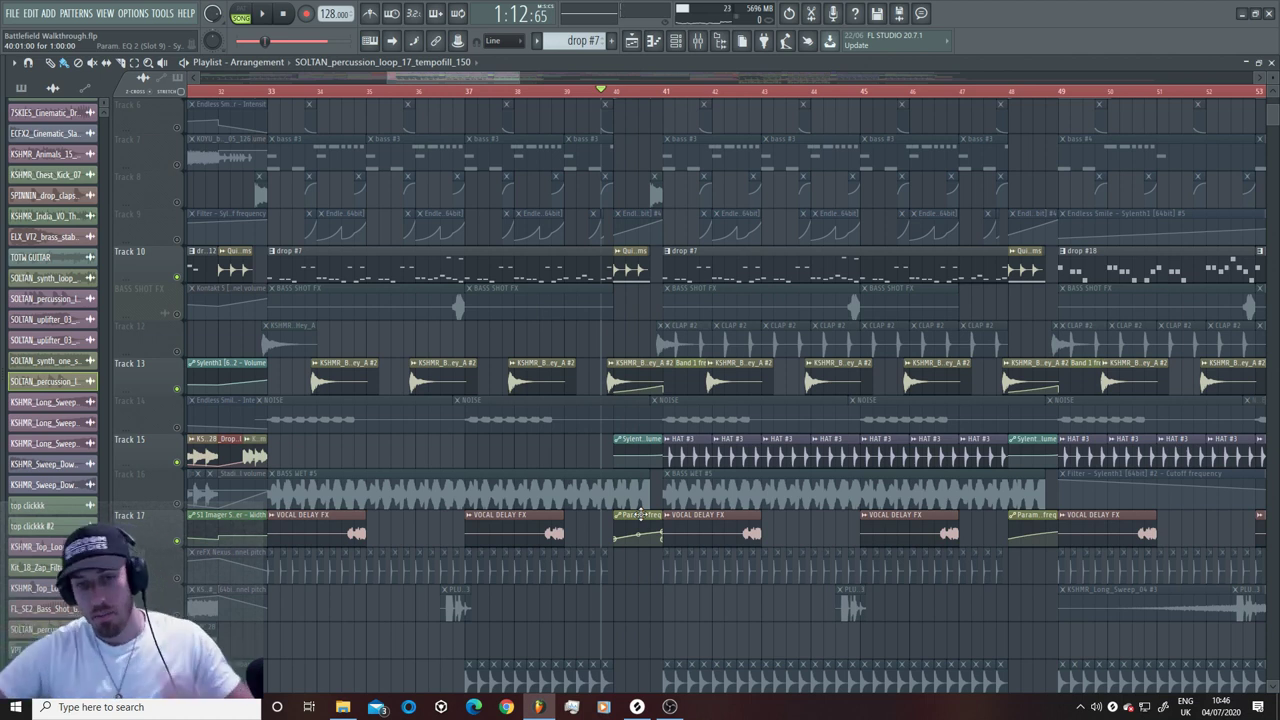
Step: Open the ninth-slot Fruity parametric EQ 2 on the Sylenth1 #2 mixer track and watch its curve move during bar 40 playback
{"action": "left_click", "coordinate": [640, 515]}
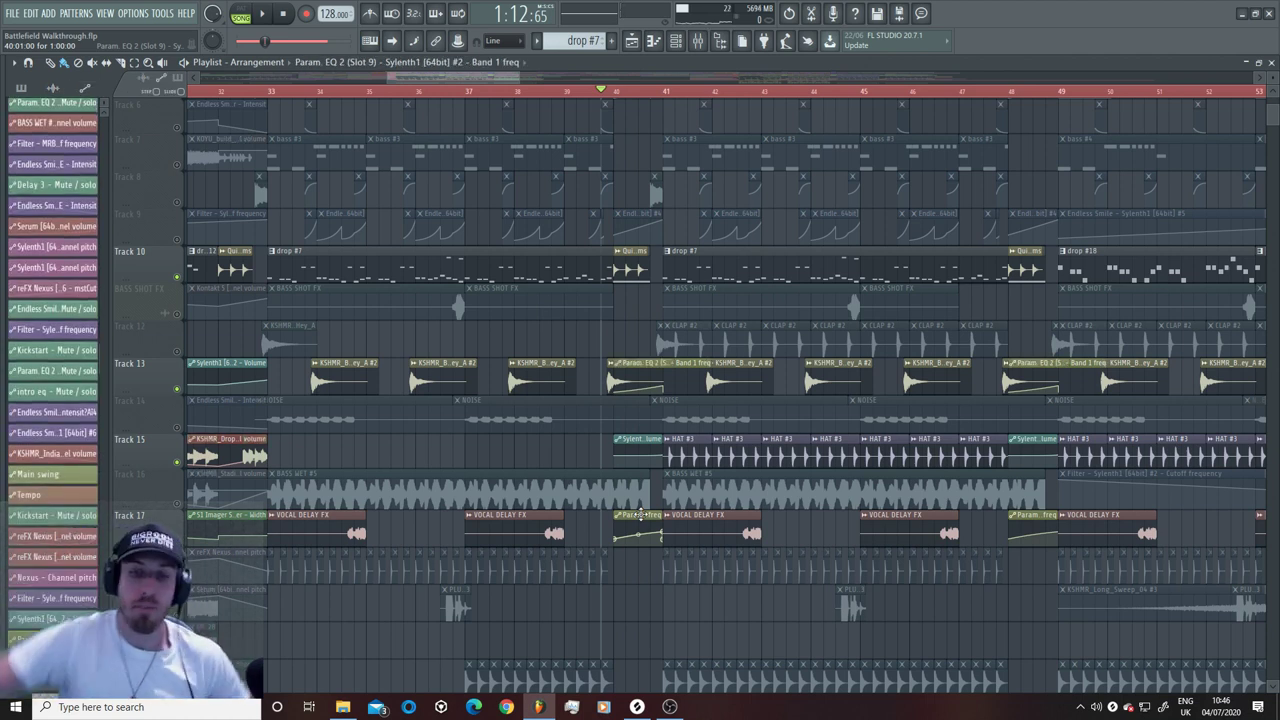
{"action": "double_click", "coordinate": [594, 277]}
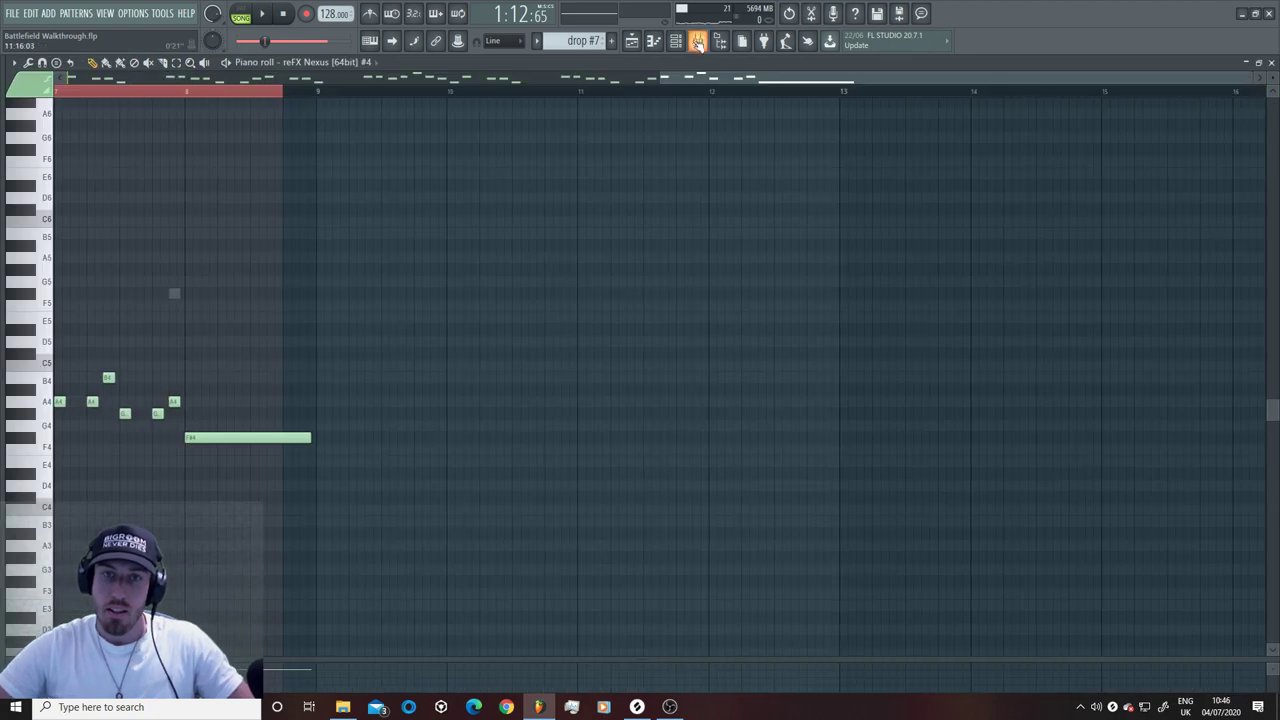
{"action": "left_click", "coordinate": [697, 41]}
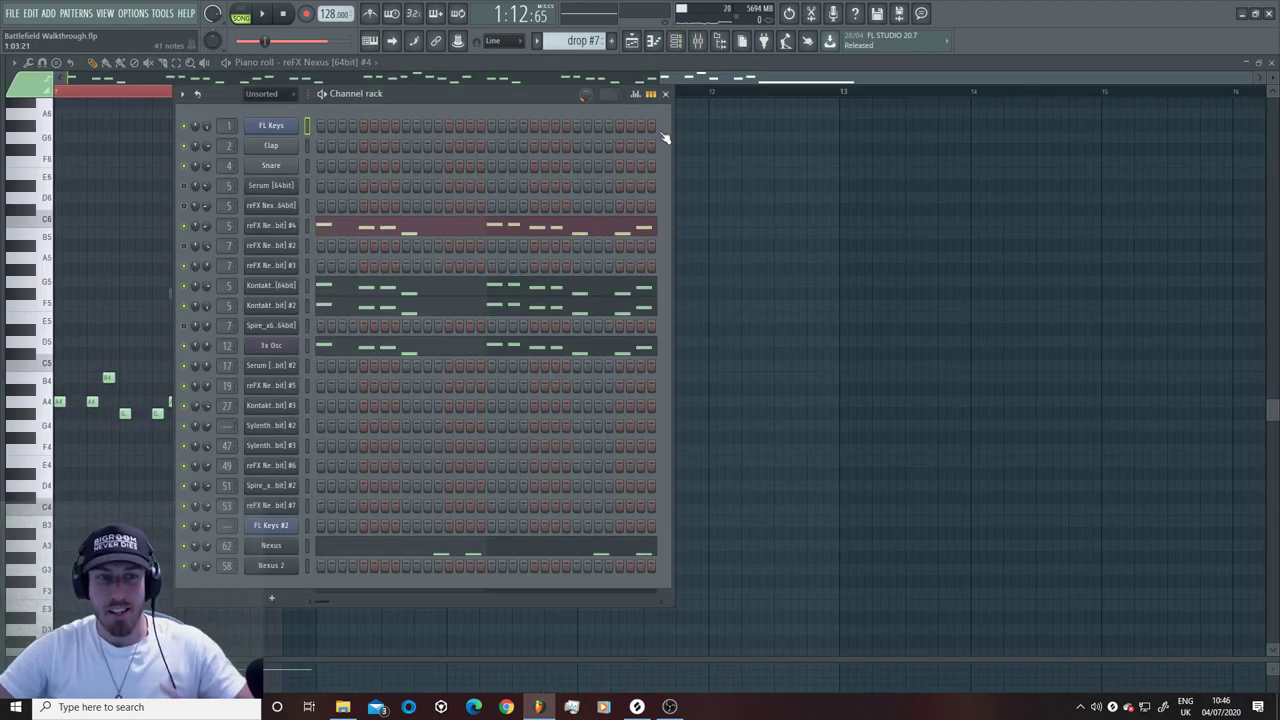
{"action": "left_click", "coordinate": [675, 41]}
{"action": "left_click", "coordinate": [698, 41]}
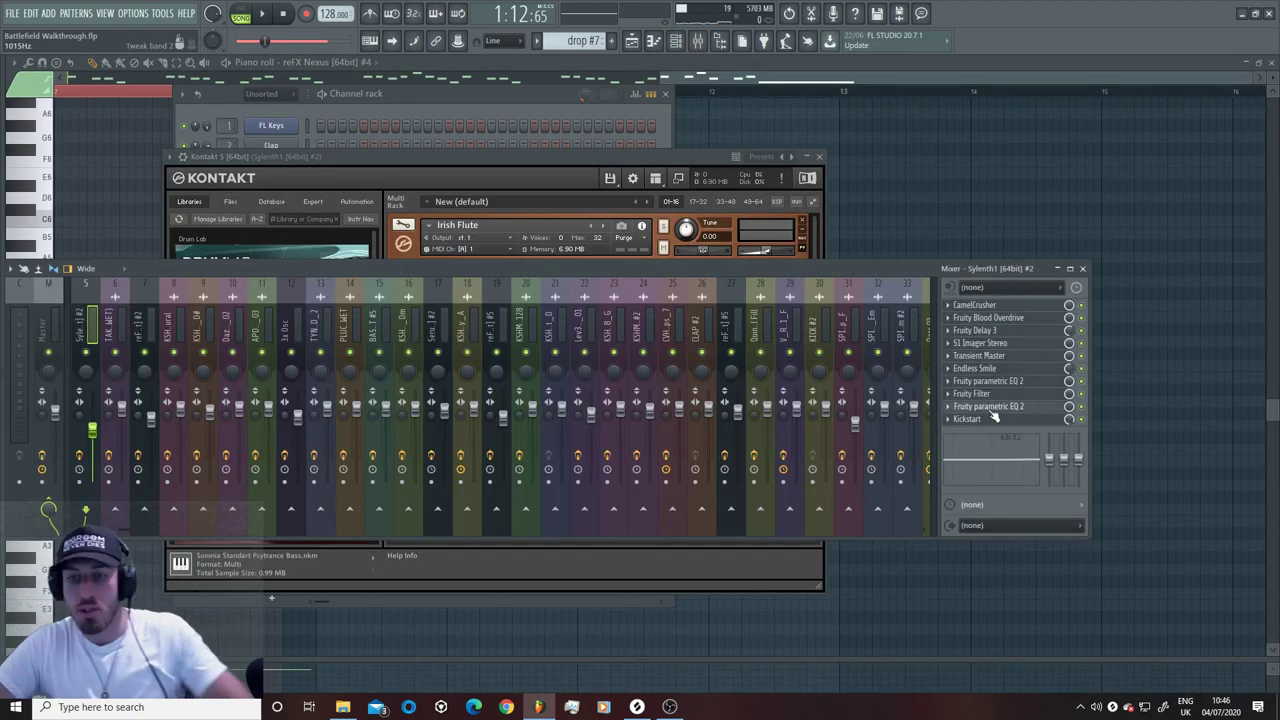
{"action": "left_click", "coordinate": [992, 408]}
{"action": "key", "text": "space"}
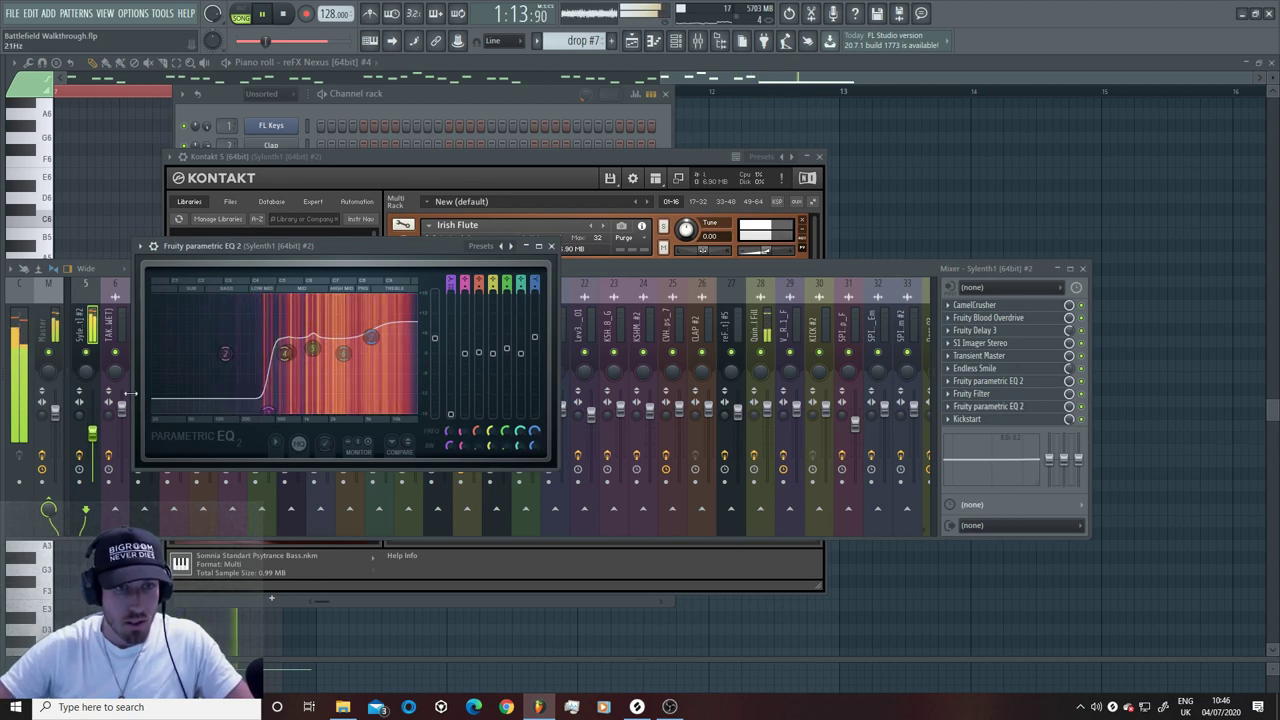
{"action": "key", "text": "space"}
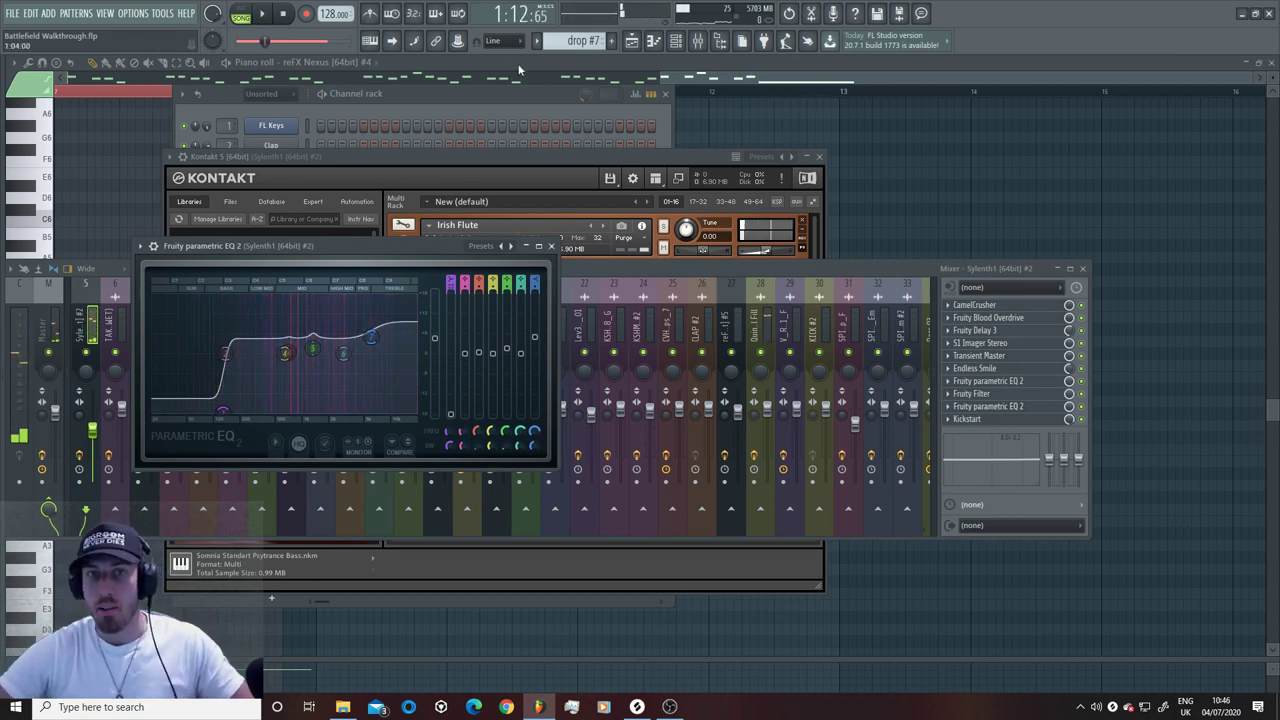
Step: Return to the playlist, widen the view to about bar 81, solo Track 3, and open its KSHMR_Ethnic_Drum_Loop_30_128 sample at bar 45
{"action": "left_click", "coordinate": [631, 42]}
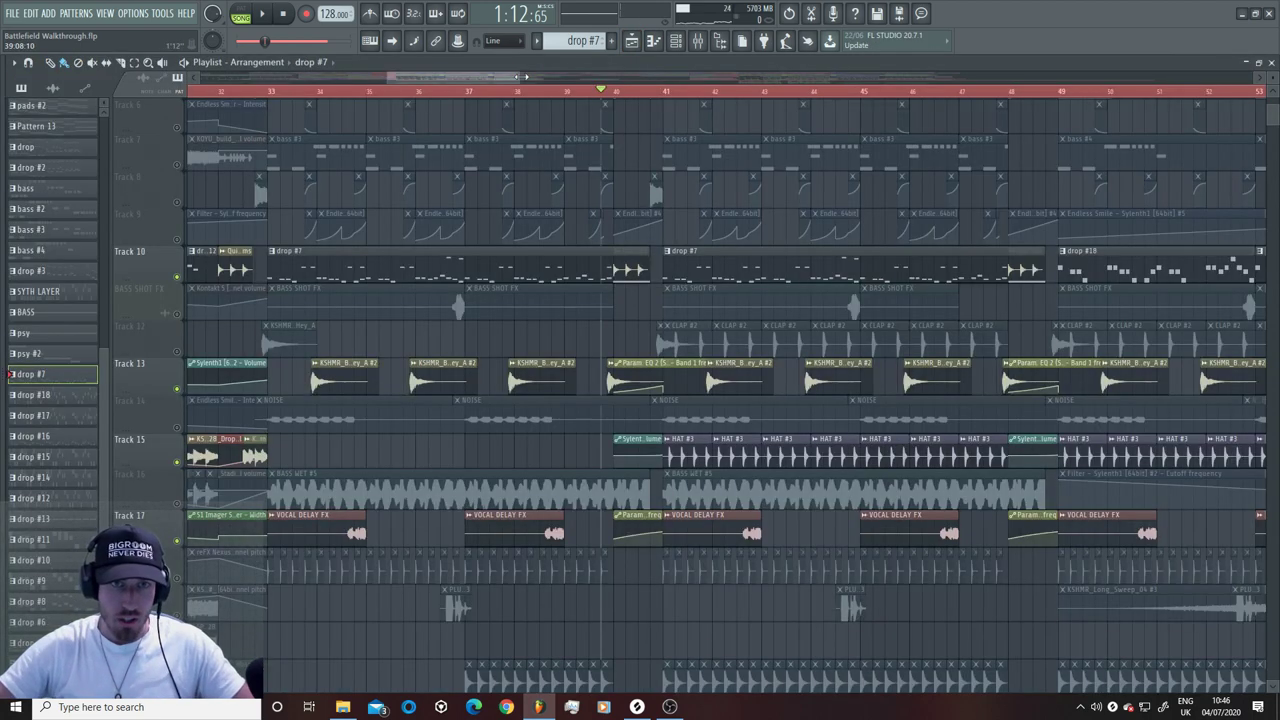
{"action": "left_click_drag", "start_coordinate": [518, 76], "coordinate": [701, 106]}
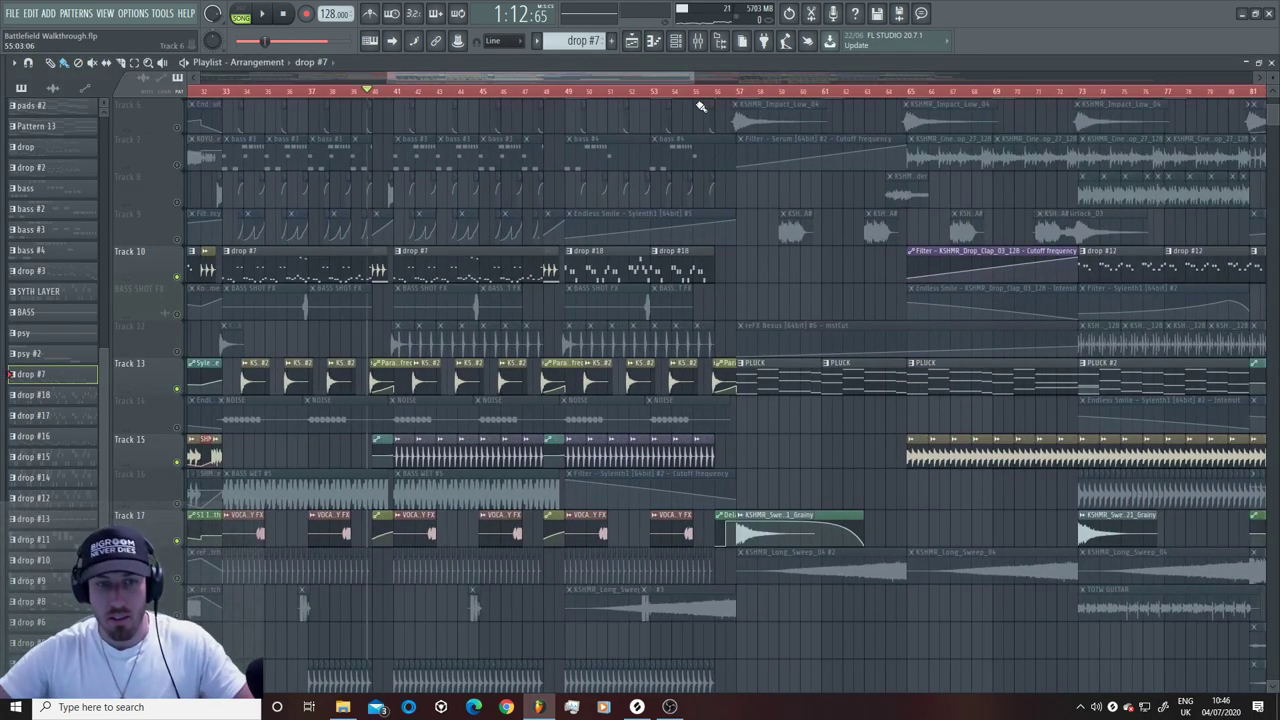
{"action": "scroll", "coordinate": [362, 415], "scroll_direction": "down", "scroll_amount": 5}
{"action": "scroll", "coordinate": [243, 357], "scroll_direction": "up", "scroll_amount": 7}
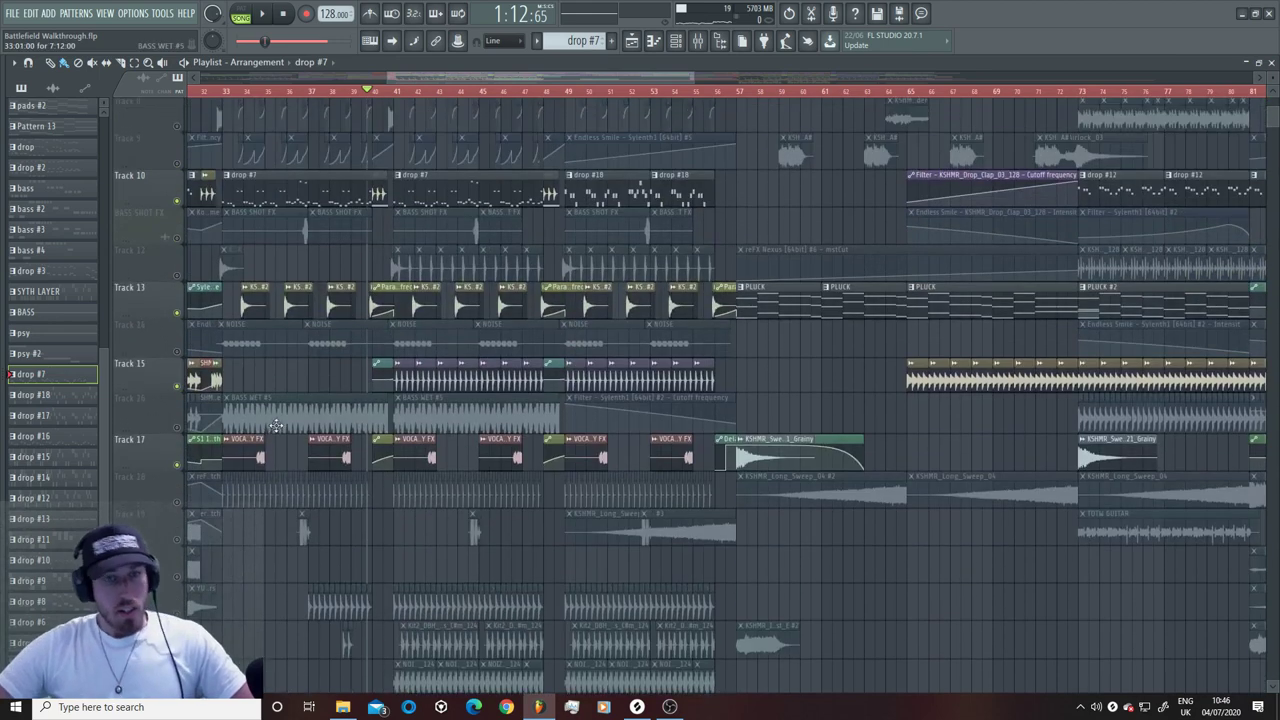
{"action": "scroll", "coordinate": [284, 408], "scroll_direction": "up", "scroll_amount": 3}
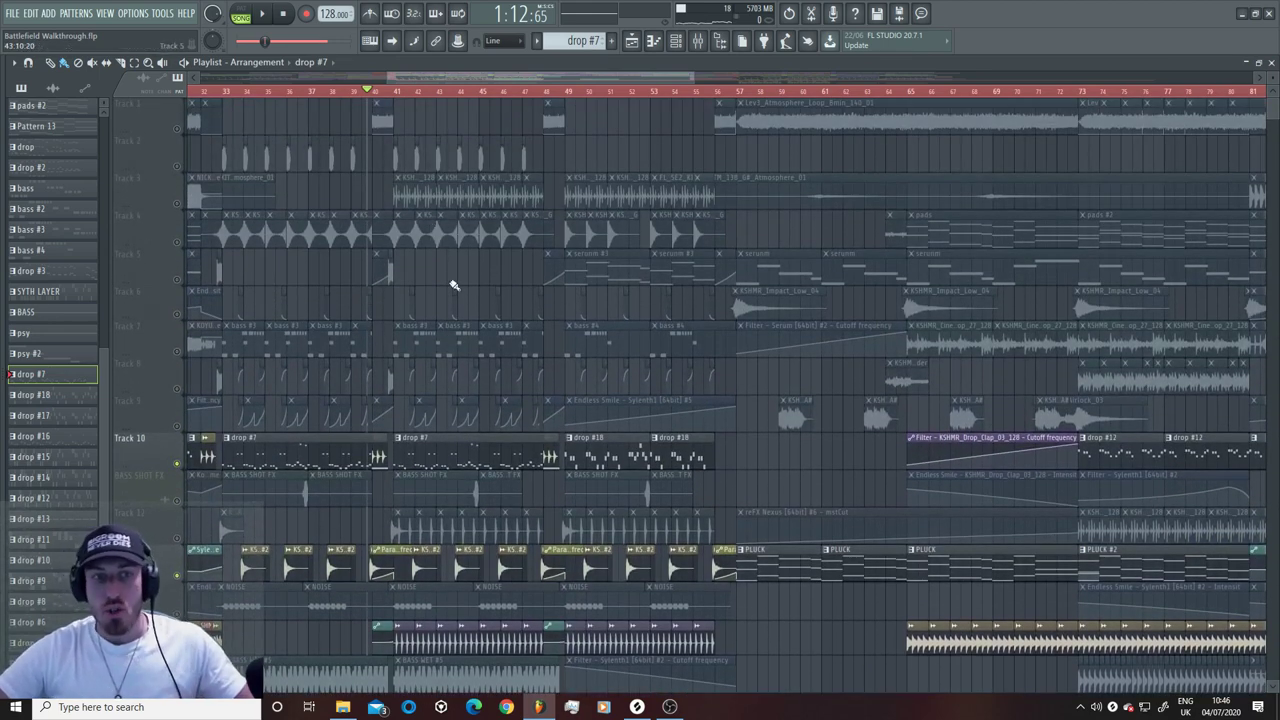
{"action": "left_click", "coordinate": [222, 199]}
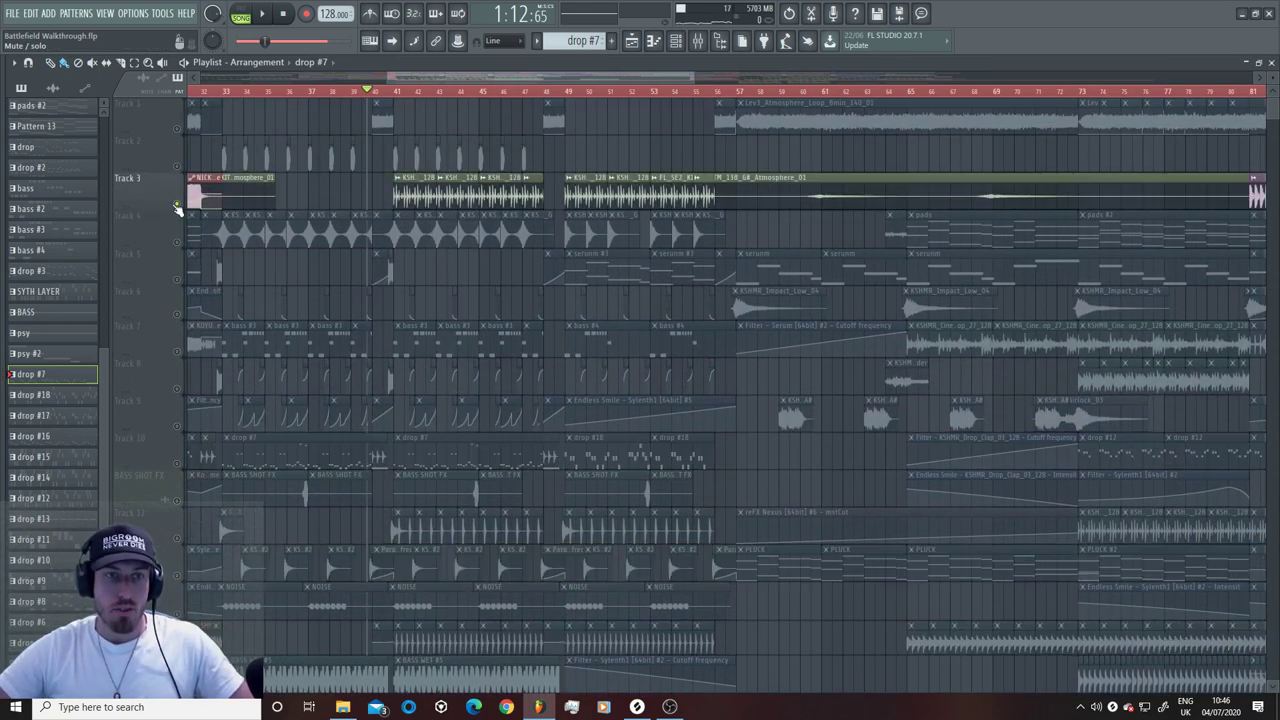
{"action": "double_click", "coordinate": [432, 196]}
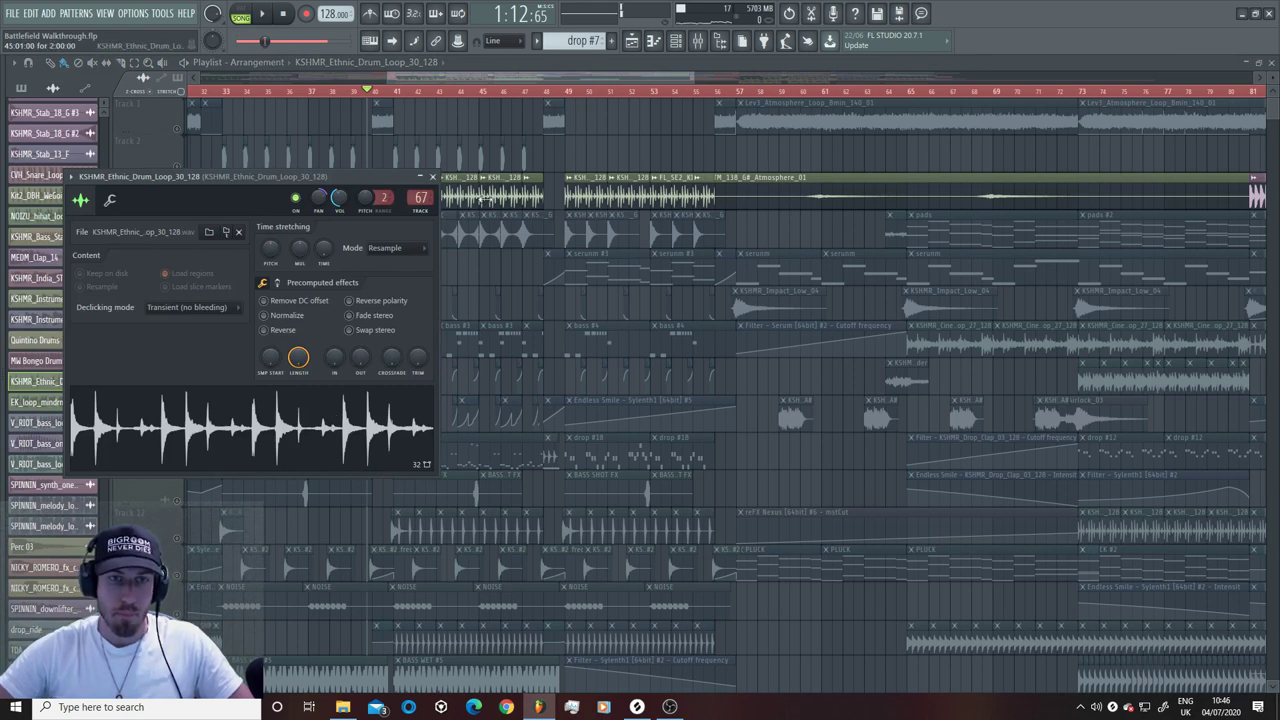
Step: Close the ethnic drum loop sample, set playback to start at bar 41, then solo Track 12 and play it
{"action": "left_click", "coordinate": [436, 172]}
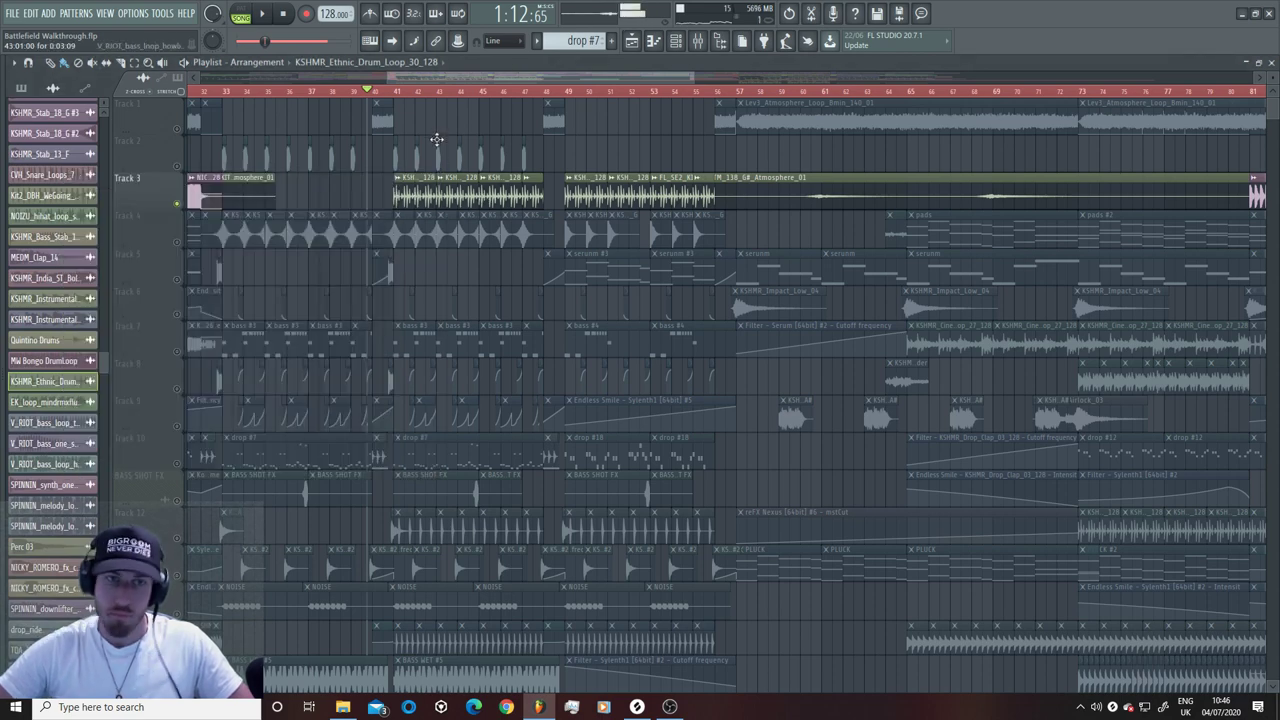
{"action": "left_click", "coordinate": [400, 92]}
{"action": "scroll", "coordinate": [468, 380], "scroll_direction": "down", "scroll_amount": 3}
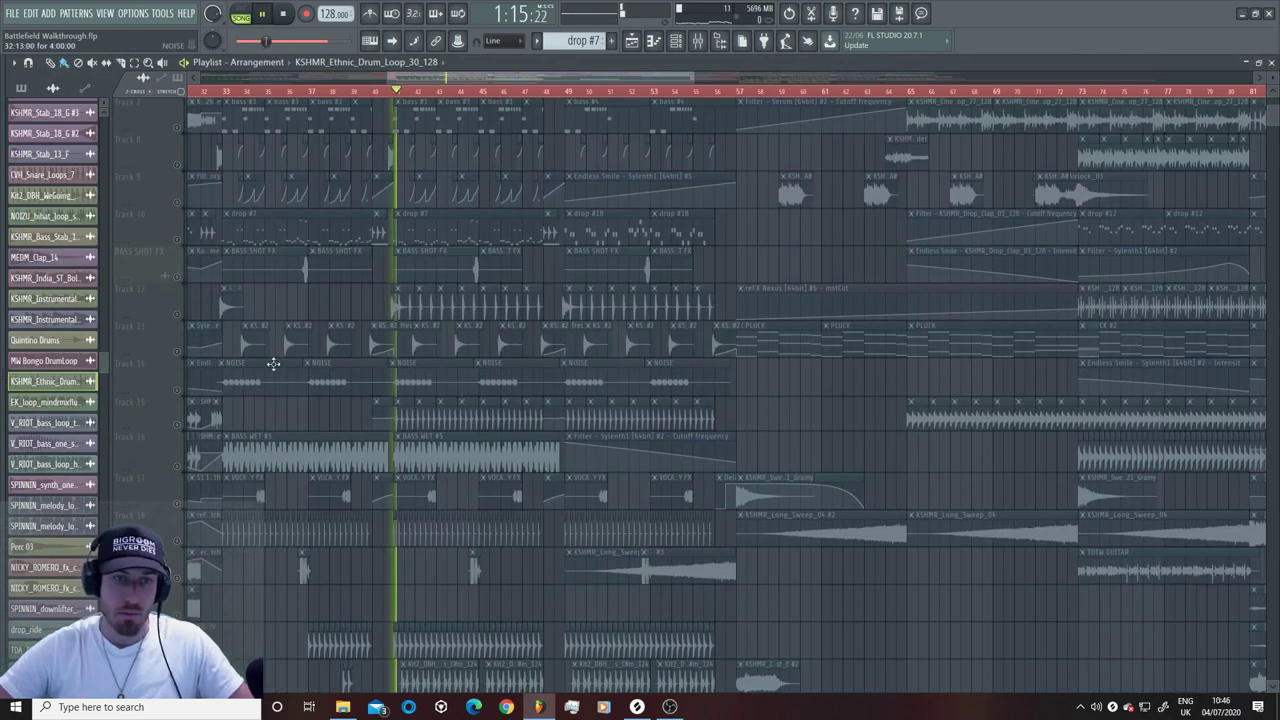
{"action": "left_click", "coordinate": [178, 316]}
{"action": "key", "text": "space"}
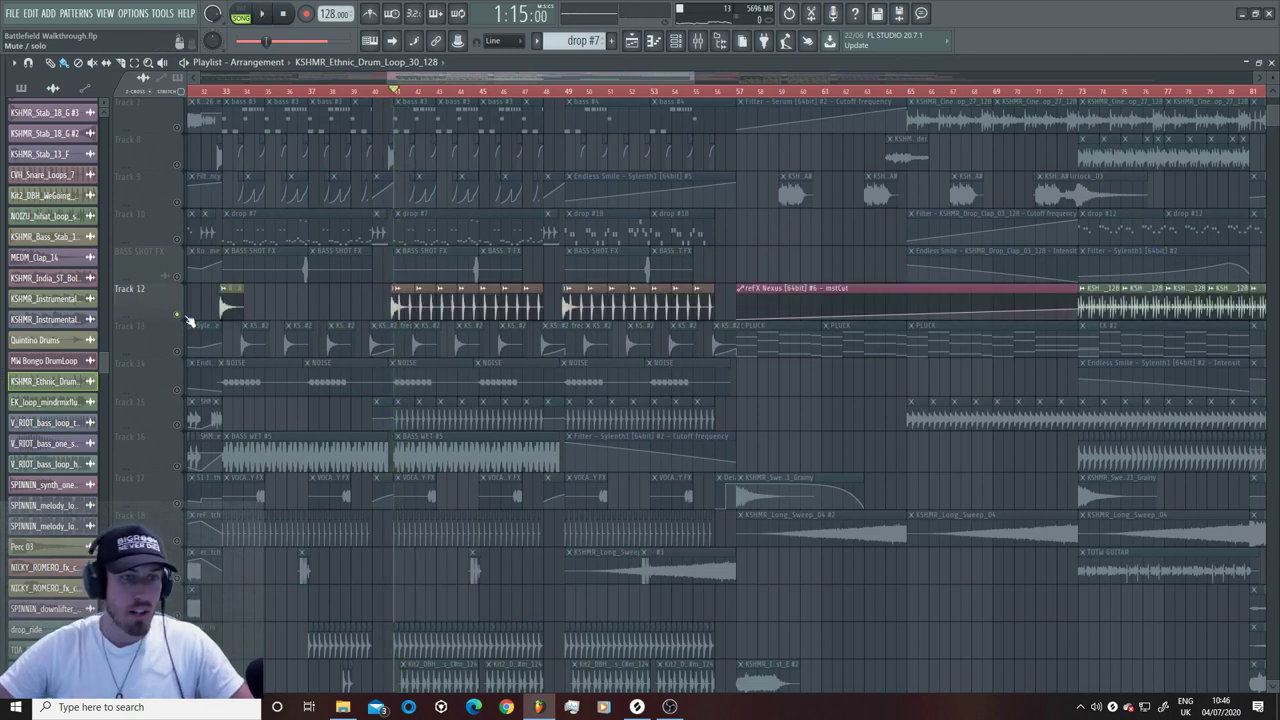
{"action": "key", "text": "space"}
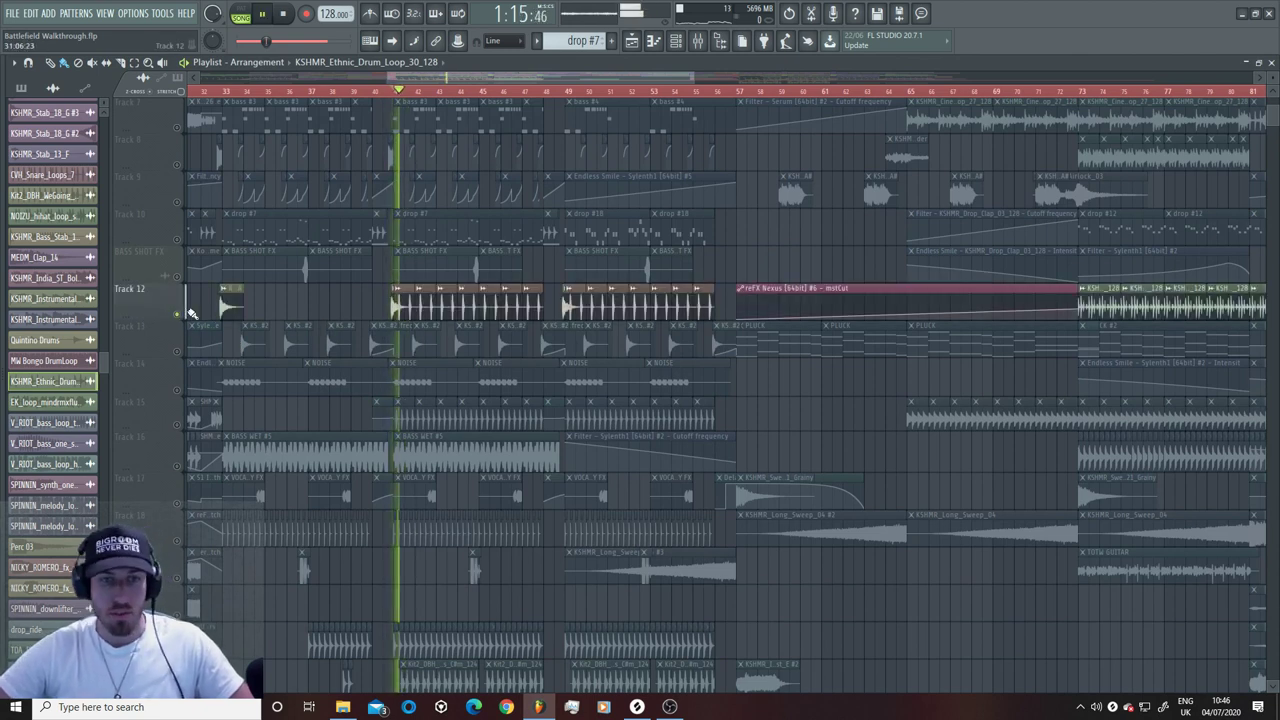
Step: Open Track 12's CLAP #2 sample, replay the claps from bar 41, and close the sample window
{"action": "double_click", "coordinate": [478, 300]}
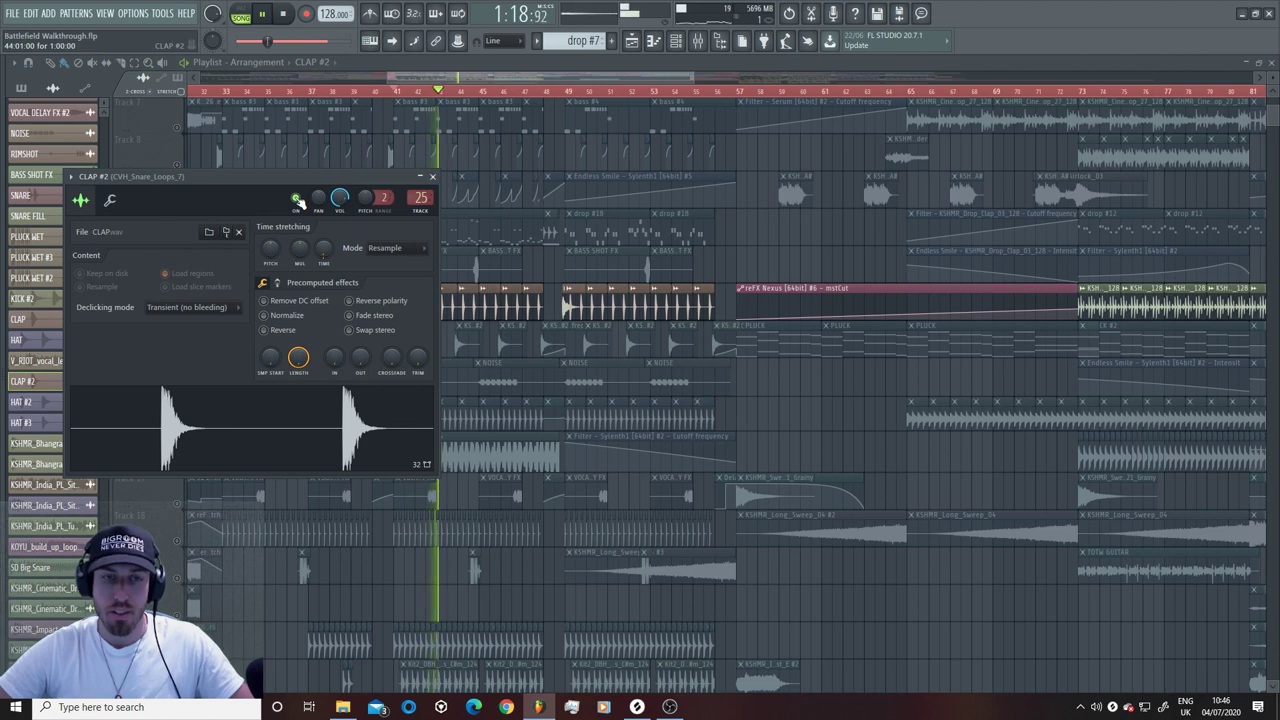
{"action": "key", "text": "space"}
{"action": "key", "text": "space"}
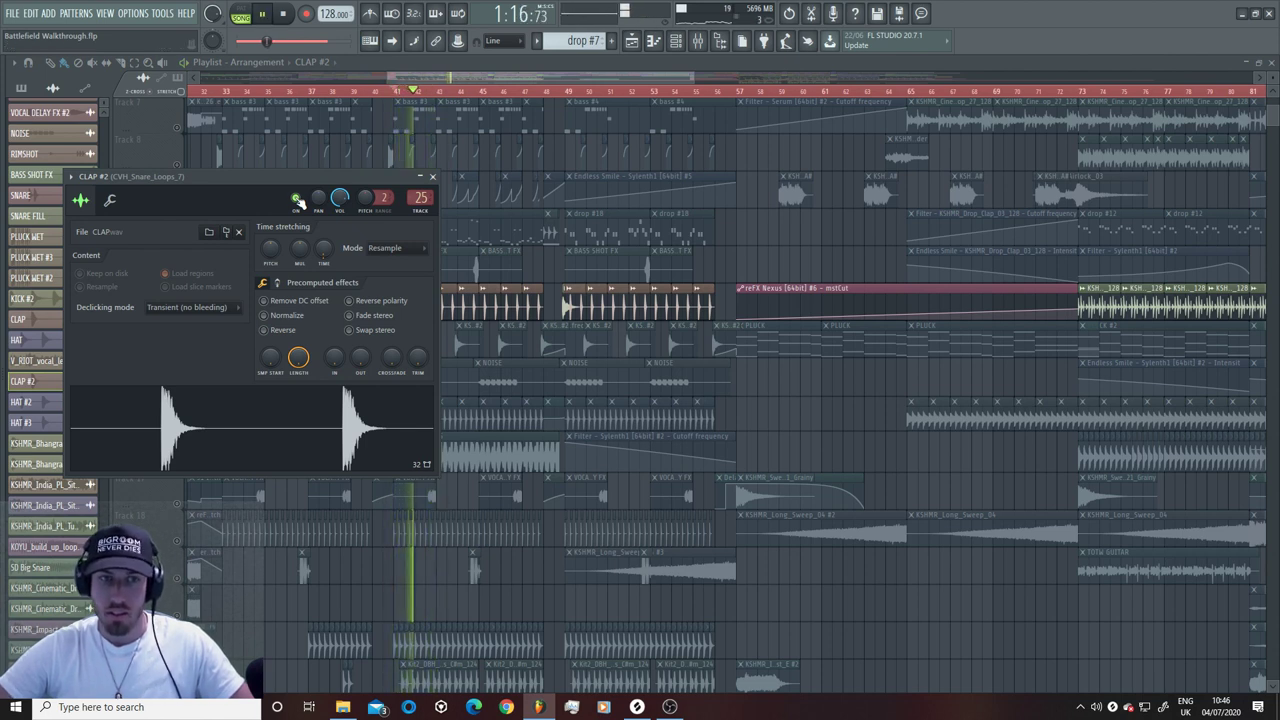
{"action": "key", "text": "space"}
{"action": "key", "text": "Escape"}
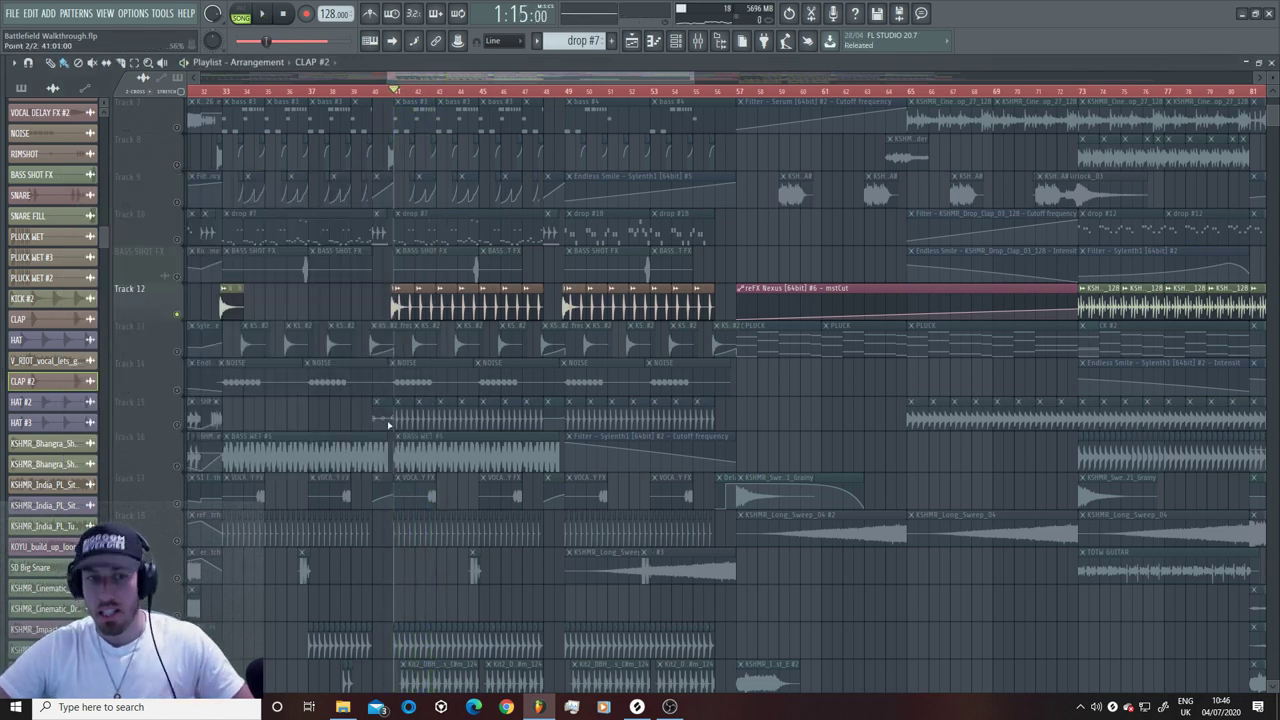
Step: Unmute Track 15 and play its HAT #3 clips together with Track 12 from bar 41
{"action": "left_click", "coordinate": [169, 405]}
{"action": "key", "text": "space"}
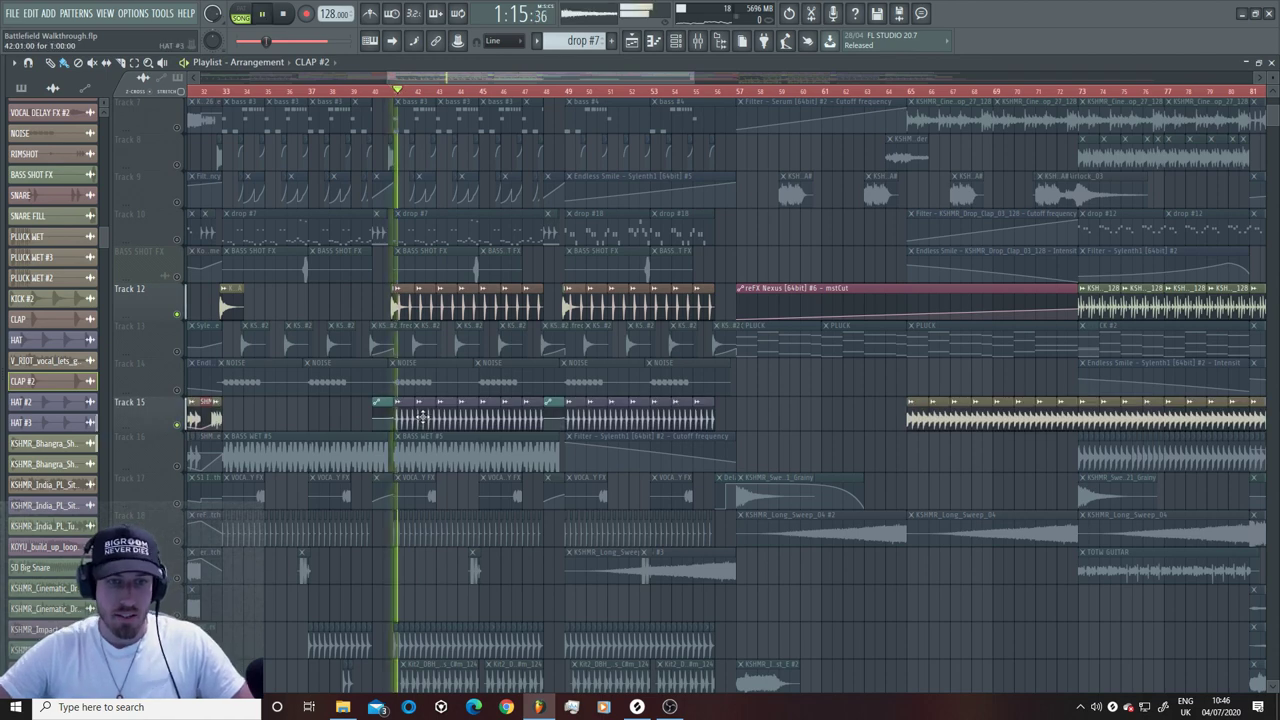
{"action": "key", "text": "Escape"}
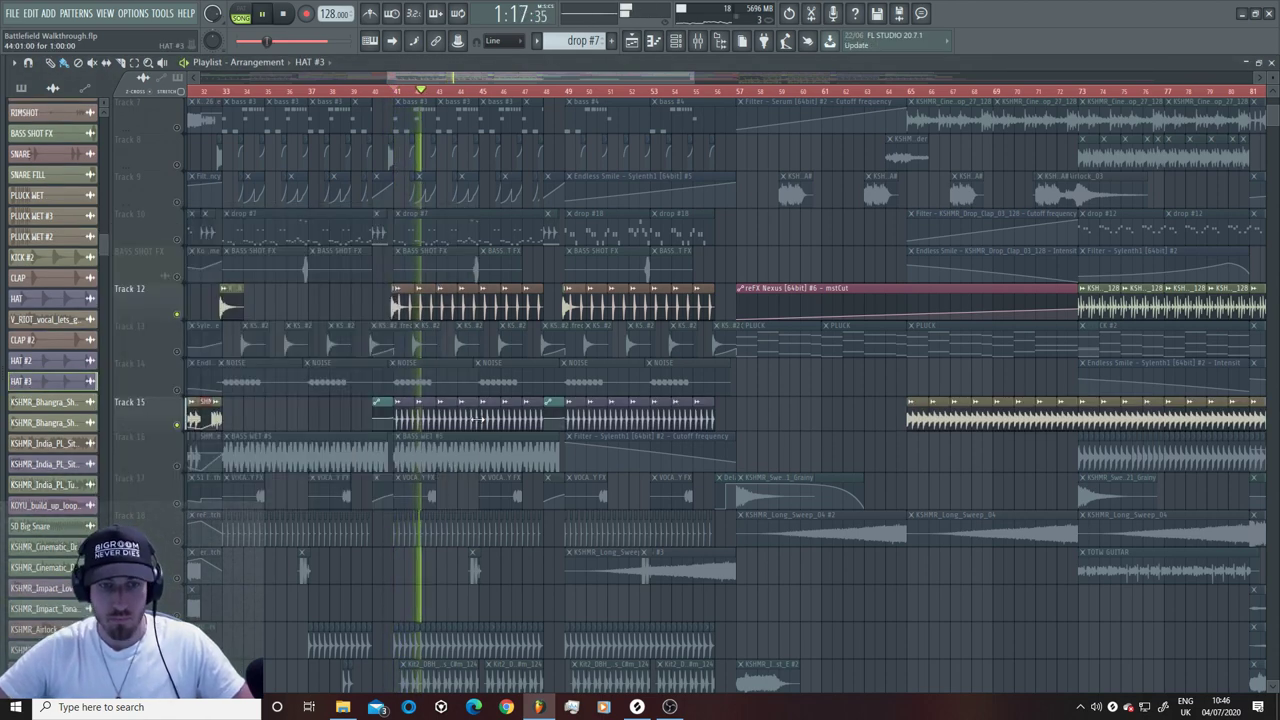
{"action": "scroll", "coordinate": [477, 420], "scroll_direction": "down", "scroll_amount": 3}
{"action": "key", "text": "space"}
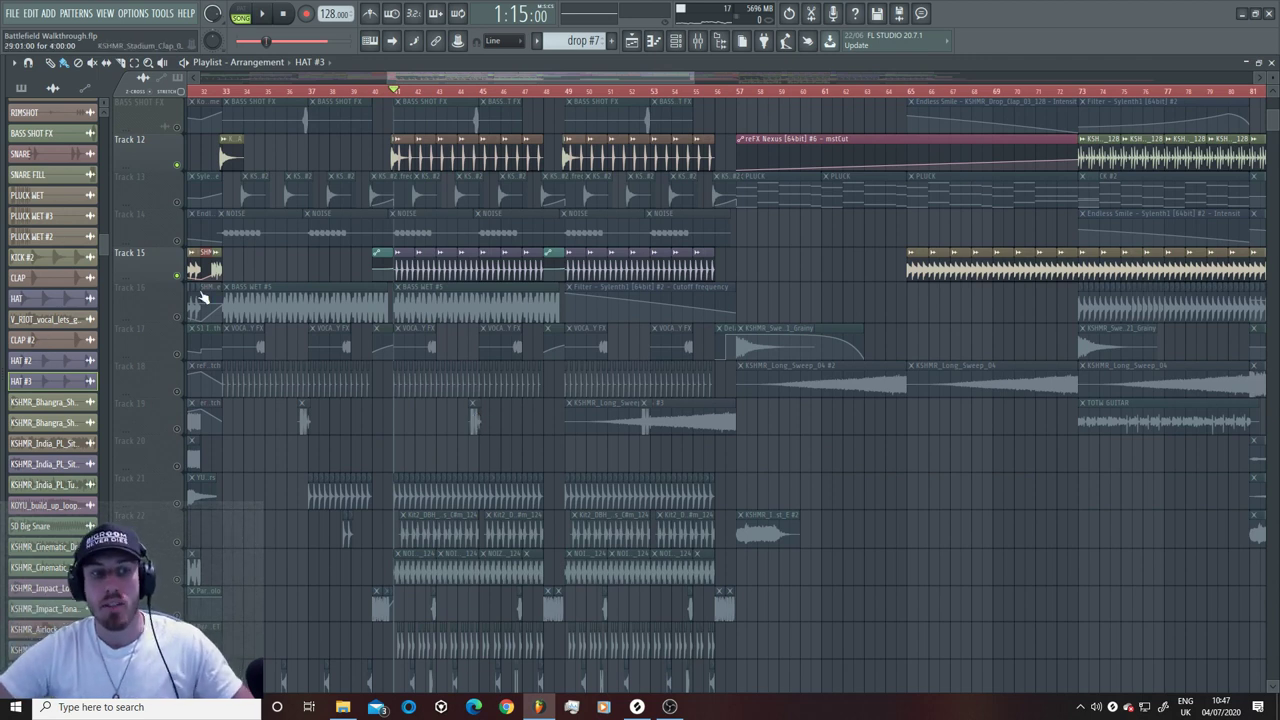
Step: Unmute Track 16 and play its BASS WET #5 clip with Tracks 12 and 15 from bar 41
{"action": "left_click", "coordinate": [178, 316]}
{"action": "key", "text": "space"}
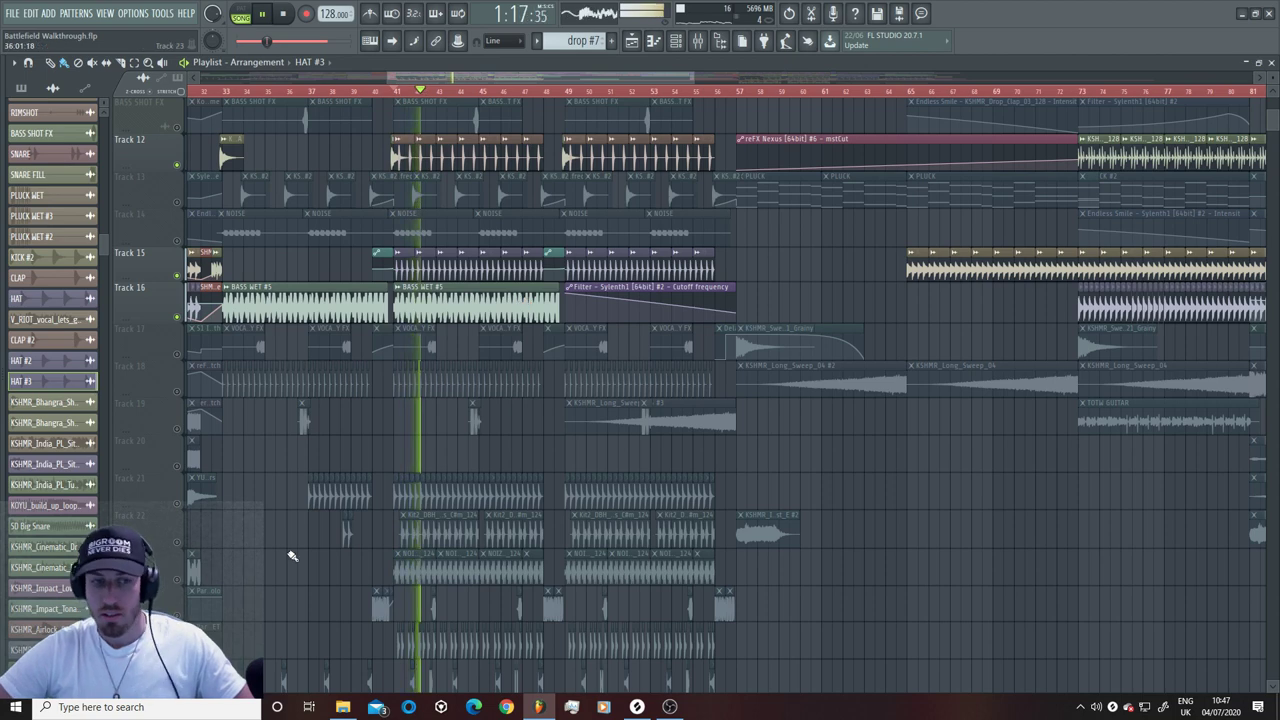
{"action": "key", "text": "space"}
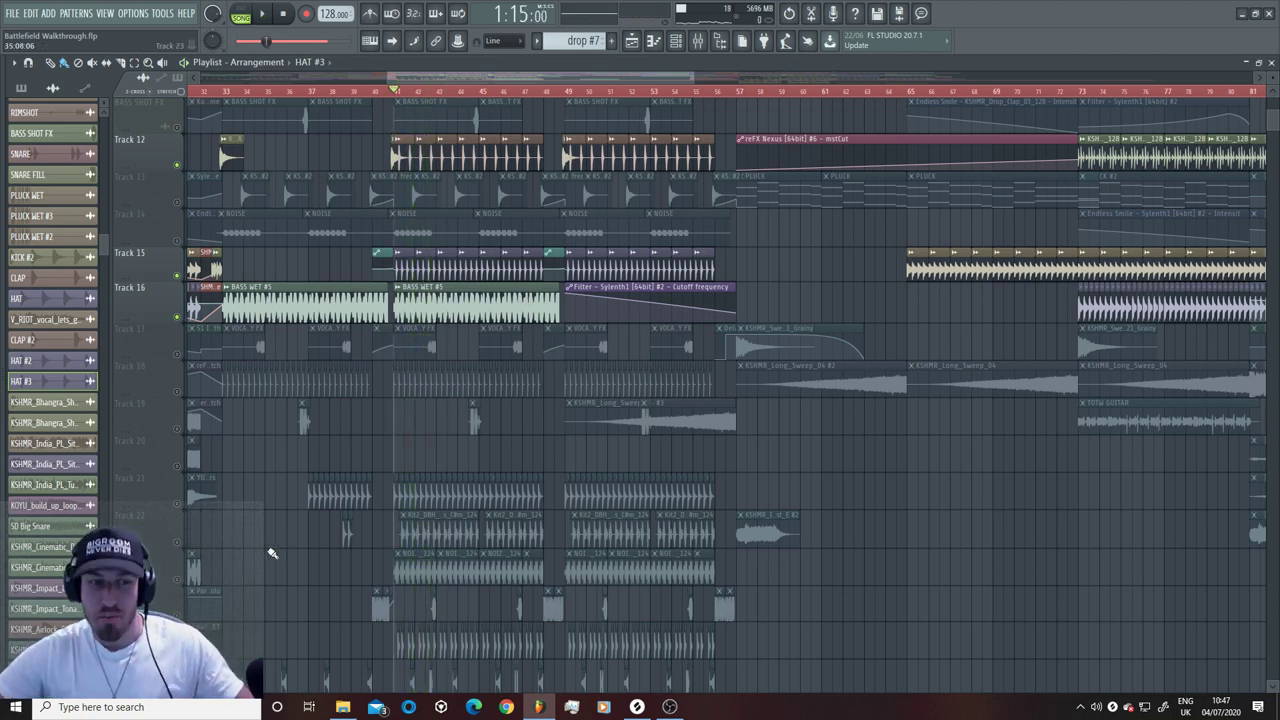
Step: Unmute Track 22, inspect its Kit2_DBH_WeGoing_Hihats_C#m_124 sample, and play it with Tracks 12, 15 and 16
{"action": "left_click", "coordinate": [430, 514]}
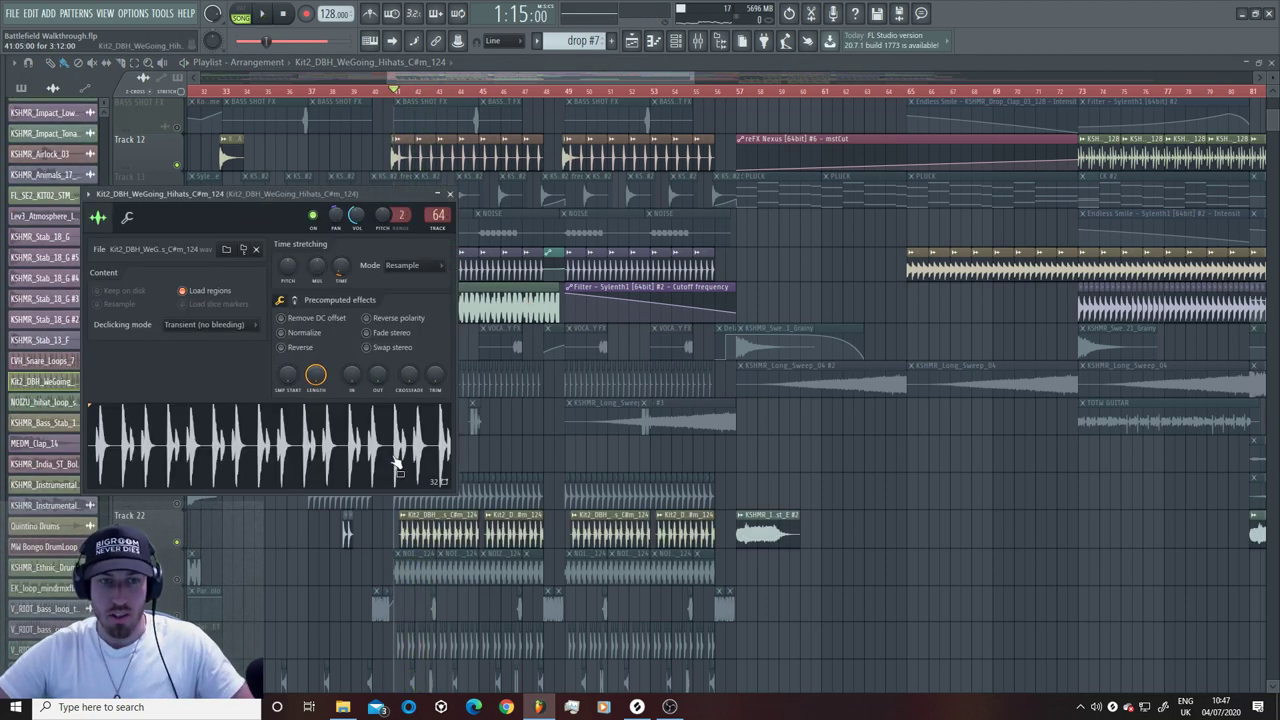
{"action": "left_click", "coordinate": [450, 193]}
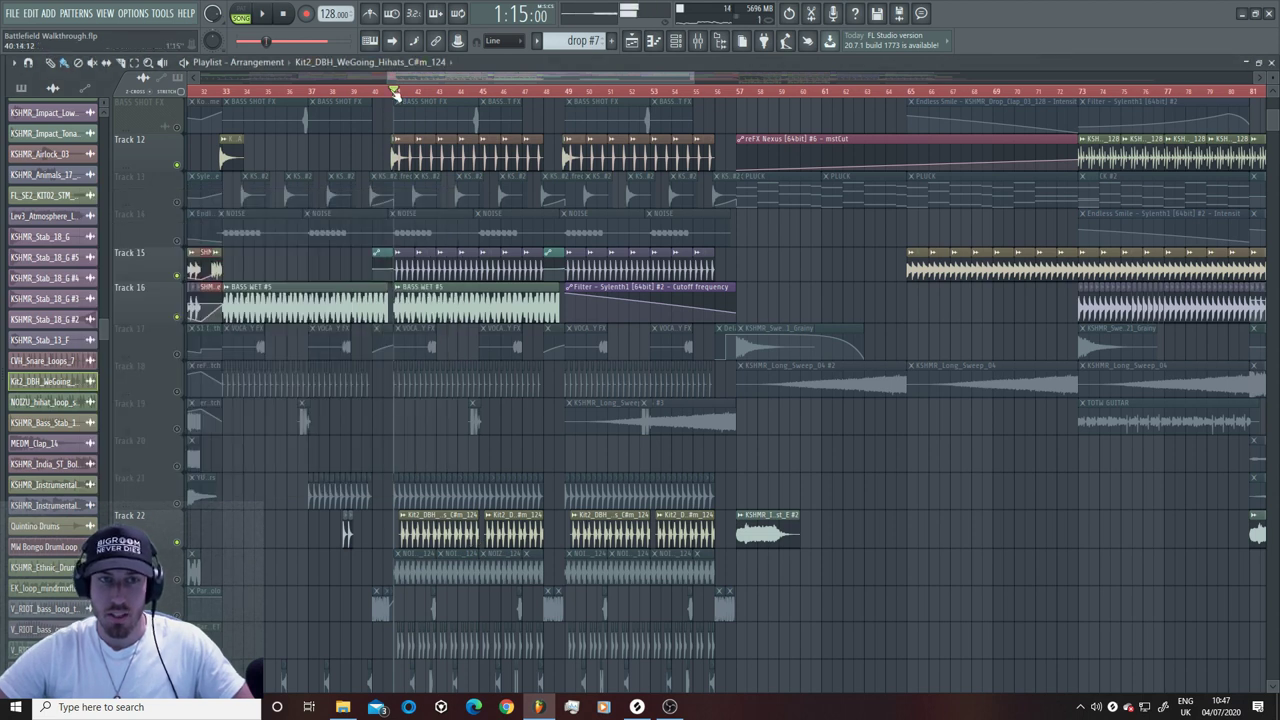
{"action": "key", "text": "space"}
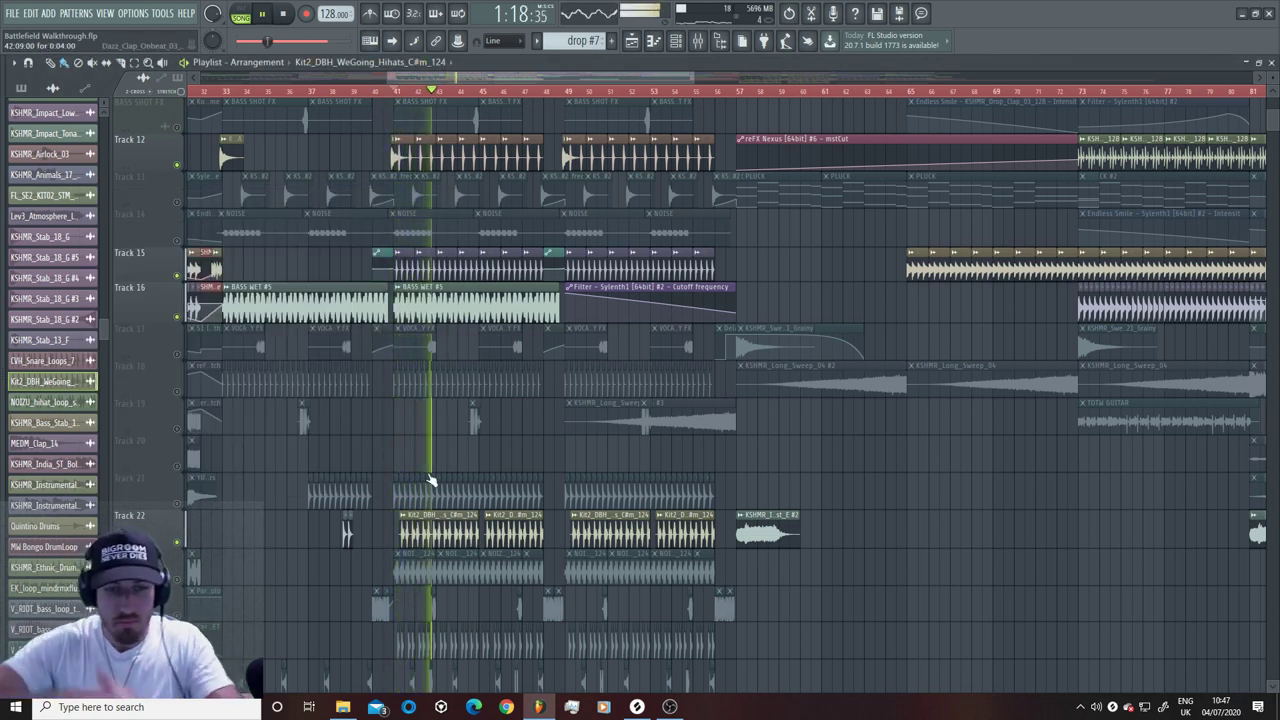
{"action": "key", "text": "space"}
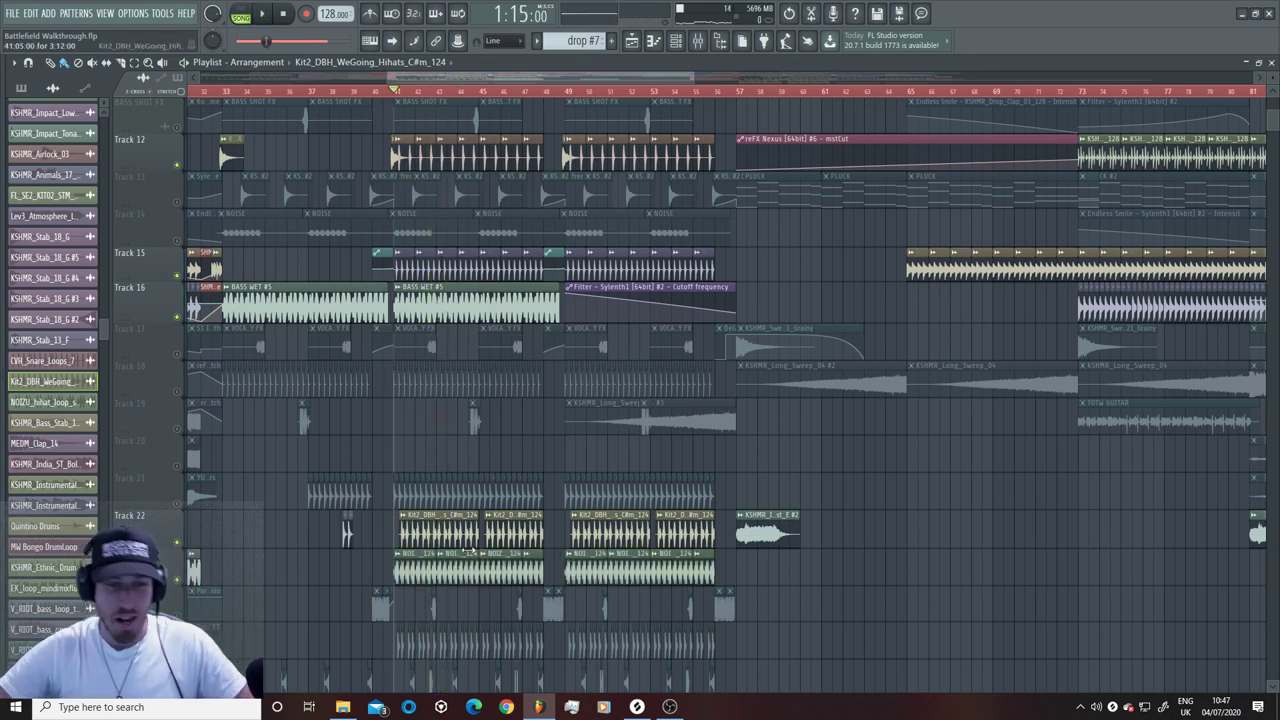
Step: With Track 23 unmuted, inspect its NOIZU_hihat_loop_shuffle_02_124 sample and play it with the other active layers from bar 41
{"action": "left_click", "coordinate": [400, 553]}
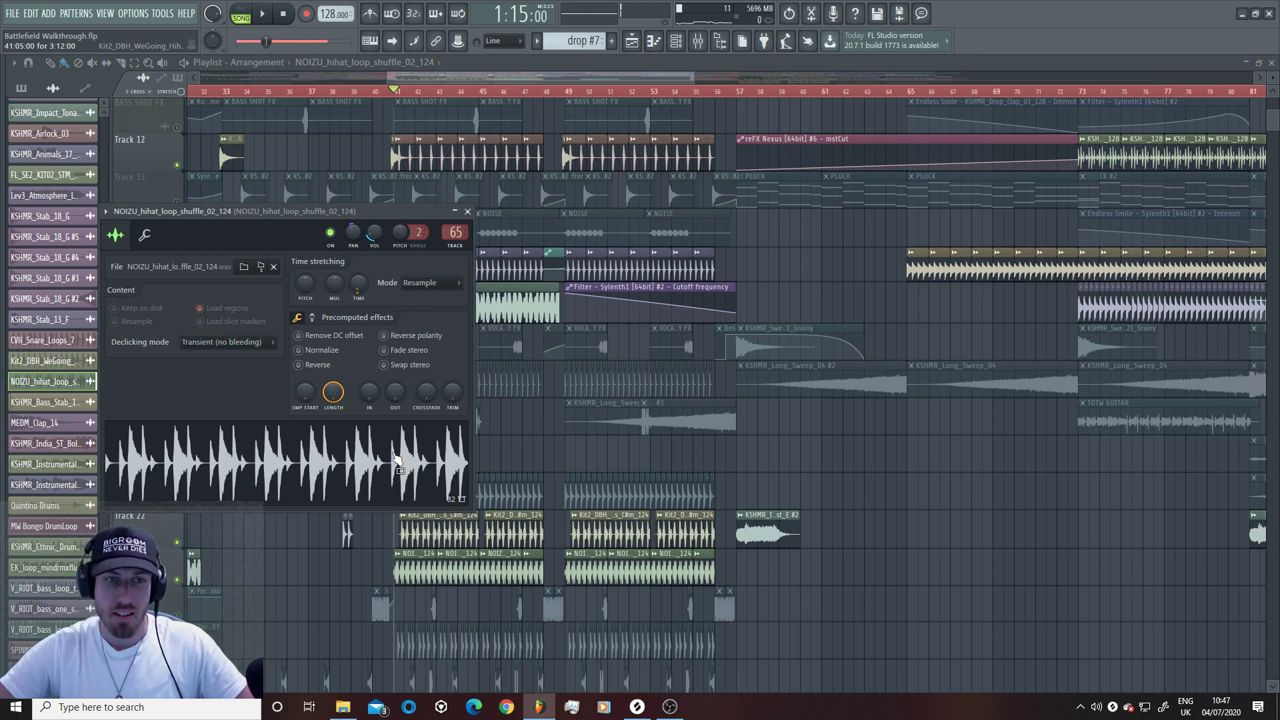
{"action": "left_click", "coordinate": [397, 91]}
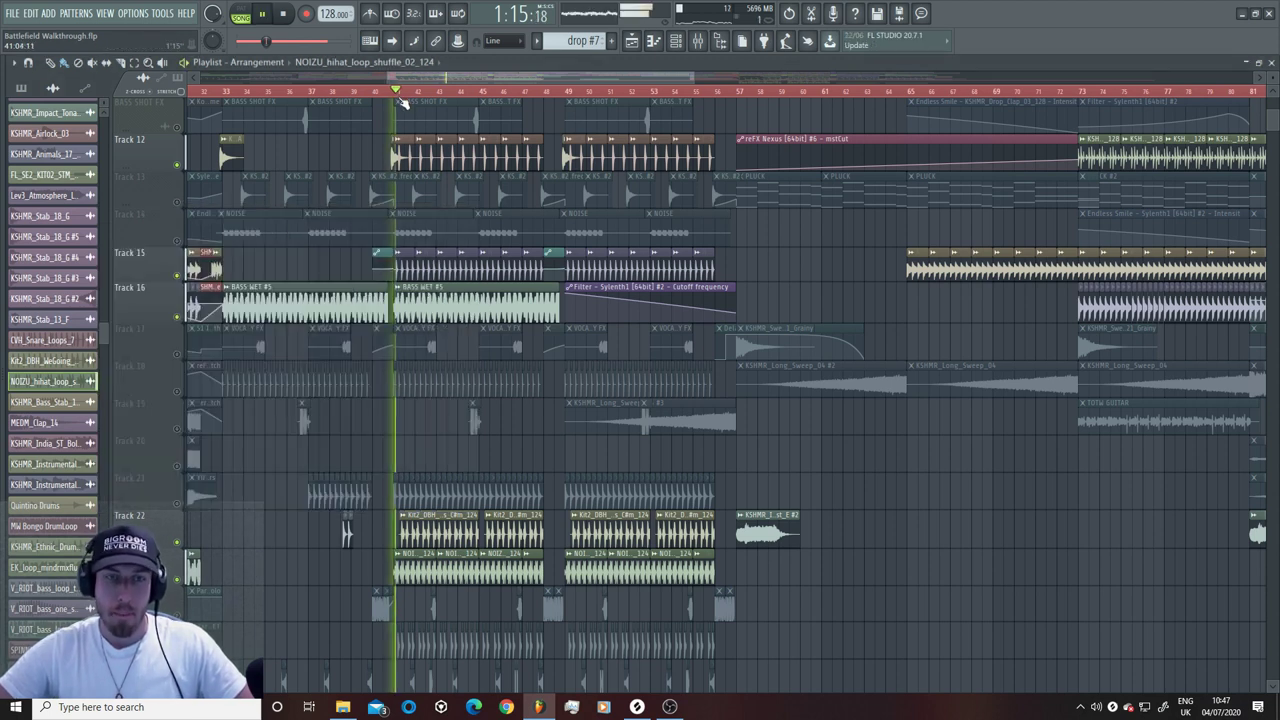
{"action": "key", "text": "space"}
{"action": "double_click", "coordinate": [449, 569]}
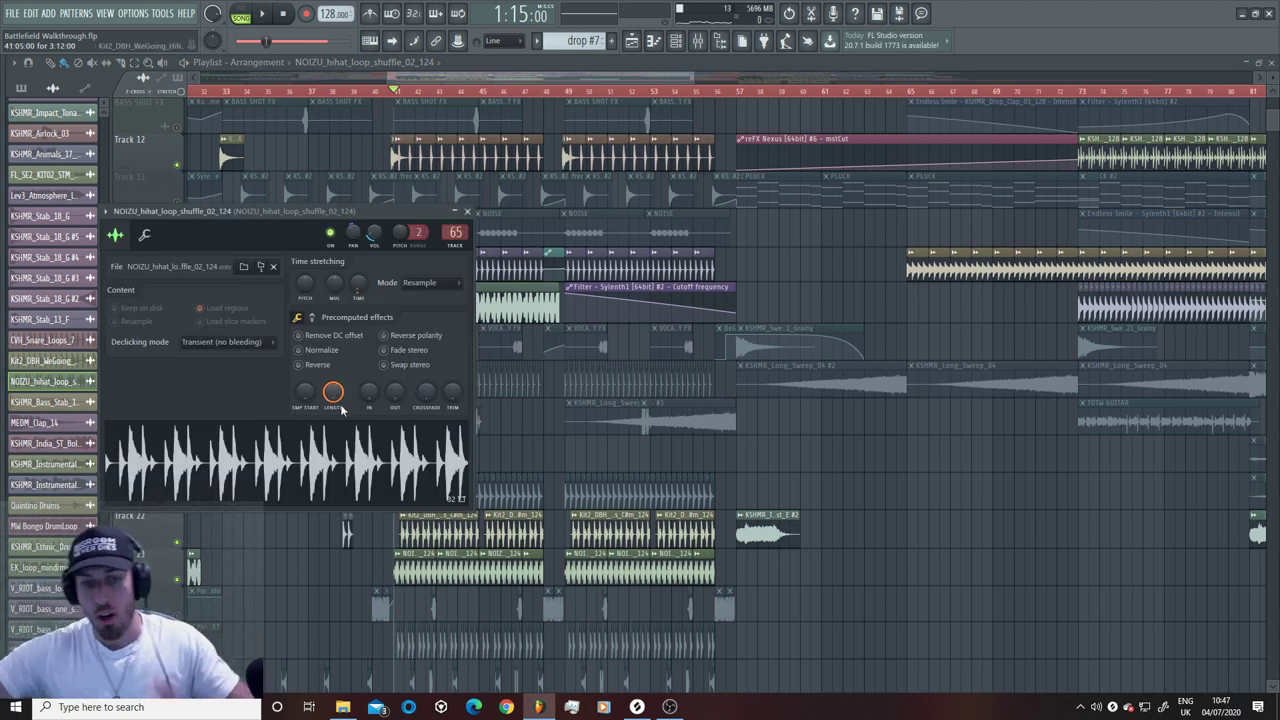
{"action": "key", "text": "space"}
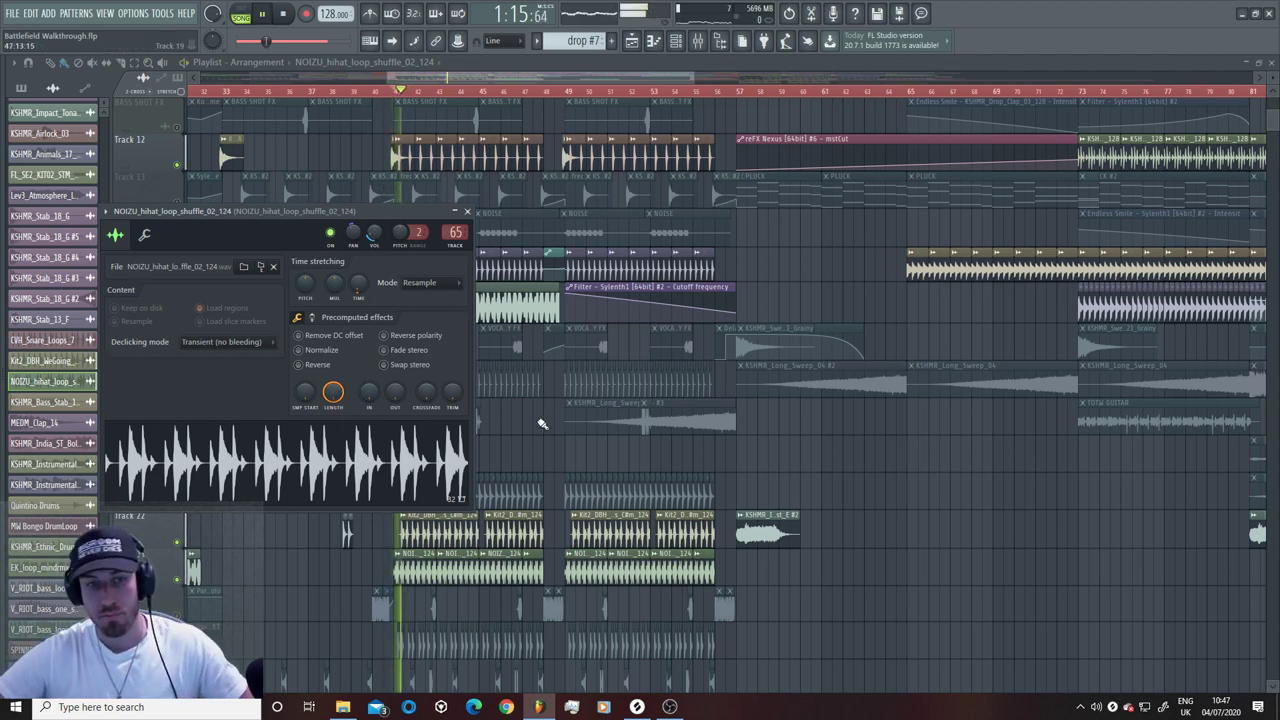
Step: Inspect Track 21's KSHMR Top Kick 02 sample, unmute the track, and play it with the other active layers
{"action": "left_click", "coordinate": [308, 503]}
{"action": "left_click", "coordinate": [177, 503]}
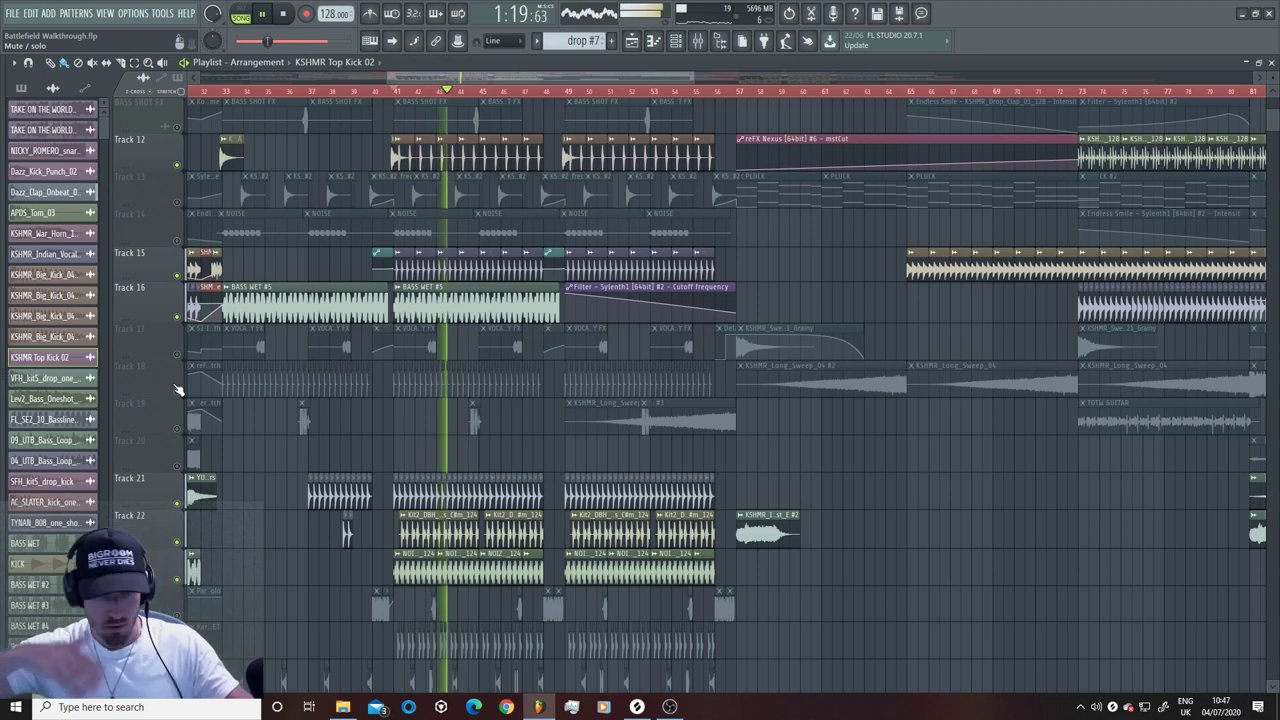
{"action": "key", "text": "space"}
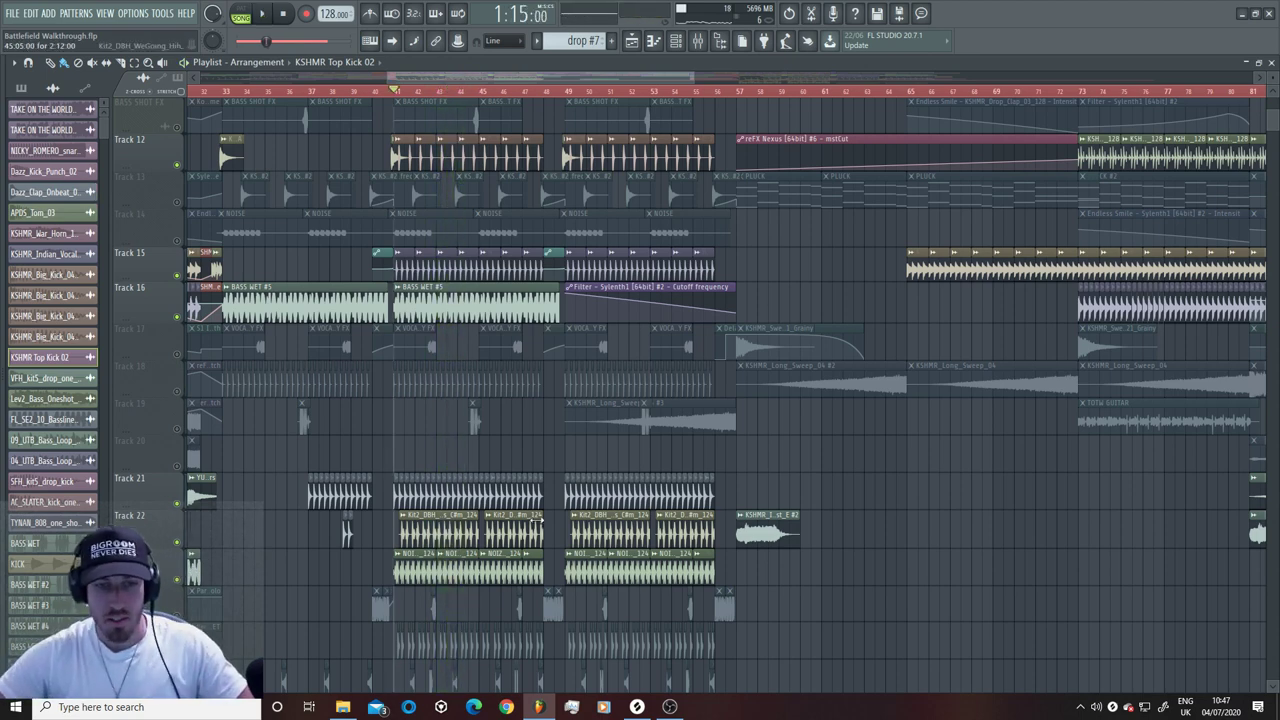
Step: Unmute Track 24, inspect its NICKY_ROMERO_fx_clap_one_shot_slap sample, and play the layers from bar 42
{"action": "scroll", "coordinate": [349, 477], "scroll_direction": "down", "scroll_amount": 4}
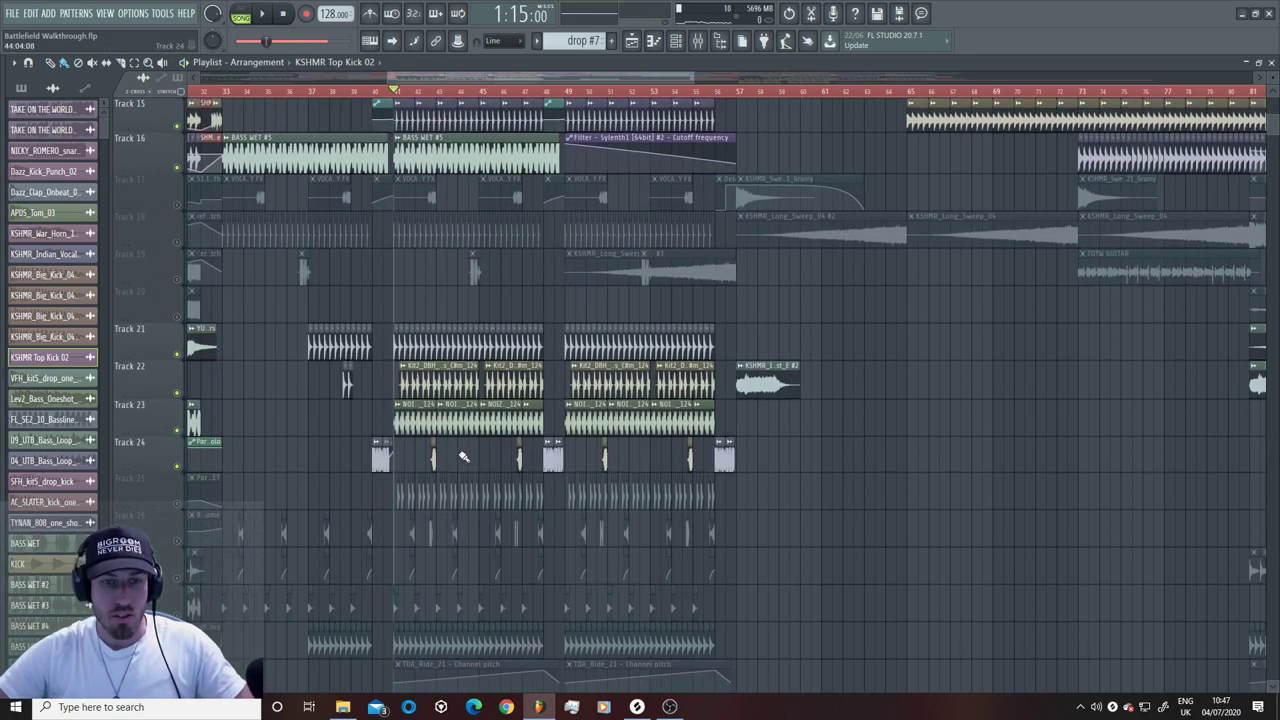
{"action": "left_click", "coordinate": [400, 441]}
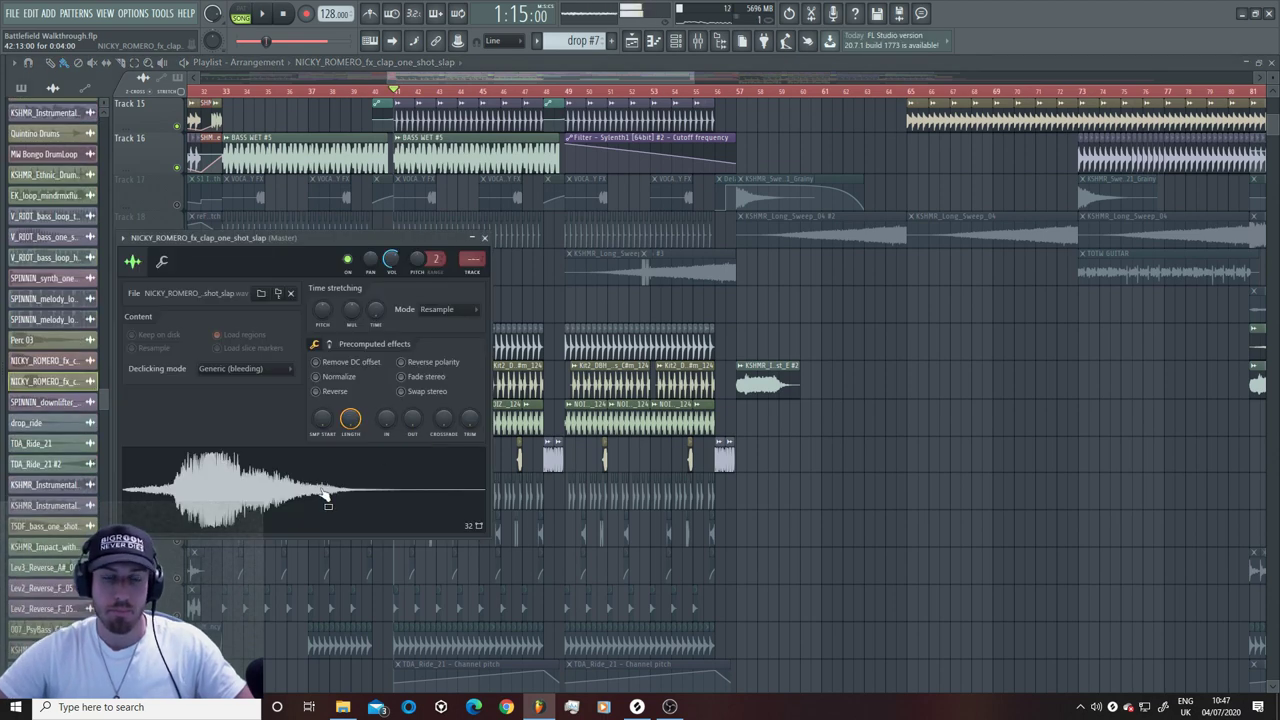
{"action": "left_click", "coordinate": [420, 97]}
{"action": "key", "text": "space"}
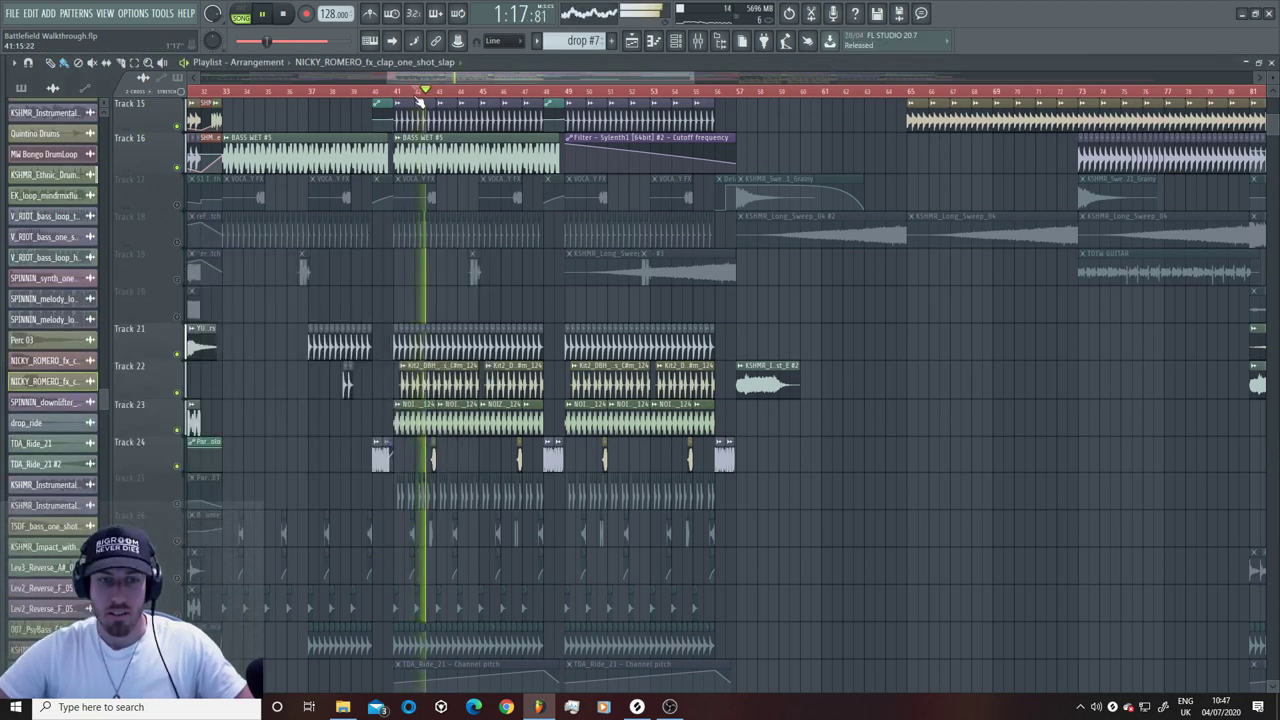
{"action": "key", "text": "space"}
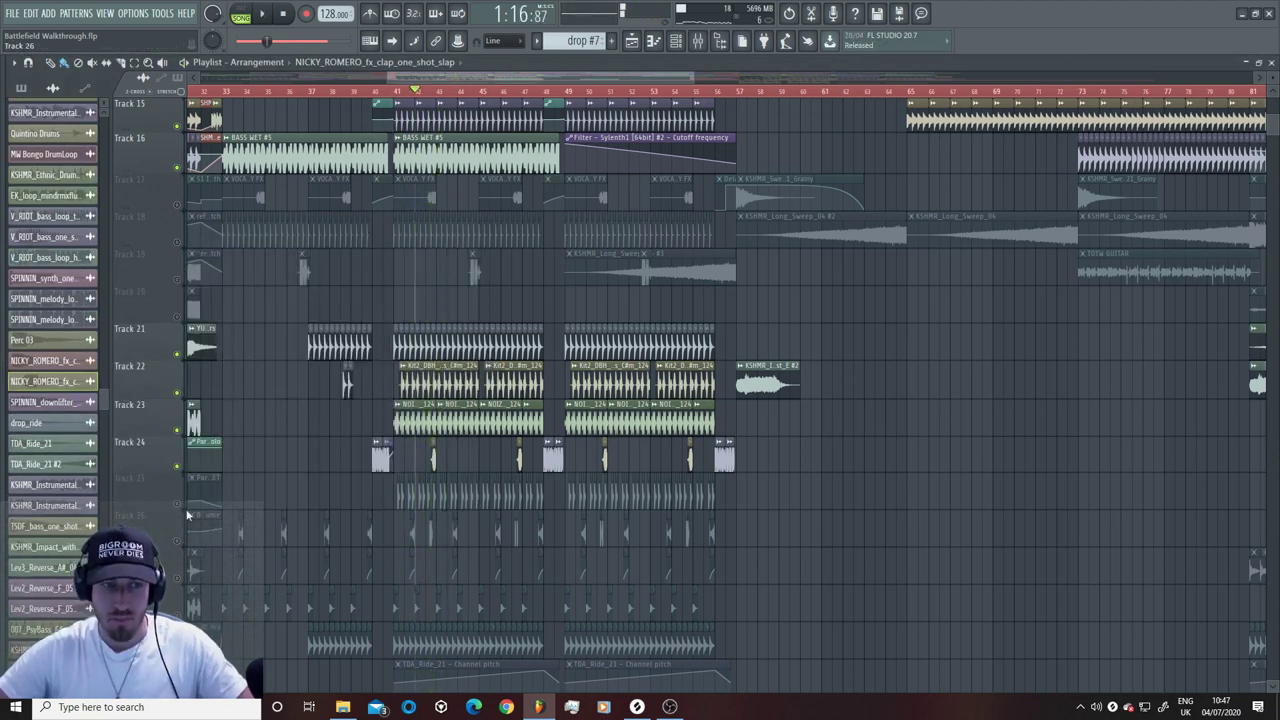
Step: Unmute Track 26, play it with the active layers from bar 42, and mute it again
{"action": "left_click", "coordinate": [182, 542]}
{"action": "key", "text": "space"}
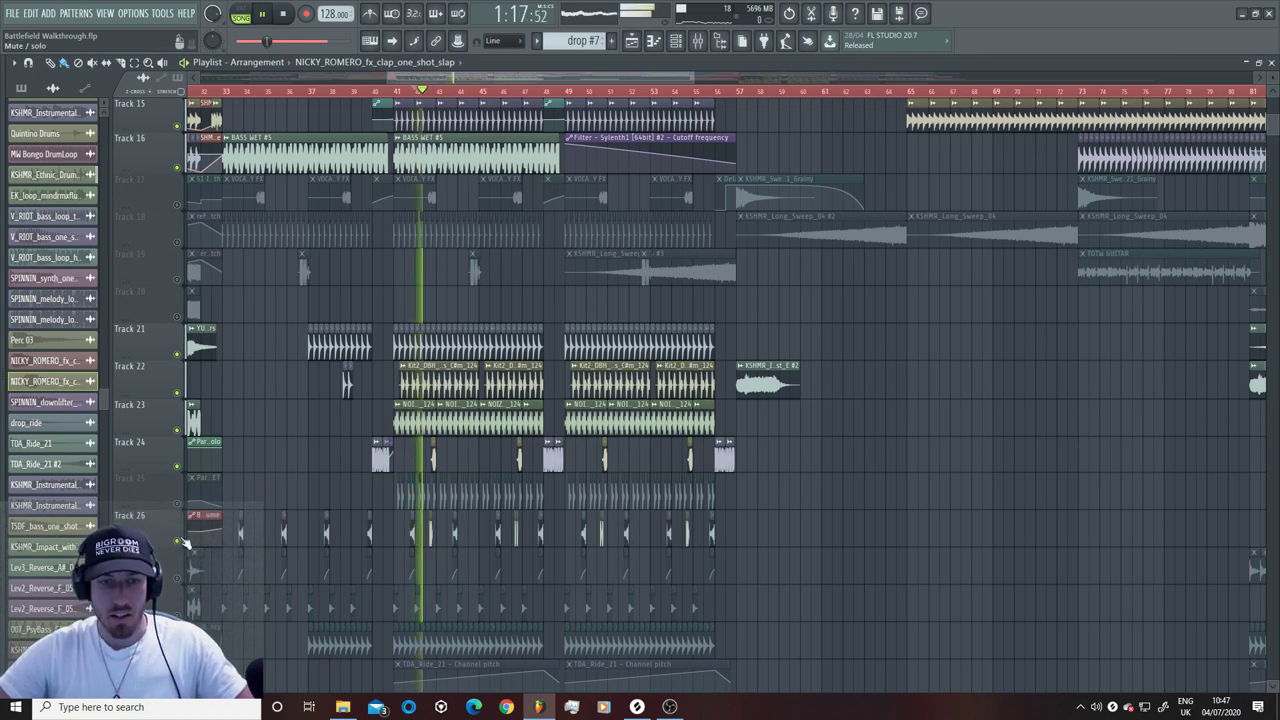
{"action": "key", "text": "space"}
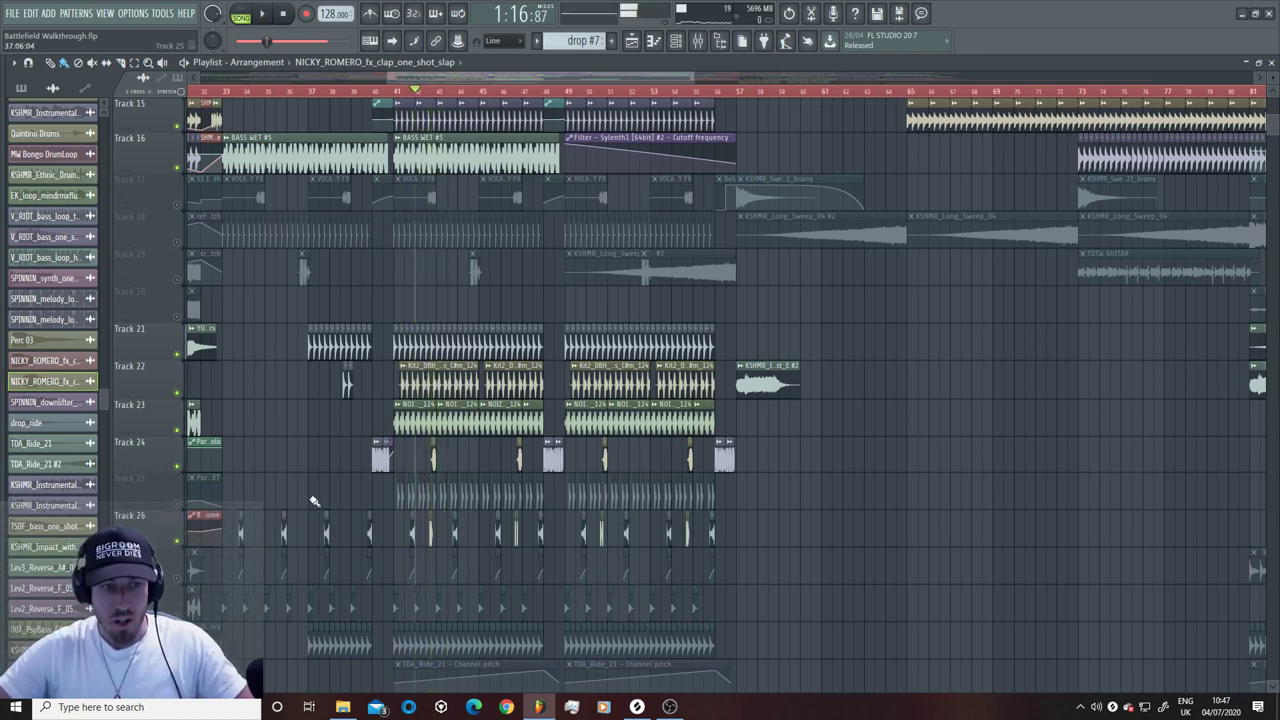
{"action": "scroll", "coordinate": [222, 338], "scroll_direction": "down", "scroll_amount": 3}
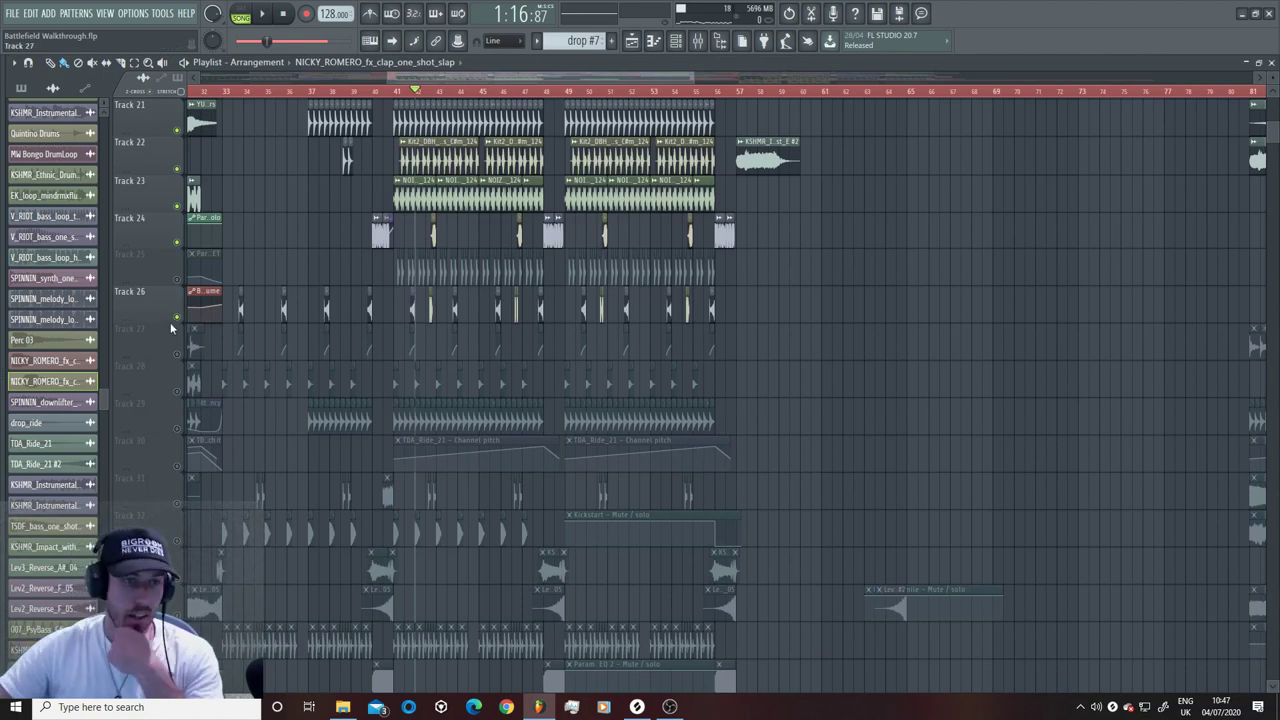
{"action": "left_click", "coordinate": [179, 319]}
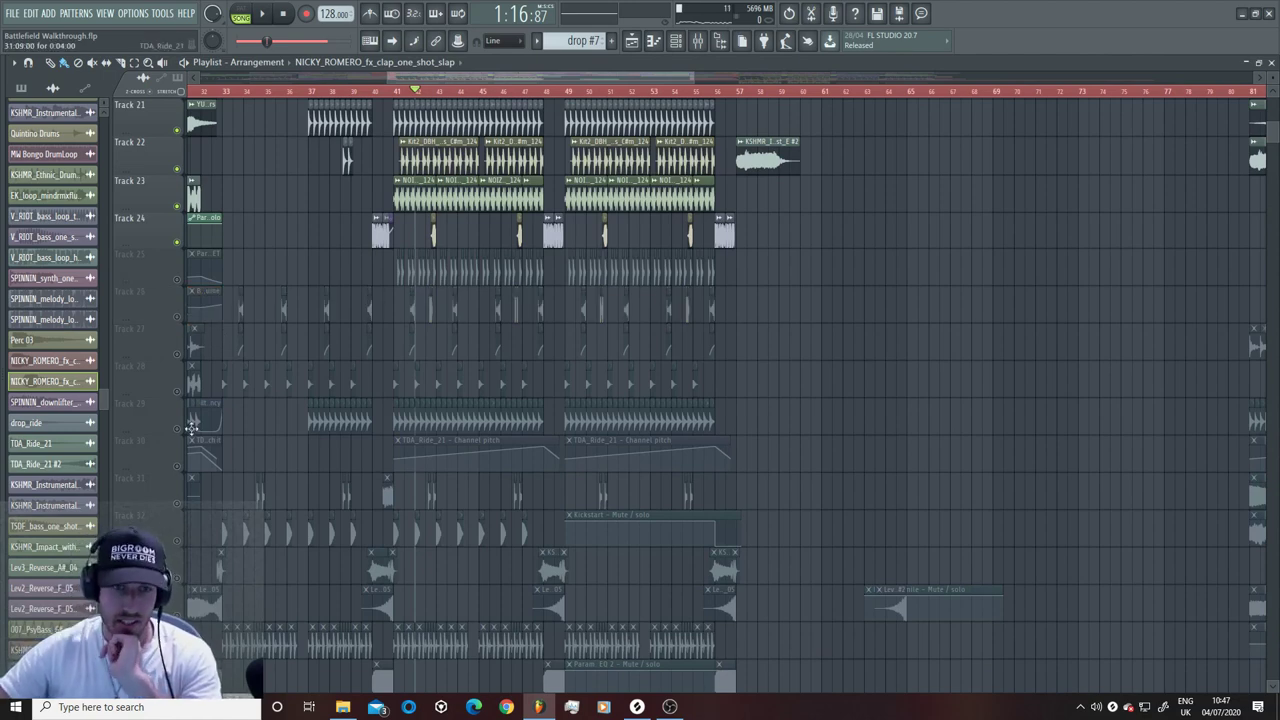
Step: Solo Track 25 with the playlist zoomed to about bars 32 to 47, open its Perc 03 sample, and play from bar 41
{"action": "scroll", "coordinate": [193, 432], "scroll_direction": "down", "scroll_amount": 3}
{"action": "scroll", "coordinate": [250, 430], "scroll_direction": "up", "scroll_amount": 3}
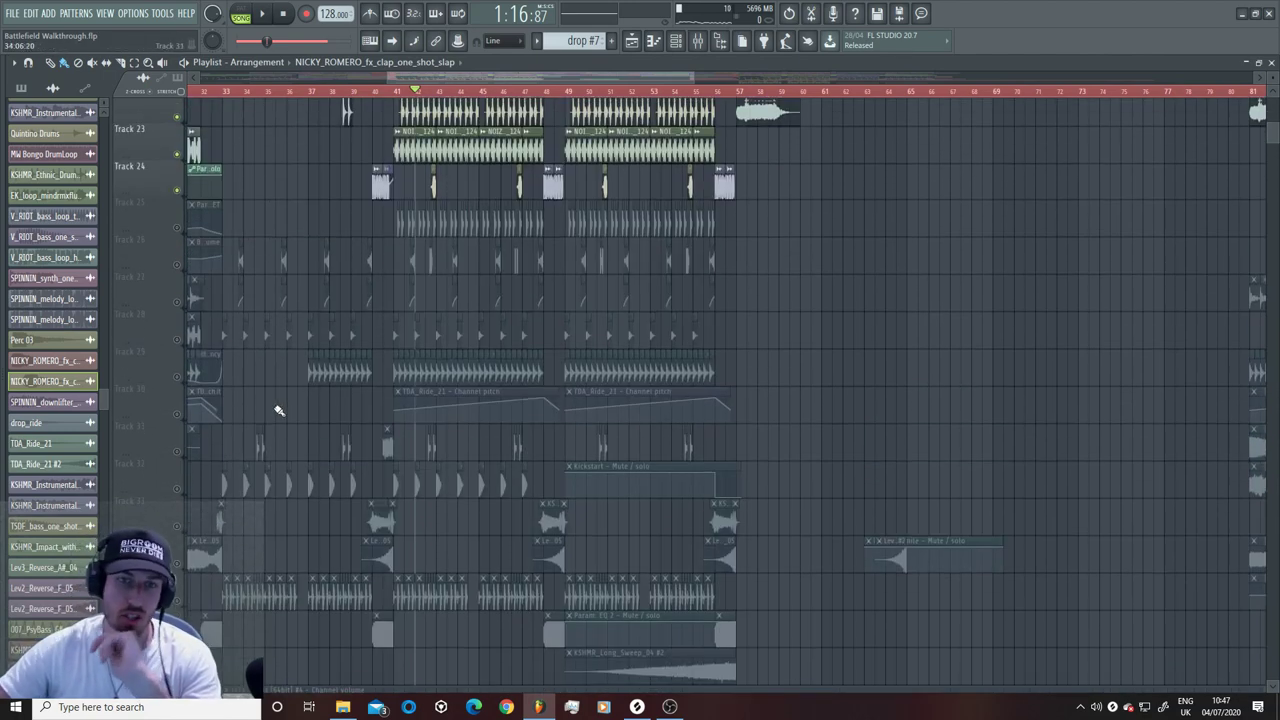
{"action": "left_click_drag", "start_coordinate": [696, 76], "coordinate": [478, 120]}
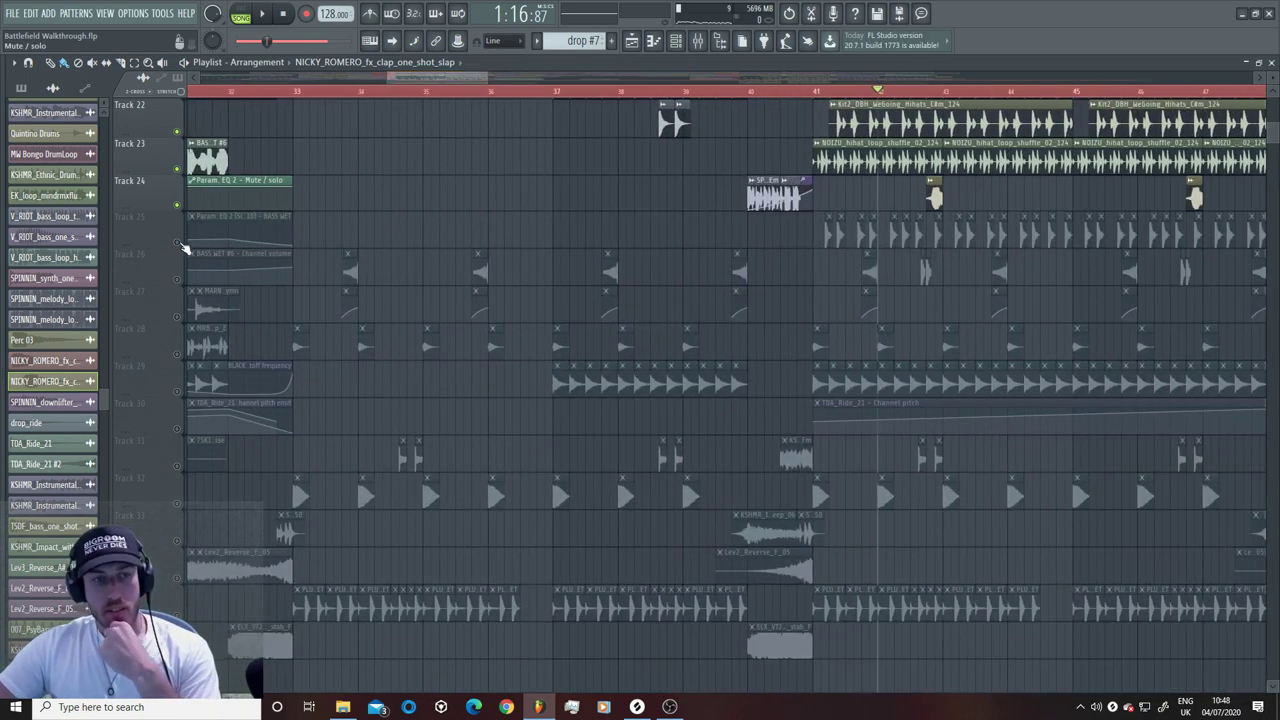
{"action": "right_click", "coordinate": [179, 243]}
{"action": "left_click", "coordinate": [820, 92]}
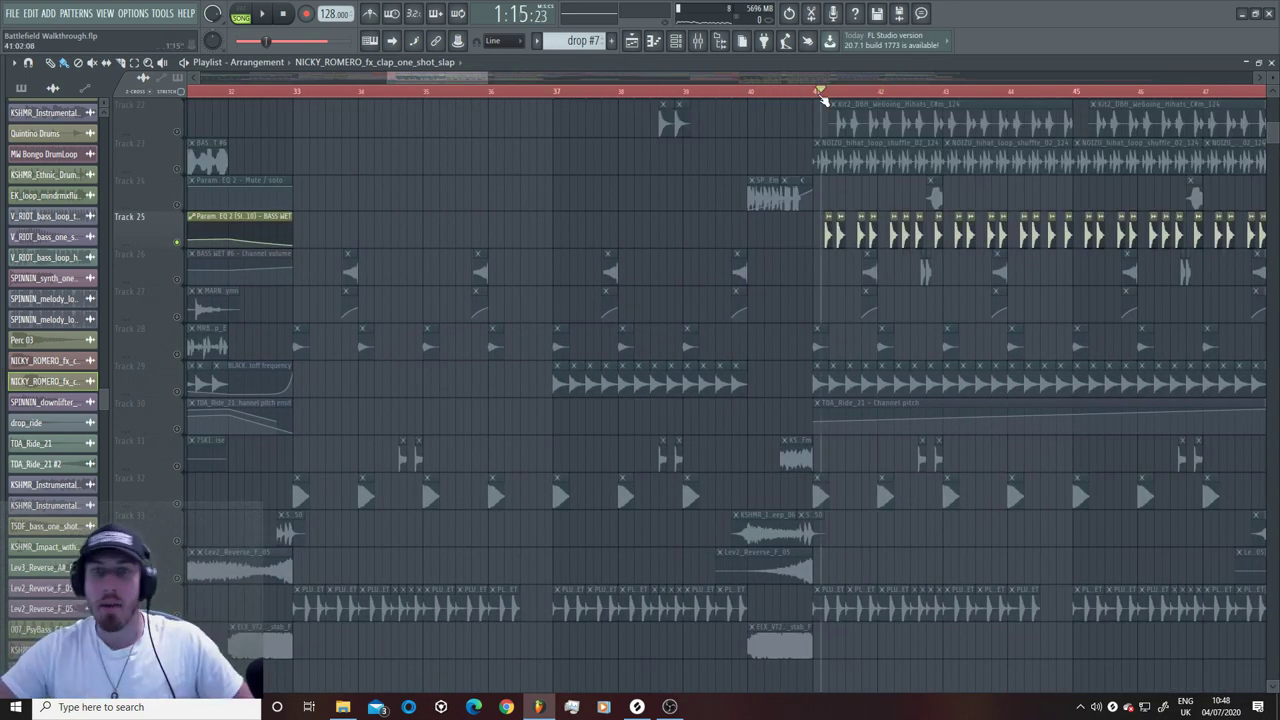
{"action": "left_click", "coordinate": [815, 92]}
{"action": "double_click", "coordinate": [826, 237]}
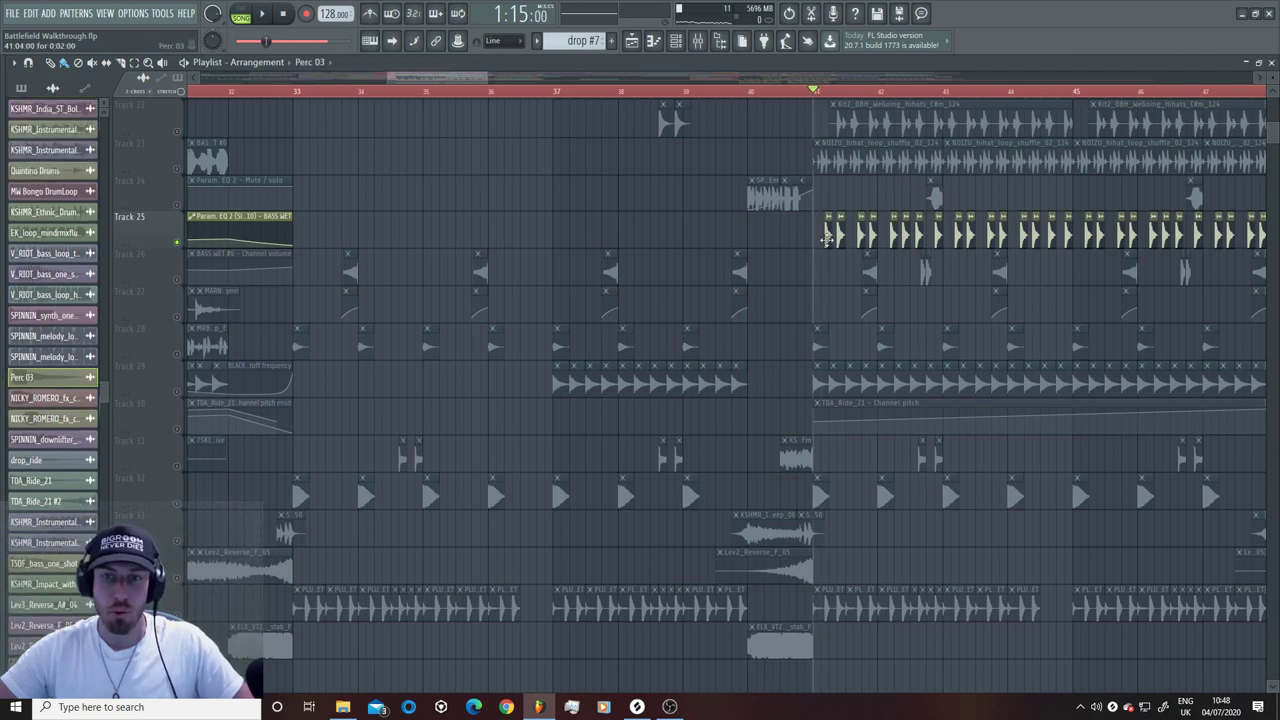
{"action": "key", "text": "space"}
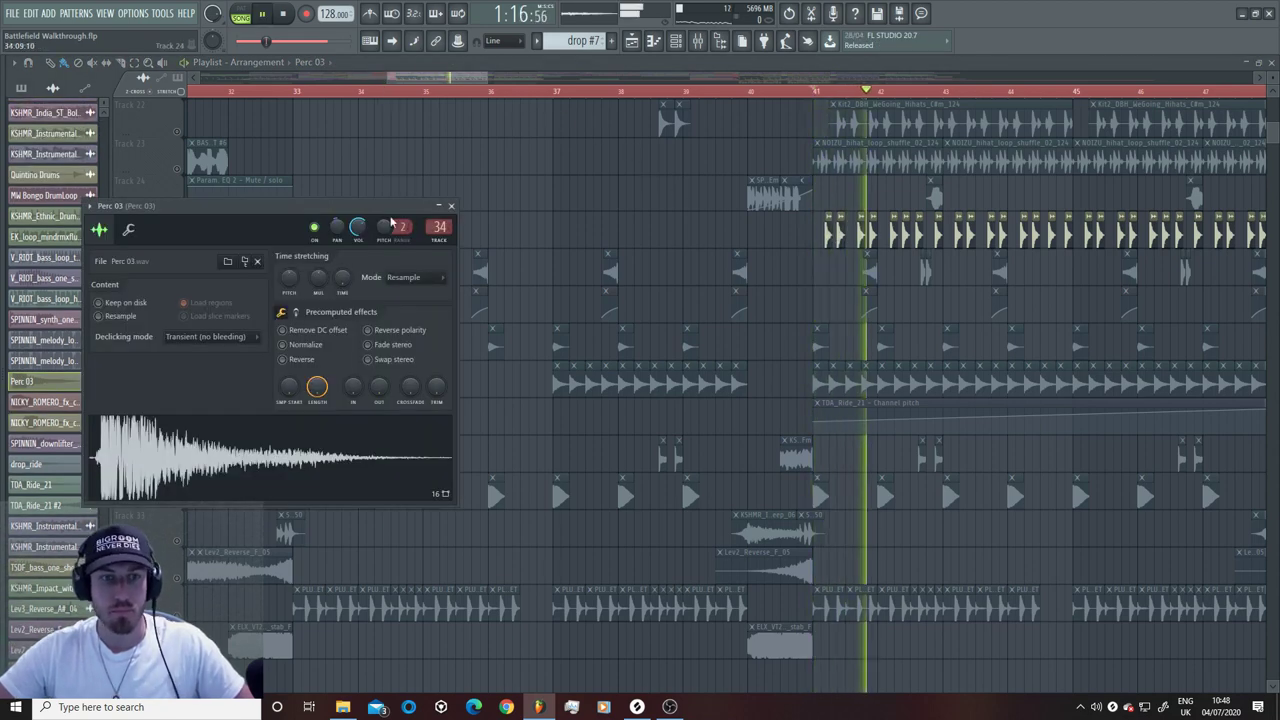
Step: Inspect the OTT and Fruity parametric EQ 2 effects on the Perc 03 mixer track
{"action": "key", "text": "F9"}
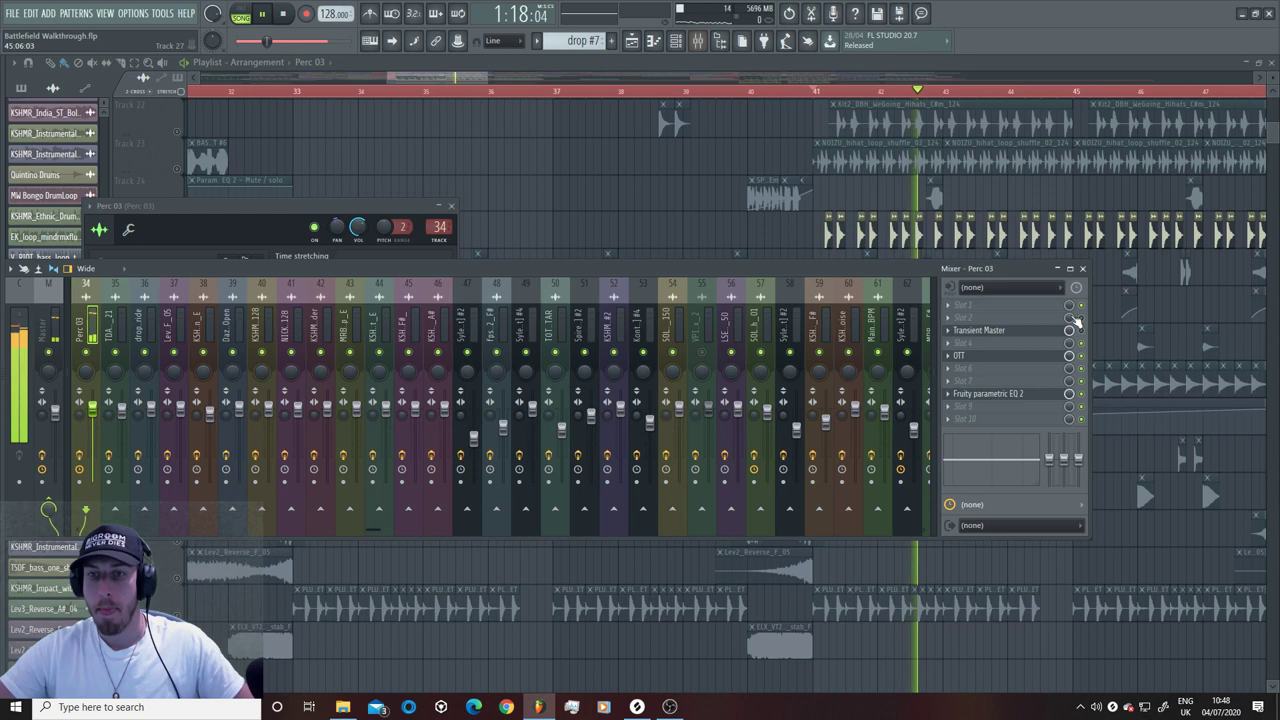
{"action": "key", "text": "space"}
{"action": "left_click", "coordinate": [1020, 358]}
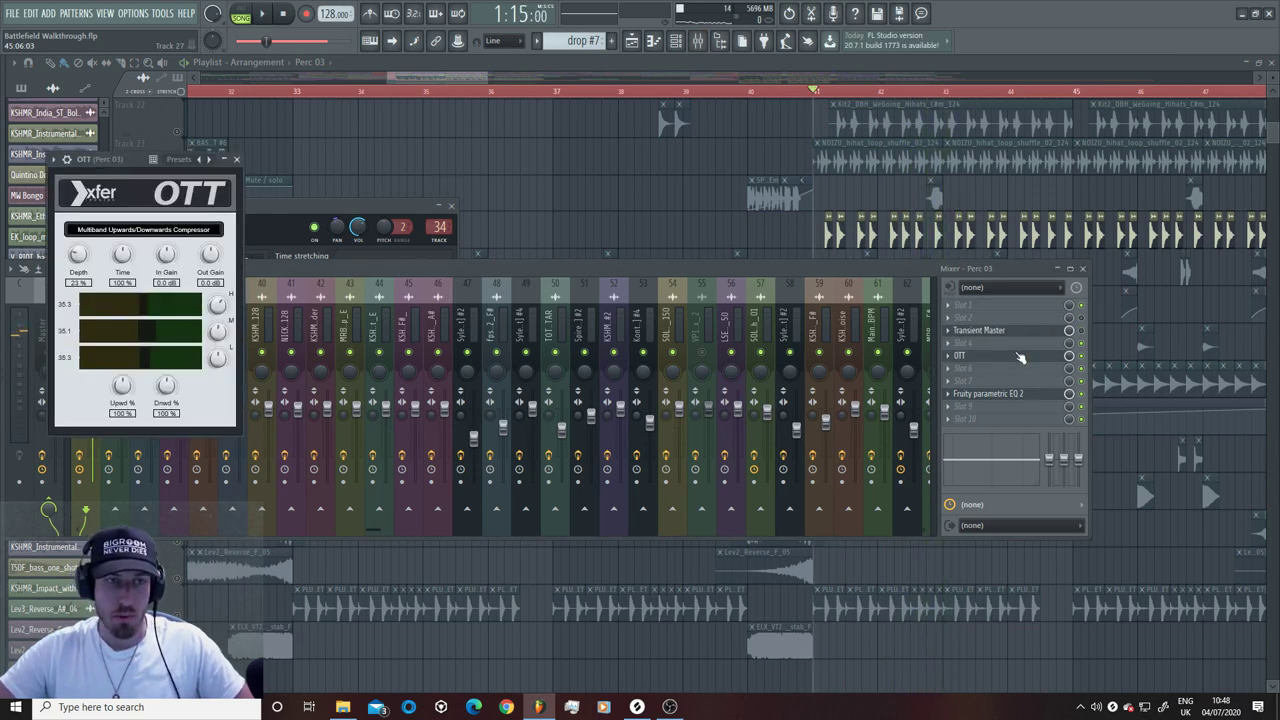
{"action": "left_click", "coordinate": [1020, 358]}
{"action": "left_click", "coordinate": [1020, 394]}
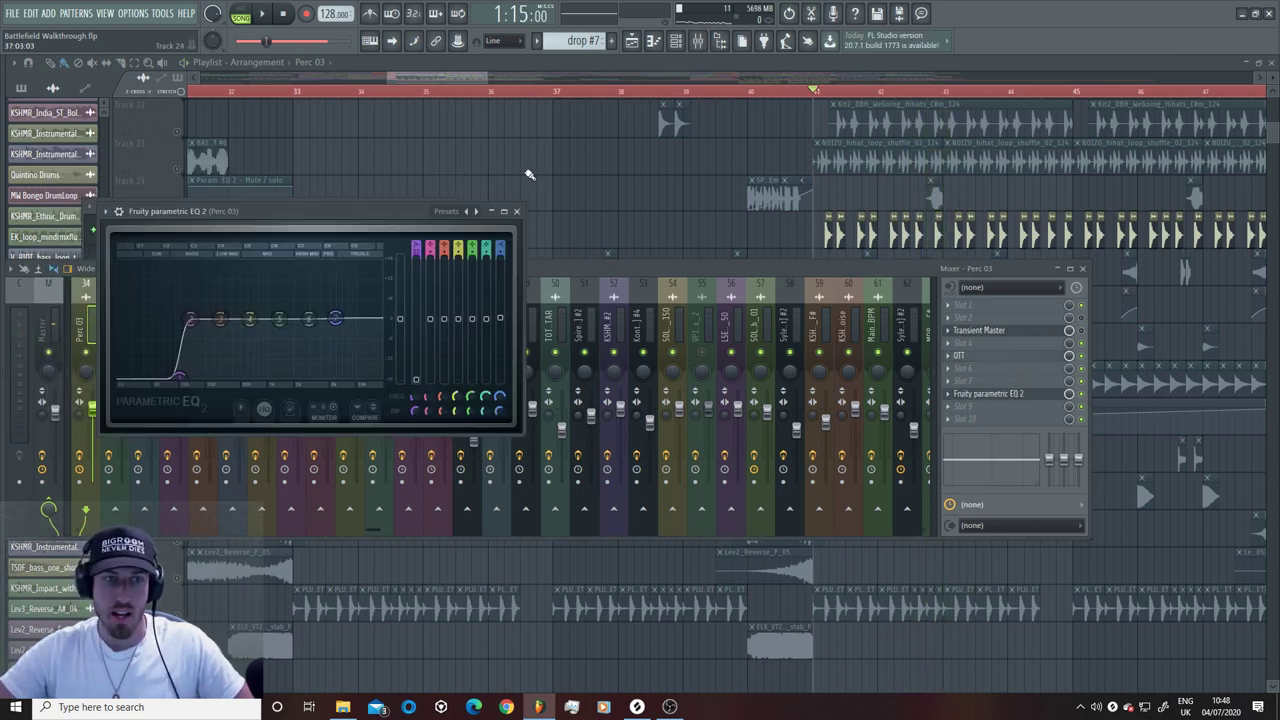
Step: Unmute Track 26 and play it together with Track 25 from just after bar 42
{"action": "left_click_drag", "start_coordinate": [396, 78], "coordinate": [437, 79]}
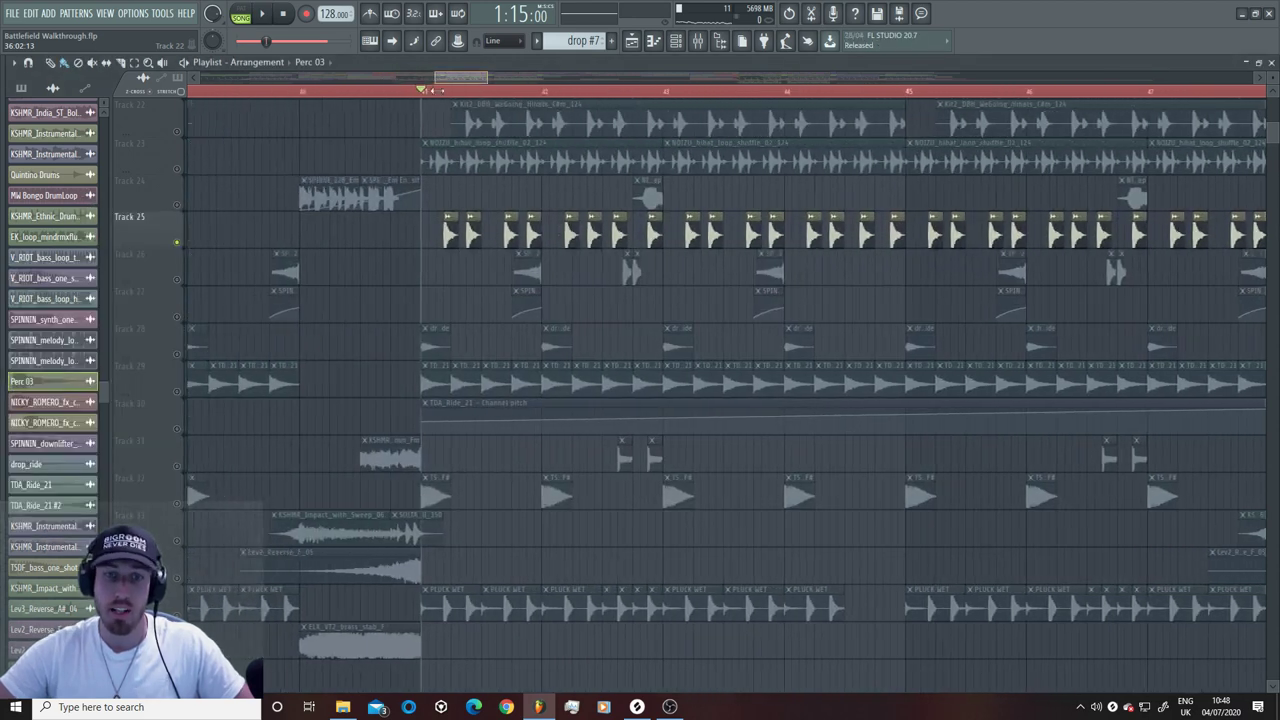
{"action": "scroll", "coordinate": [403, 266], "scroll_direction": "up", "scroll_amount": 3}
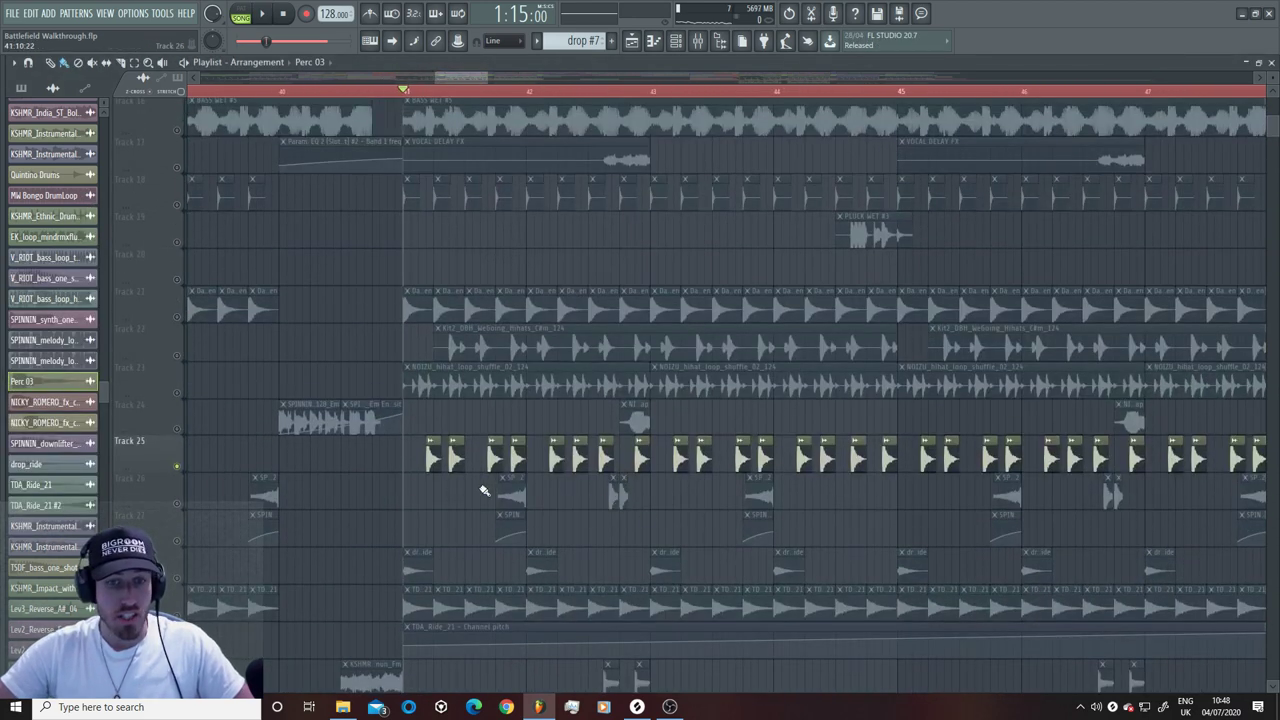
{"action": "left_click", "coordinate": [177, 503]}
{"action": "left_click", "coordinate": [566, 95]}
{"action": "key", "text": "space"}
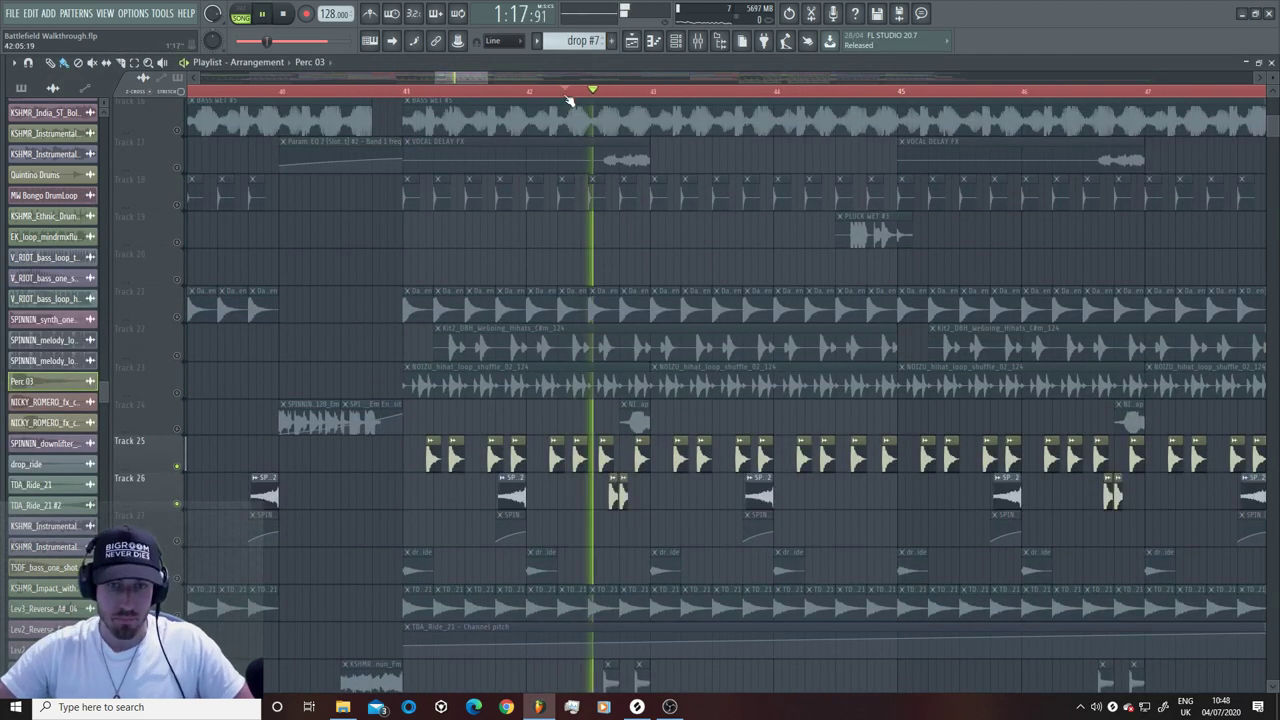
{"action": "key", "text": "space"}
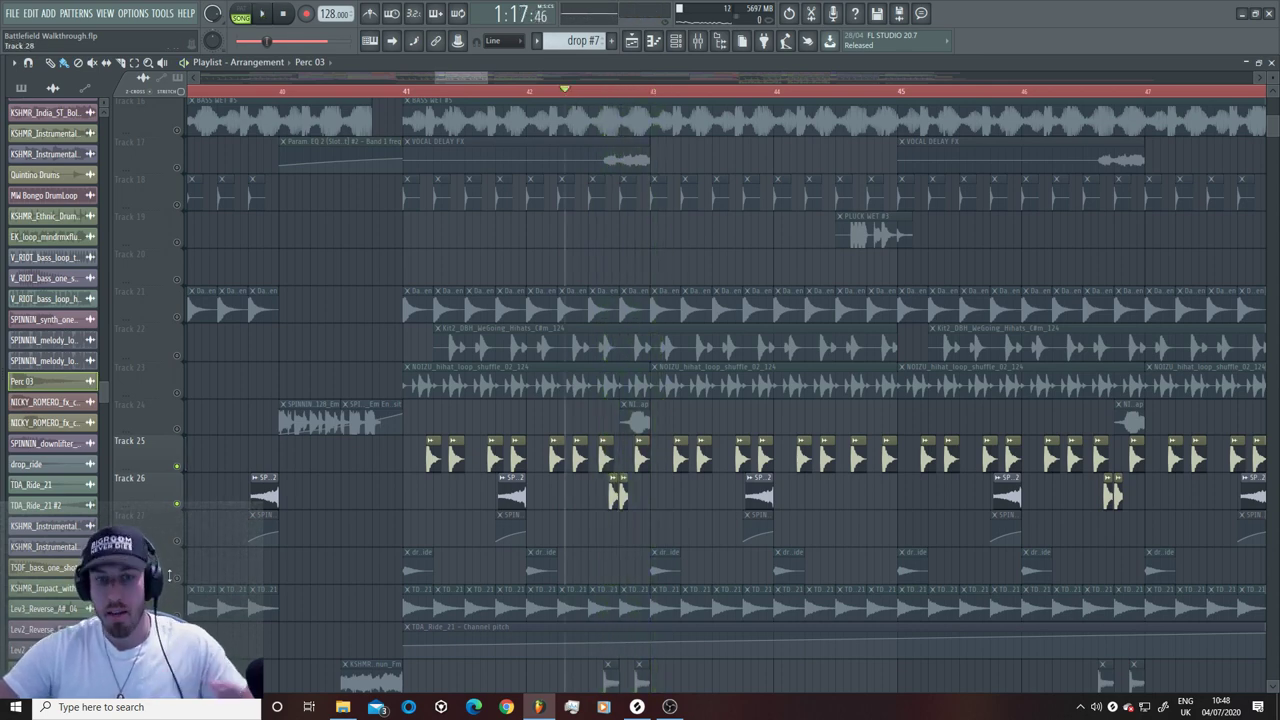
Step: Unmute Track 16's BASS WET #5 and the repeating one-shot track far below it, and play them with Tracks 25 and 26 from bar 41
{"action": "scroll", "coordinate": [182, 470], "scroll_direction": "down", "scroll_amount": 5}
{"action": "scroll", "coordinate": [184, 406], "scroll_direction": "down", "scroll_amount": 5}
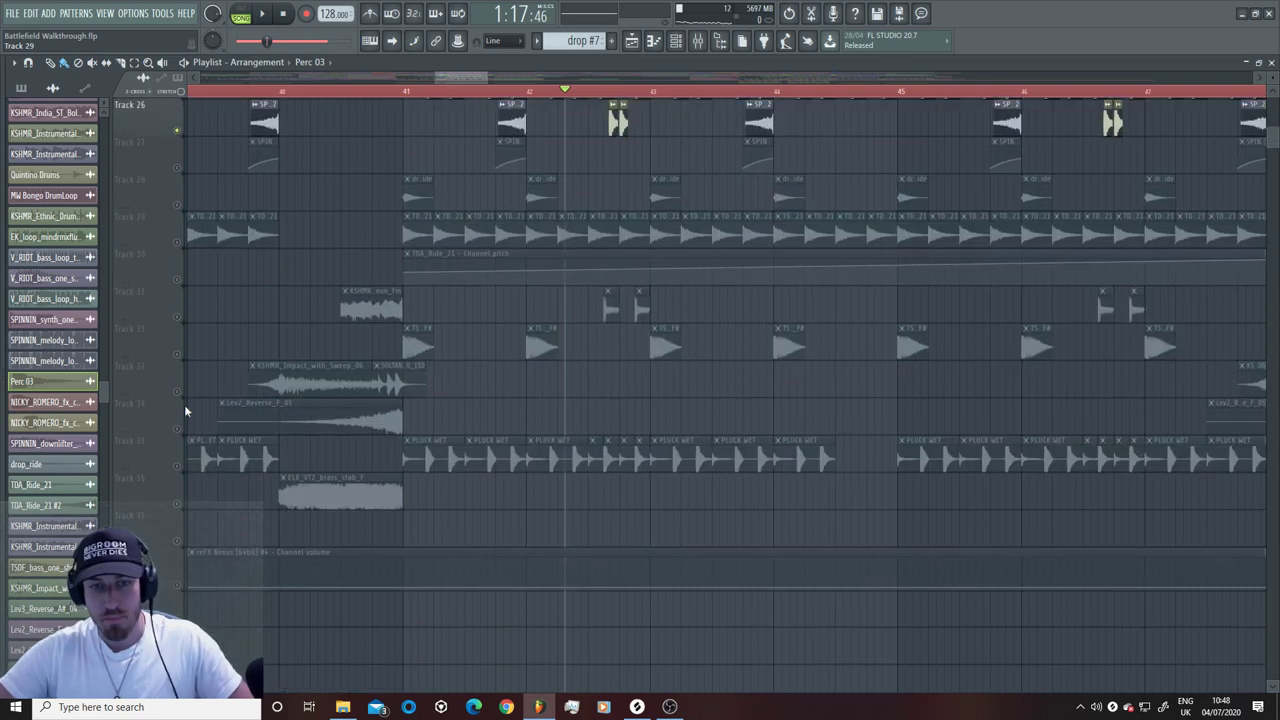
{"action": "scroll", "coordinate": [184, 406], "scroll_direction": "up", "scroll_amount": 18}
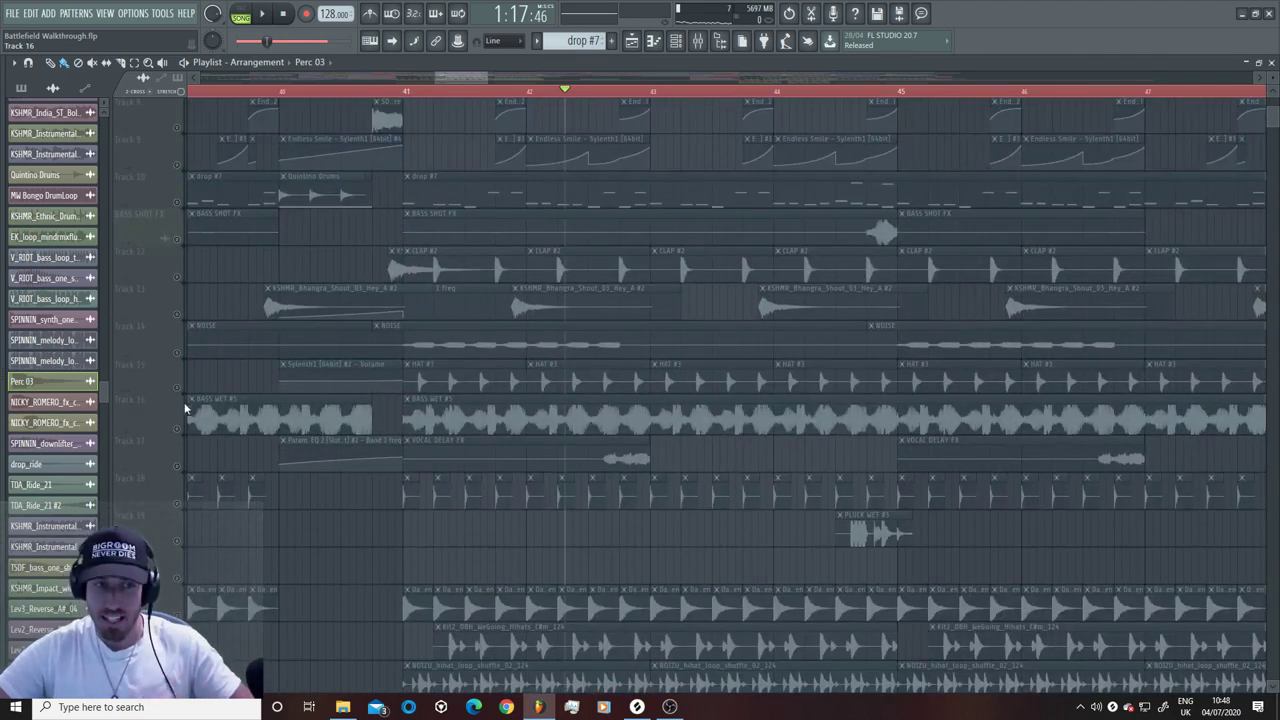
{"action": "scroll", "coordinate": [184, 400], "scroll_direction": "down", "scroll_amount": 6}
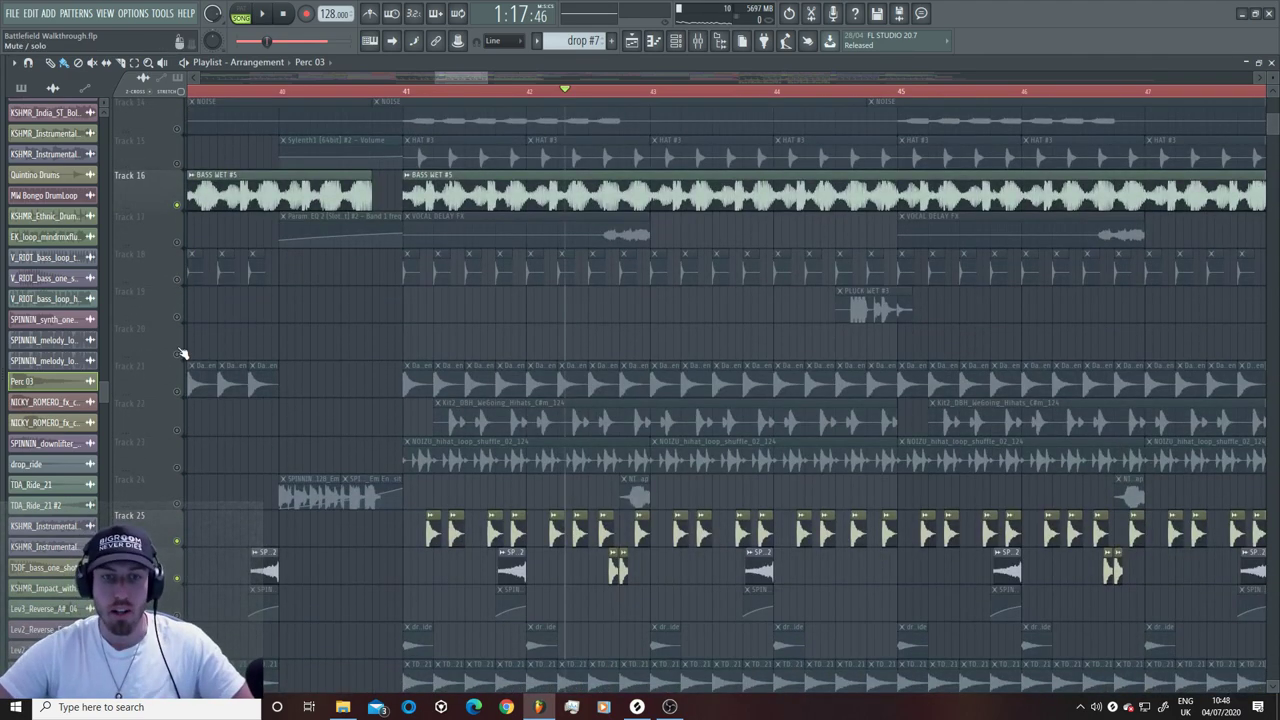
{"action": "scroll", "coordinate": [174, 346], "scroll_direction": "down", "scroll_amount": 10}
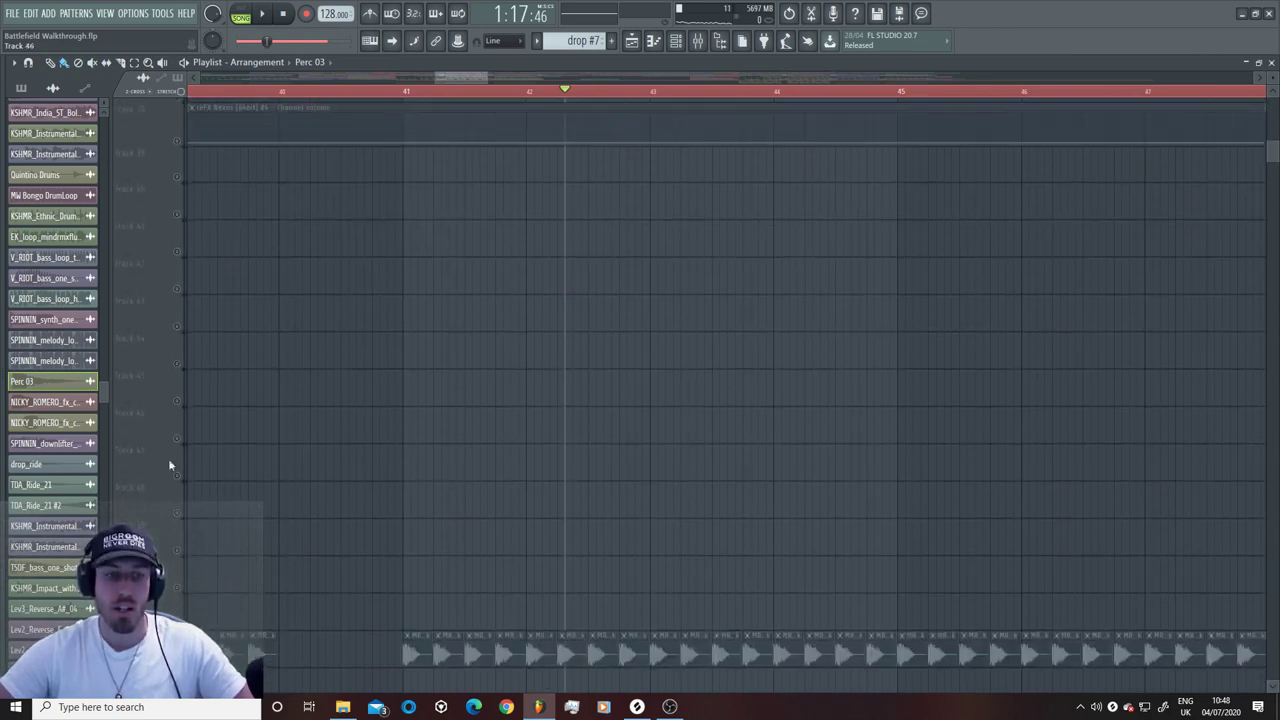
{"action": "left_click", "coordinate": [408, 92]}
{"action": "key", "text": "space"}
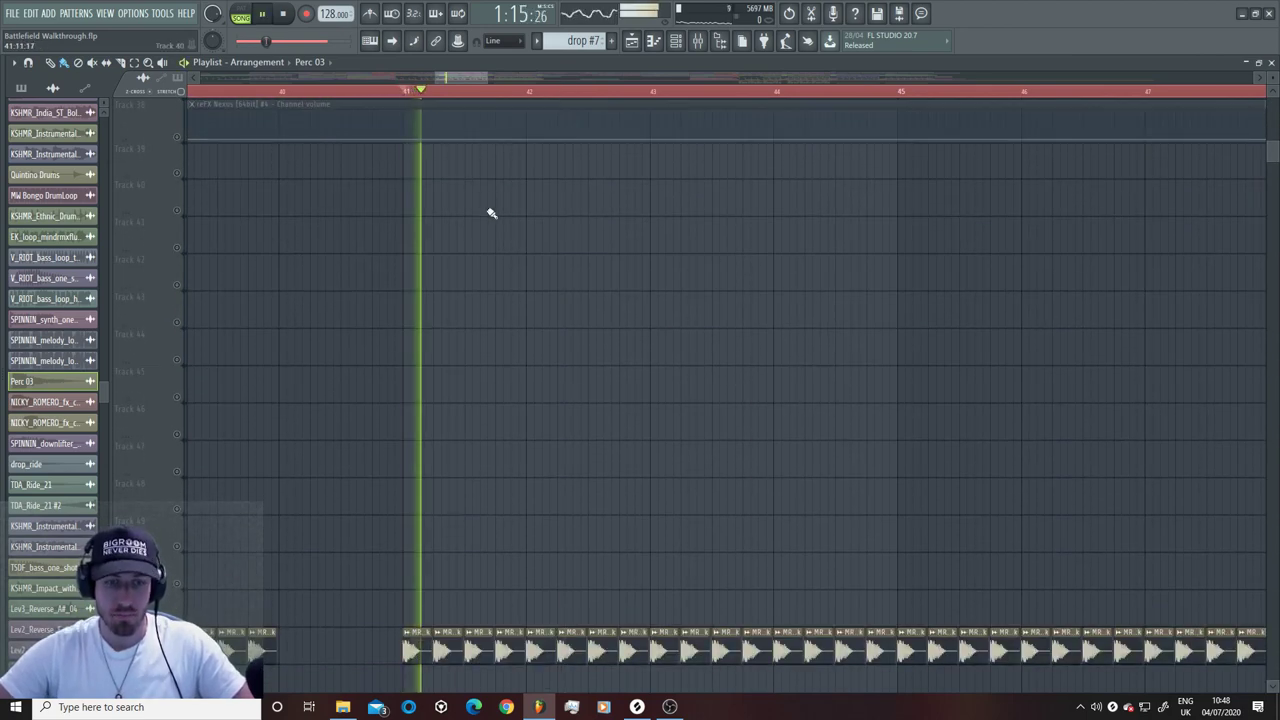
{"action": "scroll", "coordinate": [500, 250], "scroll_direction": "up", "scroll_amount": 15}
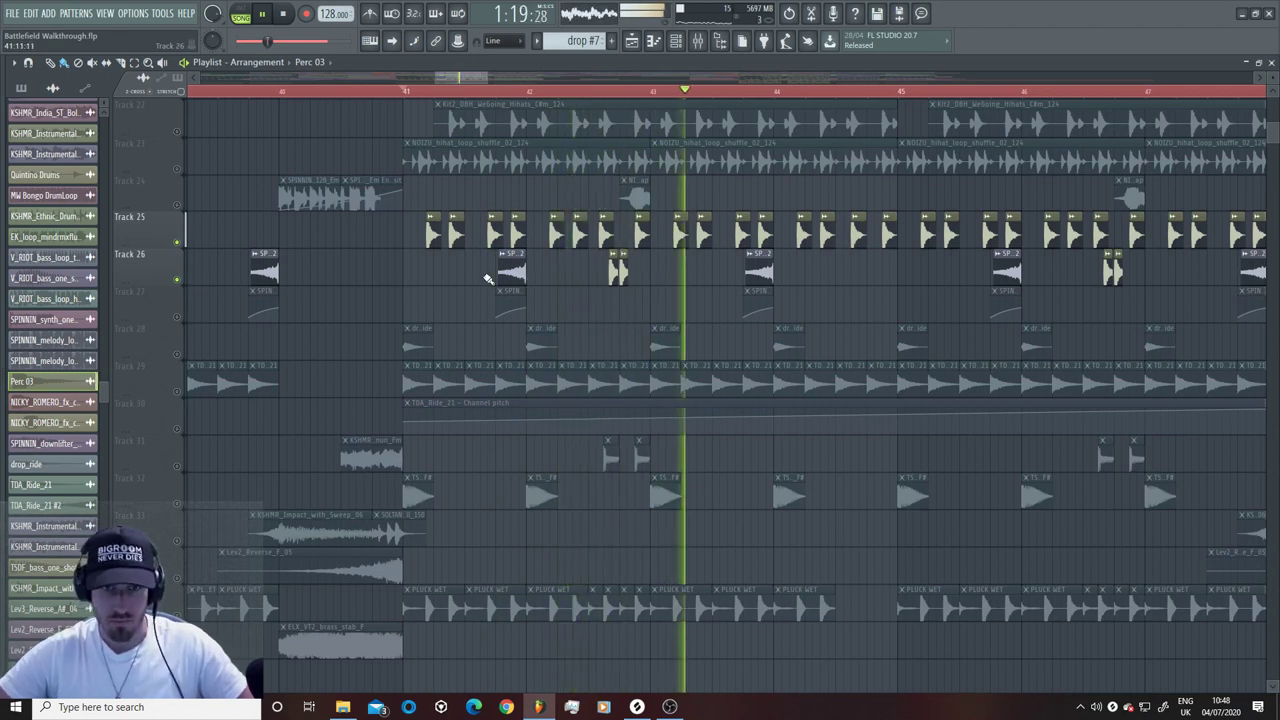
{"action": "key", "text": "space"}
Step: Unmute all playlist tracks and show the second half of the drop, with the playlist covering about bars 43 to 72
{"action": "scroll", "coordinate": [488, 279], "scroll_direction": "up", "scroll_amount": 5}
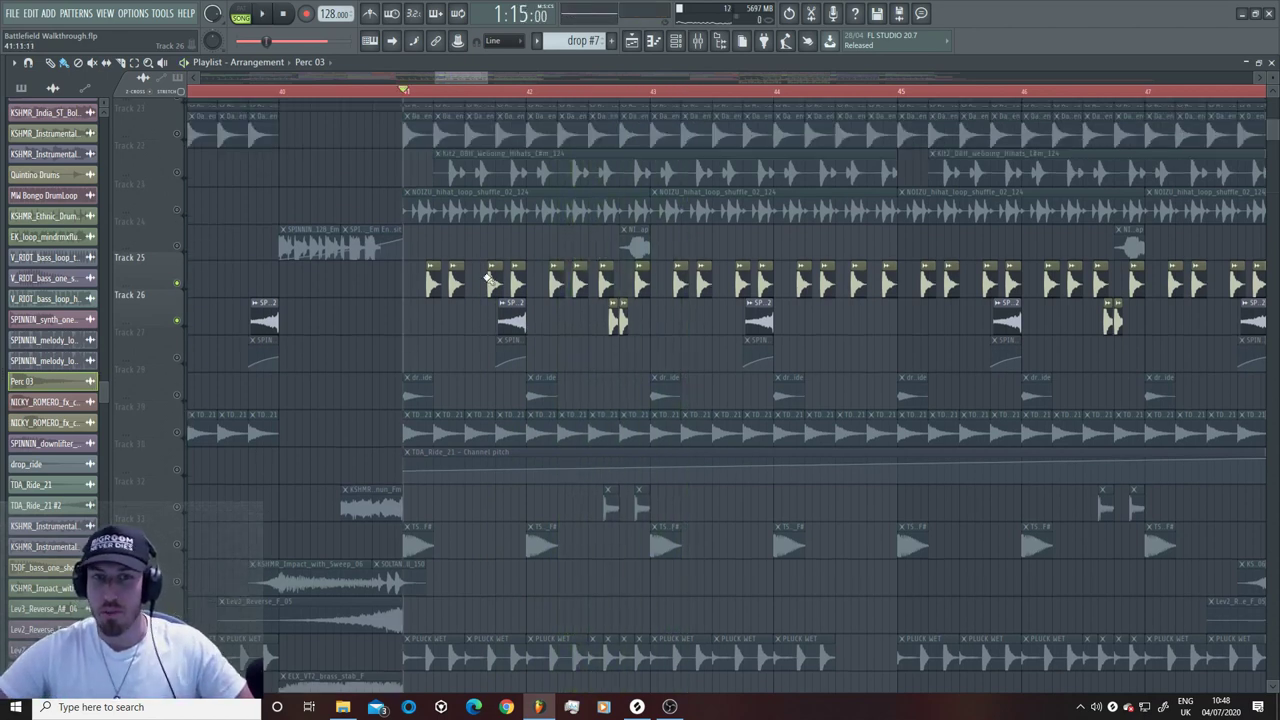
{"action": "left_click_drag", "start_coordinate": [480, 77], "coordinate": [509, 80]}
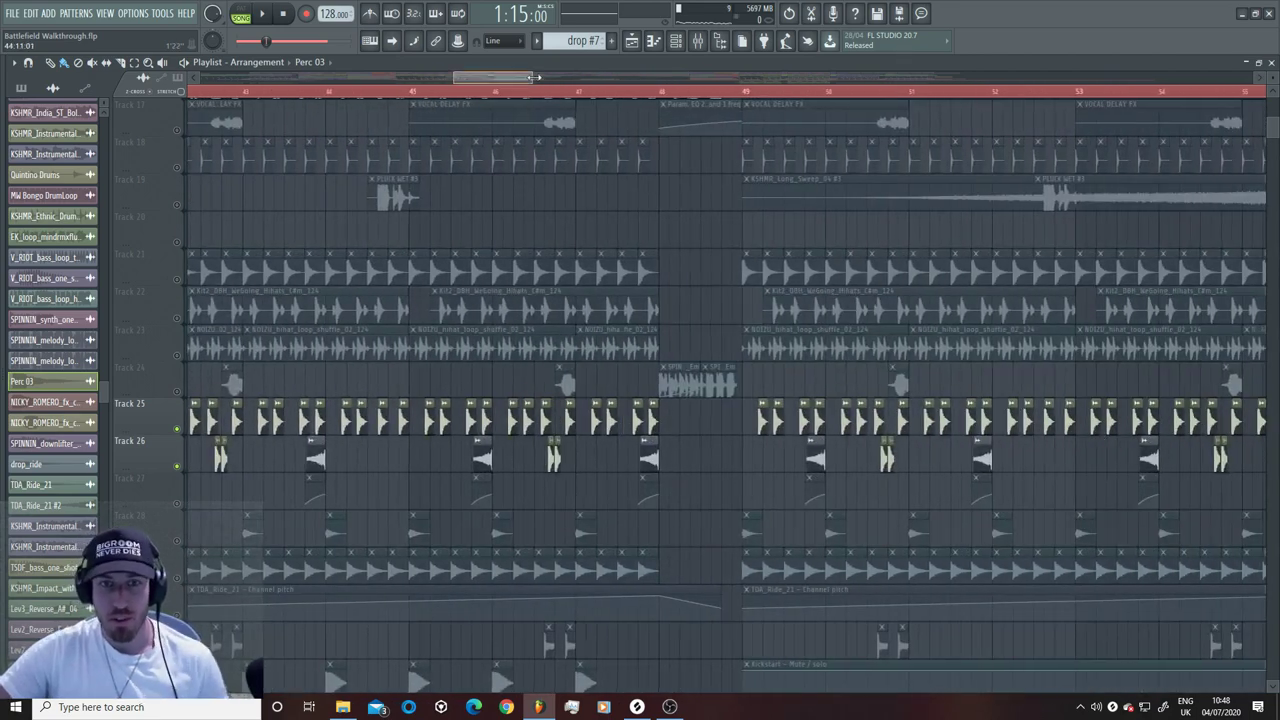
{"action": "scroll", "coordinate": [362, 332], "scroll_direction": "up", "scroll_amount": 9}
{"action": "scroll", "coordinate": [362, 332], "scroll_direction": "down", "scroll_amount": 3, "text": "ctrl"}
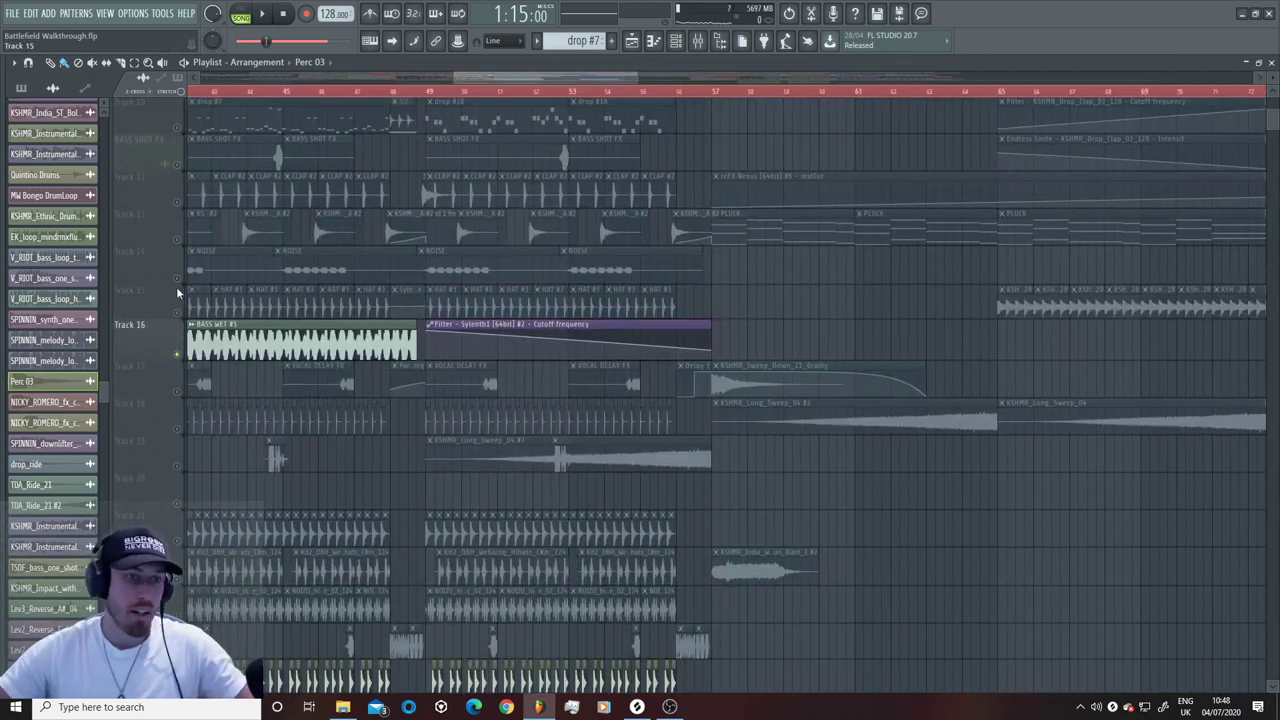
{"action": "scroll", "coordinate": [380, 420], "scroll_direction": "down", "scroll_amount": 7}
{"action": "scroll", "coordinate": [380, 420], "scroll_direction": "up", "scroll_amount": 15}
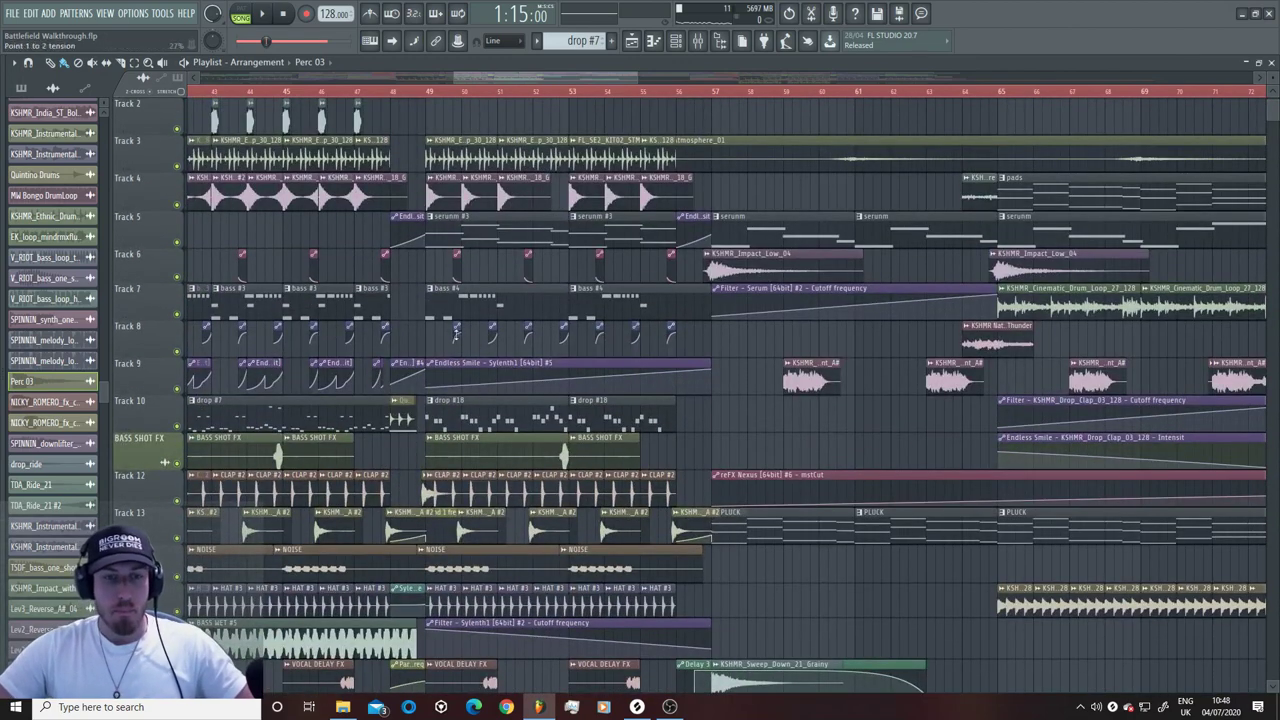
{"action": "left_click", "coordinate": [393, 95]}
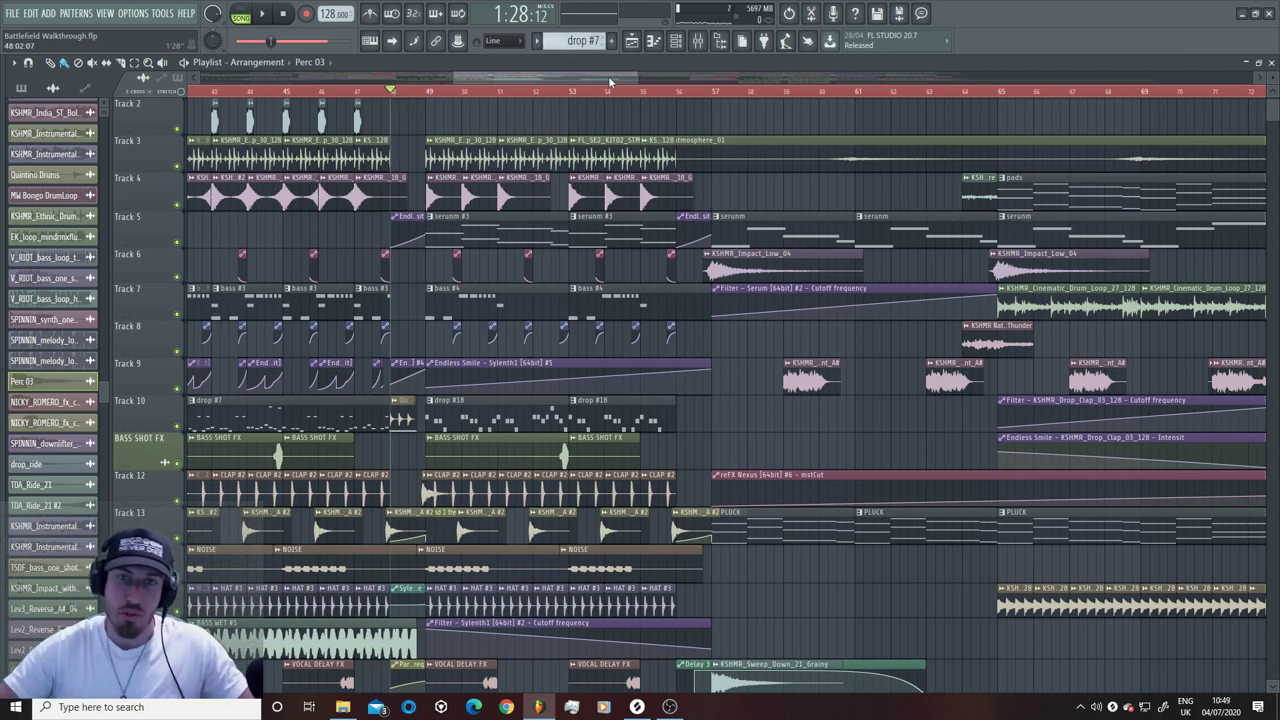
{"action": "scroll", "coordinate": [608, 92], "scroll_direction": "up", "scroll_amount": 2}
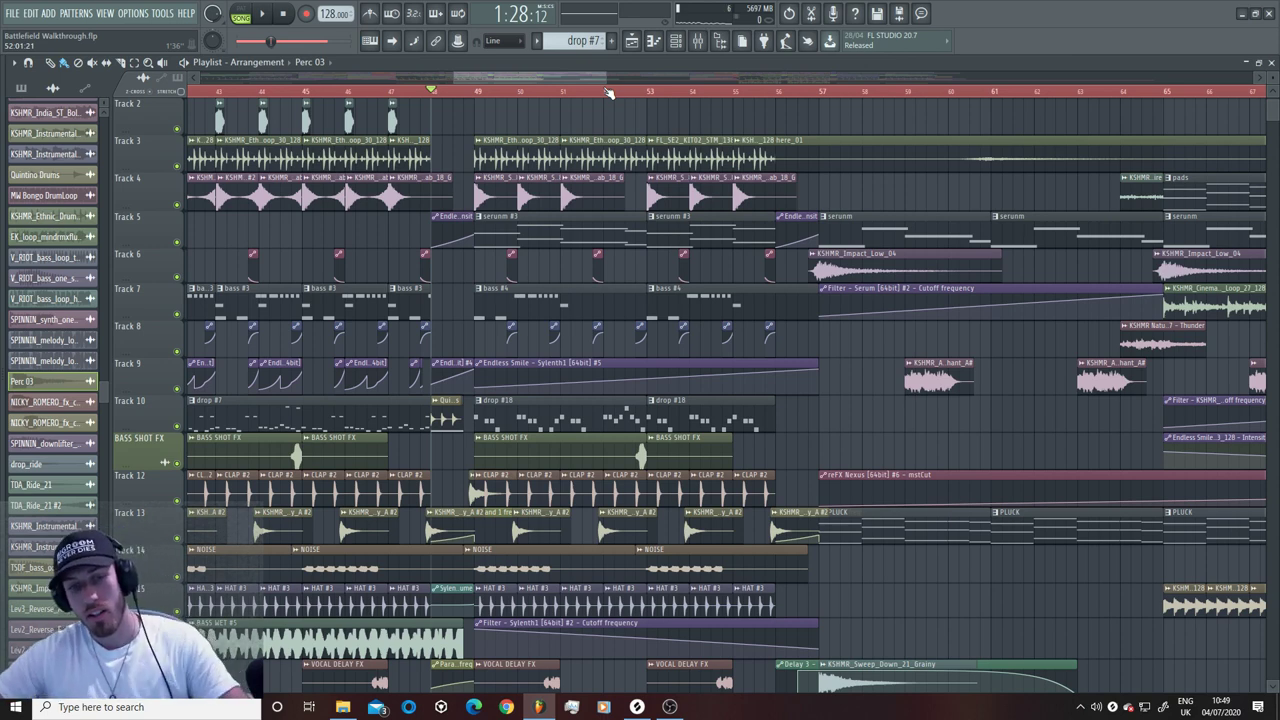
{"action": "left_click_drag", "start_coordinate": [547, 92], "coordinate": [288, 60]}
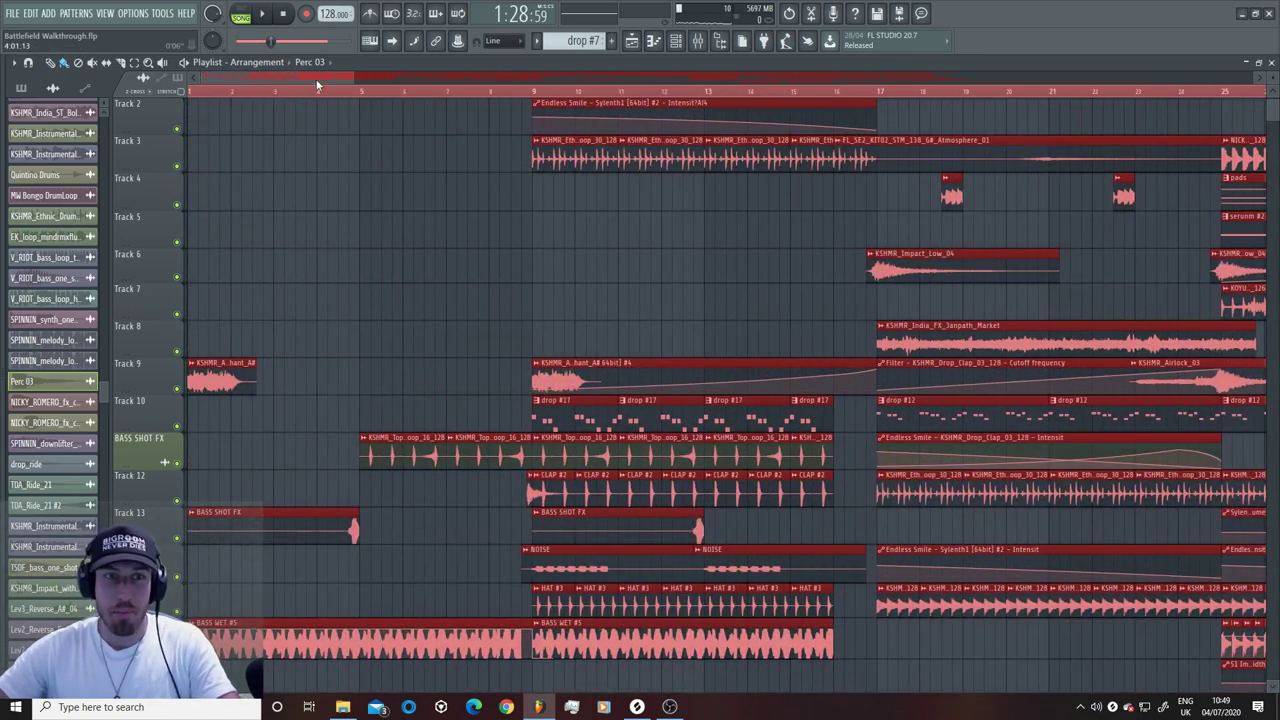
{"action": "scroll", "coordinate": [614, 126], "scroll_direction": "right", "scroll_amount": 15}
{"action": "left_click", "coordinate": [590, 125]}
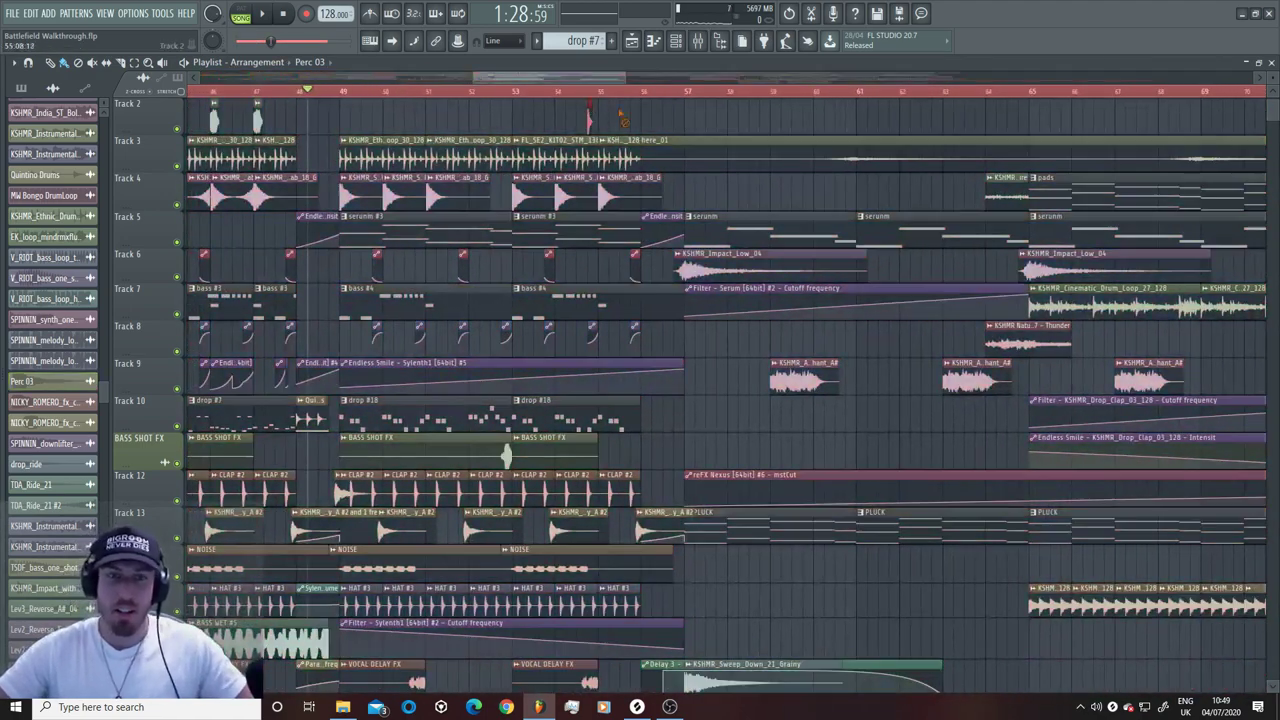
Step: Play the second half of the drop from just before bar 49 with all tracks active, and select the bass #4 pattern
{"action": "left_click", "coordinate": [335, 92]}
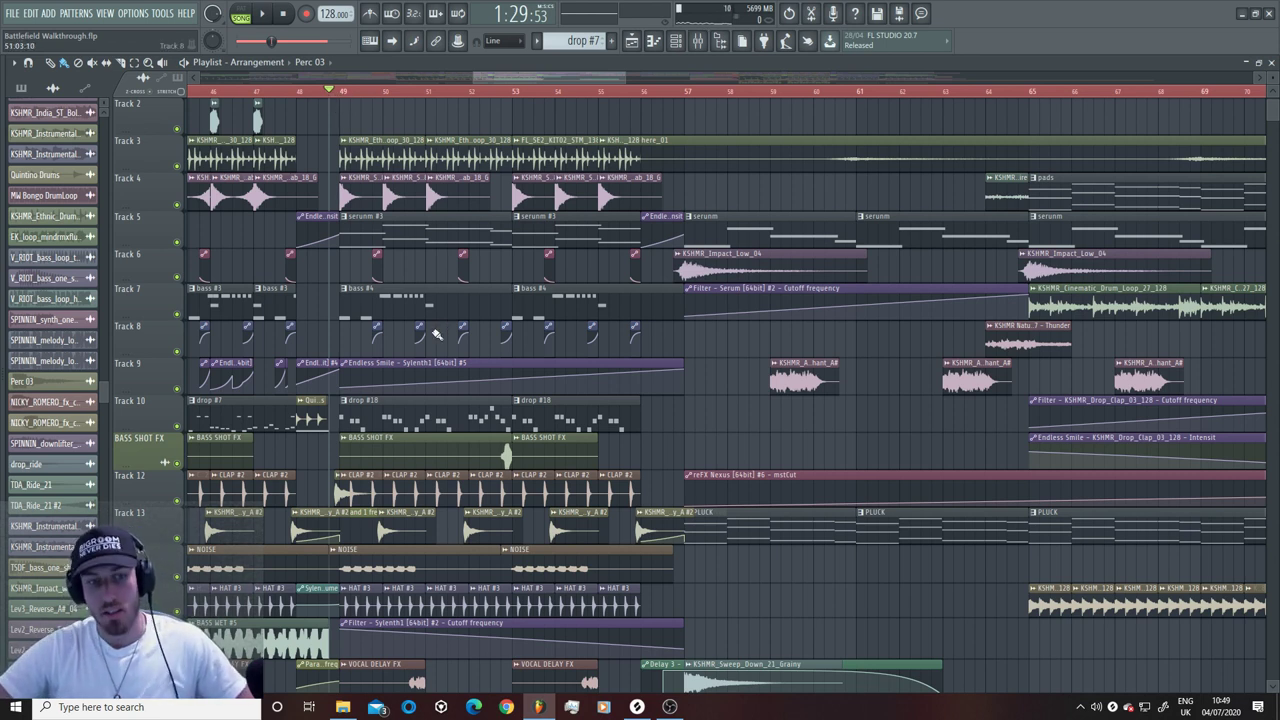
{"action": "key", "text": "space"}
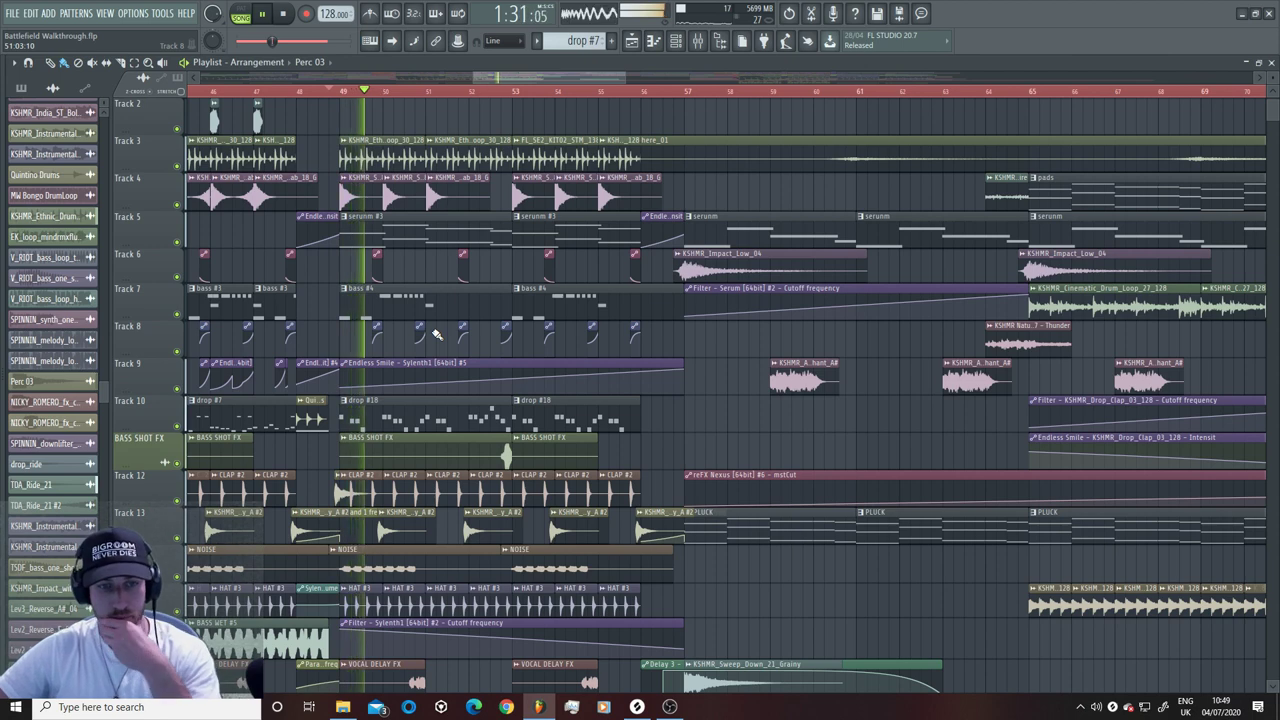
{"action": "left_click", "coordinate": [638, 308]}
{"action": "scroll", "coordinate": [635, 304], "scroll_direction": "down", "scroll_amount": 5}
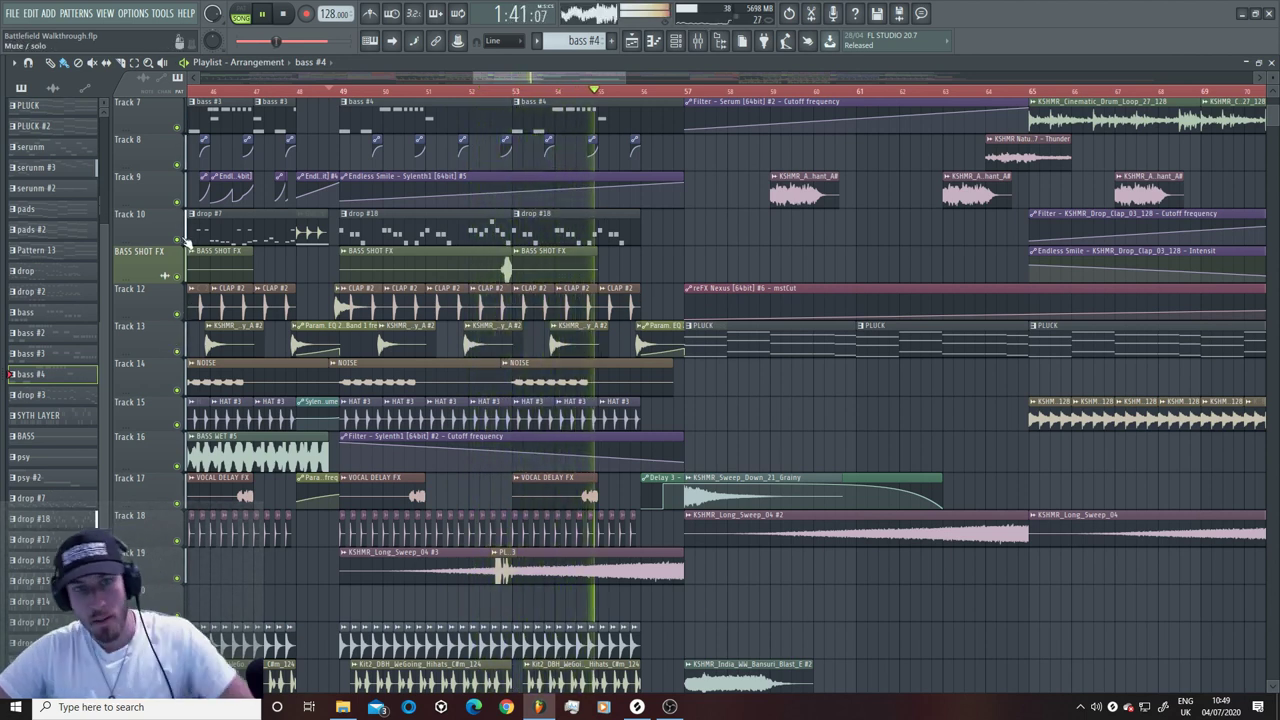
{"action": "key", "text": "space"}
Step: Mute Track 10's drop melody and Track 5's serum part, and play the remaining layers from just before bar 49
{"action": "left_click", "coordinate": [184, 240]}
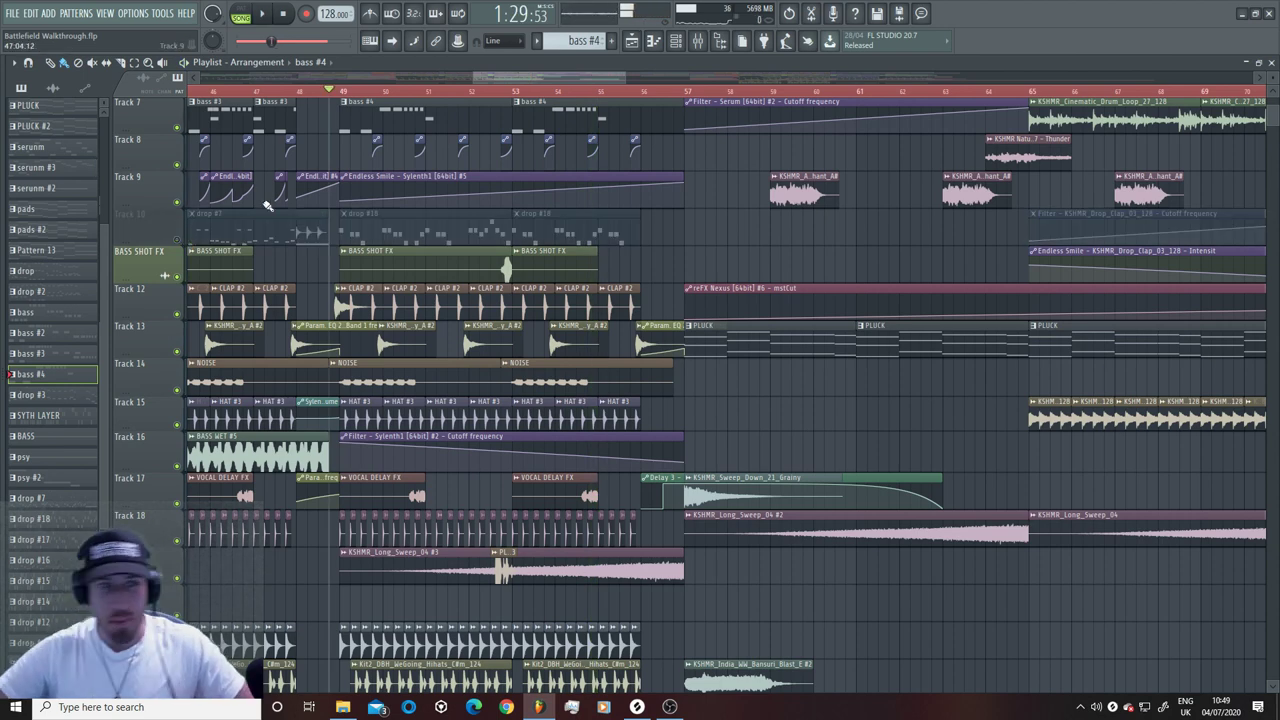
{"action": "scroll", "coordinate": [203, 302], "scroll_direction": "up", "scroll_amount": 5}
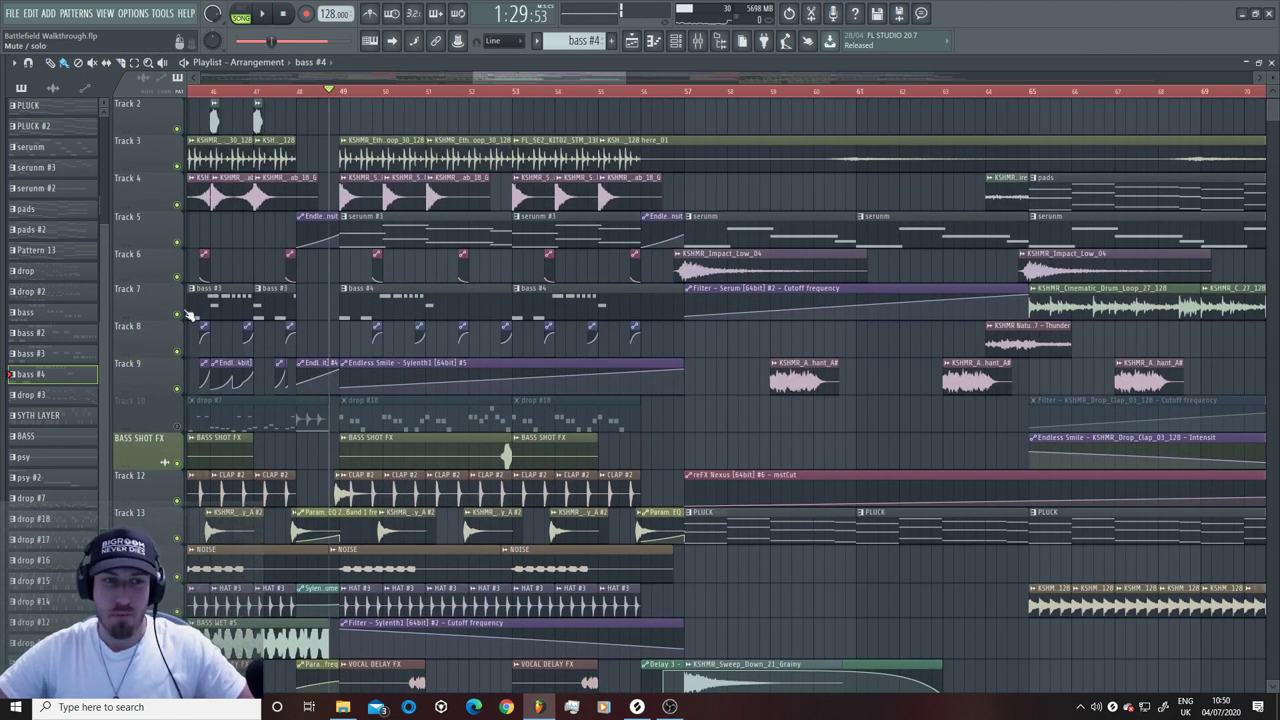
{"action": "left_click", "coordinate": [183, 244]}
{"action": "key", "text": "space"}
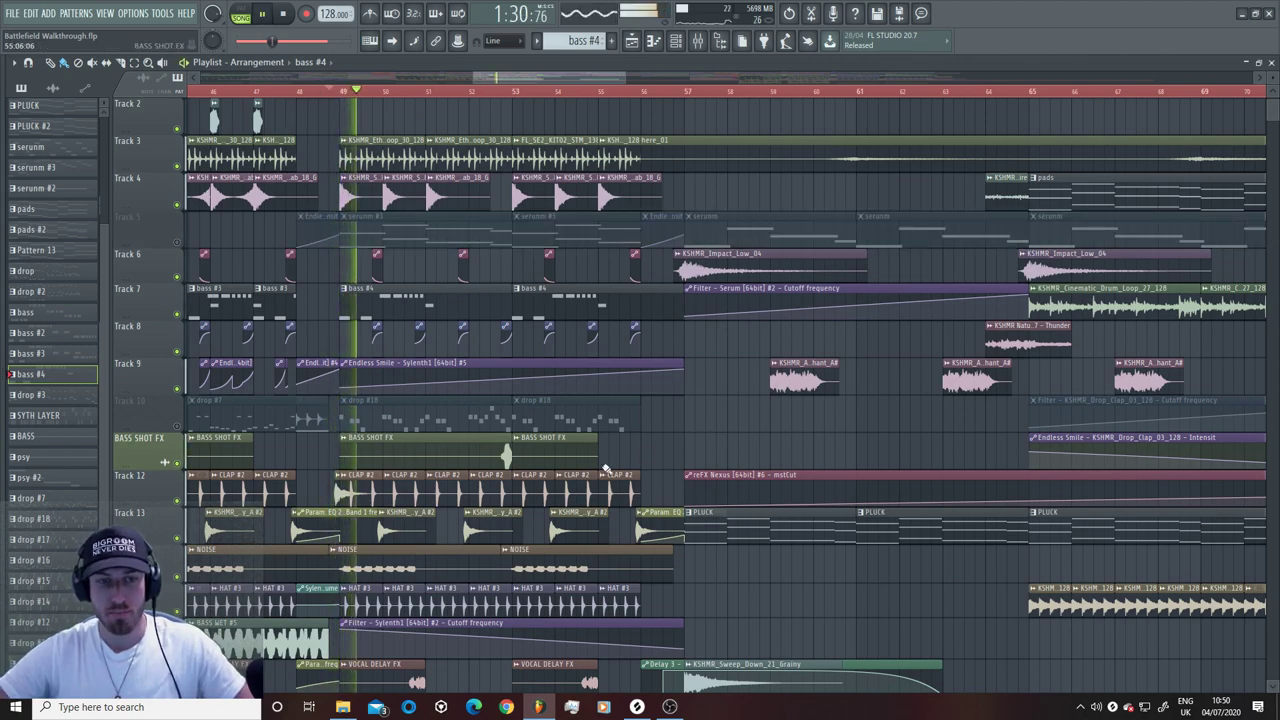
{"action": "scroll", "coordinate": [494, 413], "scroll_direction": "down", "scroll_amount": 7}
{"action": "key", "text": "space"}
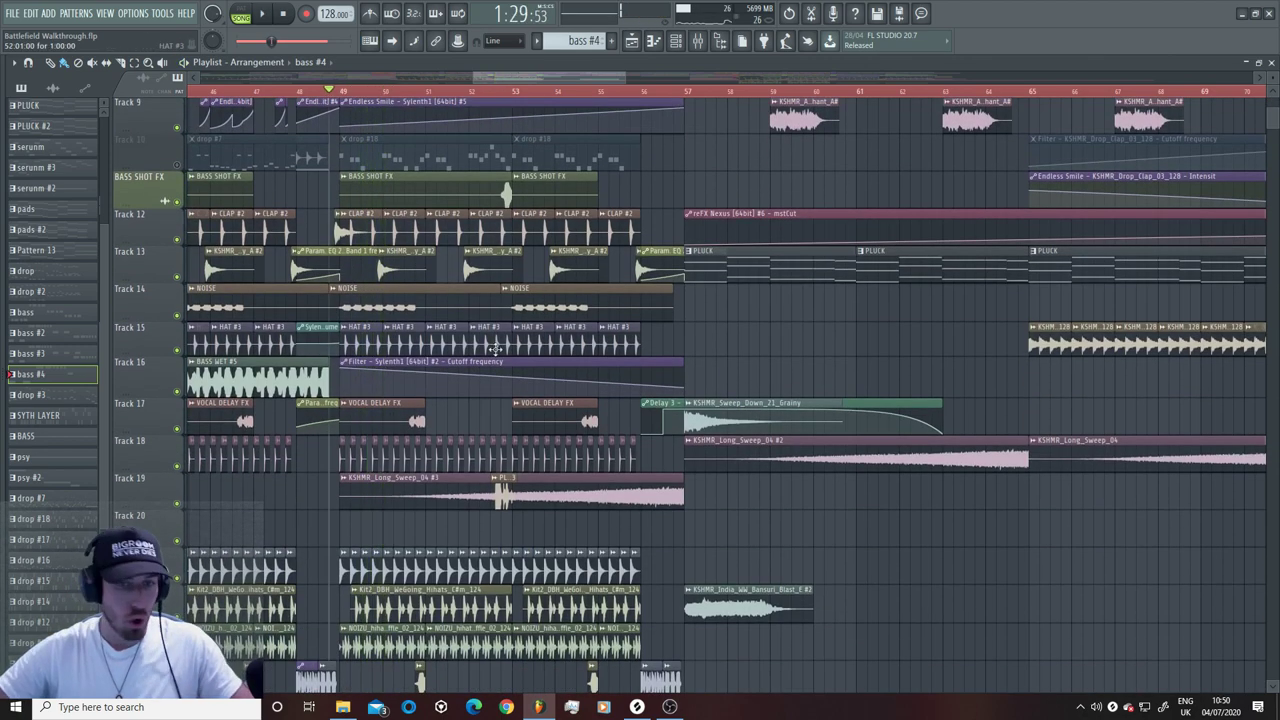
Step: Examine the percussion, ride and effect layers on the lower tracks between about bars 48 and 57
{"action": "scroll", "coordinate": [490, 354], "scroll_direction": "down", "scroll_amount": 6}
{"action": "scroll", "coordinate": [490, 354], "scroll_direction": "up", "scroll_amount": 8}
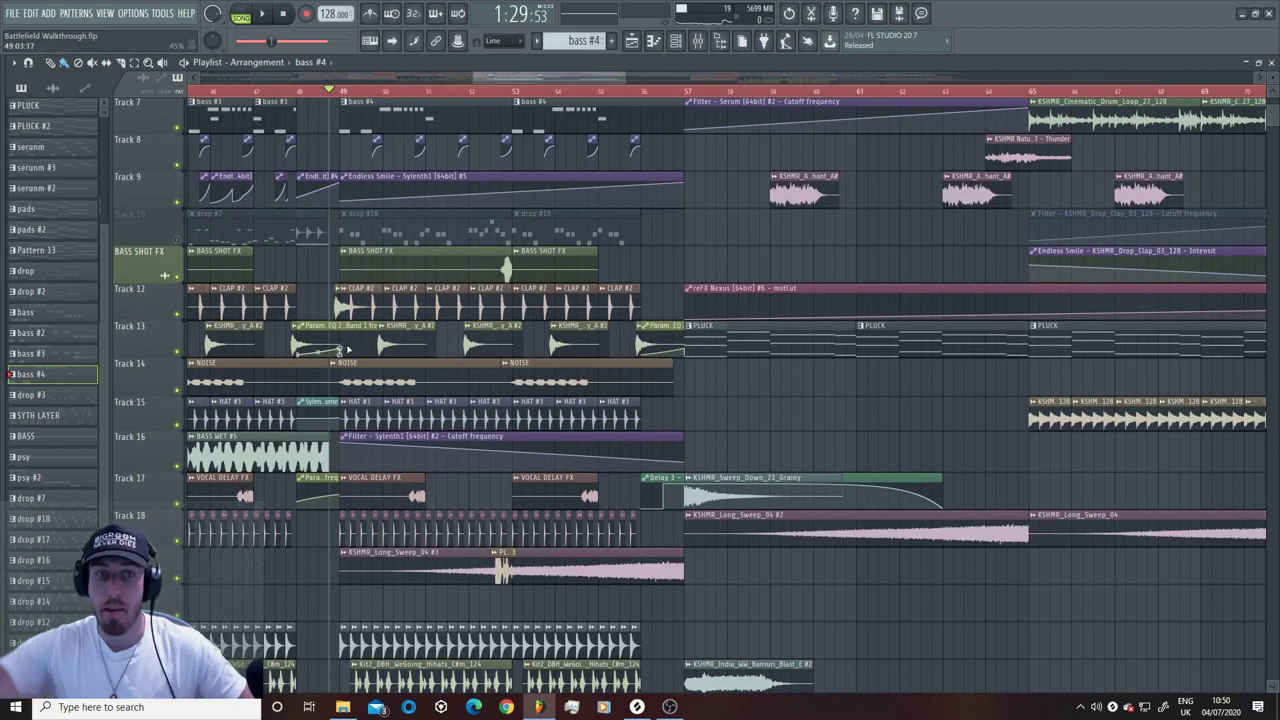
{"action": "scroll", "coordinate": [340, 440], "scroll_direction": "down", "scroll_amount": 20}
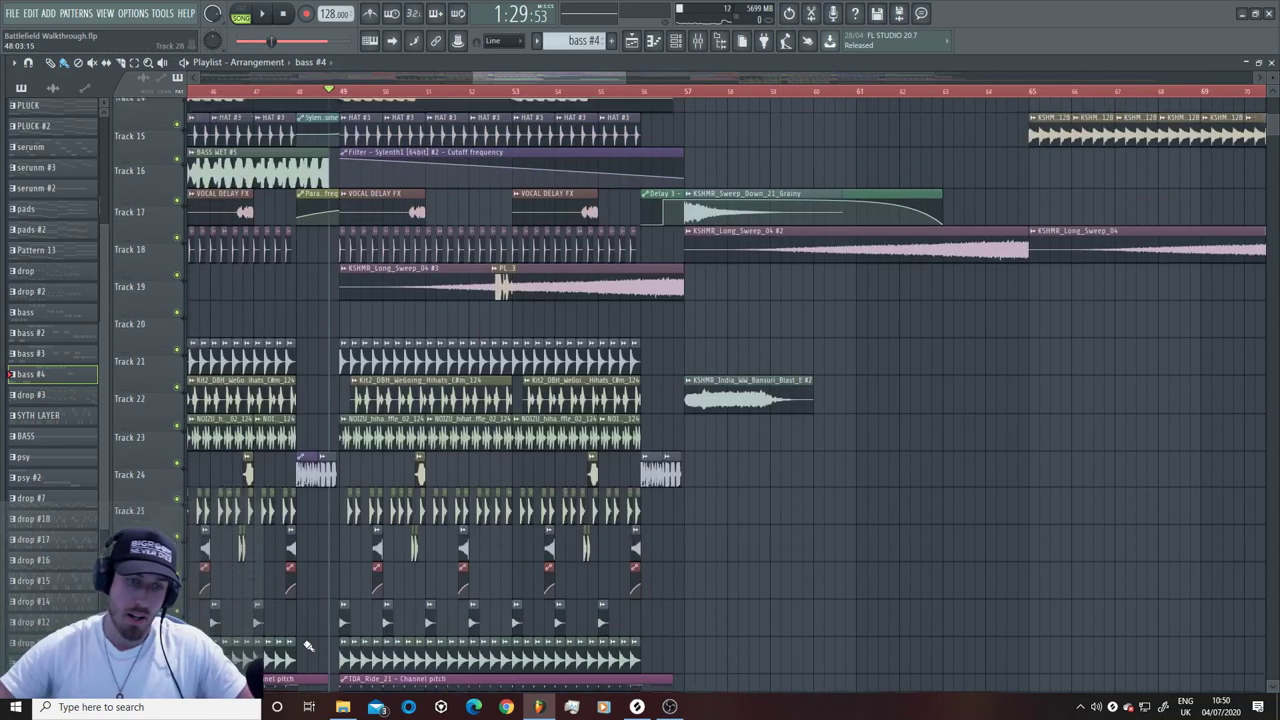
{"action": "scroll", "coordinate": [346, 413], "scroll_direction": "up", "scroll_amount": 6}
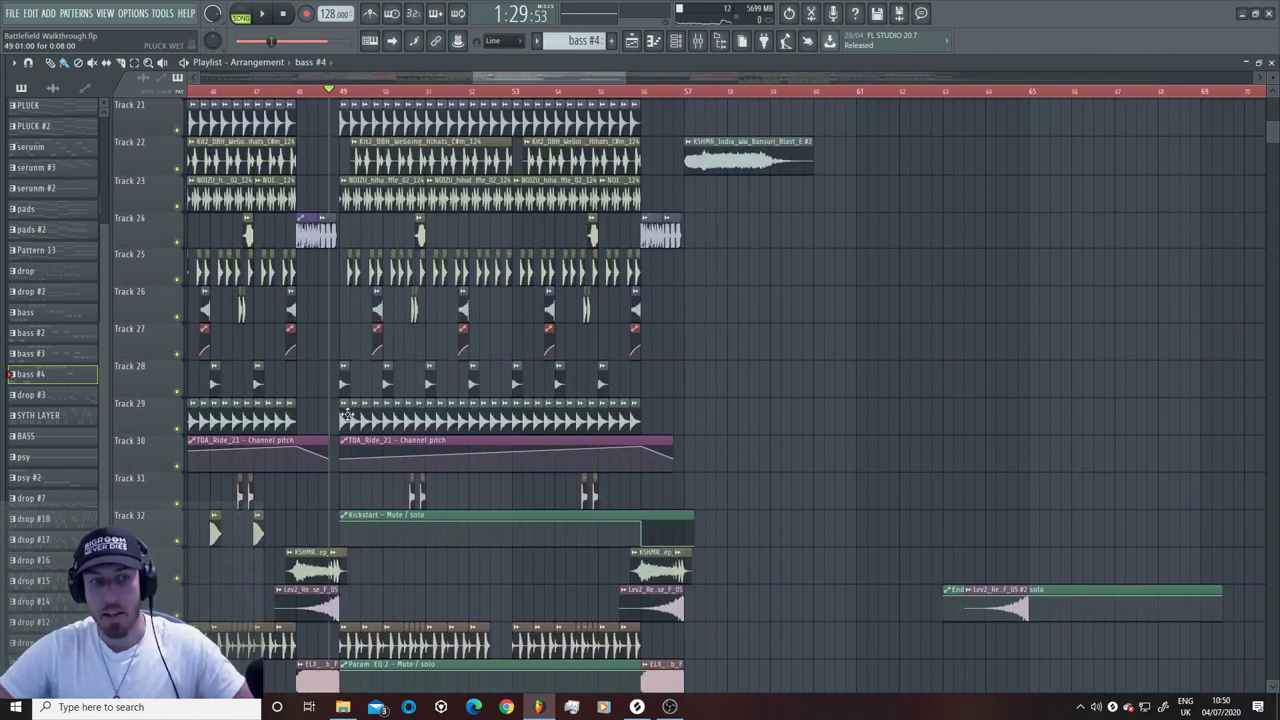
Step: Play from just before bar 49 and open Track 7's bass #4 pattern to view its reFX Nexus #2 notes
{"action": "key", "text": "space"}
{"action": "scroll", "coordinate": [346, 413], "scroll_direction": "up", "scroll_amount": 15}
{"action": "scroll", "coordinate": [346, 413], "scroll_direction": "up", "scroll_amount": 1}
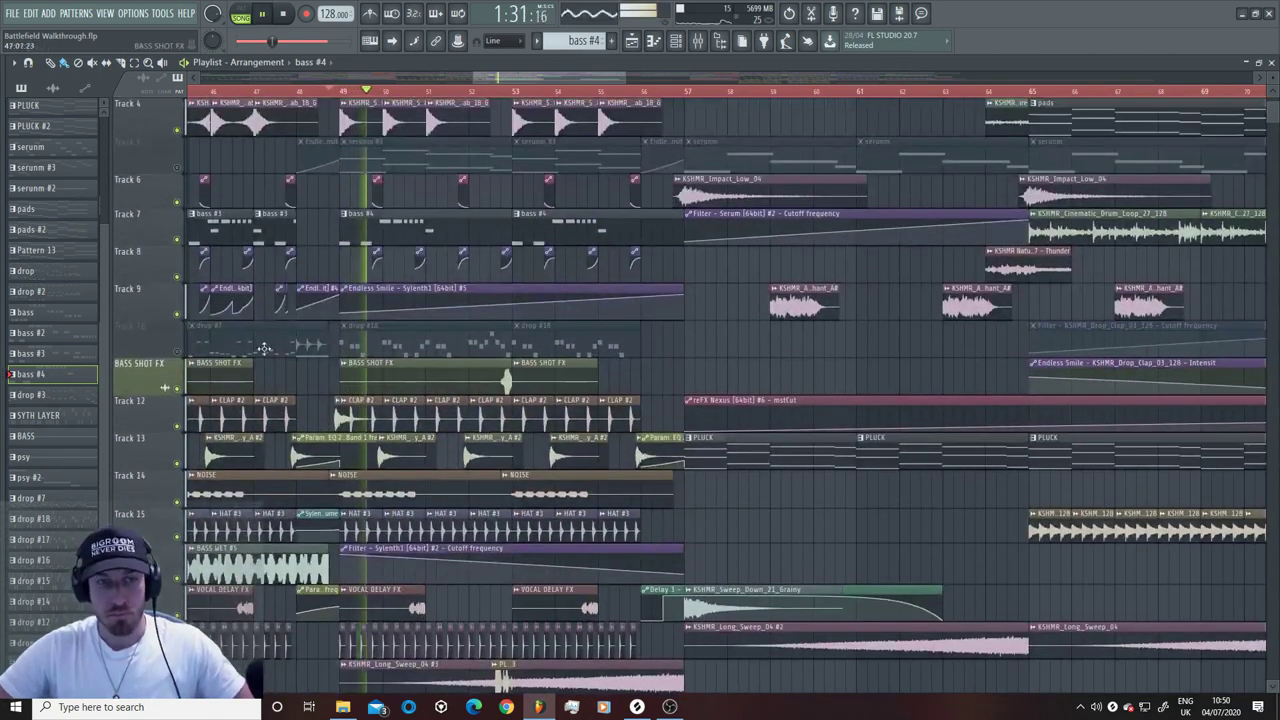
{"action": "right_click", "coordinate": [380, 230]}
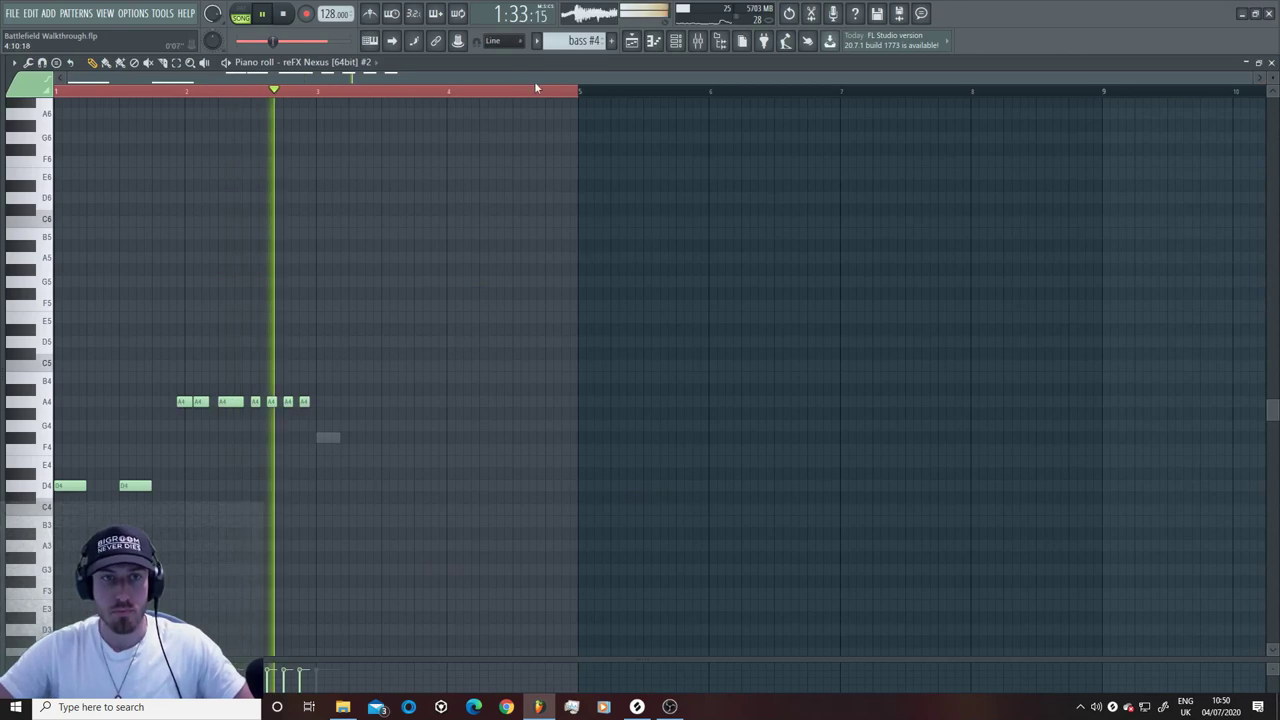
Step: Open the reFX Nexus #3 notes of the bass #4 pattern in the piano roll and play them with the song
{"action": "key", "text": "F6"}
{"action": "key", "text": "space"}
{"action": "right_click", "coordinate": [290, 275]}
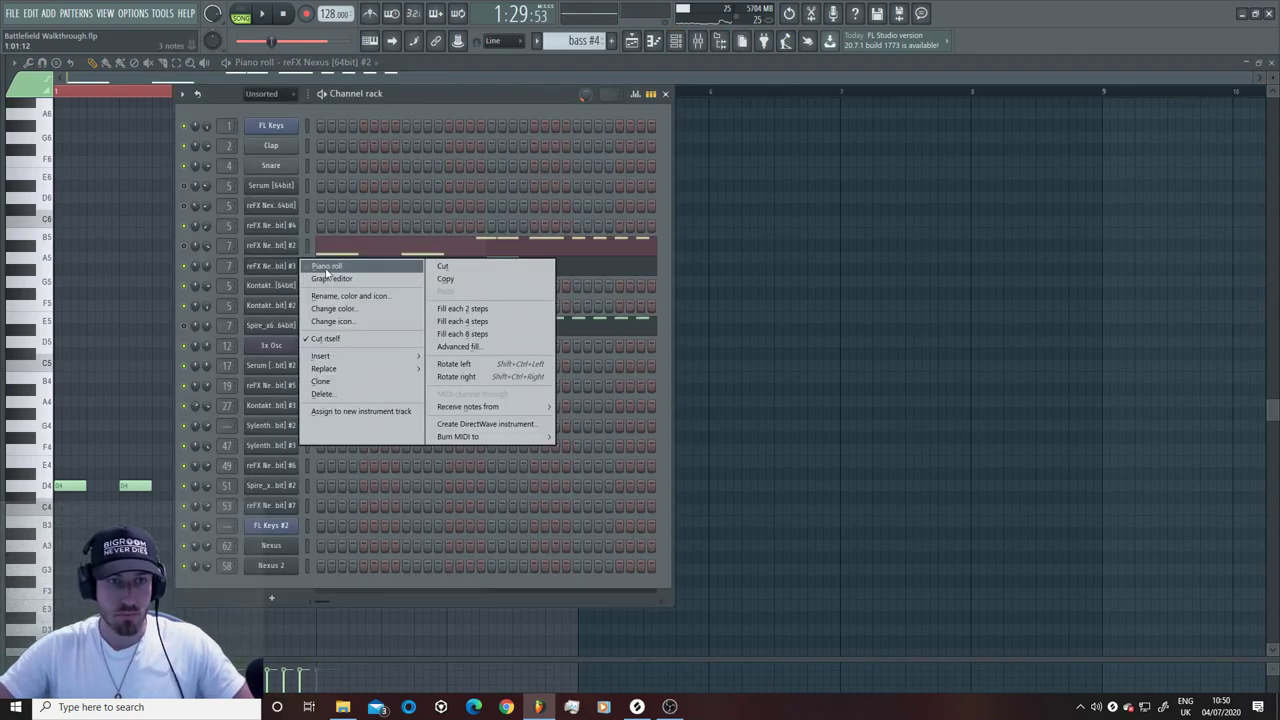
{"action": "left_click", "coordinate": [322, 266]}
{"action": "key", "text": "space"}
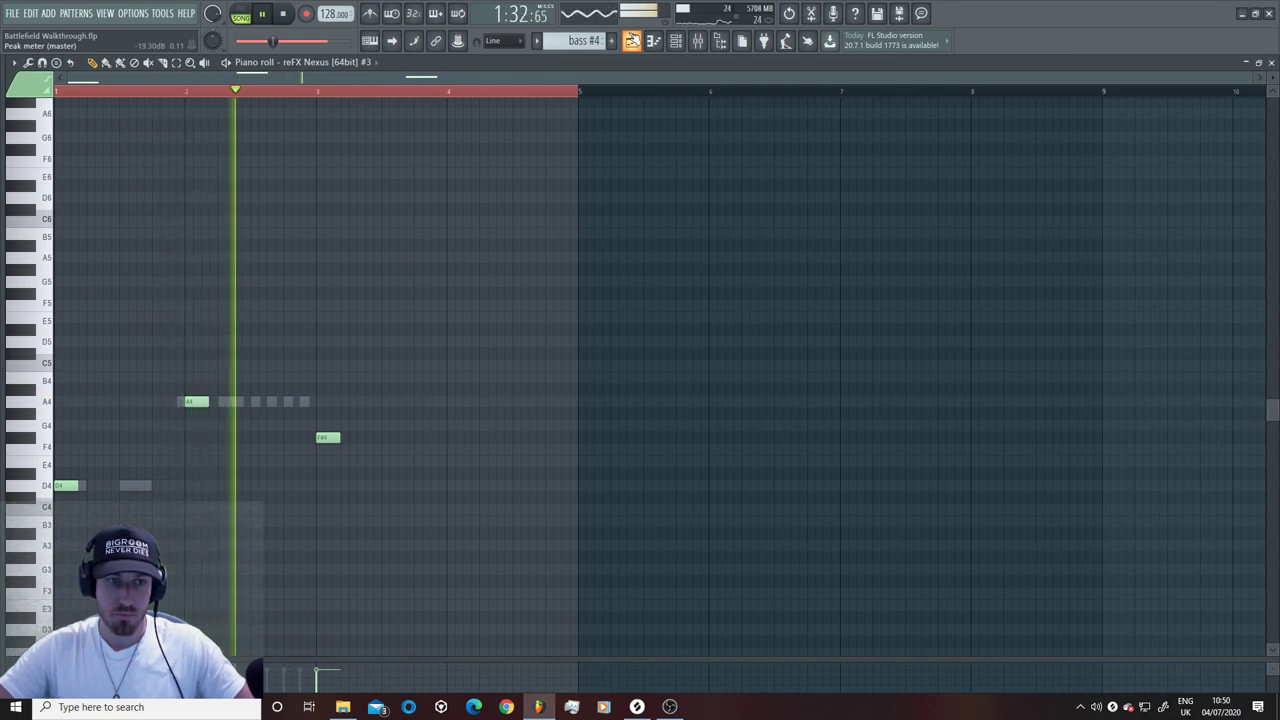
Step: Stop playback, try raising the first D4 note of the bass #4 pattern an octave to D5, and undo the move
{"action": "key", "text": "space"}
{"action": "left_click_drag", "start_coordinate": [57, 486], "coordinate": [22, 330]}
{"action": "key", "text": "ctrl+z"}
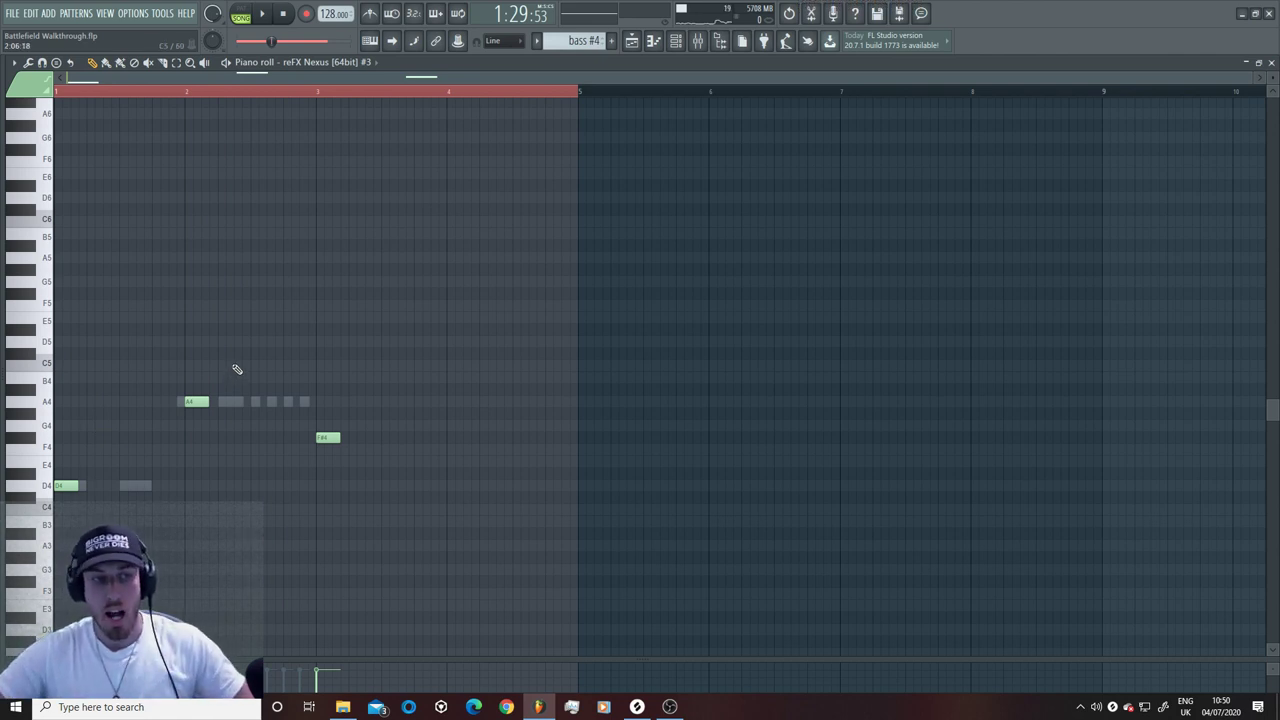
{"action": "left_click_drag", "start_coordinate": [57, 488], "coordinate": [50, 345]}
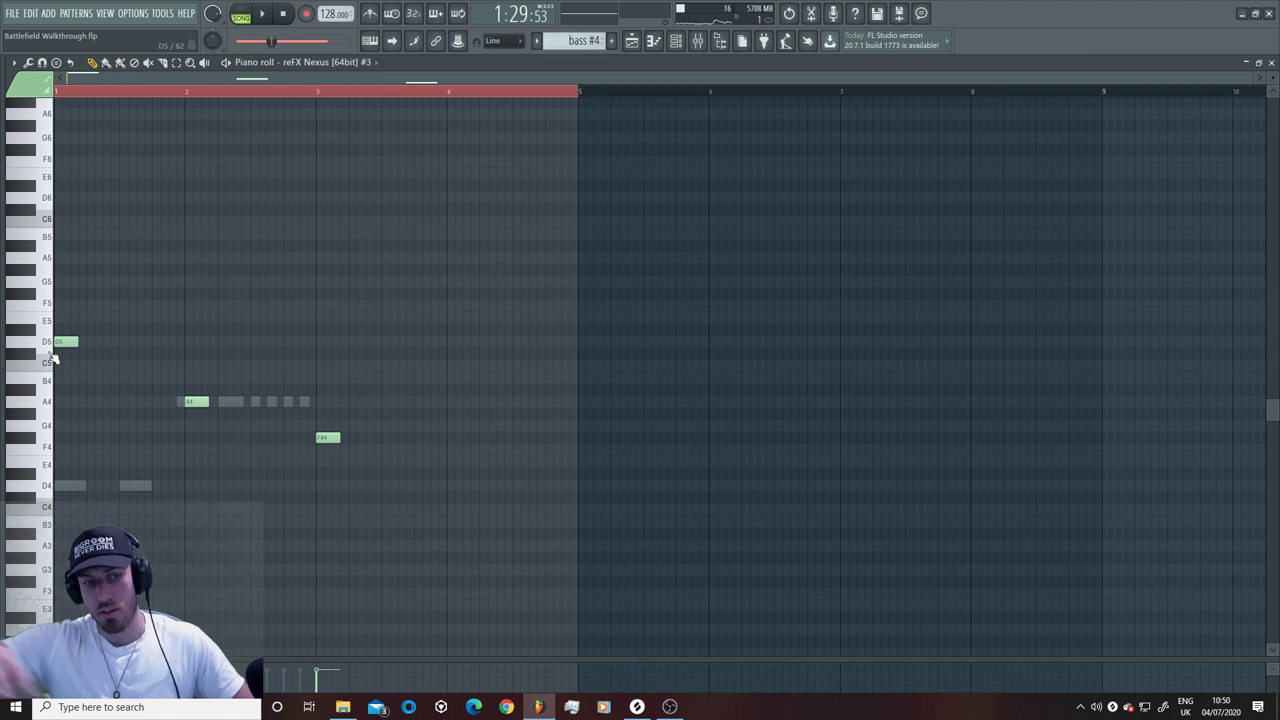
{"action": "key", "text": "ctrl+z"}
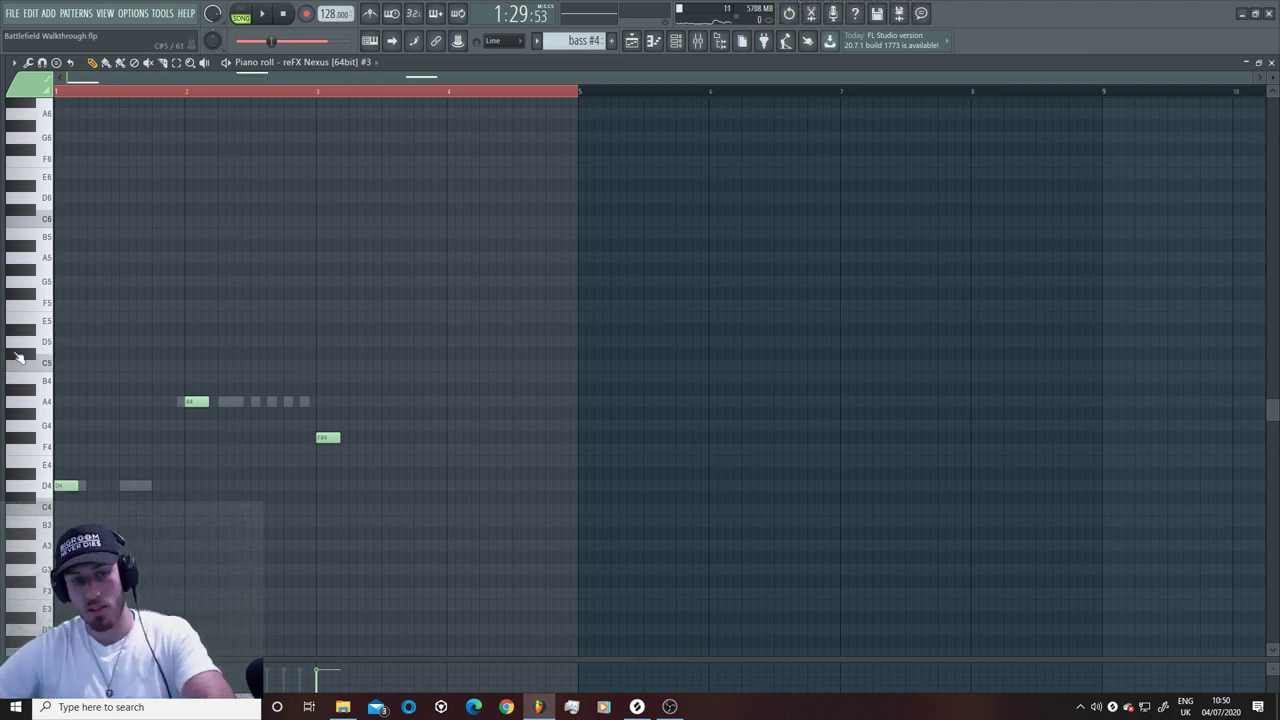
Step: Solo Track 5 in the playlist, play its serunm #3 pattern, and open the pattern's Spire #2 synth
{"action": "left_click", "coordinate": [645, 40]}
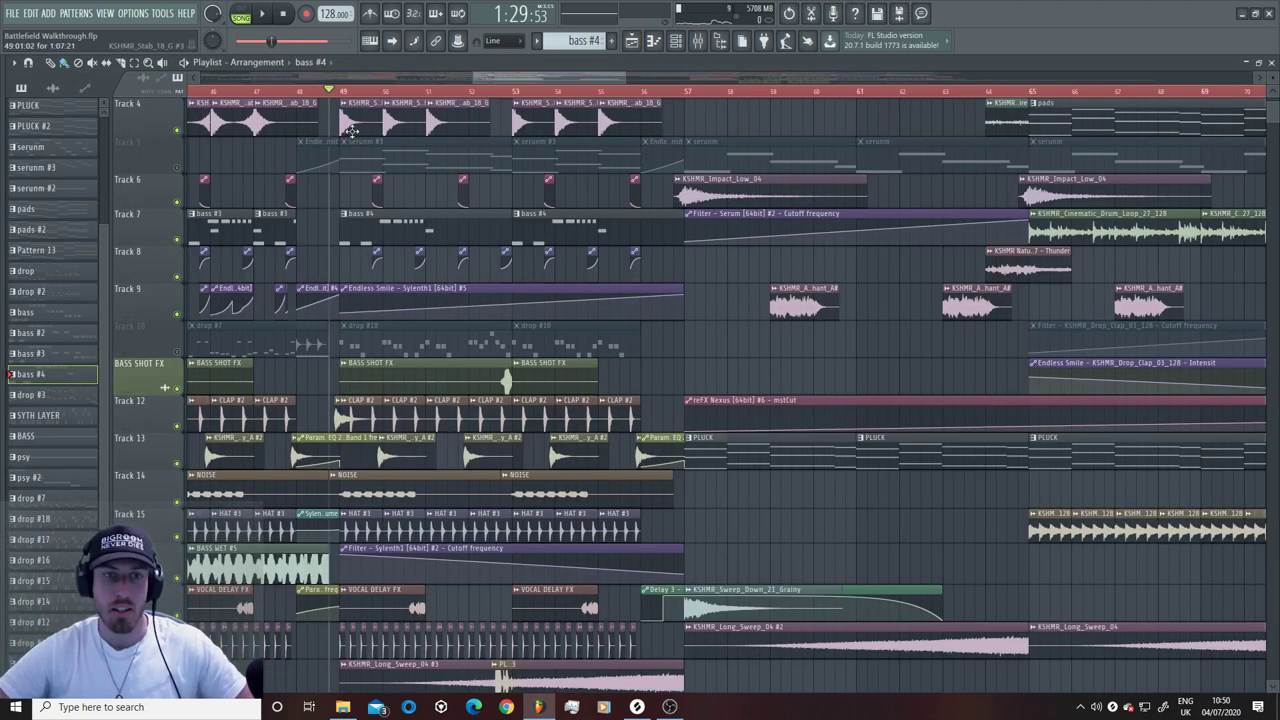
{"action": "left_click", "coordinate": [185, 170], "text": "ctrl"}
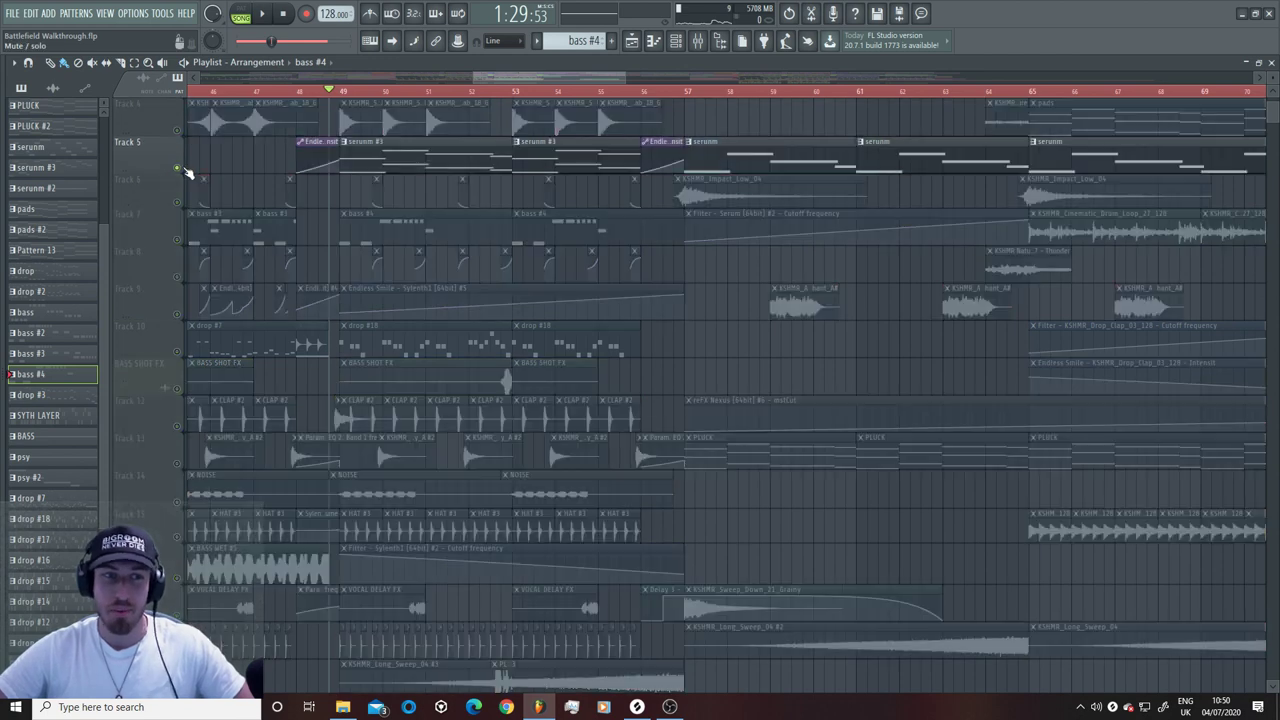
{"action": "double_click", "coordinate": [474, 145]}
{"action": "left_click", "coordinate": [675, 40]}
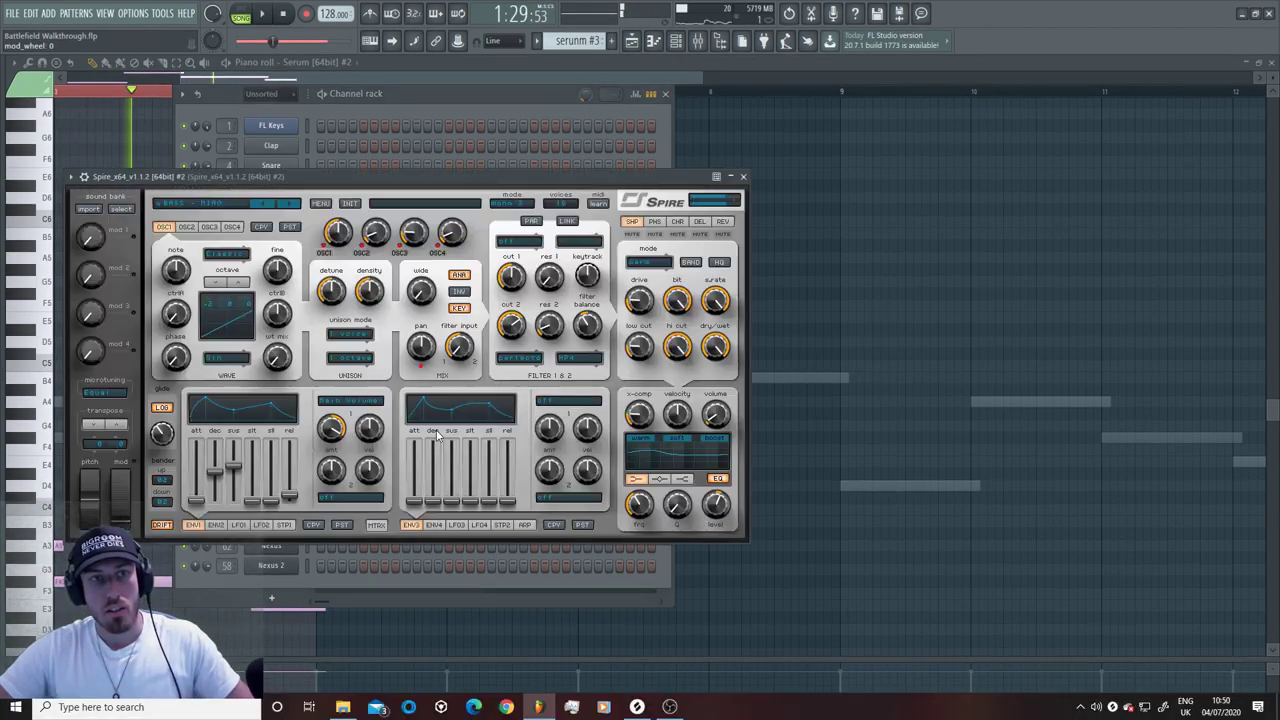
{"action": "left_click_drag", "start_coordinate": [297, 177], "coordinate": [297, 236]}
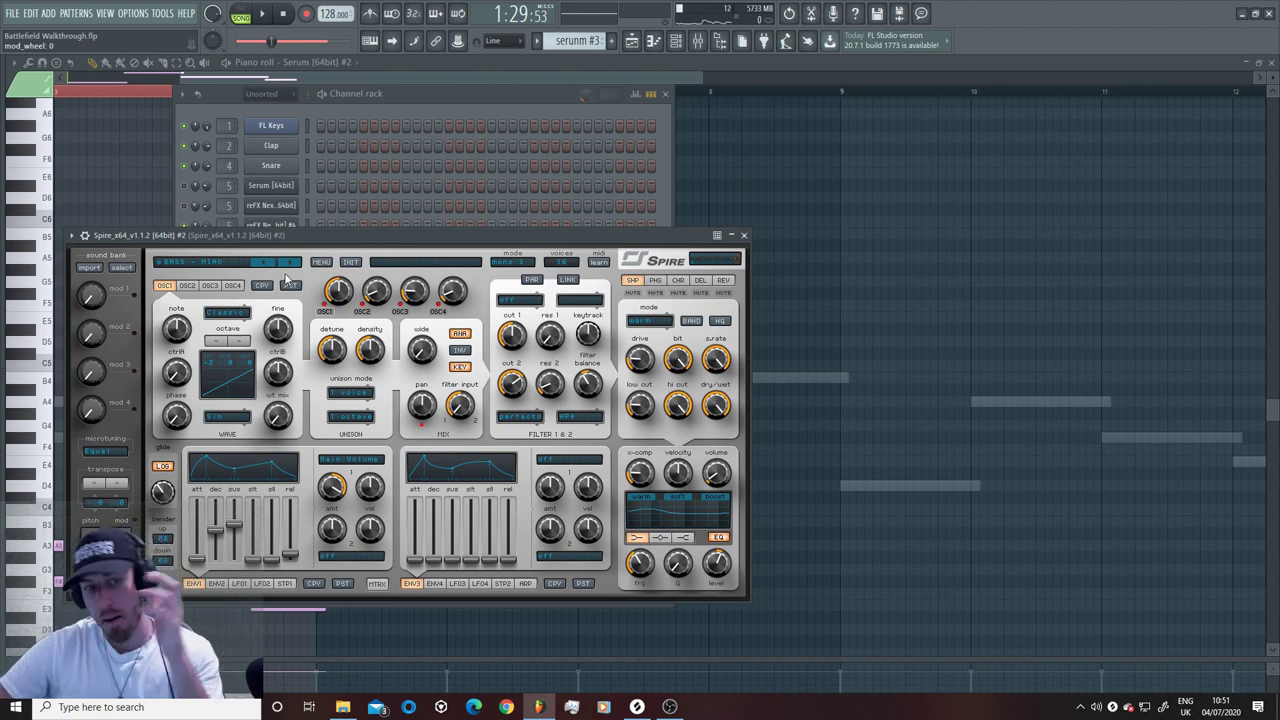
Step: Select the Spire #2 channel and open the Fruity parametric EQ 2 on its mixer insert 51
{"action": "left_click", "coordinate": [669, 173]}
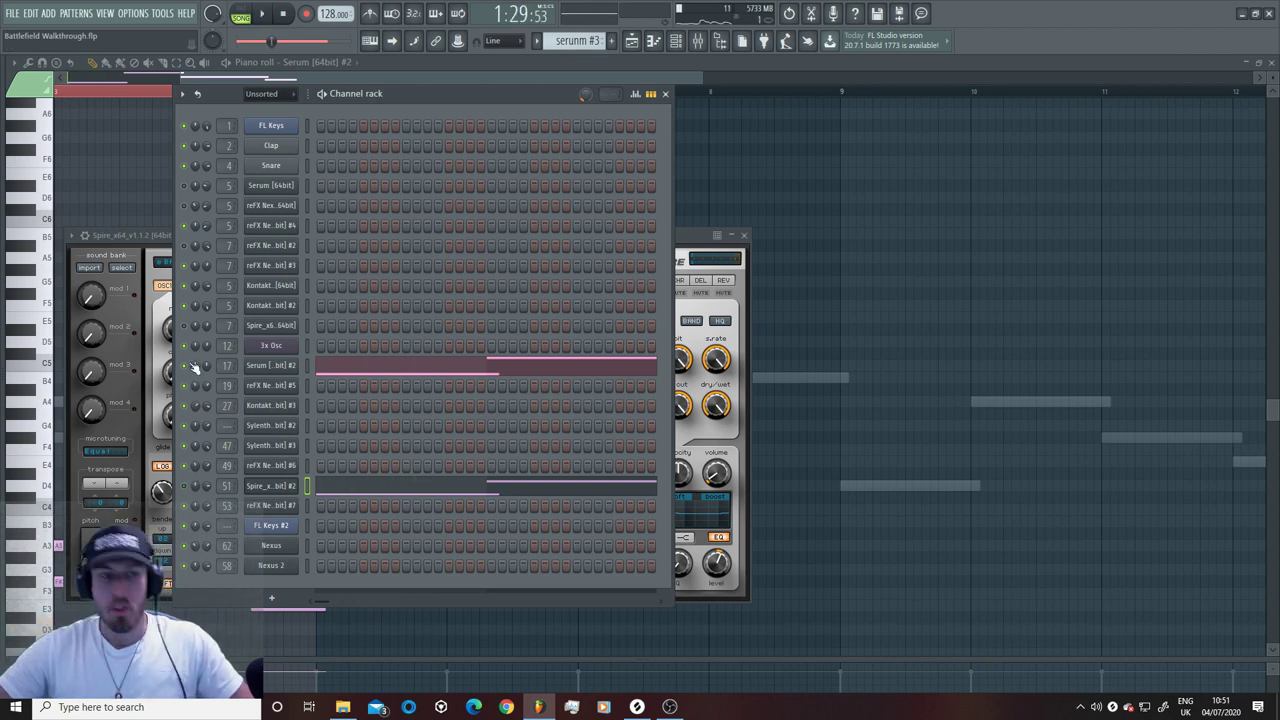
{"action": "left_click", "coordinate": [262, 489]}
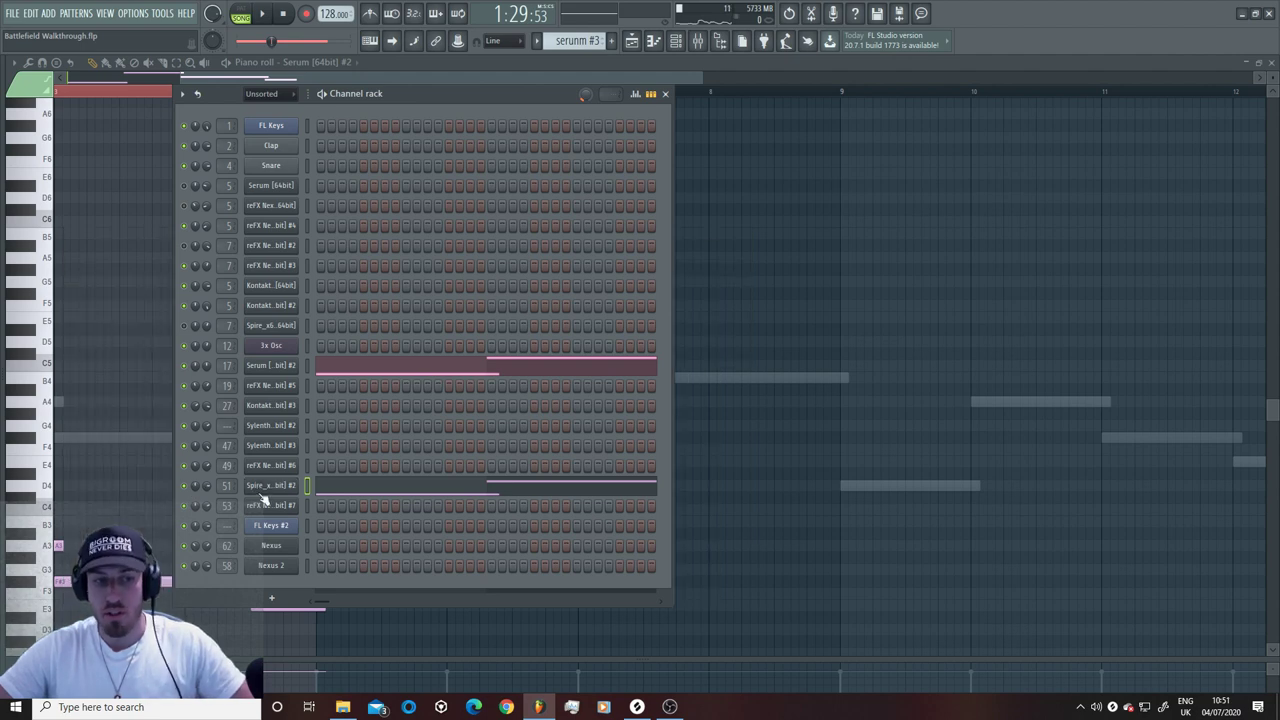
{"action": "left_click", "coordinate": [262, 490]}
{"action": "key", "text": "F9"}
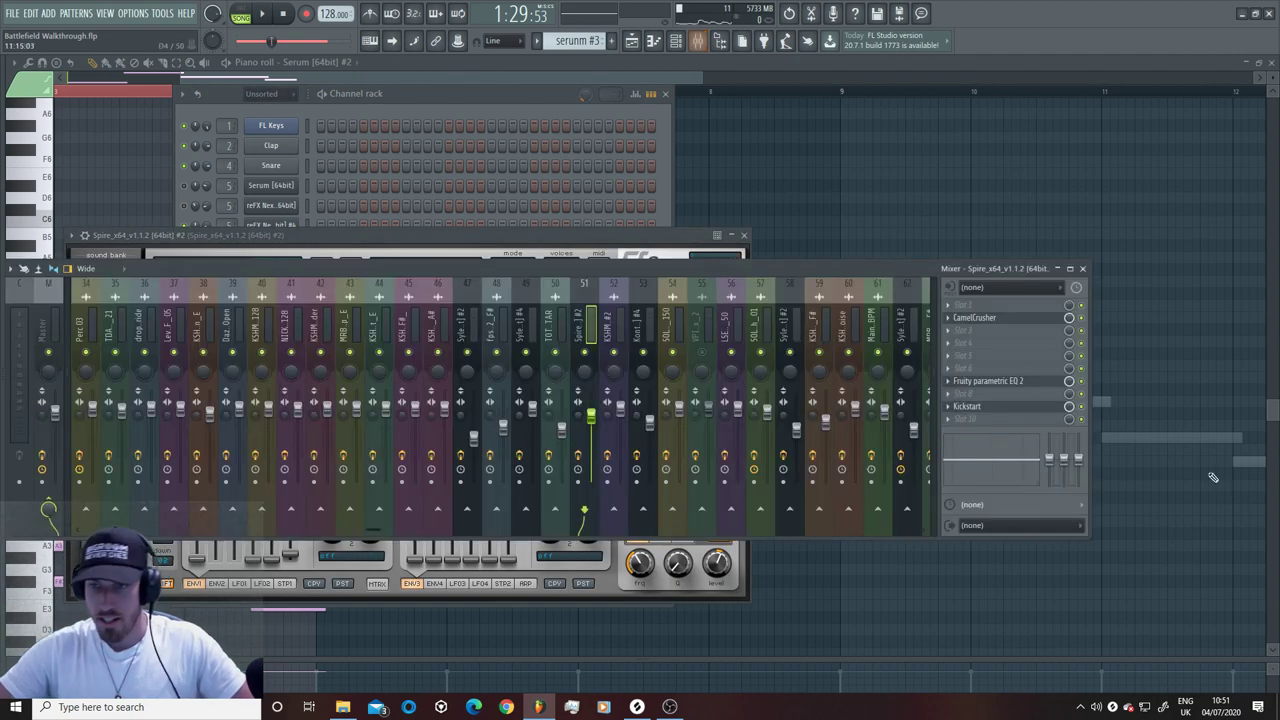
{"action": "left_click", "coordinate": [1000, 381]}
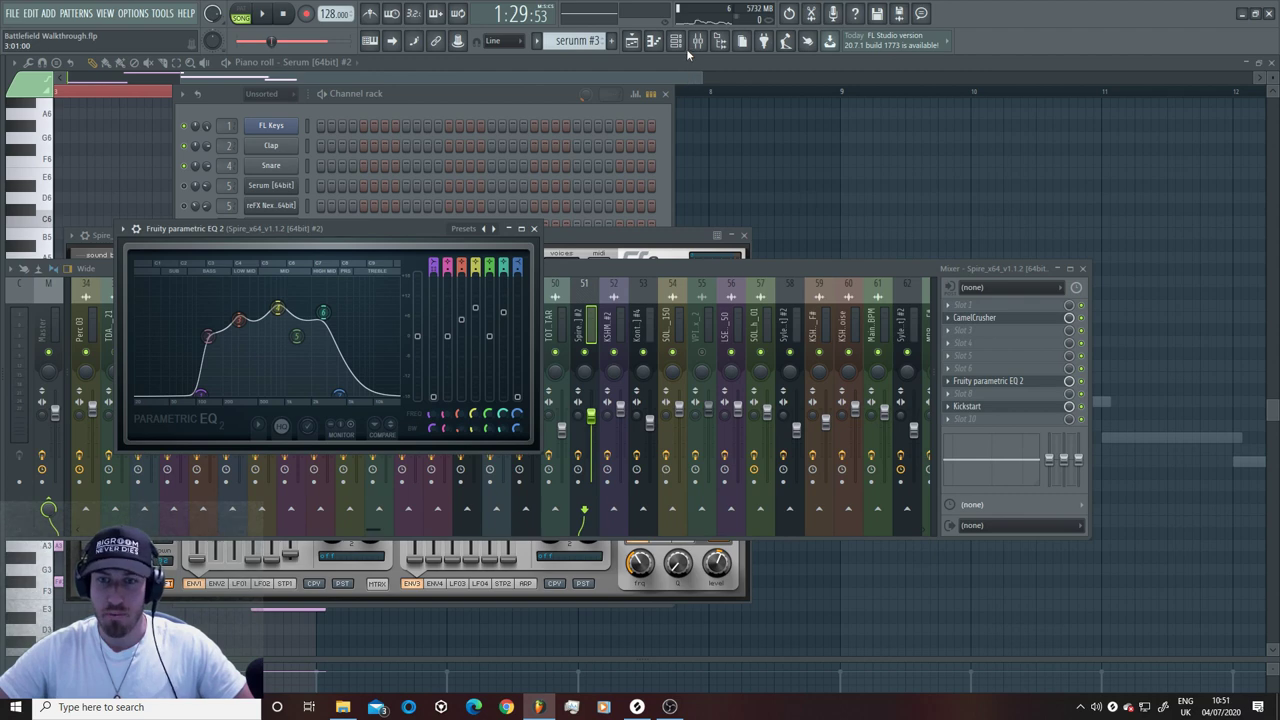
Step: Return to the playlist and play the soloed Track 5 from bar 49
{"action": "left_click", "coordinate": [631, 41]}
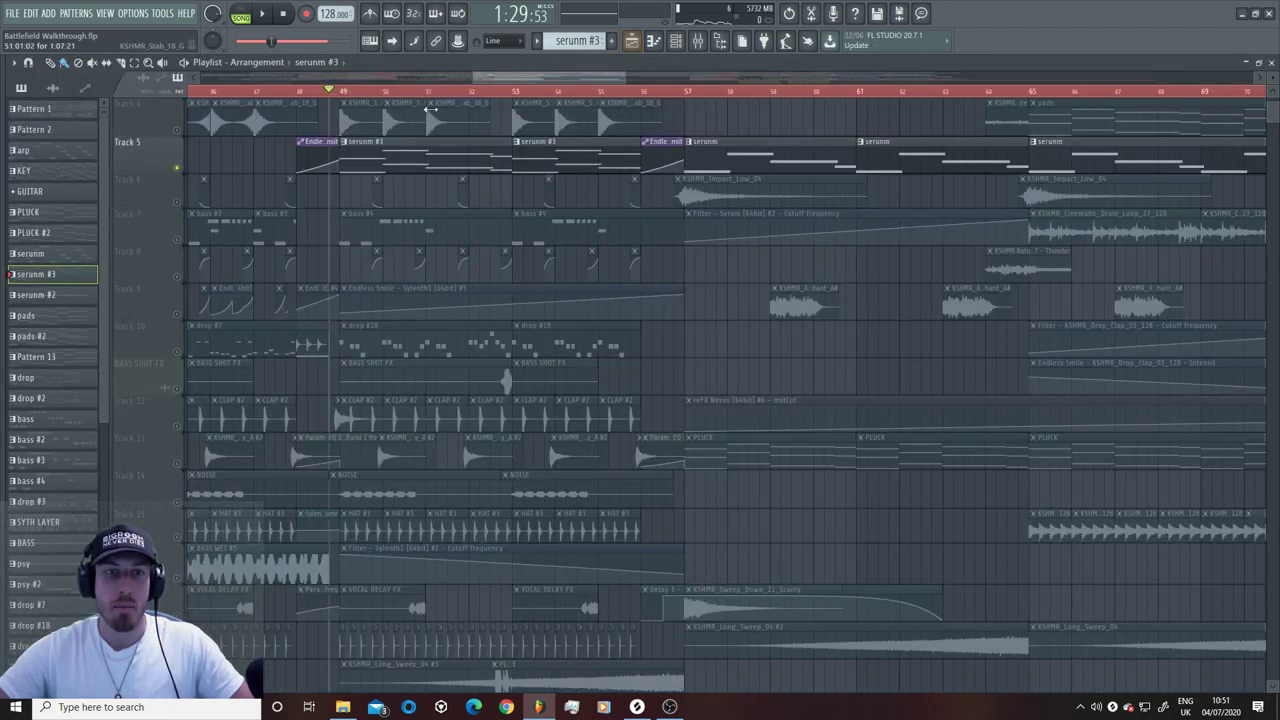
{"action": "scroll", "coordinate": [280, 447], "scroll_direction": "down", "scroll_amount": 5}
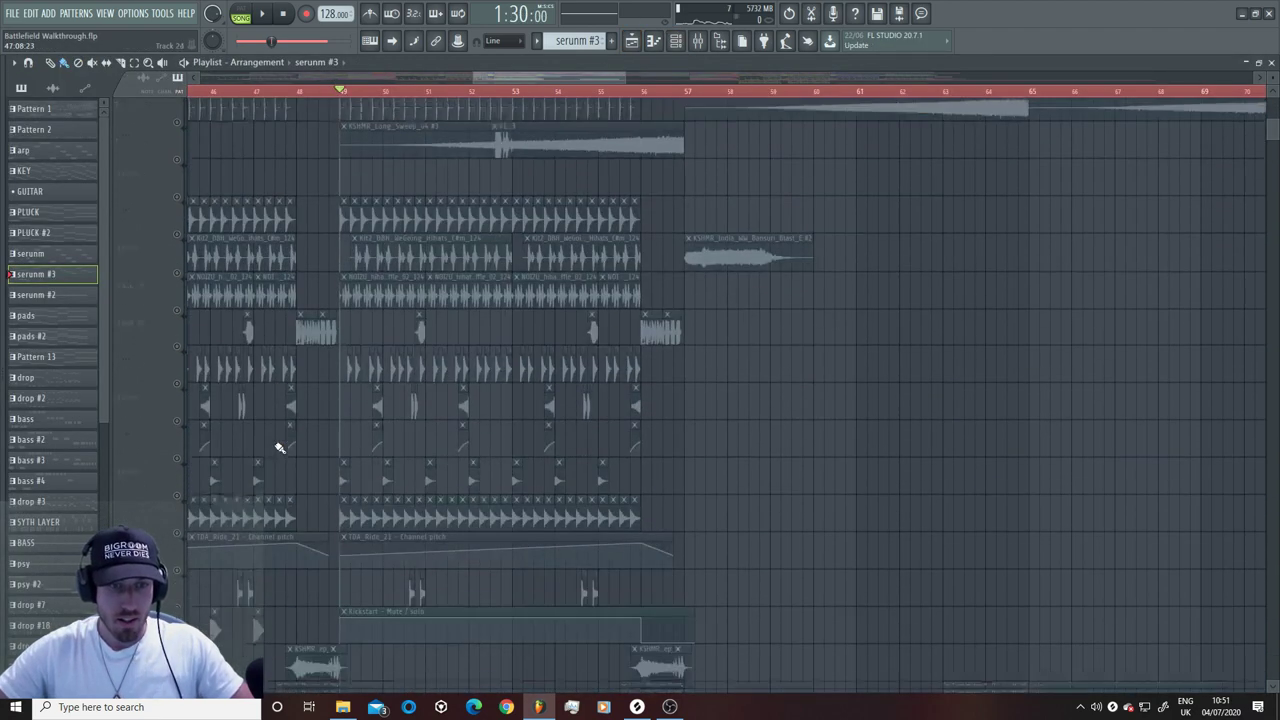
{"action": "scroll", "coordinate": [181, 511], "scroll_direction": "down", "scroll_amount": 12}
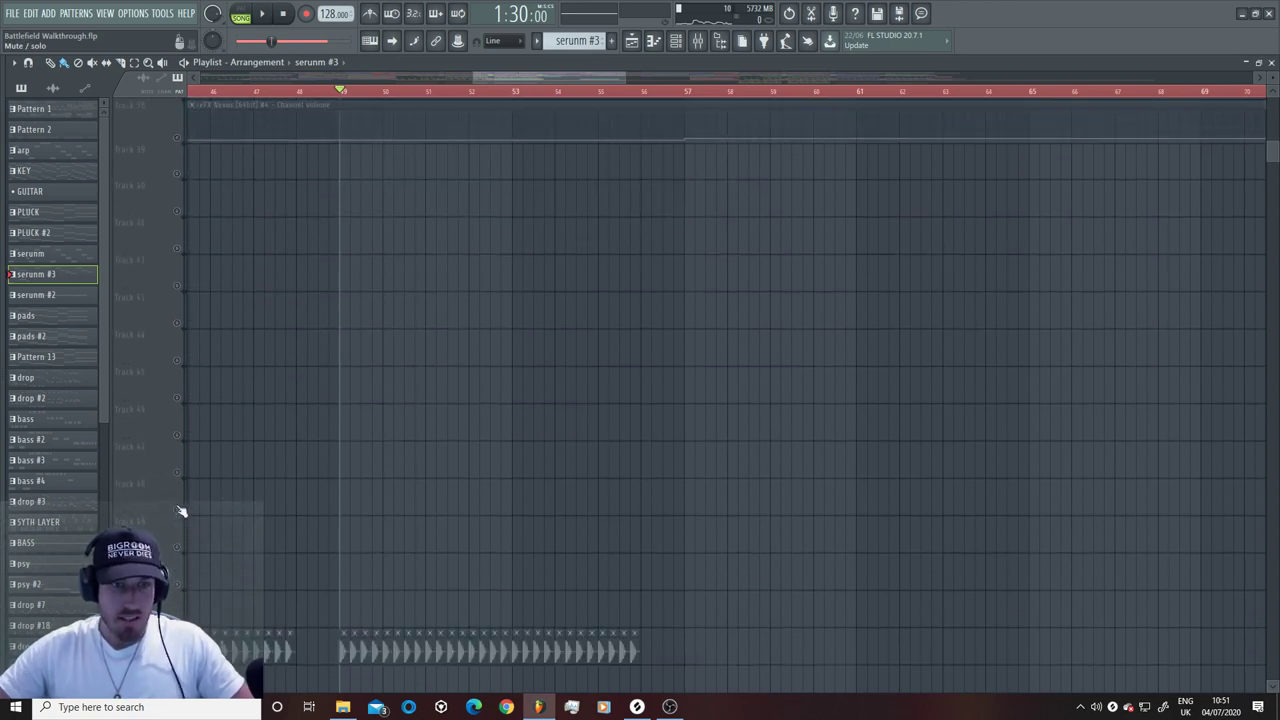
{"action": "key", "text": "space"}
{"action": "scroll", "coordinate": [474, 442], "scroll_direction": "up", "scroll_amount": 12}
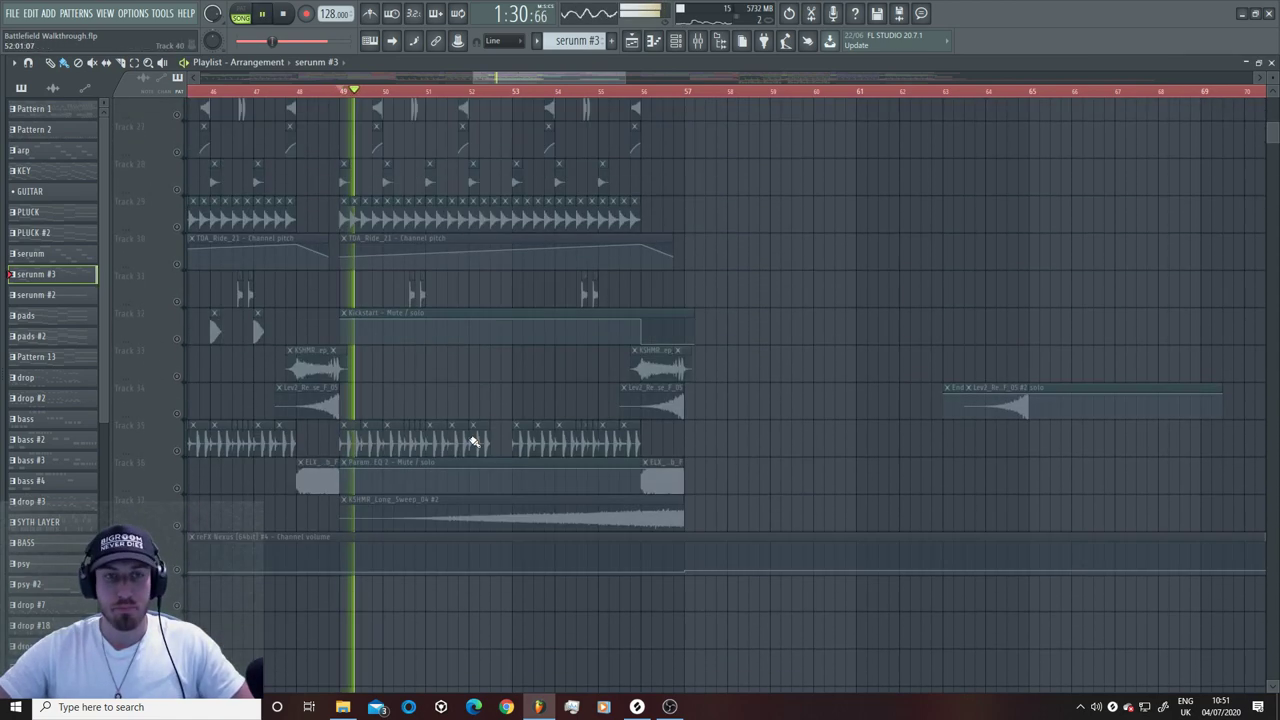
{"action": "scroll", "coordinate": [474, 442], "scroll_direction": "up", "scroll_amount": 6}
{"action": "scroll", "coordinate": [349, 386], "scroll_direction": "up", "scroll_amount": 4}
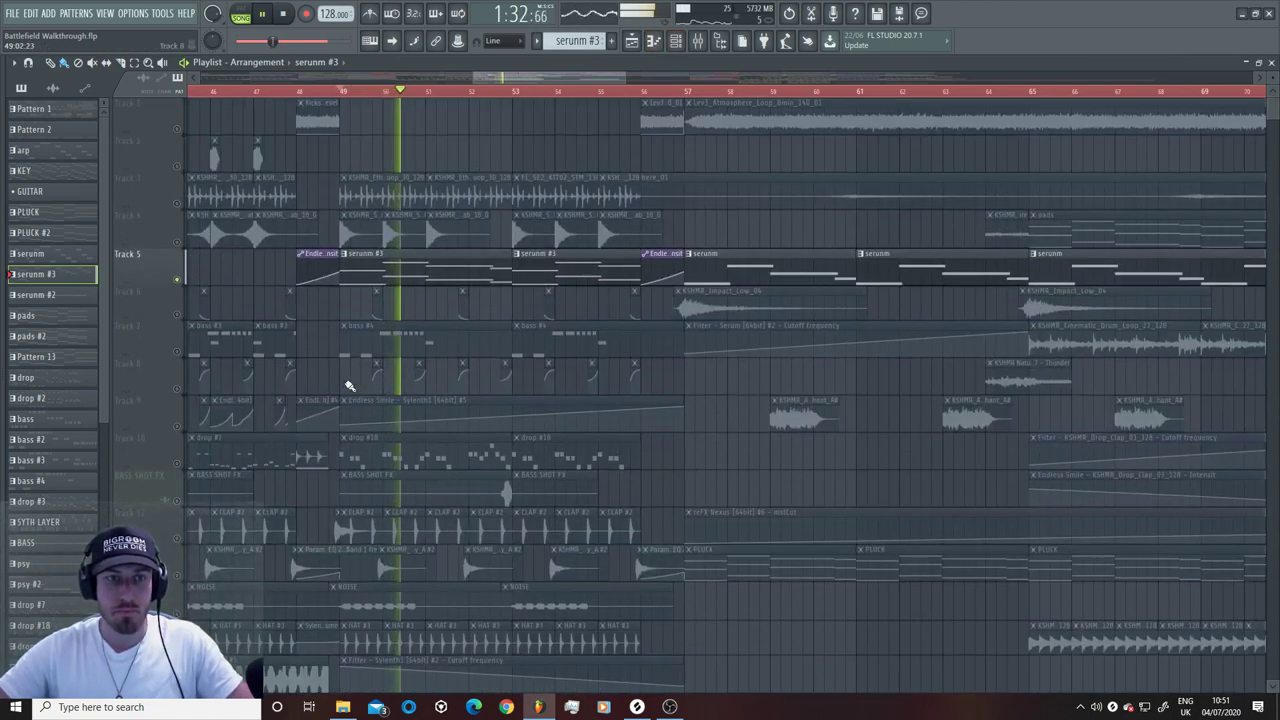
{"action": "key", "text": "space"}
Step: Unmute Track 32's Kickstart and Track 36's Param. EQ 2 automation, and play them together with Track 5
{"action": "scroll", "coordinate": [340, 360], "scroll_direction": "down", "scroll_amount": 2}
{"action": "scroll", "coordinate": [198, 347], "scroll_direction": "down", "scroll_amount": 10}
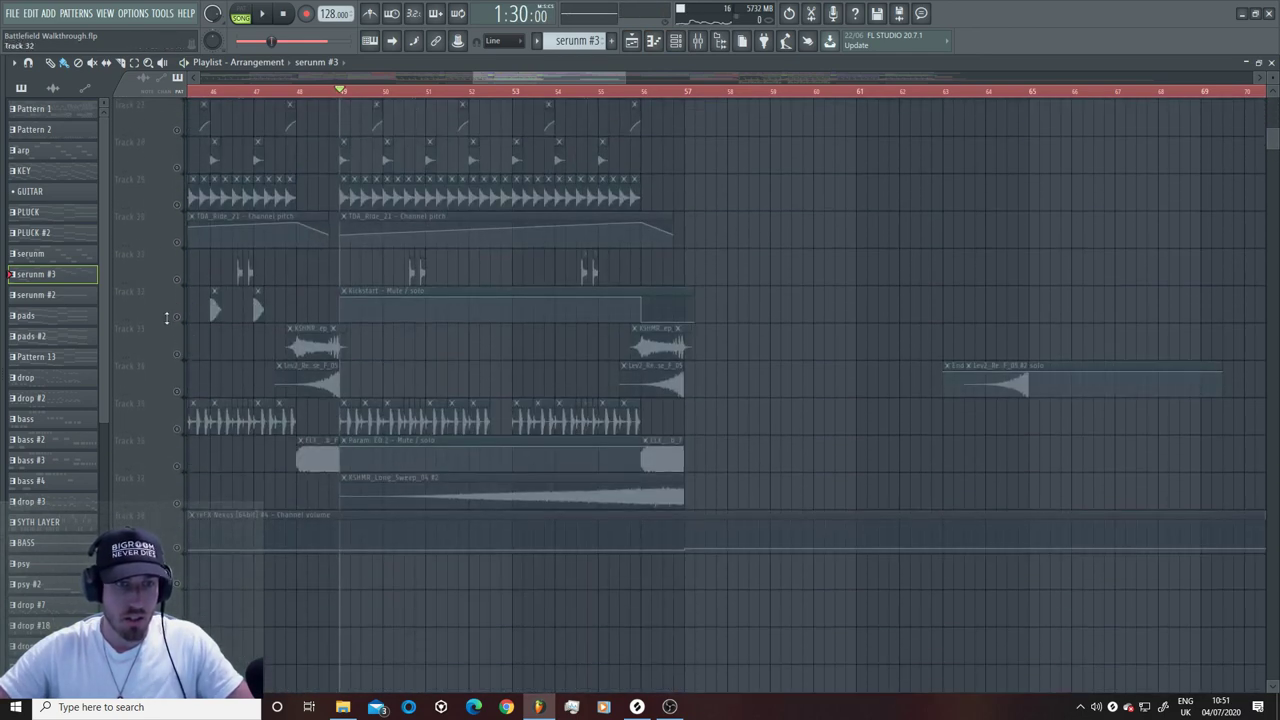
{"action": "key", "text": "space"}
{"action": "left_click", "coordinate": [177, 316]}
{"action": "left_click", "coordinate": [179, 467]}
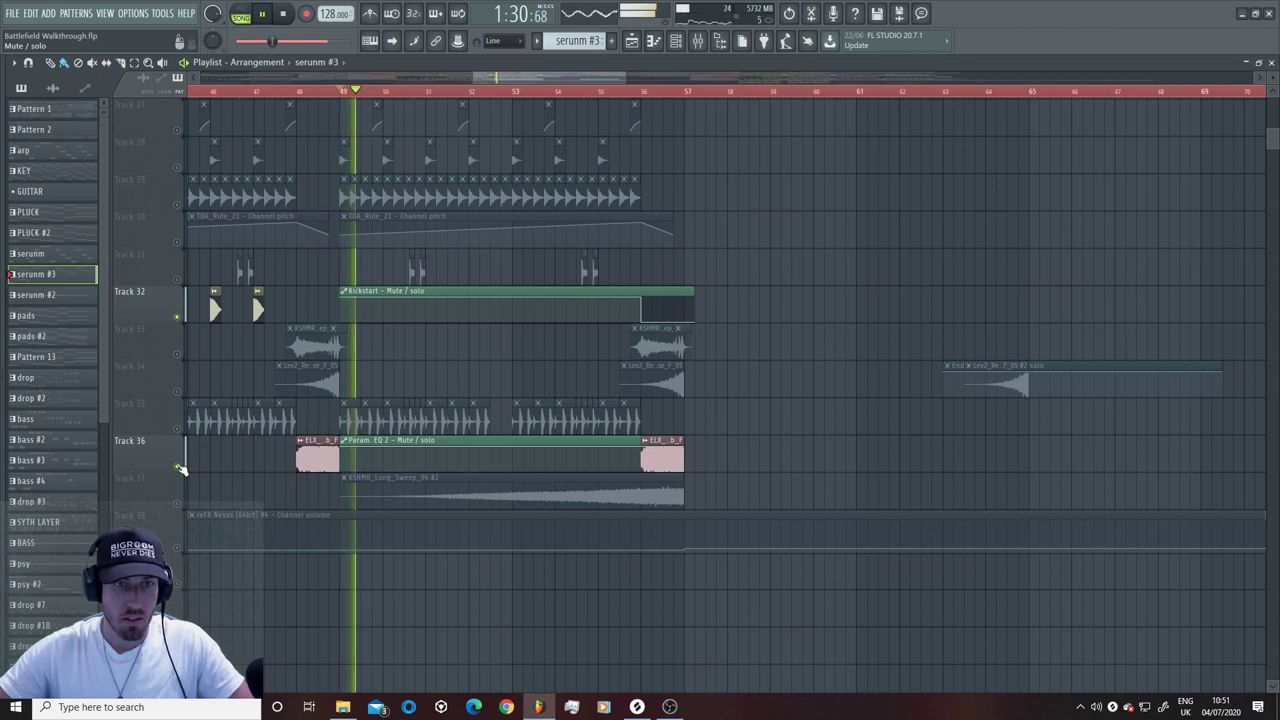
{"action": "scroll", "coordinate": [180, 469], "scroll_direction": "down", "scroll_amount": 3}
{"action": "scroll", "coordinate": [182, 470], "scroll_direction": "up", "scroll_amount": 8}
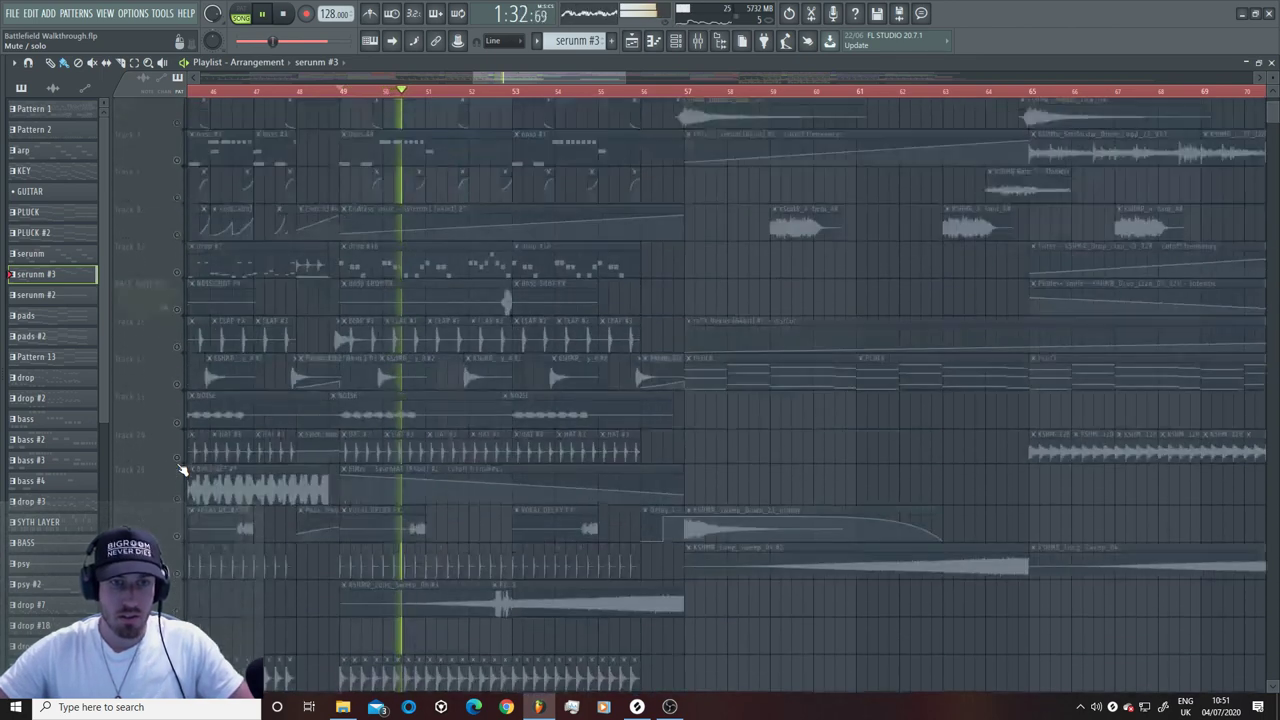
{"action": "scroll", "coordinate": [182, 470], "scroll_direction": "up", "scroll_amount": 5}
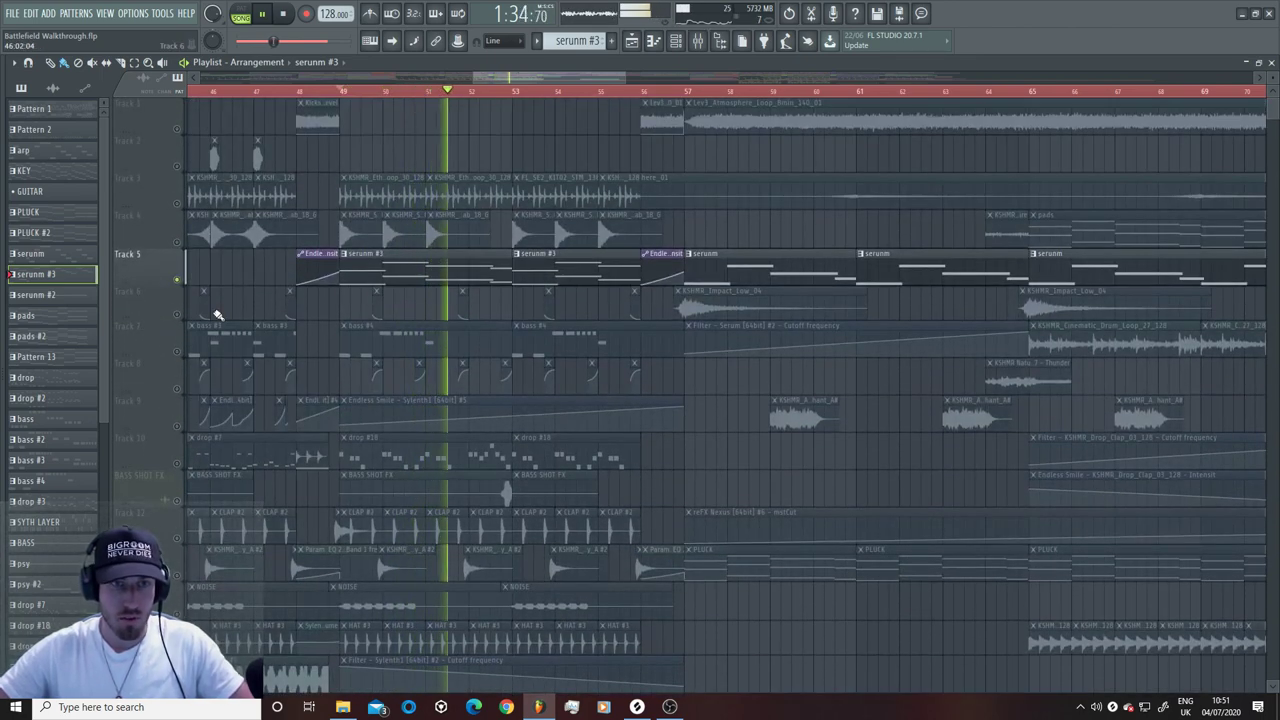
{"action": "key", "text": "space"}
Step: Unmute all the tracks, open the serunm #3 pattern's Serum #2 notes, and view them down to D3 while the song plays
{"action": "key", "text": "space"}
{"action": "left_click", "coordinate": [177, 356]}
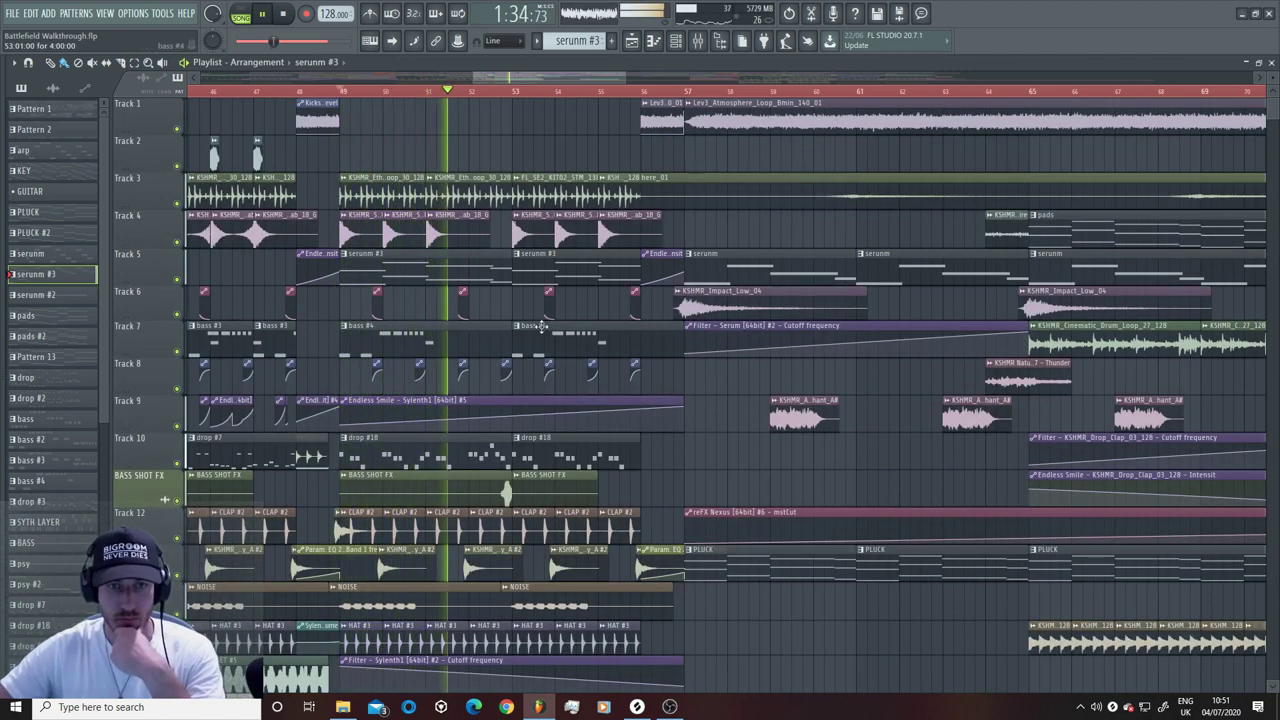
{"action": "double_click", "coordinate": [548, 260]}
{"action": "key", "text": "space"}
{"action": "key", "text": "space"}
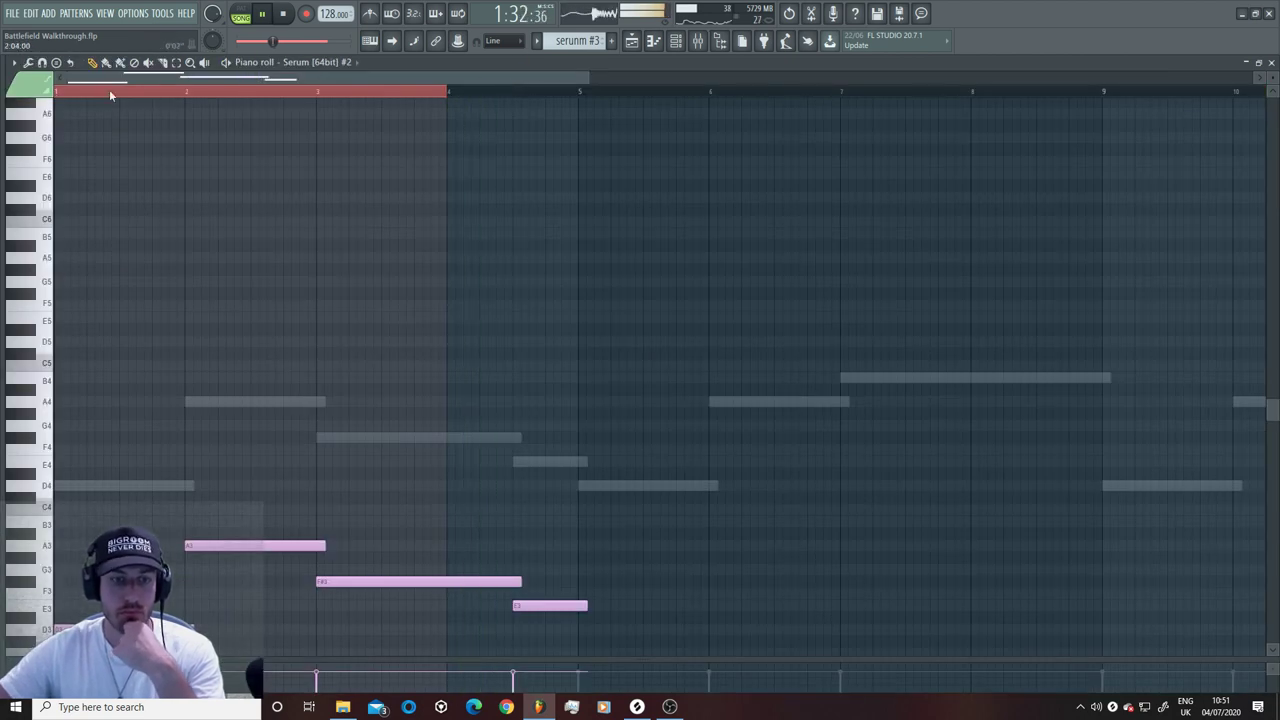
{"action": "scroll", "coordinate": [400, 346], "scroll_direction": "down", "scroll_amount": 5}
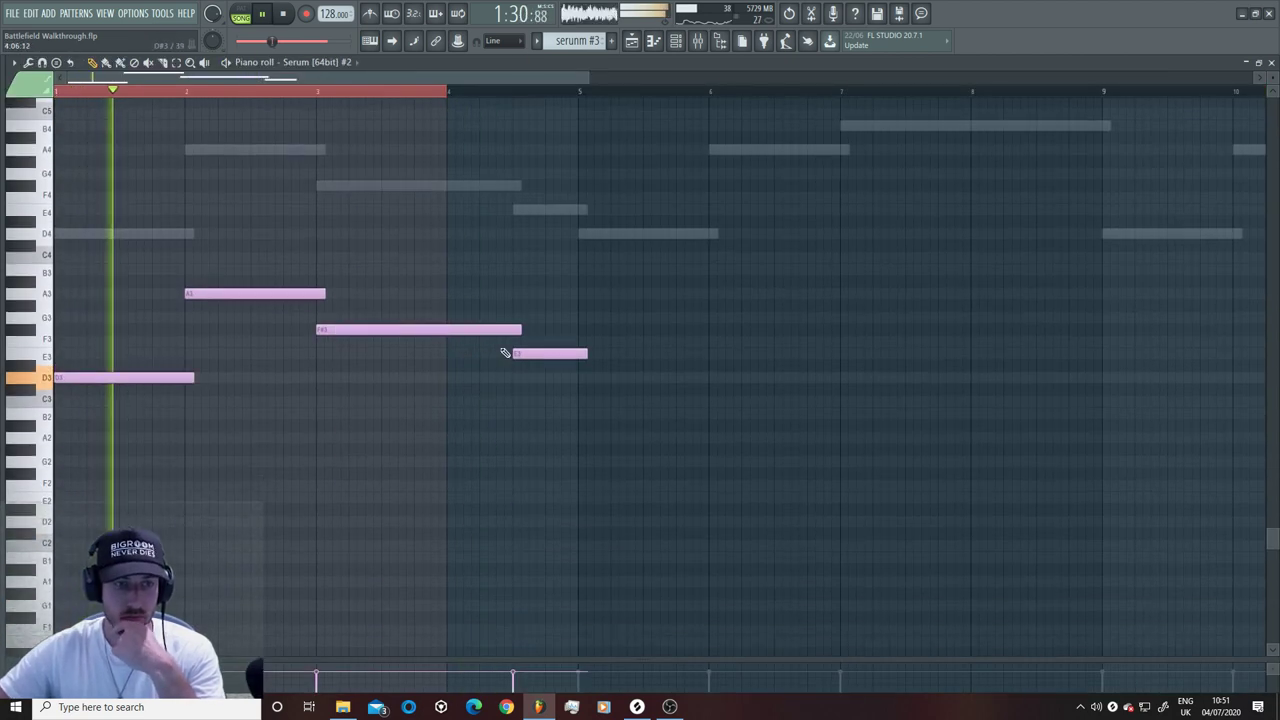
Step: Return to the playlist, stop the playback, and examine the layers down to Track 37 between about bars 46 and 91
{"action": "left_click", "coordinate": [633, 41]}
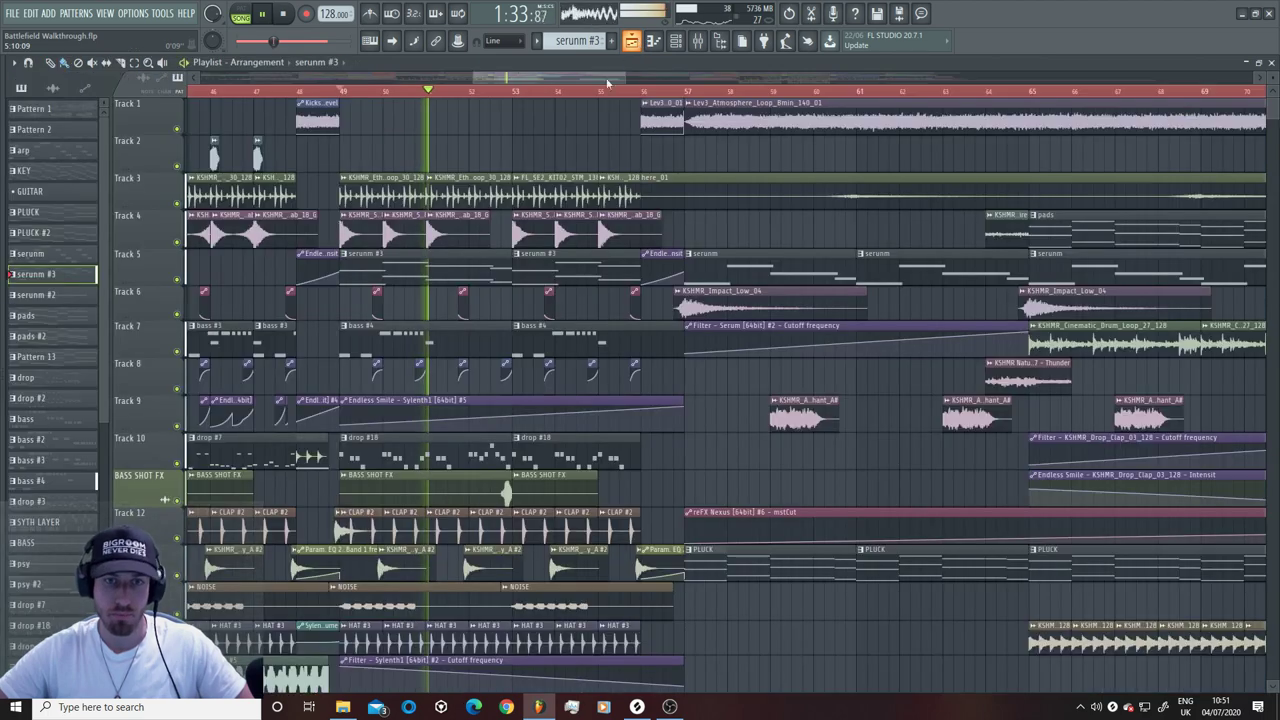
{"action": "left_click_drag", "start_coordinate": [627, 71], "coordinate": [758, 72]}
{"action": "left_click", "coordinate": [434, 92]}
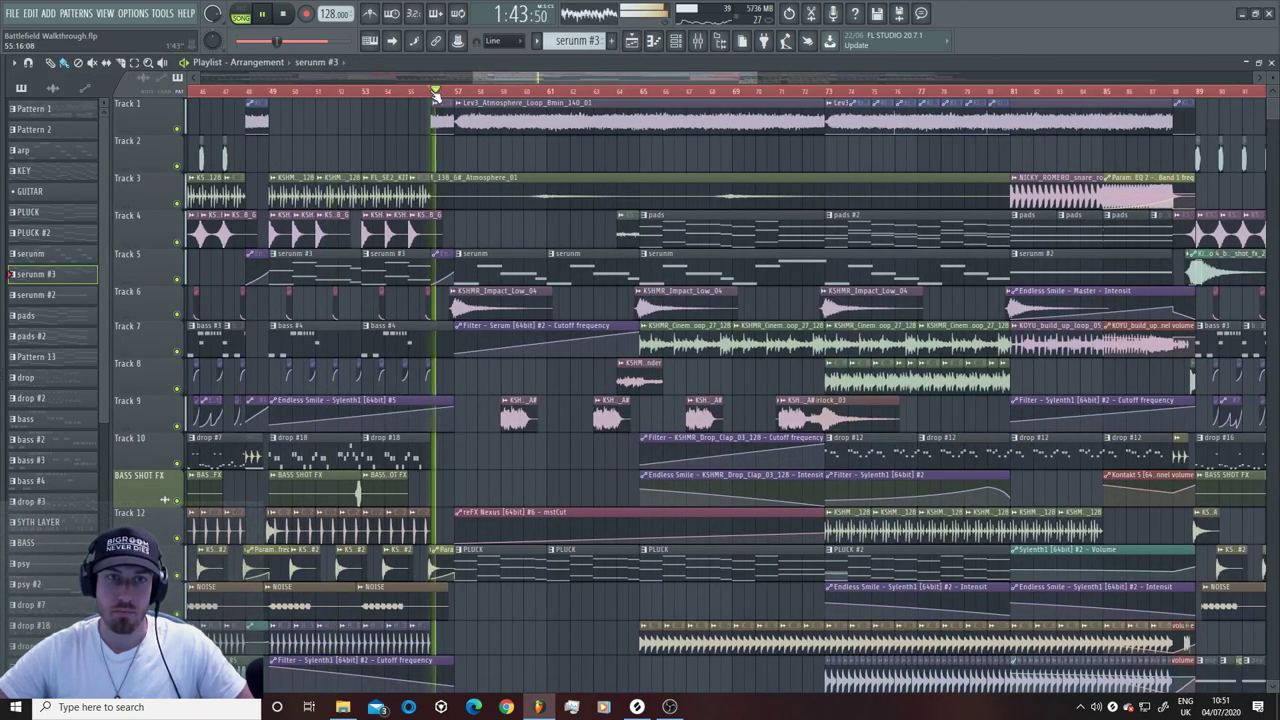
{"action": "key", "text": "space"}
{"action": "scroll", "coordinate": [260, 385], "scroll_direction": "down", "scroll_amount": 10}
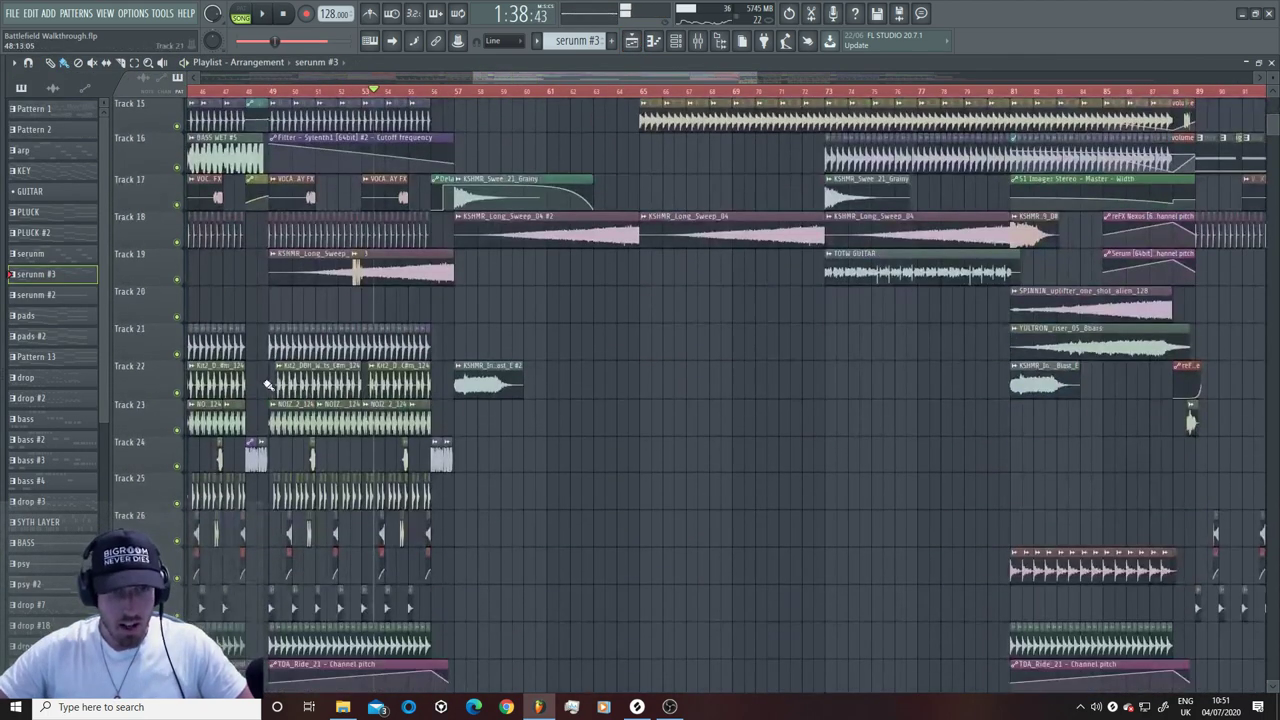
{"action": "scroll", "coordinate": [250, 400], "scroll_direction": "down", "scroll_amount": 3}
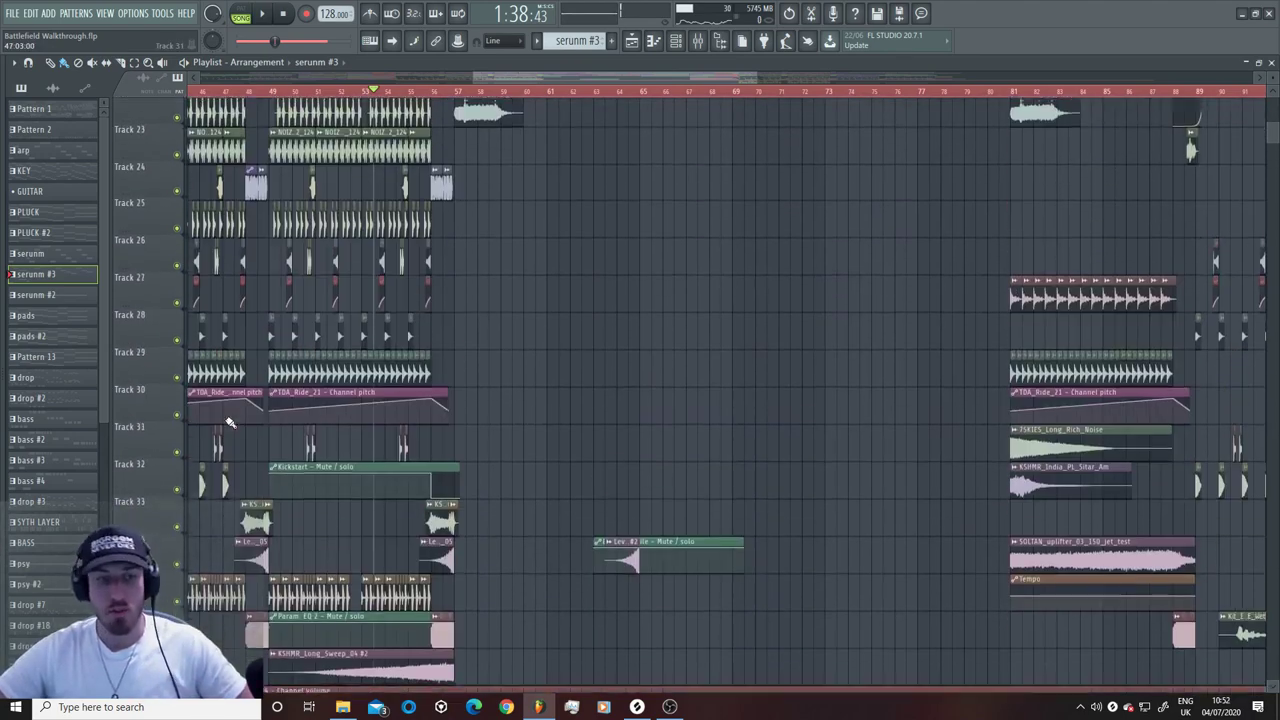
{"action": "scroll", "coordinate": [230, 421], "scroll_direction": "up", "scroll_amount": 5}
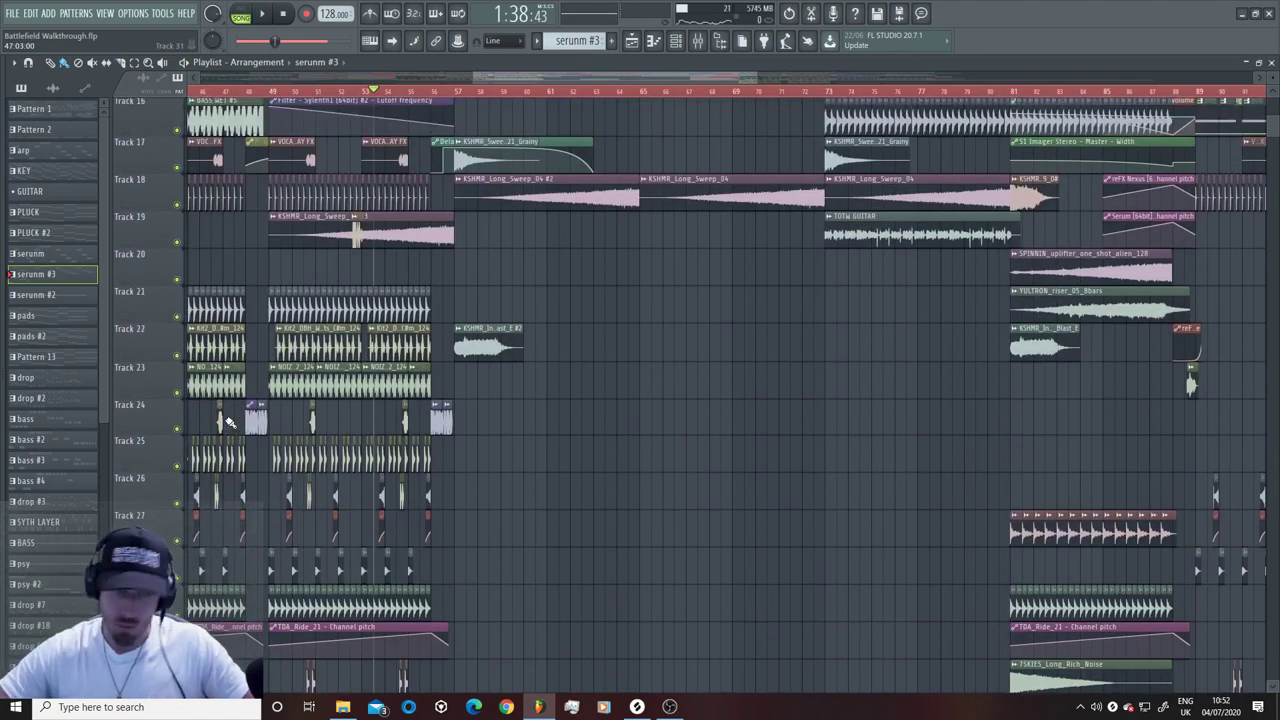
{"action": "scroll", "coordinate": [230, 421], "scroll_direction": "up", "scroll_amount": 3}
{"action": "scroll", "coordinate": [230, 380], "scroll_direction": "down", "scroll_amount": 4}
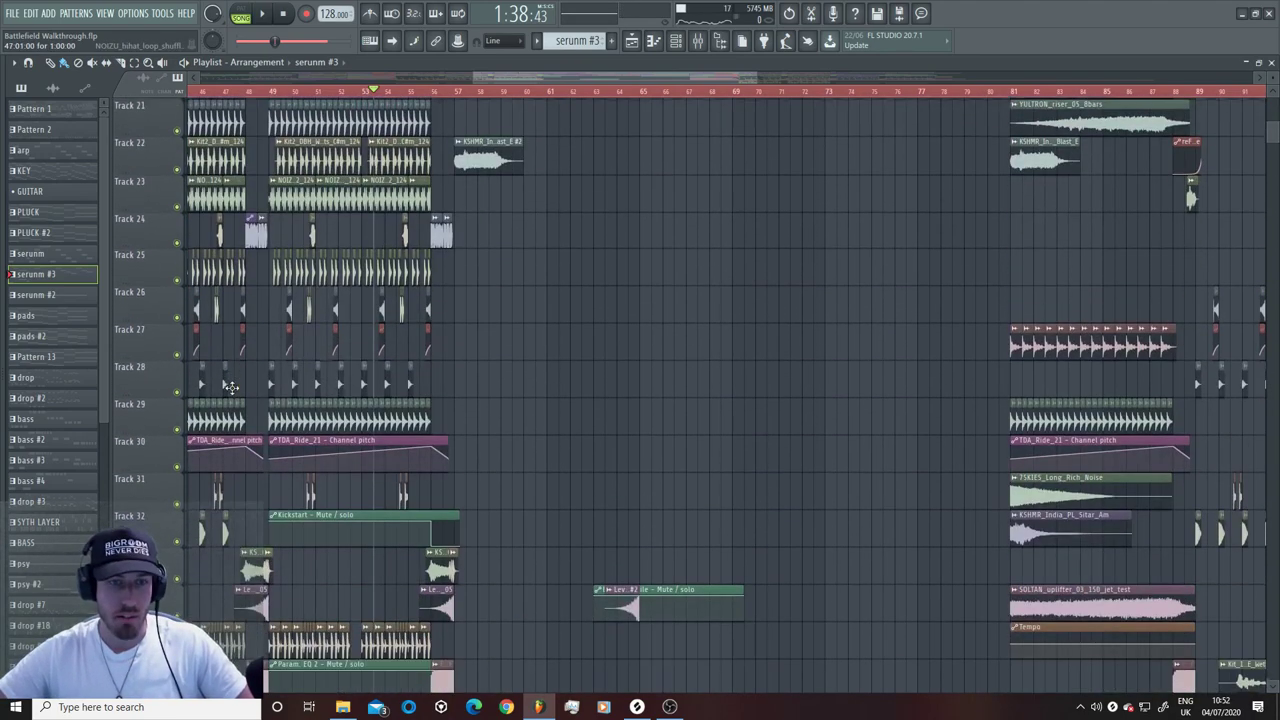
Step: Solo Track 30's TDA_Ride_21 pitch automation together with Track 29, and play both from bar 49
{"action": "right_click", "coordinate": [188, 465]}
{"action": "left_click", "coordinate": [177, 428]}
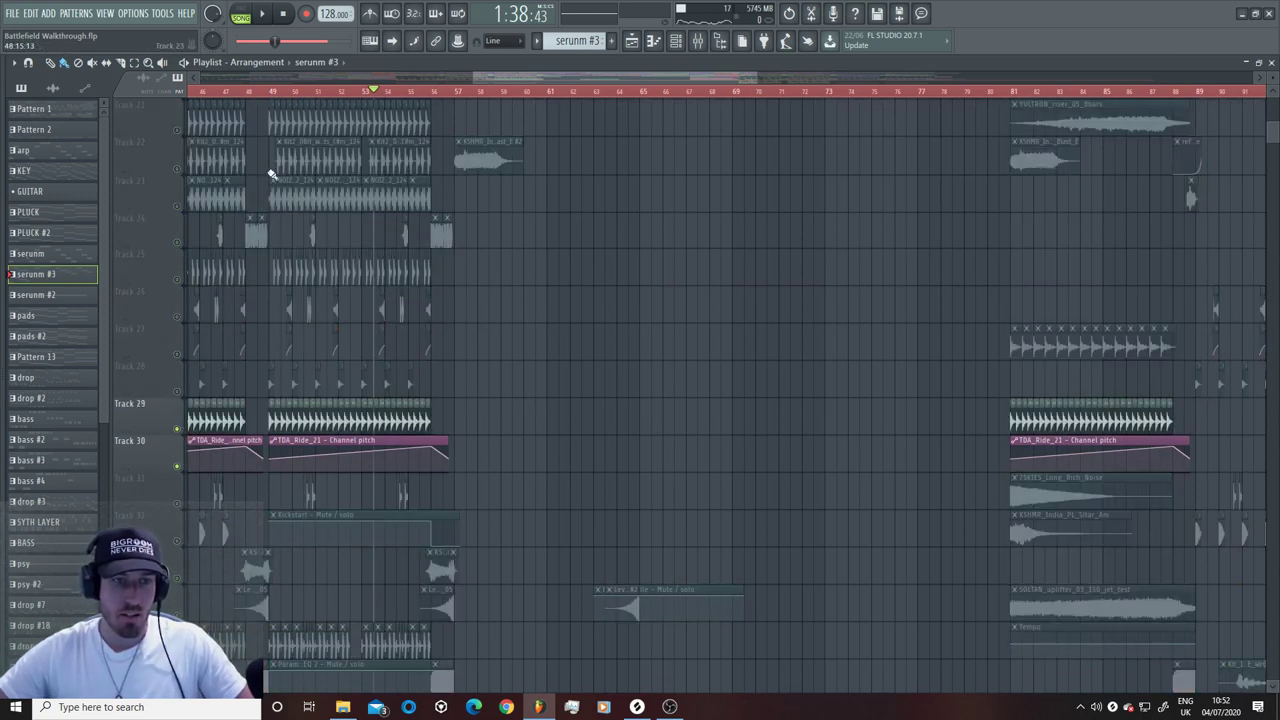
{"action": "left_click", "coordinate": [272, 92]}
{"action": "key", "text": "space"}
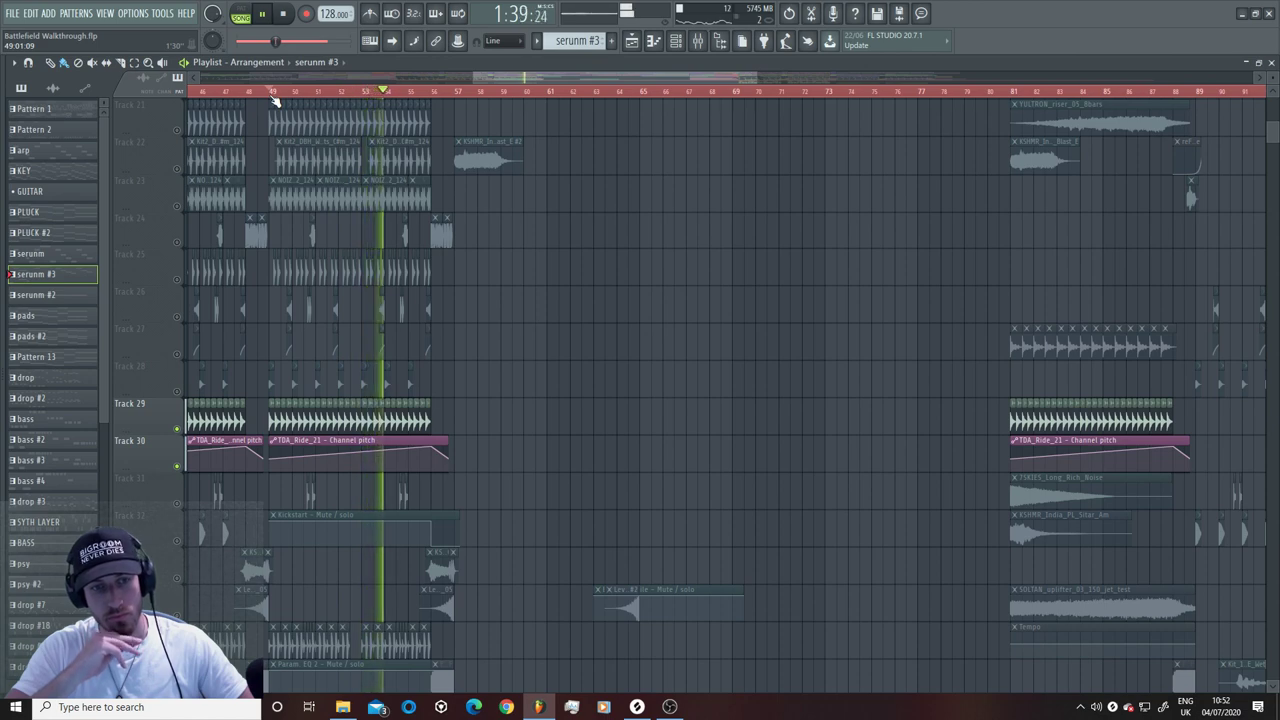
{"action": "key", "text": "space"}
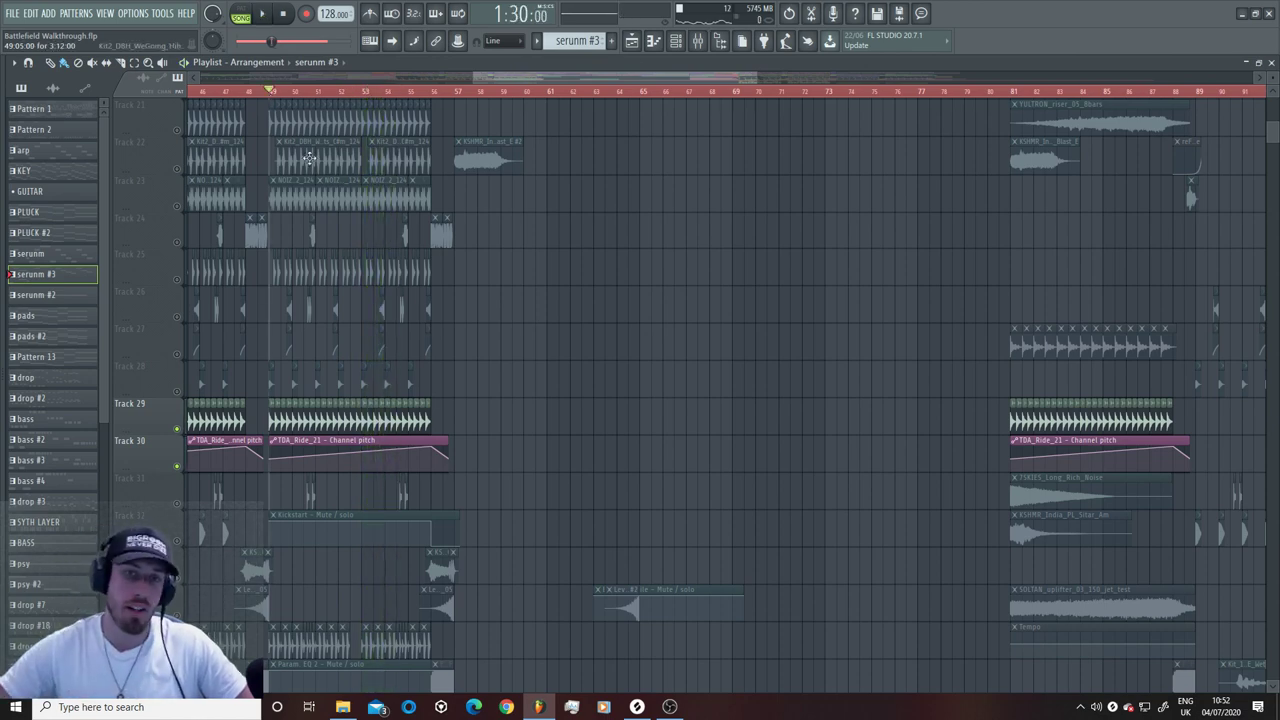
Step: Examine the overall arrangement, comparing the section from bar 1 with the second drop around bars 85 to 111
{"action": "scroll", "coordinate": [489, 294], "scroll_direction": "up", "scroll_amount": 10}
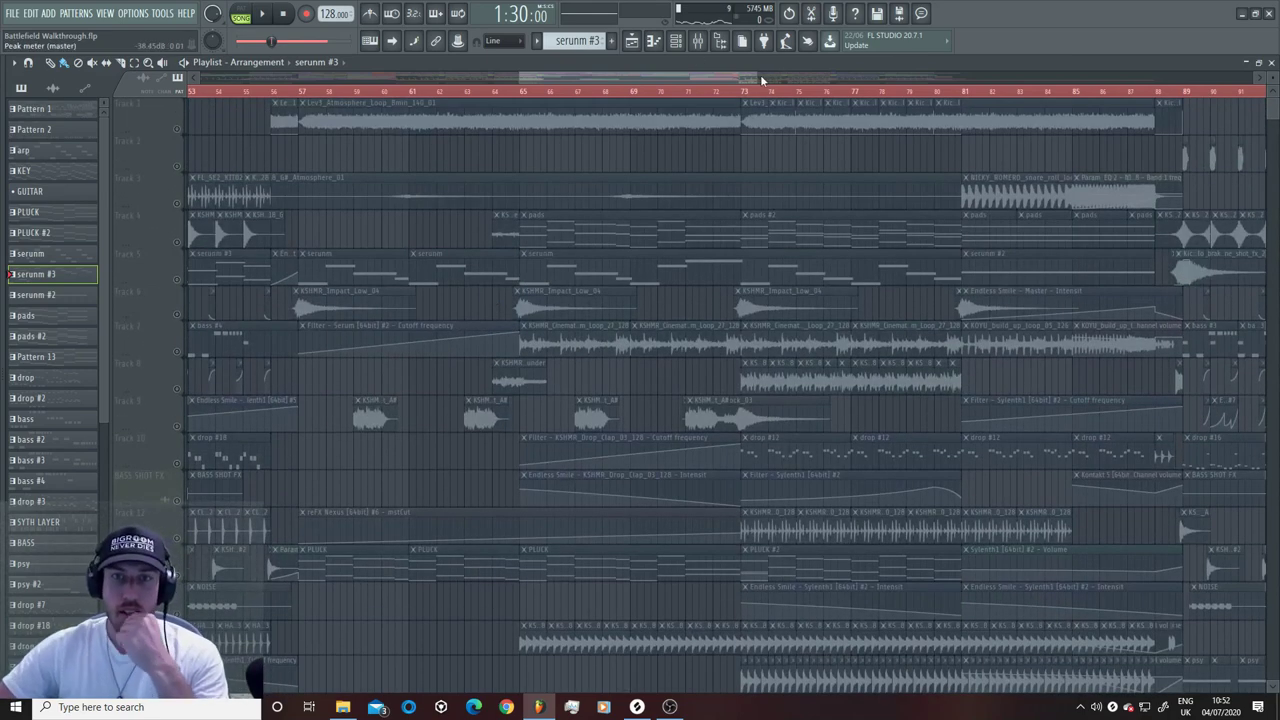
{"action": "left_click_drag", "start_coordinate": [762, 80], "coordinate": [1079, 107]}
{"action": "left_click_drag", "start_coordinate": [983, 78], "coordinate": [400, 90]}
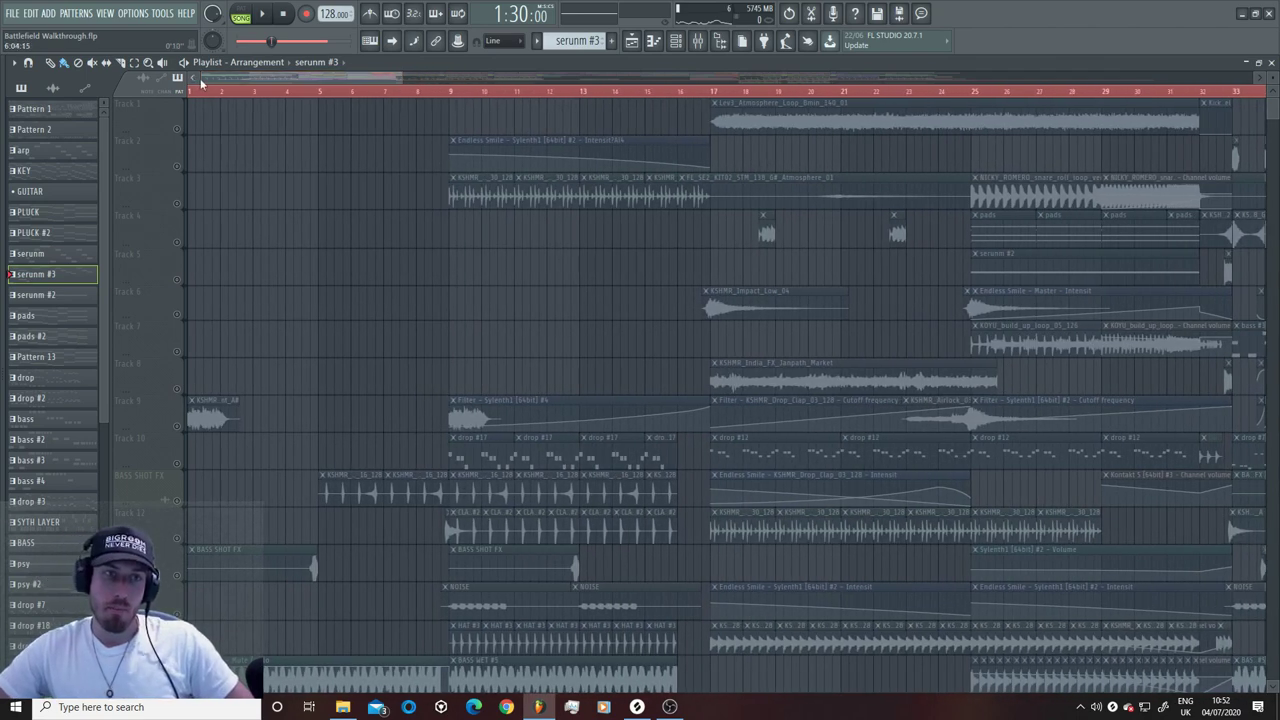
{"action": "left_click_drag", "start_coordinate": [200, 82], "coordinate": [787, 78]}
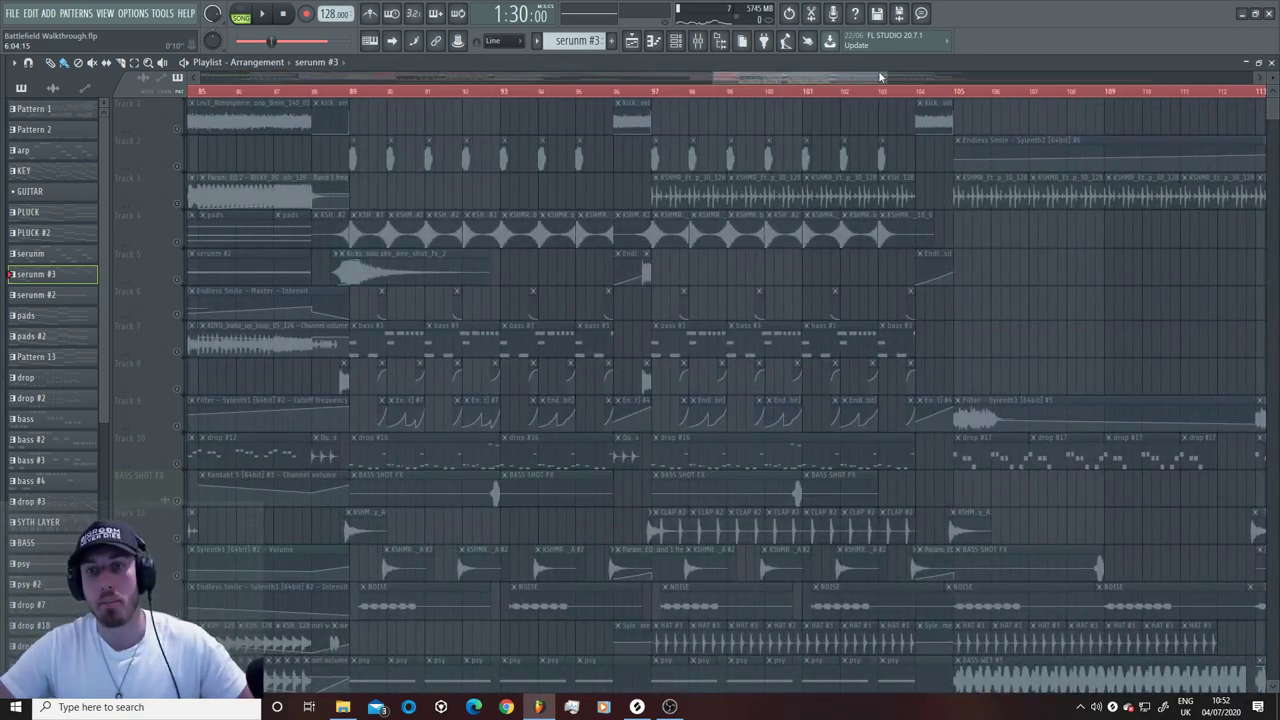
Step: Unmute all the tracks, play the second drop from about bar 87, and view its layers down to the low twenties of tracks
{"action": "left_click", "coordinate": [177, 167]}
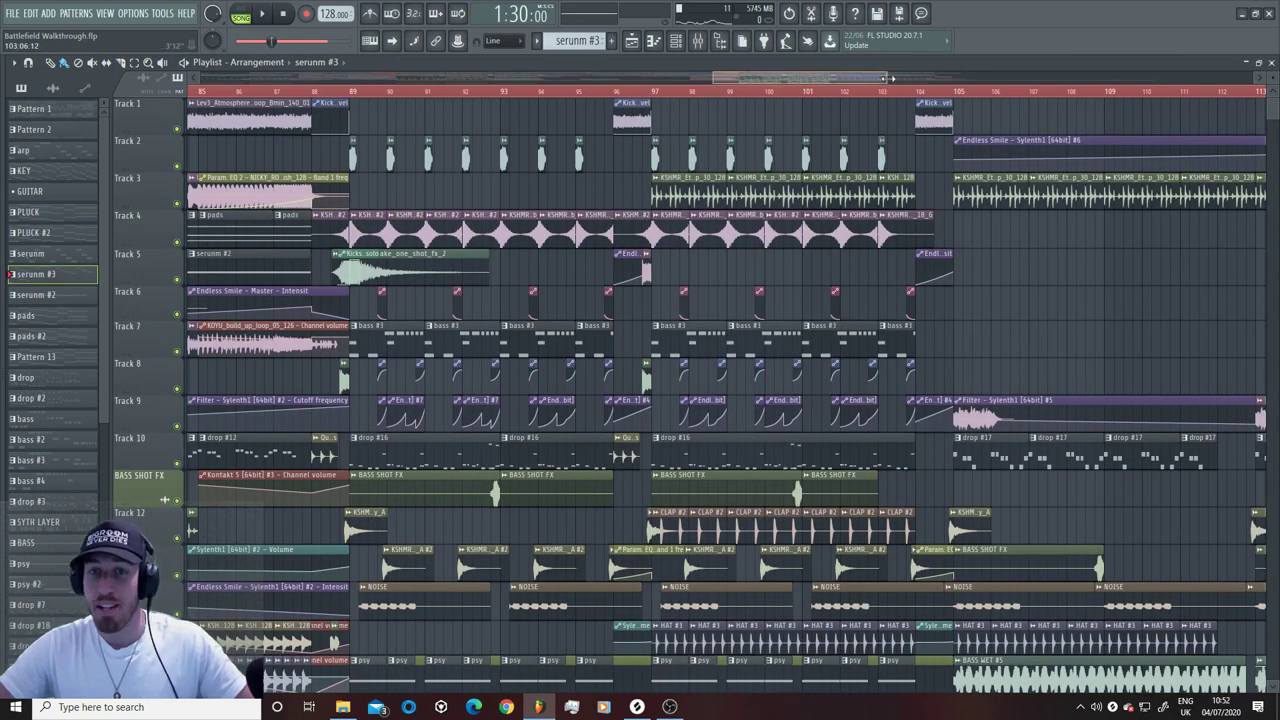
{"action": "left_click_drag", "start_coordinate": [888, 78], "coordinate": [781, 78]}
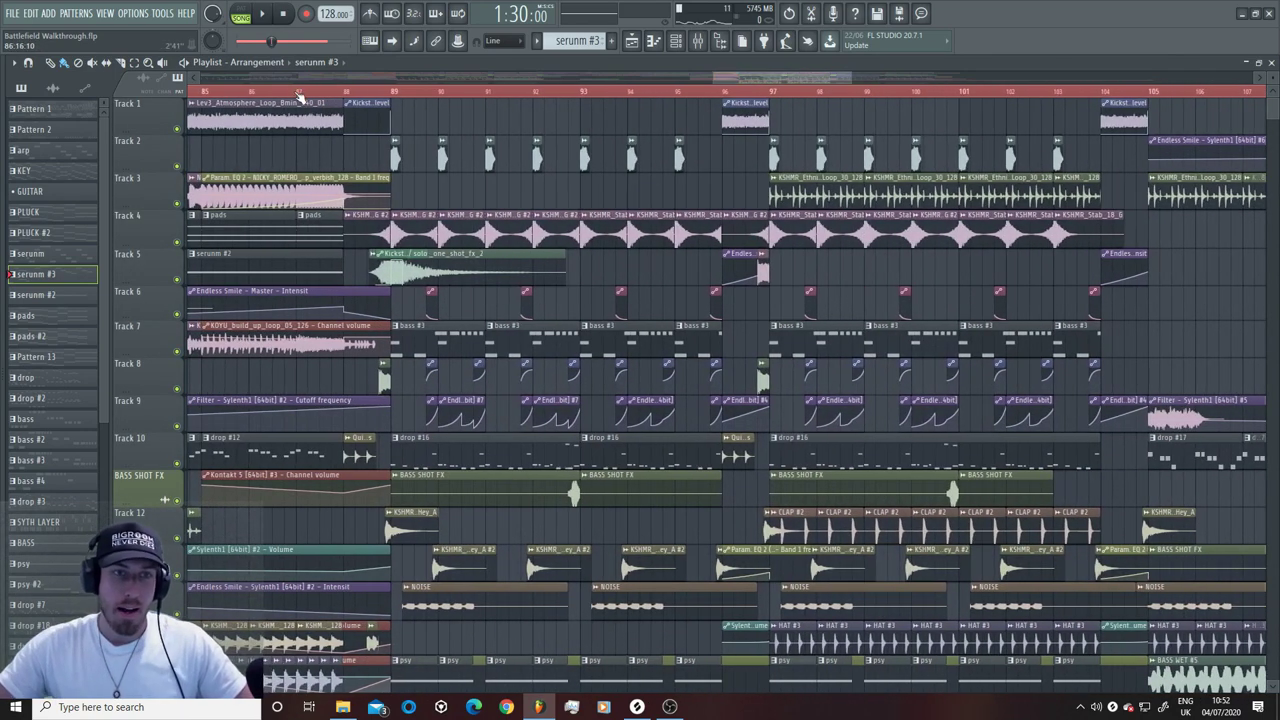
{"action": "key", "text": "space"}
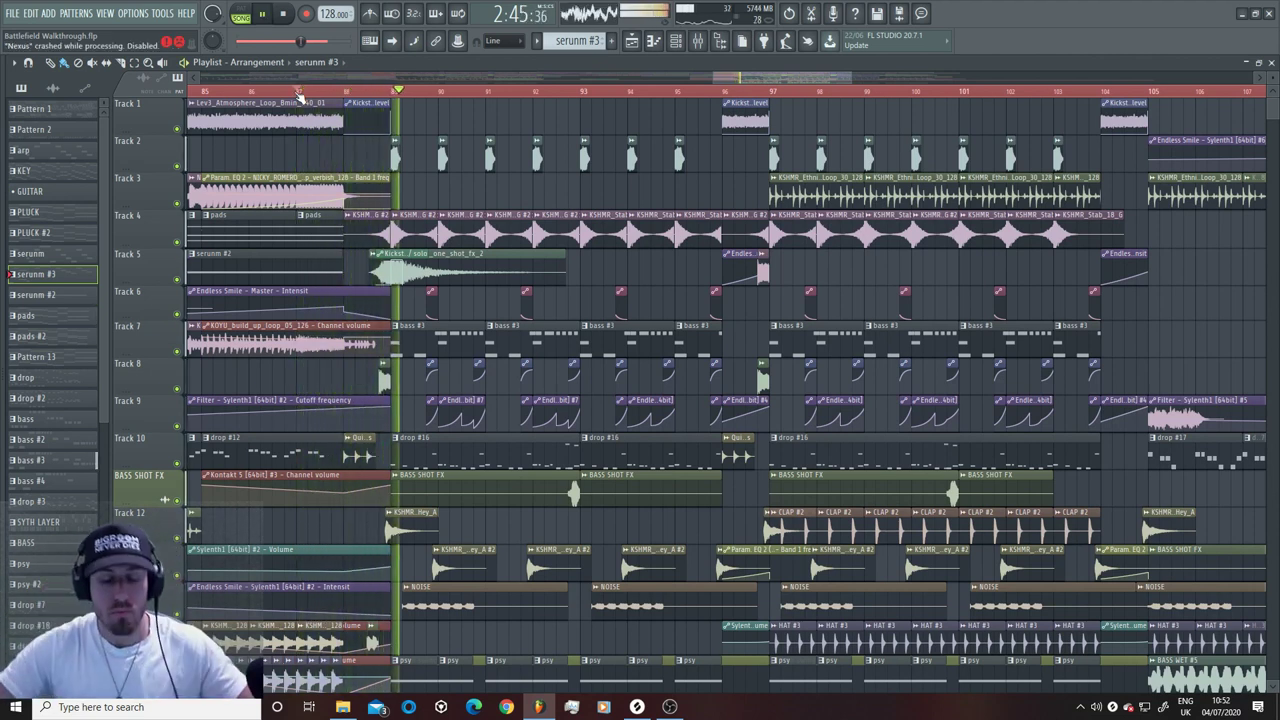
{"action": "left_click", "coordinate": [677, 445]}
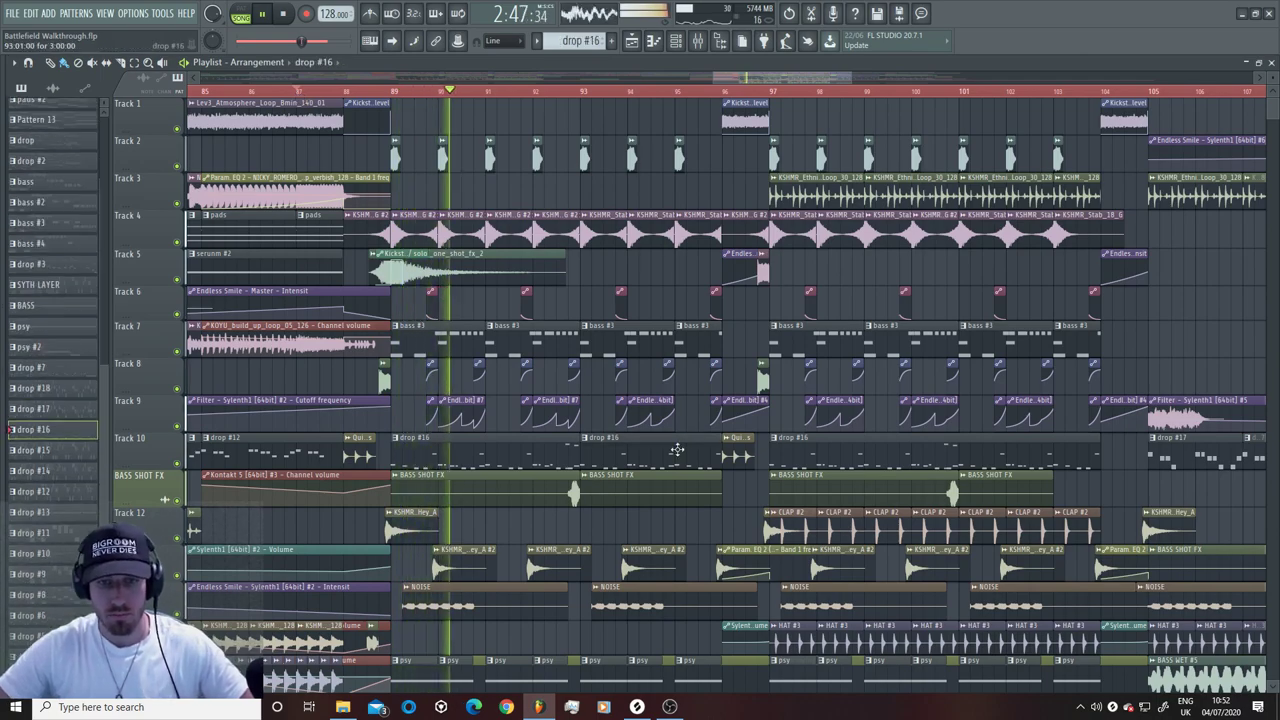
{"action": "scroll", "coordinate": [677, 448], "scroll_direction": "down", "scroll_amount": 4}
{"action": "scroll", "coordinate": [677, 449], "scroll_direction": "down", "scroll_amount": 16}
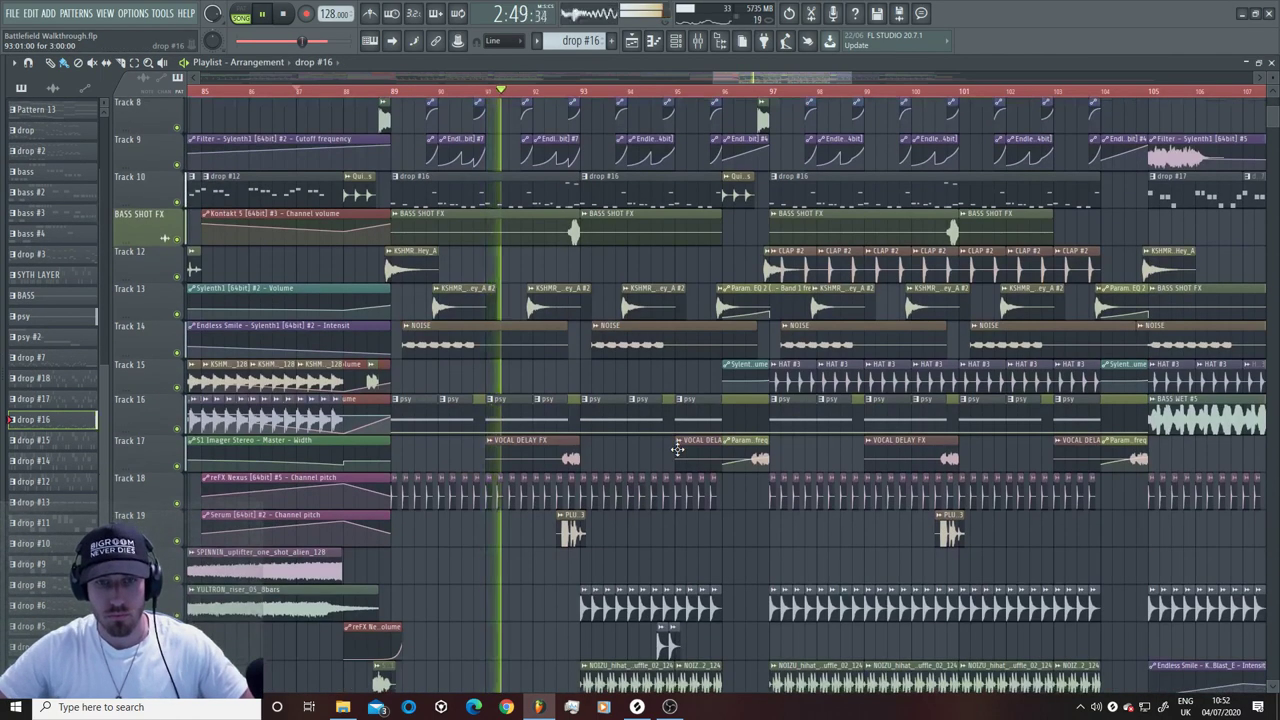
{"action": "scroll", "coordinate": [677, 449], "scroll_direction": "up", "scroll_amount": 19}
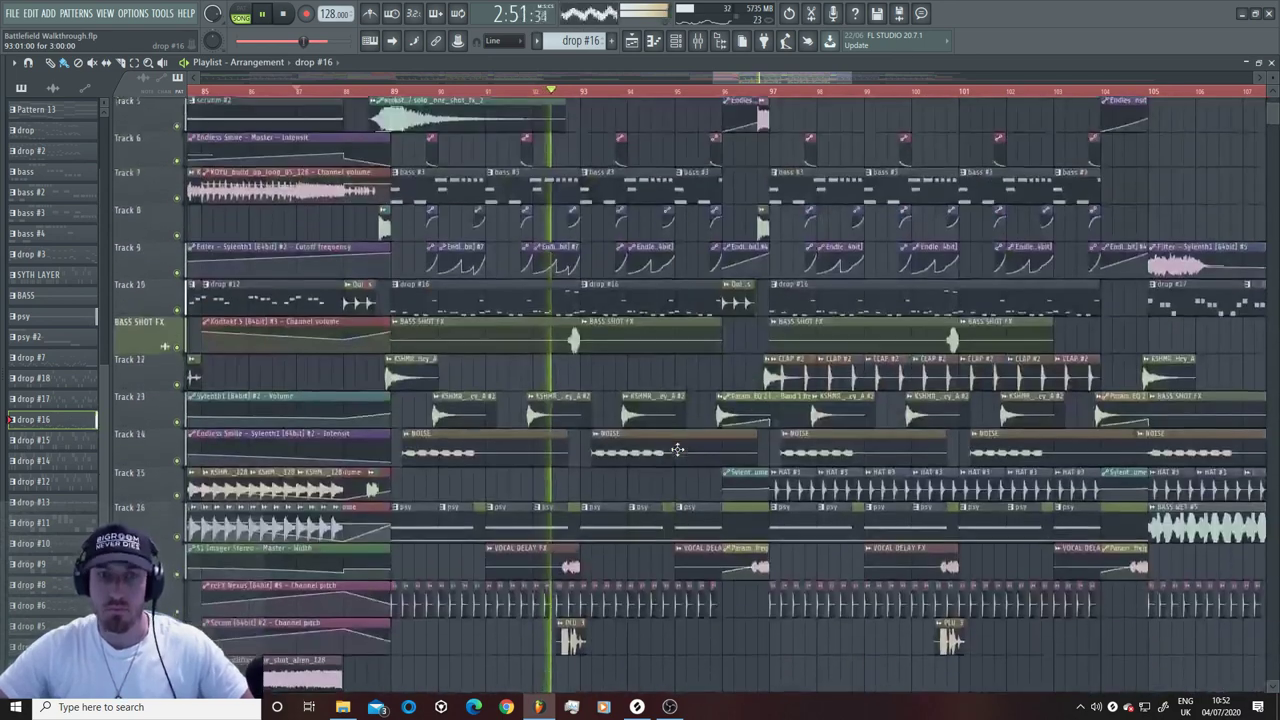
{"action": "key", "text": "space"}
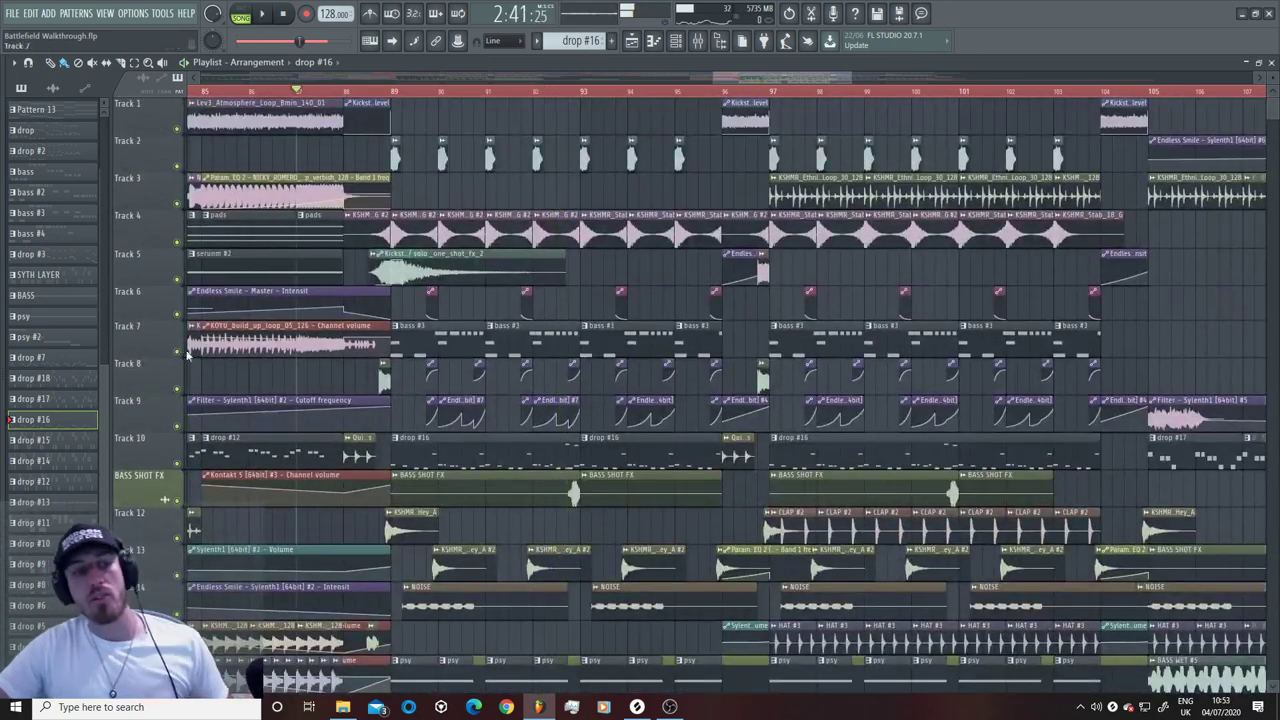
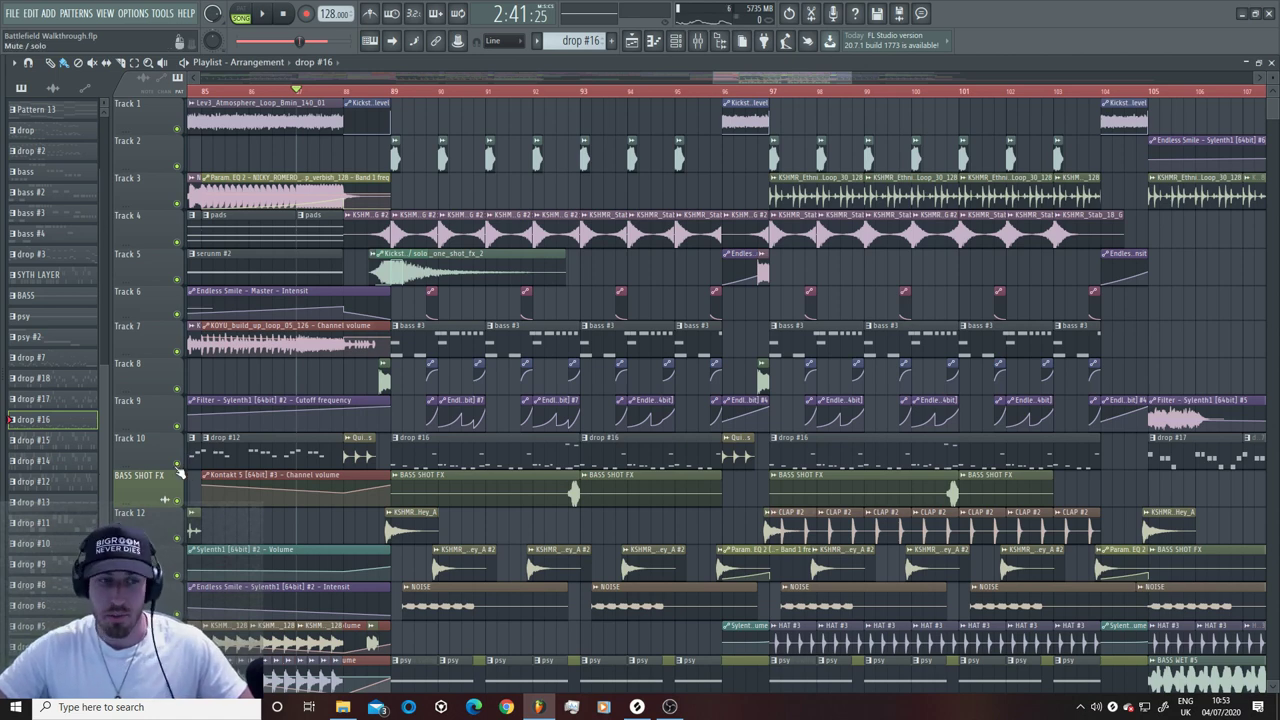
Step: Open the psy pattern's notes and its reFX Nexus #7 Goa Bass sound, and play the pattern on its own
{"action": "scroll", "coordinate": [633, 549], "scroll_direction": "down", "scroll_amount": 5}
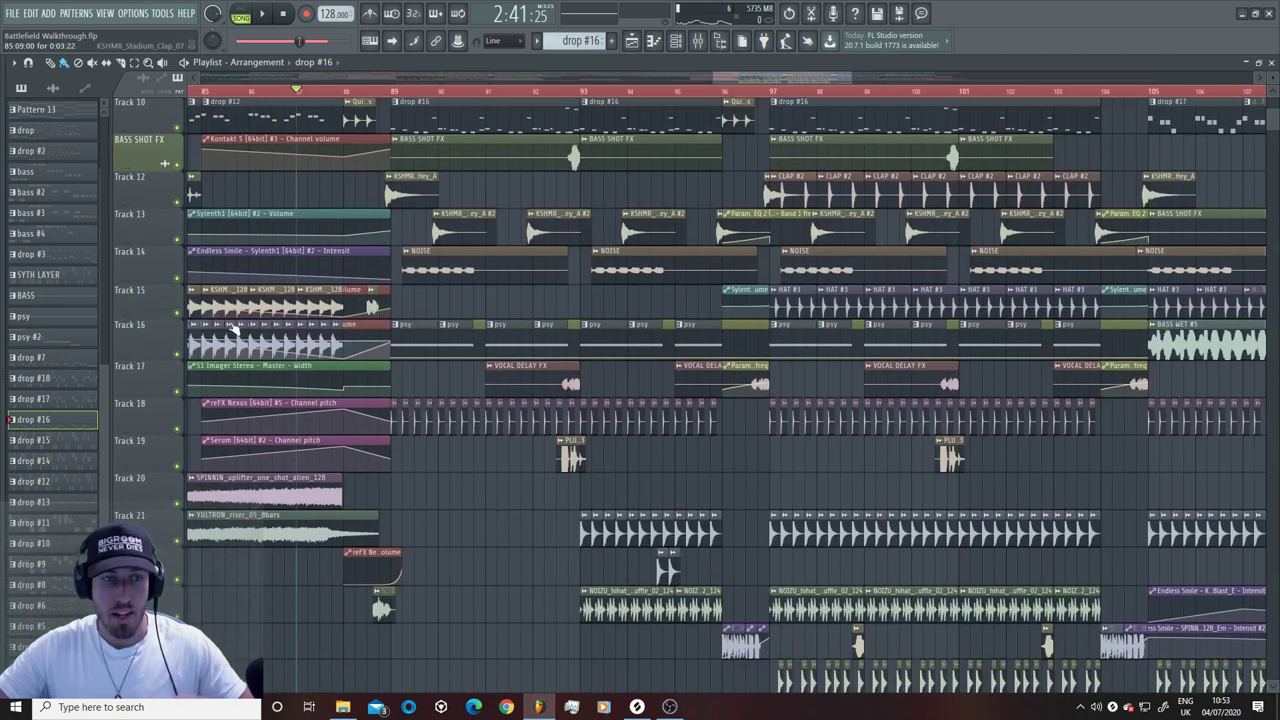
{"action": "double_click", "coordinate": [414, 347]}
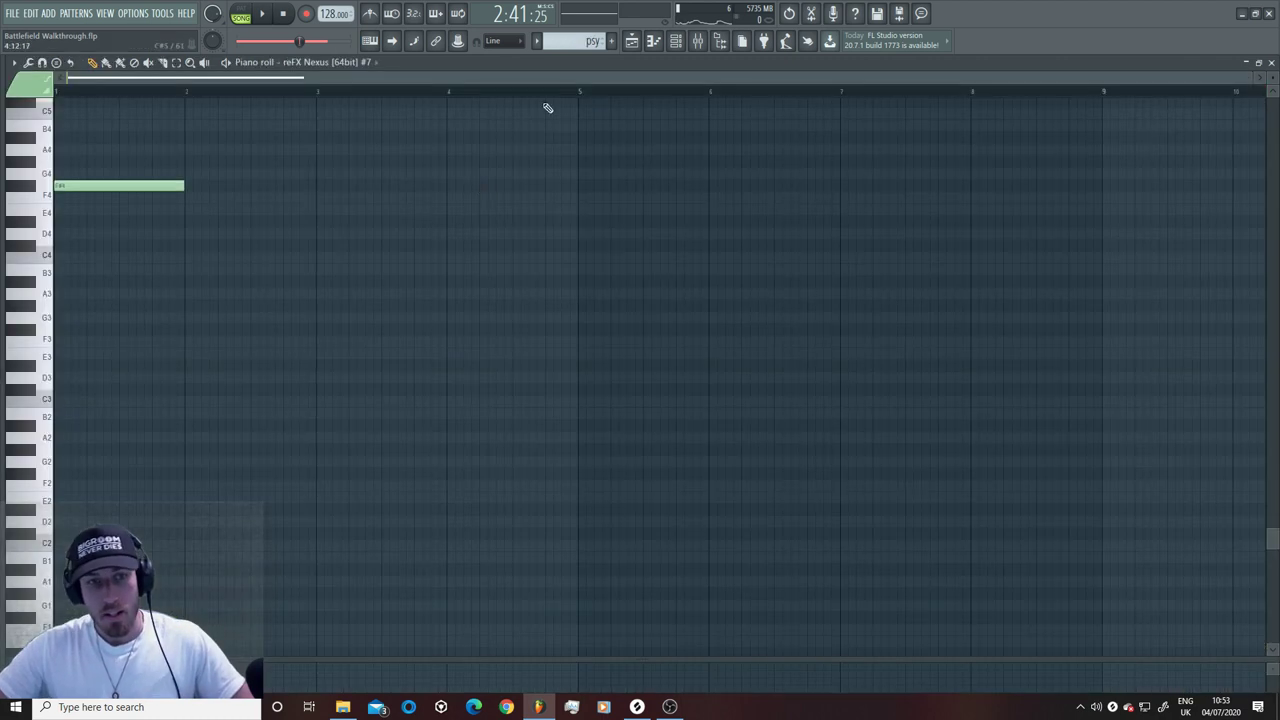
{"action": "key", "text": "F6"}
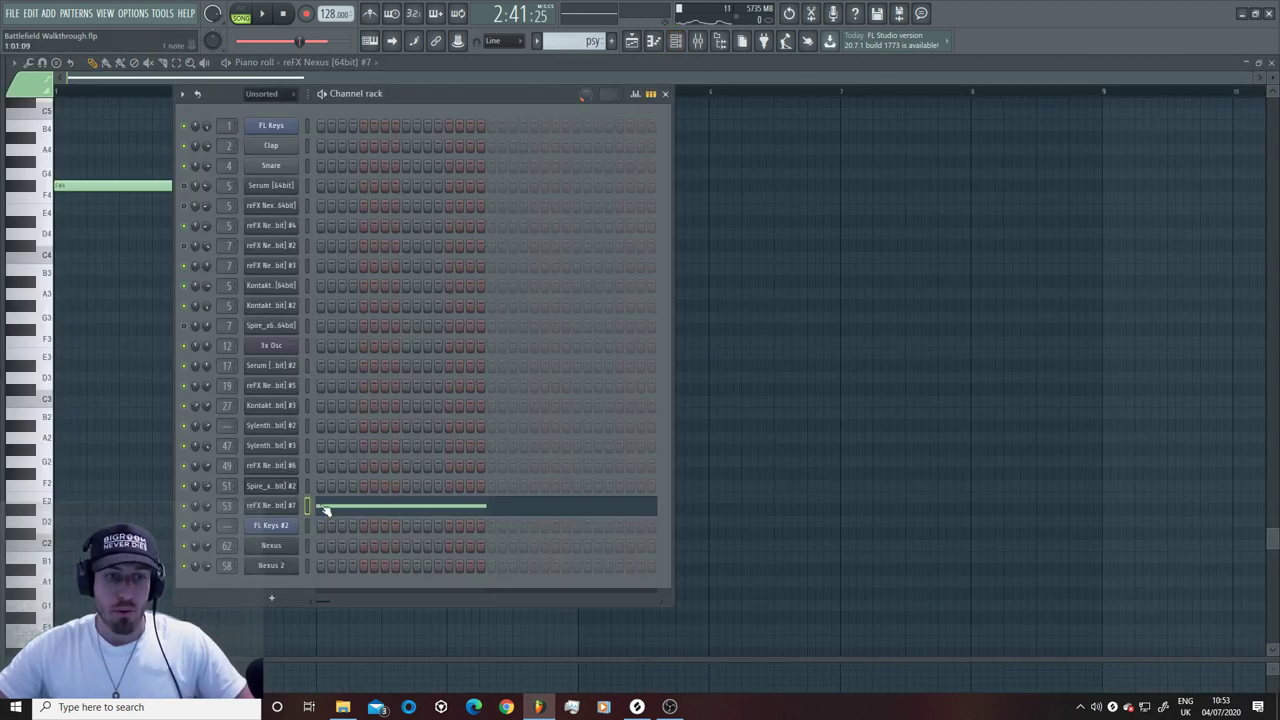
{"action": "right_click", "coordinate": [270, 510]}
{"action": "left_click", "coordinate": [323, 510]}
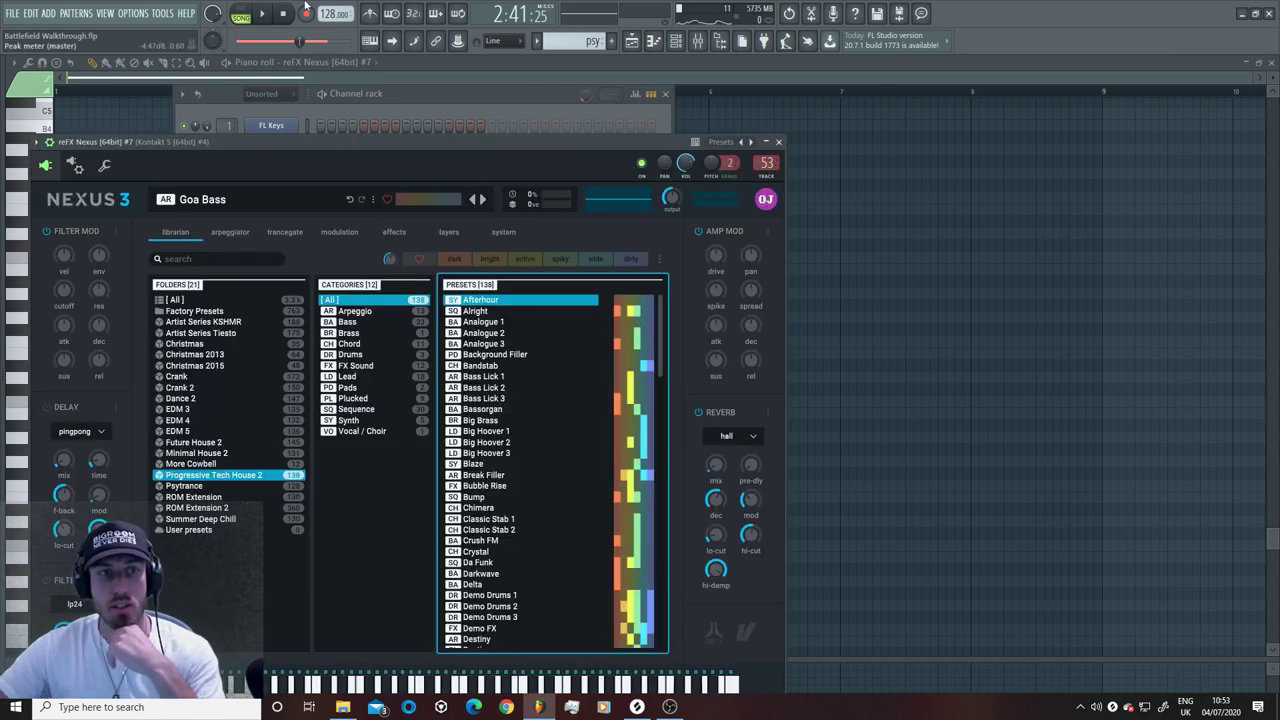
{"action": "left_click", "coordinate": [270, 16]}
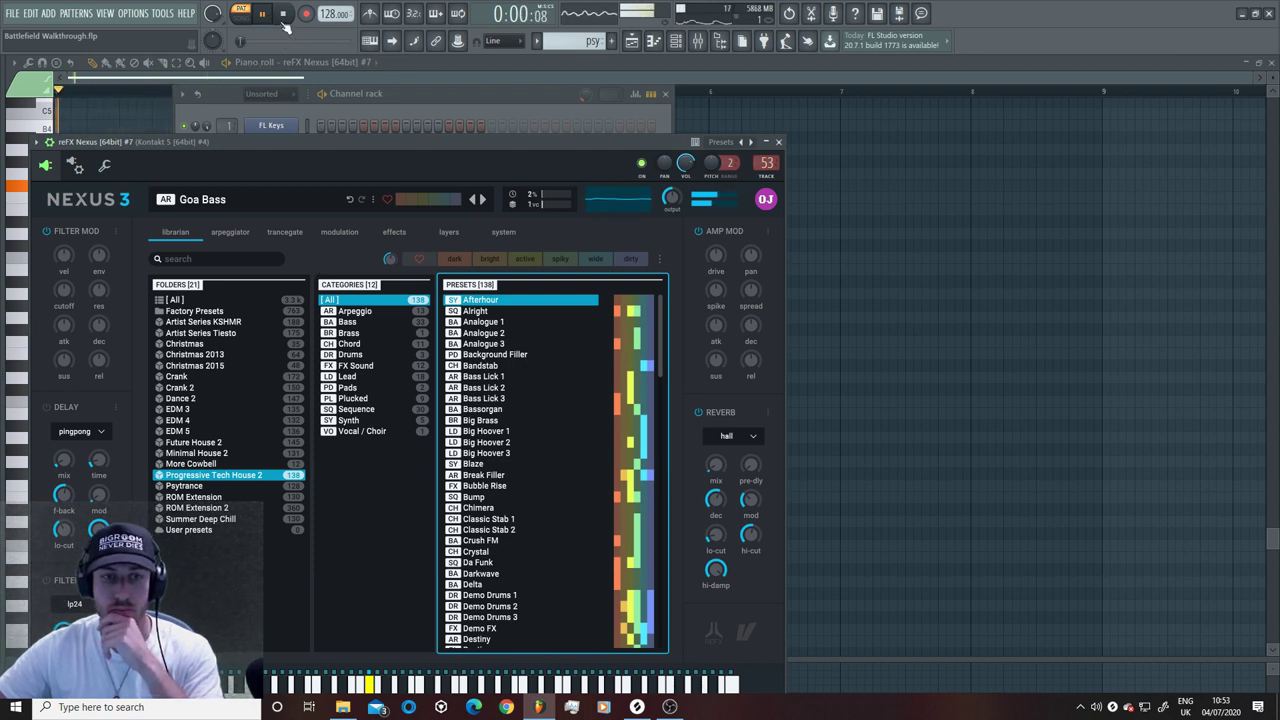
{"action": "key", "text": "space"}
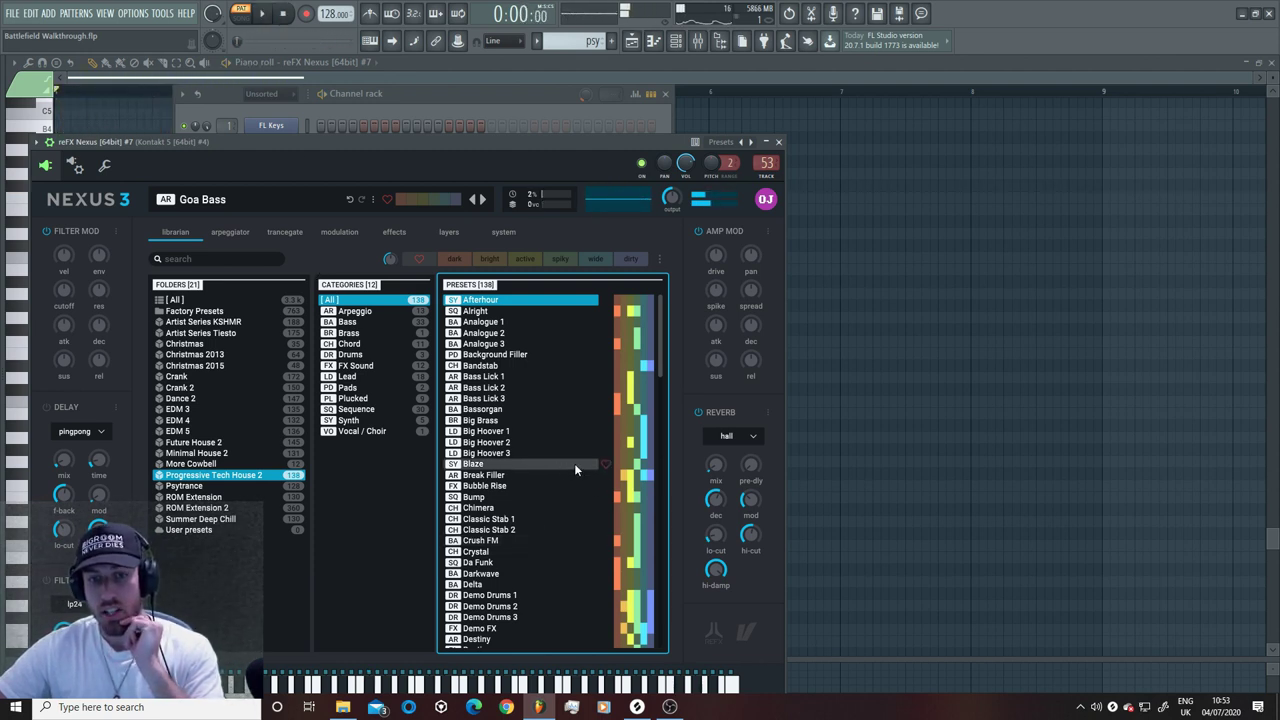
Step: Return to the playlist, play the song from bar 89 with Track 16 soloed, and stop the playback
{"action": "left_click", "coordinate": [622, 53]}
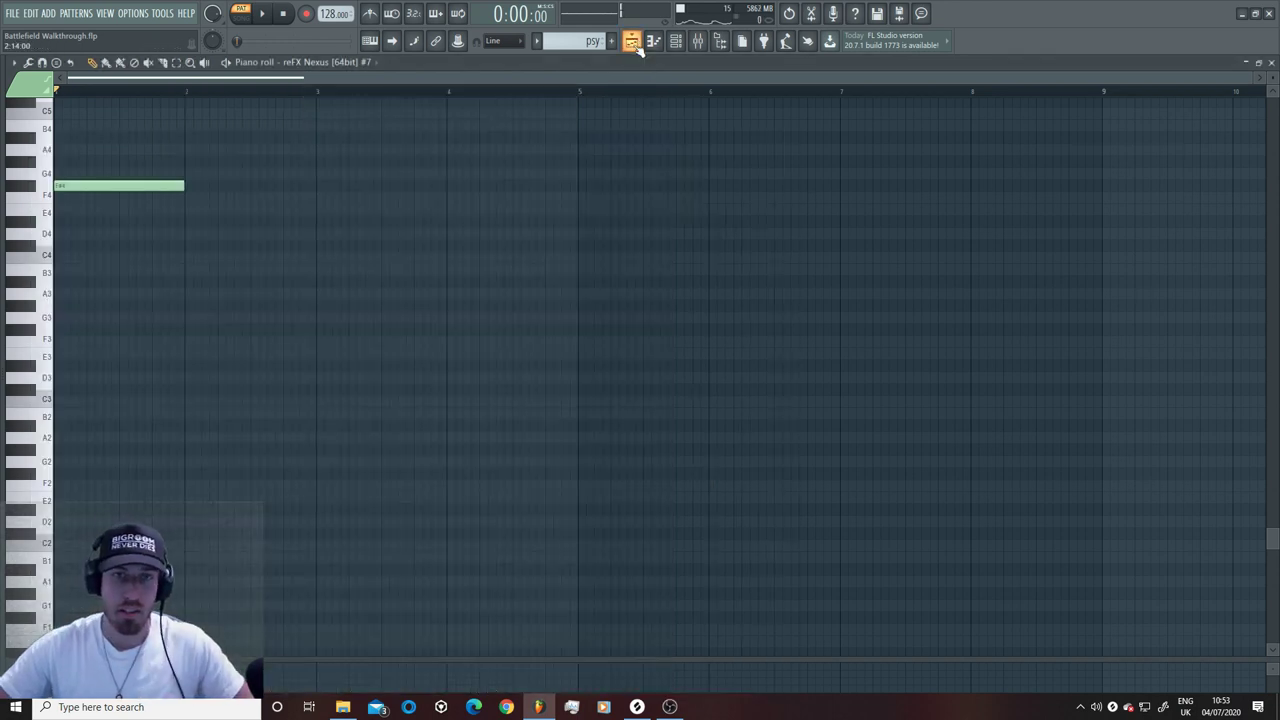
{"action": "left_click", "coordinate": [631, 40]}
{"action": "left_click", "coordinate": [397, 95]}
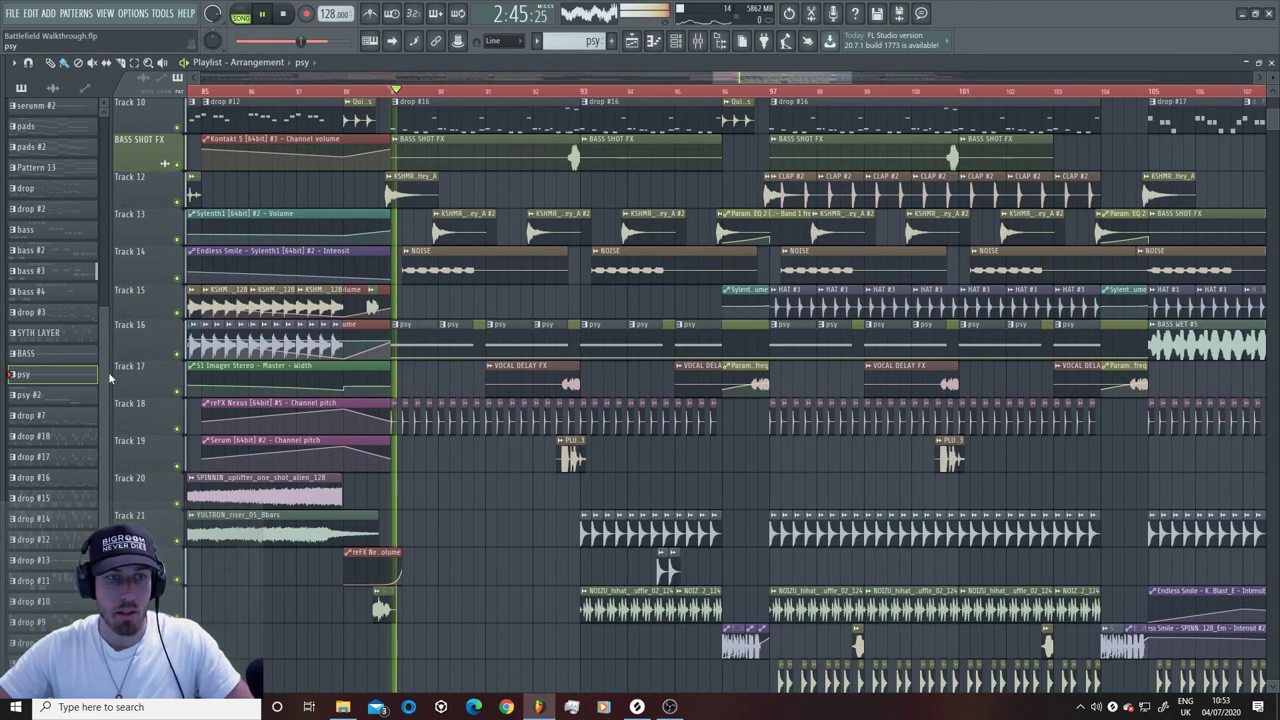
{"action": "right_click", "coordinate": [178, 354]}
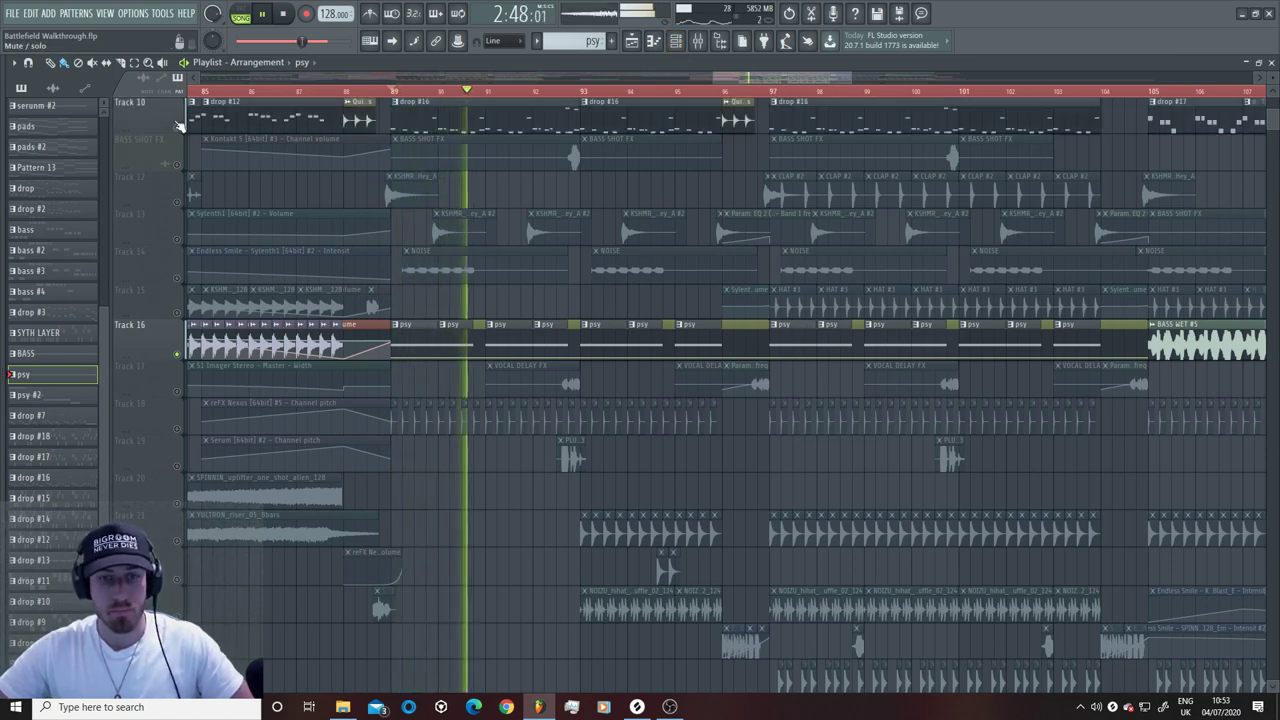
{"action": "key", "text": "space"}
Step: Look over the muted lower layers, and play Track 16's psy clips from bar 89 with Track 18 added
{"action": "scroll", "coordinate": [227, 320], "scroll_direction": "down", "scroll_amount": 4}
{"action": "scroll", "coordinate": [227, 320], "scroll_direction": "down", "scroll_amount": 12}
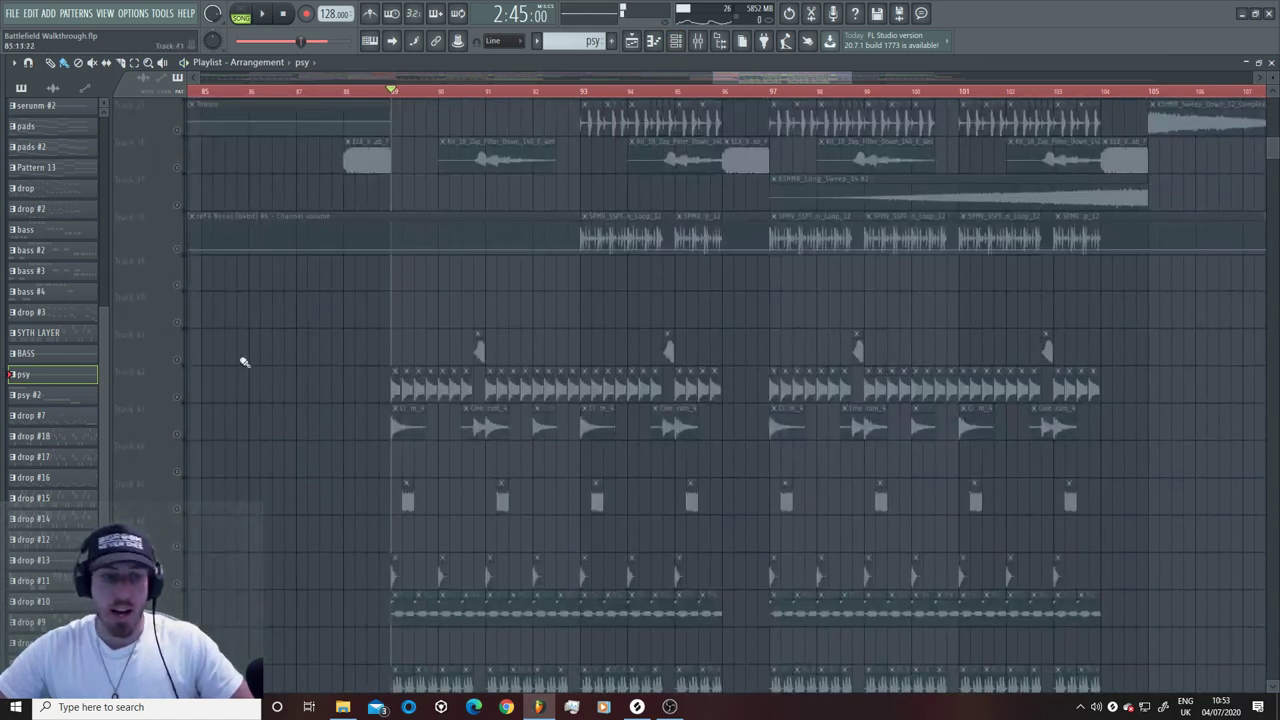
{"action": "scroll", "coordinate": [300, 450], "scroll_direction": "up", "scroll_amount": 5}
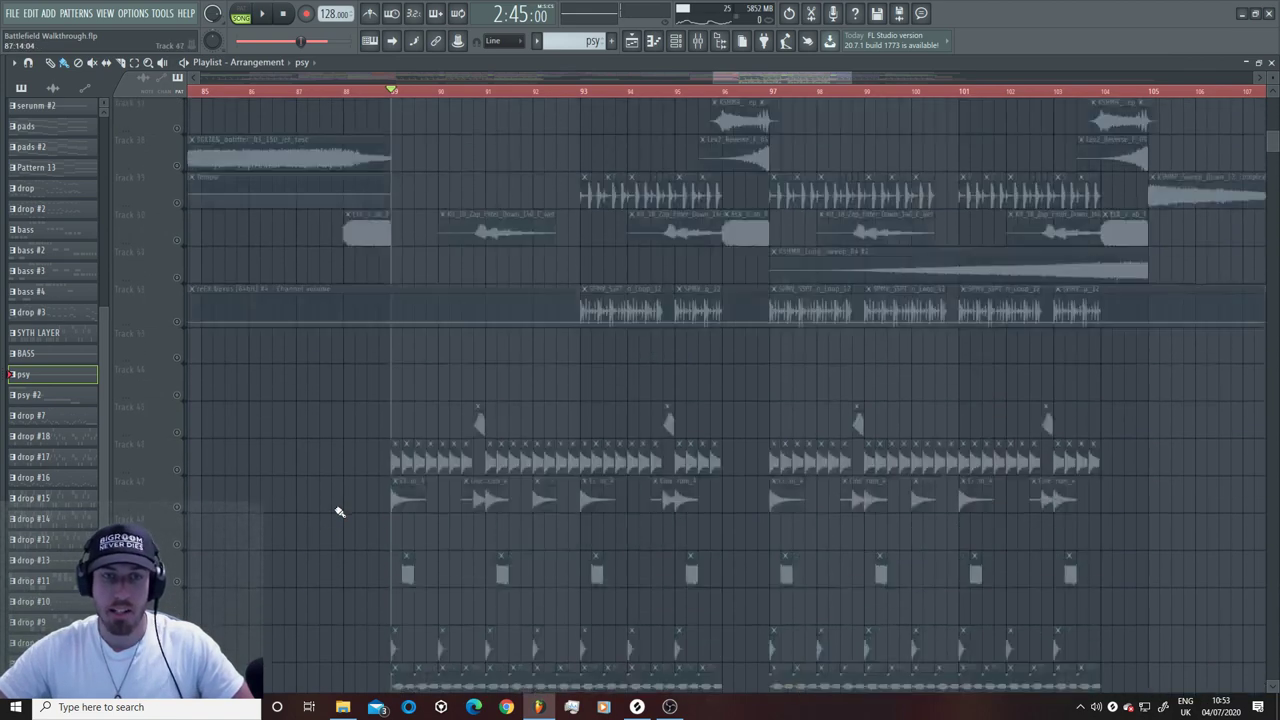
{"action": "scroll", "coordinate": [340, 512], "scroll_direction": "up", "scroll_amount": 1}
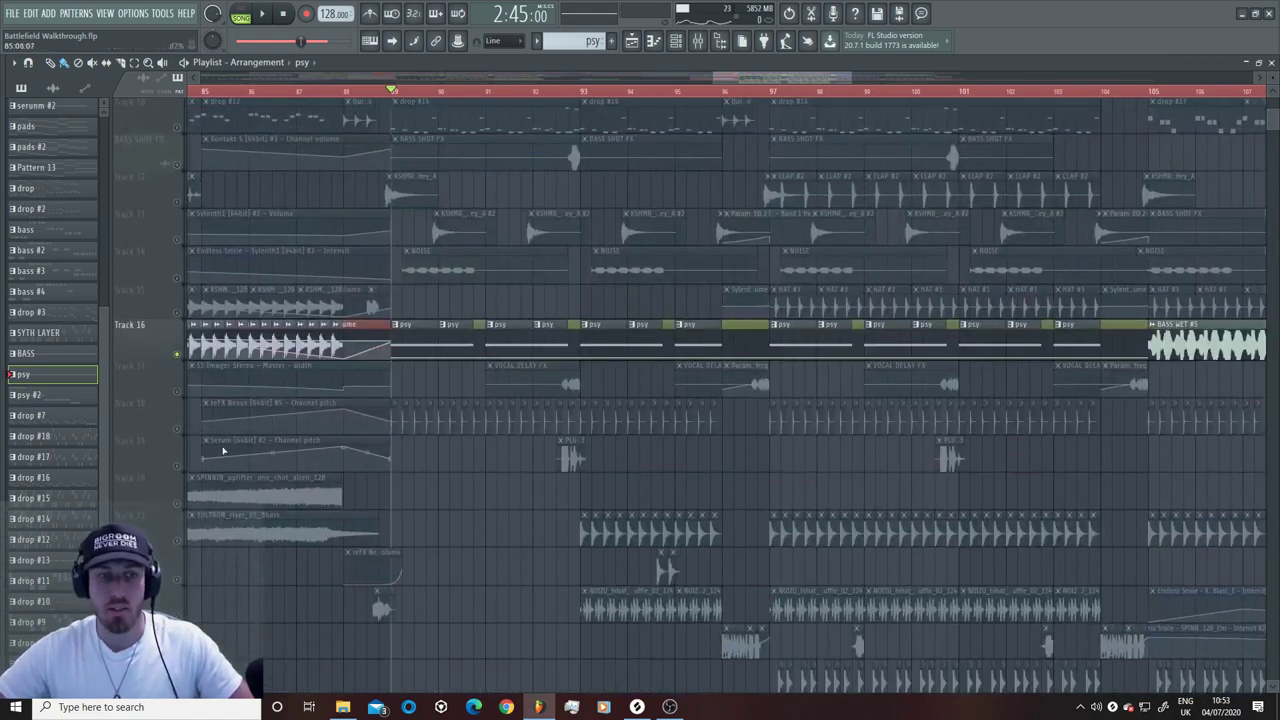
{"action": "key", "text": "space"}
{"action": "left_click", "coordinate": [176, 429]}
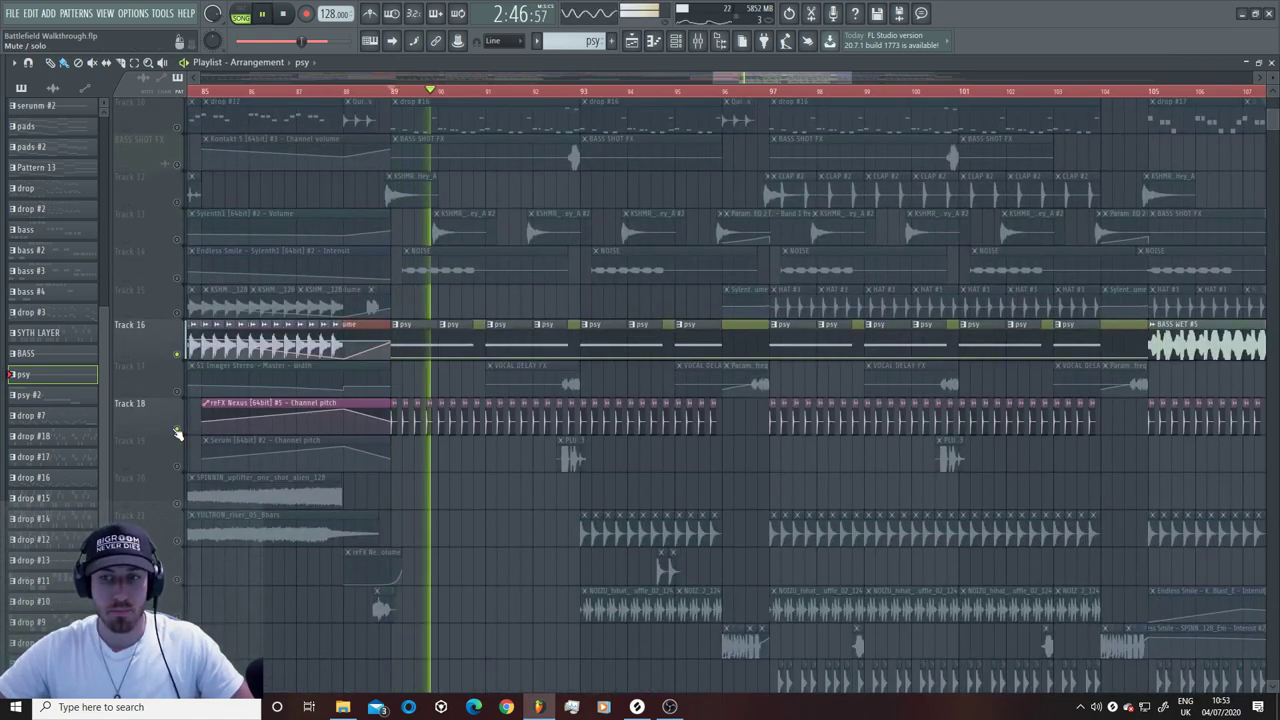
{"action": "key", "text": "space"}
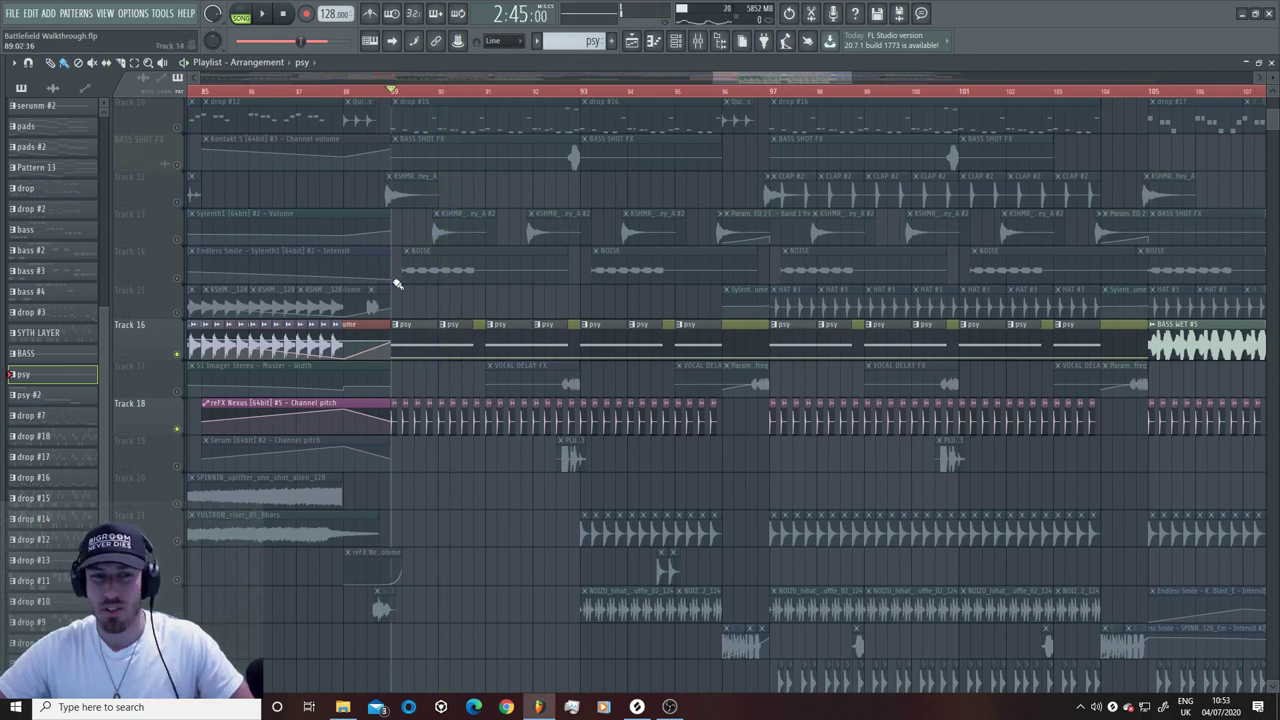
Step: Unmute Track 42, play it from bar 89, and open the settings of its KSHMR_Big_Kick_22_F# sample
{"action": "scroll", "coordinate": [345, 405], "scroll_direction": "down", "scroll_amount": 10}
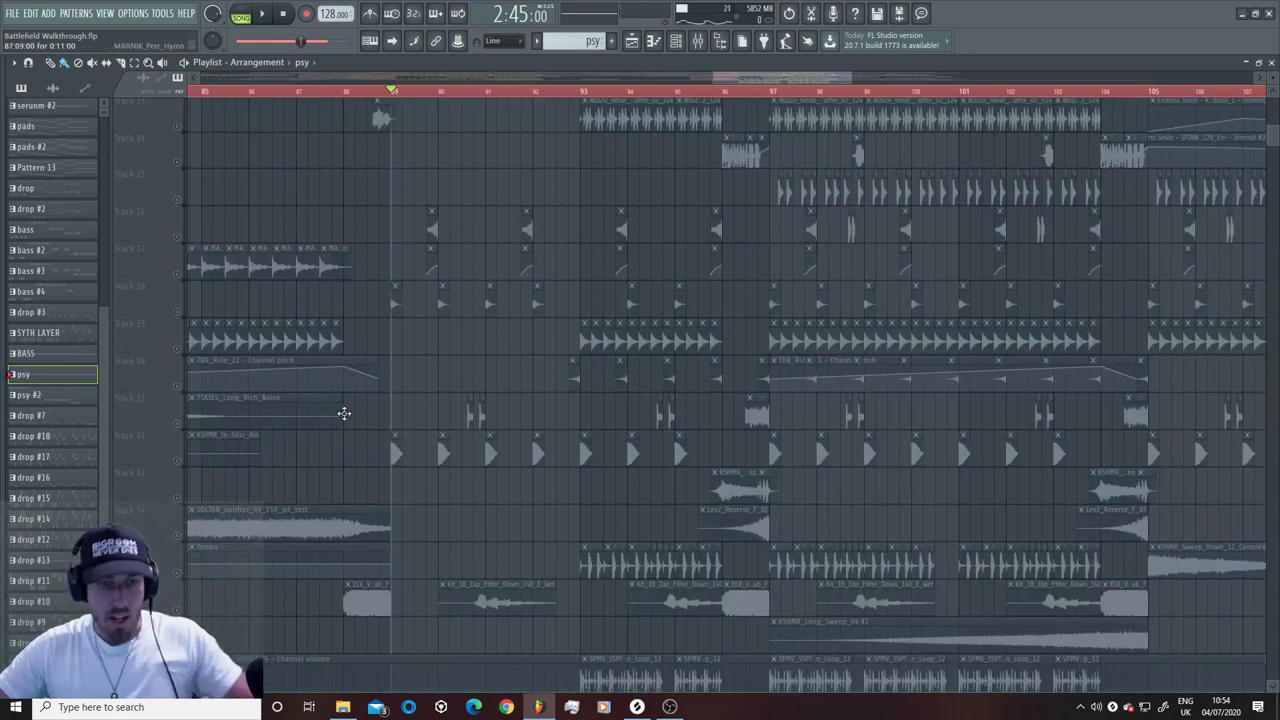
{"action": "scroll", "coordinate": [349, 411], "scroll_direction": "down", "scroll_amount": 4}
{"action": "left_click", "coordinate": [172, 397]}
{"action": "key", "text": "space"}
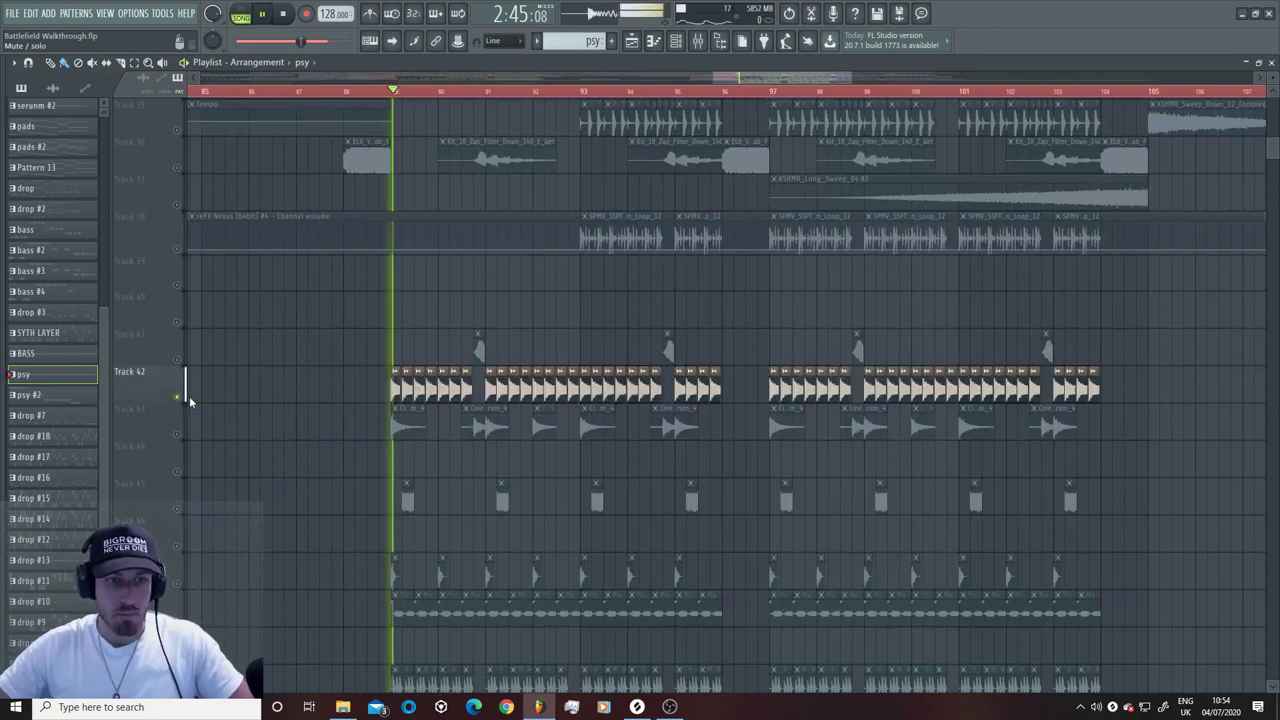
{"action": "left_click", "coordinate": [430, 392]}
{"action": "key", "text": "space"}
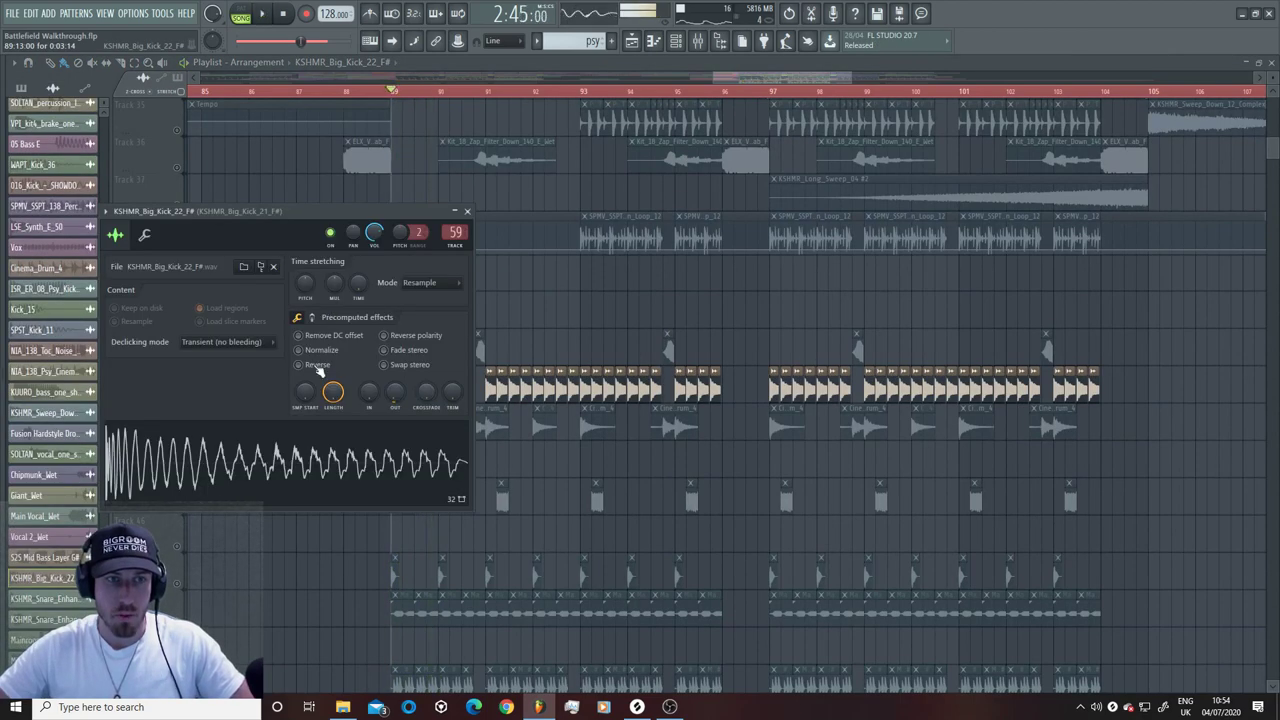
Step: Inspect the Fruity parametric EQ 2 on the big kick's mixer track and return to the playlist
{"action": "left_click", "coordinate": [703, 48]}
{"action": "left_click", "coordinate": [1008, 318]}
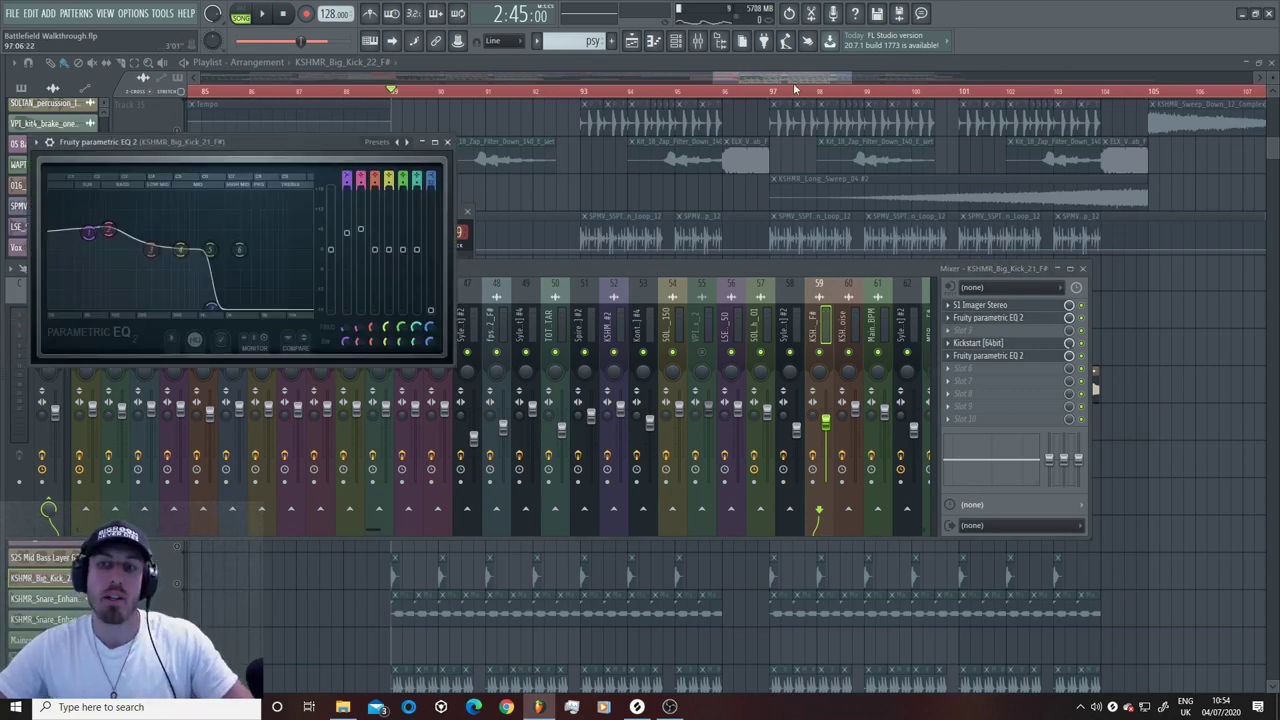
{"action": "key", "text": "F12"}
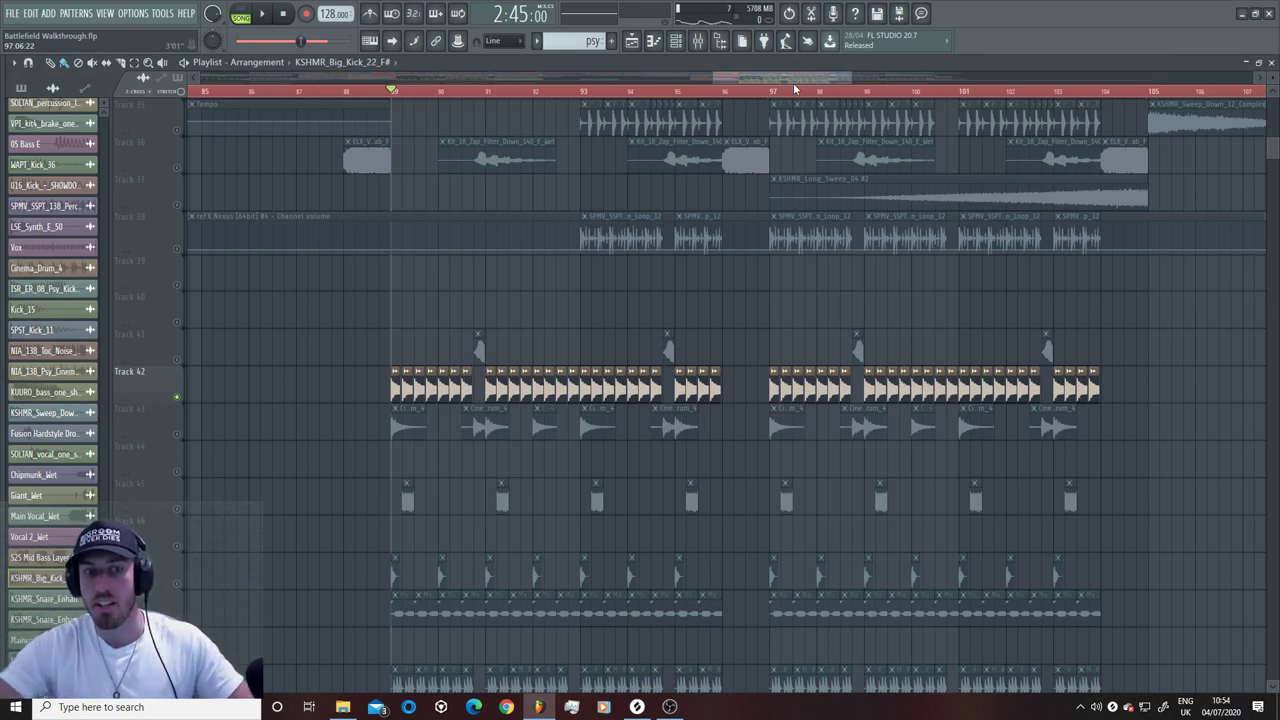
Step: Play the kick layers down to Track 52, unmute Track 50, and view its MRBLACK_Top_Bass_F# sample settings
{"action": "key", "text": "space"}
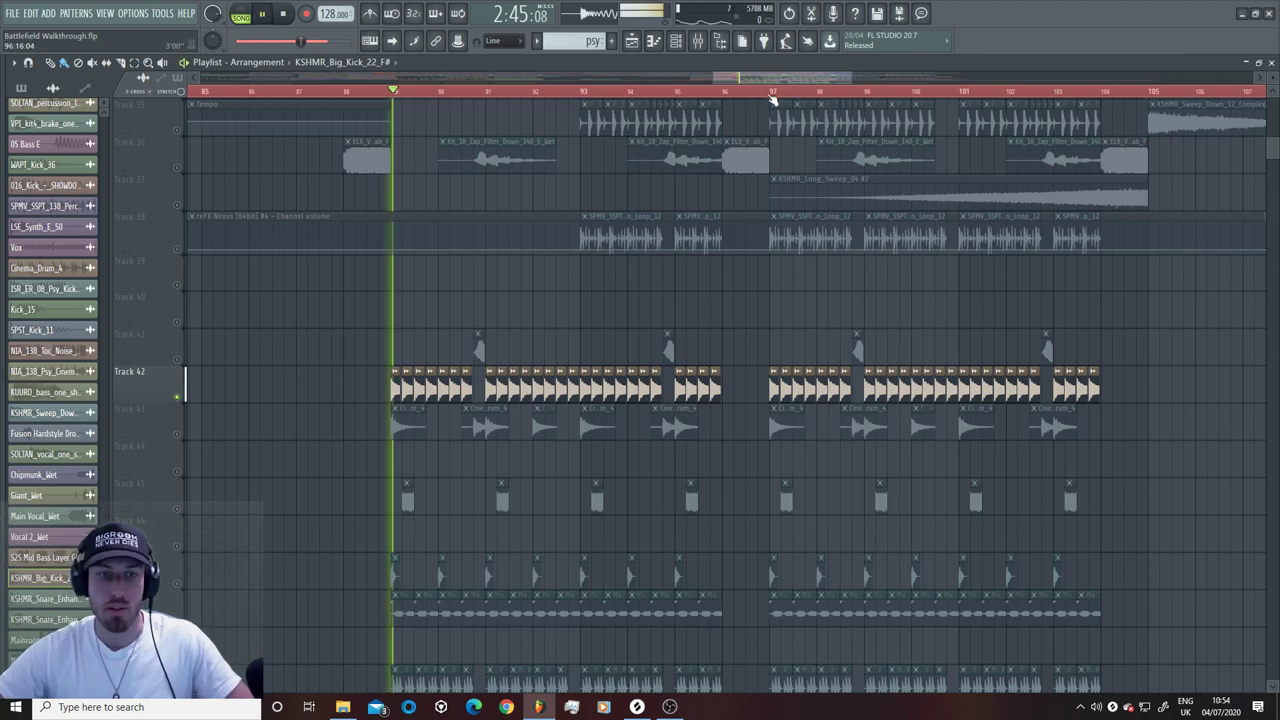
{"action": "scroll", "coordinate": [475, 455], "scroll_direction": "down", "scroll_amount": 5}
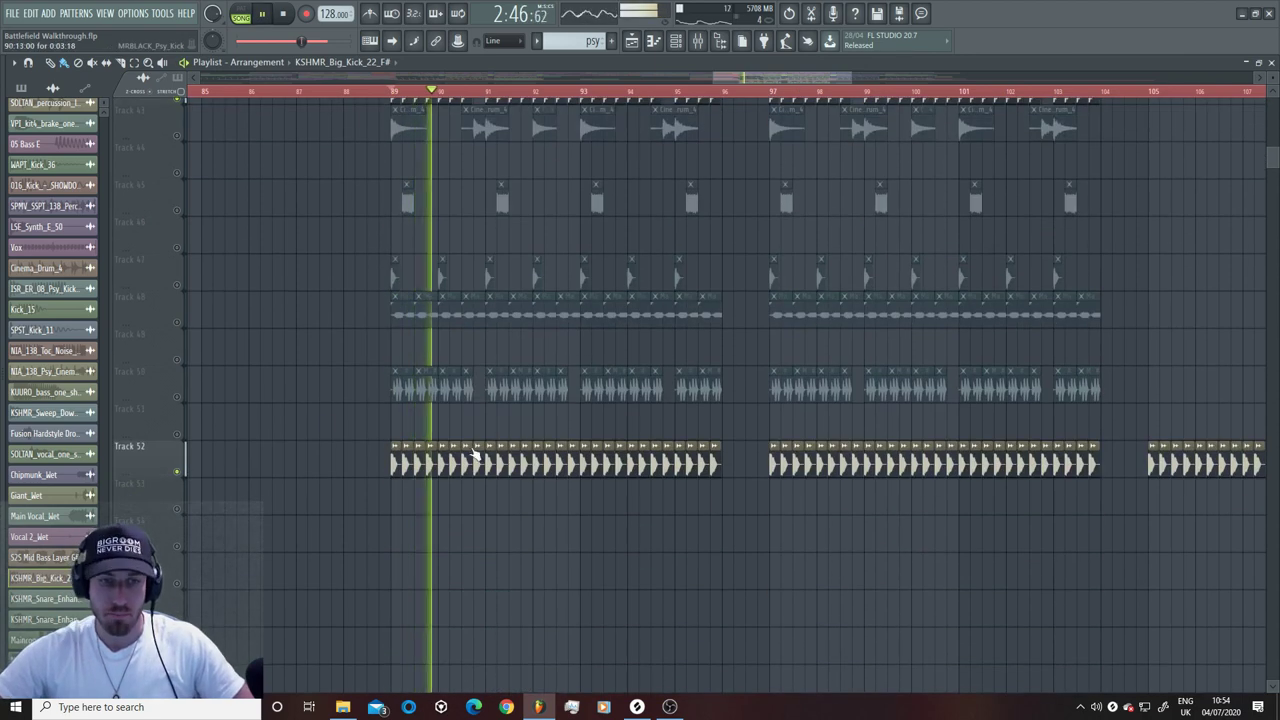
{"action": "key", "text": "space"}
{"action": "left_click", "coordinate": [178, 396]}
{"action": "double_click", "coordinate": [415, 388]}
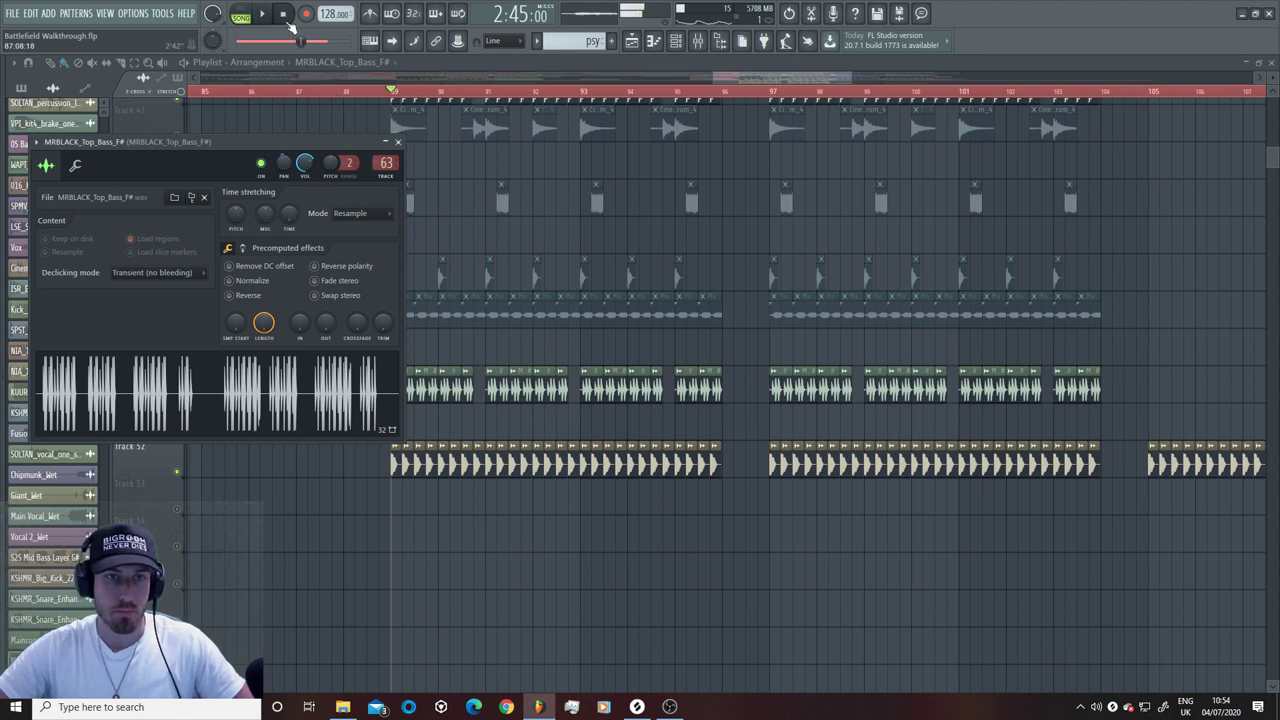
{"action": "left_click", "coordinate": [397, 141]}
Step: Play Track 50's top bass together with Track 52's kicks from just before bar 89, and stop the playback
{"action": "key", "text": "space"}
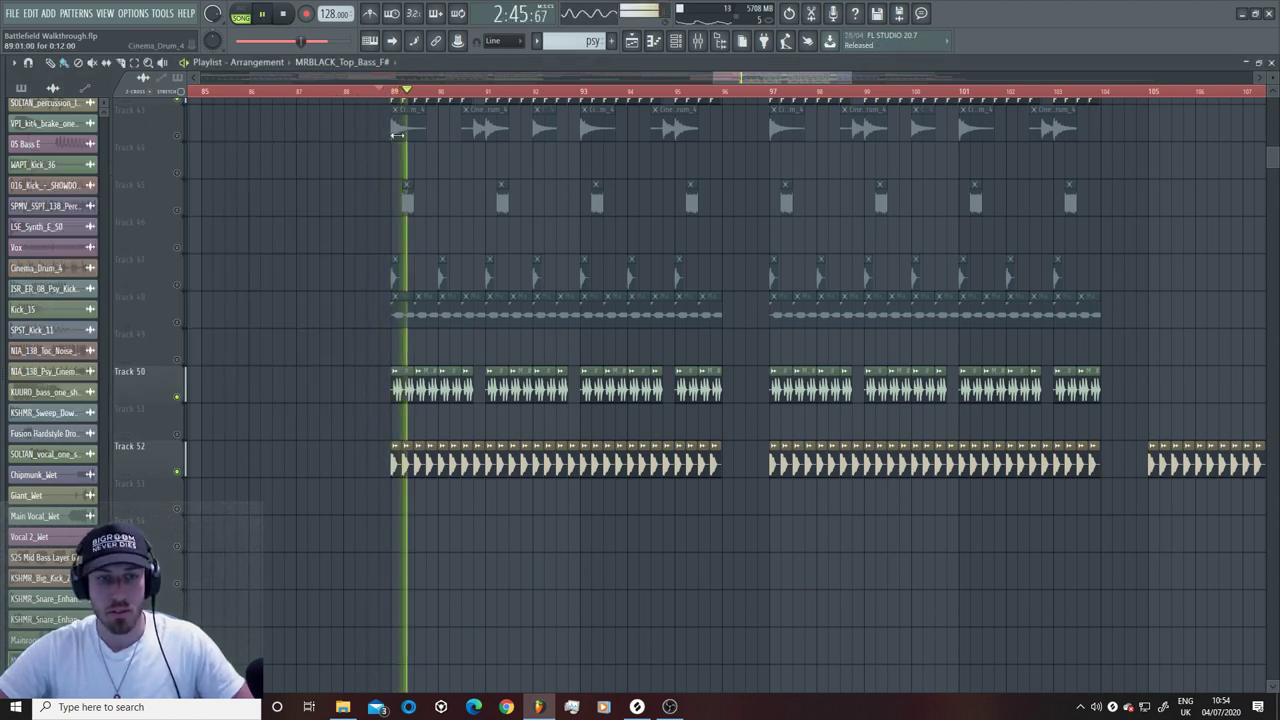
{"action": "double_click", "coordinate": [432, 390]}
{"action": "double_click", "coordinate": [432, 390]}
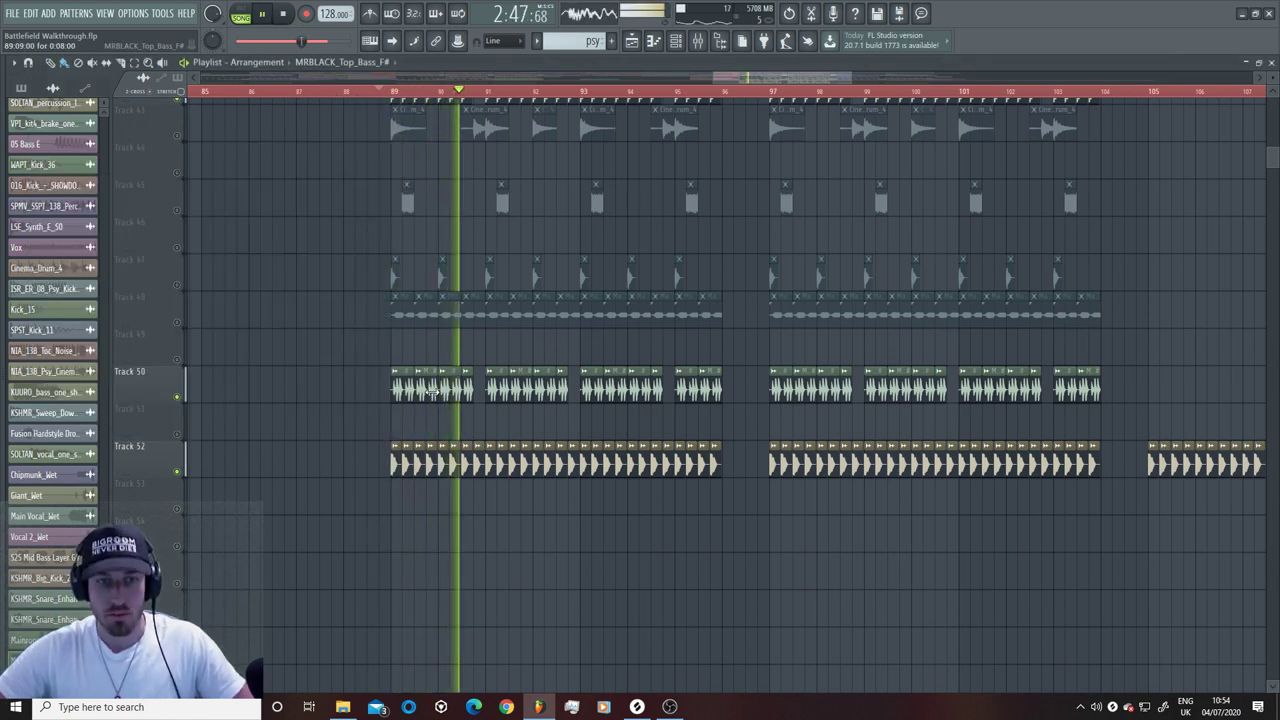
{"action": "double_click", "coordinate": [432, 390]}
{"action": "left_click", "coordinate": [397, 141]}
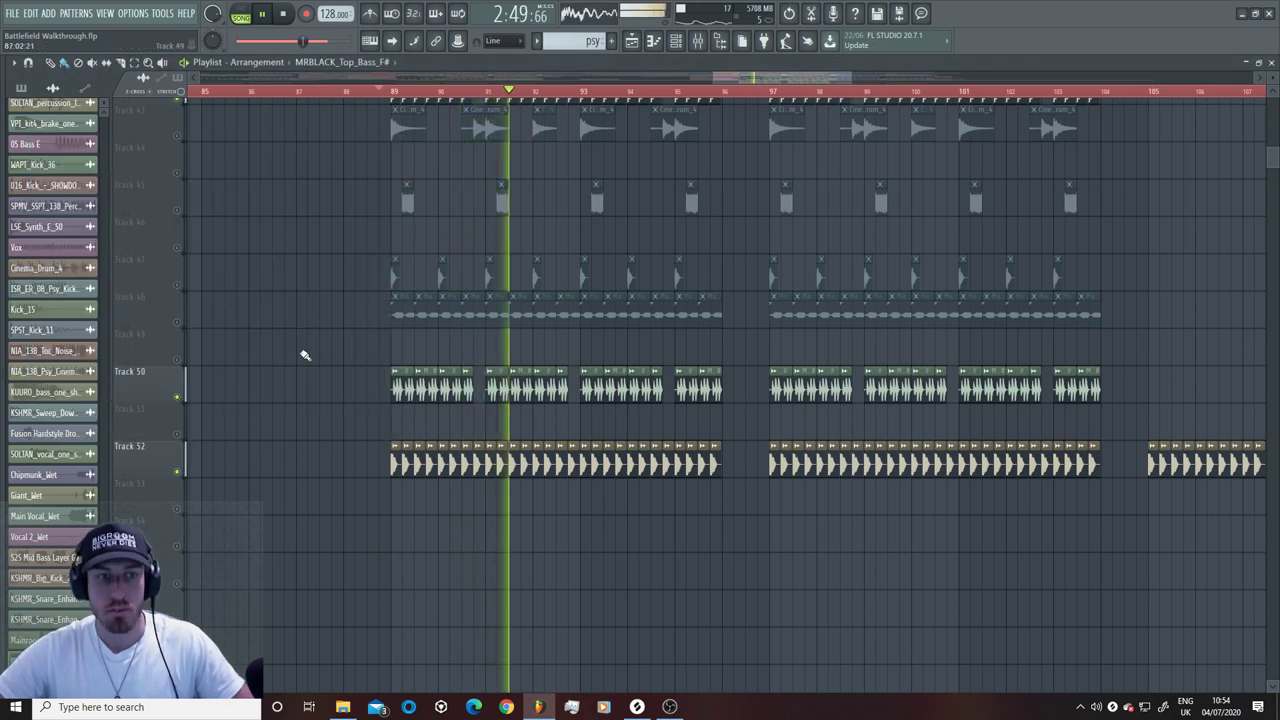
{"action": "key", "text": "space"}
Step: Unmute Track 48, mute Track 50, and open the Mainroom & Heavy Top 40 F 128 BPM sample's settings
{"action": "left_click", "coordinate": [178, 322]}
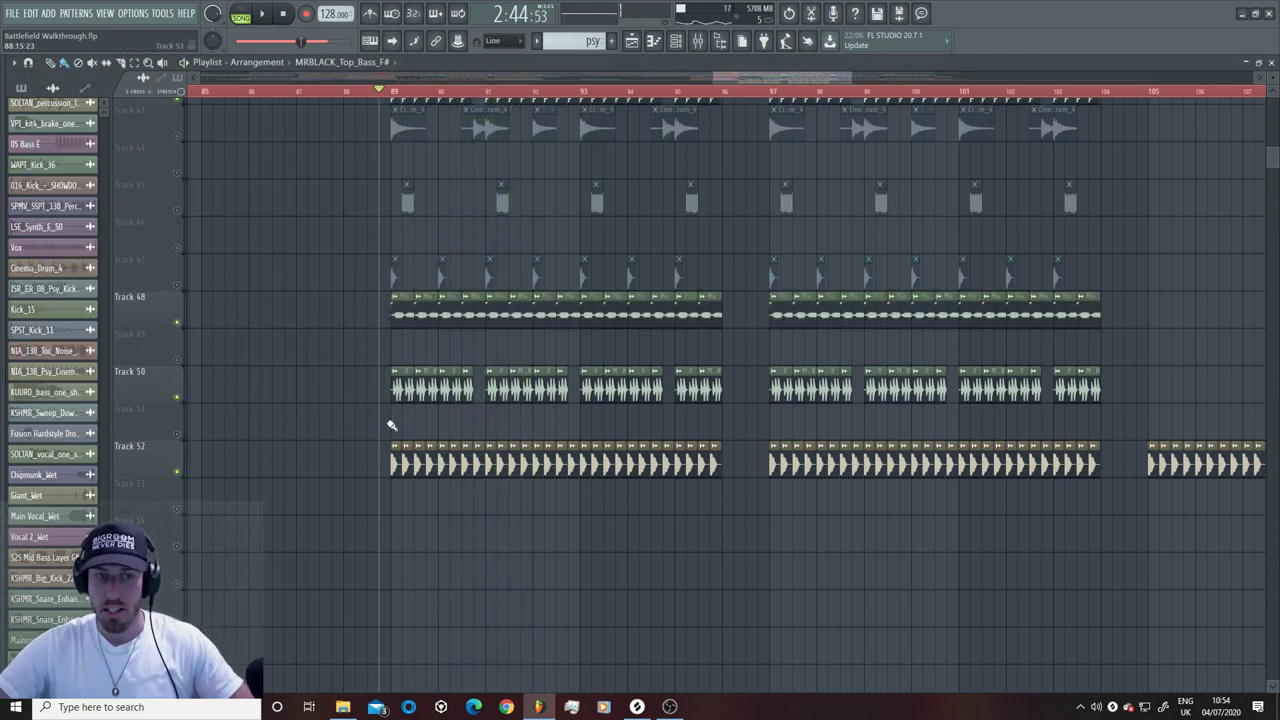
{"action": "left_click", "coordinate": [178, 397]}
{"action": "double_click", "coordinate": [421, 311]}
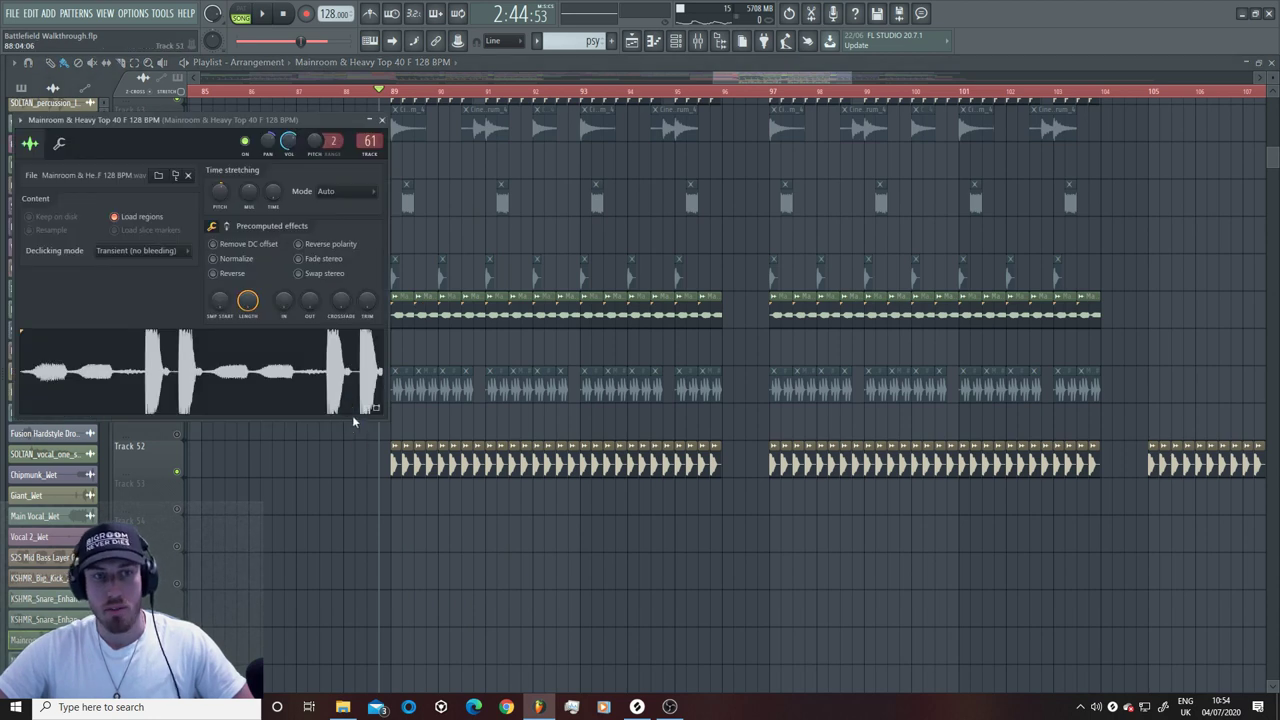
Step: Recheck the Mainroom & Heavy Top 40 F 128 BPM sample's settings and play Track 48 with Track 52's kicks from bar 89
{"action": "key", "text": "Escape"}
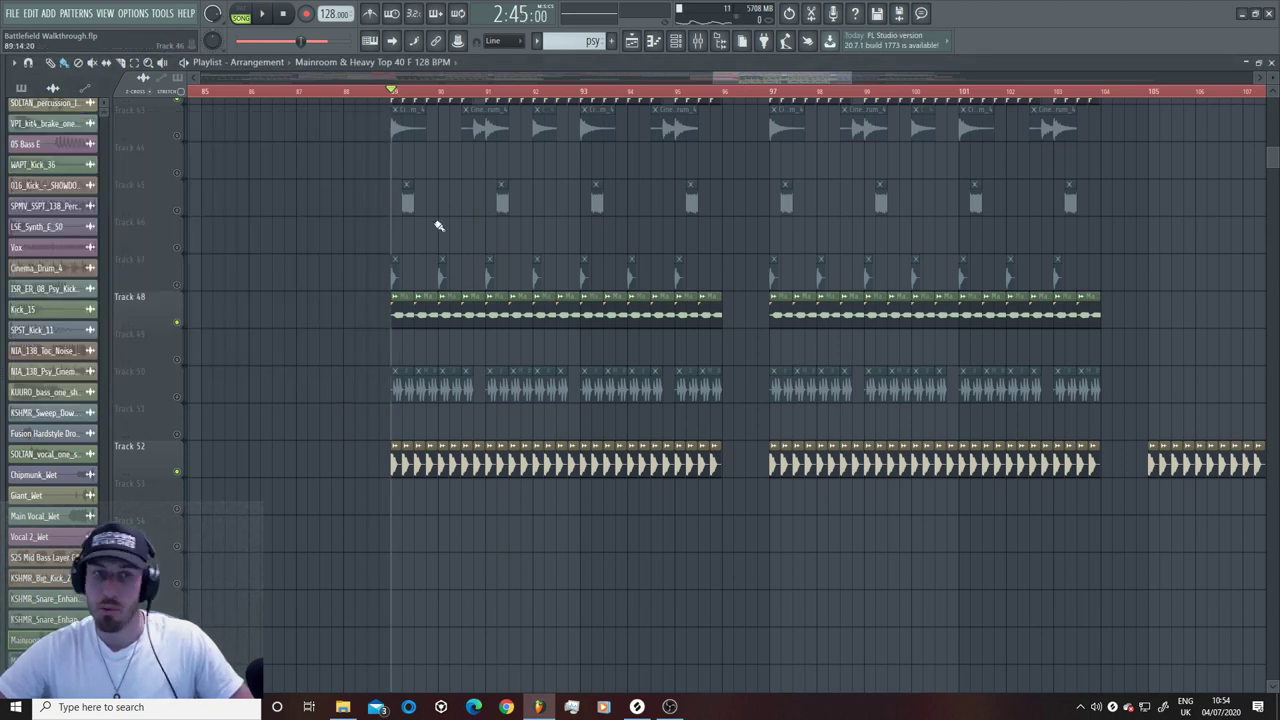
{"action": "double_click", "coordinate": [496, 320]}
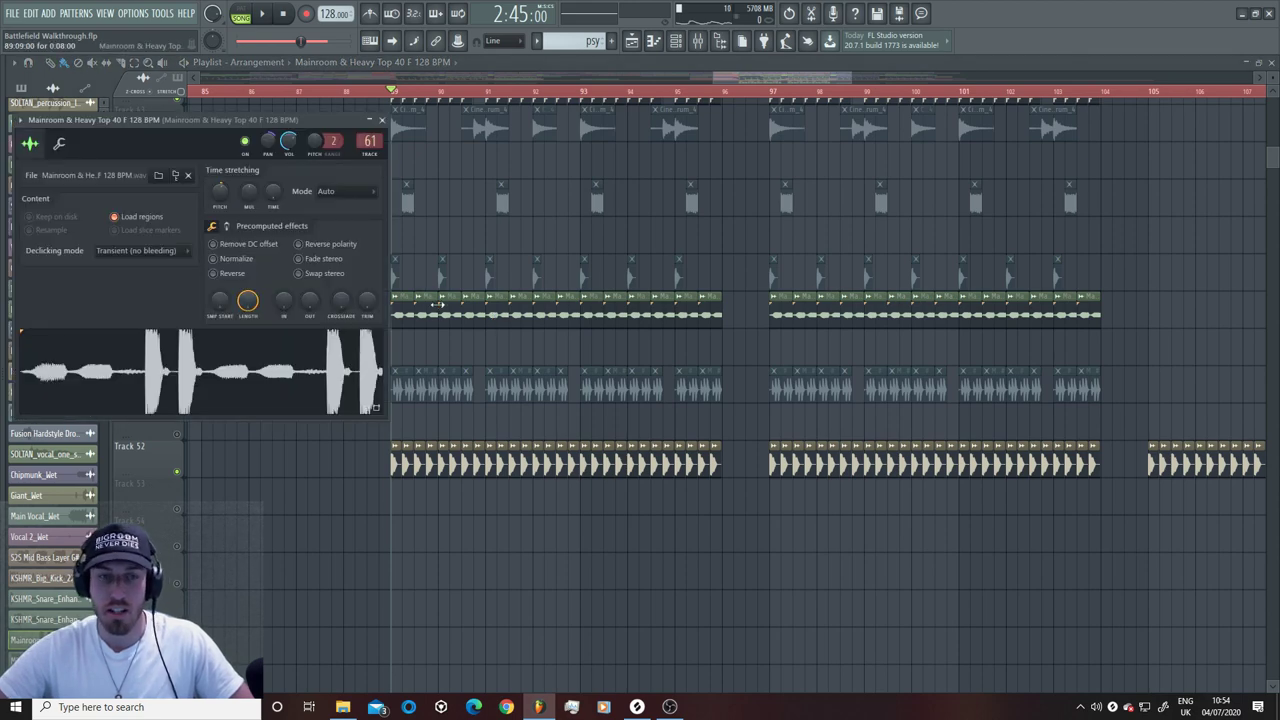
{"action": "key", "text": "Escape"}
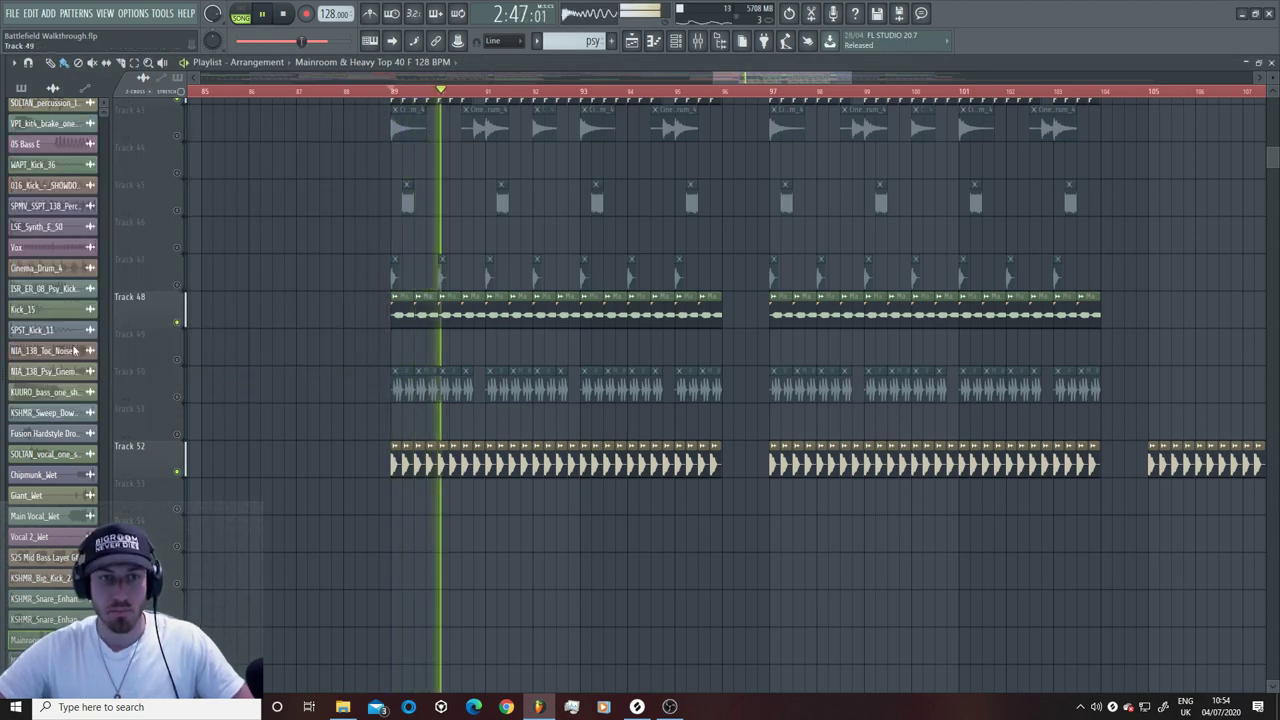
{"action": "scroll", "coordinate": [185, 300], "scroll_direction": "up", "scroll_amount": 5}
{"action": "key", "text": "space"}
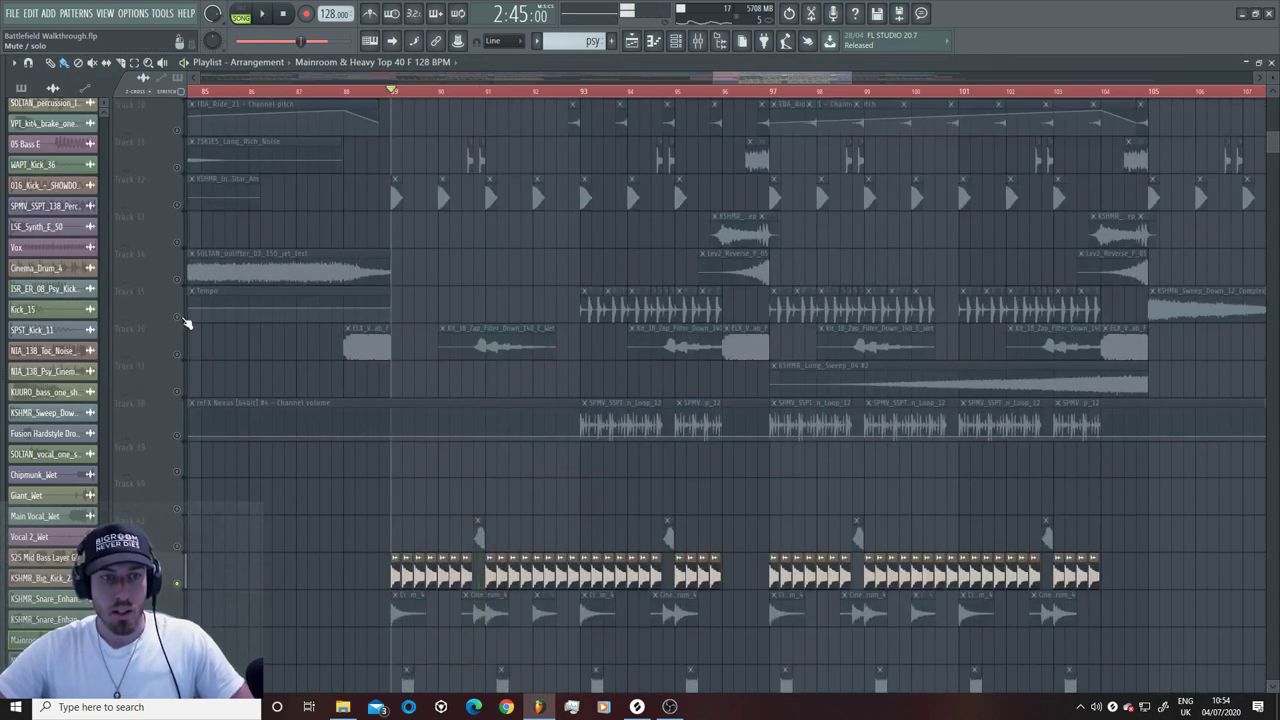
Step: Bring all tracks back except the muted Track 10 and play the second drop from bar 89 while reviewing its layers
{"action": "scroll", "coordinate": [185, 323], "scroll_direction": "up", "scroll_amount": 10}
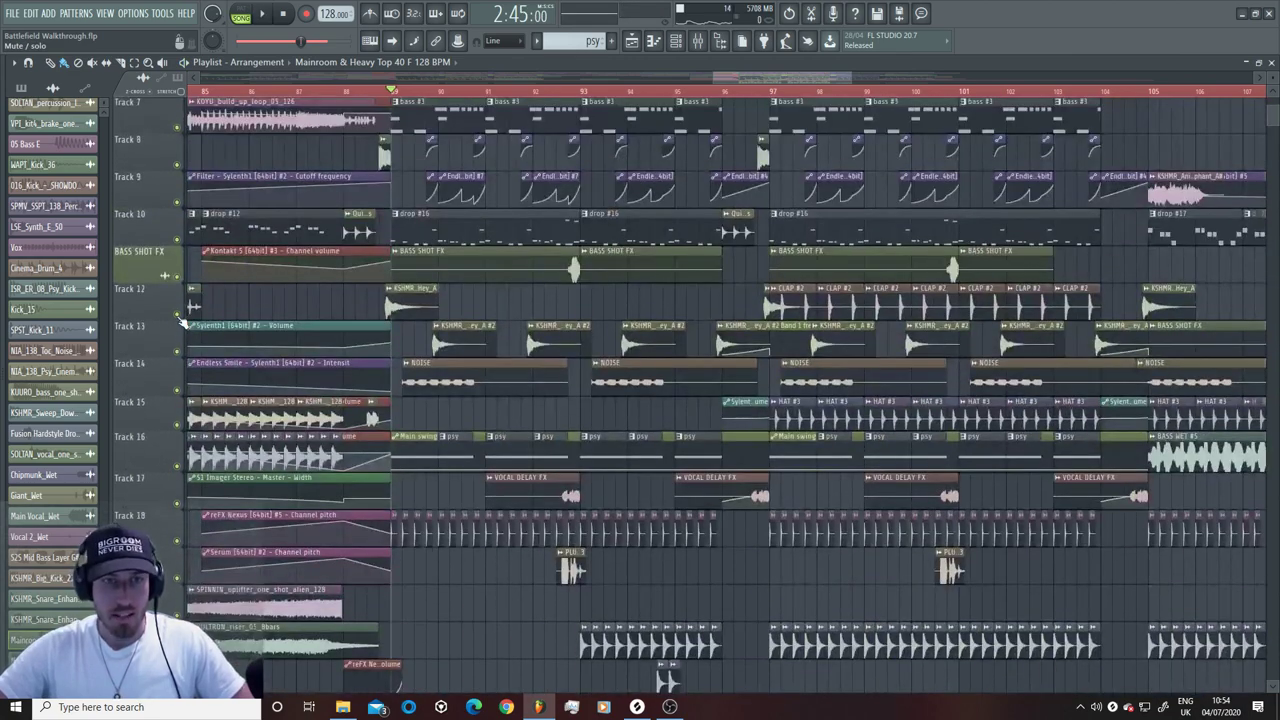
{"action": "scroll", "coordinate": [183, 325], "scroll_direction": "up", "scroll_amount": 2}
{"action": "left_click", "coordinate": [179, 316]}
{"action": "key", "text": "space"}
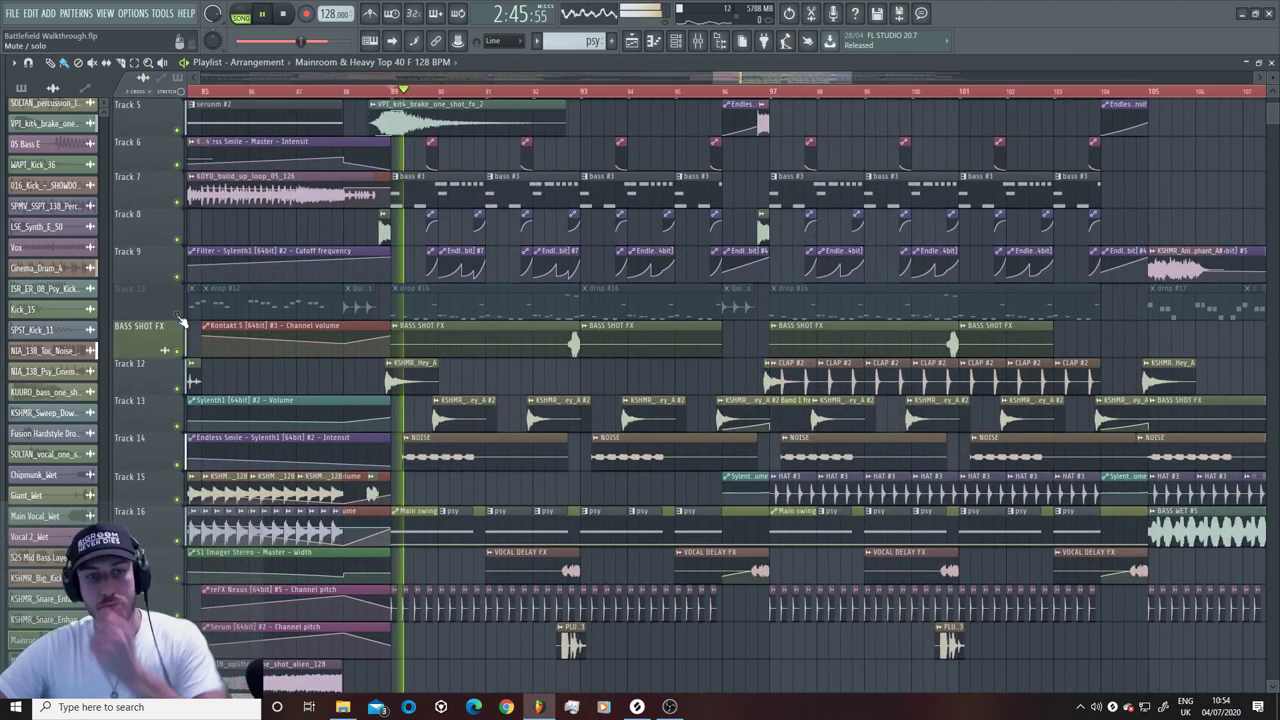
{"action": "left_click", "coordinate": [346, 92]}
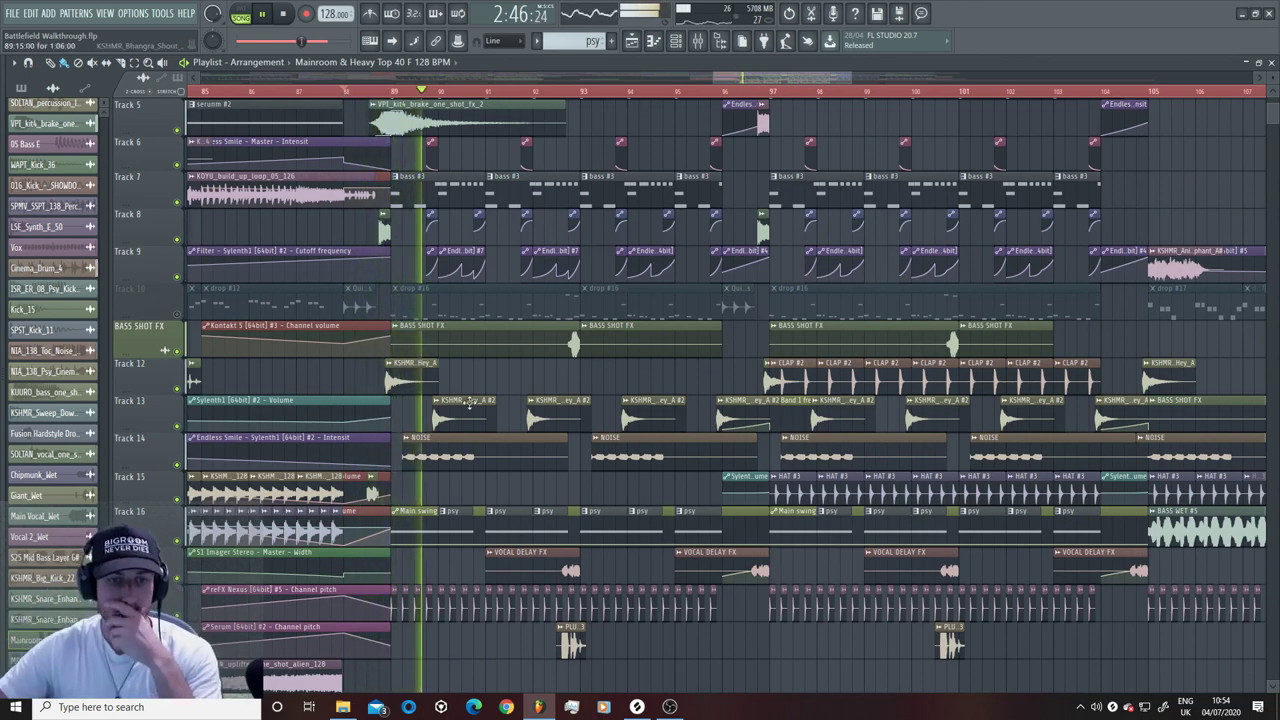
{"action": "scroll", "coordinate": [468, 402], "scroll_direction": "down", "scroll_amount": 5}
{"action": "scroll", "coordinate": [468, 402], "scroll_direction": "down", "scroll_amount": 15}
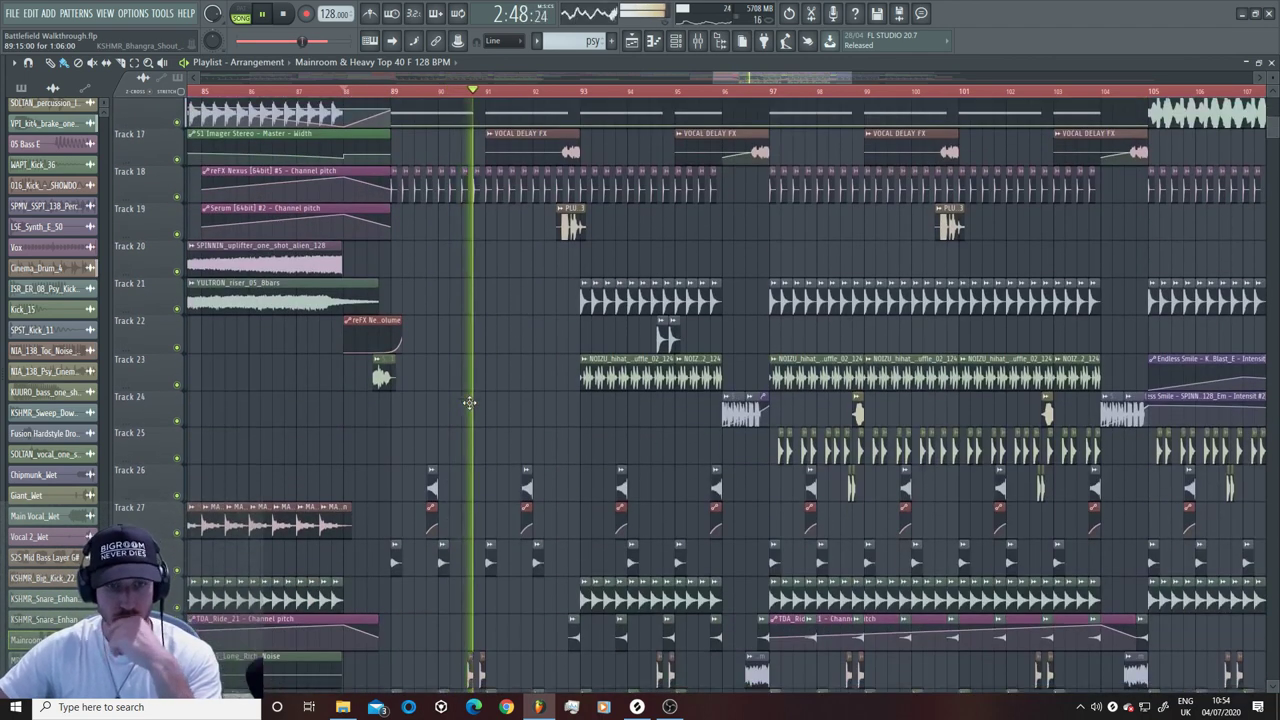
{"action": "scroll", "coordinate": [468, 402], "scroll_direction": "down", "scroll_amount": 3}
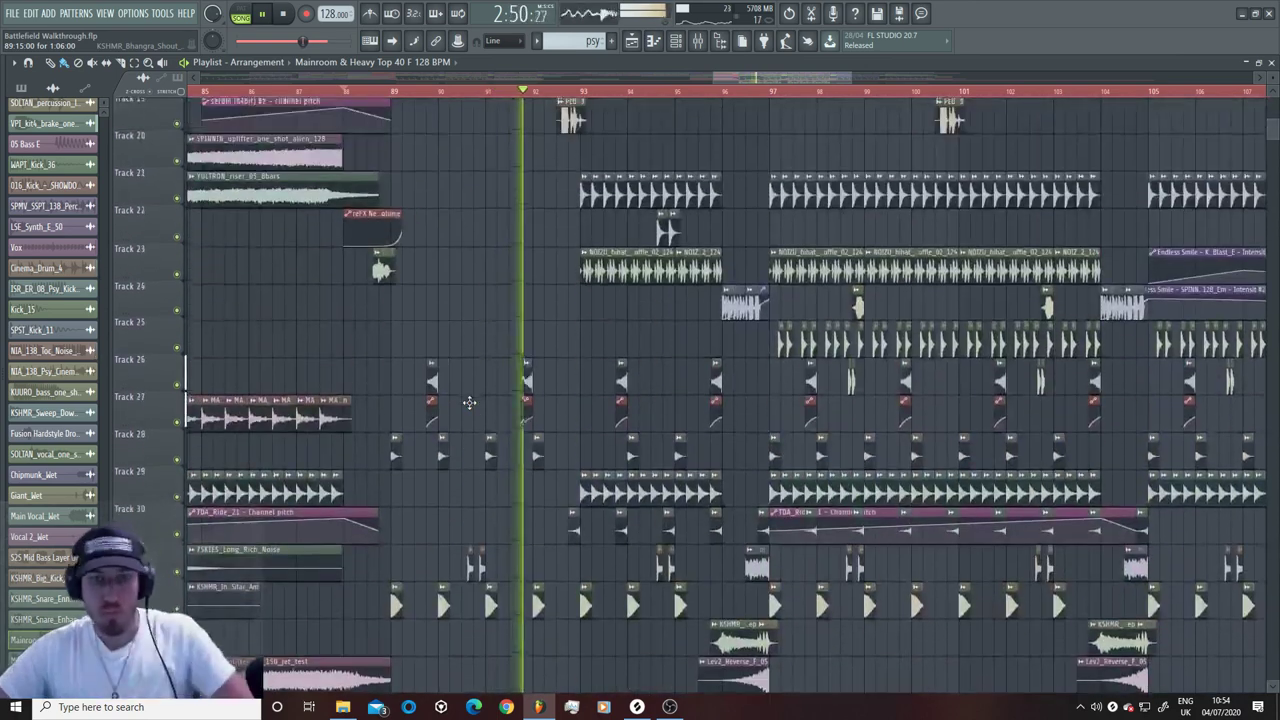
{"action": "scroll", "coordinate": [468, 402], "scroll_direction": "up", "scroll_amount": 5}
{"action": "key", "text": "space"}
Step: View the Kit_18_Zap_Filter_Down_140_E_Wet sample's settings on Track 36 and play it in the mix from mid-bar 90
{"action": "double_click", "coordinate": [505, 560]}
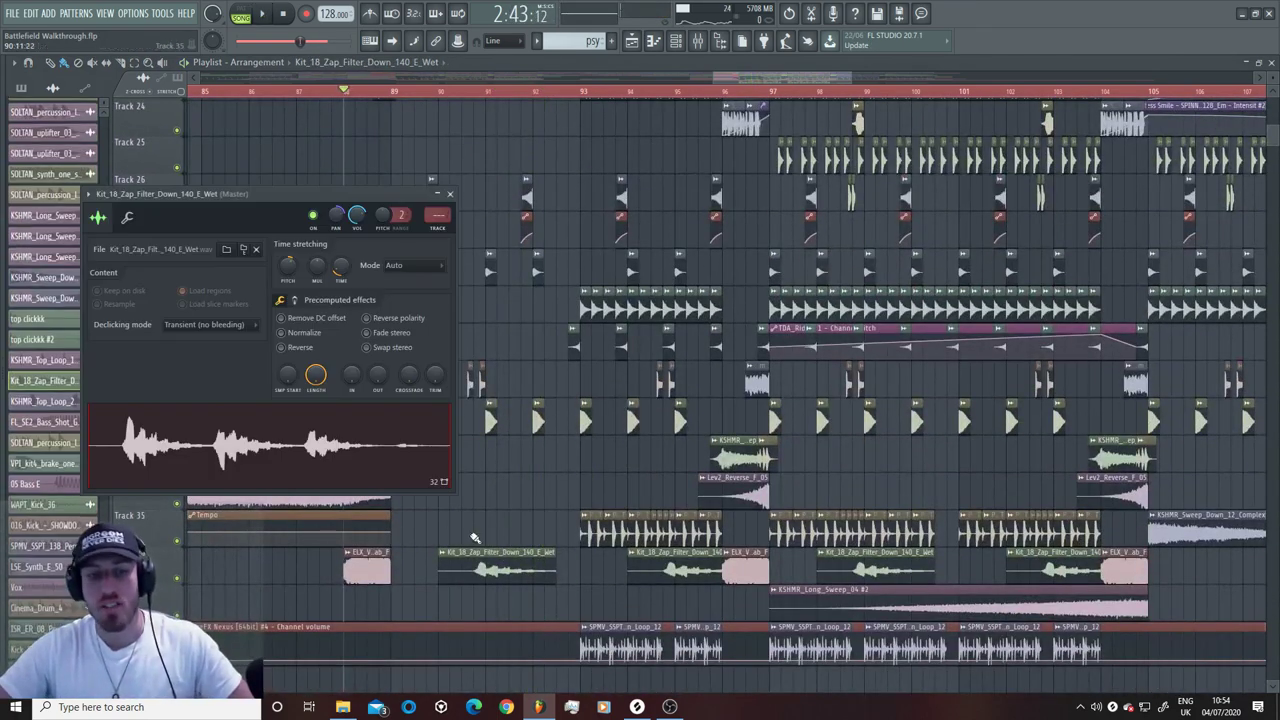
{"action": "left_click", "coordinate": [479, 568]}
{"action": "left_click", "coordinate": [474, 92]}
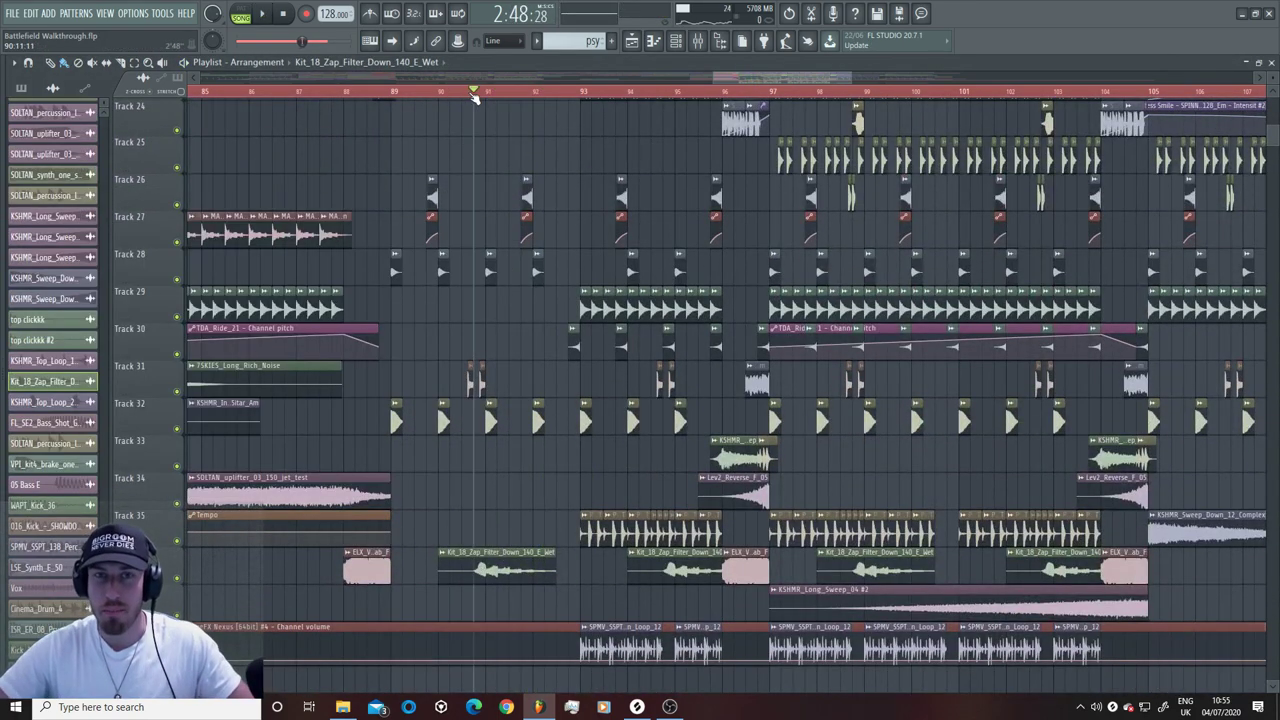
{"action": "key", "text": "space"}
{"action": "scroll", "coordinate": [443, 257], "scroll_direction": "down", "scroll_amount": 5}
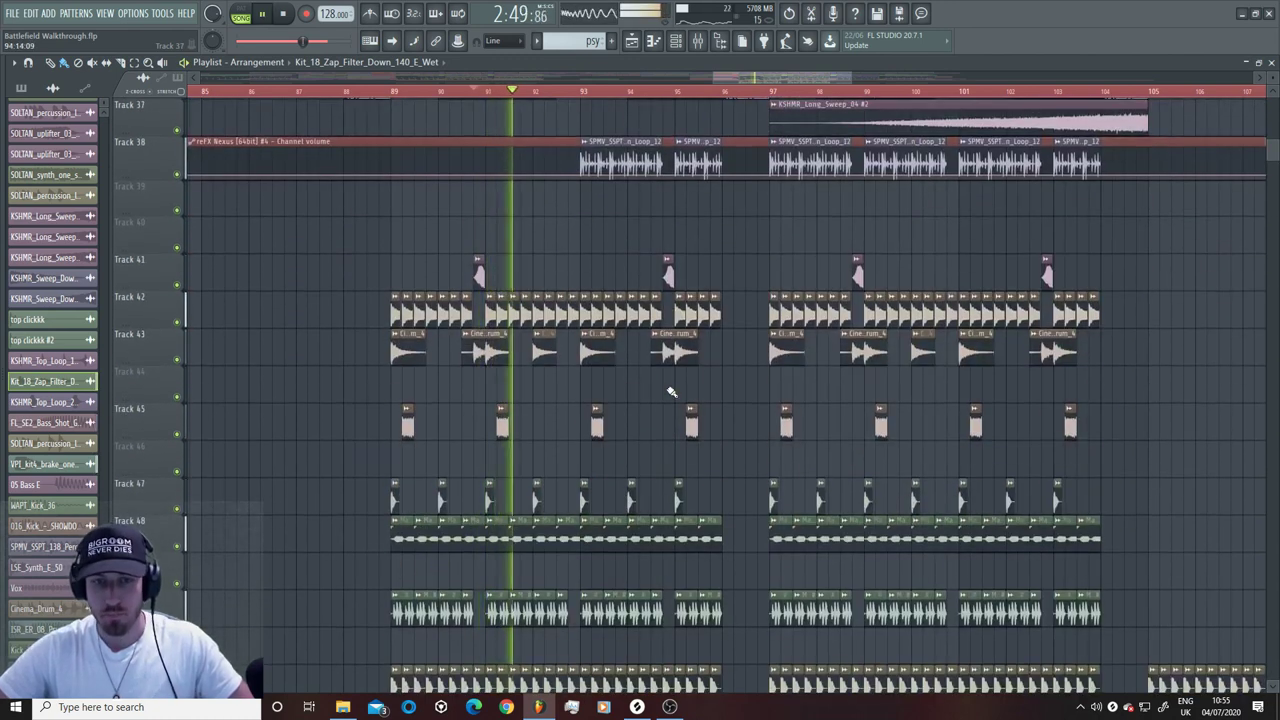
{"action": "key", "text": "space"}
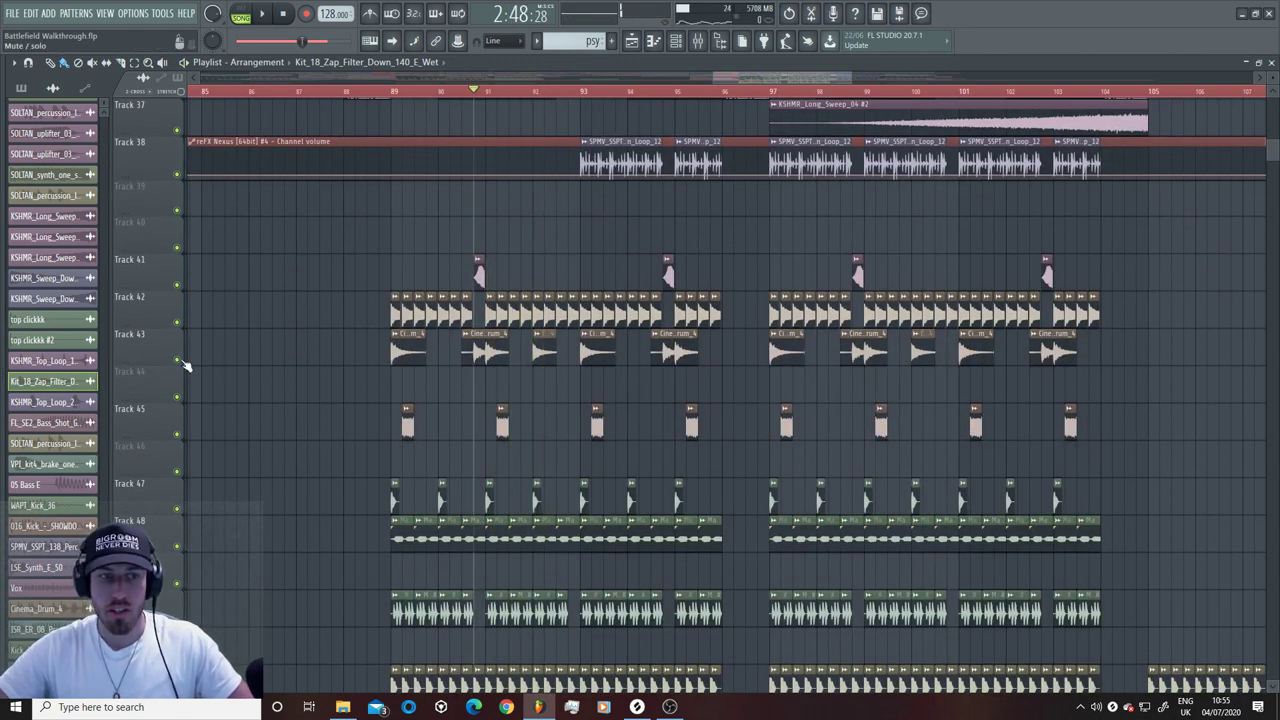
Step: Solo Track 43 and play its cinematic drum hits from bar 89
{"action": "right_click", "coordinate": [180, 361]}
{"action": "left_click", "coordinate": [393, 92]}
{"action": "key", "text": "space"}
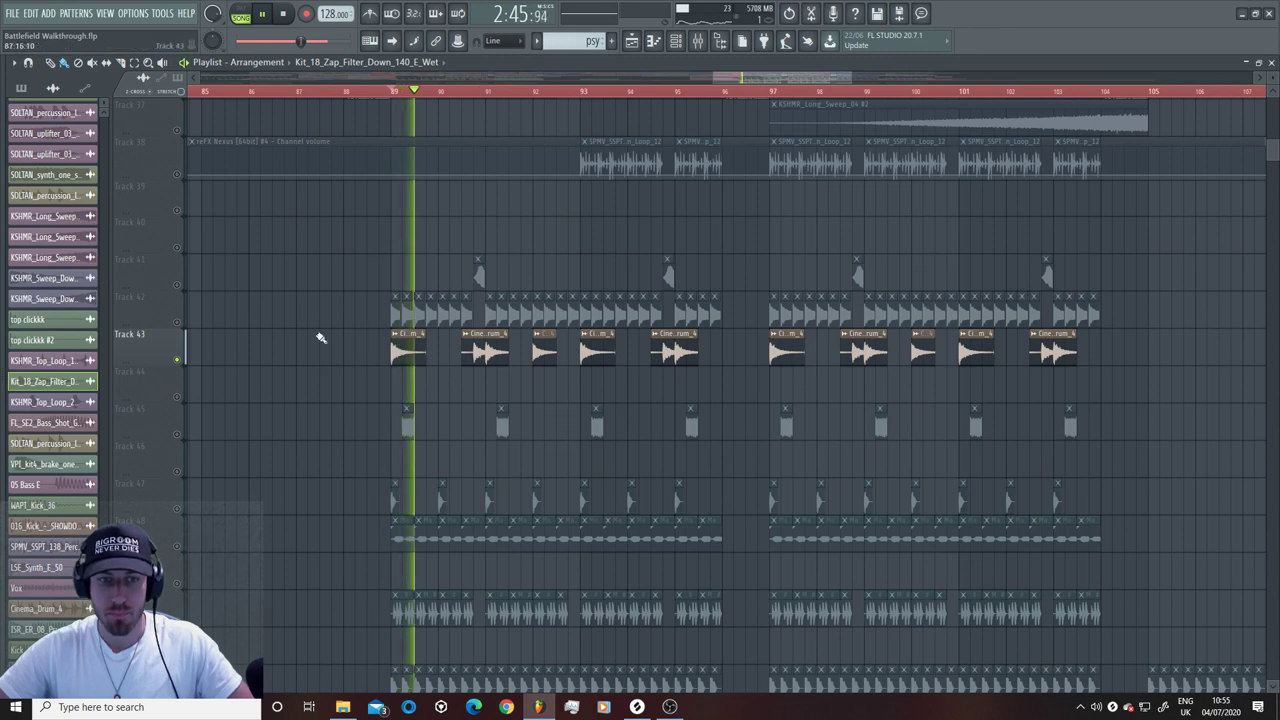
{"action": "key", "text": "space"}
Step: Solo Track 45, view the NIA_138_Toc_Noise_Top sample's settings while playing it from bar 89, and restore all tracks
{"action": "right_click", "coordinate": [178, 440]}
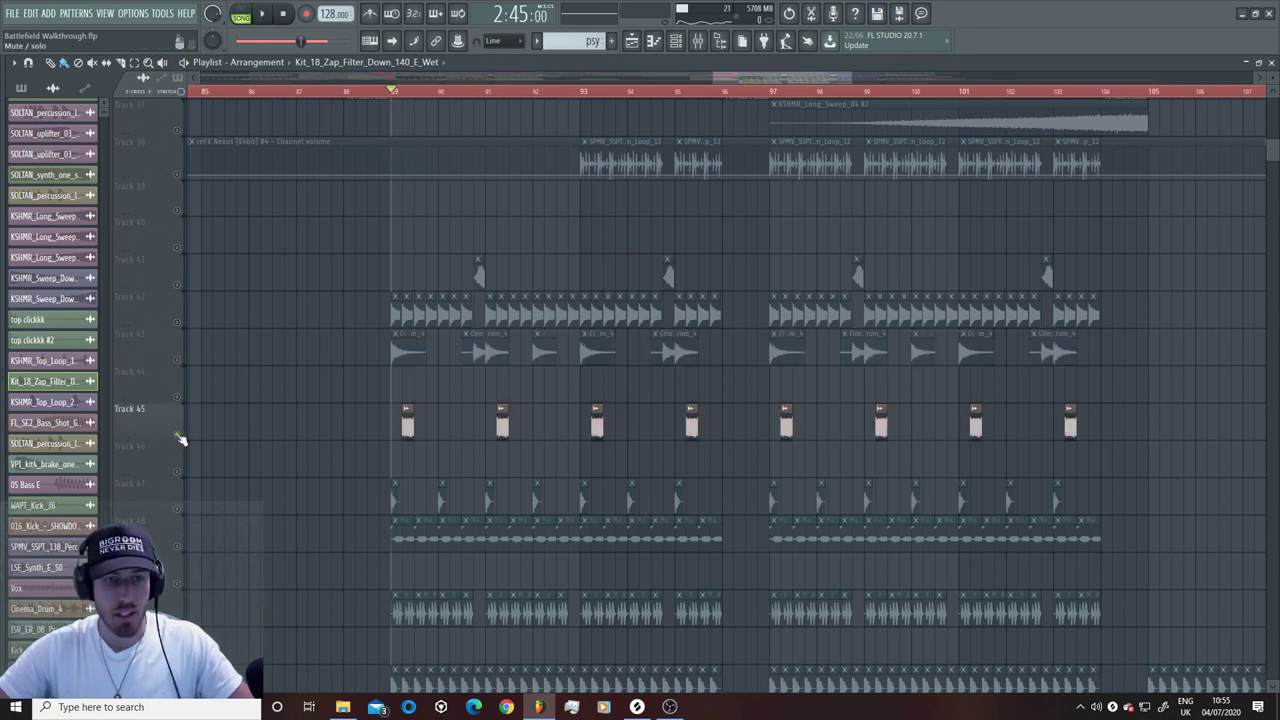
{"action": "double_click", "coordinate": [407, 423]}
{"action": "key", "text": "space"}
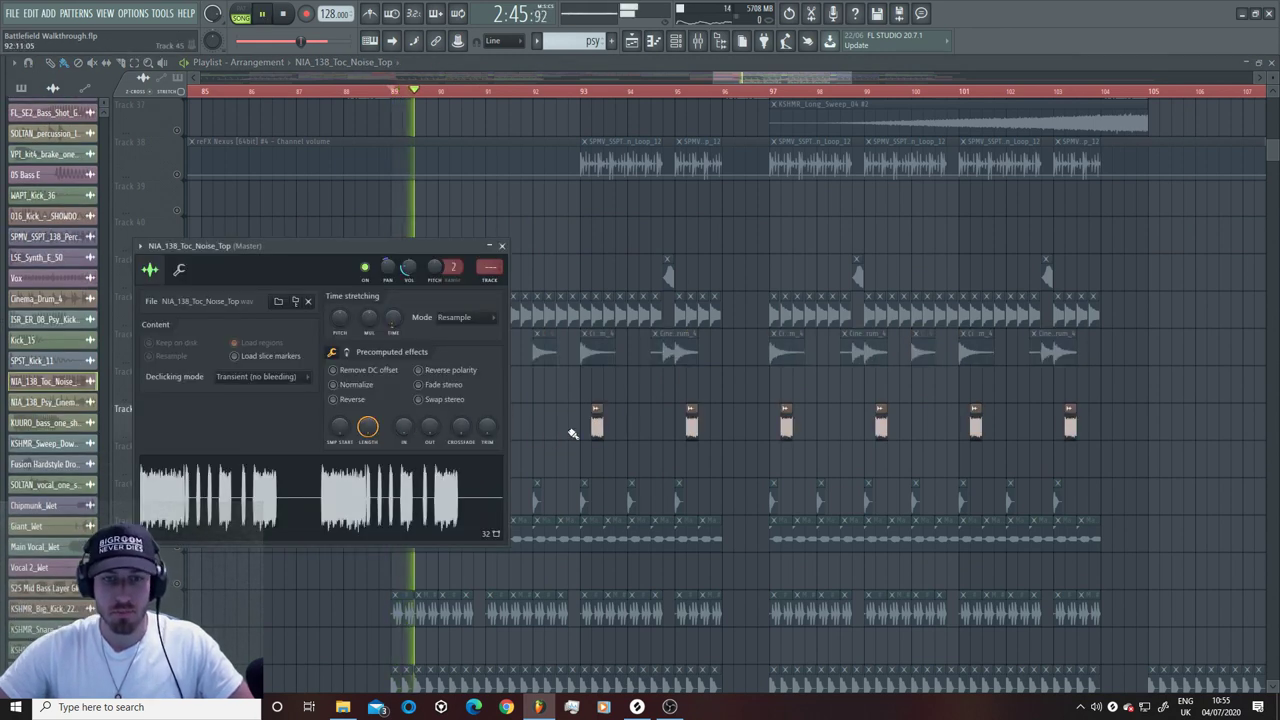
{"action": "key", "text": "Escape"}
{"action": "key", "text": "space"}
{"action": "right_click", "coordinate": [178, 440]}
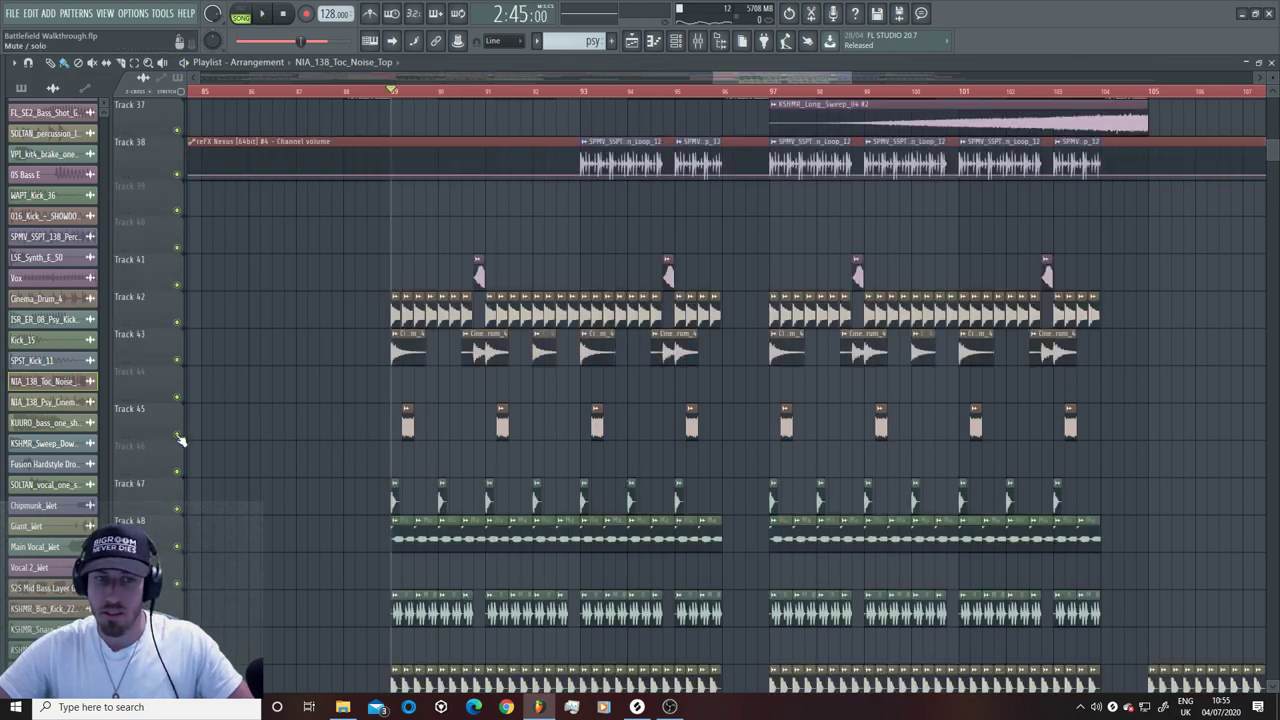
Step: Play the full second drop from bar 89 and select the VPI_kit4_brake_one_shot_fx_2 clip on Track 5
{"action": "scroll", "coordinate": [181, 440], "scroll_direction": "up", "scroll_amount": 8}
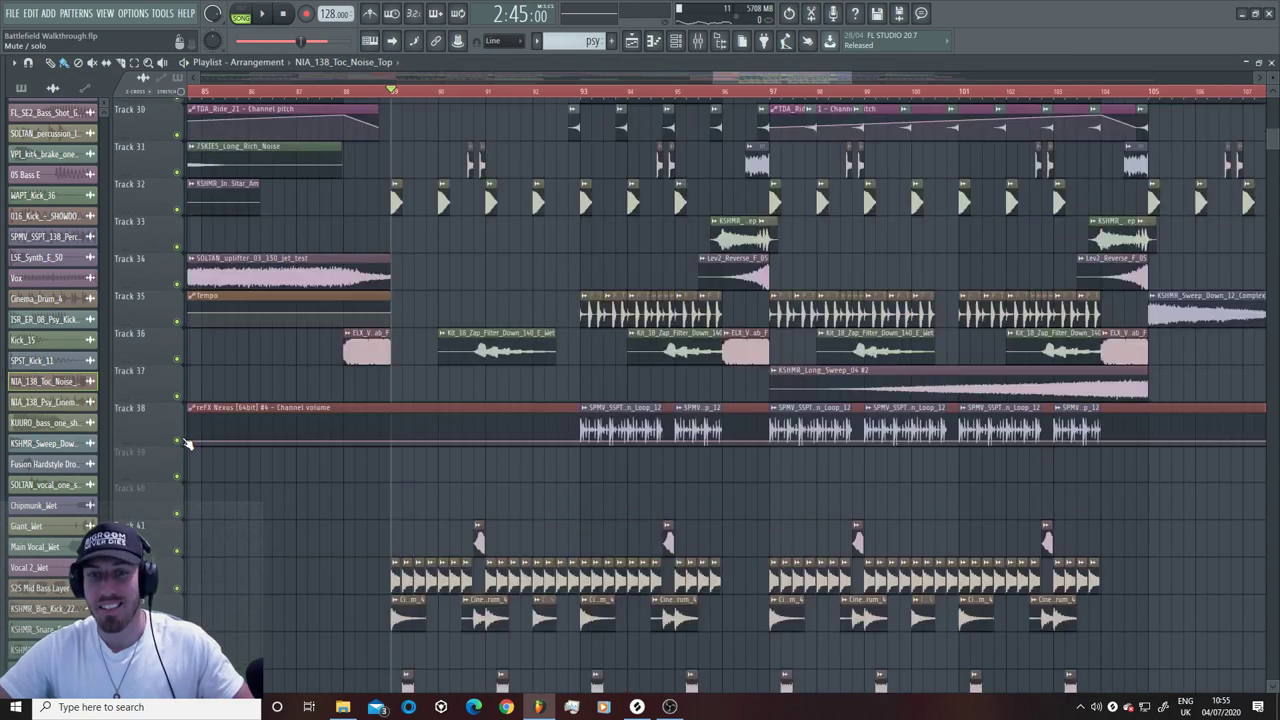
{"action": "scroll", "coordinate": [186, 440], "scroll_direction": "up", "scroll_amount": 8}
{"action": "key", "text": "space"}
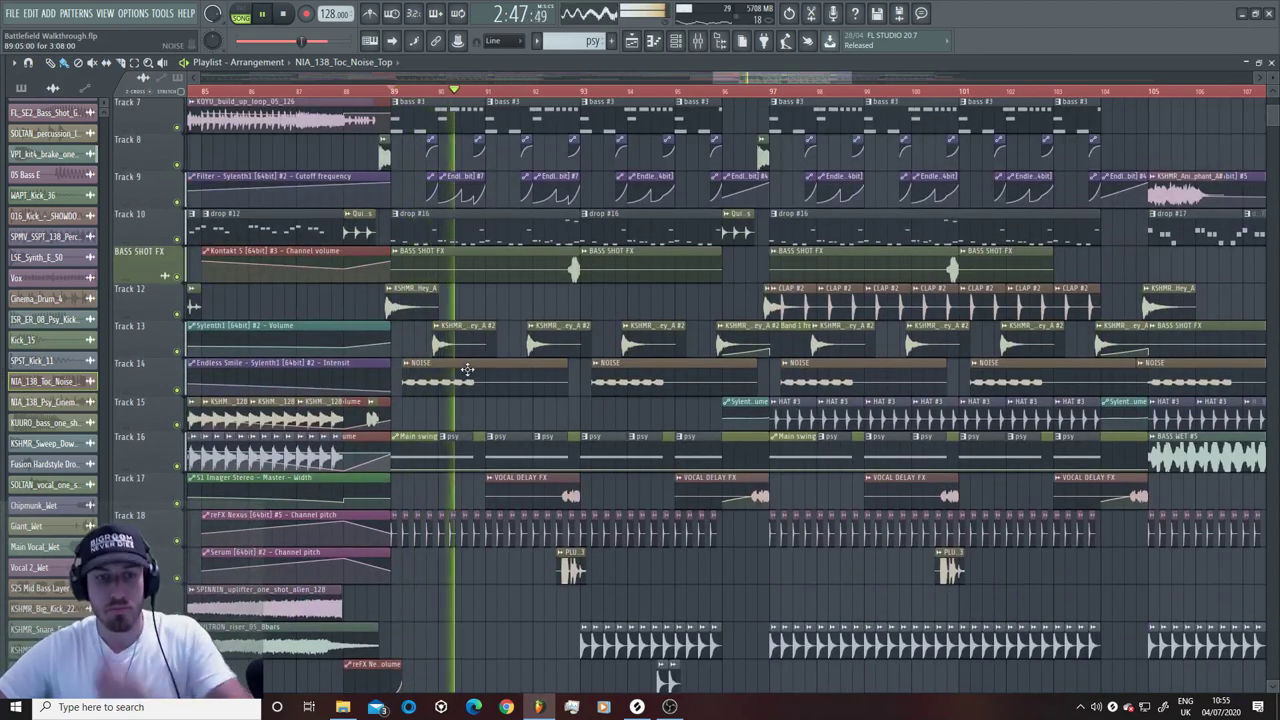
{"action": "scroll", "coordinate": [470, 368], "scroll_direction": "up", "scroll_amount": 4}
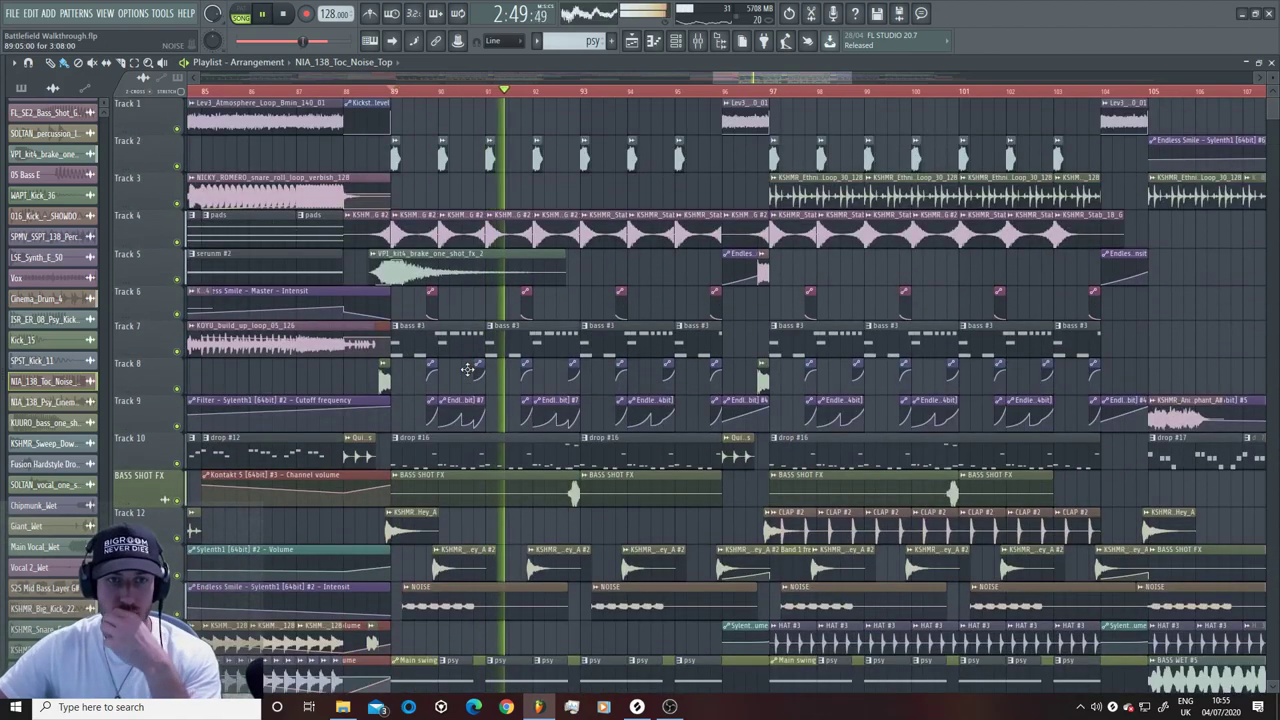
{"action": "left_click", "coordinate": [420, 265]}
{"action": "key", "text": "space"}
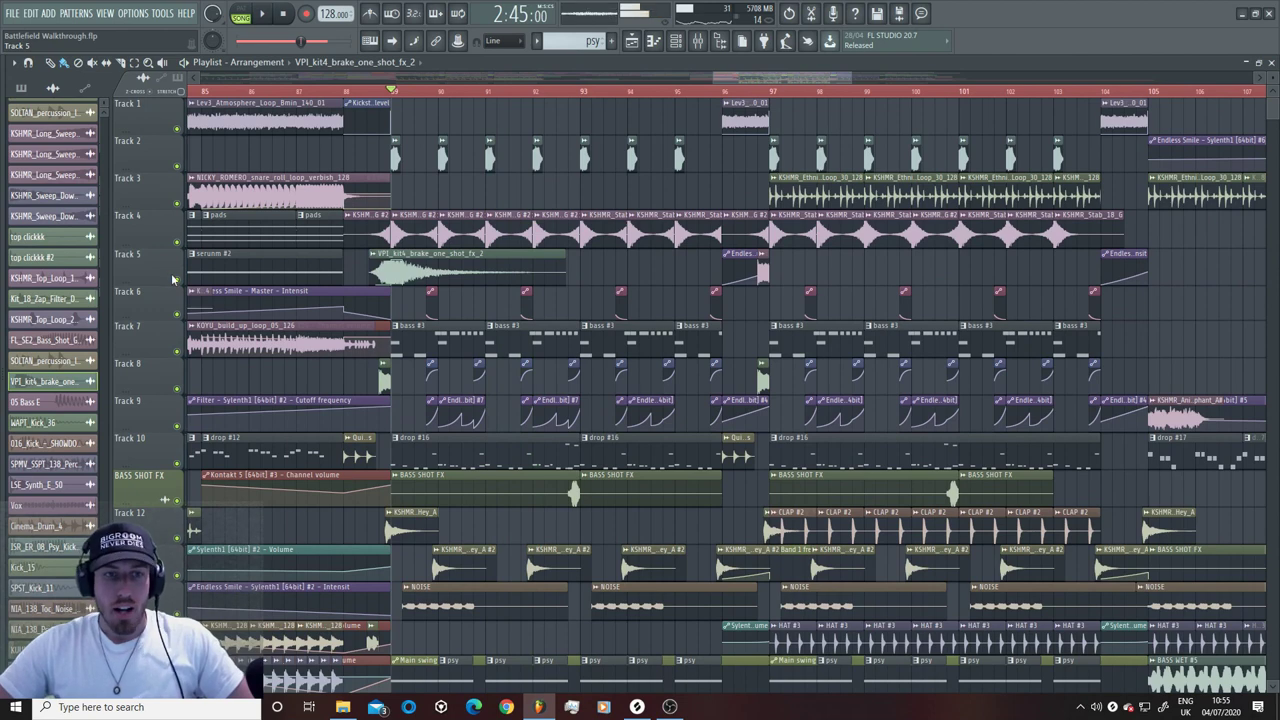
Step: Solo Track 5, play it from bar 88, and view the VPI_kit4_brake_one_shot_fx_2 sample's settings
{"action": "right_click", "coordinate": [177, 279]}
{"action": "left_click", "coordinate": [358, 92]}
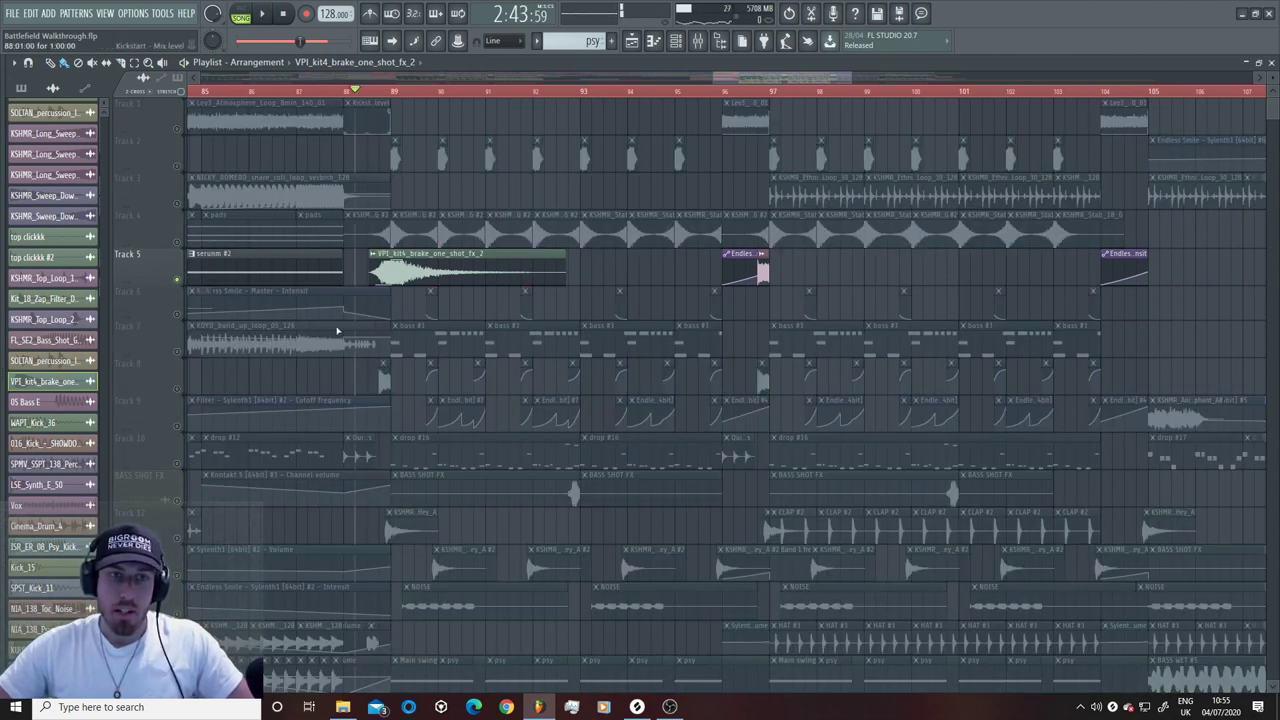
{"action": "key", "text": "space"}
{"action": "double_click", "coordinate": [415, 272]}
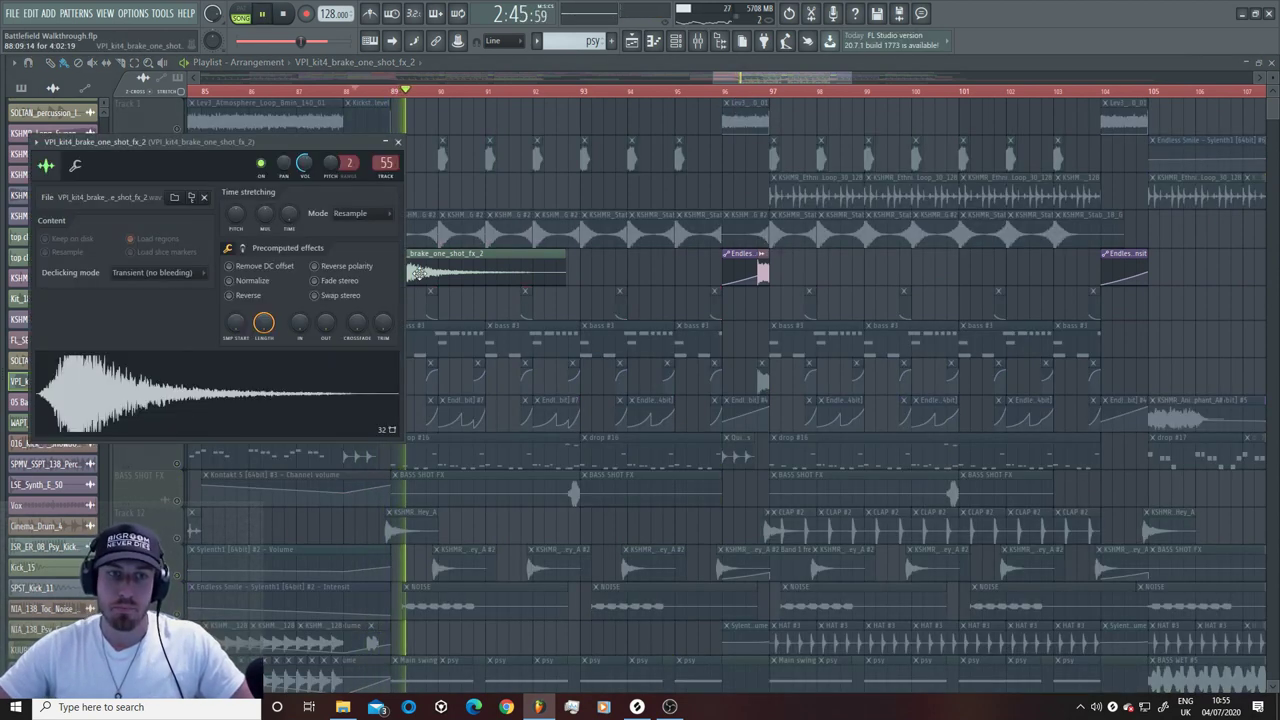
{"action": "key", "text": "space"}
{"action": "key", "text": "Escape"}
{"action": "double_click", "coordinate": [451, 268]}
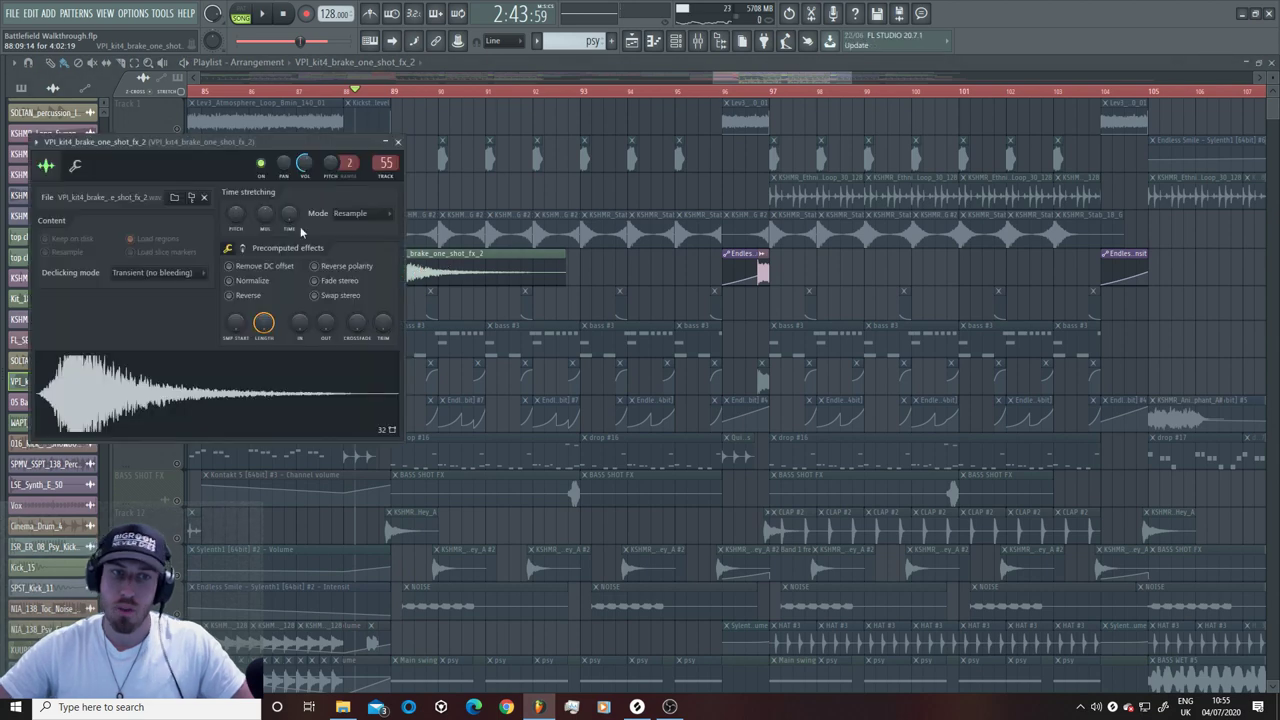
Step: Play the brake effect in the full mix from bar 88 and watch its level on mixer track 55
{"action": "key", "text": "Escape"}
{"action": "key", "text": "space"}
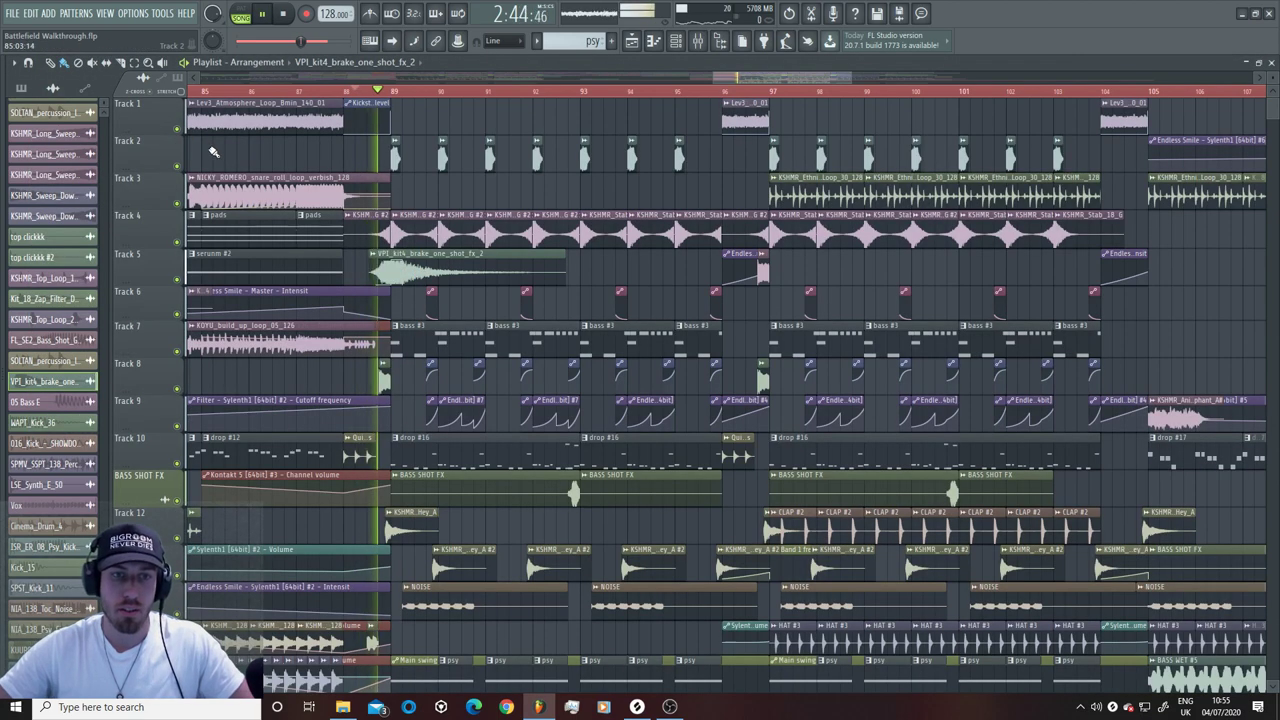
{"action": "key", "text": "space"}
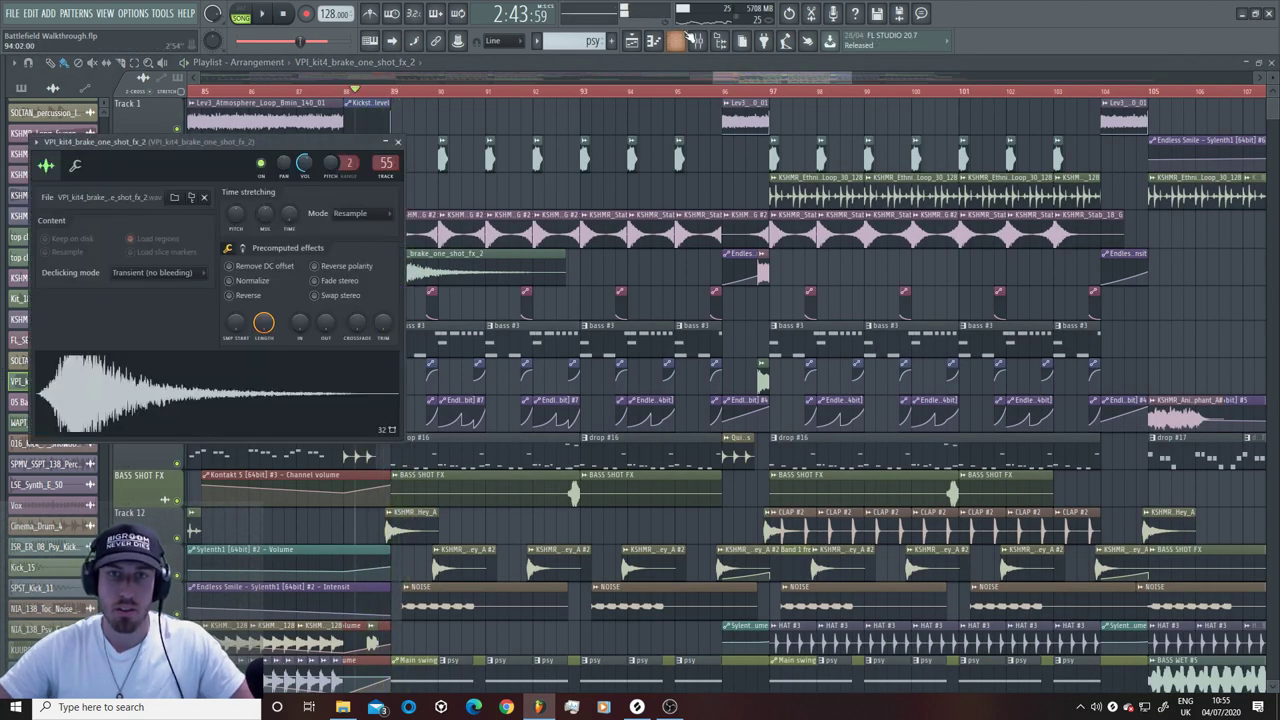
{"action": "left_click", "coordinate": [704, 44]}
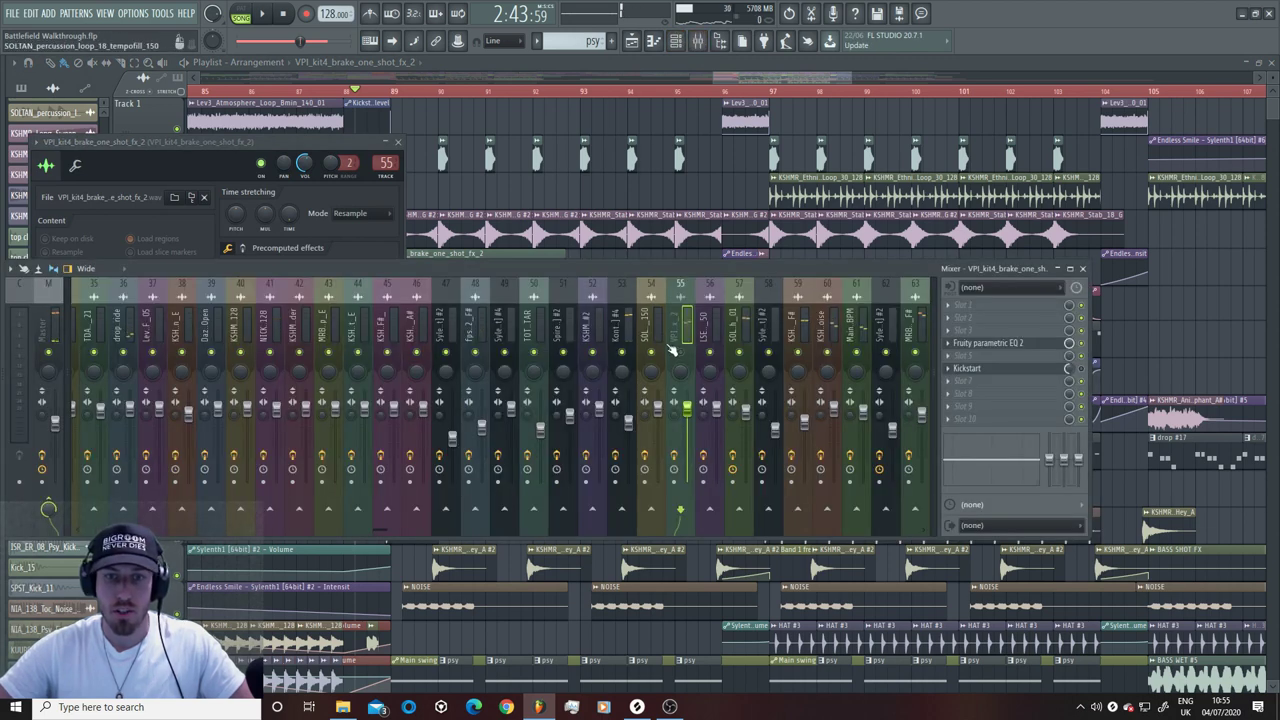
{"action": "key", "text": "space"}
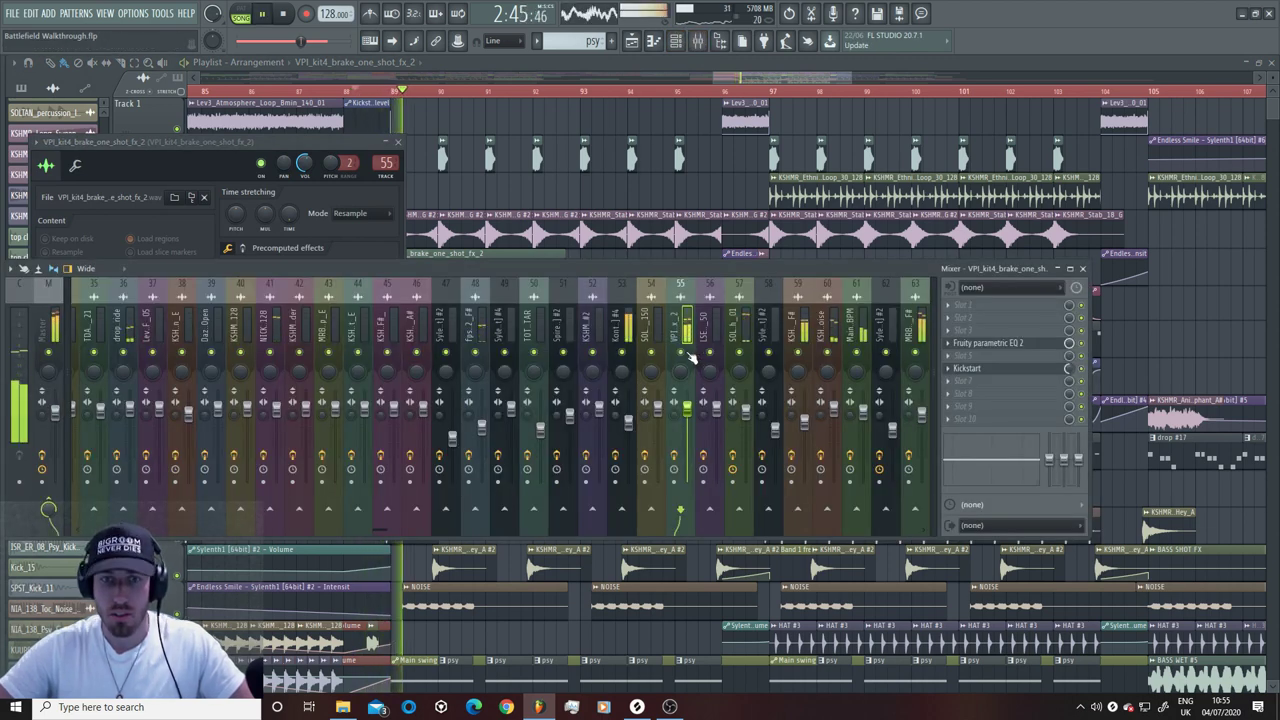
{"action": "key", "text": "space"}
Step: Zoom in the playlist around the drop, view the SOLTAN_vocal_one_shot_switch_01 sample's settings on Track 23, and play from just before bar 88
{"action": "left_click", "coordinate": [822, 77]}
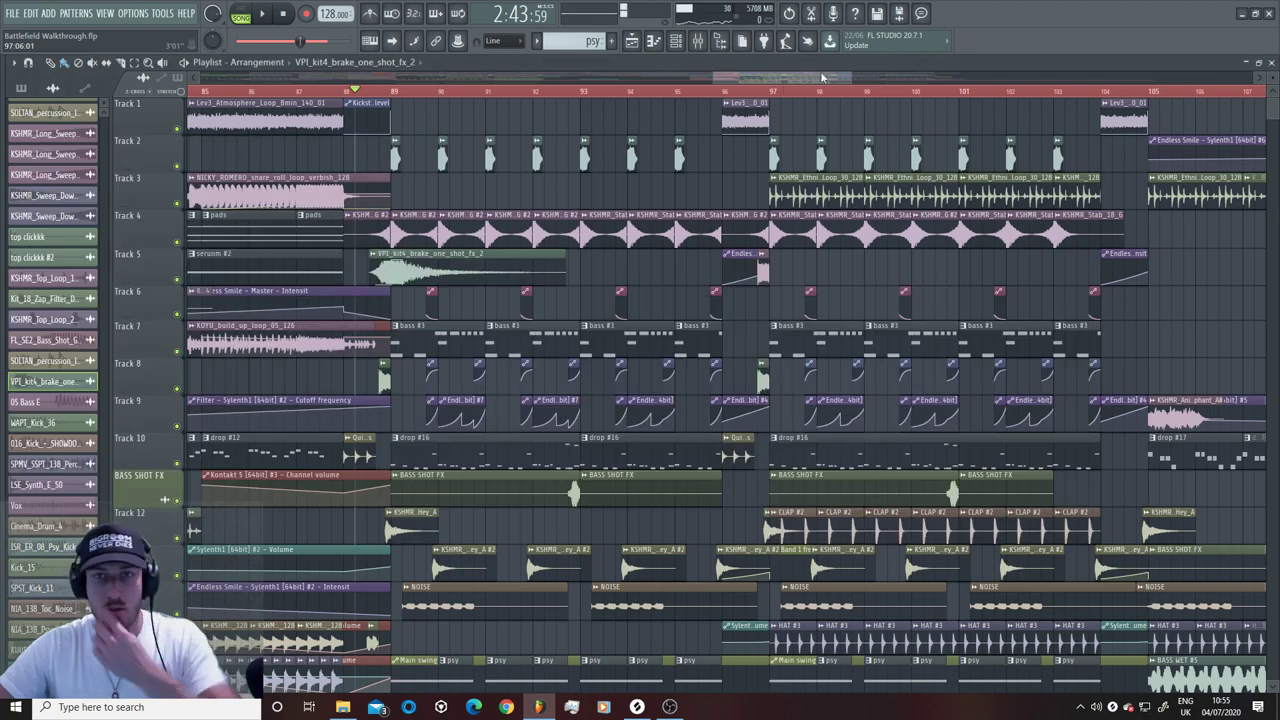
{"action": "left_click_drag", "start_coordinate": [847, 78], "coordinate": [822, 78]}
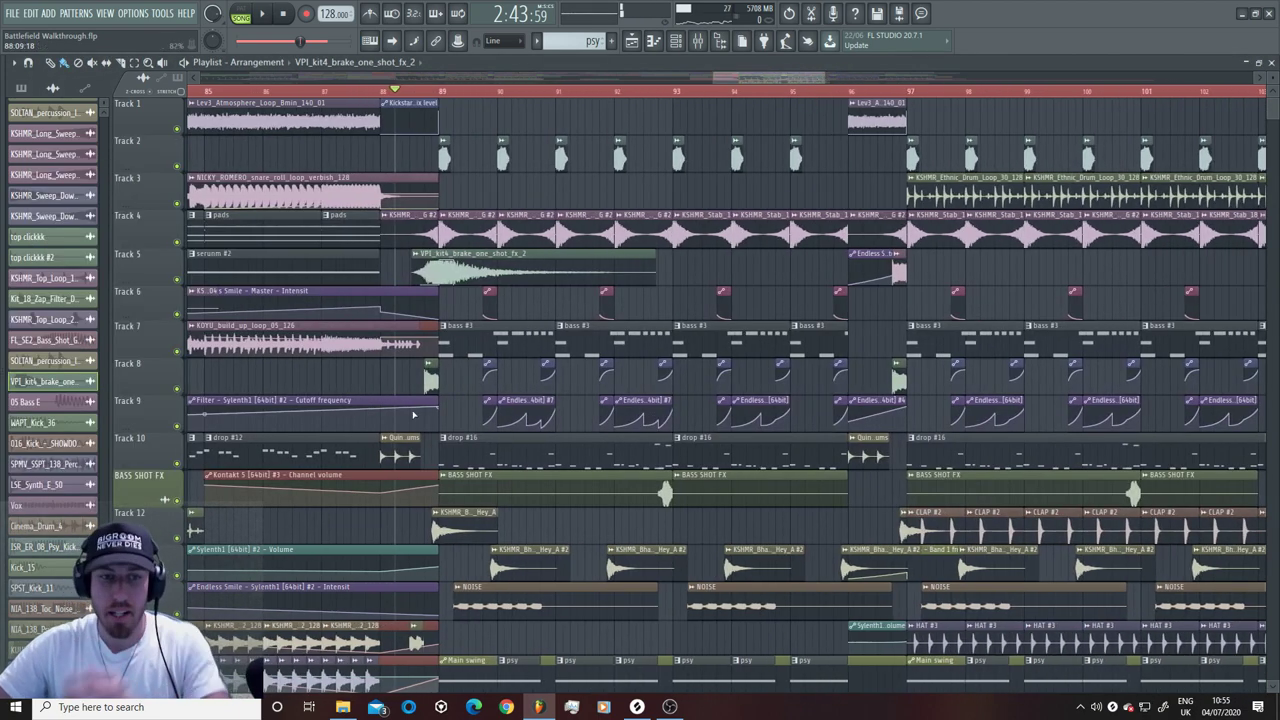
{"action": "scroll", "coordinate": [444, 518], "scroll_direction": "down", "scroll_amount": 5}
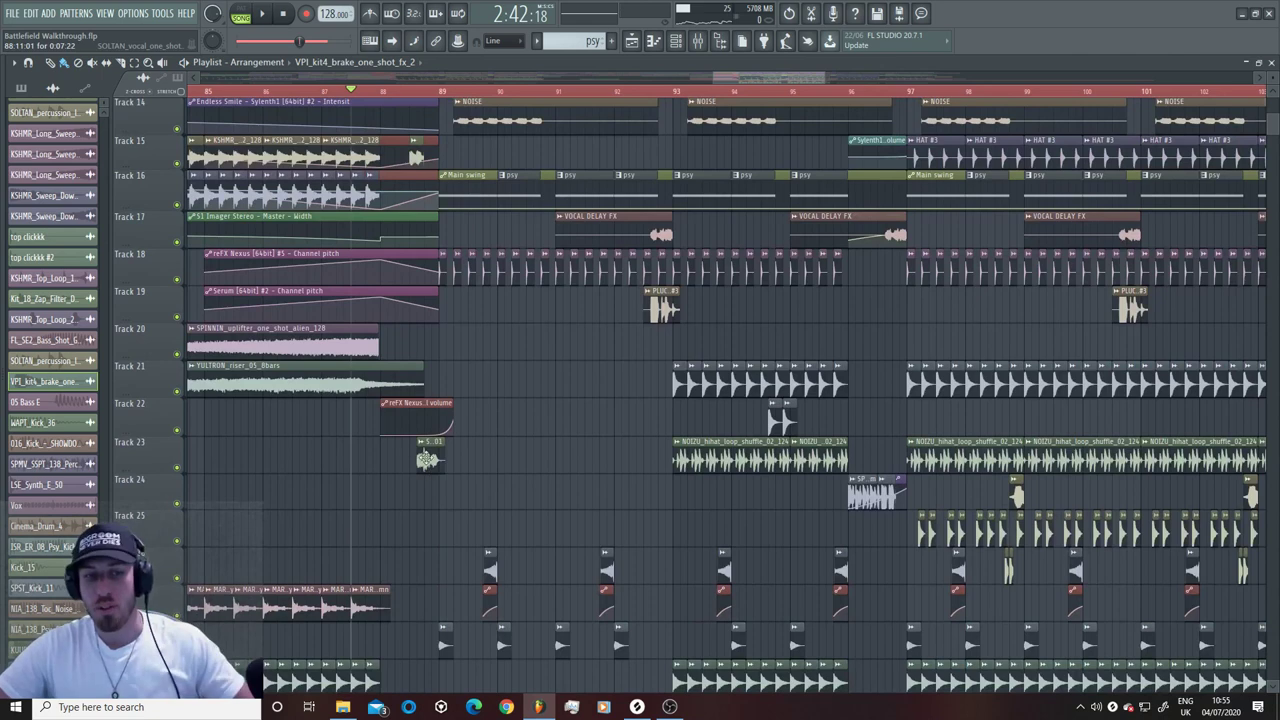
{"action": "double_click", "coordinate": [427, 458]}
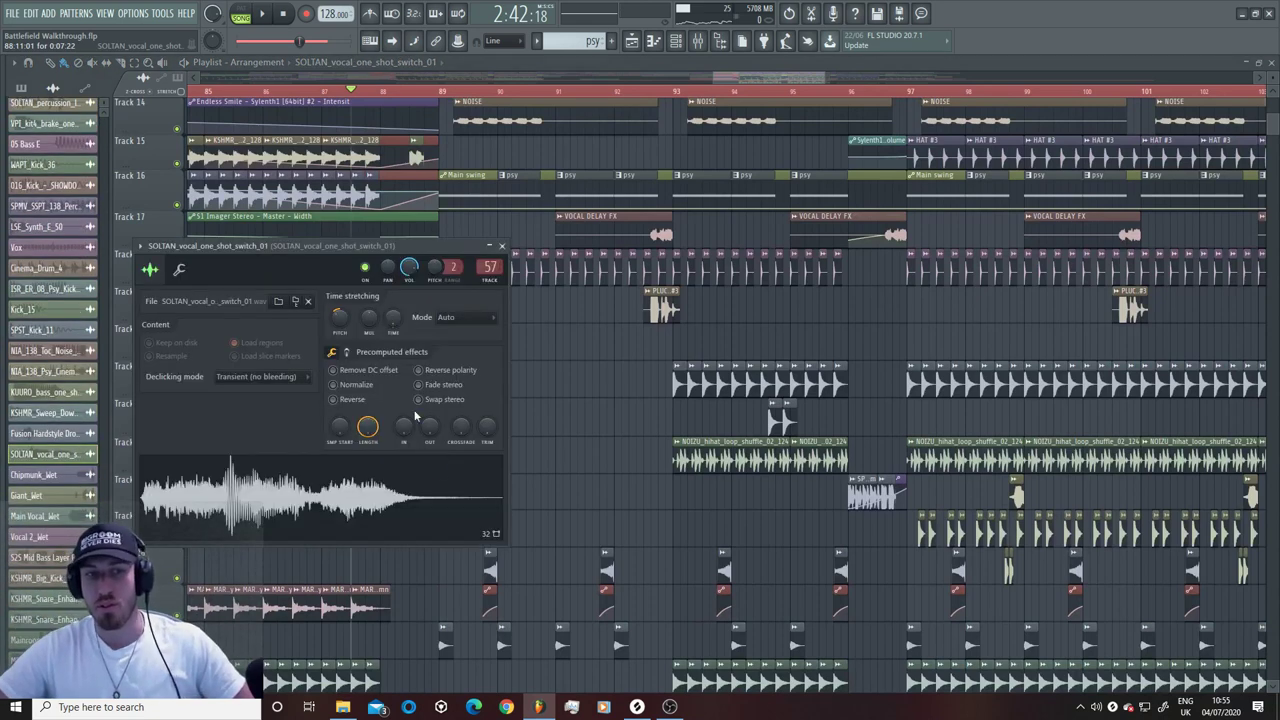
{"action": "left_click", "coordinate": [372, 90]}
{"action": "key", "text": "space"}
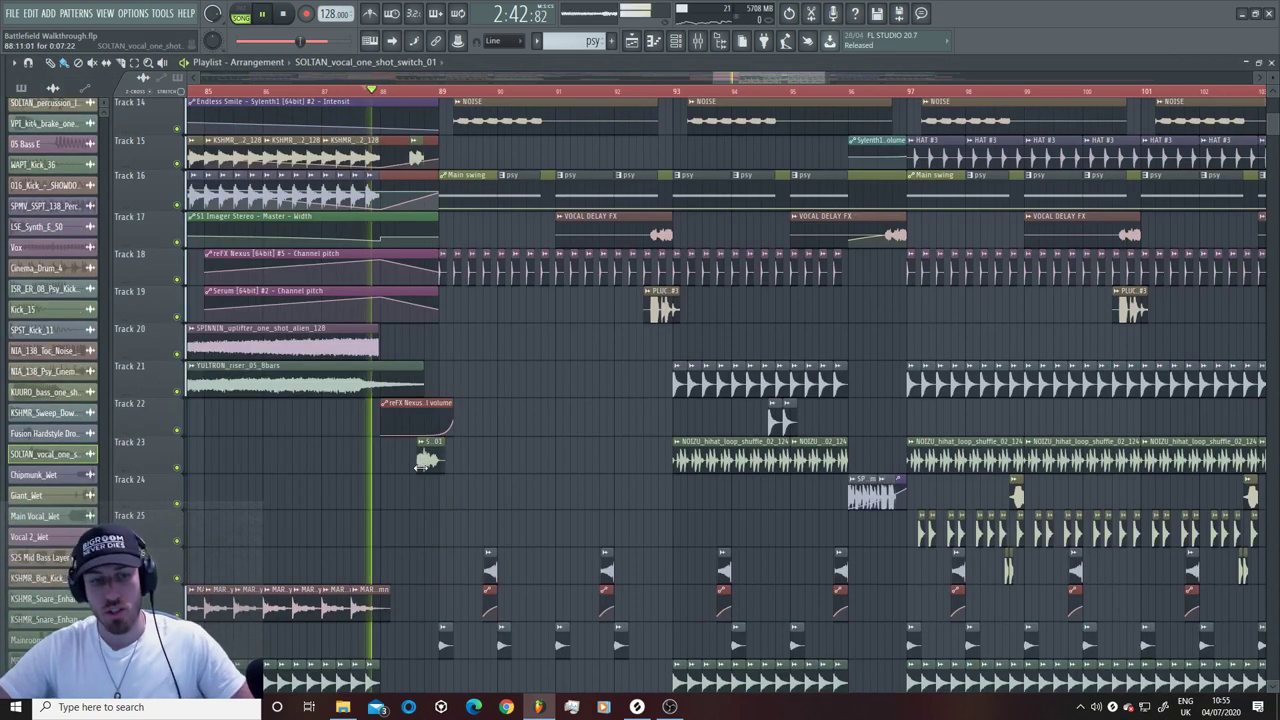
{"action": "scroll", "coordinate": [425, 457], "scroll_direction": "up", "scroll_amount": 2}
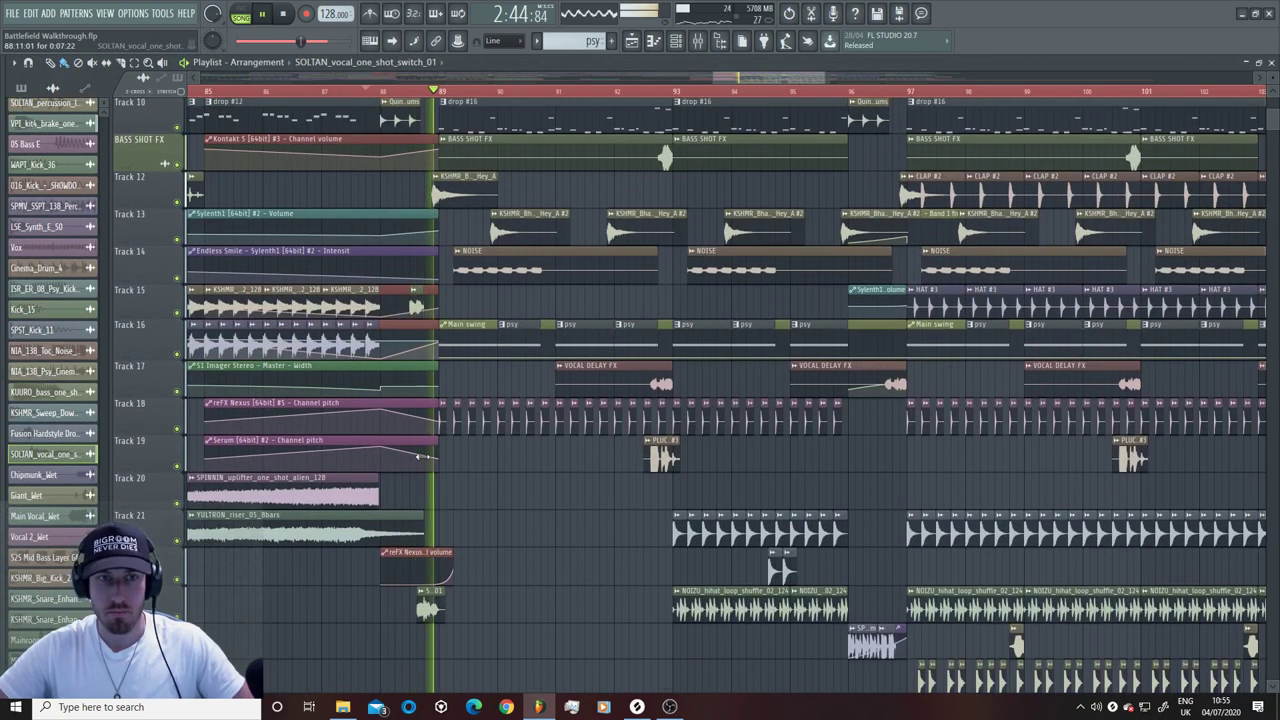
{"action": "key", "text": "space"}
{"action": "scroll", "coordinate": [510, 328], "scroll_direction": "down", "scroll_amount": 8}
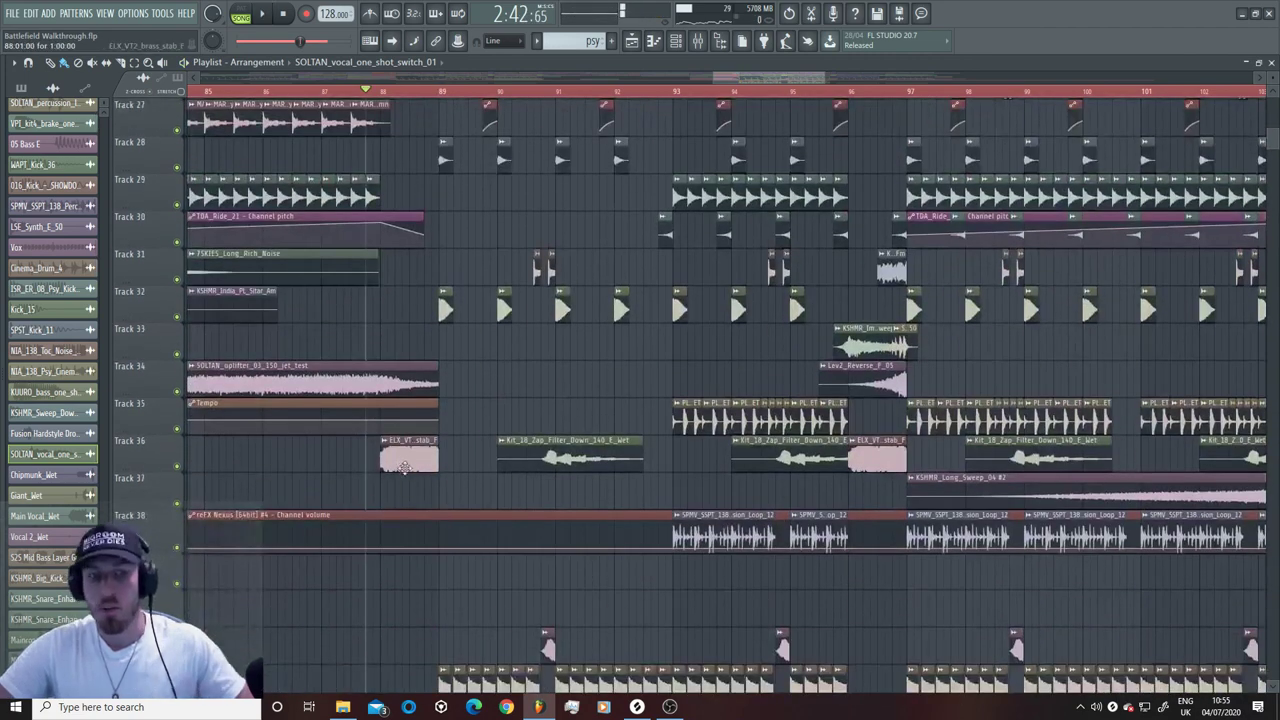
Step: Play the drop transition from partway through bar 88 and reopen the SOLTAN_vocal_one_shot_switch_01 sample's settings from Track 23
{"action": "scroll", "coordinate": [380, 267], "scroll_direction": "up", "scroll_amount": 6}
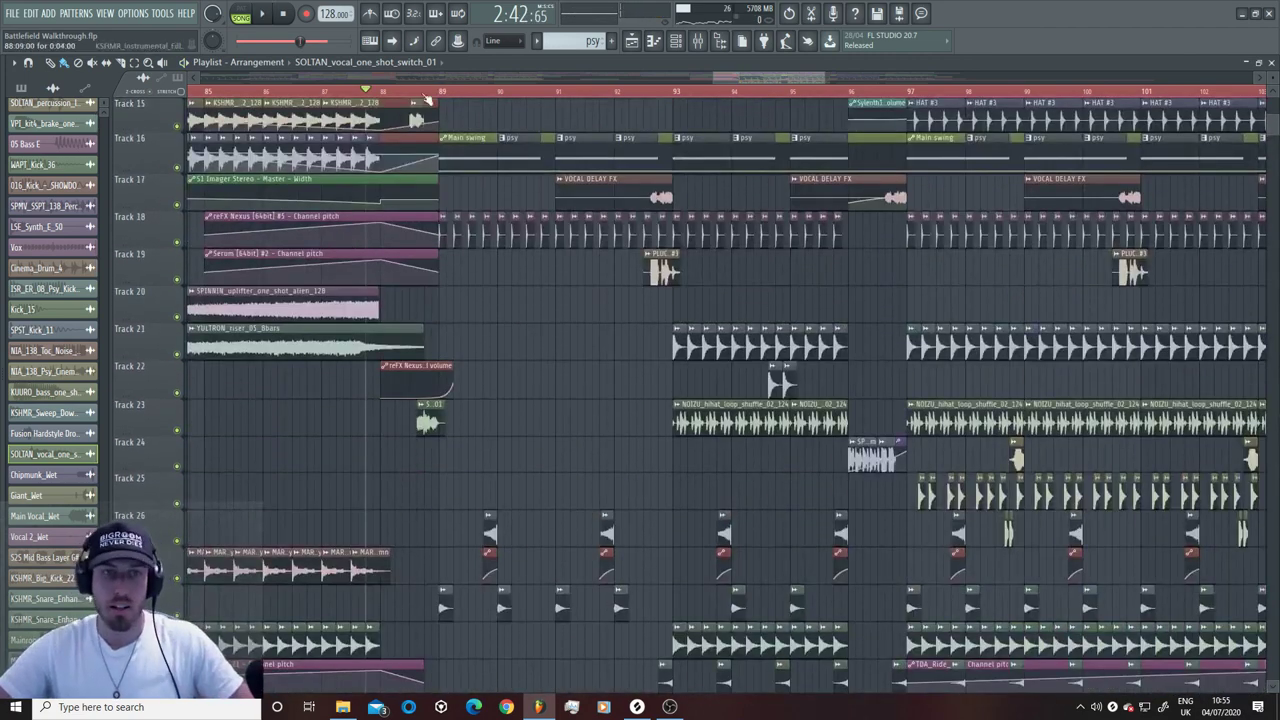
{"action": "key", "text": "space"}
{"action": "double_click", "coordinate": [427, 420]}
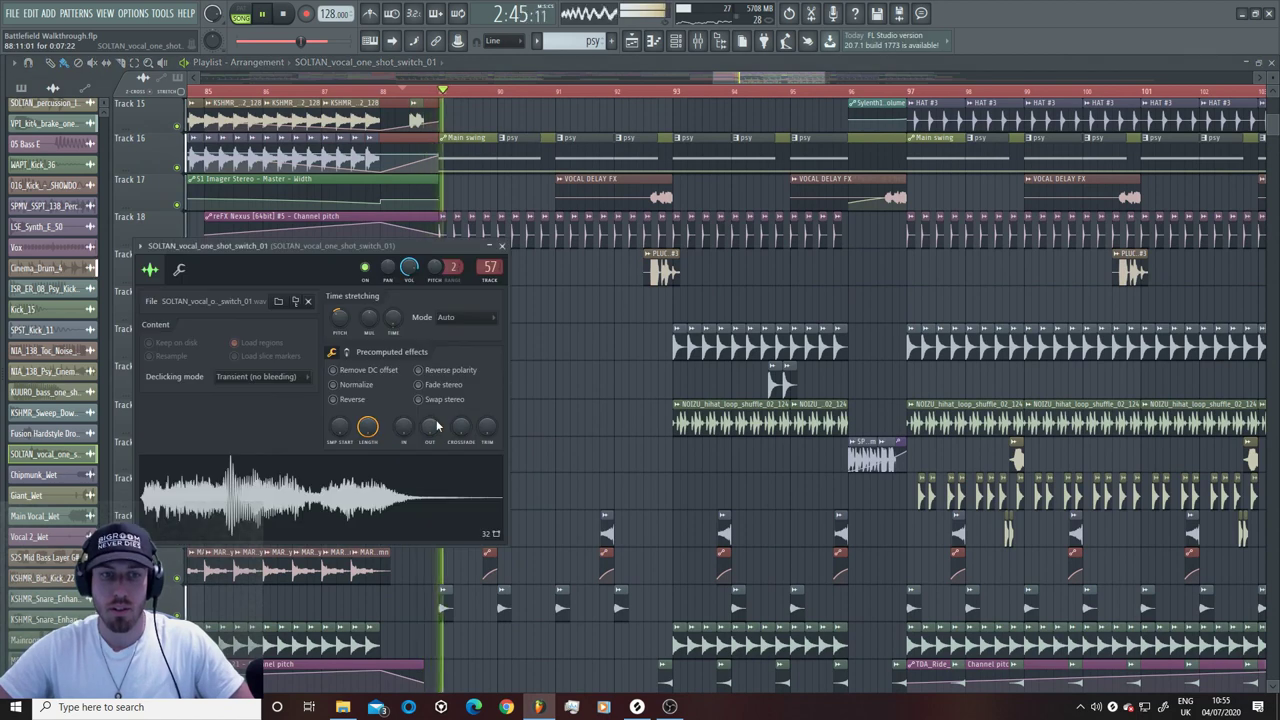
{"action": "key", "text": "space"}
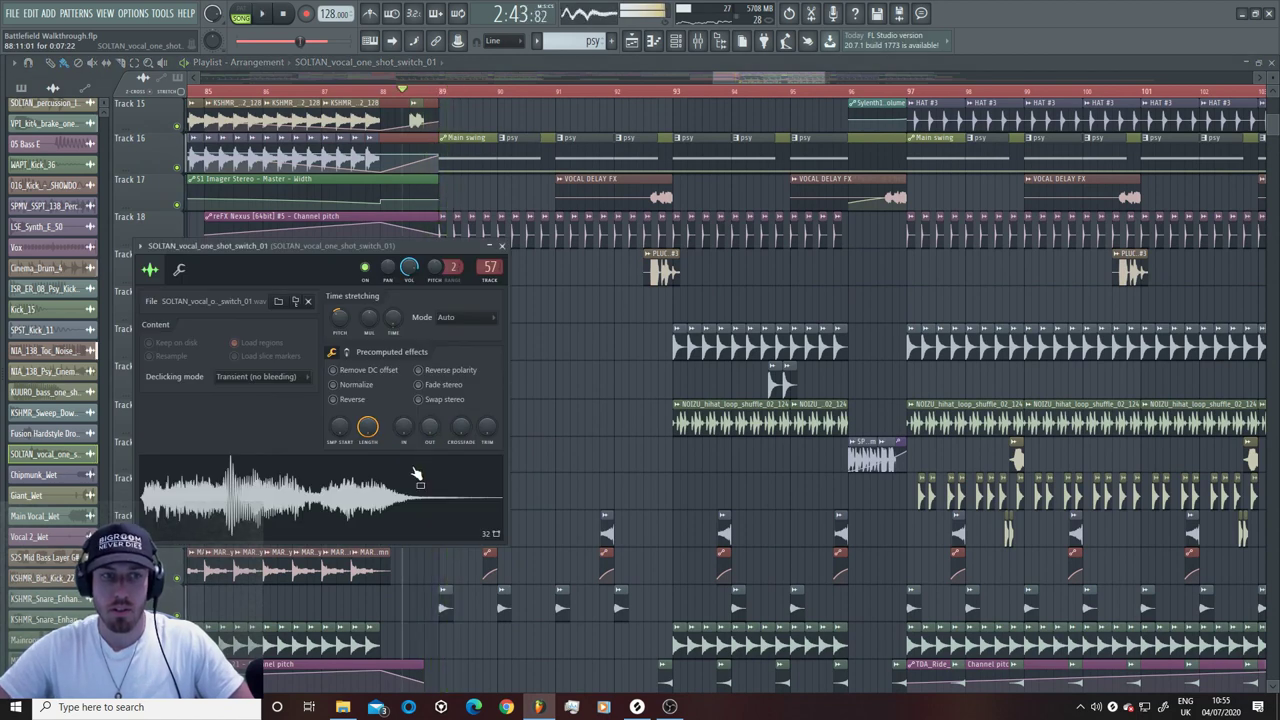
Step: Inspect the Vocodex effect on the vocal one-shot's mixer track 57 and play the transition while watching its level
{"action": "left_click", "coordinate": [699, 44]}
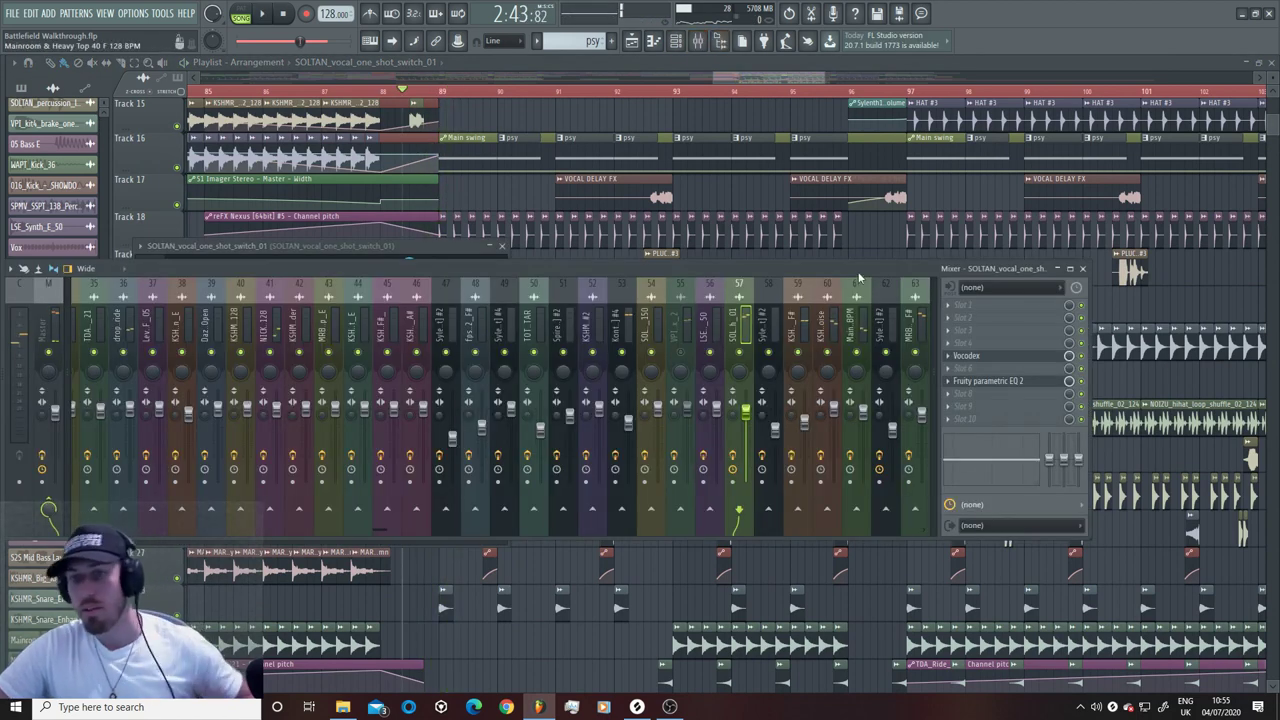
{"action": "left_click", "coordinate": [1030, 358]}
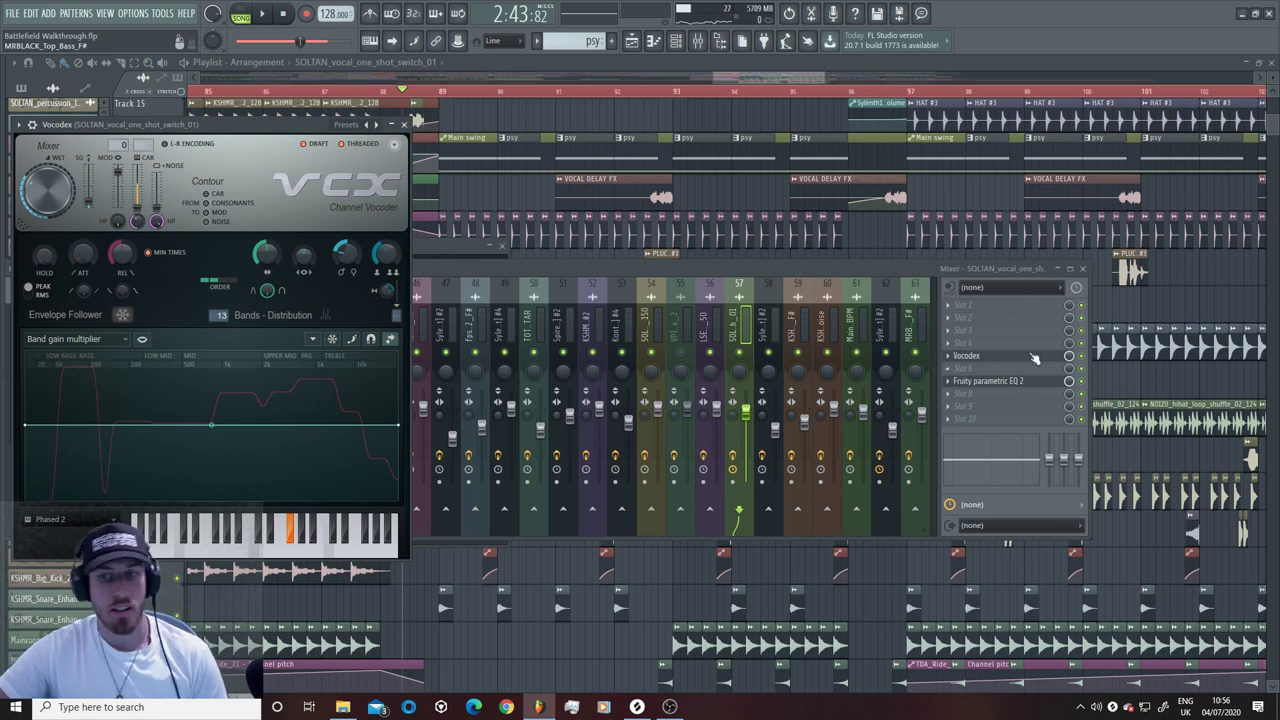
{"action": "left_click", "coordinate": [1087, 362]}
{"action": "key", "text": "space"}
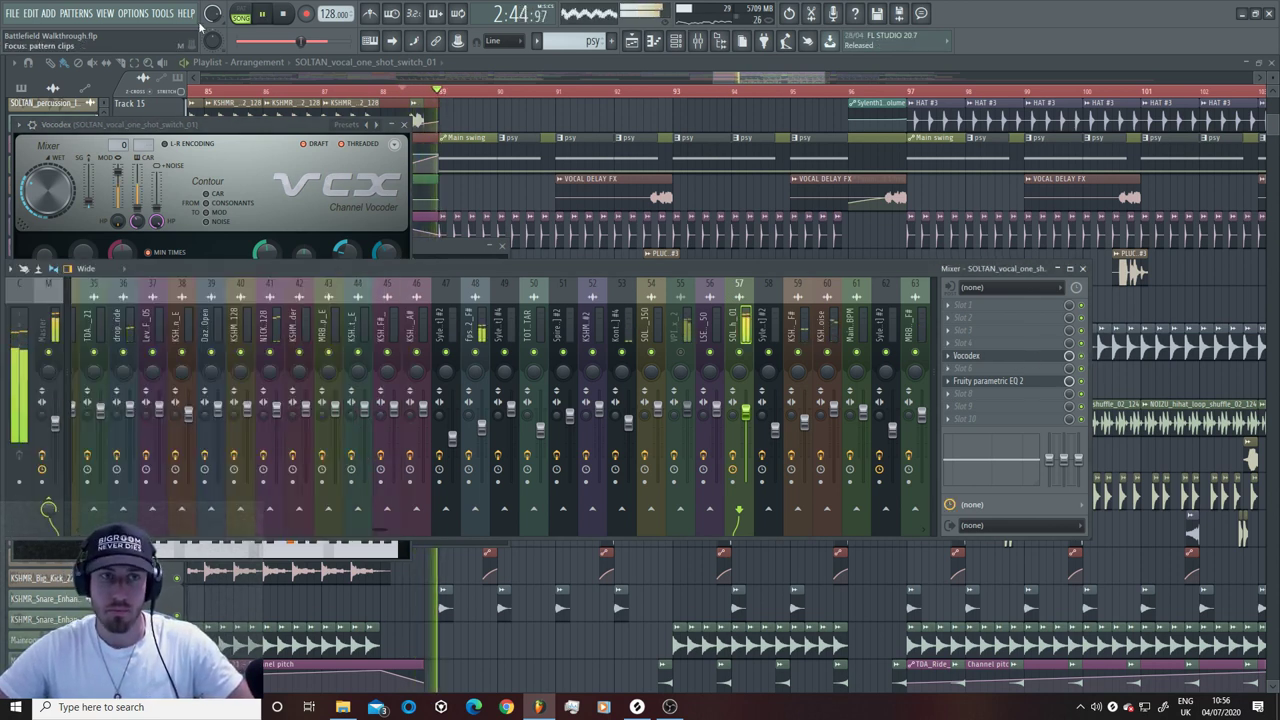
{"action": "key", "text": "space"}
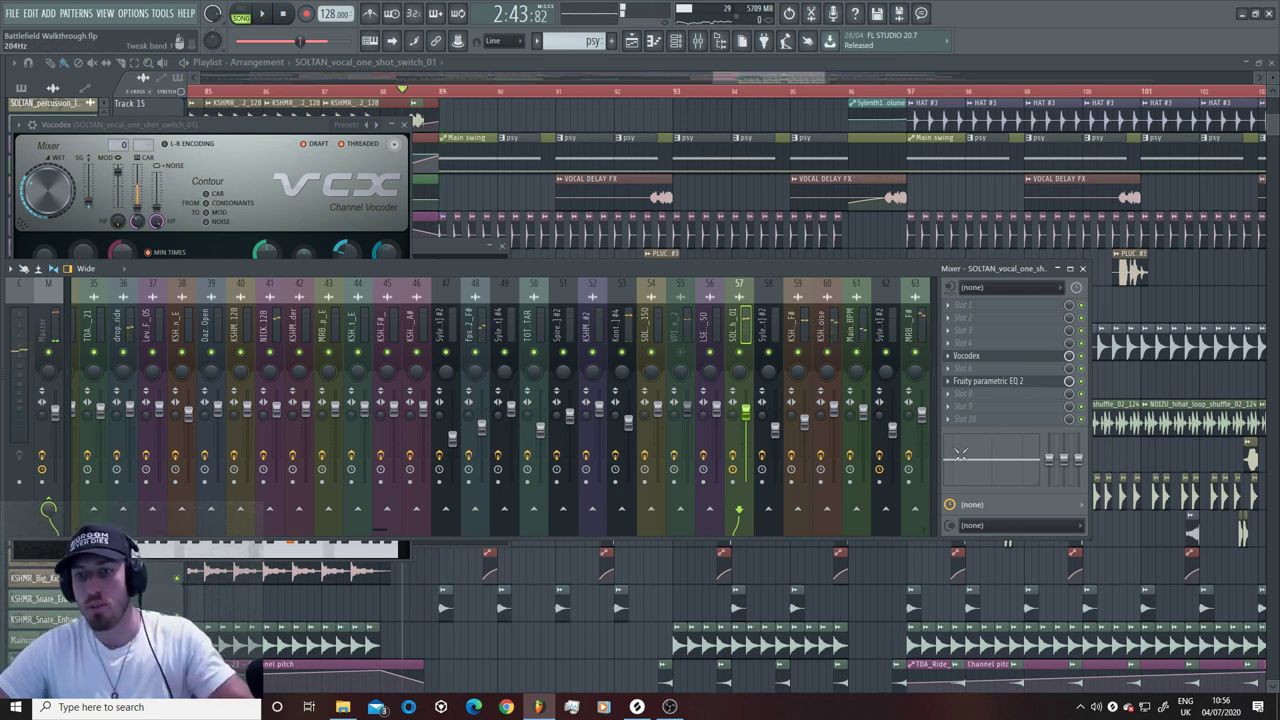
Step: View the Fruity Parametric EQ 2 curve on the vocal one-shot's mixer track 57
{"action": "left_click", "coordinate": [1018, 370]}
{"action": "key", "text": "Escape"}
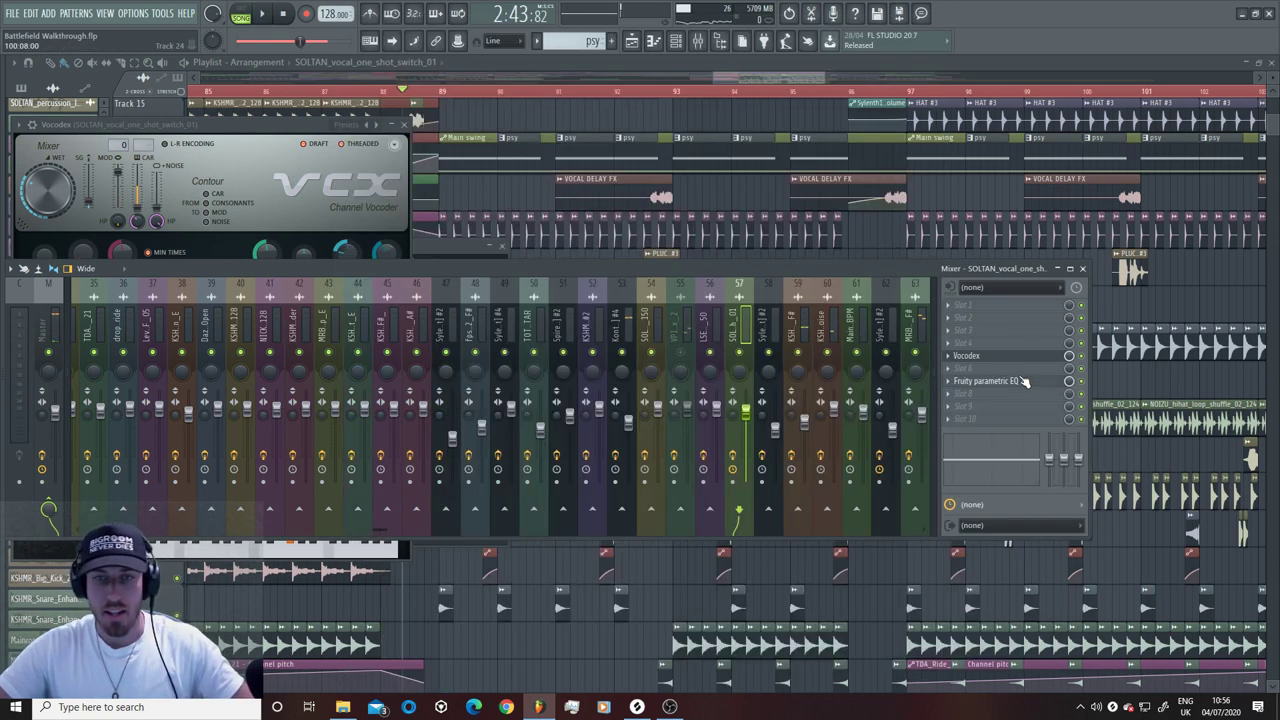
{"action": "left_click", "coordinate": [1022, 382]}
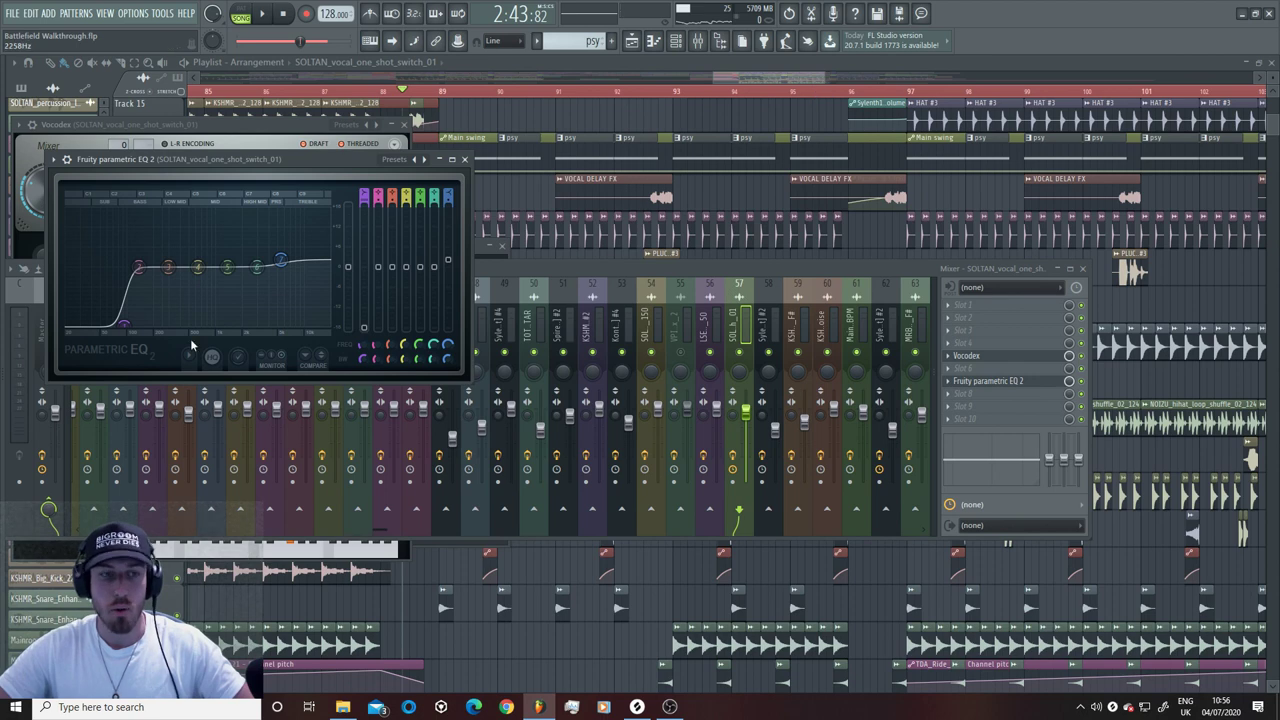
Step: Play the full mix into the second drop from just before bar 88, viewing the playlist through bar 109
{"action": "left_click", "coordinate": [822, 83]}
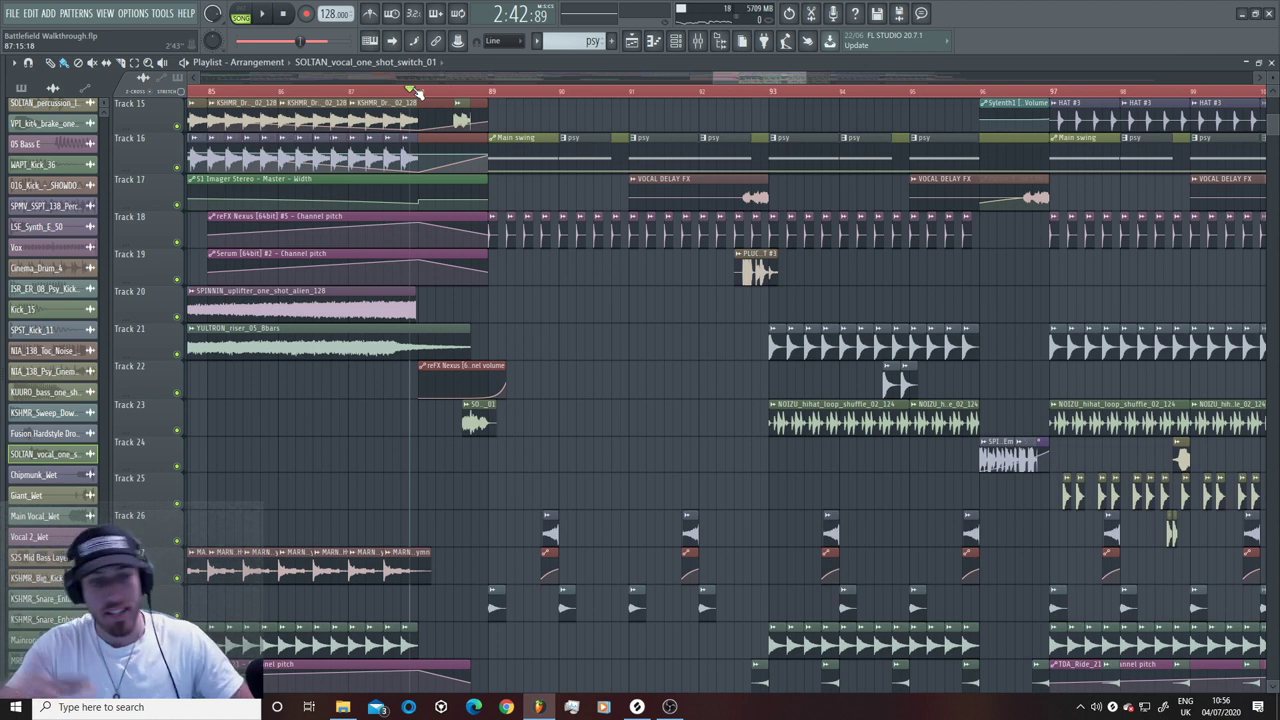
{"action": "key", "text": "space"}
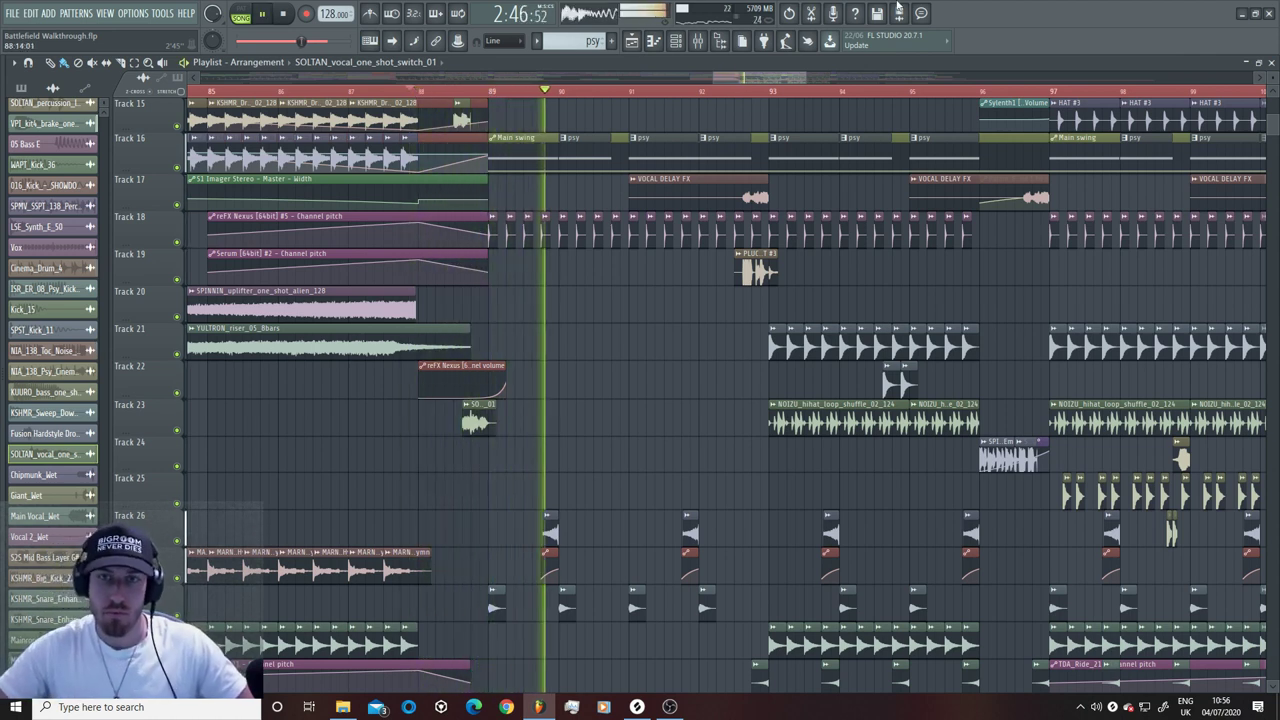
{"action": "left_click_drag", "start_coordinate": [806, 78], "coordinate": [865, 84]}
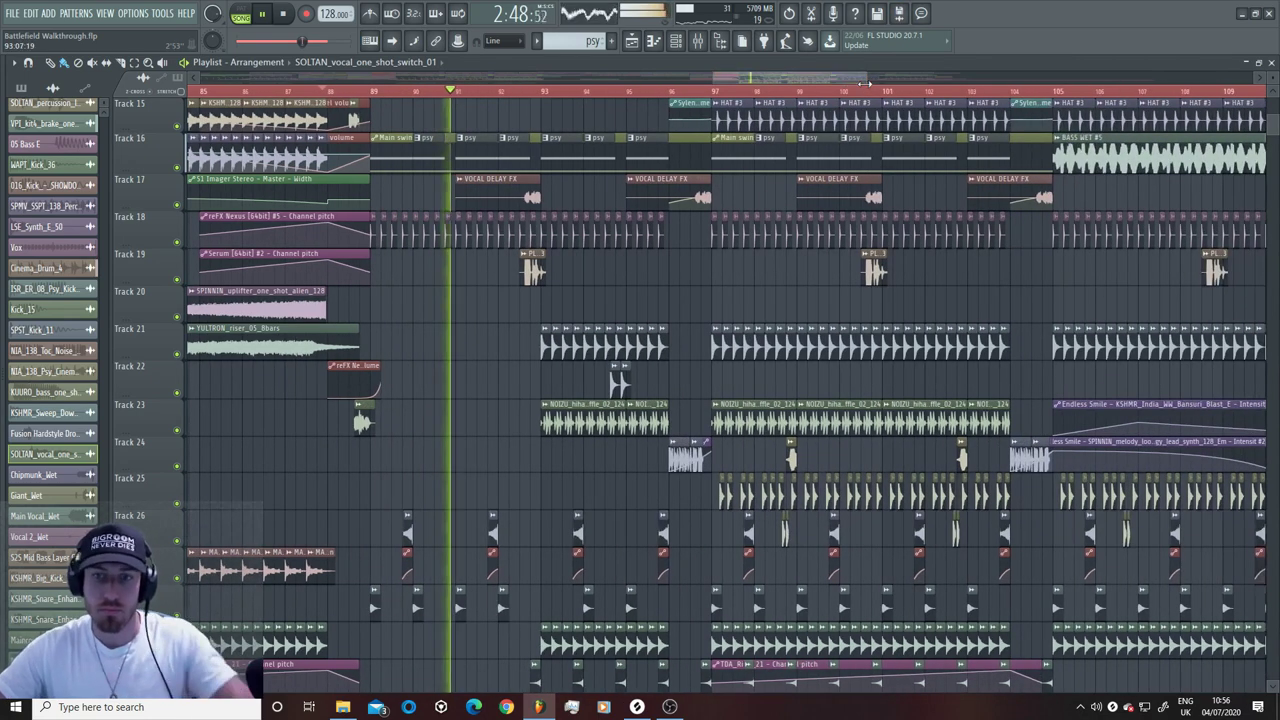
{"action": "scroll", "coordinate": [860, 213], "scroll_direction": "up", "scroll_amount": 8}
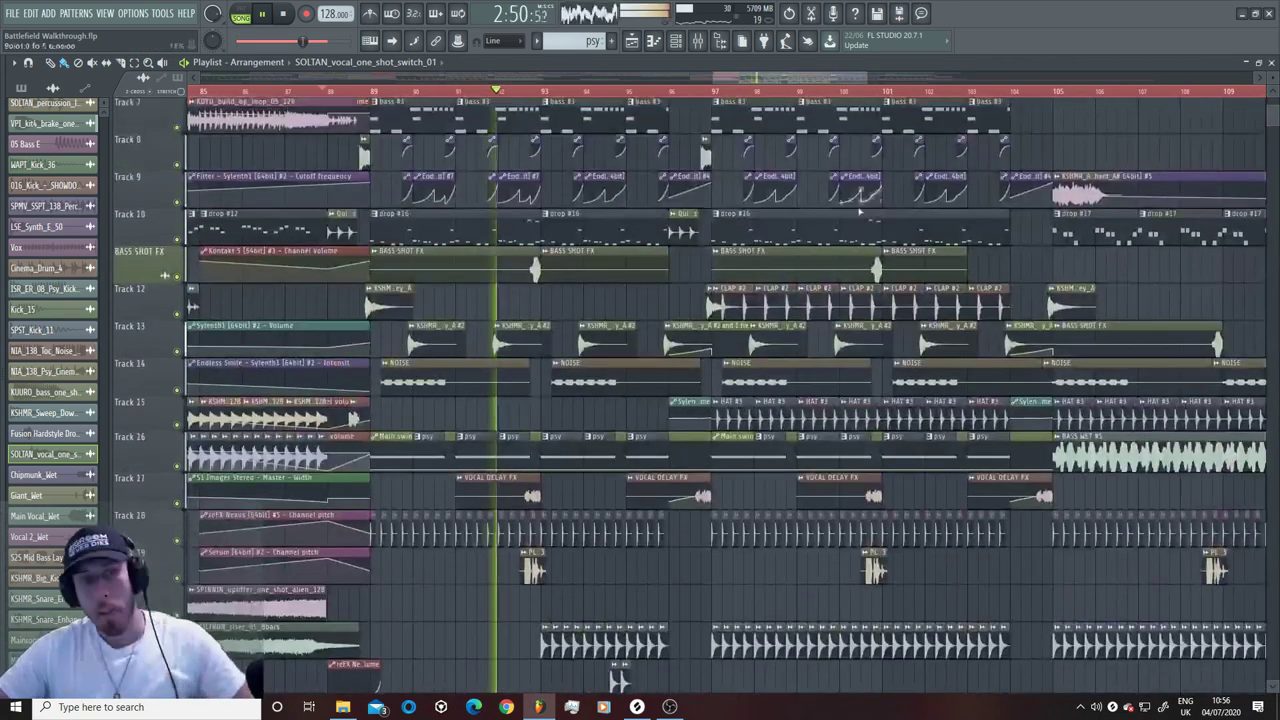
{"action": "key", "text": "space"}
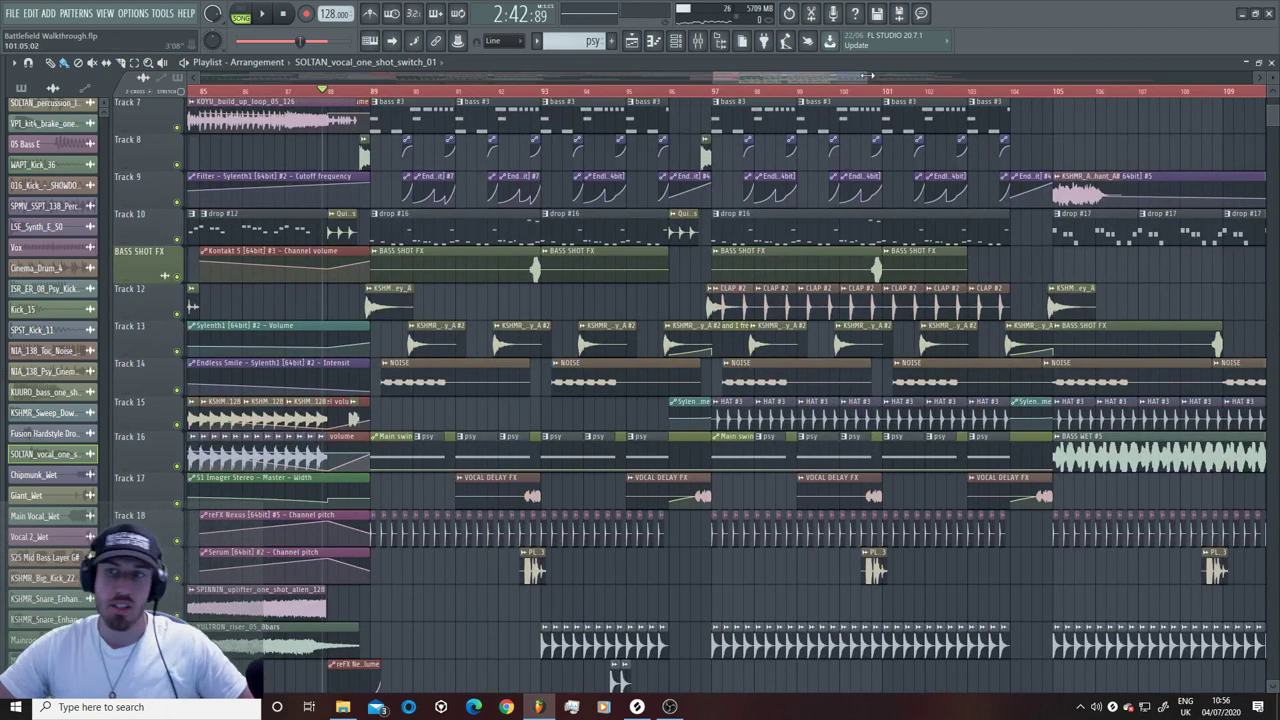
Step: Look over the second drop's remaining tracks out to bar 113 and view the Kit_18_Zap_Filter_Down_140_E_Wet sample's settings from Track 36
{"action": "left_click_drag", "start_coordinate": [868, 75], "coordinate": [880, 76]}
{"action": "scroll", "coordinate": [830, 288], "scroll_direction": "down", "scroll_amount": 5}
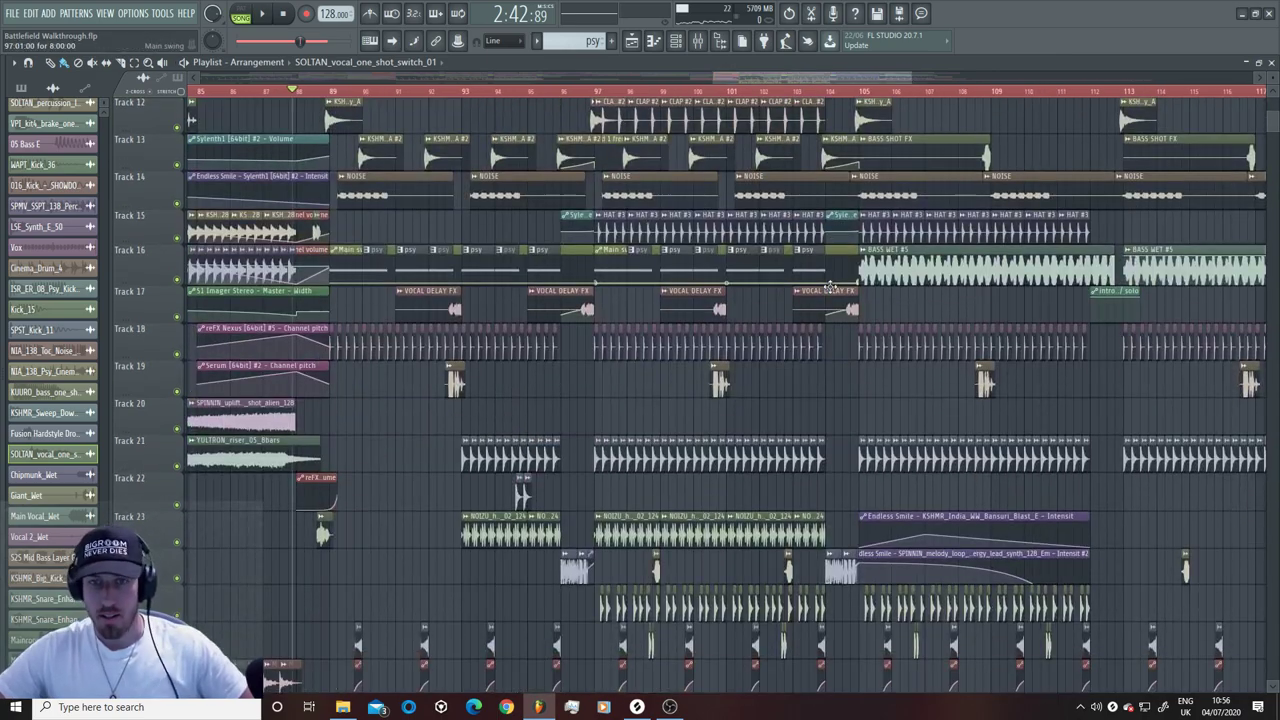
{"action": "scroll", "coordinate": [830, 288], "scroll_direction": "up", "scroll_amount": 11}
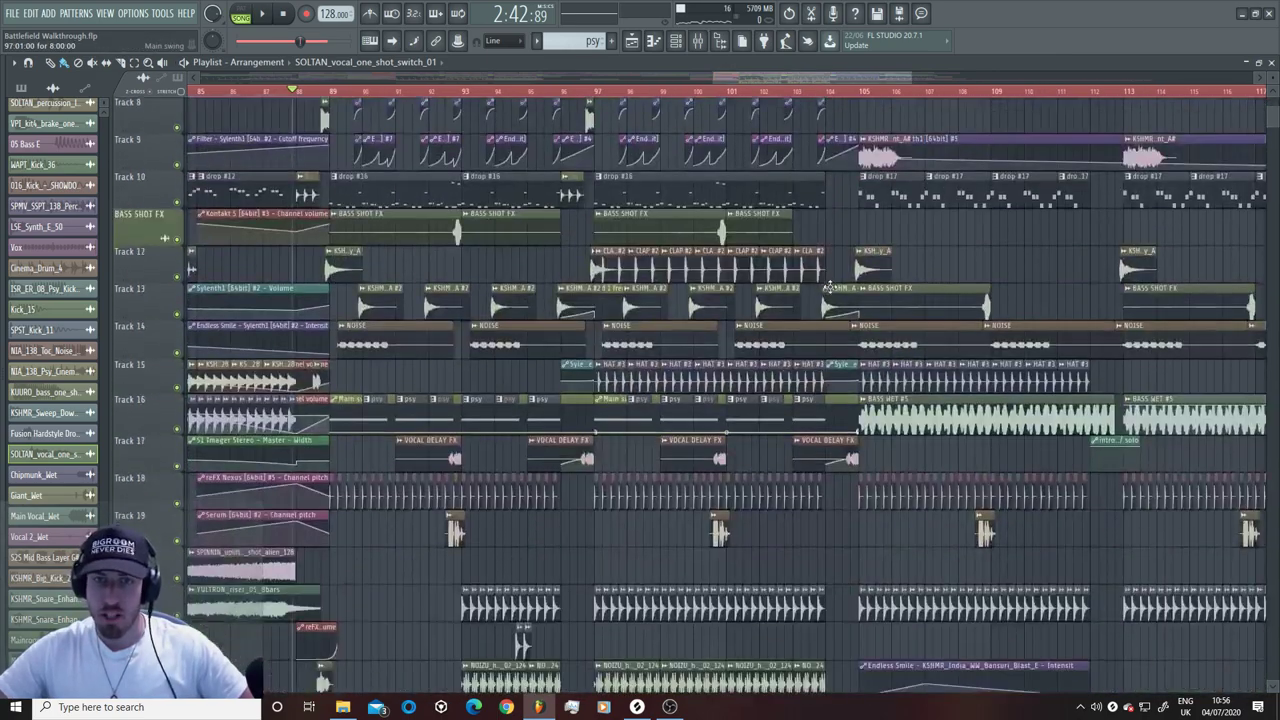
{"action": "scroll", "coordinate": [830, 288], "scroll_direction": "down", "scroll_amount": 20}
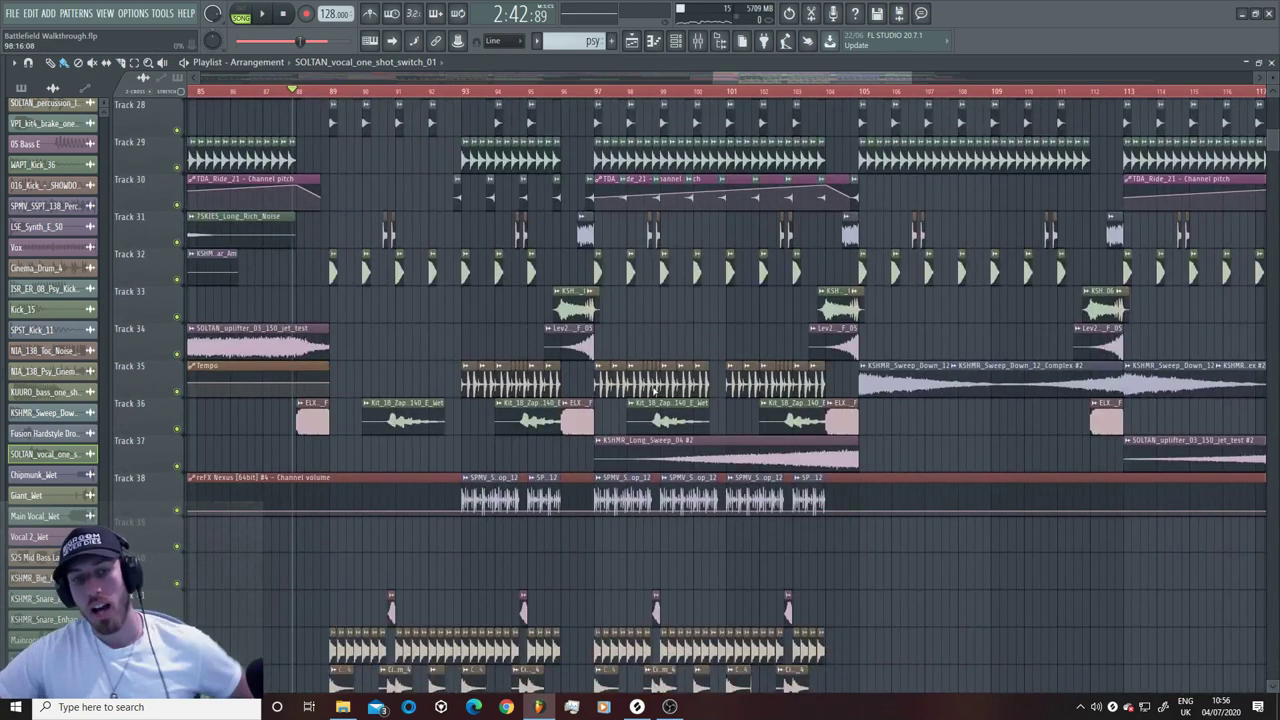
{"action": "double_click", "coordinate": [433, 420]}
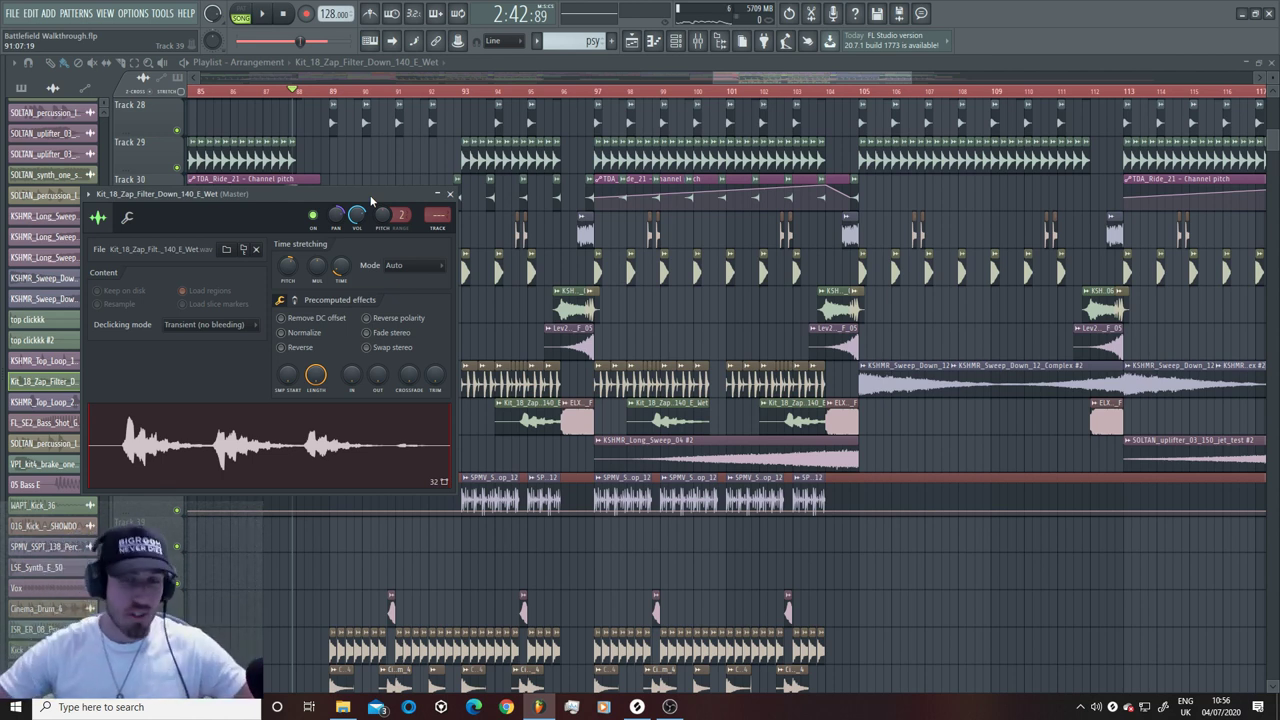
{"action": "left_click_drag", "start_coordinate": [912, 76], "coordinate": [910, 80]}
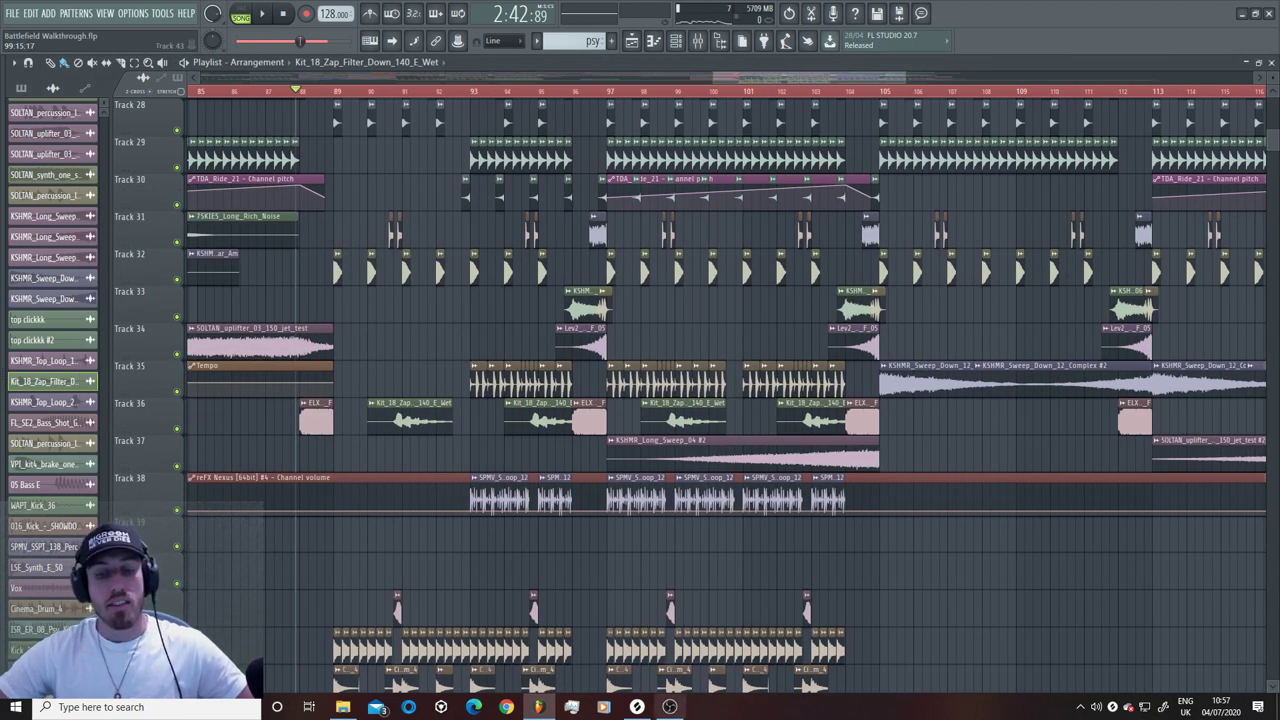
{"action": "mouse_move", "coordinate": [669, 706]}
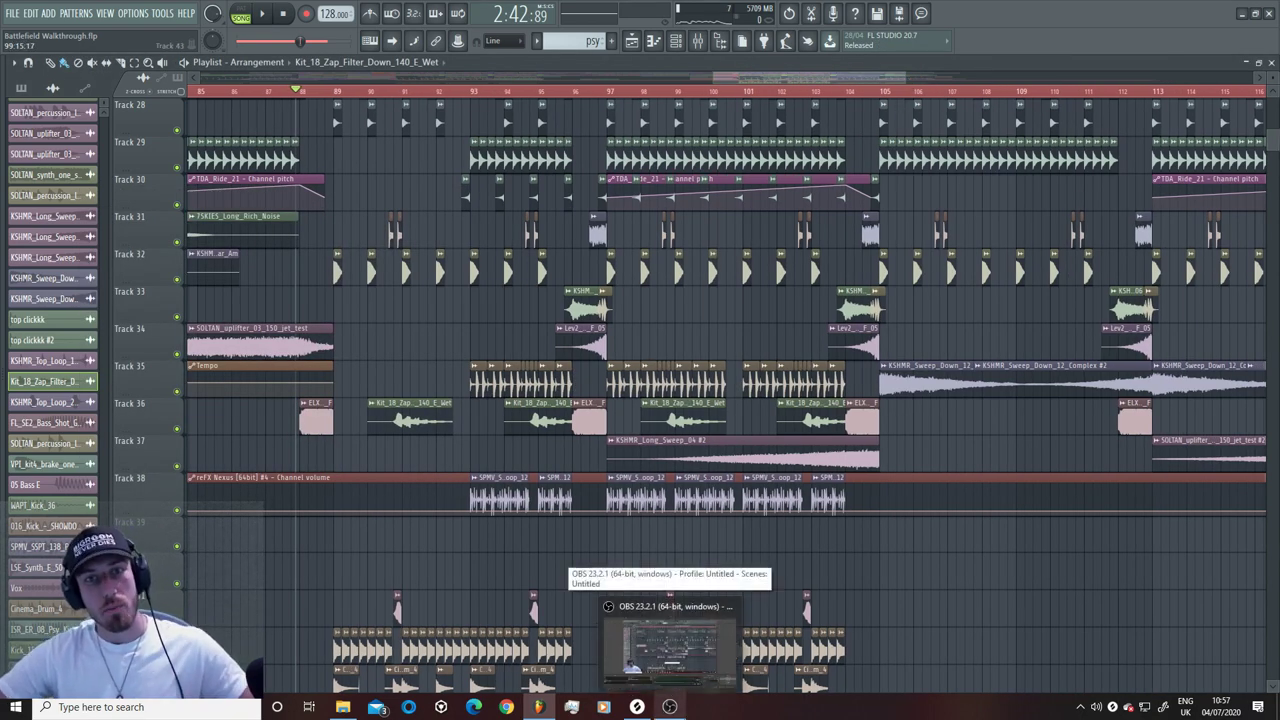